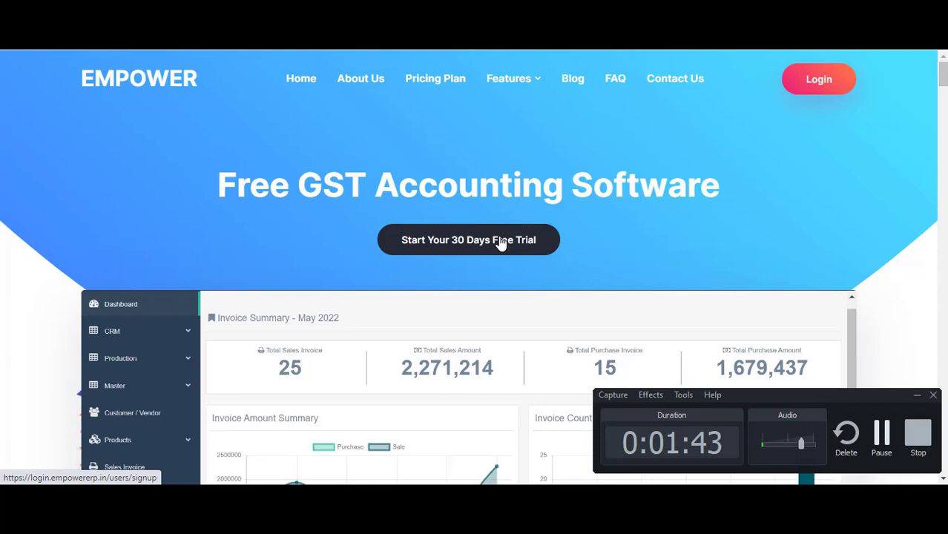
Open the 30-day free trial signup form and copy the company name from the demo notes
click(501, 243)
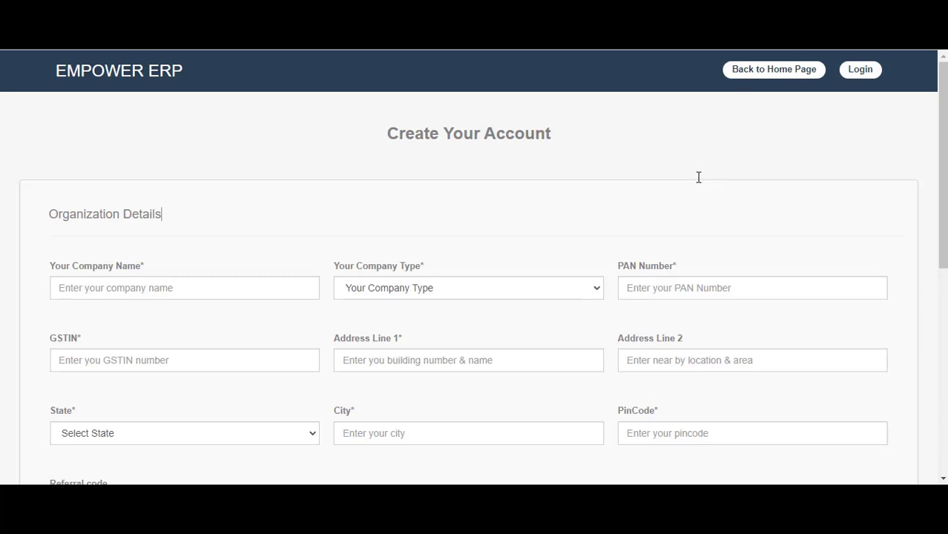
scroll(698, 178, down, 2)
drag(943, 269, 945, 172)
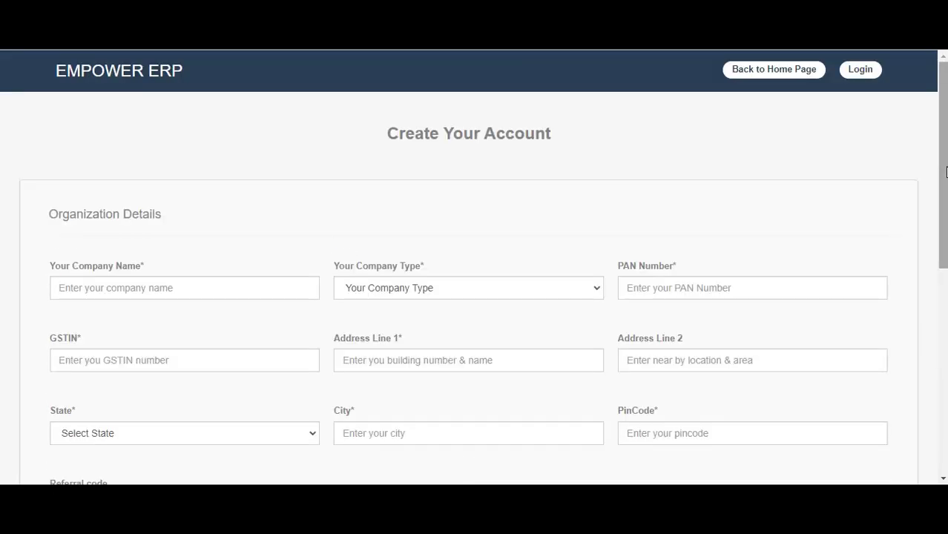
scroll(334, 237, down, 2)
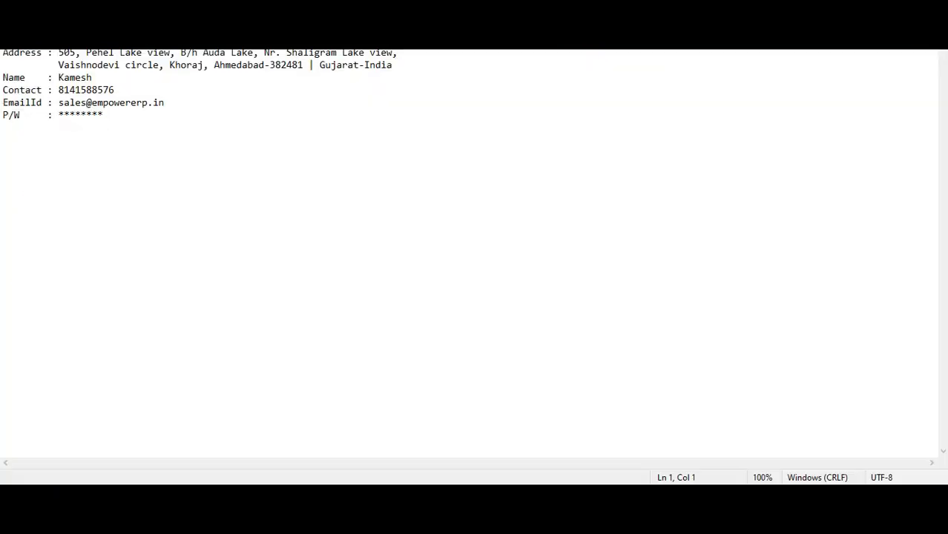
drag(58, 40, 181, 40)
key(alt+Tab)
Enter company name 'EMPOWER Demo Private Limited' and set company type to Proprietorship
click(106, 149)
text(EMPOWER Demo Private Limited)
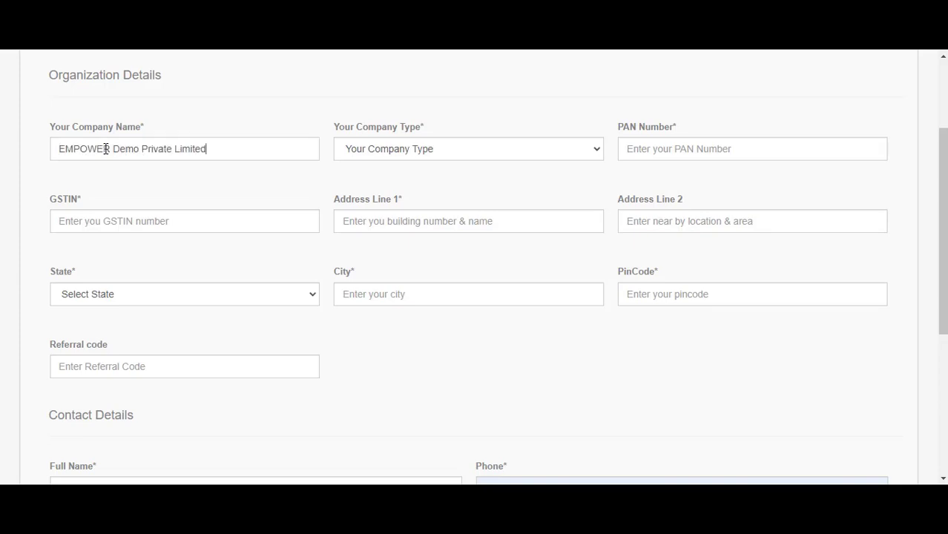
click(391, 150)
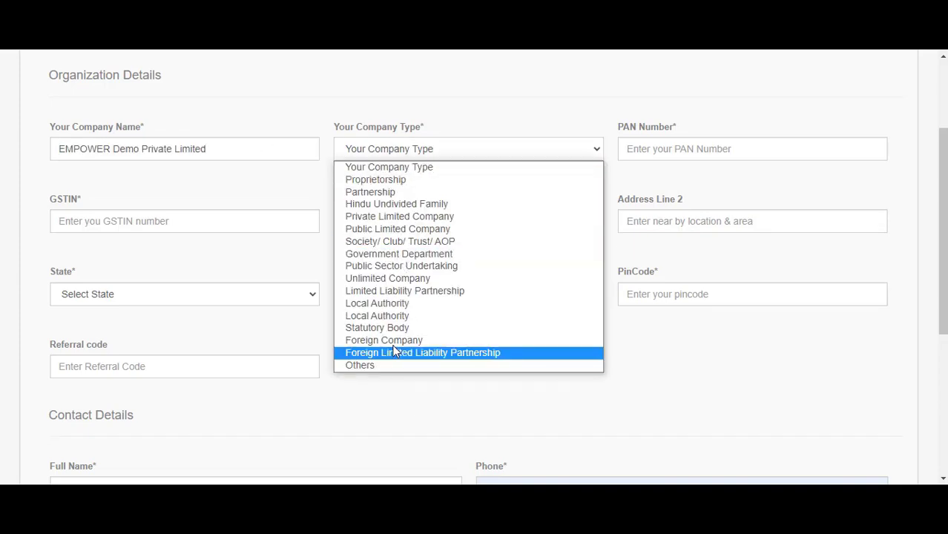
click(393, 183)
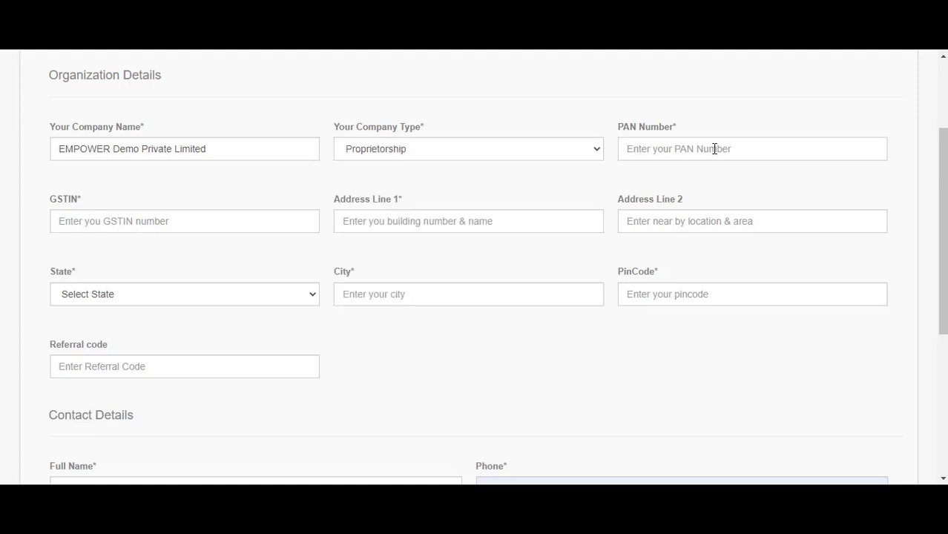
Copy the PAN number and GSTIN from the notes into their form fields
key(alt+Tab)
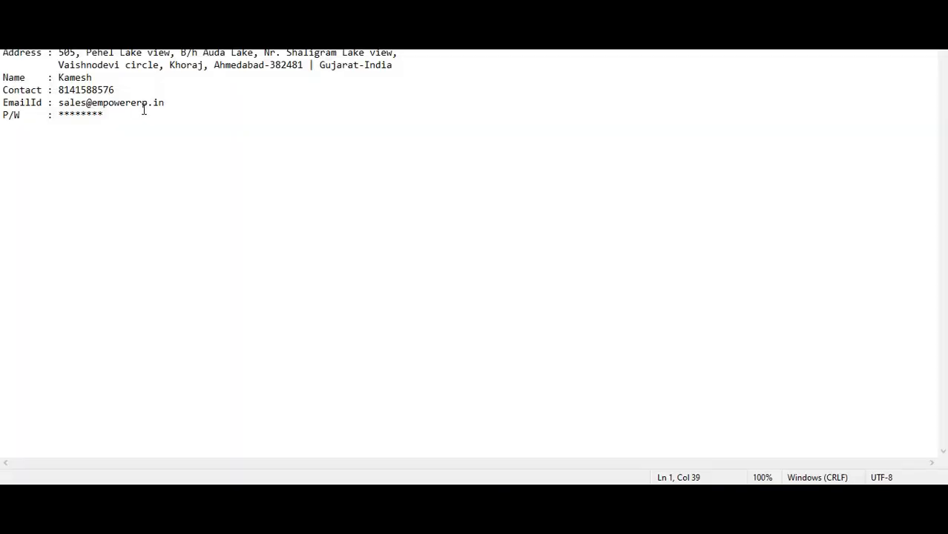
click(64, 40)
key(alt+Tab)
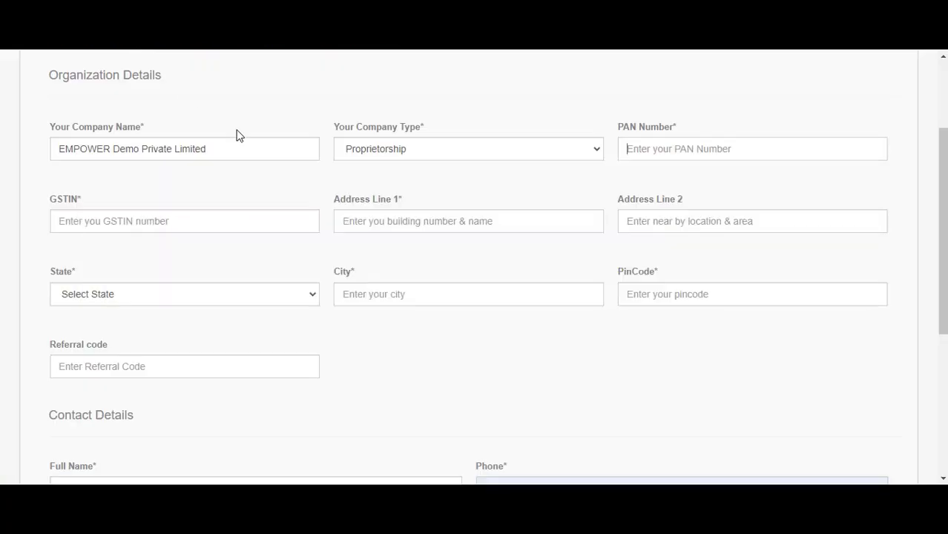
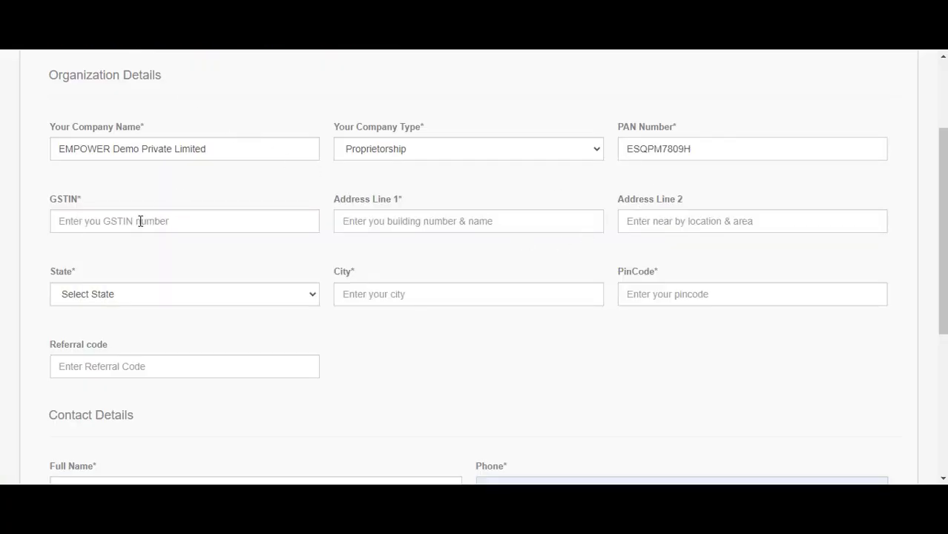
click(140, 221)
key(alt+Tab)
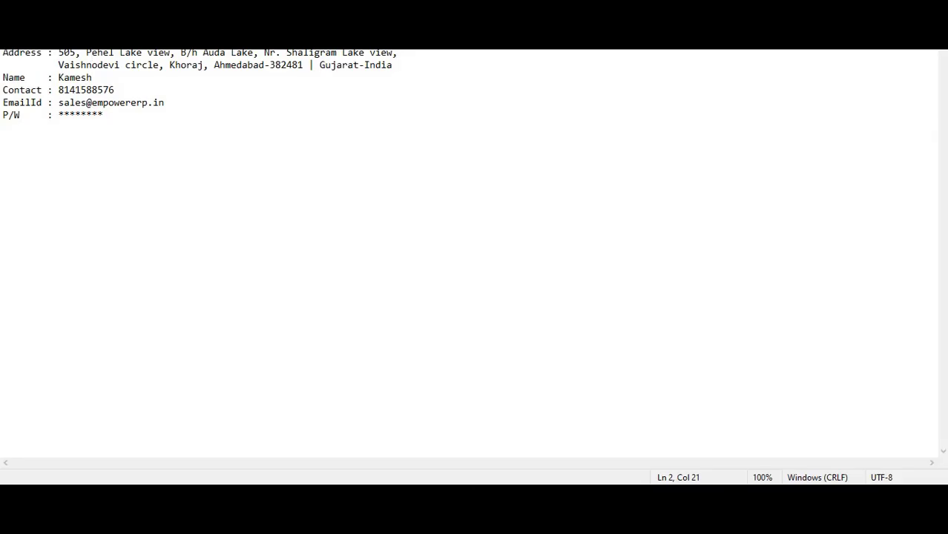
click(125, 40)
key(alt+Tab)
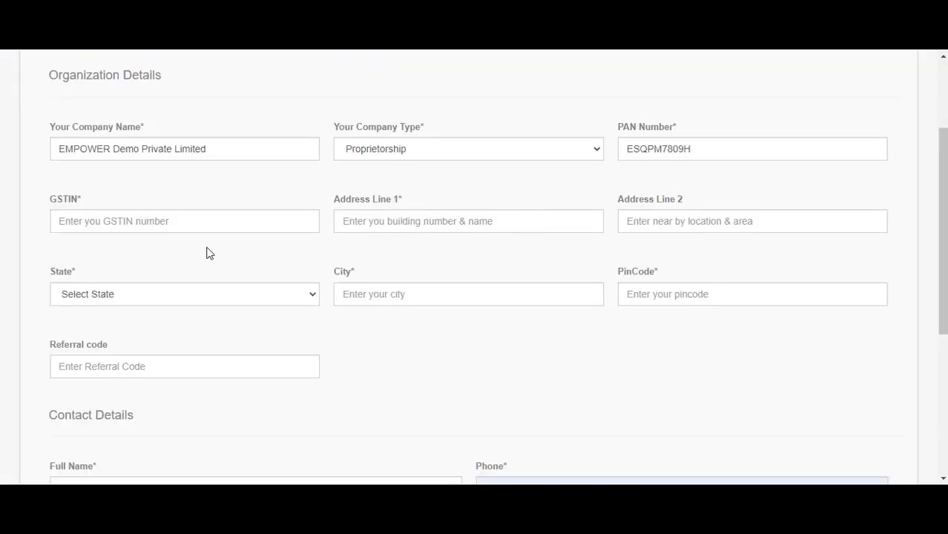
click(147, 223)
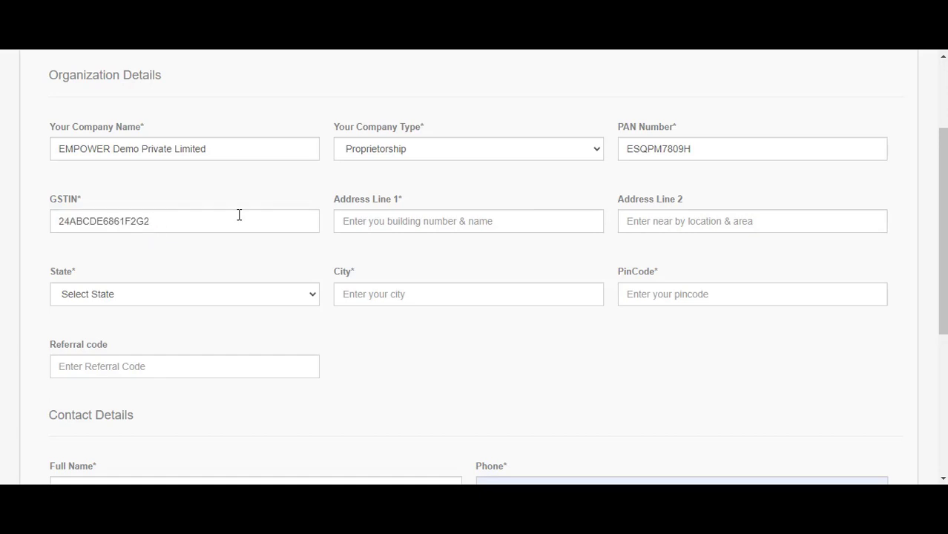
click(427, 216)
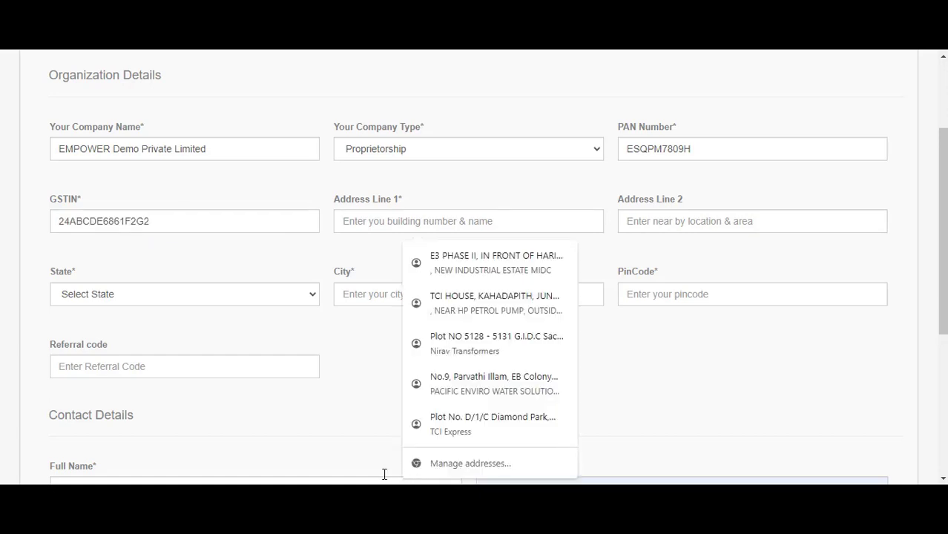
Copy the street address and locality from the notes into Address Line 1 and 2
key(alt+Tab)
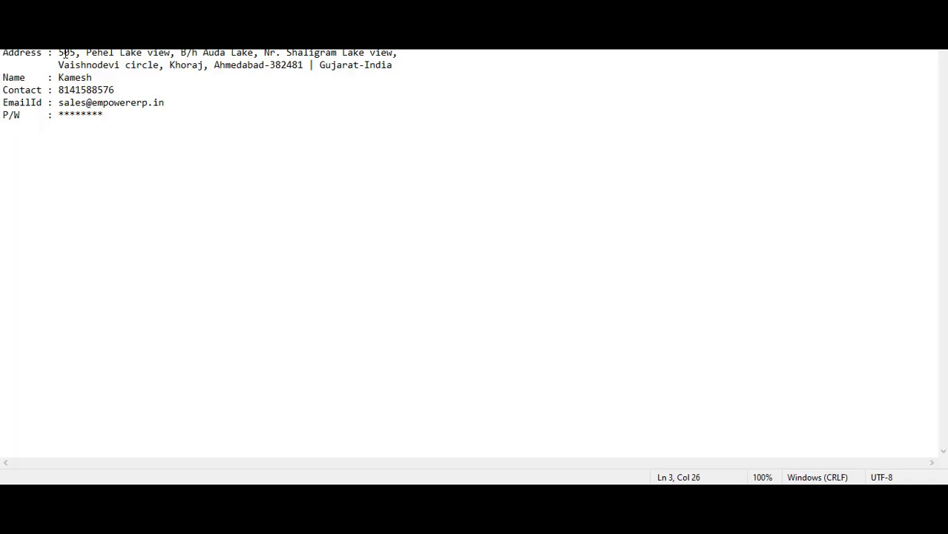
drag(61, 54, 405, 54)
key(ctrl+c)
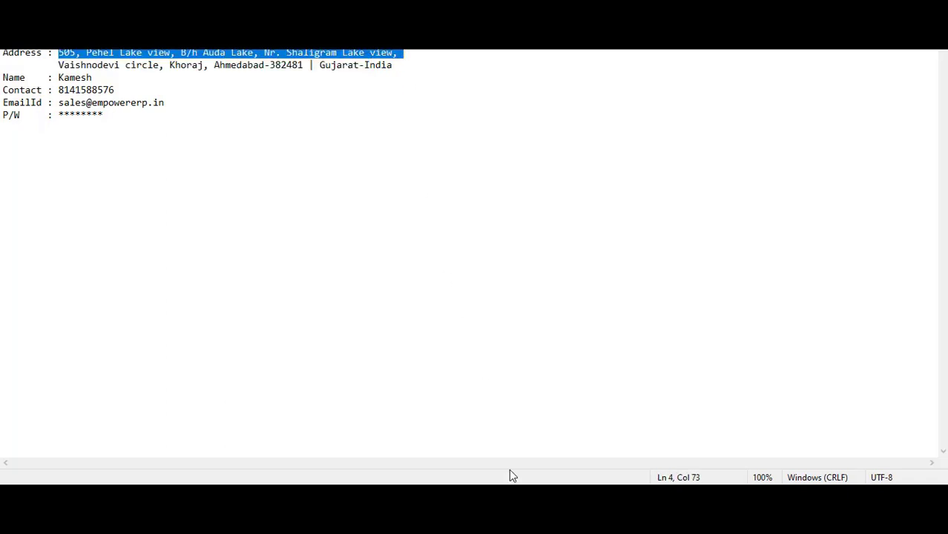
key(alt+Tab)
click(371, 218)
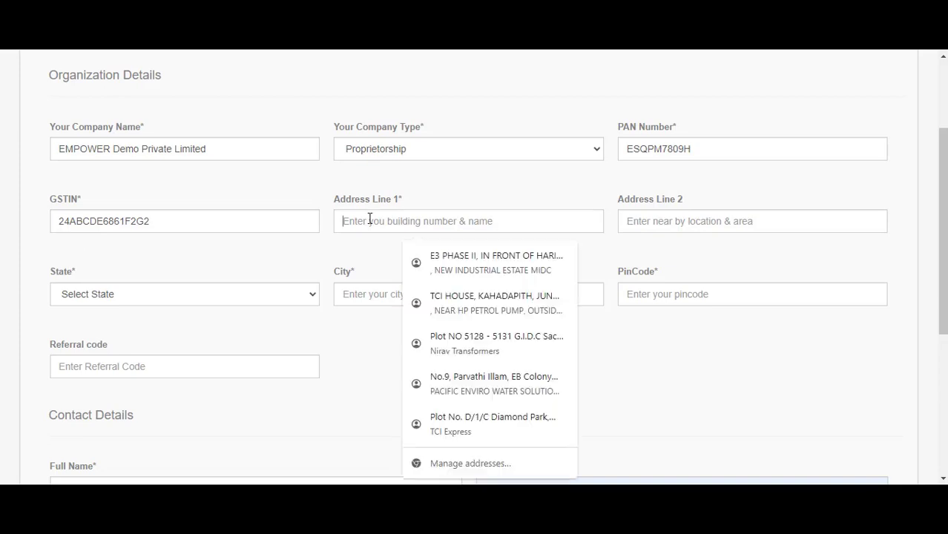
key(ctrl+v)
click(660, 222)
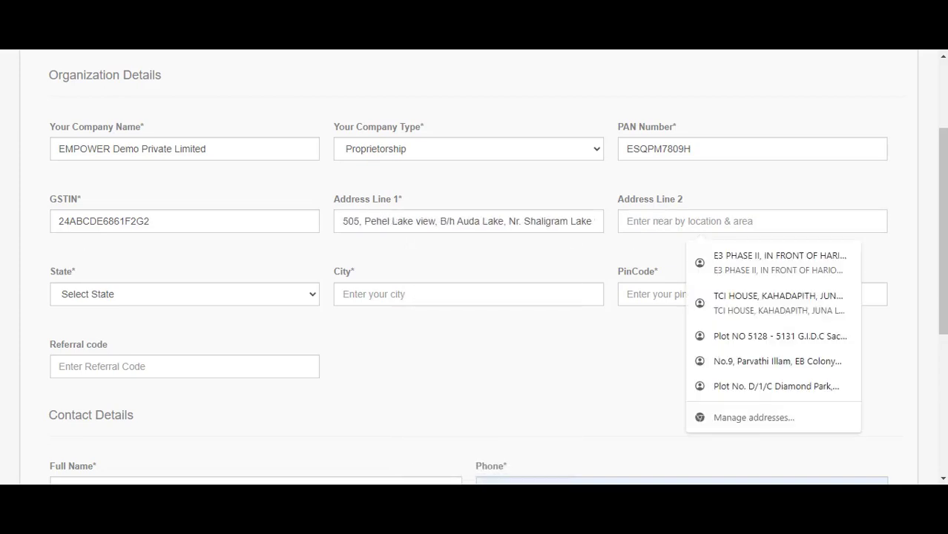
key(alt+Tab)
drag(56, 66, 202, 68)
key(ctrl+c)
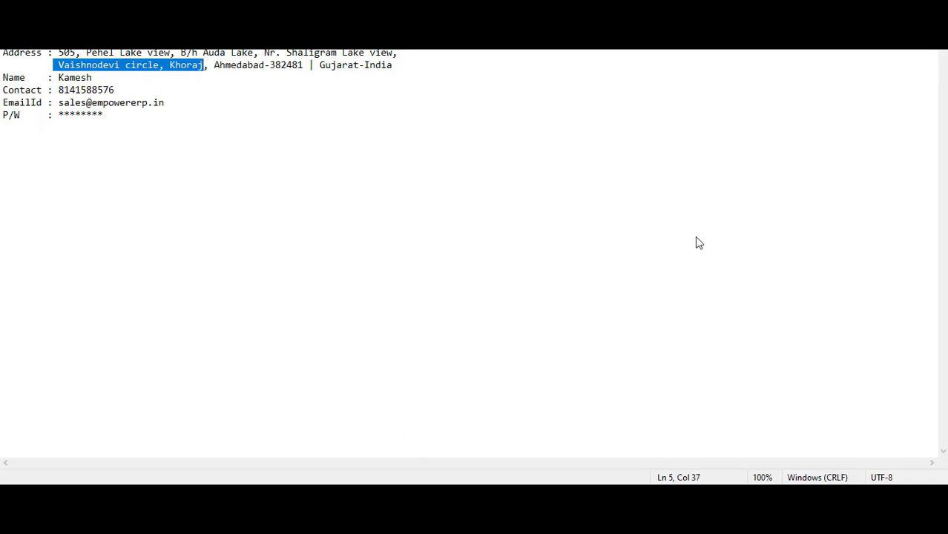
key(alt+Tab)
click(692, 218)
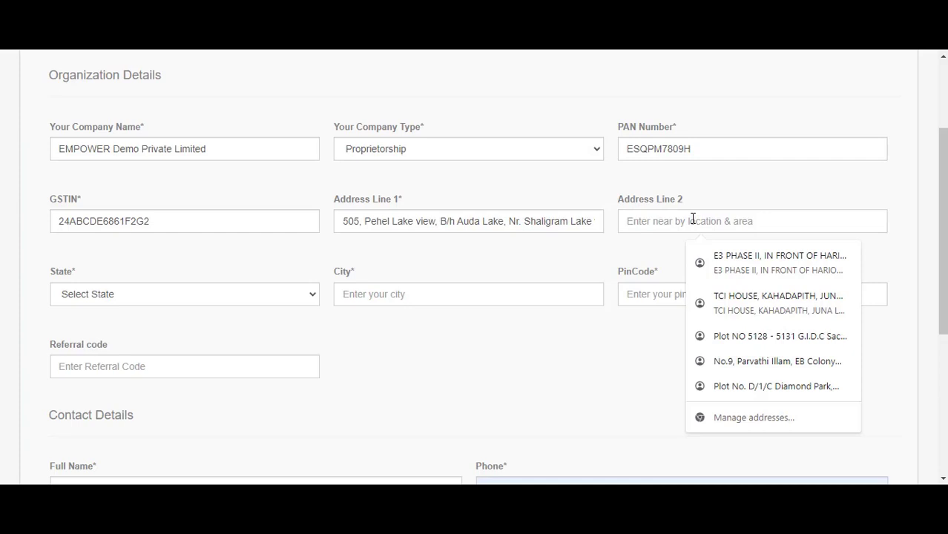
key(ctrl+v)
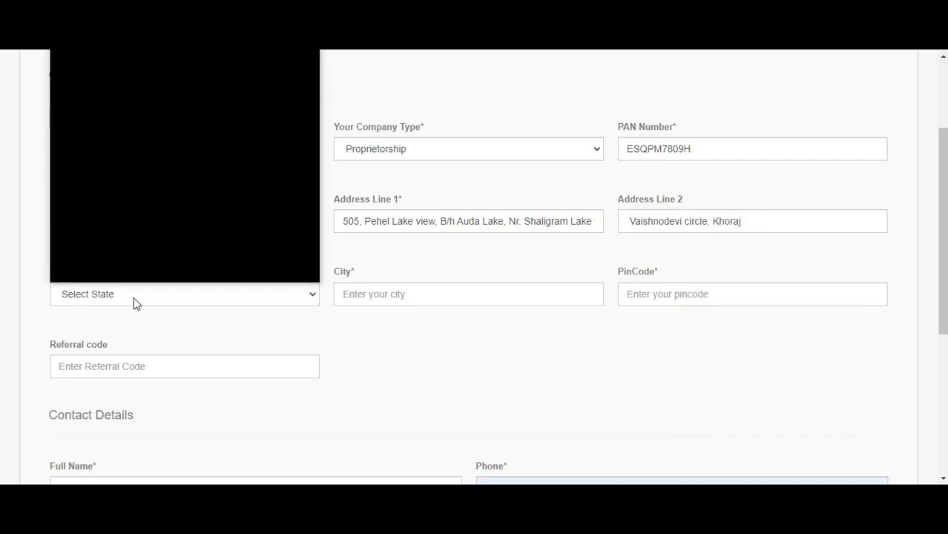
Set state Gujarat (24), city Ahmedabad and PIN code 382481
text(gu)
key(Return)
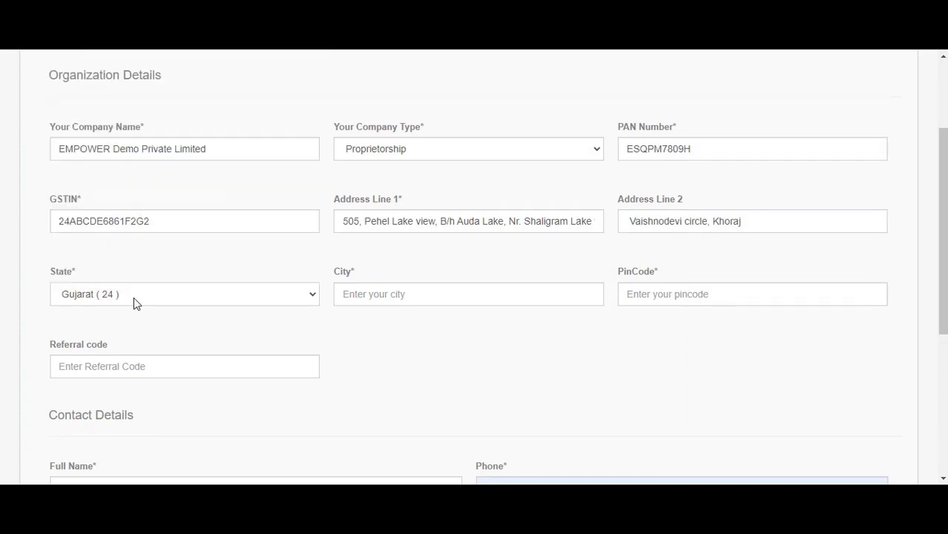
key(Tab)
text(Ahmed)
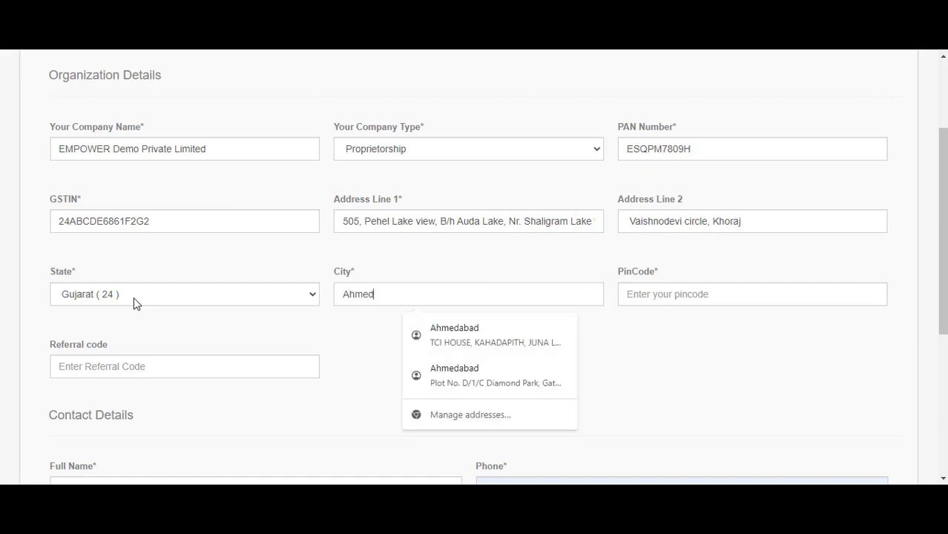
text(abad)
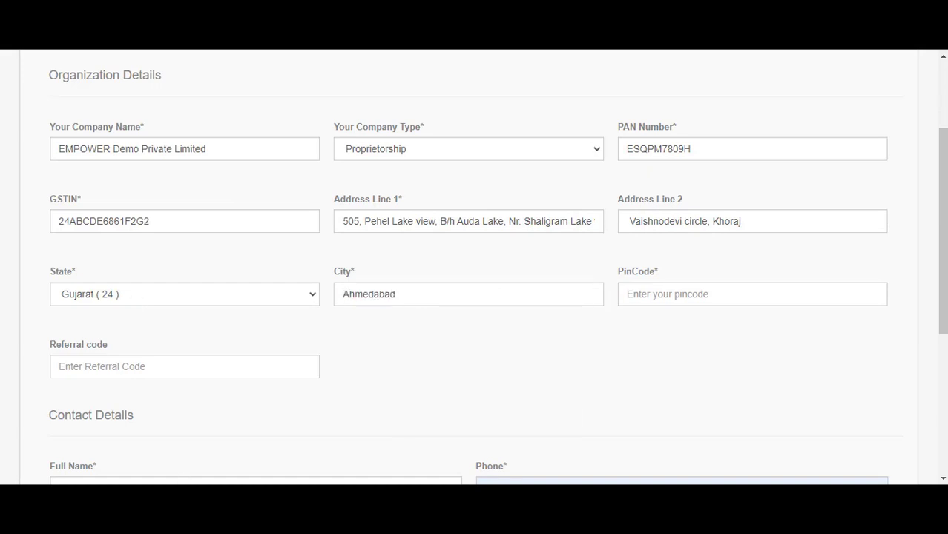
key(alt+Tab)
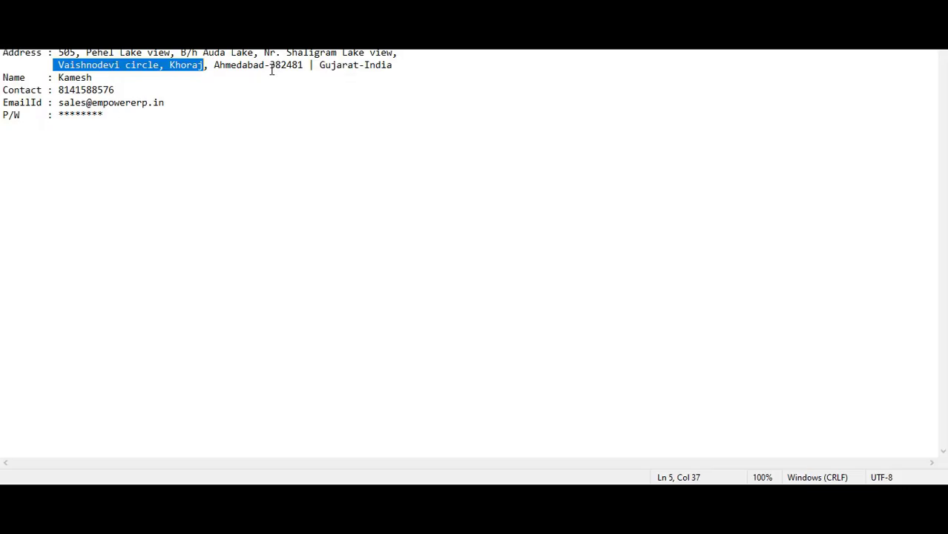
drag(272, 69, 304, 71)
key(ctrl+c)
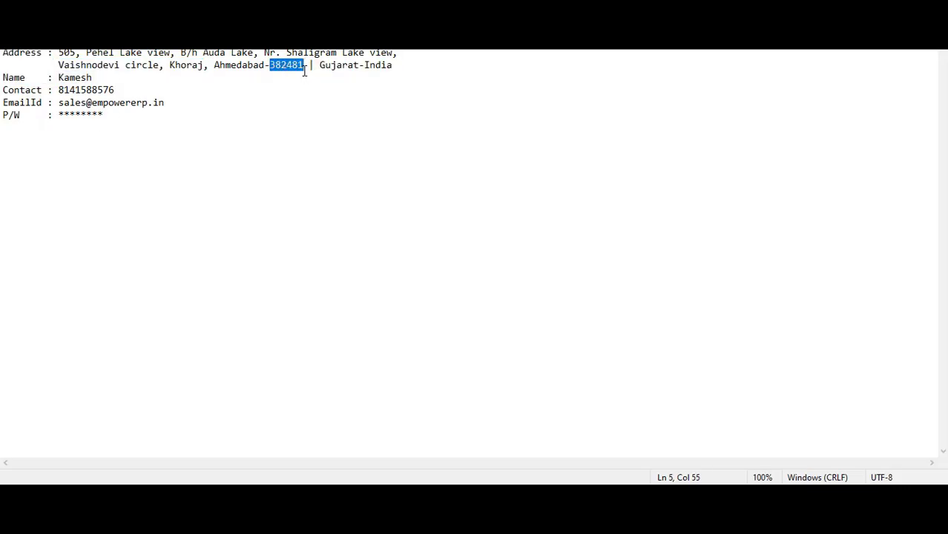
key(alt+Tab)
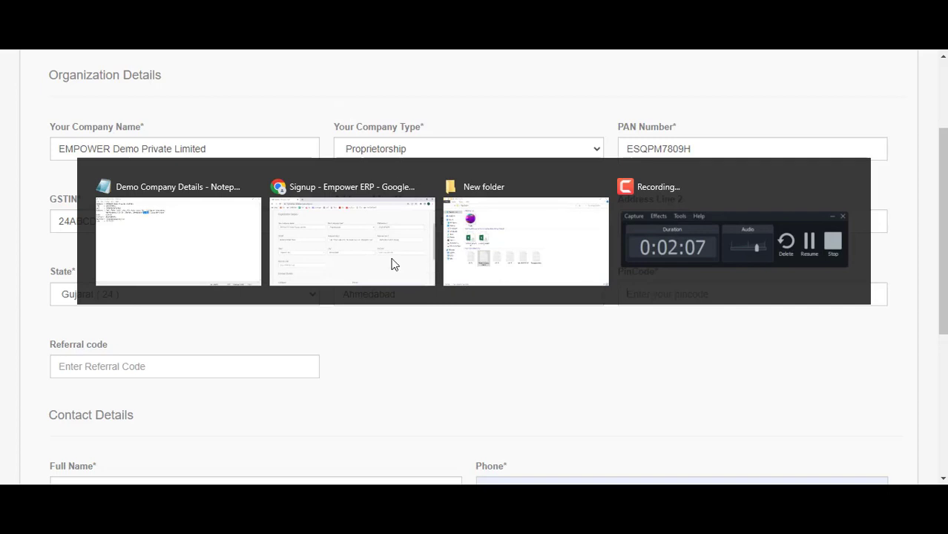
key(ctrl+v)
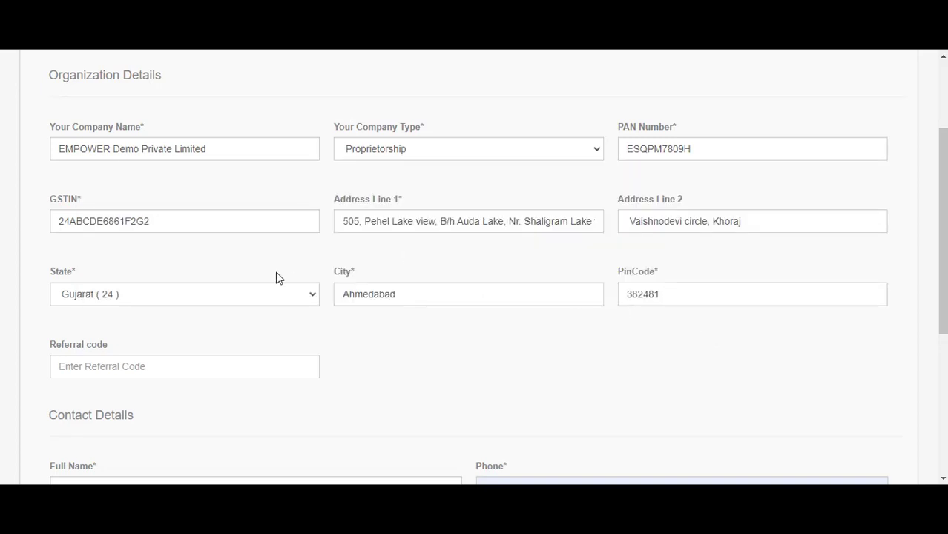
scroll(276, 275, down, 2)
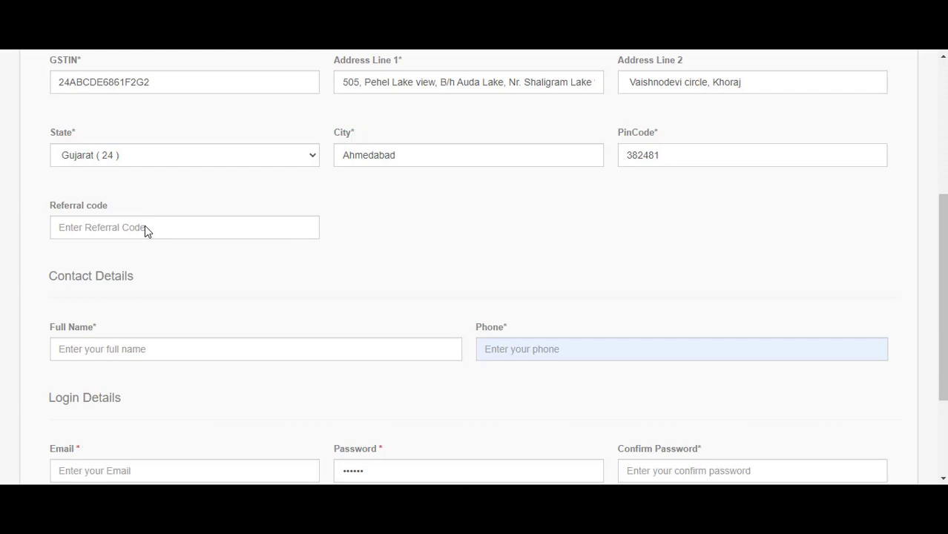
Fill in the contact's full name and phone number, correcting the last digits
click(145, 230)
scroll(134, 227, down, 2)
click(111, 194)
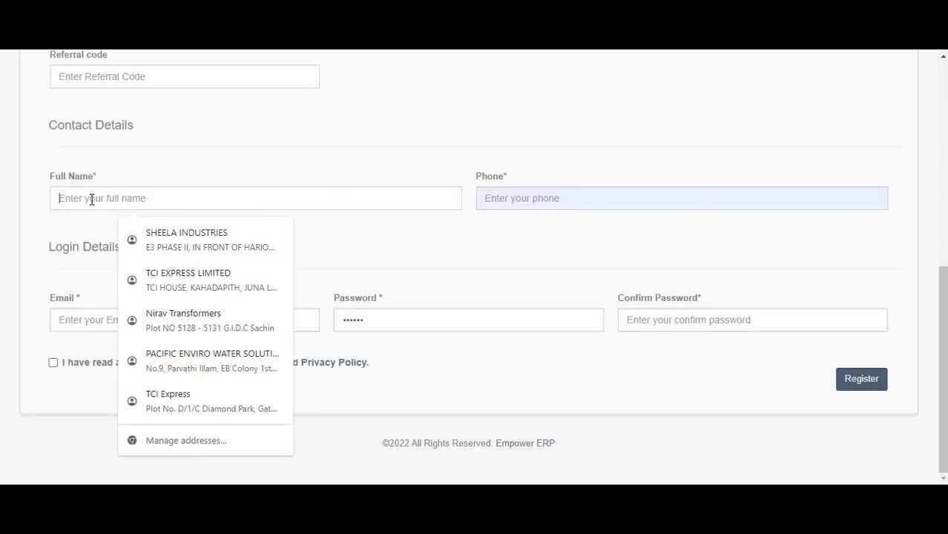
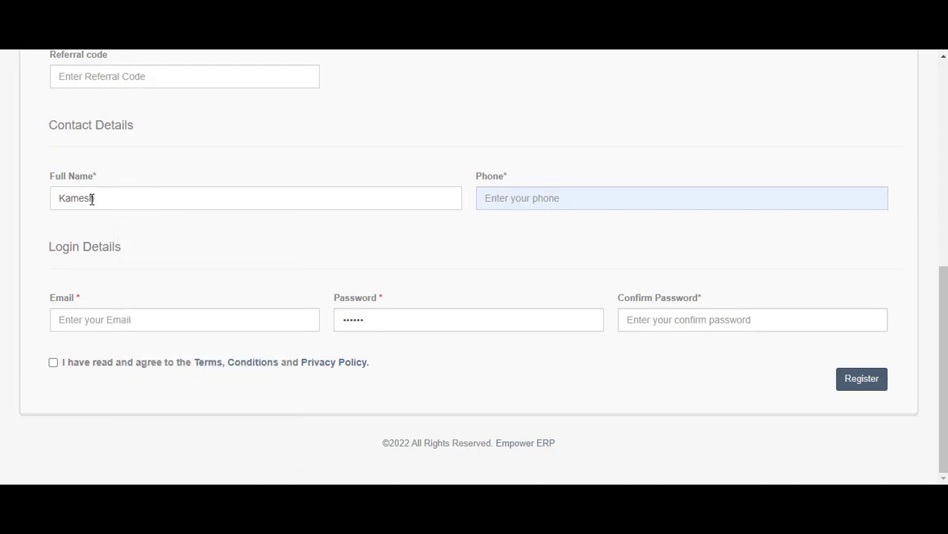
key(Tab)
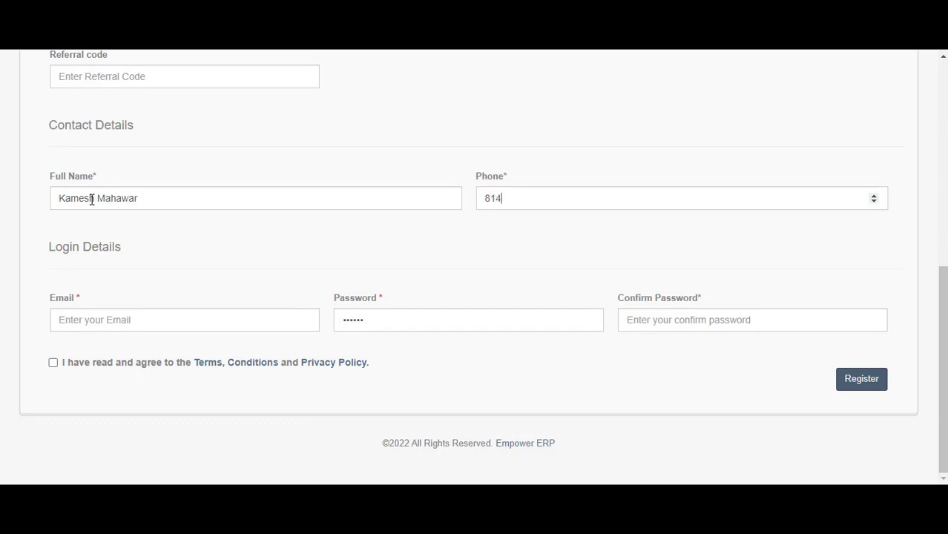
Paste the contact's e-mail from the notes and enter the account password
click(108, 319)
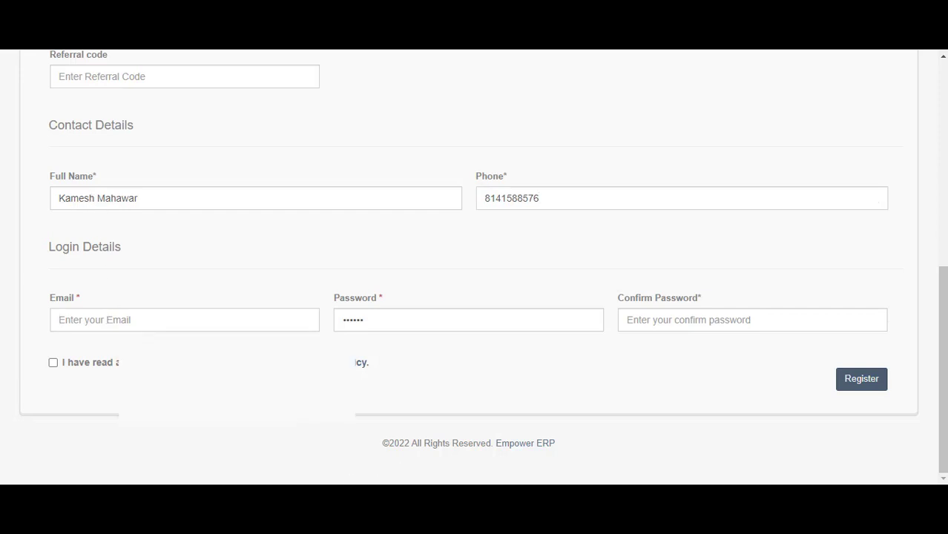
click(237, 499)
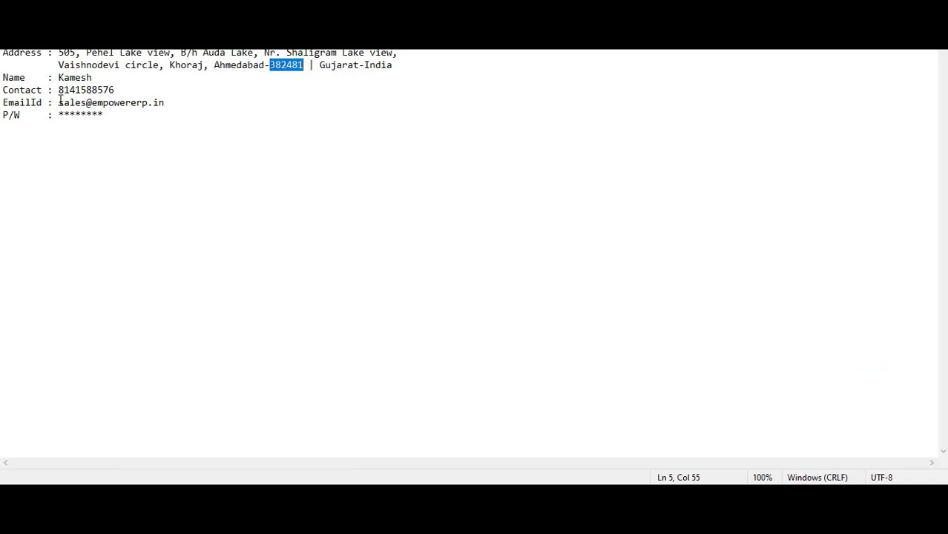
drag(60, 103, 170, 108)
key(ctrl+c)
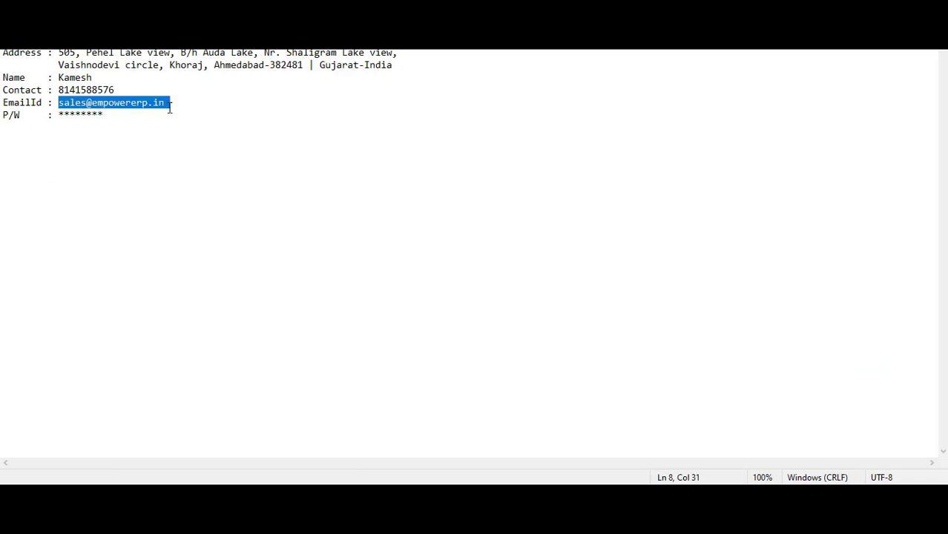
key(alt+Tab)
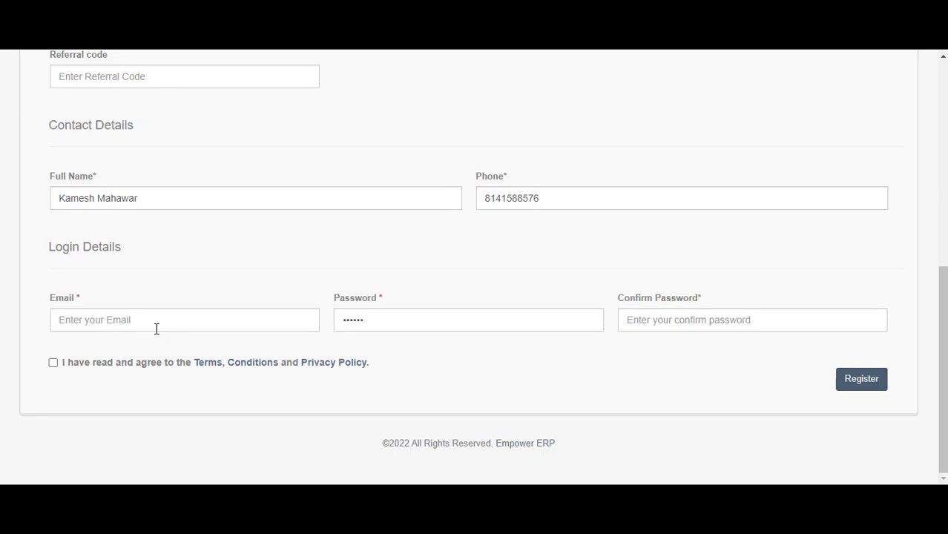
click(155, 324)
key(ctrl+v)
key(Tab)
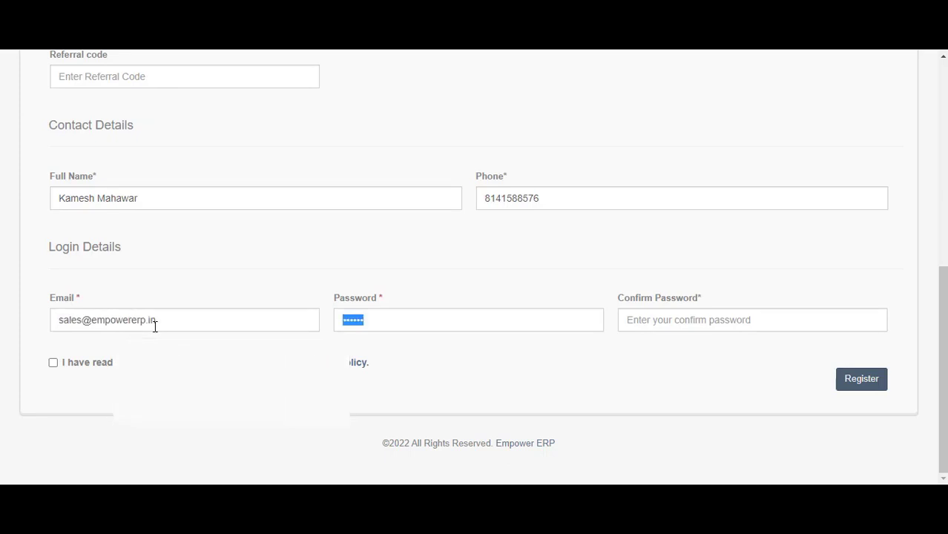
key(BackSpace)
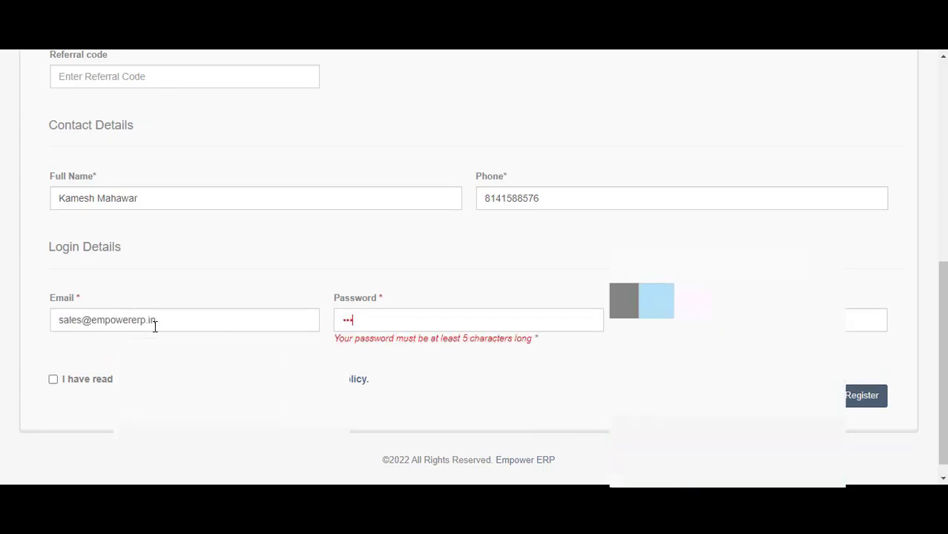
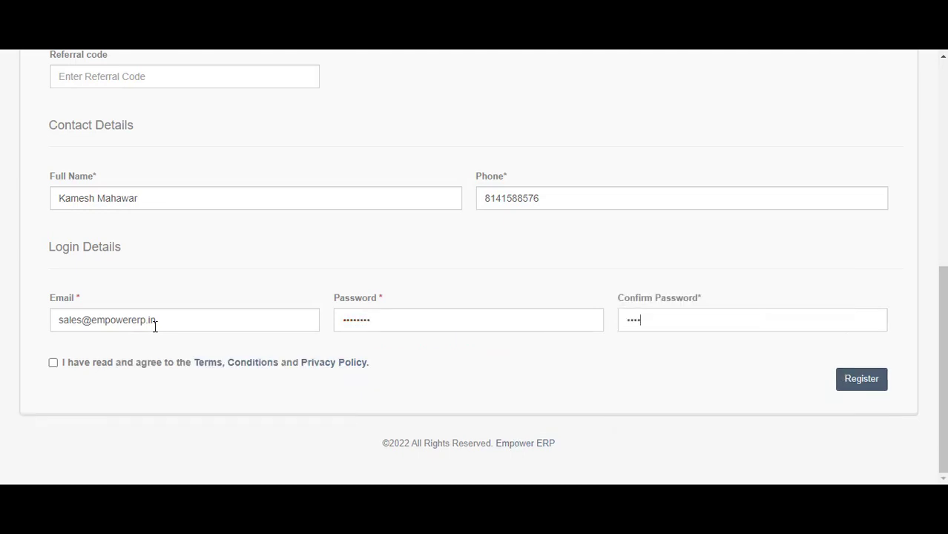
Submit the registration form and dismiss the stray bookmark menu
click(861, 380)
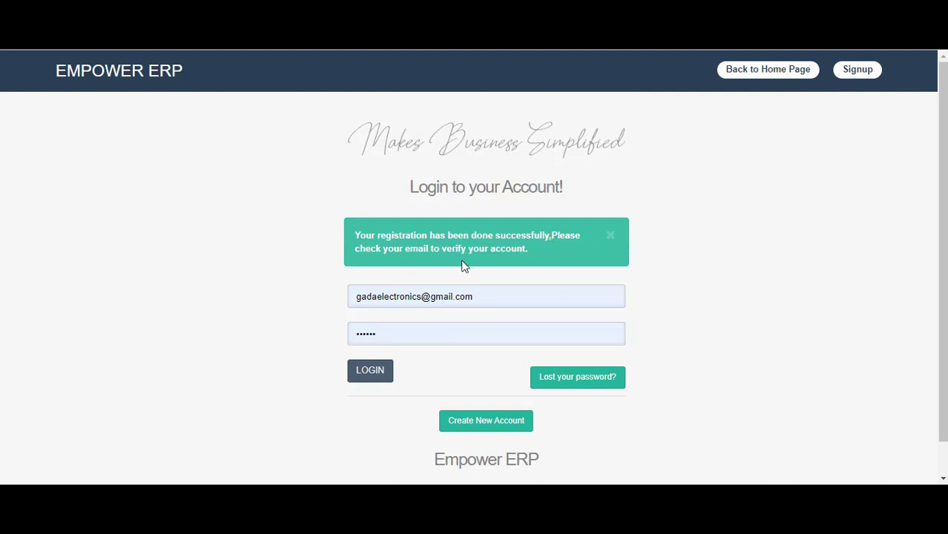
right_click(15, 46)
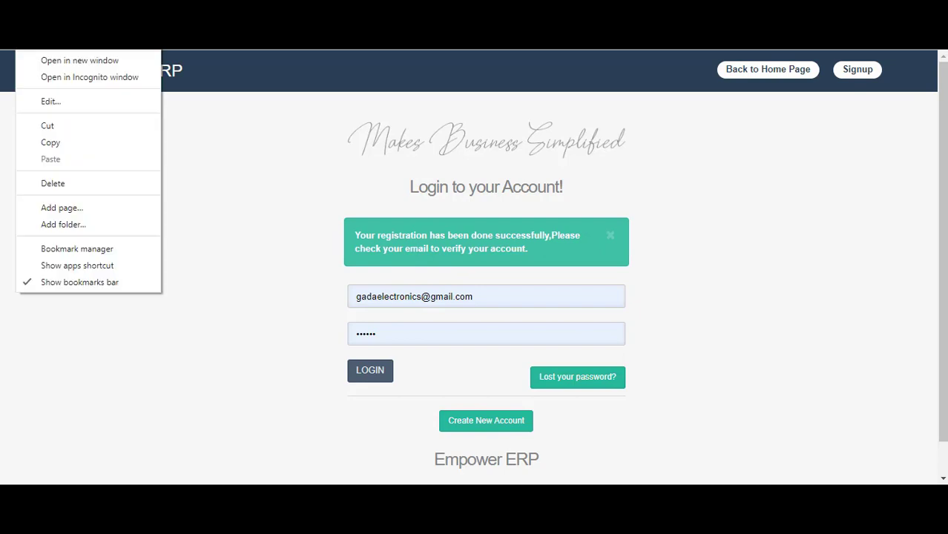
key(Escape)
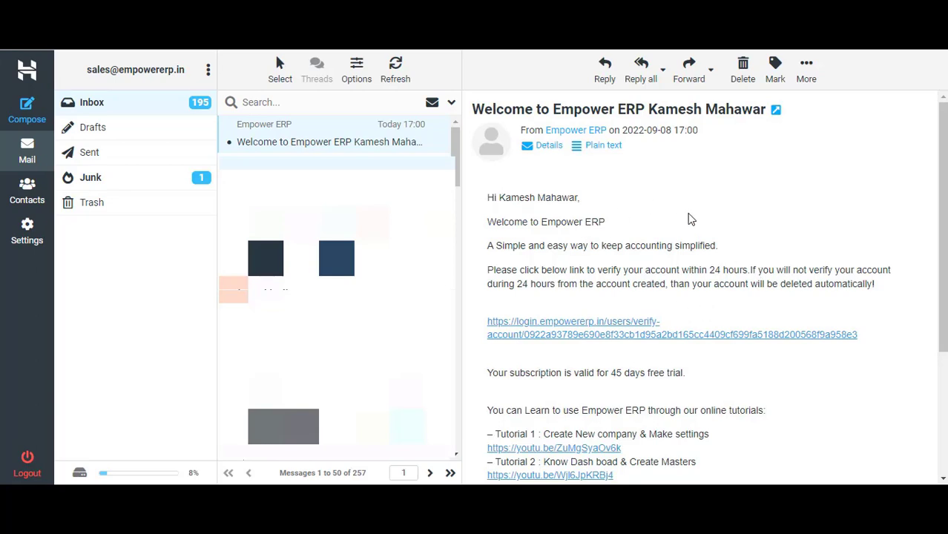
Follow the account verification link in the 'Welcome to Empower ERP' e-mail
scroll(681, 210, down, 1)
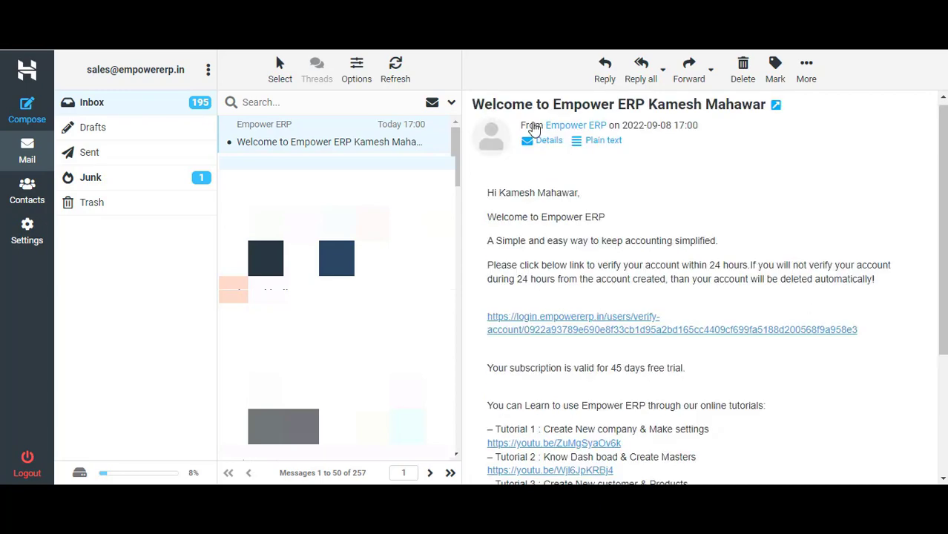
scroll(514, 127, up, 1)
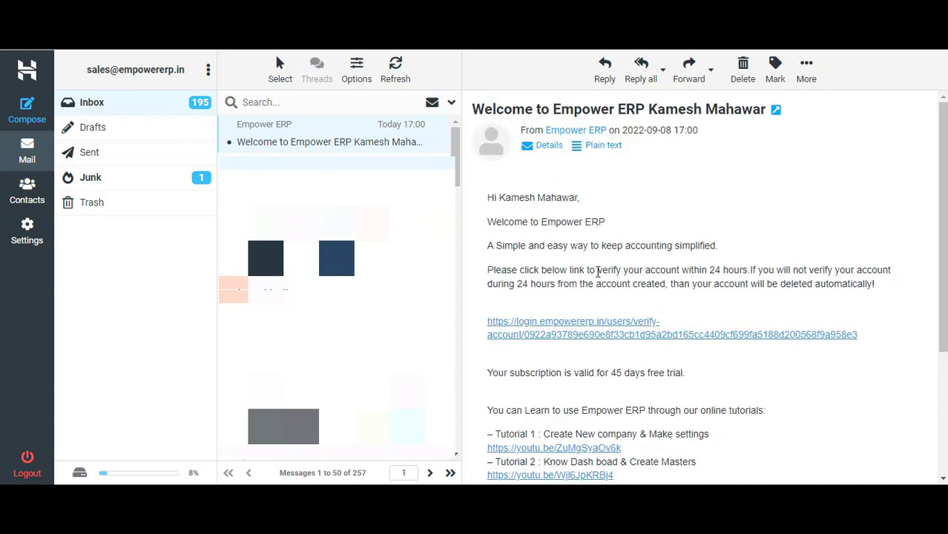
click(563, 331)
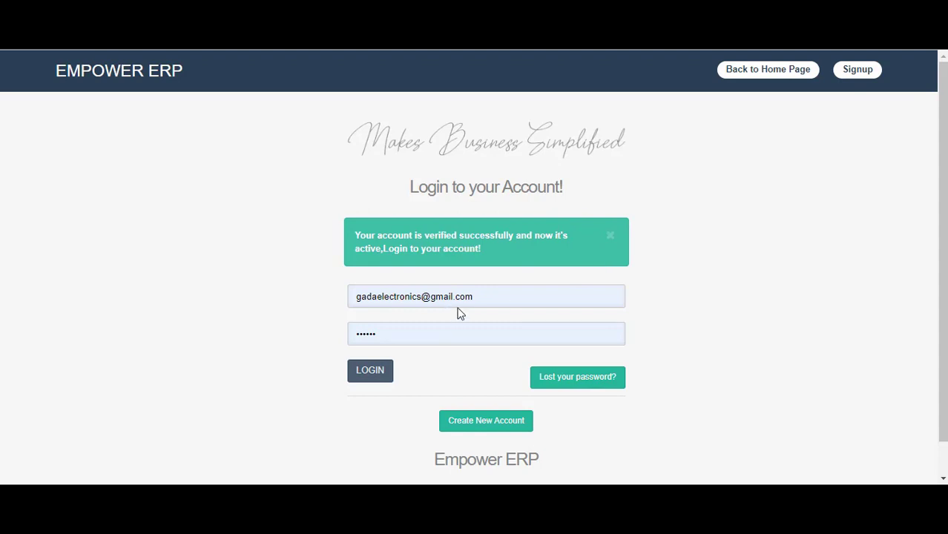
Replace the prefilled login with the registered e-mail and account password, then log in
click(498, 294)
key(ctrl+a)
key(BackSpace)
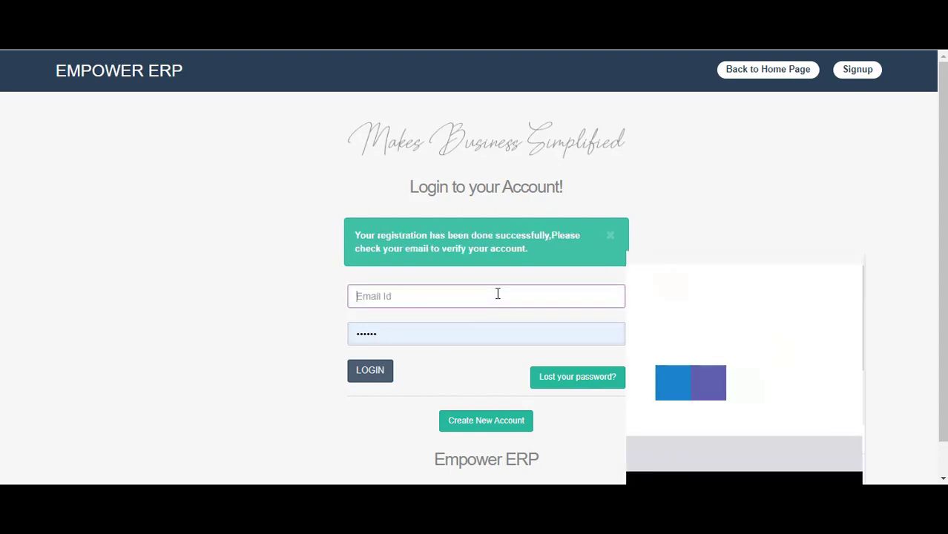
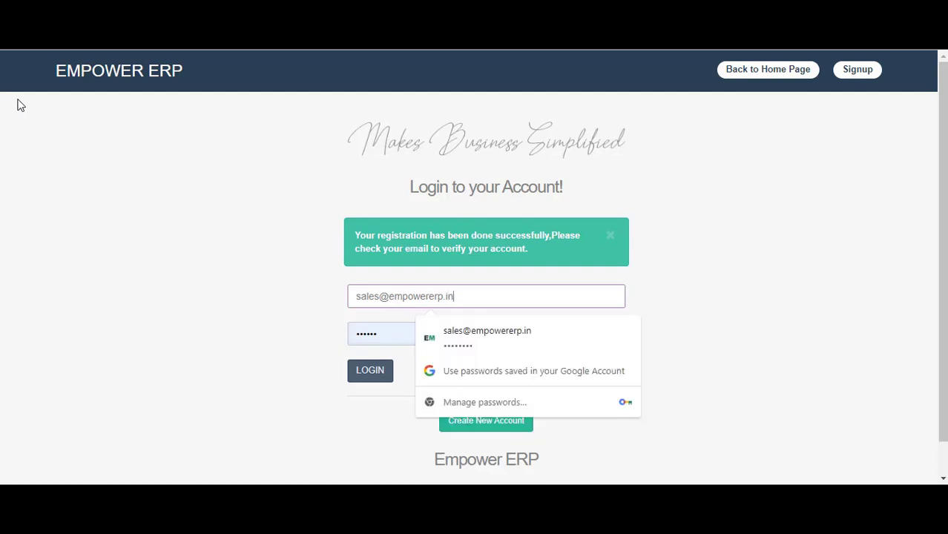
key(Tab)
key(BackSpace)
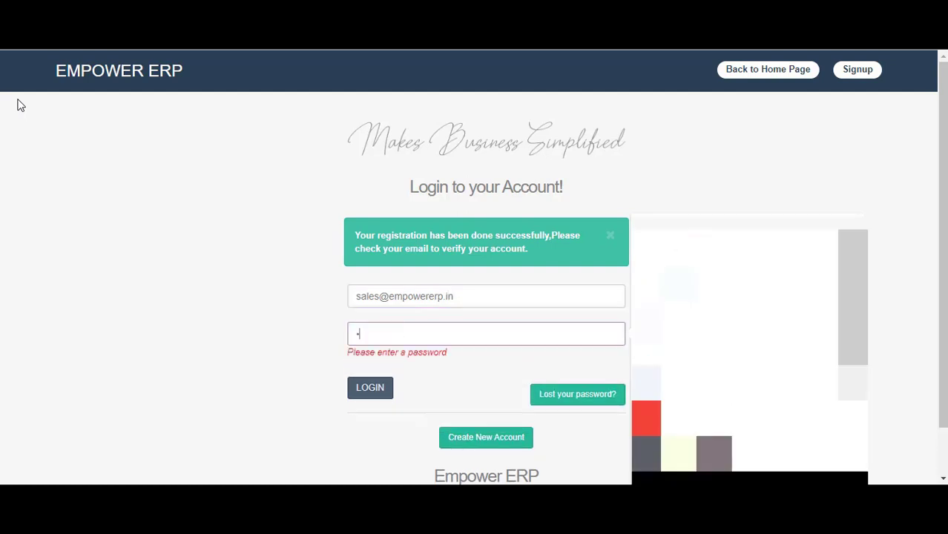
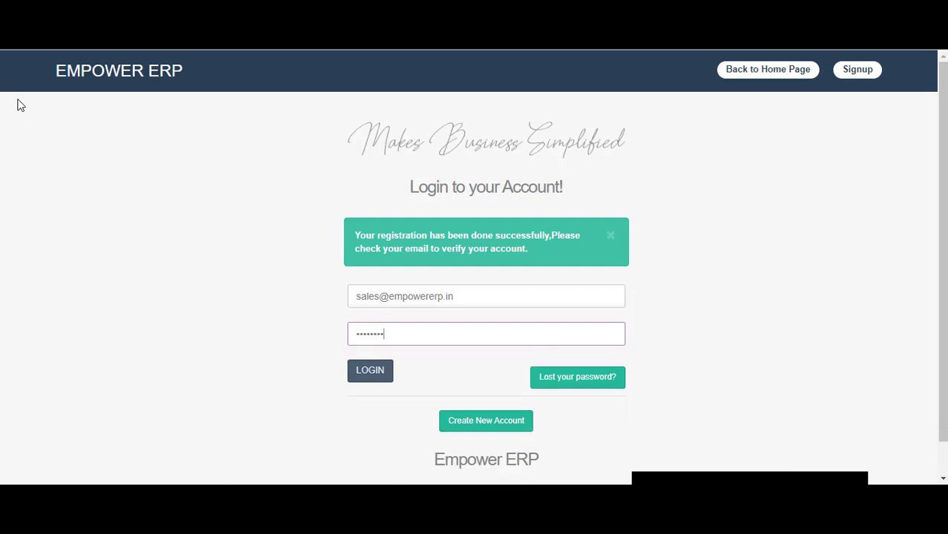
click(354, 371)
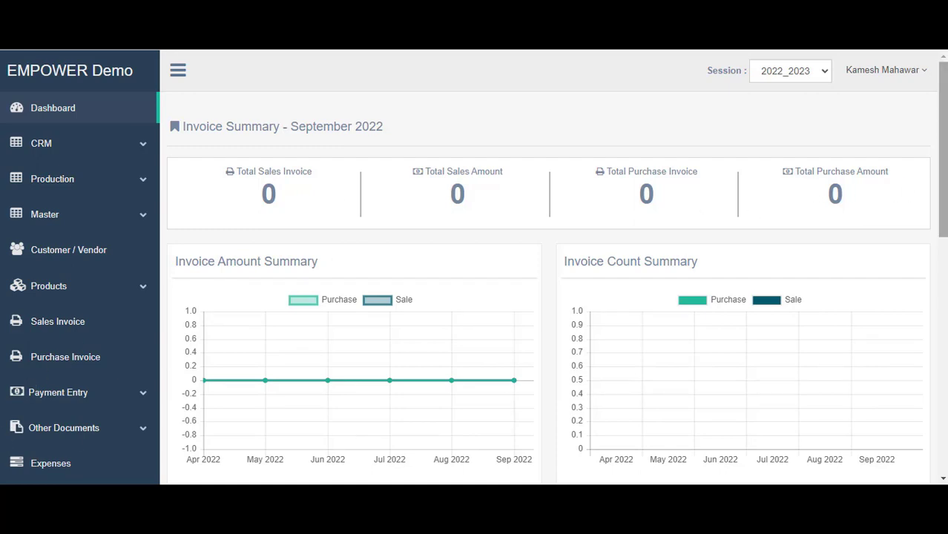
Look over the dashboard and expand the Settings section in the sidebar
scroll(943, 149, down, 4)
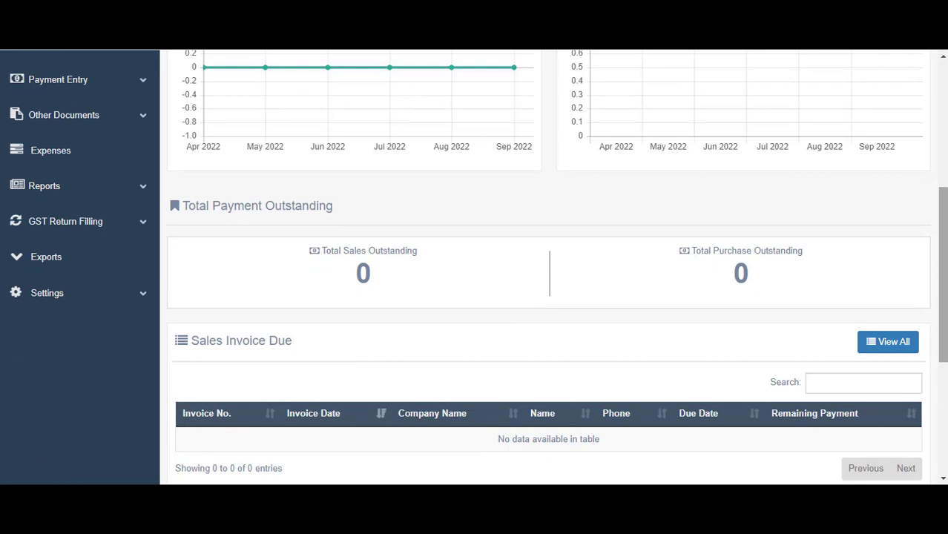
scroll(549, 267, up, 4)
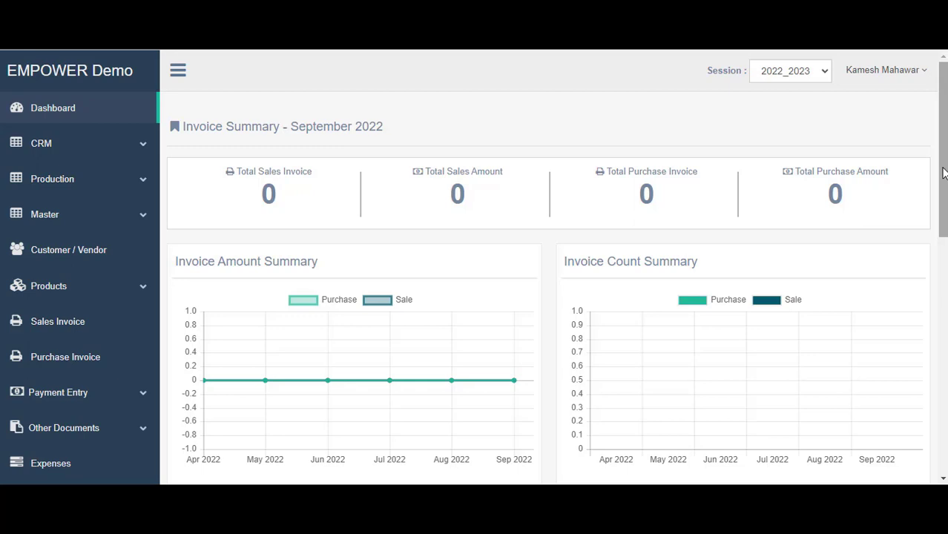
drag(942, 172, 942, 324)
click(70, 244)
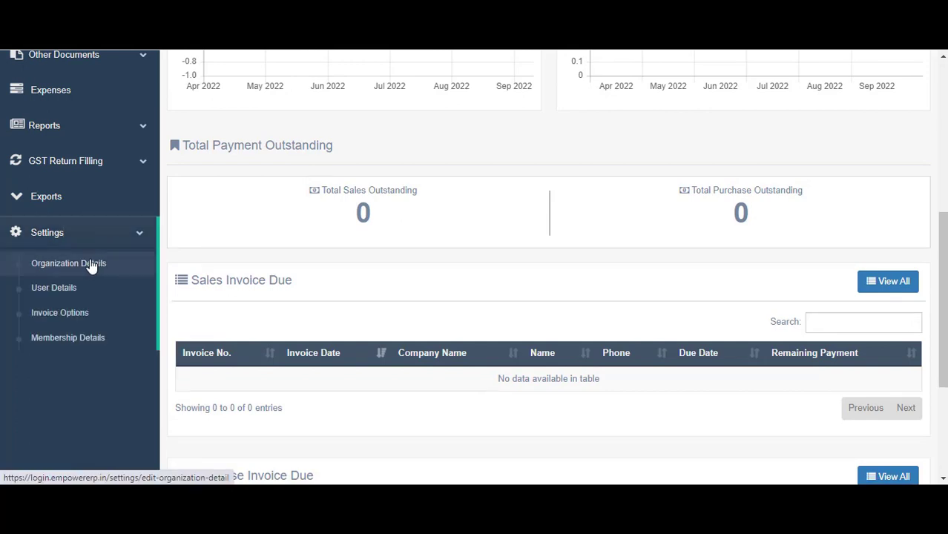
Add the company website address on the Organization Details page and save
click(90, 266)
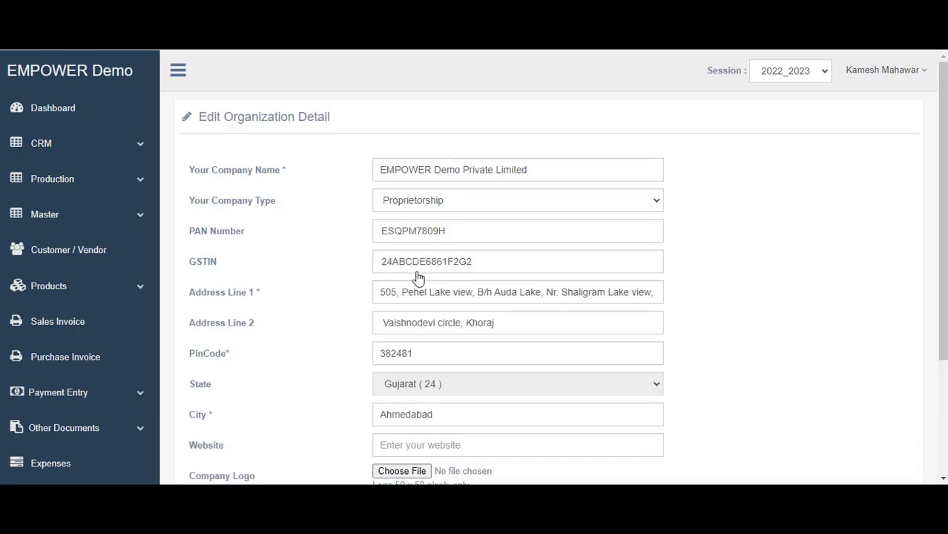
scroll(445, 311, down, 3)
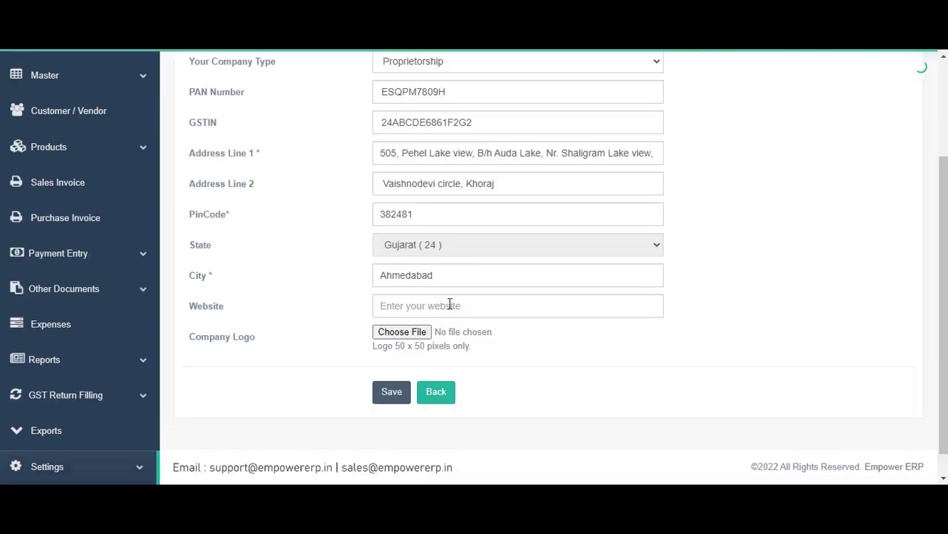
click(449, 304)
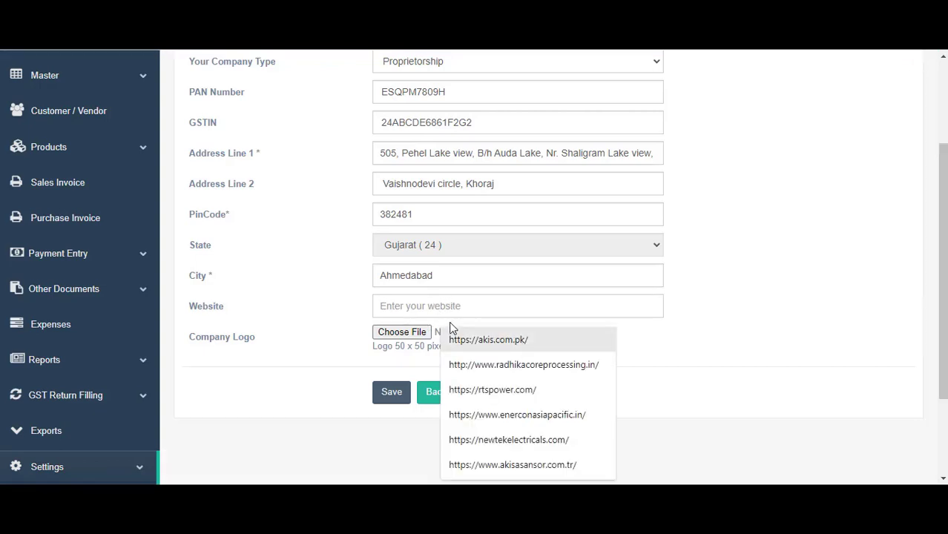
scroll(493, 271, up, 2)
scroll(492, 272, down, 3)
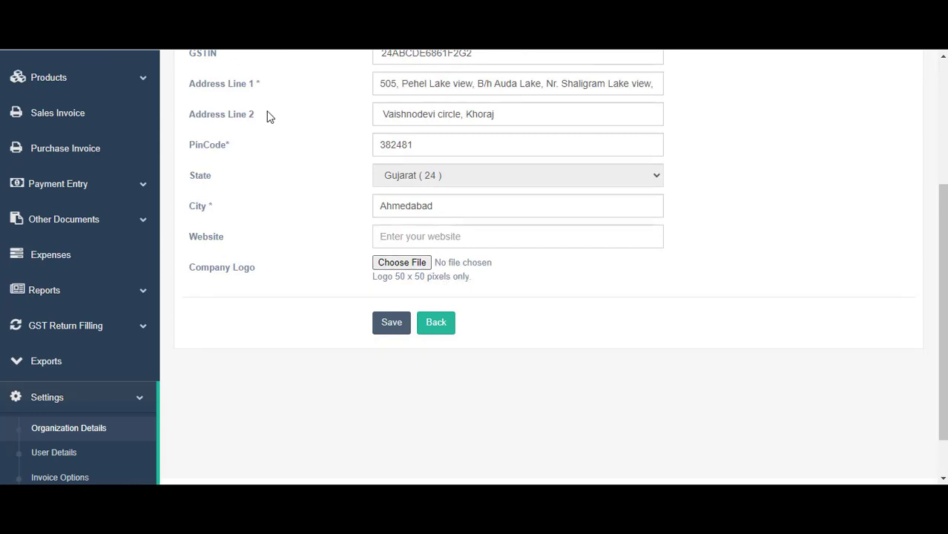
text(https://login.empowererp.in/)
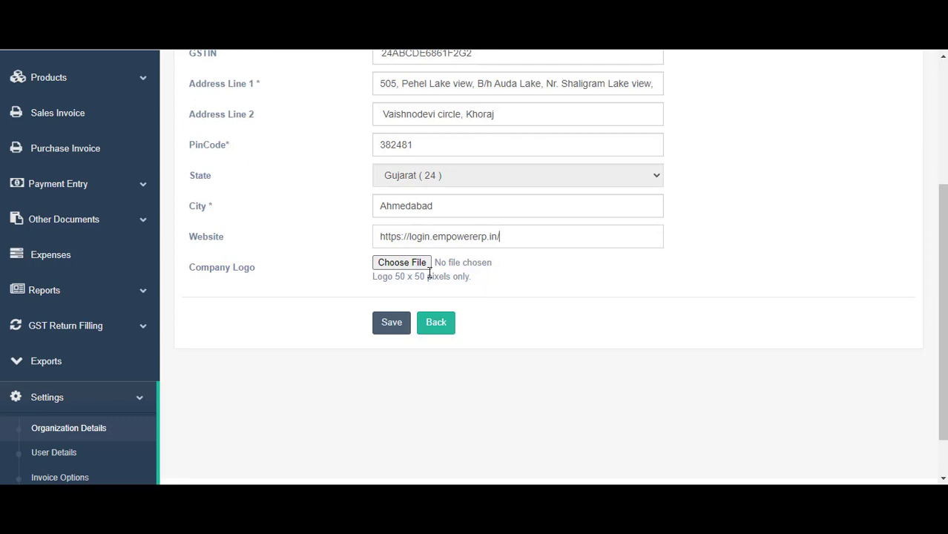
click(385, 315)
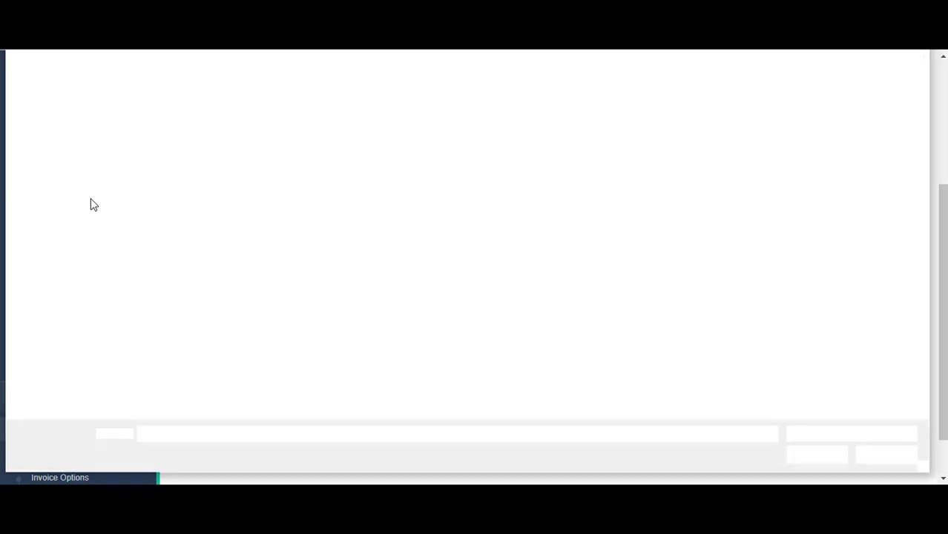
Upload Logo3.jpg as the company logo
click(426, 111)
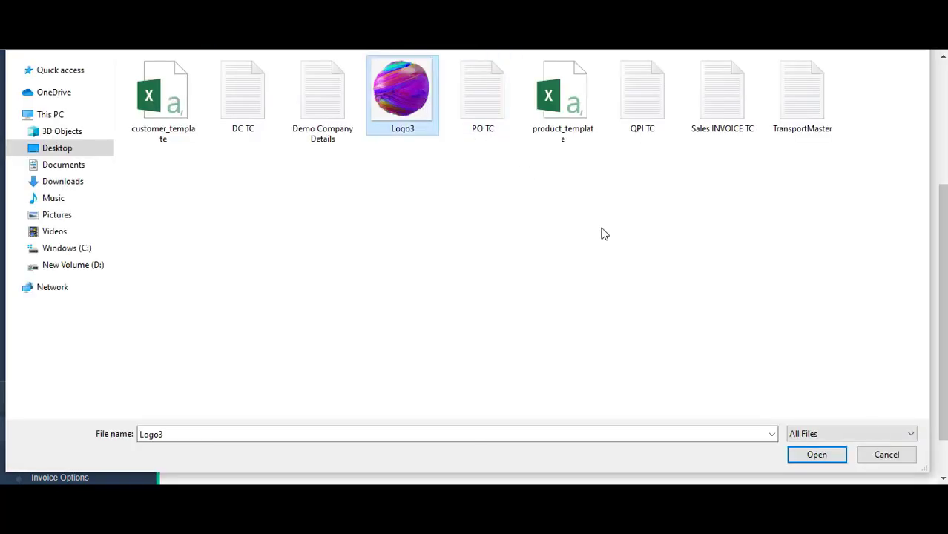
click(827, 455)
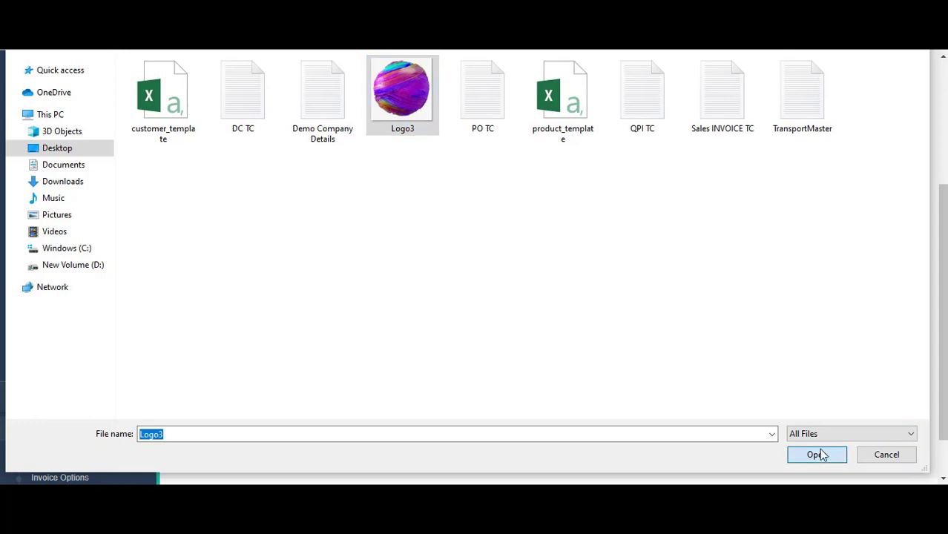
scroll(581, 331, up, 3)
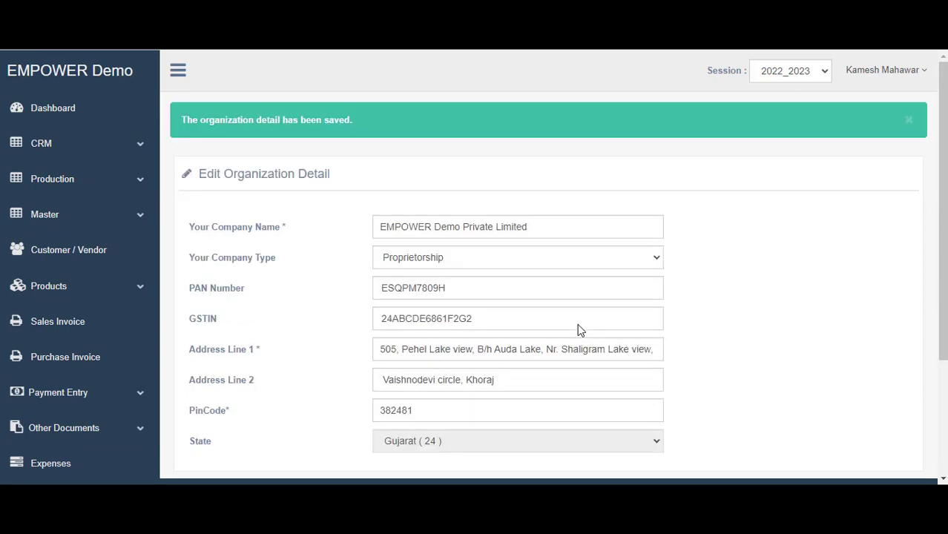
scroll(496, 356, down, 3)
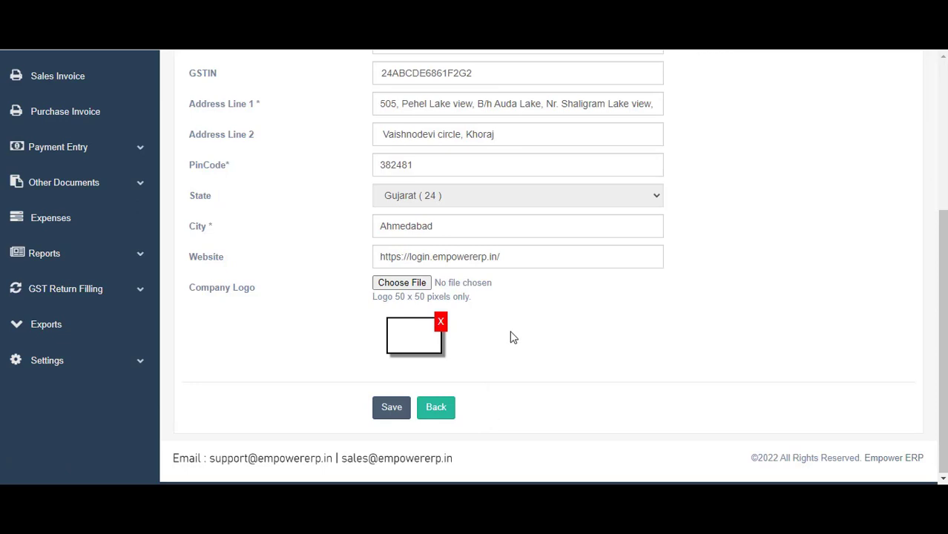
scroll(509, 282, down, 2)
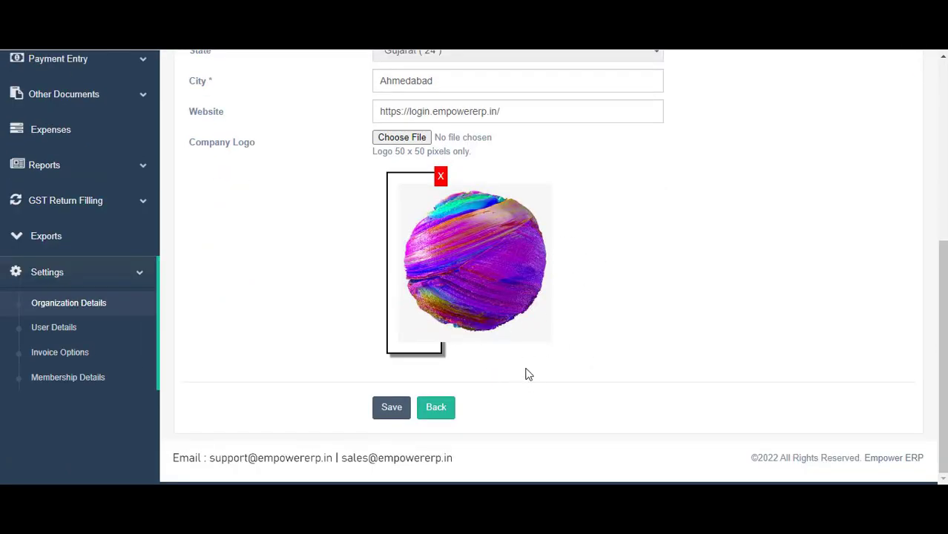
Open Settings > User Details to show the Edit User Detail page
click(54, 335)
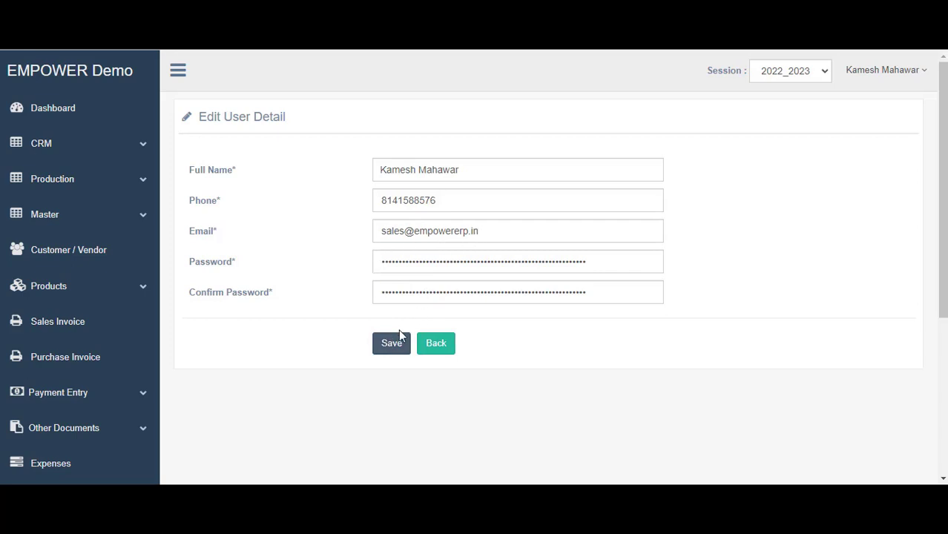
scroll(112, 412, down, 4)
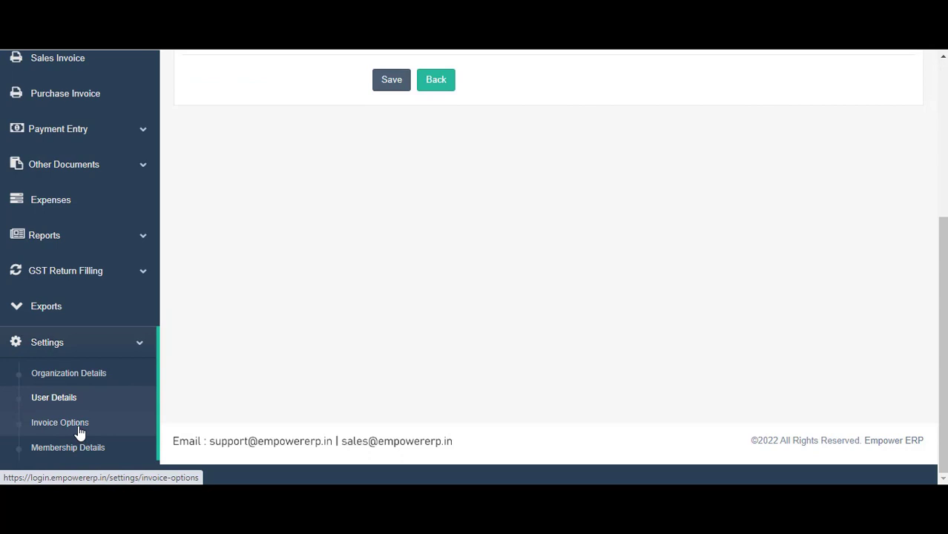
Open Invoice Options, allow overselling, and make CREDIT the default payment type
click(80, 432)
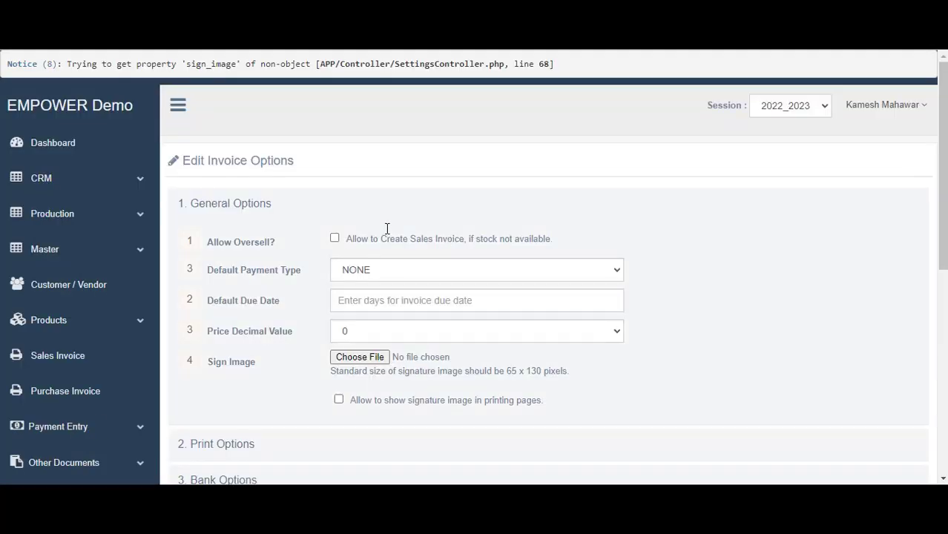
scroll(499, 262, down, 1)
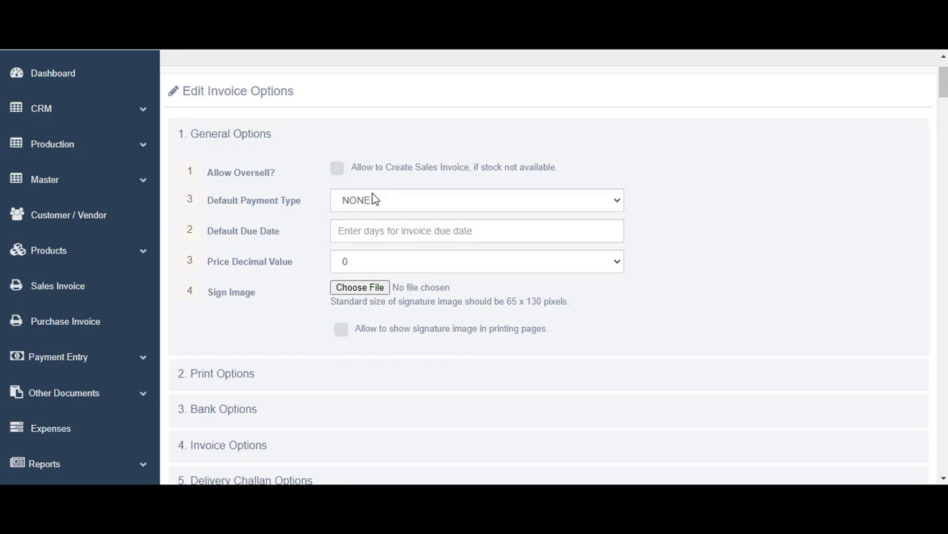
click(332, 173)
click(366, 200)
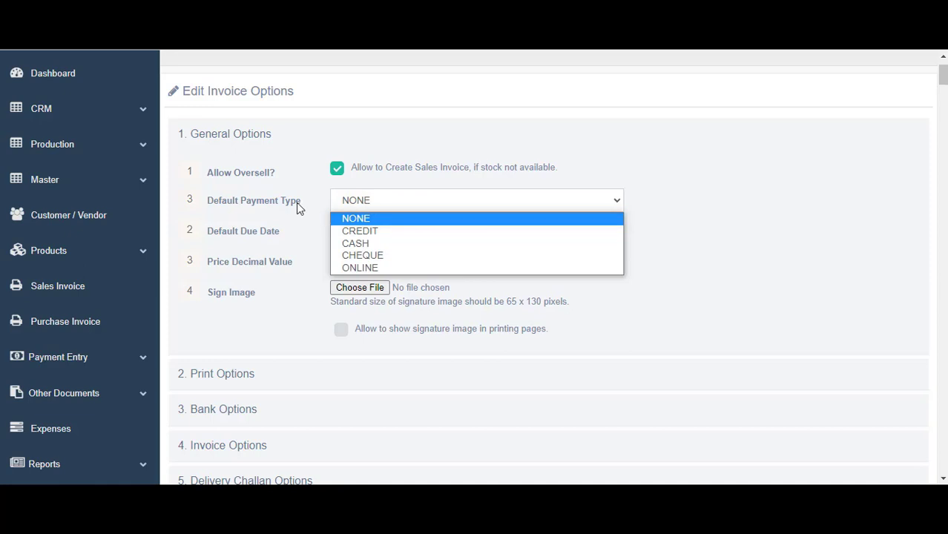
click(377, 234)
Set the default due date to 30 days and price decimals to 2
scroll(413, 250, down, 1)
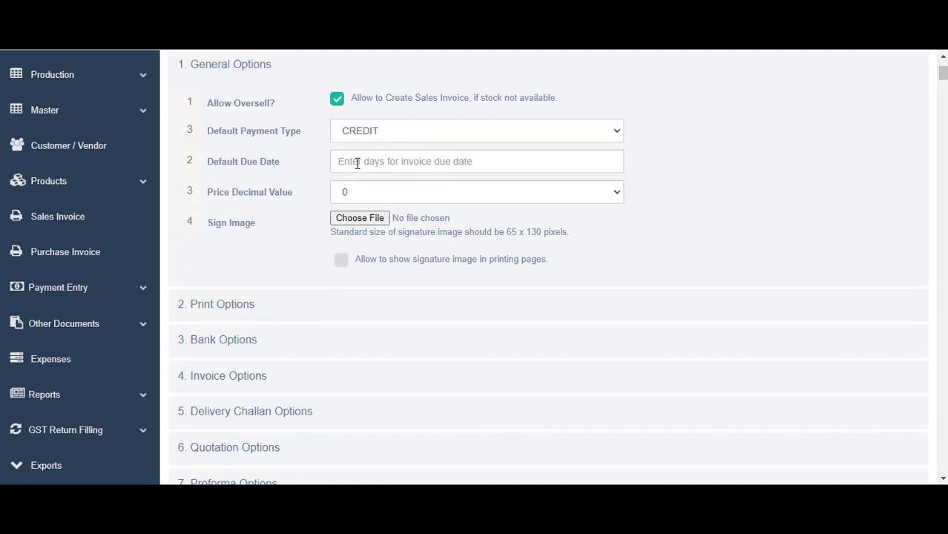
click(357, 162)
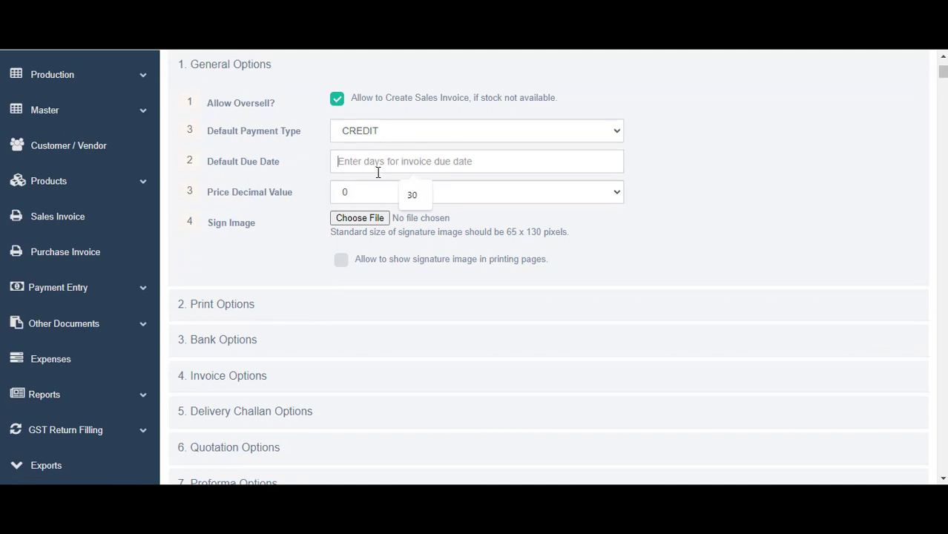
text(30)
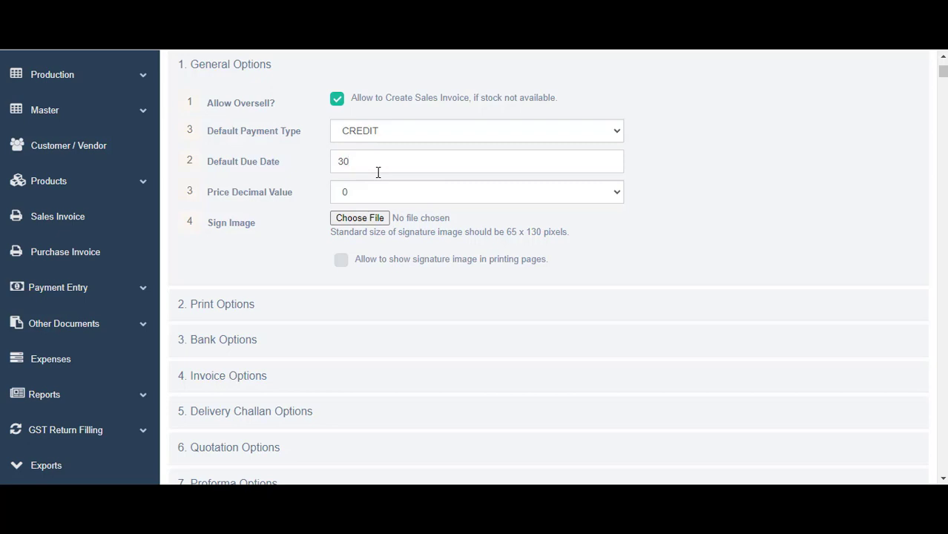
scroll(451, 201, down, 2)
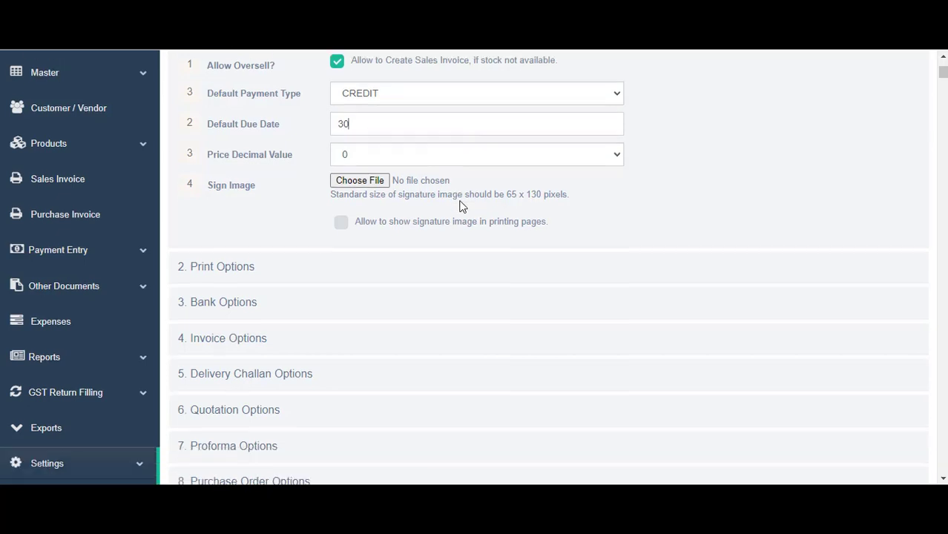
scroll(374, 148, up, 2)
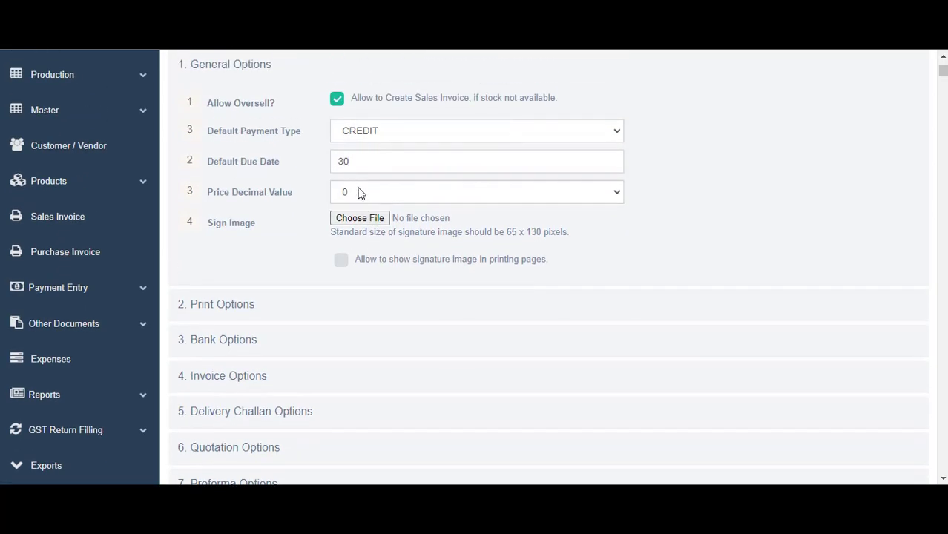
click(360, 192)
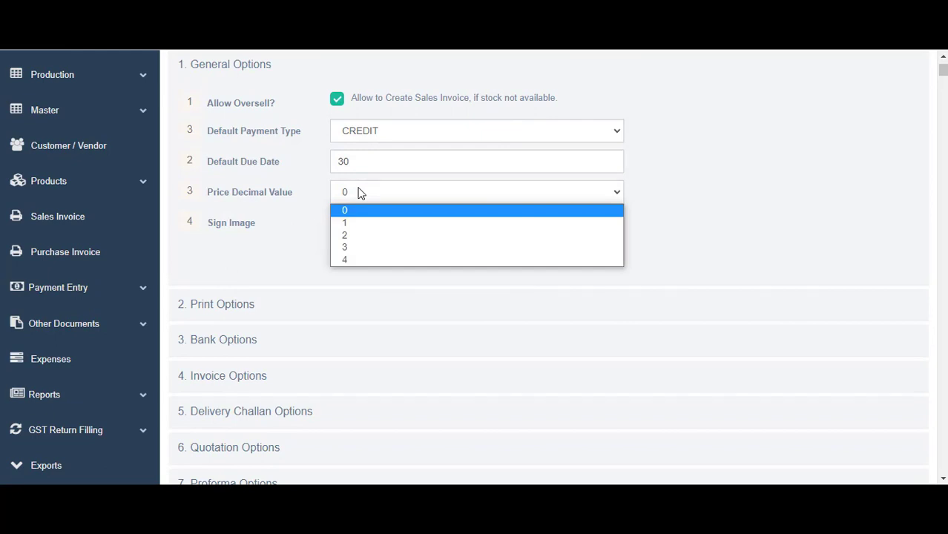
click(381, 235)
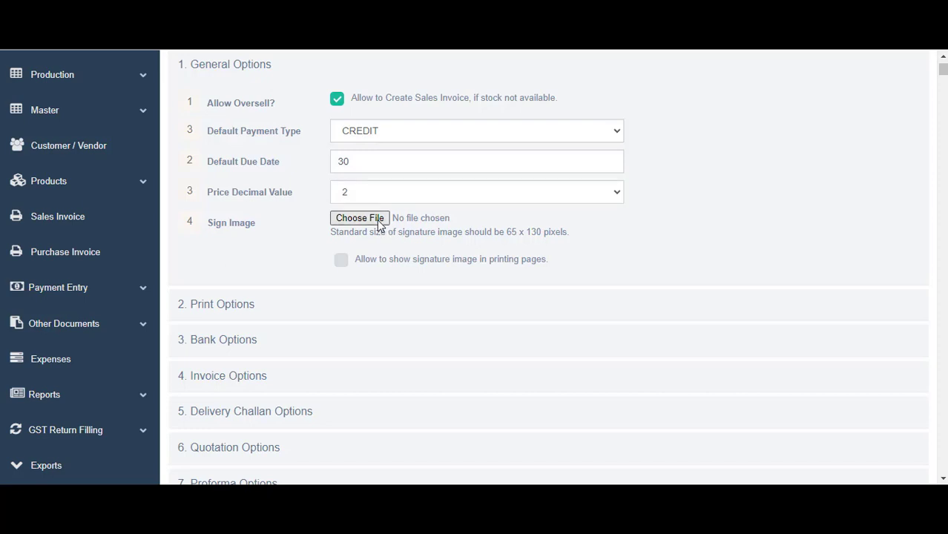
Choose Stamp.jpg as the invoice sign image
click(360, 218)
click(241, 122)
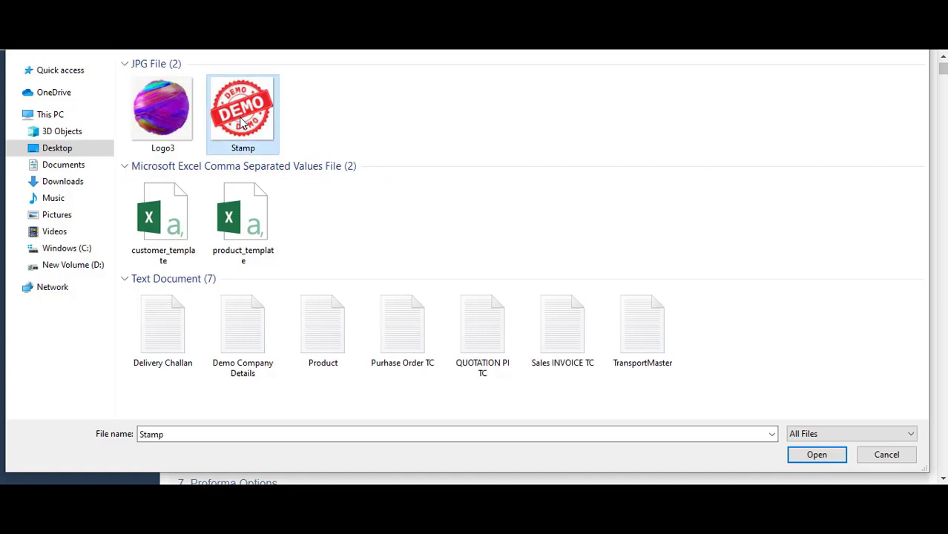
click(824, 454)
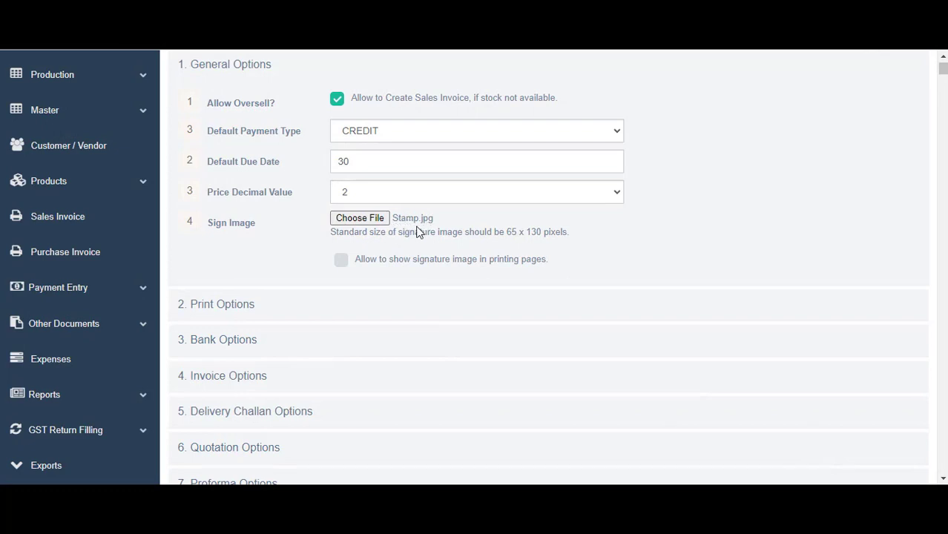
scroll(304, 241, down, 2)
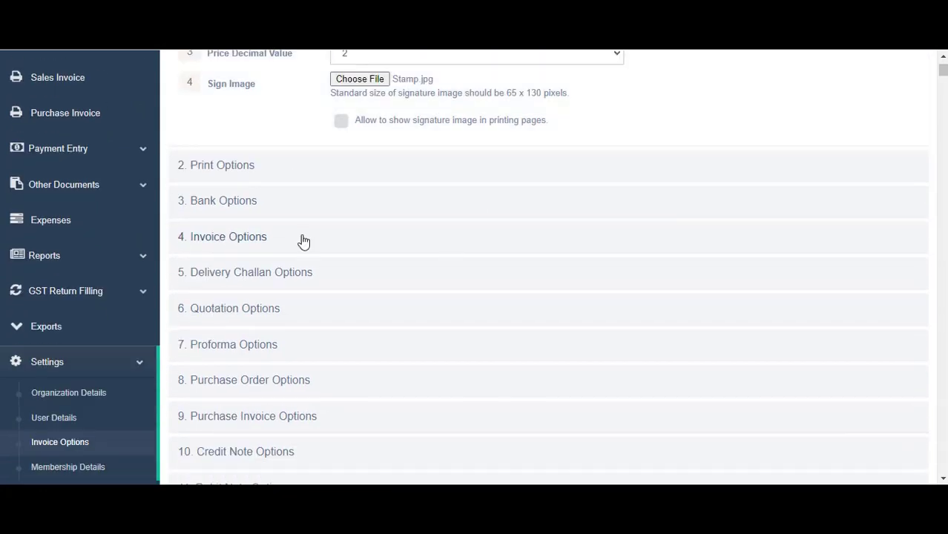
In Print Options, turn page numbers on and keep the due date shown on invoices
click(229, 165)
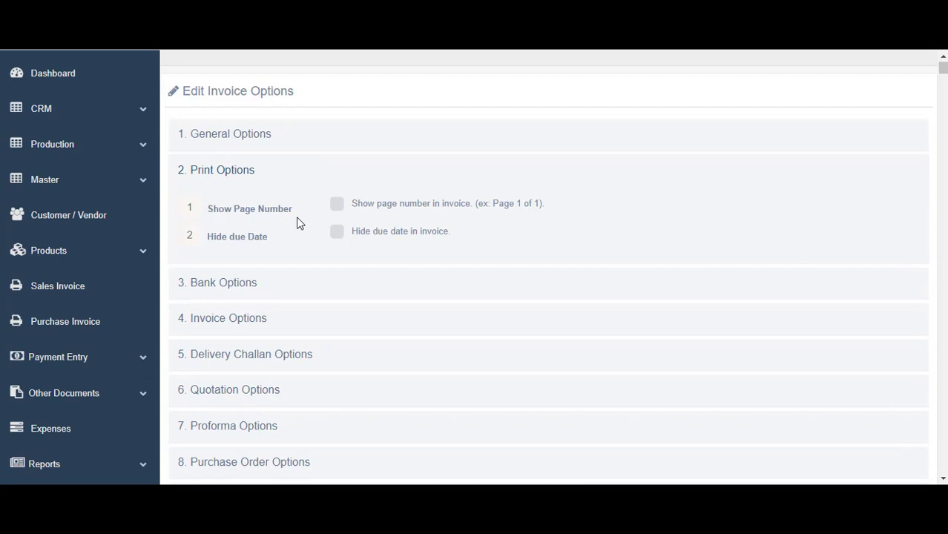
click(335, 215)
click(337, 213)
click(338, 212)
click(333, 237)
click(333, 236)
In Bank Options, set the first bank to HDFC with IFSC HD09183
scroll(353, 237, down, 1)
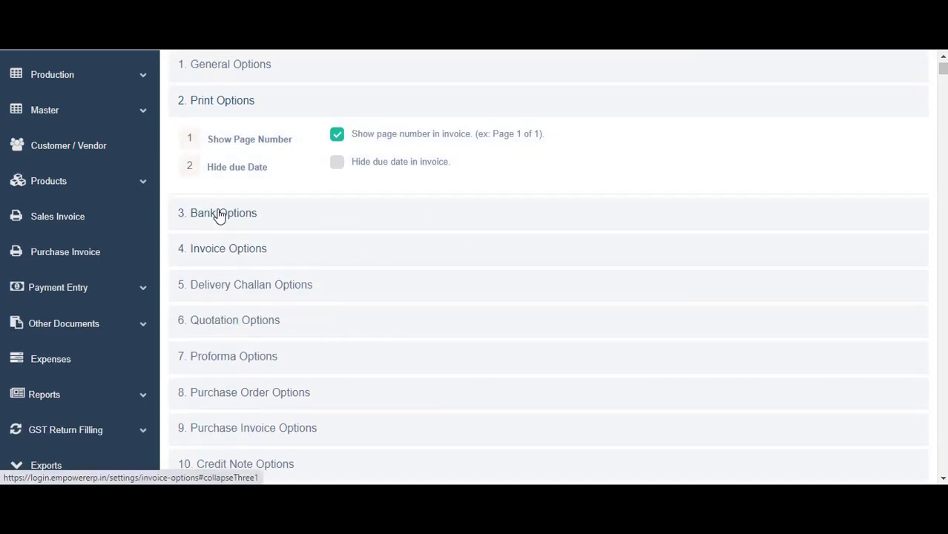
click(219, 214)
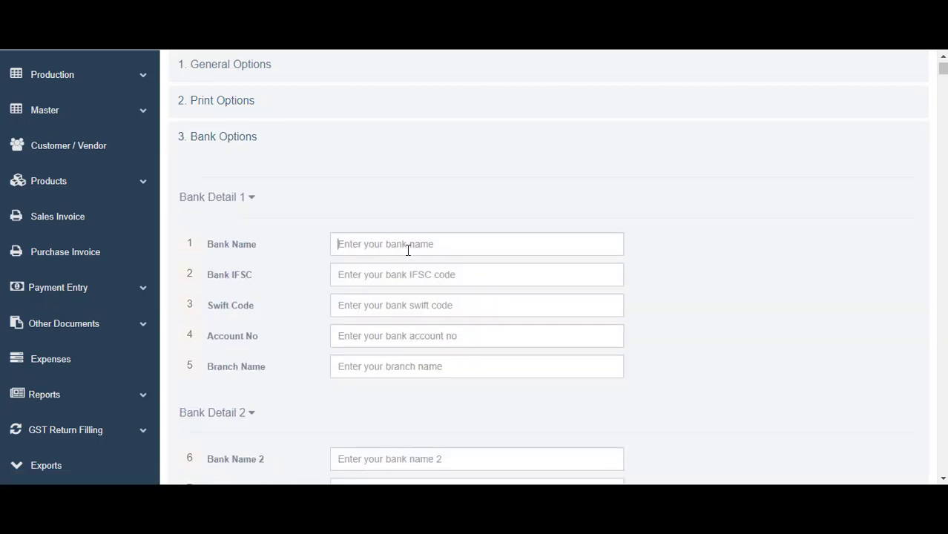
click(408, 249)
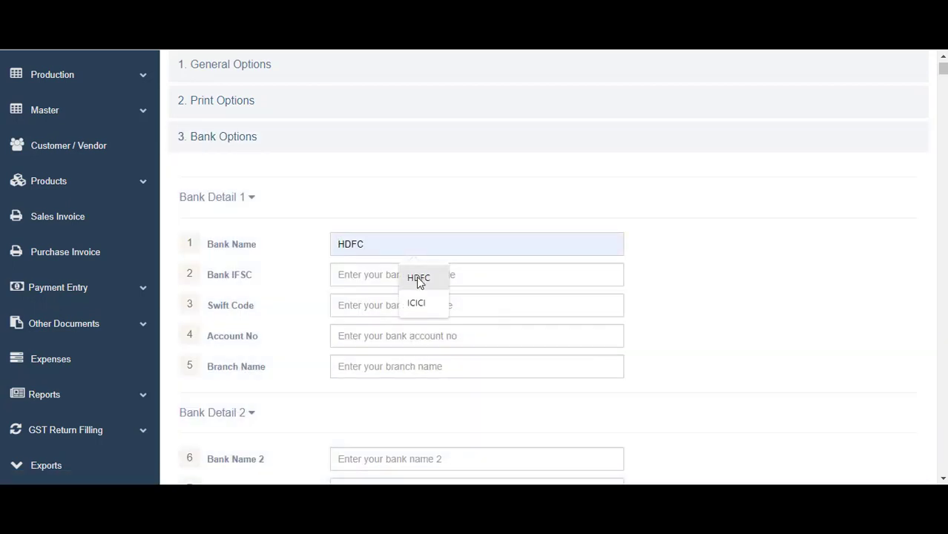
click(418, 282)
click(372, 277)
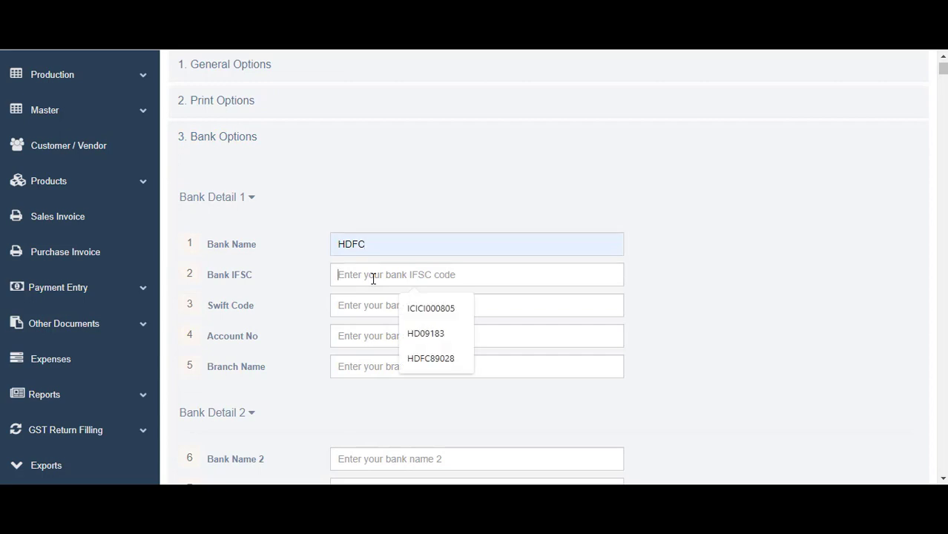
click(428, 313)
drag(396, 278, 302, 281)
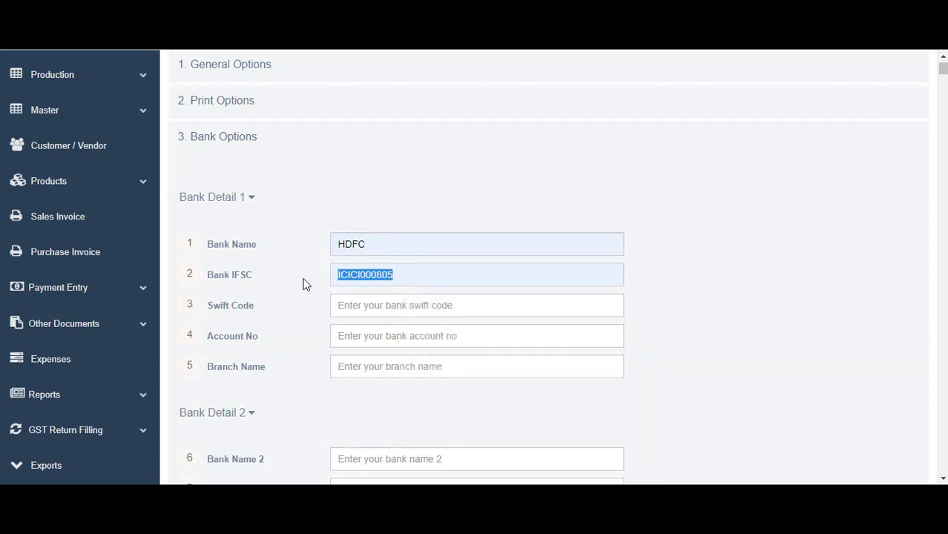
key(BackSpace)
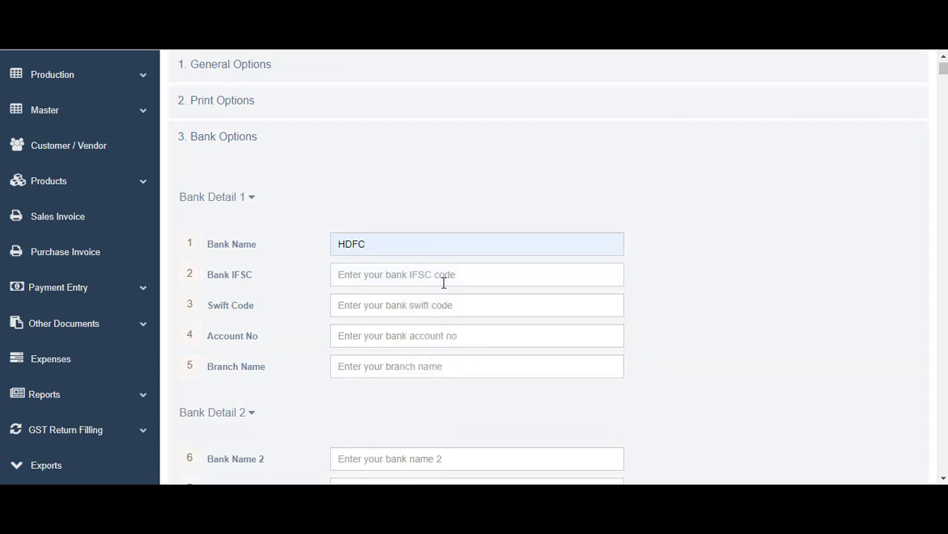
click(444, 281)
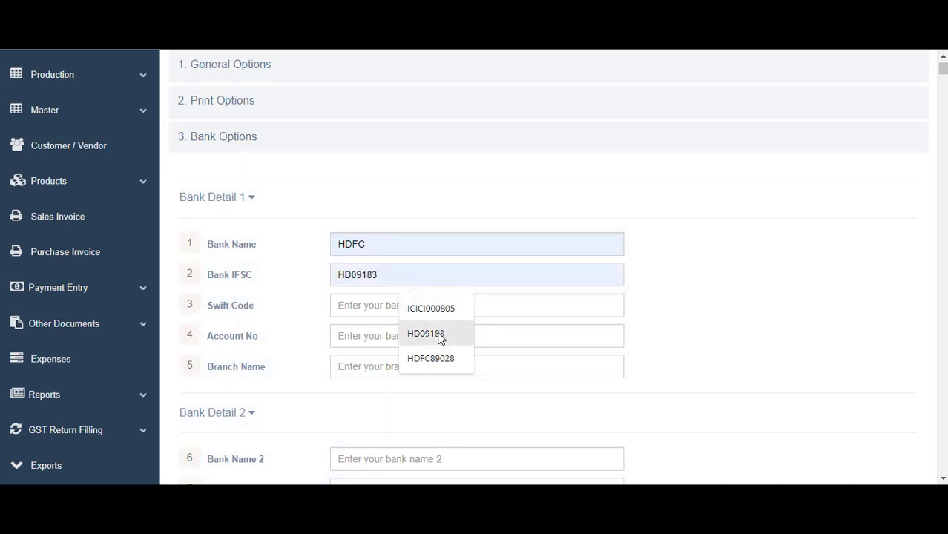
click(440, 339)
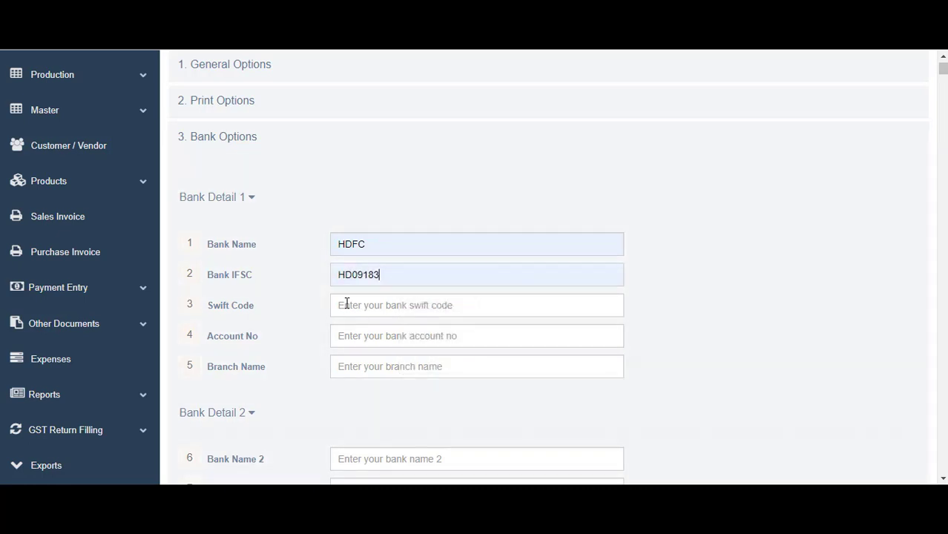
Give the first bank swift code HDFC8971389, its account number, and branch Sabarmati
click(346, 303)
click(445, 388)
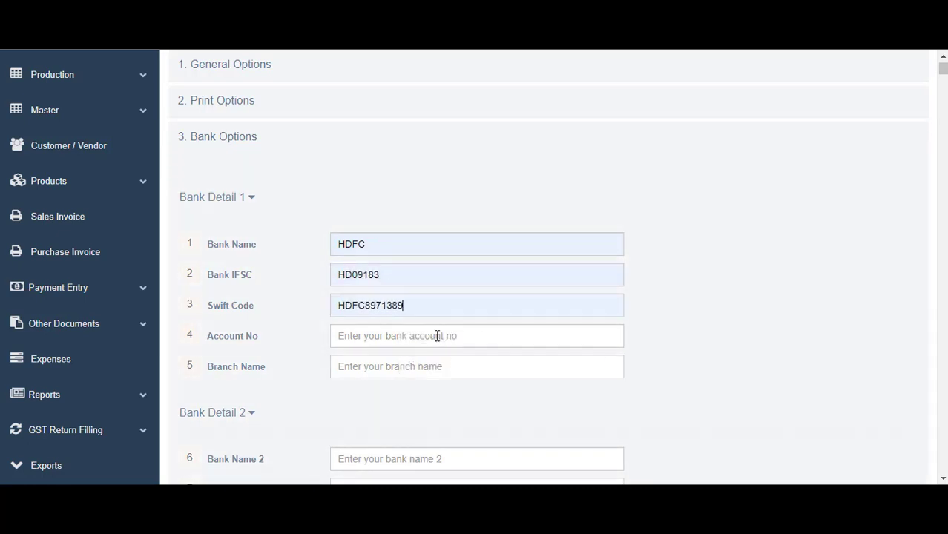
click(408, 336)
click(437, 368)
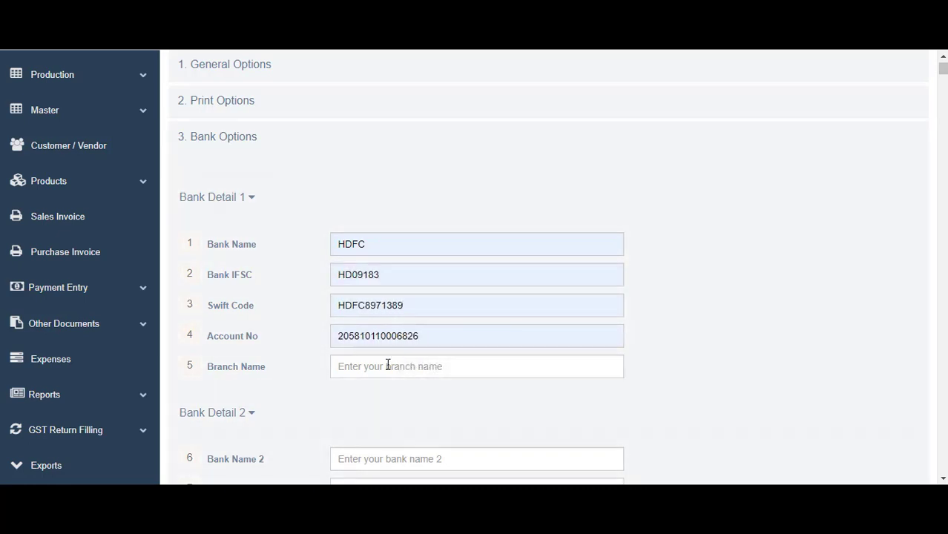
click(388, 365)
click(418, 400)
scroll(359, 272, down, 3)
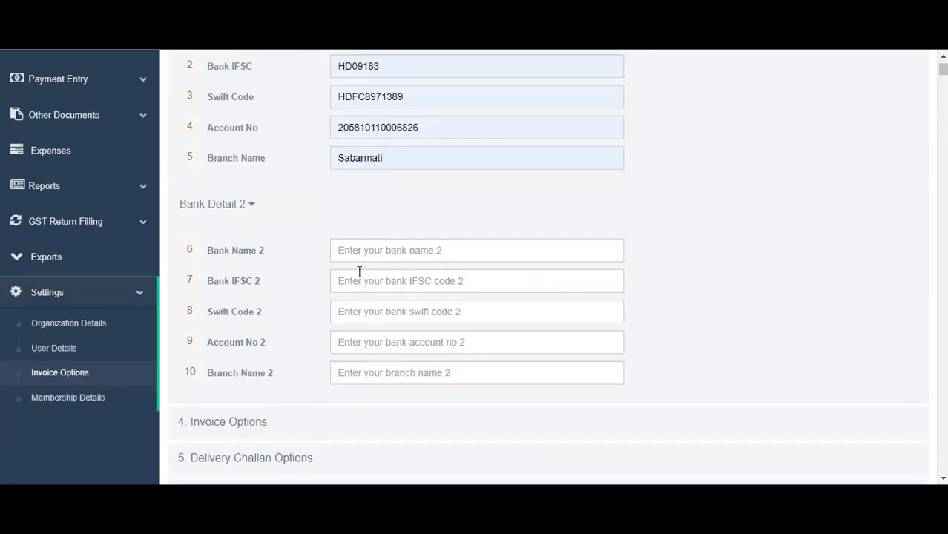
Fill bank 2 with Indusland, IFSC INDB80120, swift INDB0198290, account number, branch Sabarmati
click(359, 251)
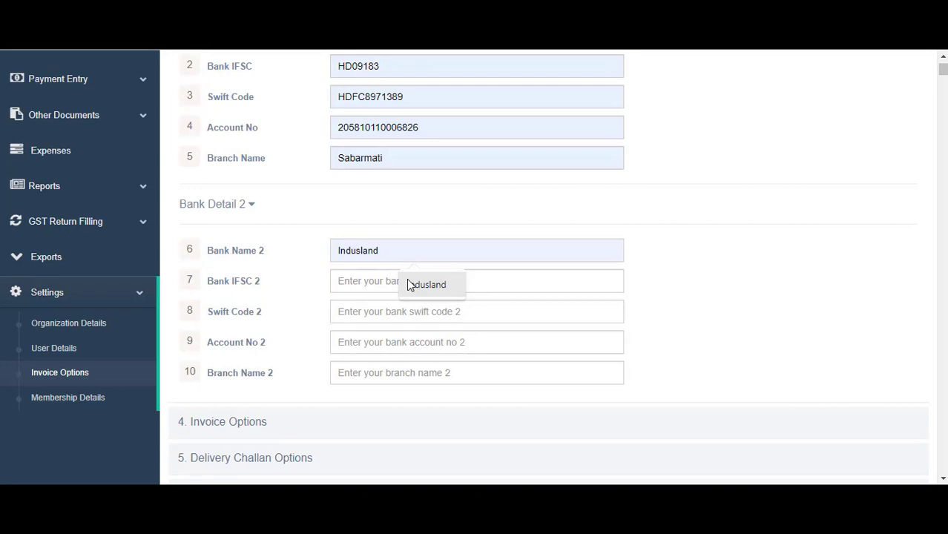
click(407, 284)
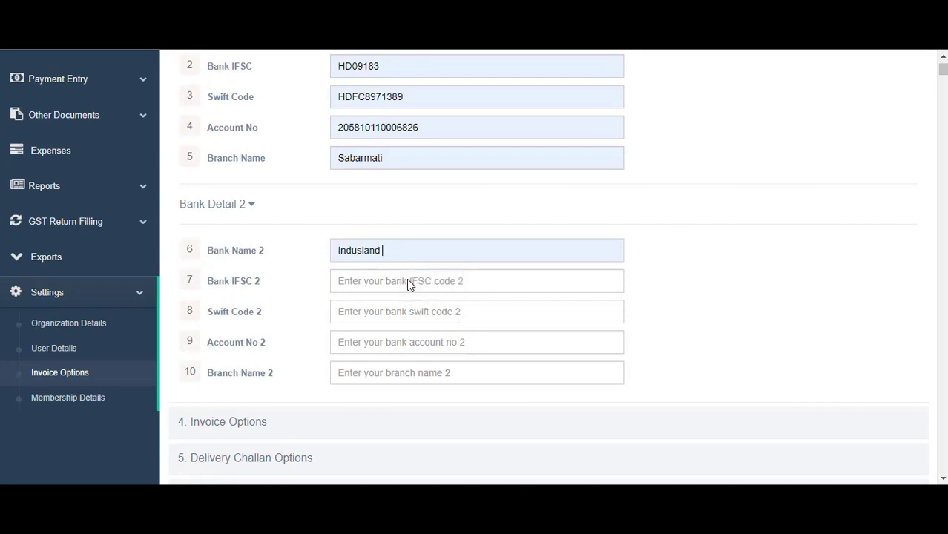
click(408, 282)
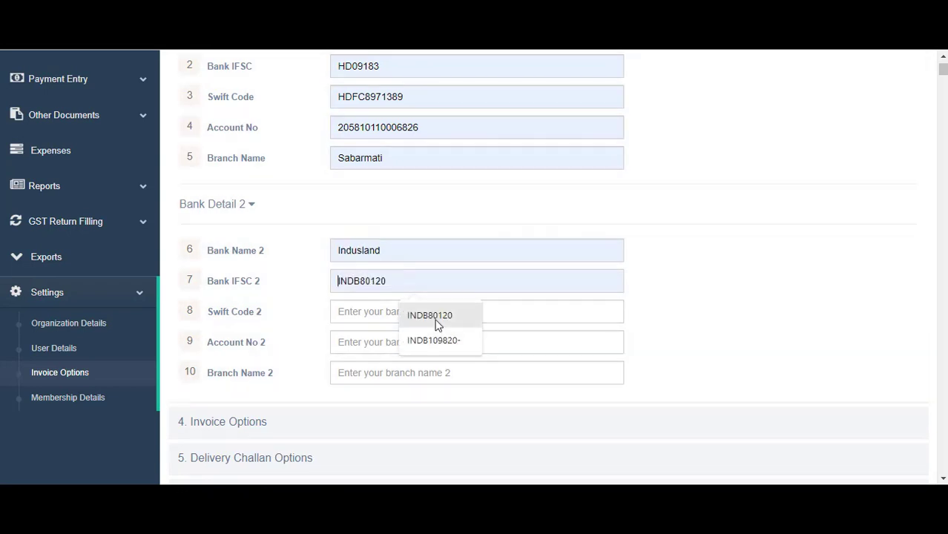
click(436, 321)
click(409, 319)
click(439, 371)
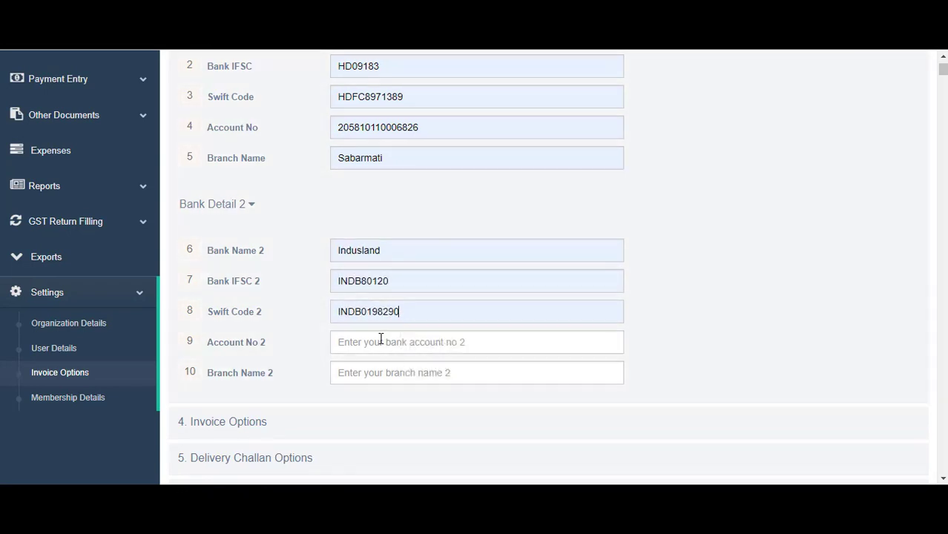
click(381, 338)
click(452, 376)
click(408, 384)
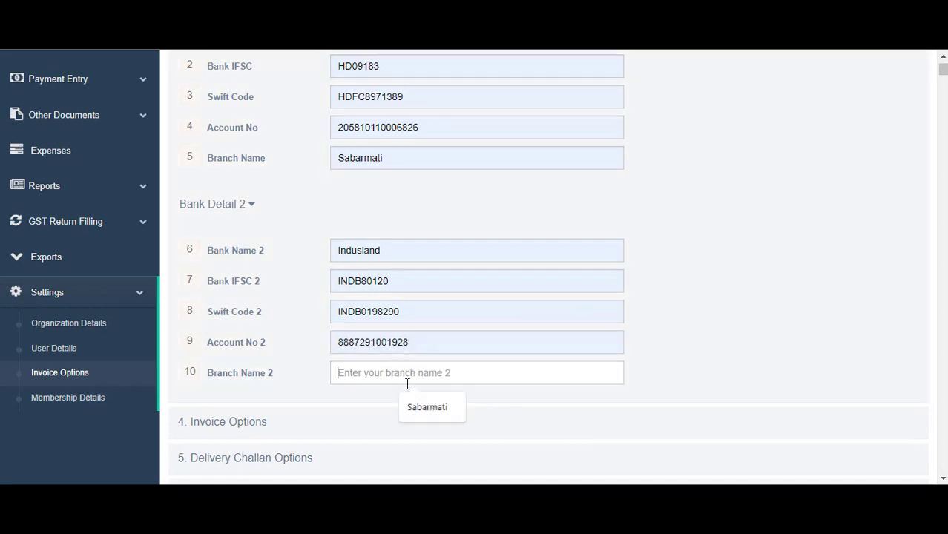
click(427, 406)
scroll(424, 373, down, 2)
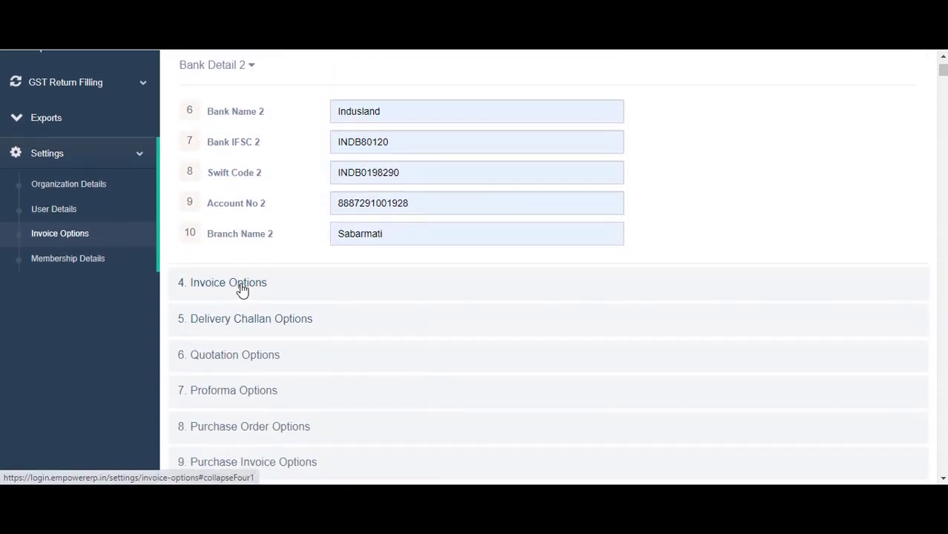
Expand Invoice Options and replace the 'Tax Invoice' title with uppercase TAX INVOICE
click(242, 290)
scroll(328, 201, up, 4)
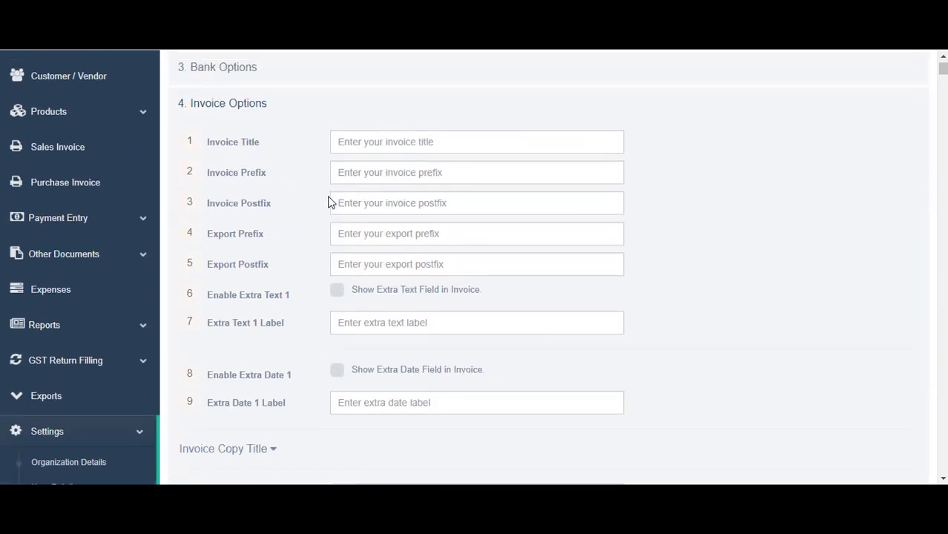
scroll(332, 199, up, 1)
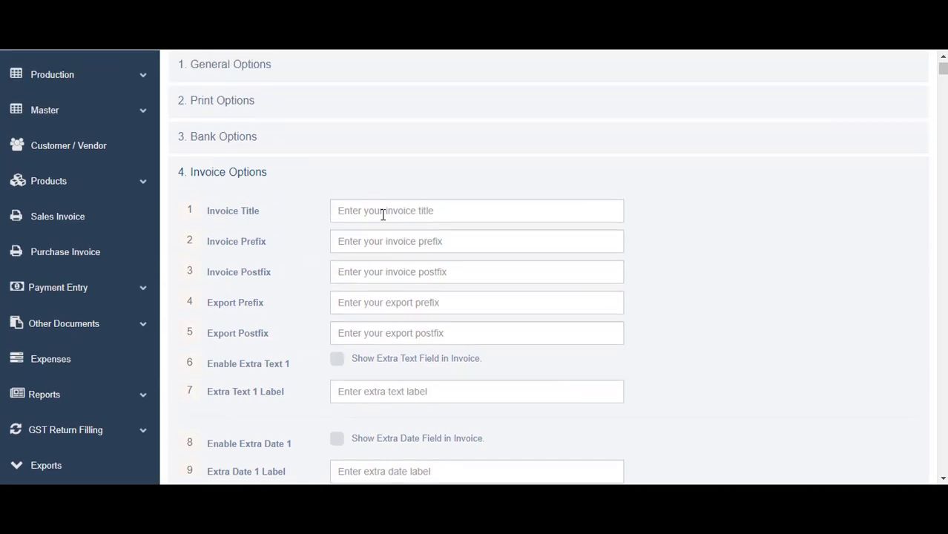
click(383, 214)
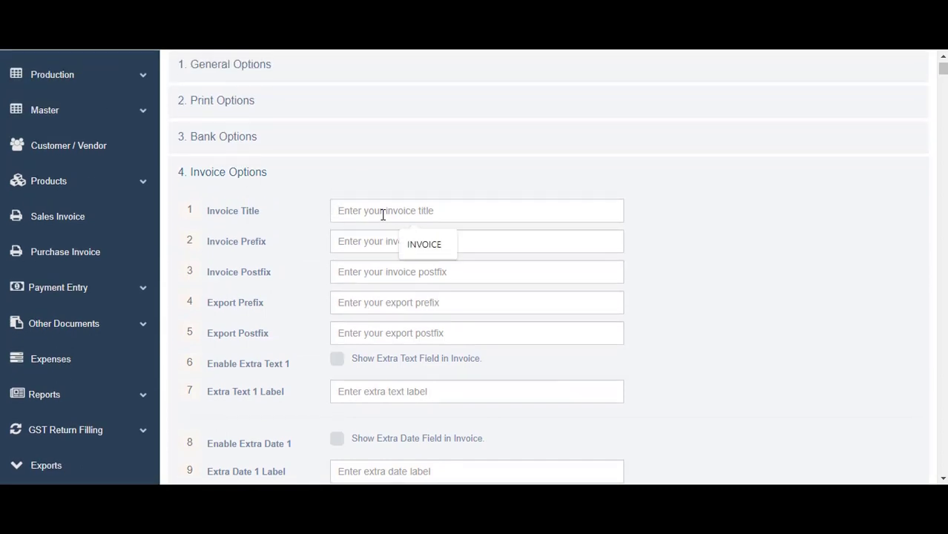
text(Ta)
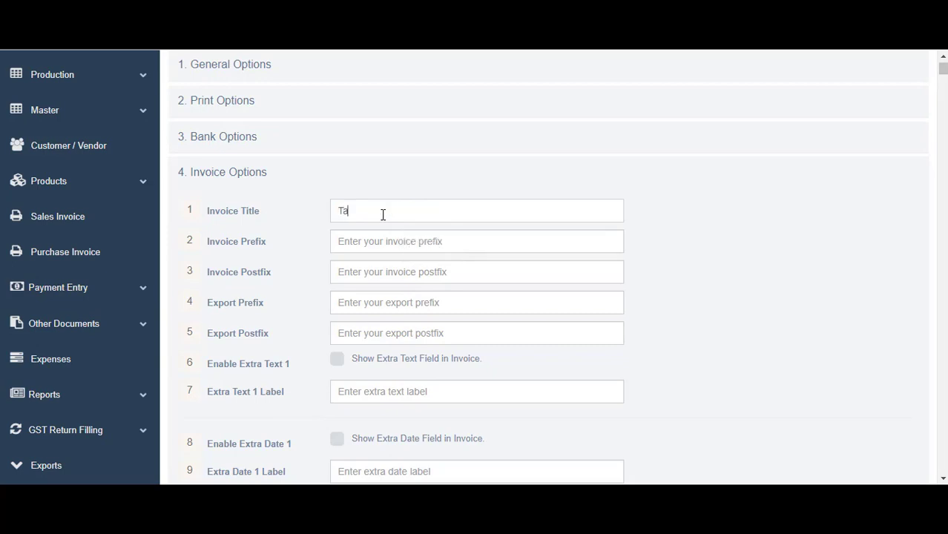
text(x Invoice)
key(ctrl+a)
click(351, 240)
key(shift+Tab)
key(BackSpace)
text(TAX INVOICE)
click(351, 239)
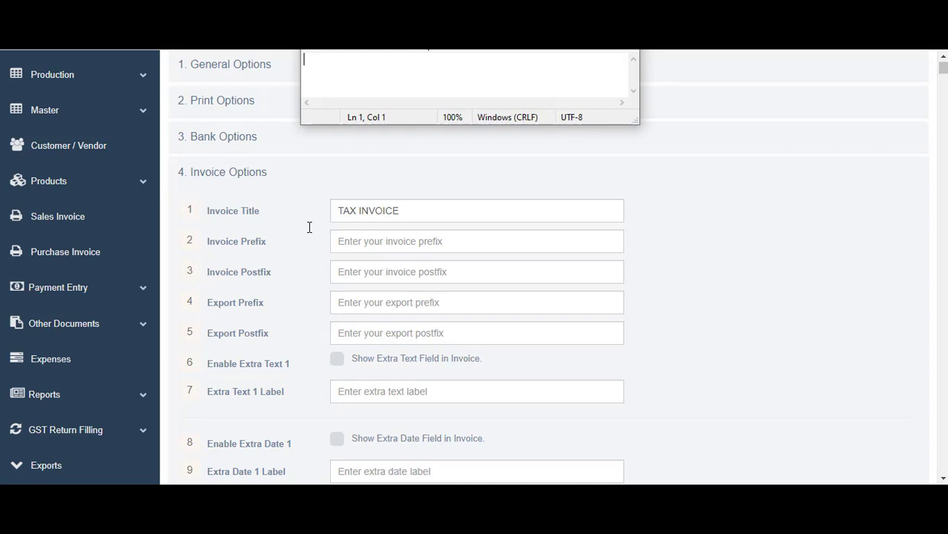
text(EDC/0001)
key(BackSpace)
text(/2022)
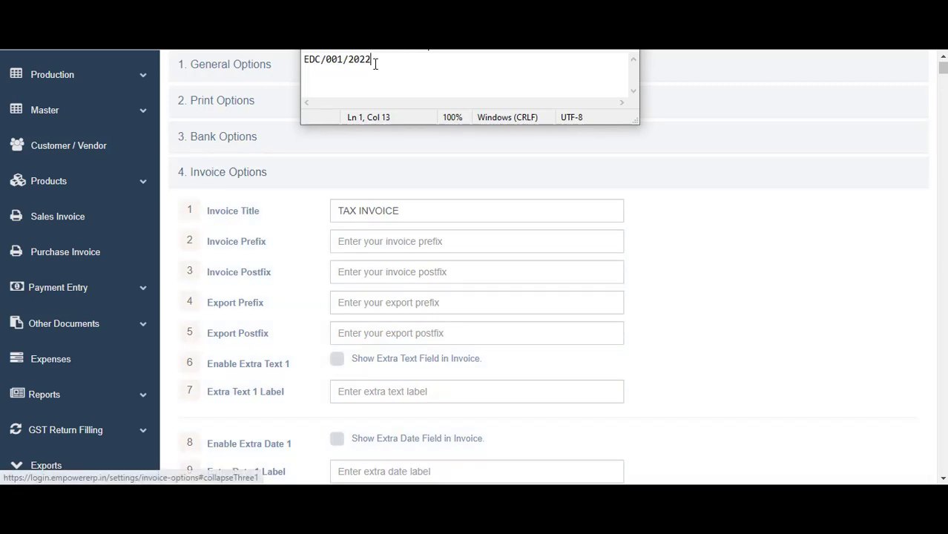
drag(373, 59, 270, 71)
drag(346, 59, 370, 59)
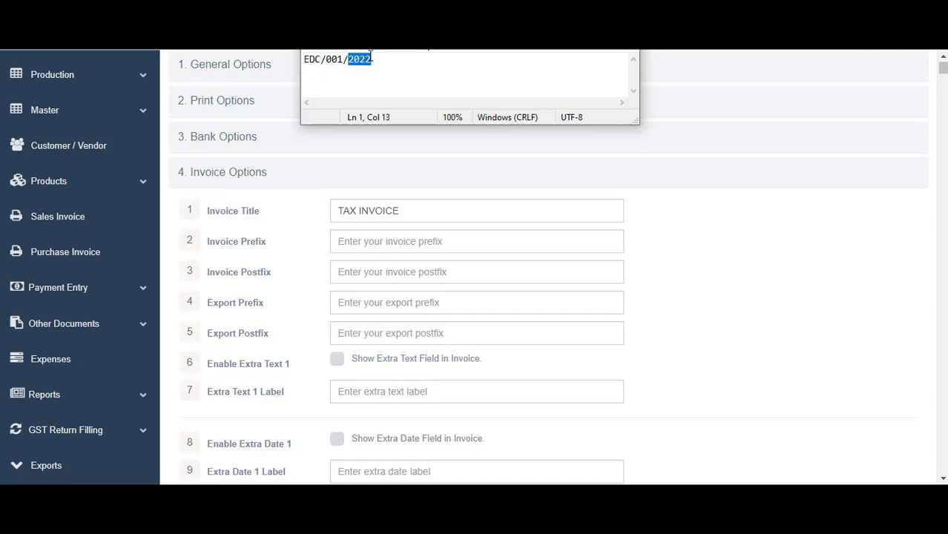
key(ctrl+a)
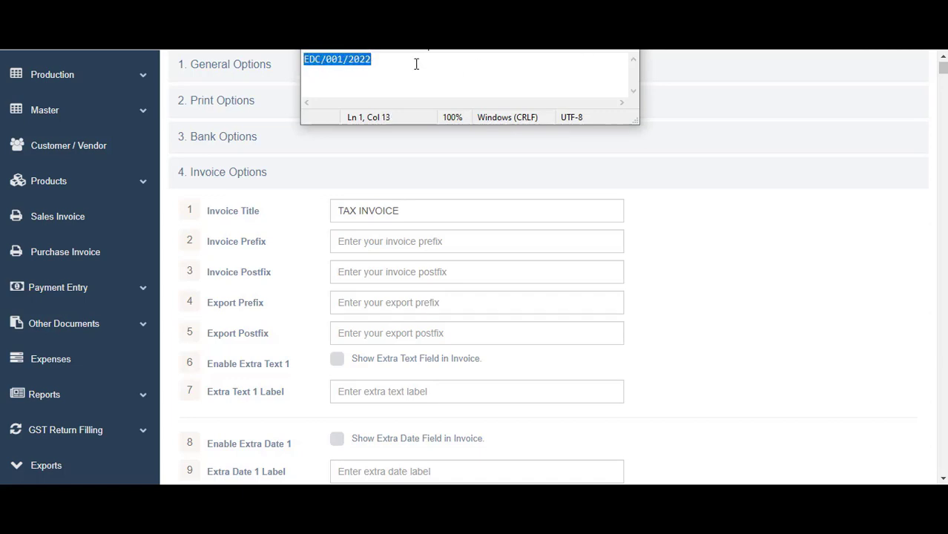
double_click(319, 61)
click(324, 60)
double_click(310, 60)
click(353, 61)
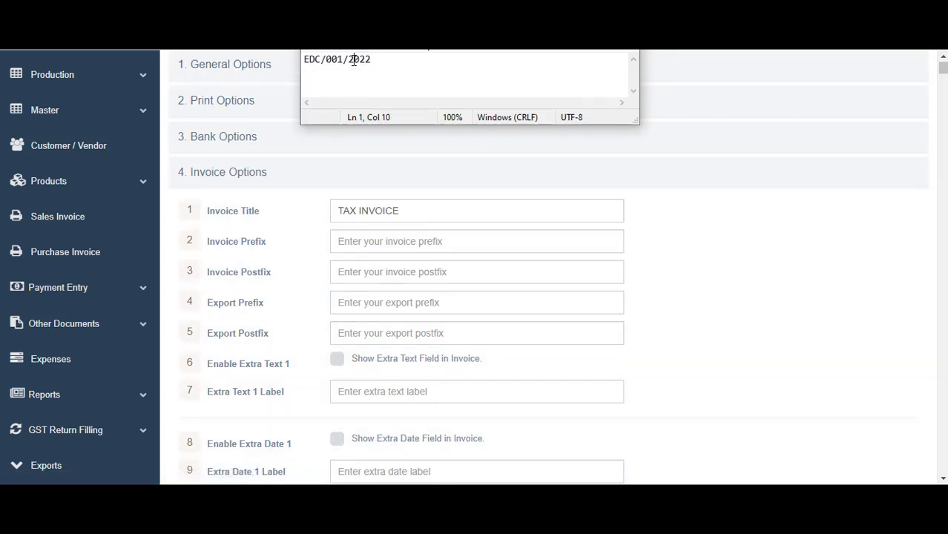
key(shift+Right)
key(shift+Right)
key(shift+Right)
click(386, 62)
key(ctrl+a)
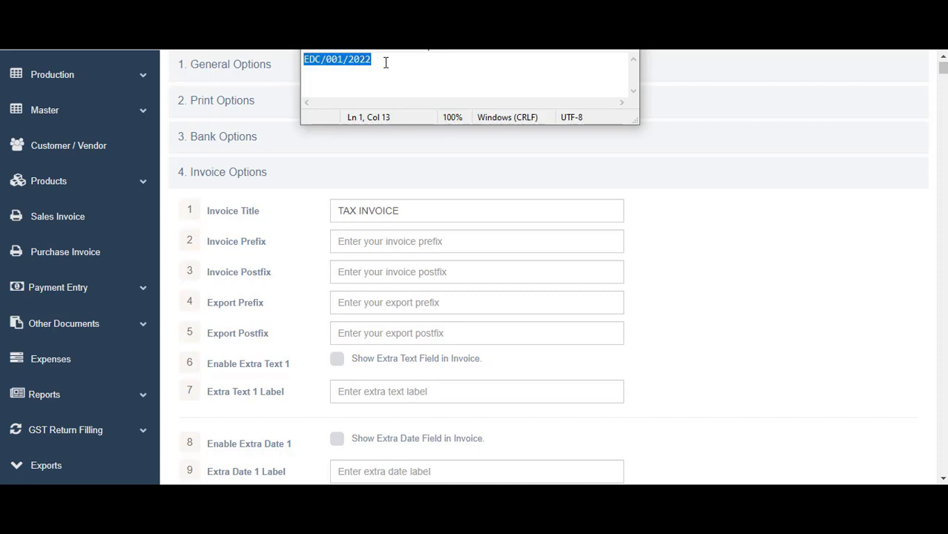
key(ctrl+x)
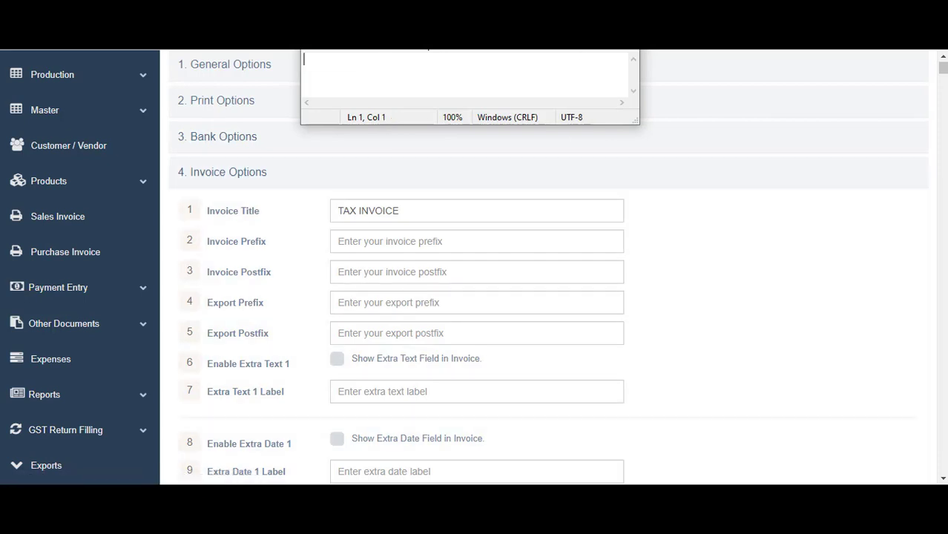
click(322, 226)
click(341, 239)
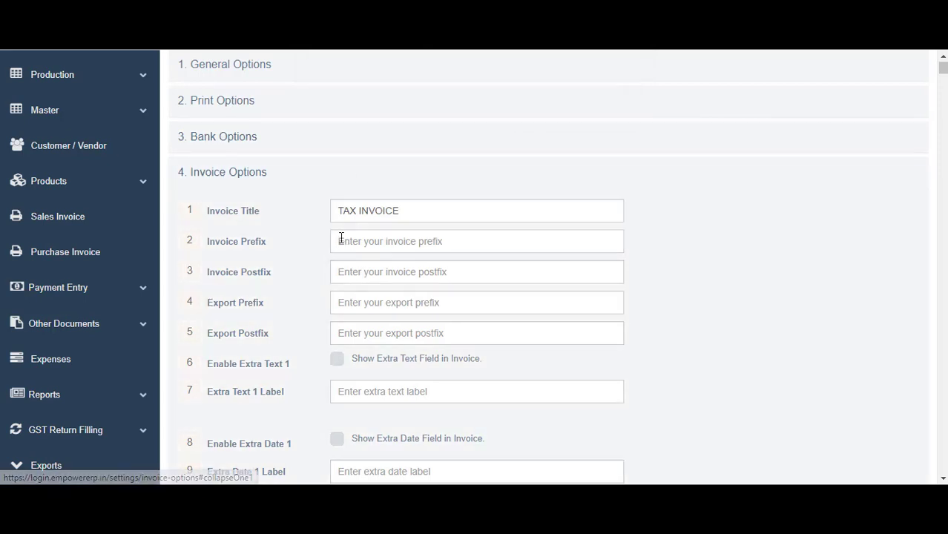
Set invoice prefix EDC, postfix 2022, export prefix EDCEX and export postfix 2022
text(EDC)
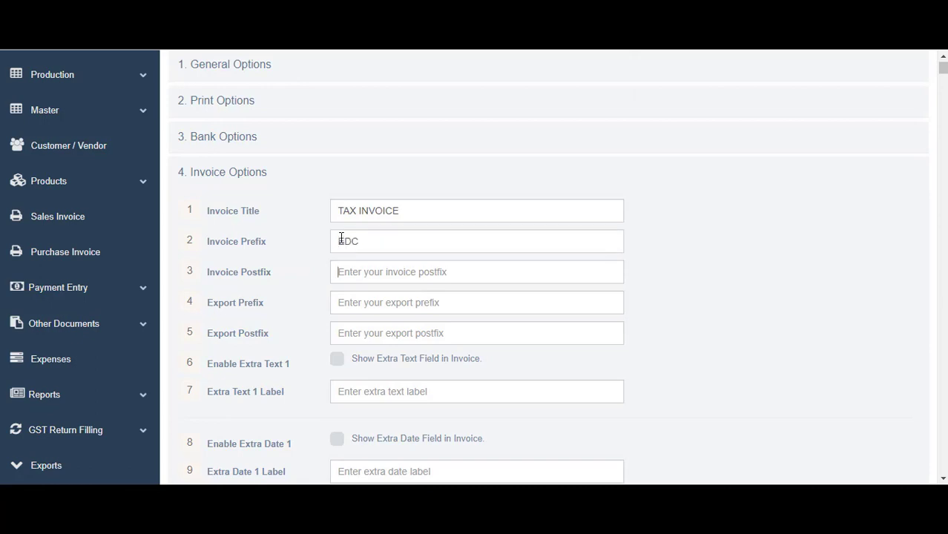
key(Tab)
text(2022)
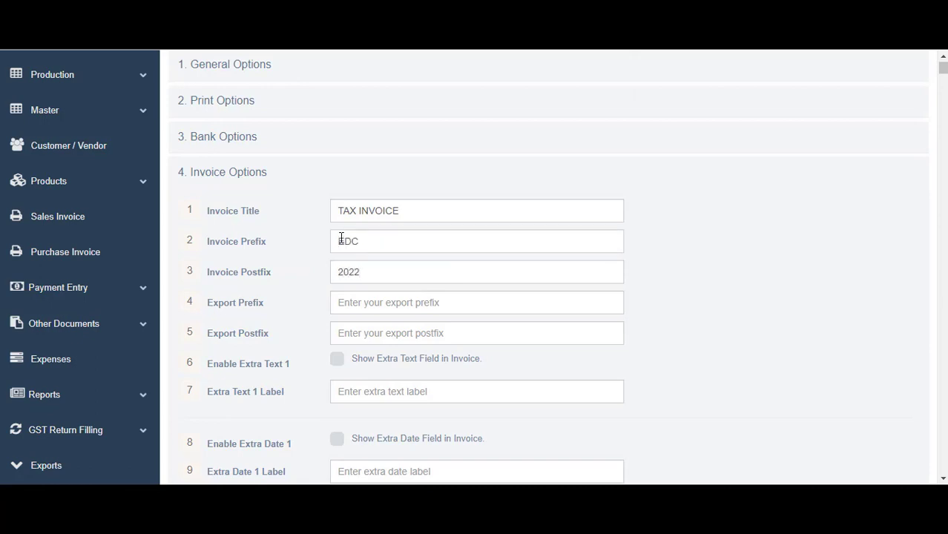
scroll(368, 301, down, 2)
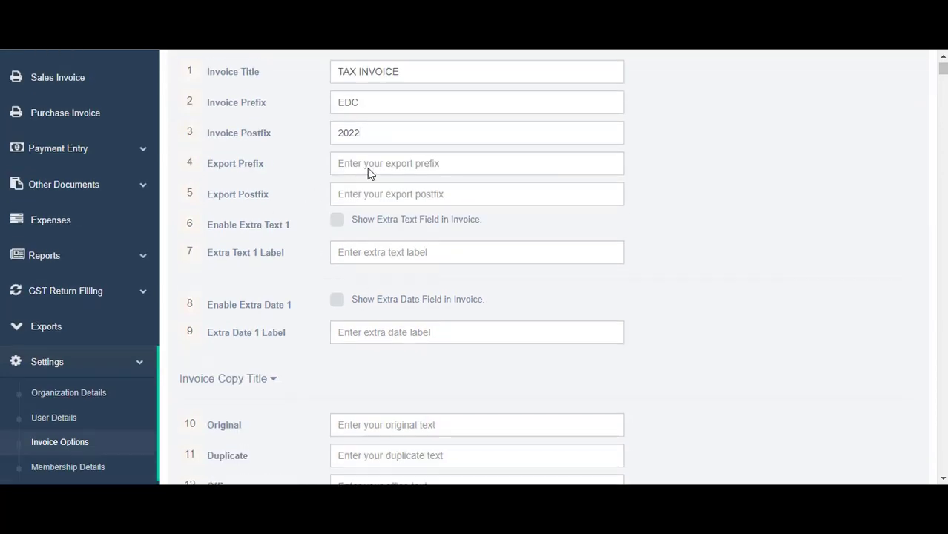
double_click(362, 102)
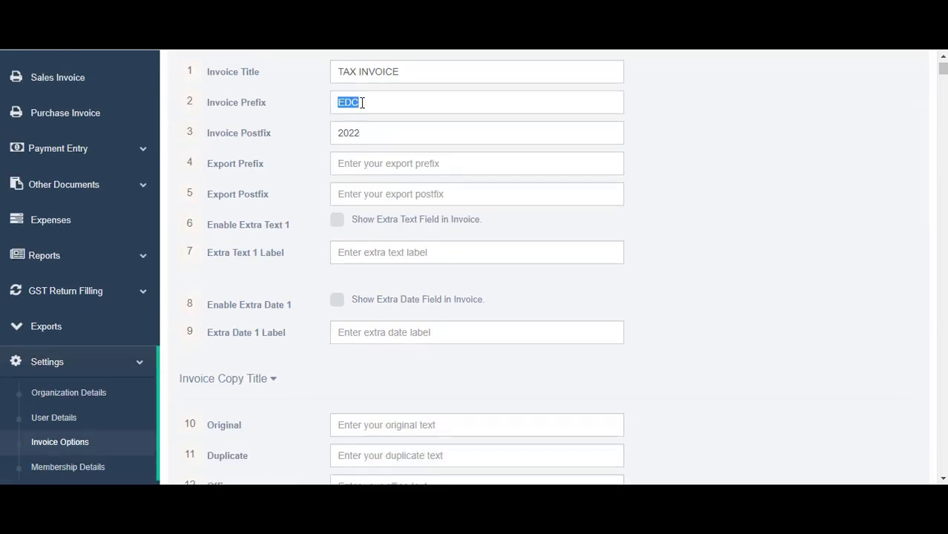
key(Tab)
key(Tab)
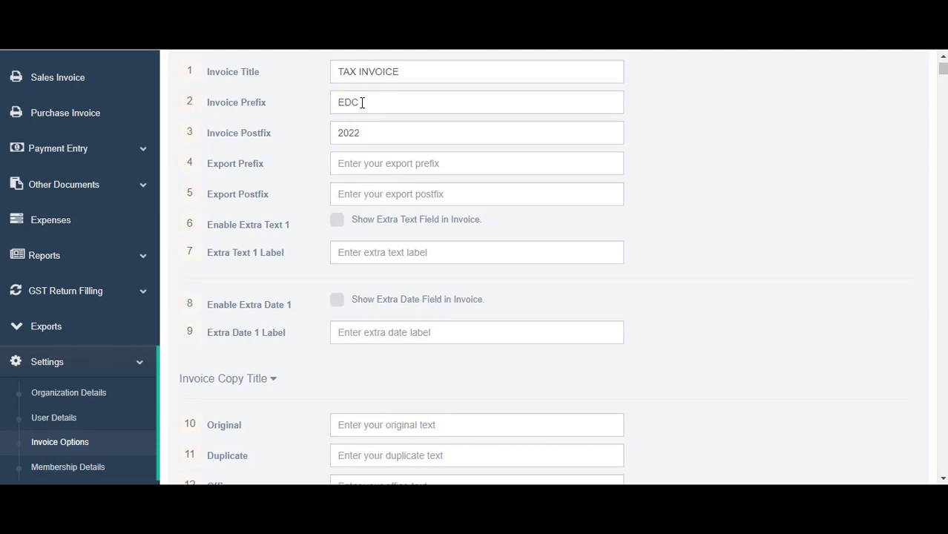
text(E)
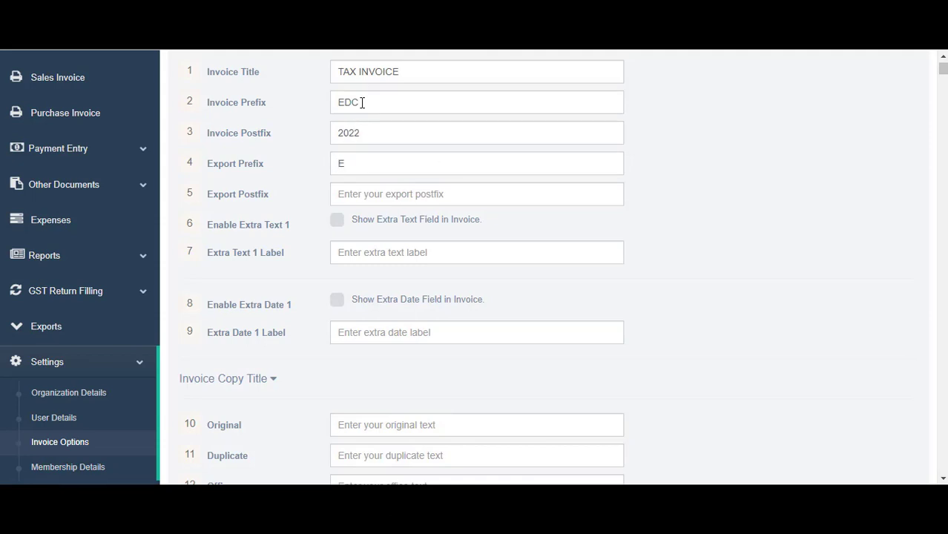
text(DCEX)
key(Tab)
text(2022)
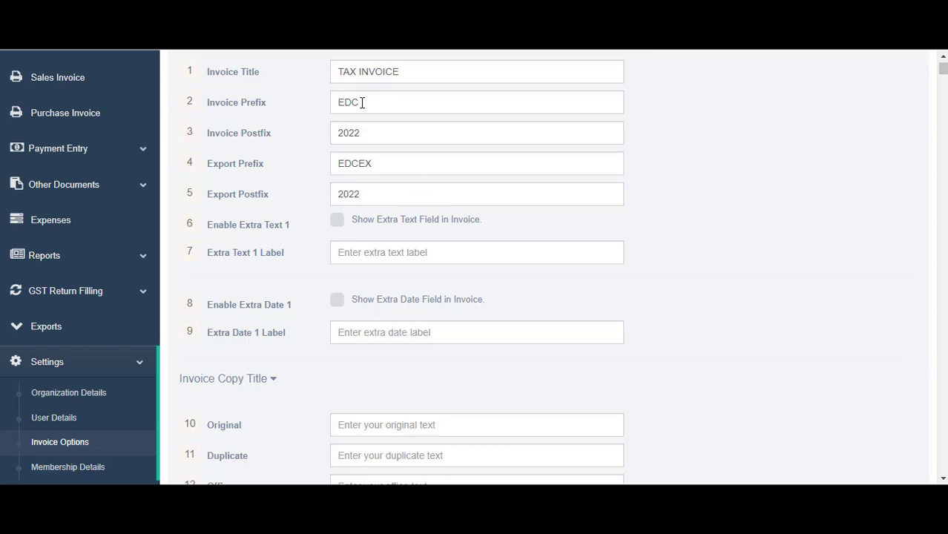
double_click(347, 140)
Enable Extra Text 1 labelled PO Number and Extra Date 1 on invoices
scroll(343, 194, down, 1)
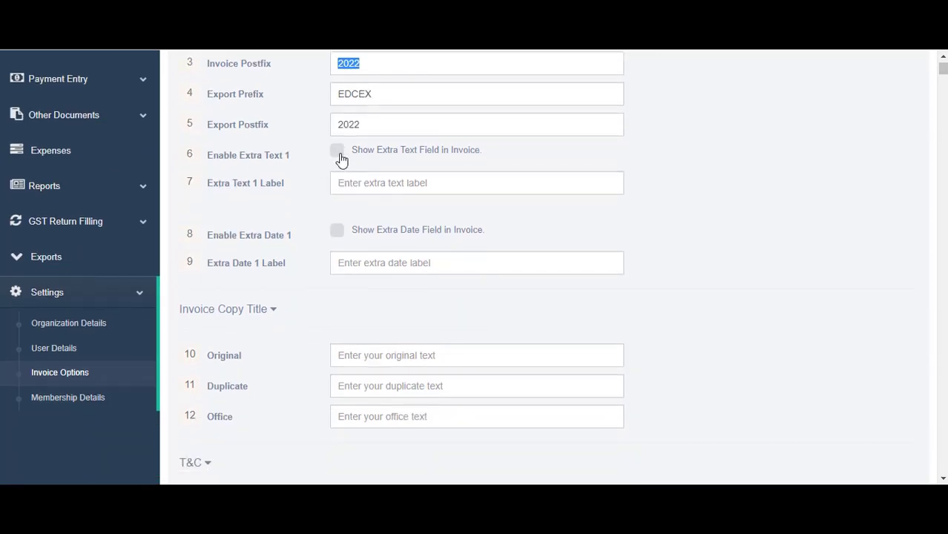
click(338, 154)
click(382, 184)
text(PO Number)
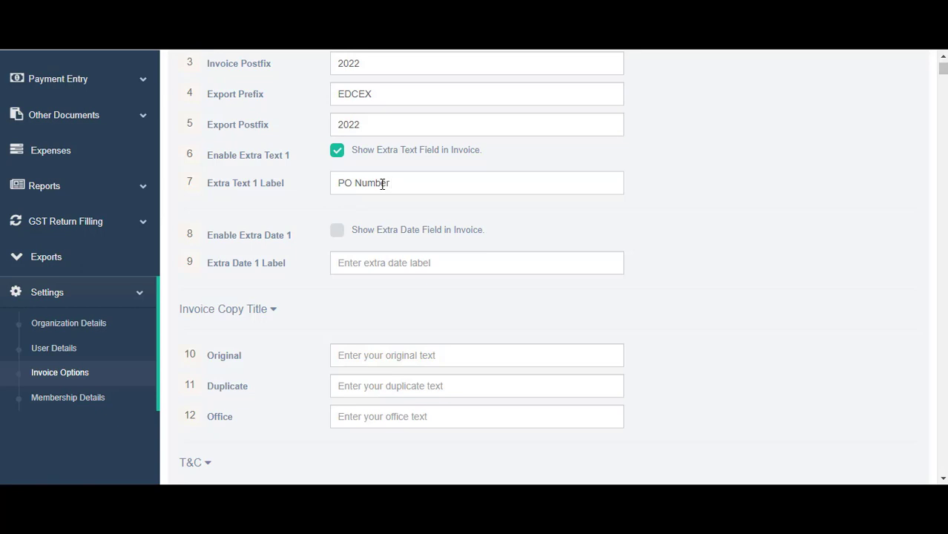
click(335, 241)
Set the Duplicate copy title to Tax Invoice and the Office copy title to Sales Invoice
scroll(381, 267, down, 2)
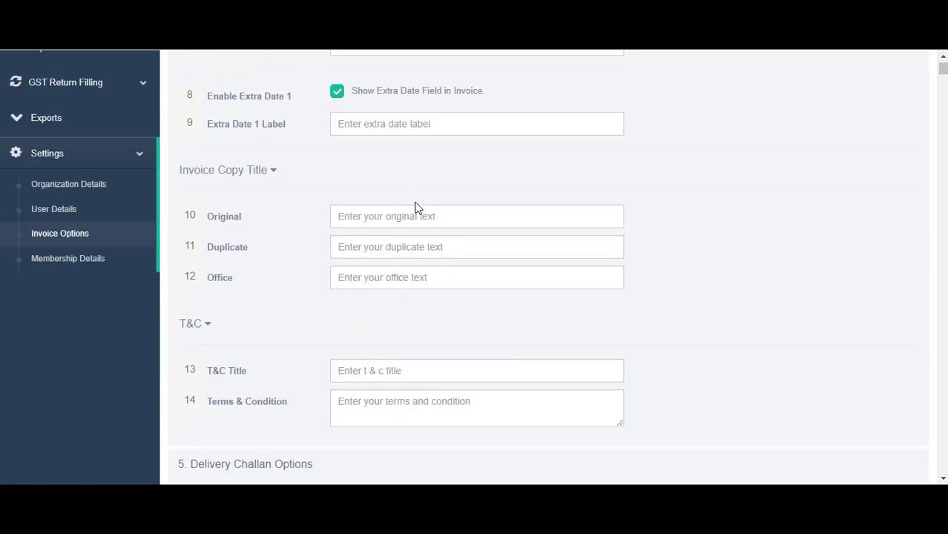
scroll(334, 156, down, 1)
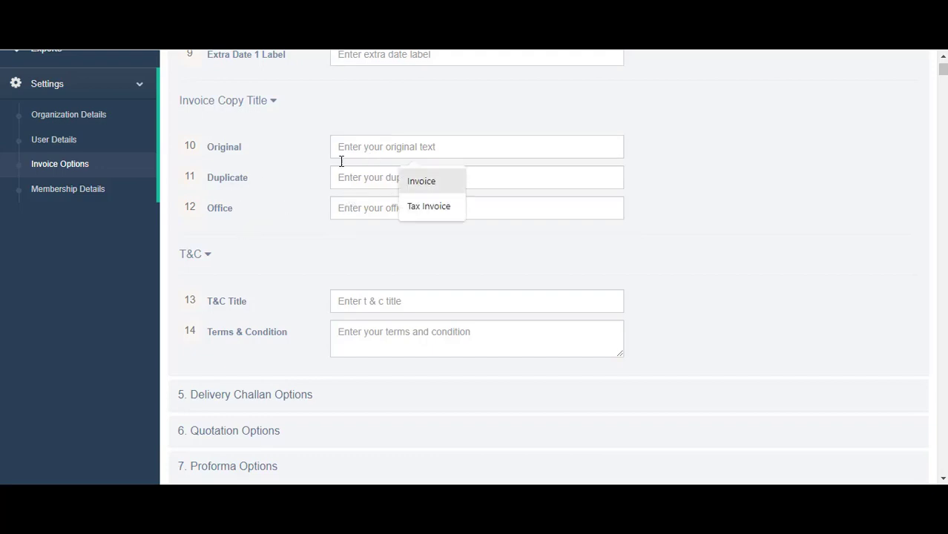
click(416, 182)
click(372, 177)
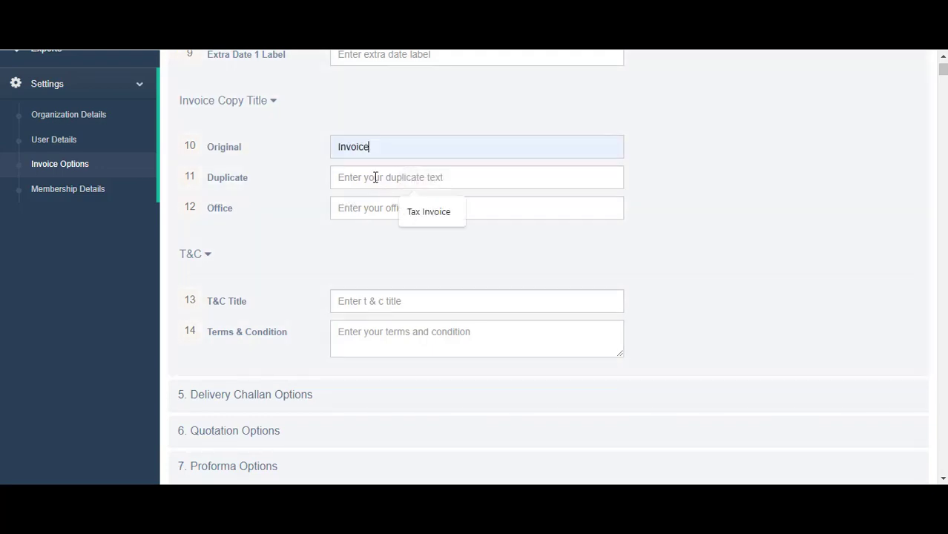
click(410, 211)
click(378, 209)
click(410, 242)
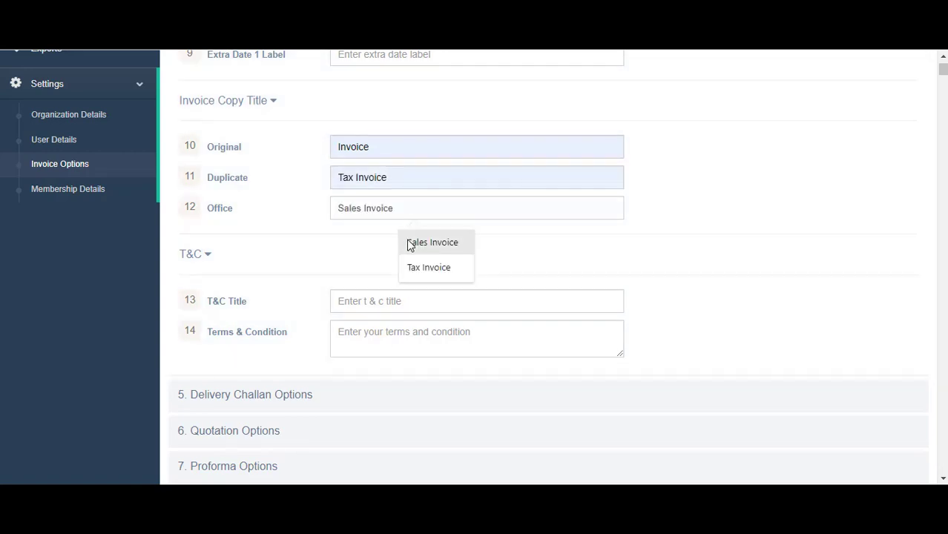
scroll(337, 226, down, 3)
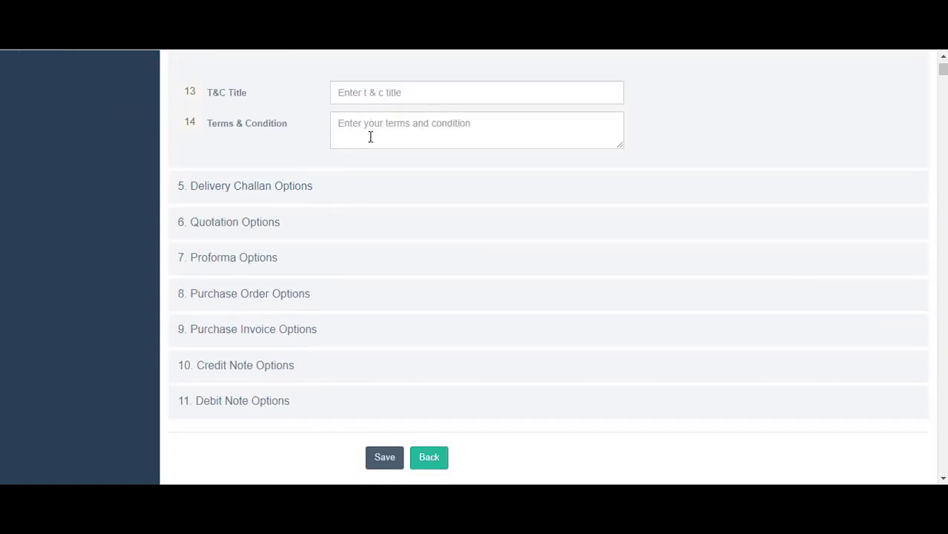
Replace the T&C Title with 'Terms & Conditions'
click(374, 99)
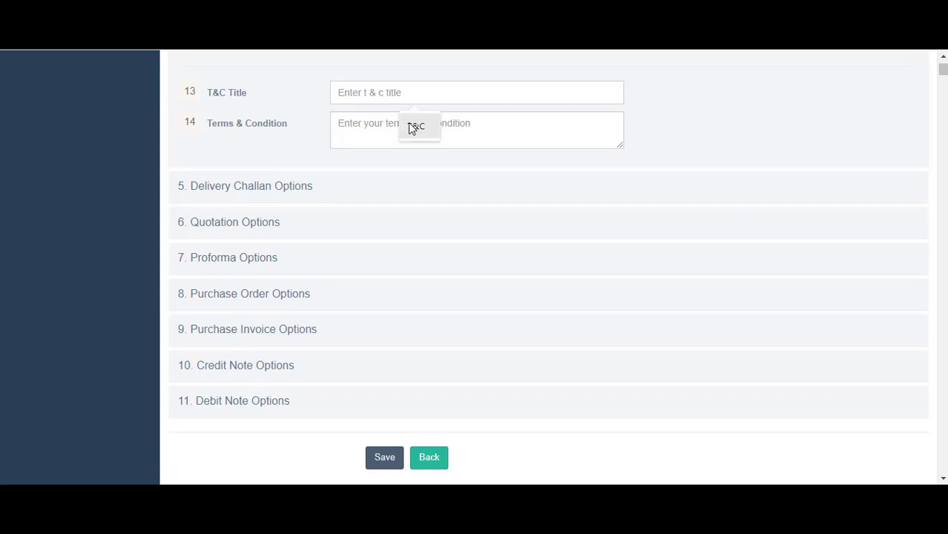
click(411, 127)
drag(370, 95, 289, 109)
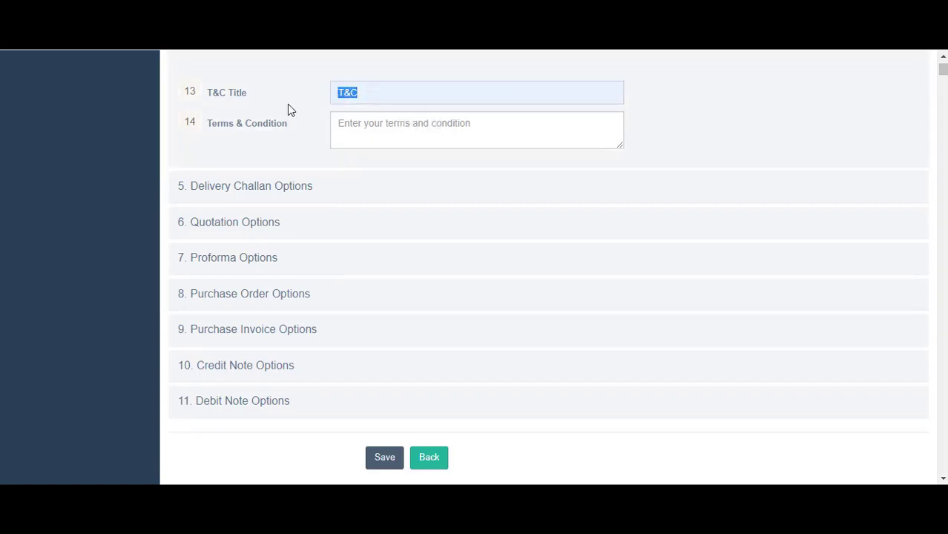
key(BackSpace)
text(T&)
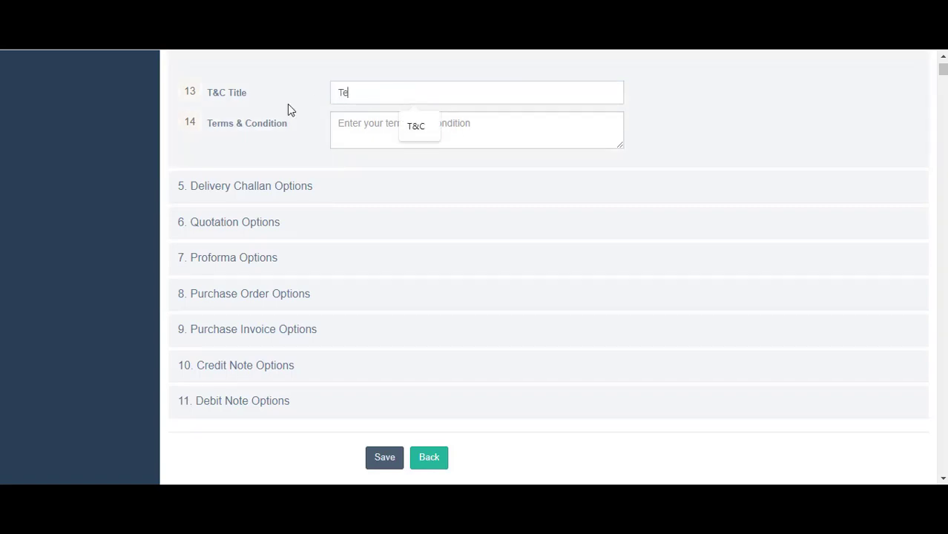
text(rms & )
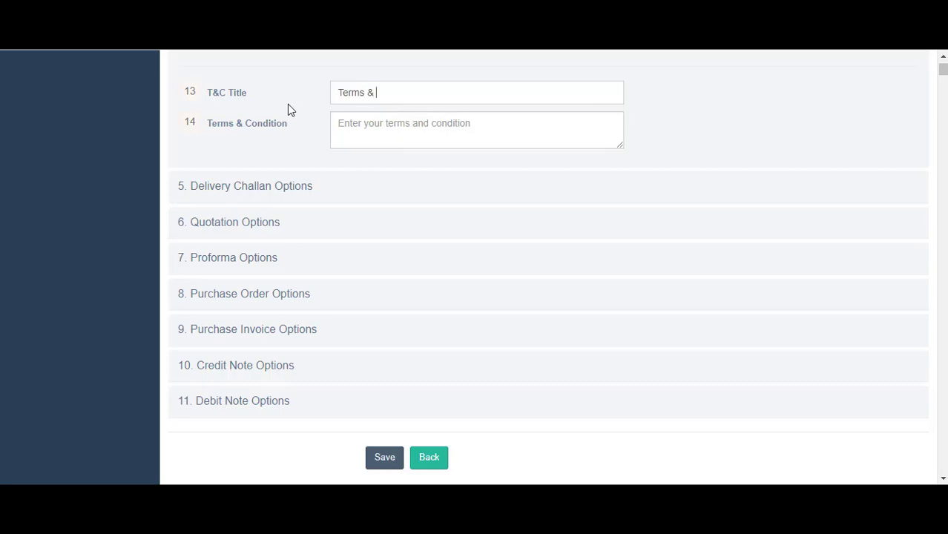
text(Conditions)
key(Tab)
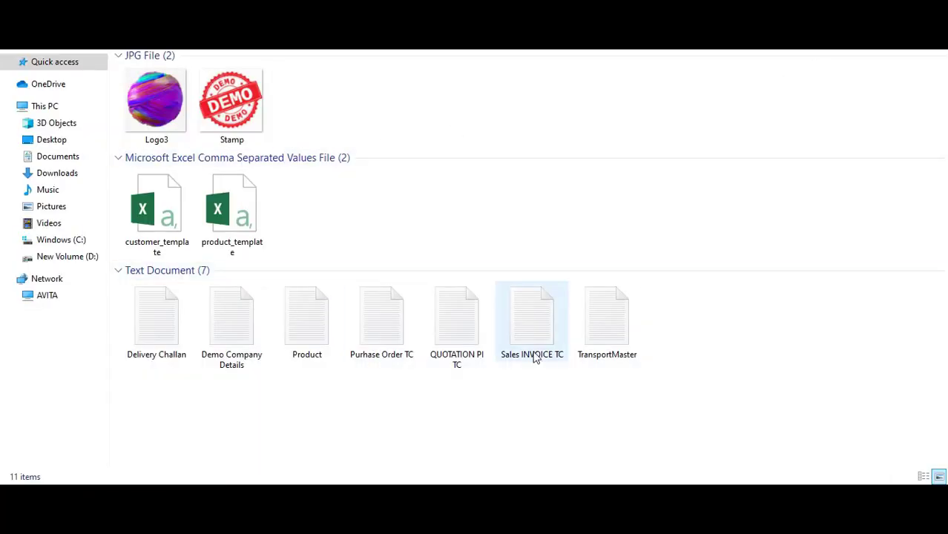
Open Sales INVOICE TC in Notepad and select all four terms for copying
click(537, 358)
double_click(537, 358)
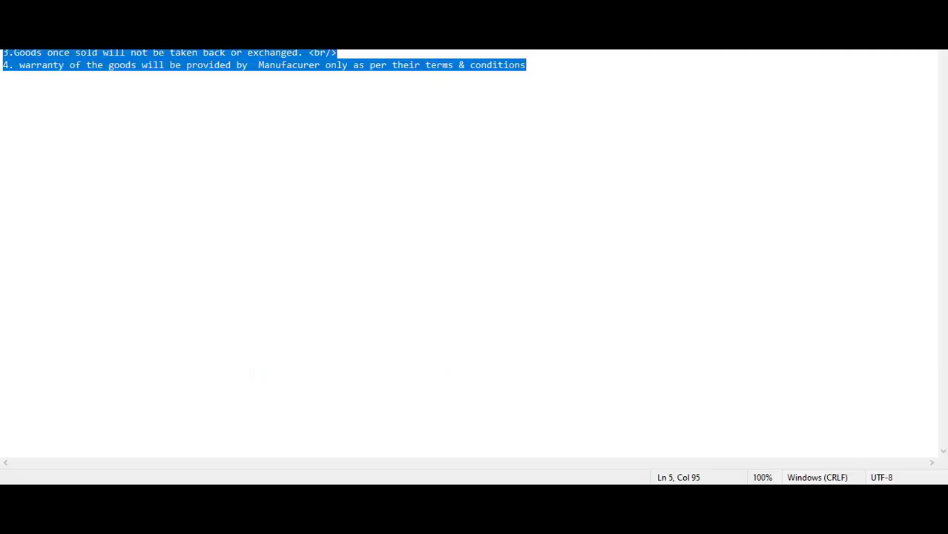
click(432, 65)
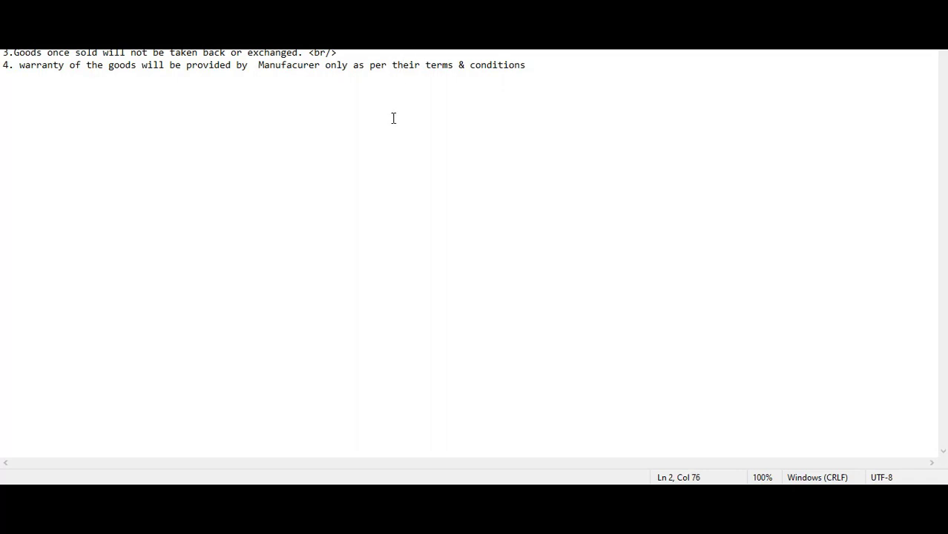
key(ctrl+a)
key(ctrl+c)
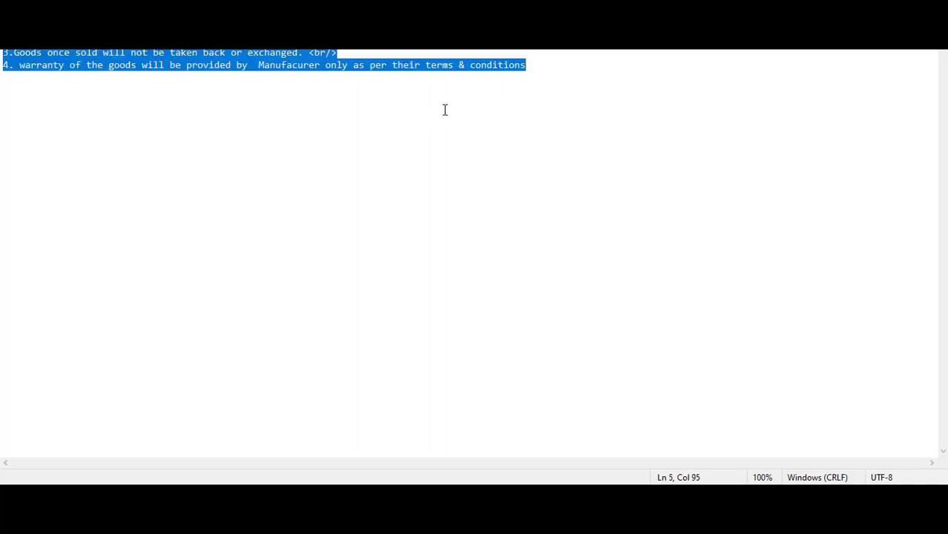
click(427, 28)
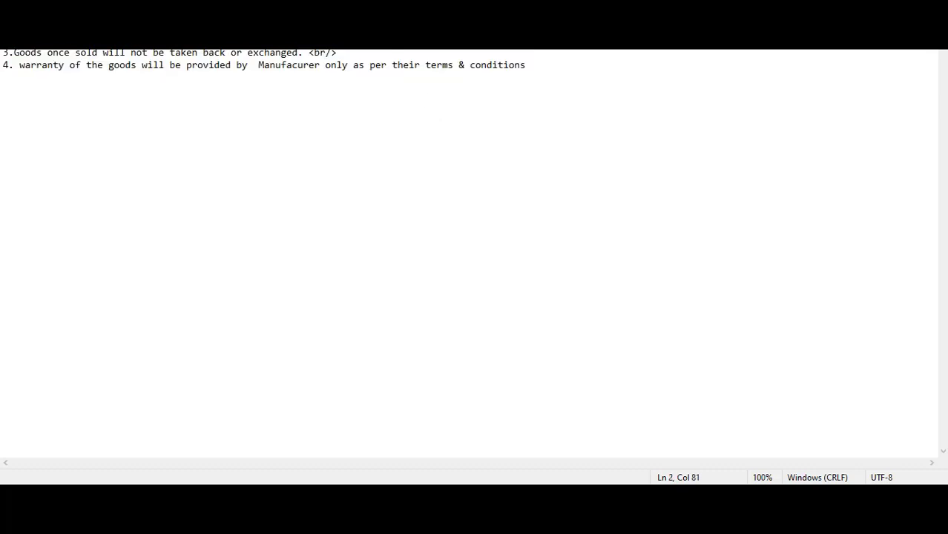
key(Right)
key(Left)
key(ctrl+a)
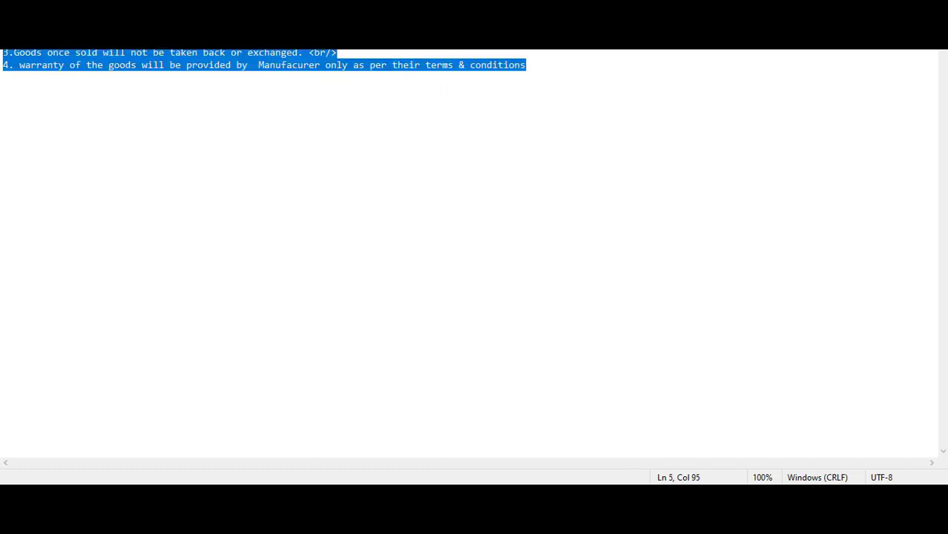
click(432, 30)
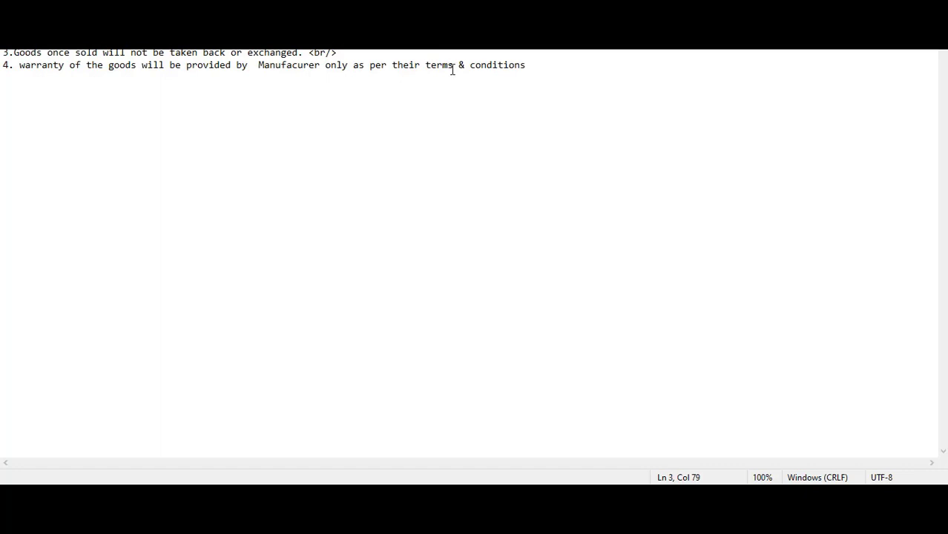
key(ctrl+a)
key(alt+Tab)
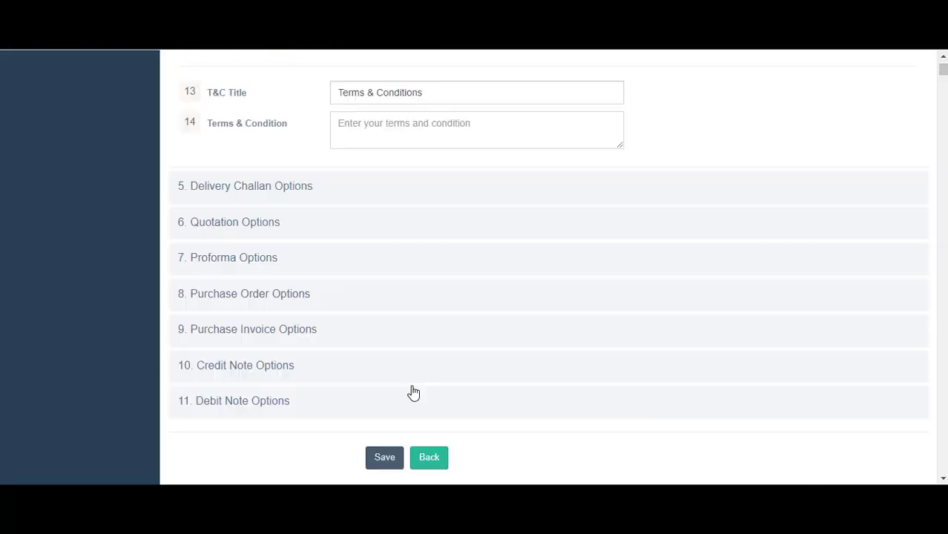
Paste the copied terms into the invoice Terms & Condition box
key(ctrl+v)
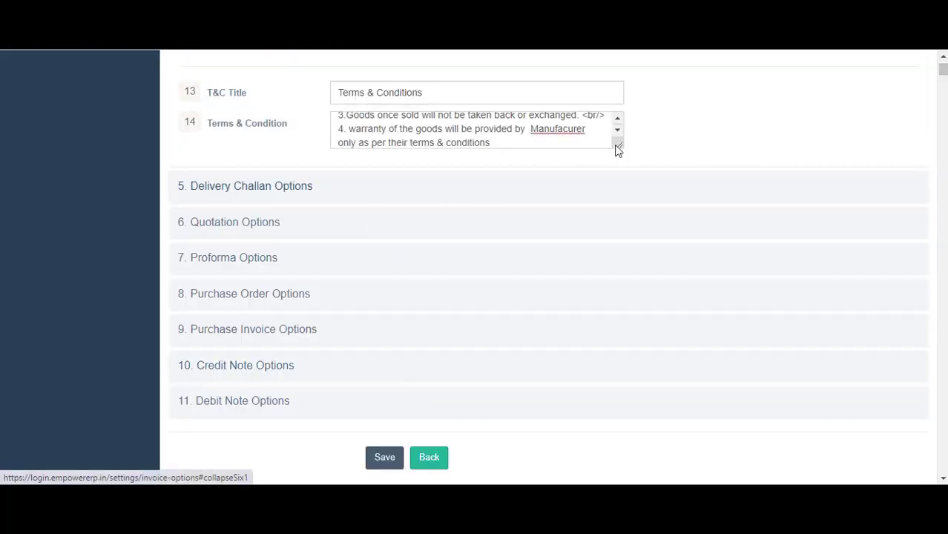
scroll(566, 281, up, 4)
scroll(551, 287, up, 2)
scroll(552, 296, down, 4)
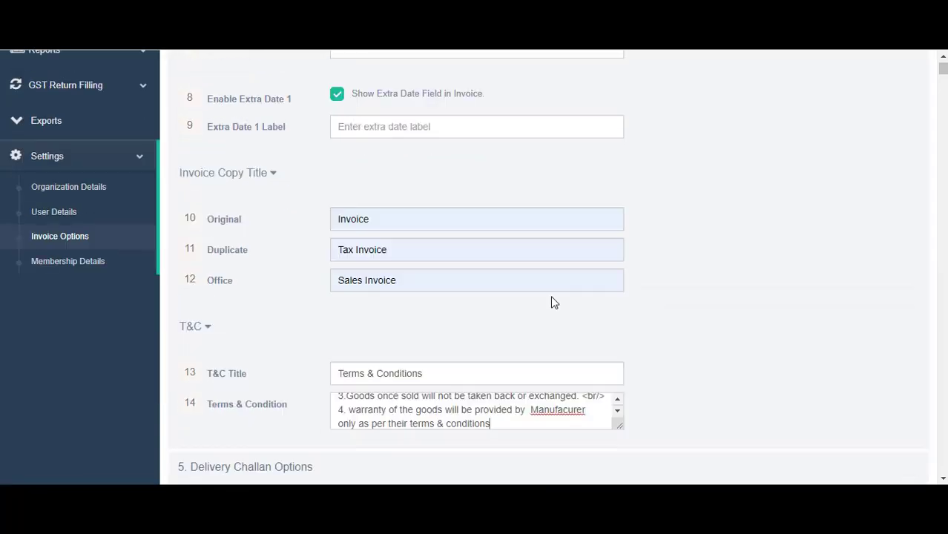
scroll(295, 244, up, 4)
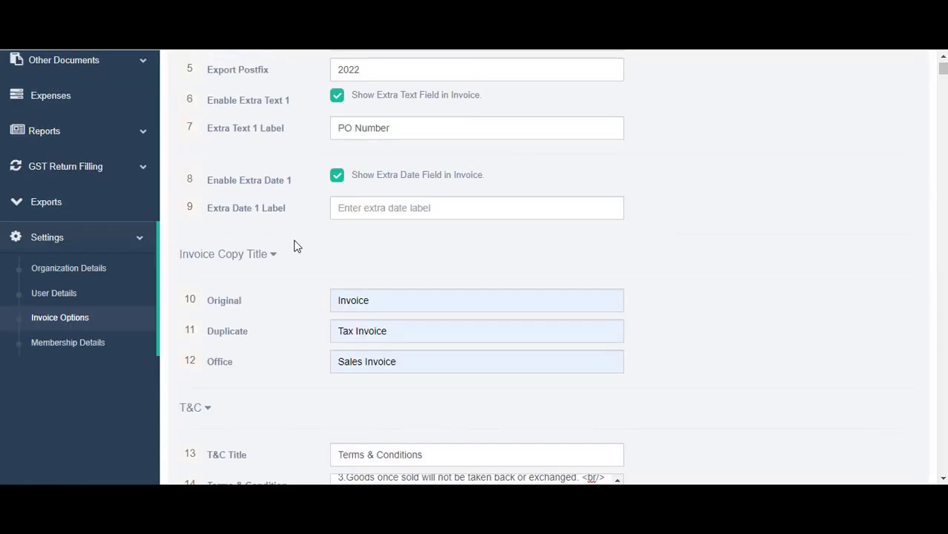
scroll(296, 245, down, 5)
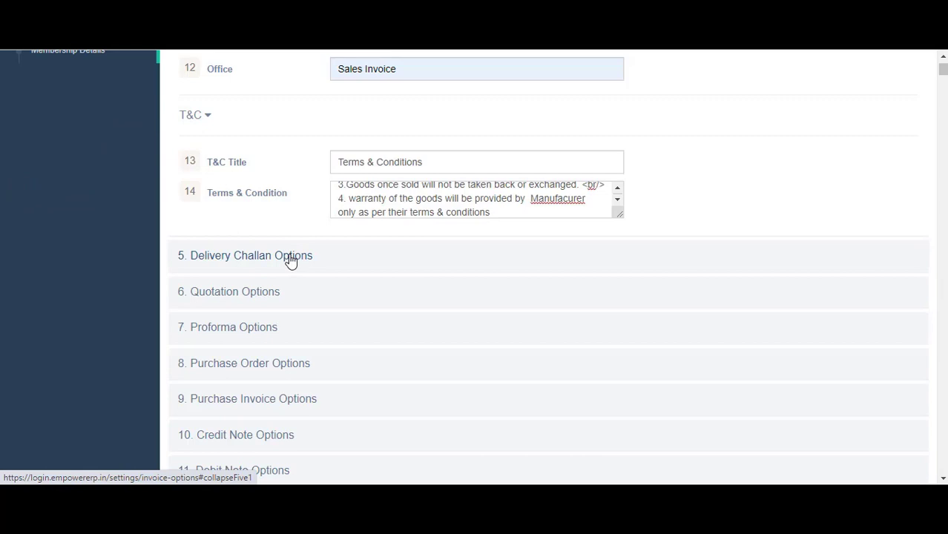
Expand Delivery Challan Options, leave Extra Text 1 off, and focus the D.Challan terms box
click(290, 259)
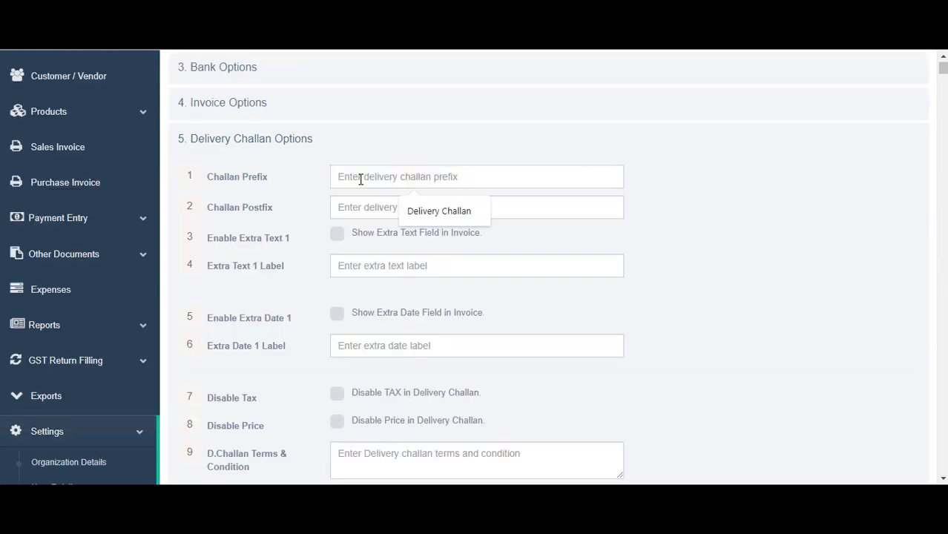
click(360, 179)
scroll(315, 234, down, 1)
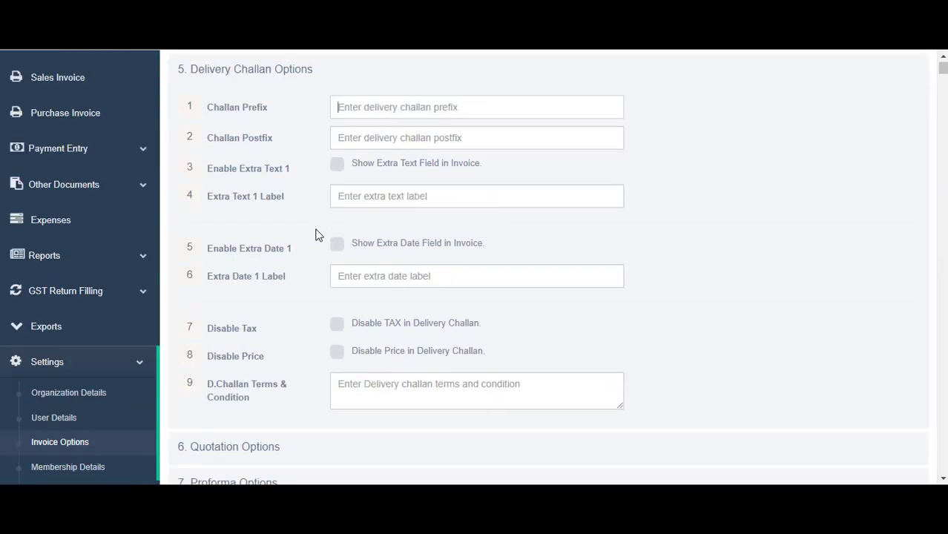
click(337, 166)
click(363, 193)
click(340, 169)
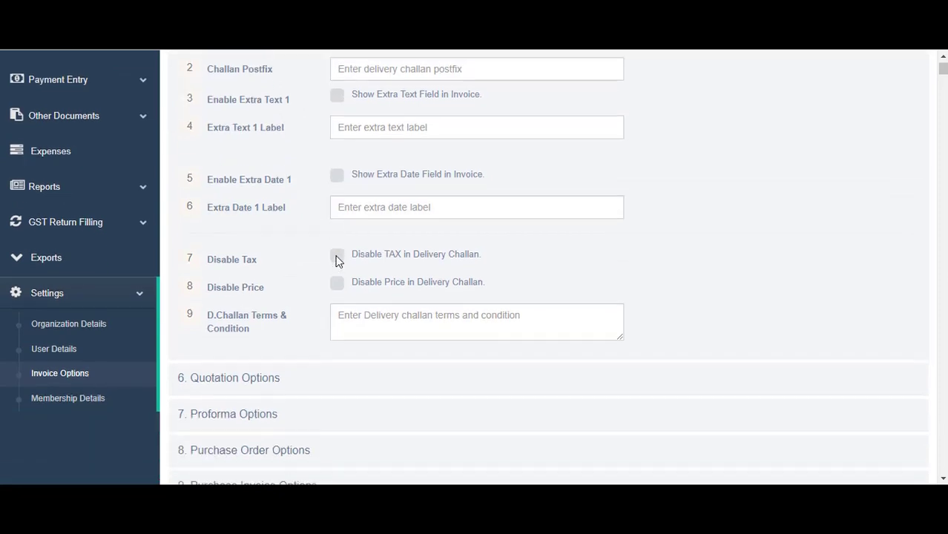
scroll(335, 261, down, 1)
click(400, 325)
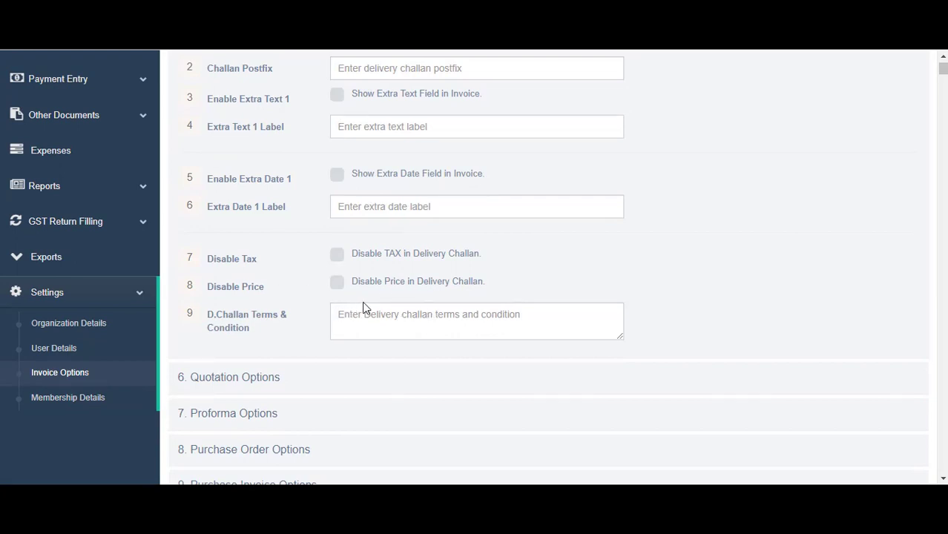
Close the sales invoice notes unsaved and paste the Delivery Challan line into D.Challan Terms & Condition
key(alt+Tab)
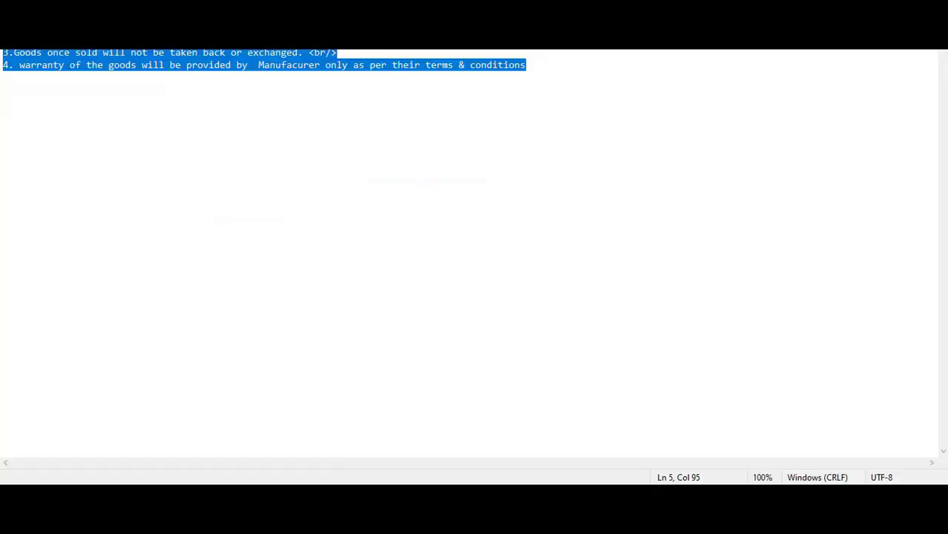
key(alt+F4)
click(445, 254)
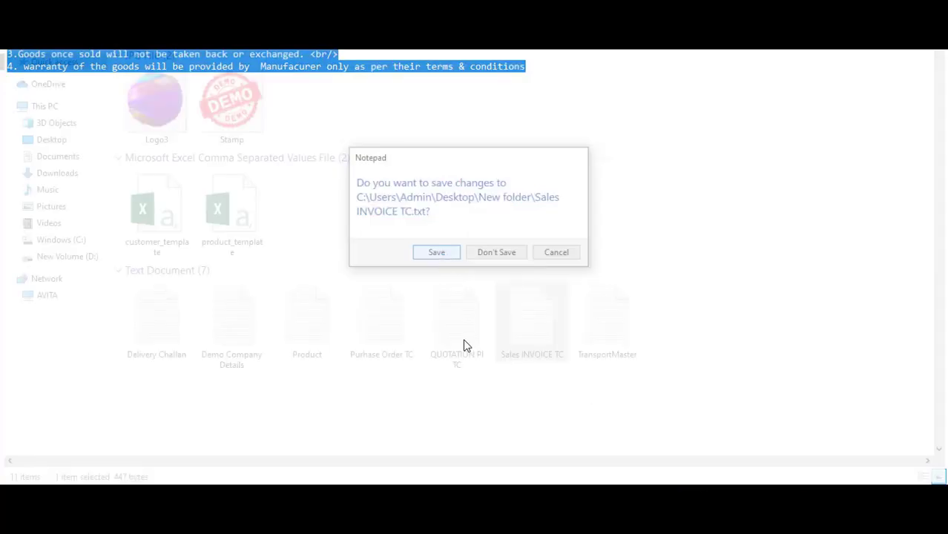
double_click(156, 320)
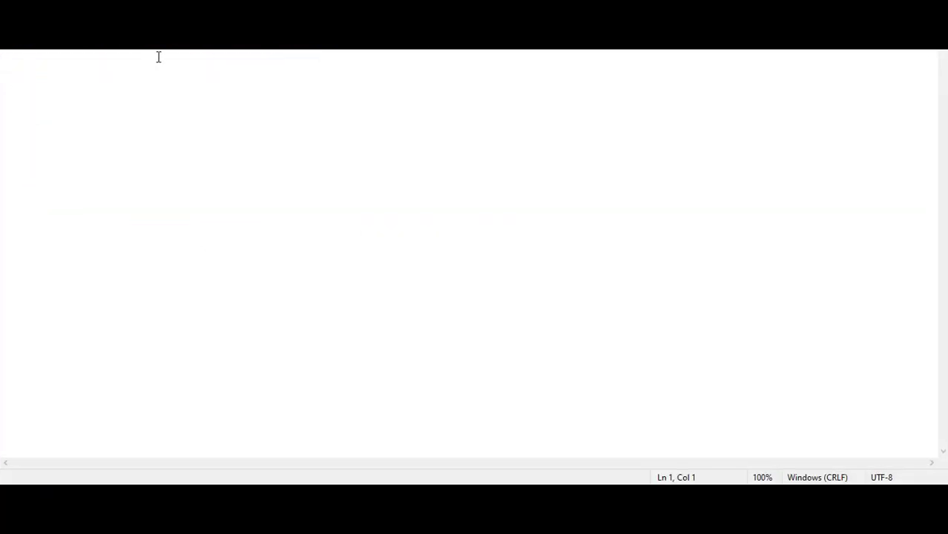
key(End)
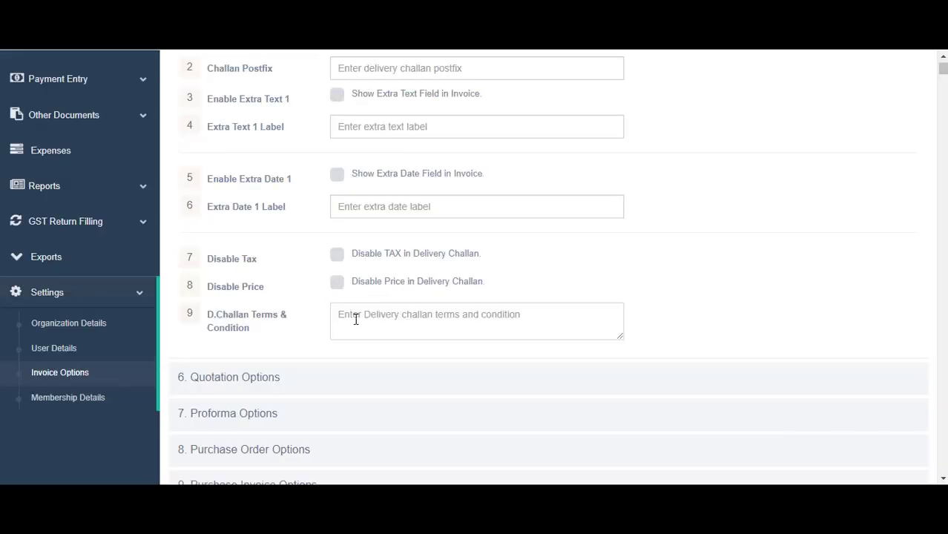
click(356, 318)
text(1. Material is hand over to signed person in good condition)
scroll(328, 325, down, 1)
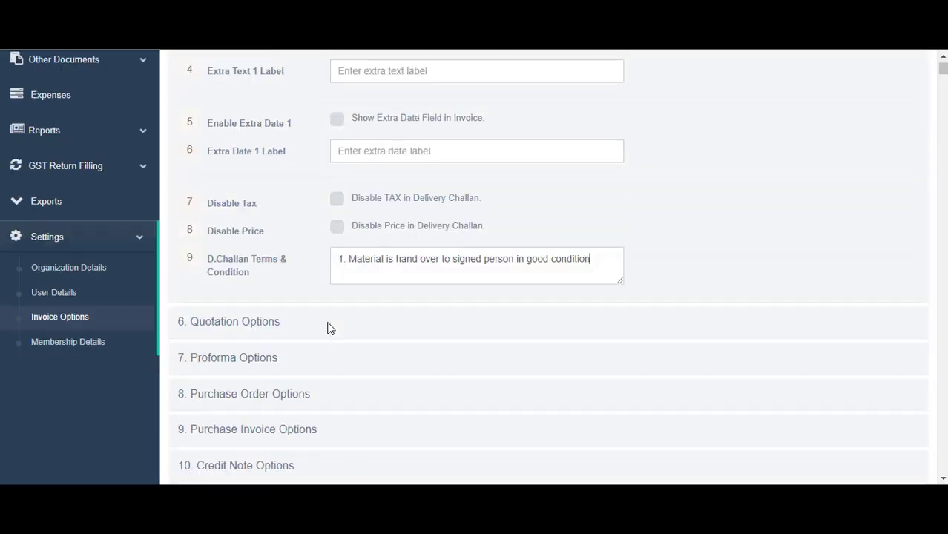
Expand Quotation Options and set the Quotation Title to Quotation
click(239, 320)
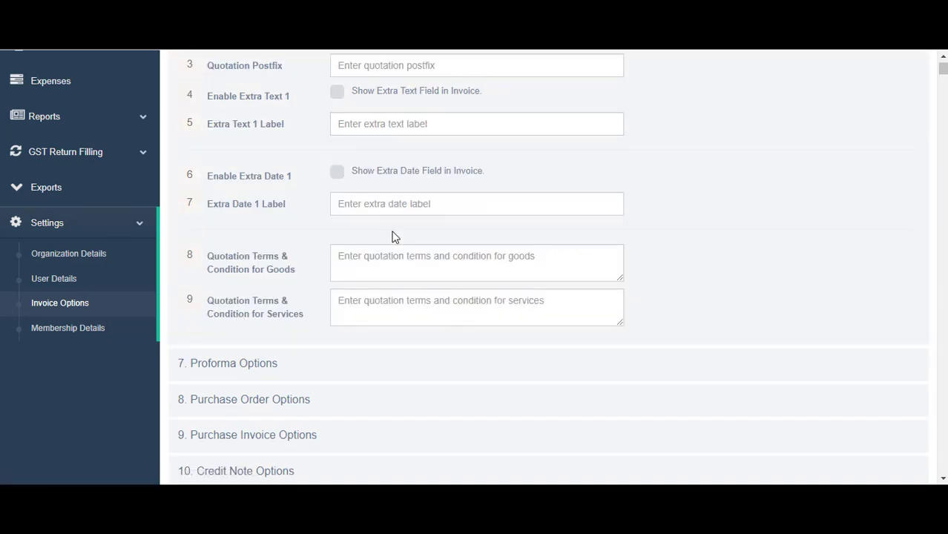
scroll(394, 236, up, 2)
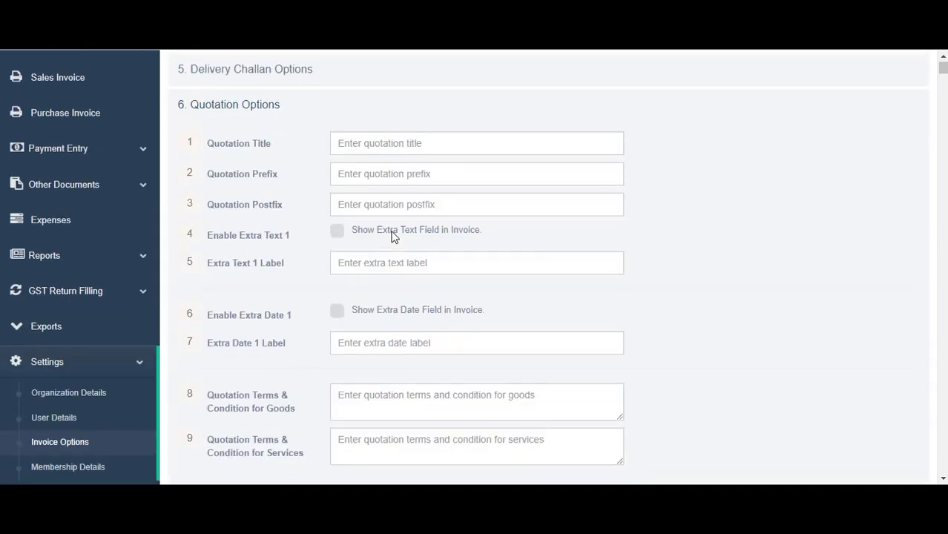
click(372, 145)
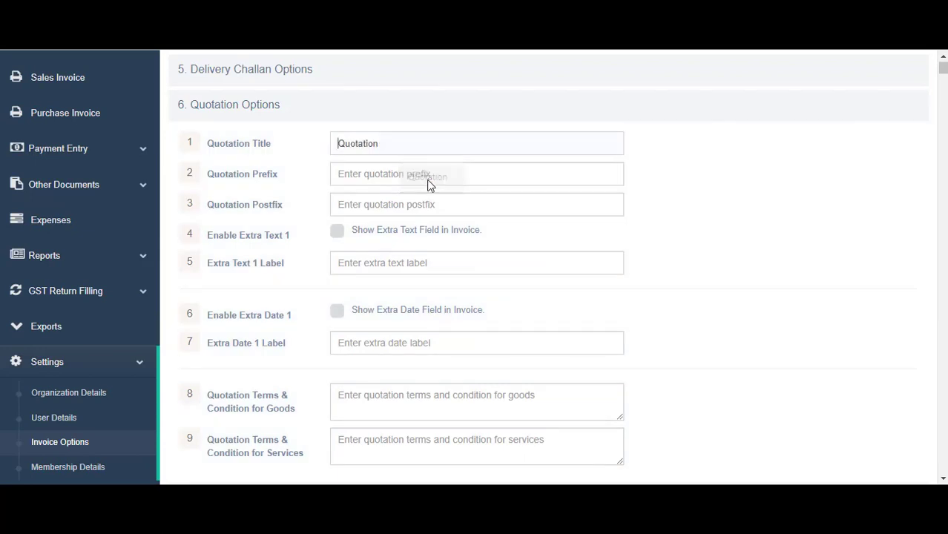
click(427, 177)
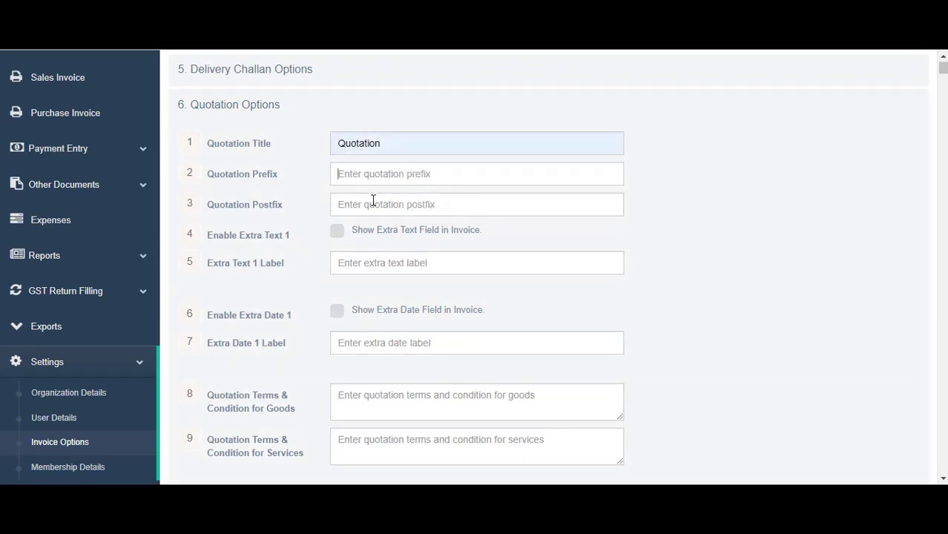
Enable a PO Number extra text field and the extra date field on quotations
click(335, 235)
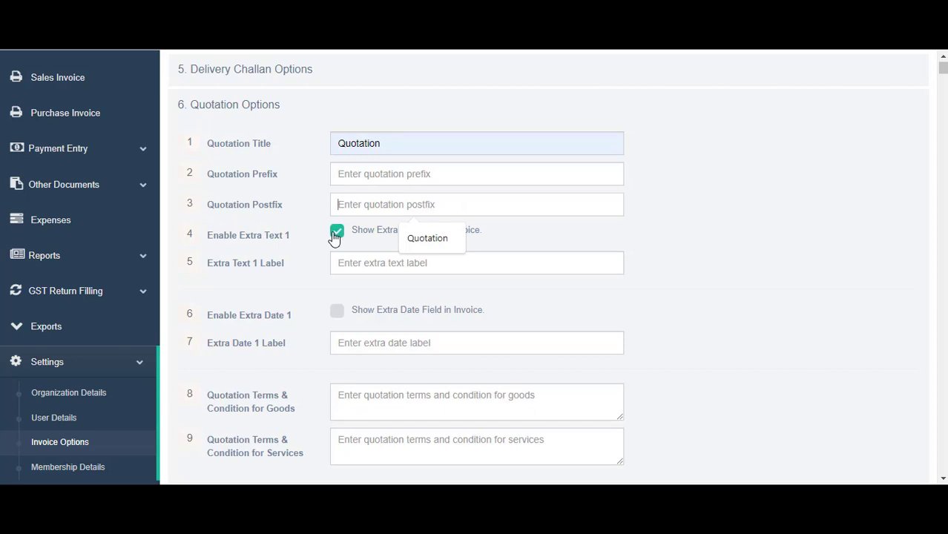
click(363, 265)
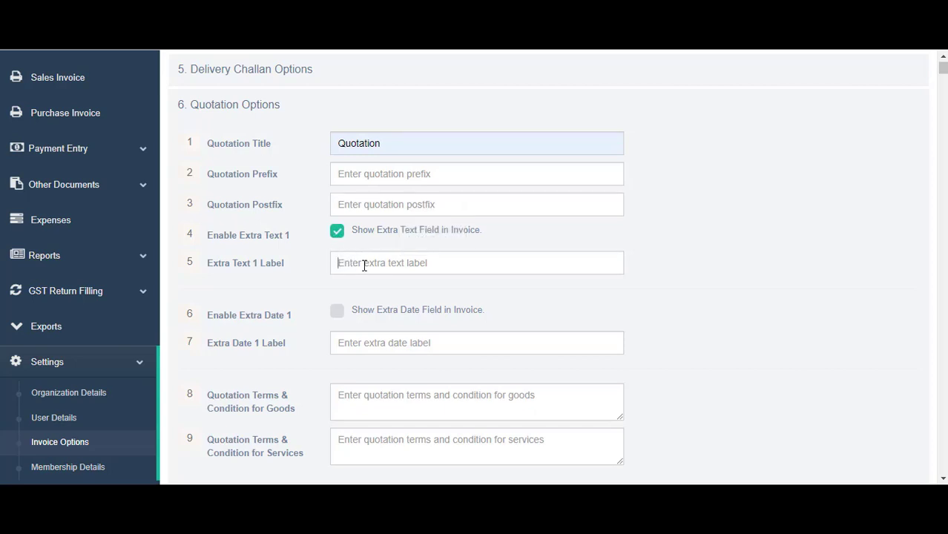
text(PO Number)
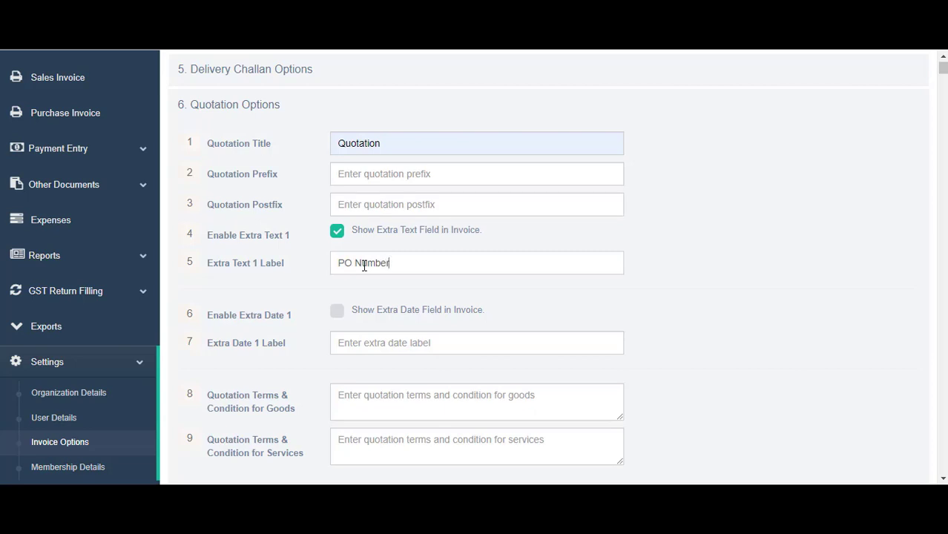
scroll(363, 265, down, 1)
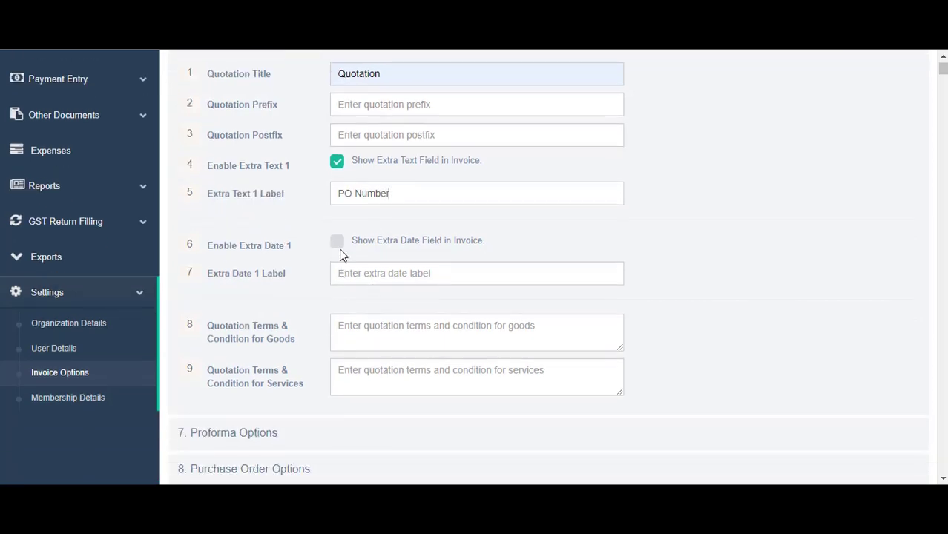
click(337, 243)
Focus the quotation goods terms box and open the QUOTATION PI TC file
scroll(410, 295, down, 2)
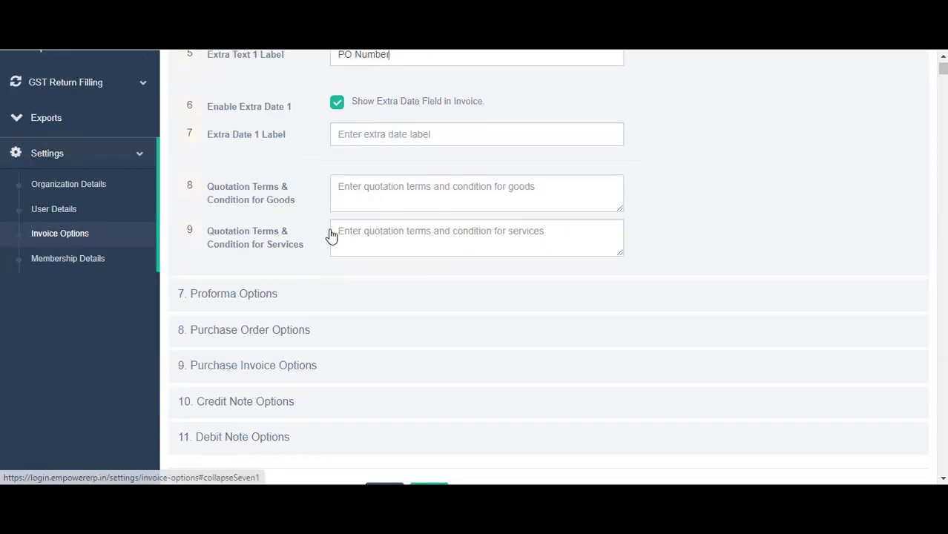
click(361, 194)
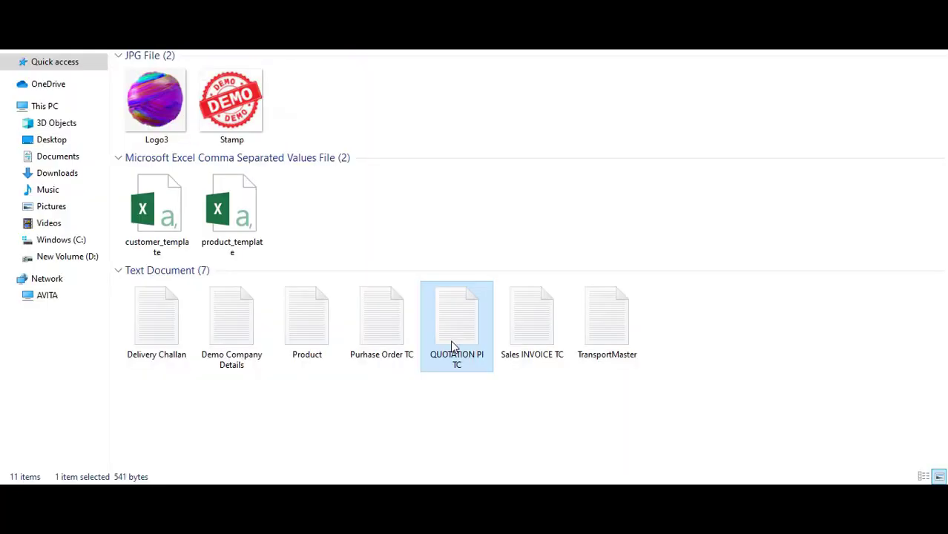
double_click(451, 340)
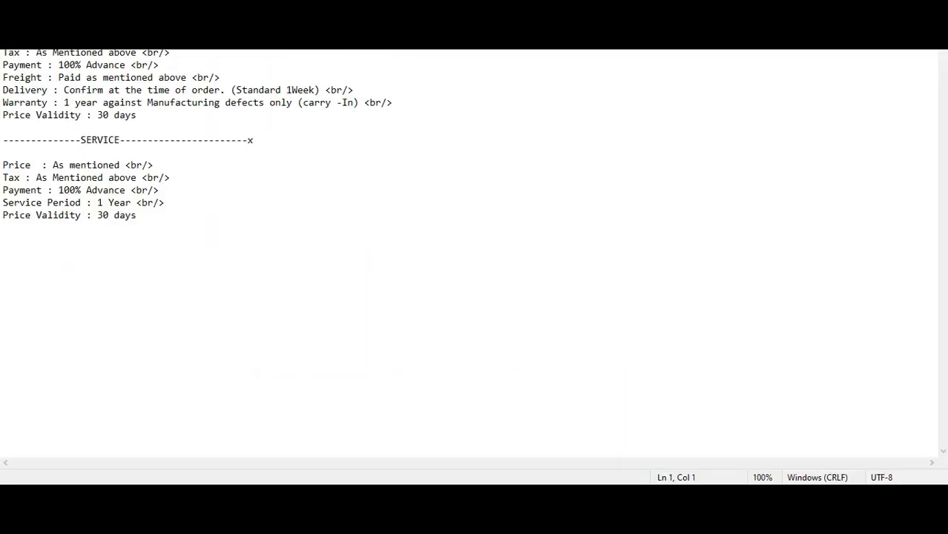
Copy the PRODUCT terms from Notepad into the quotation's Terms for Goods box
drag(53, 52, 152, 117)
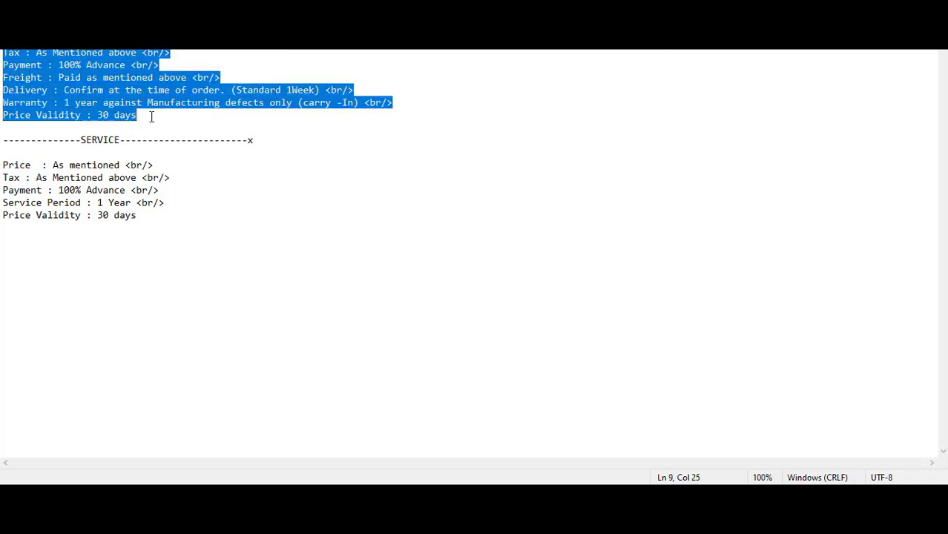
key(alt+Tab)
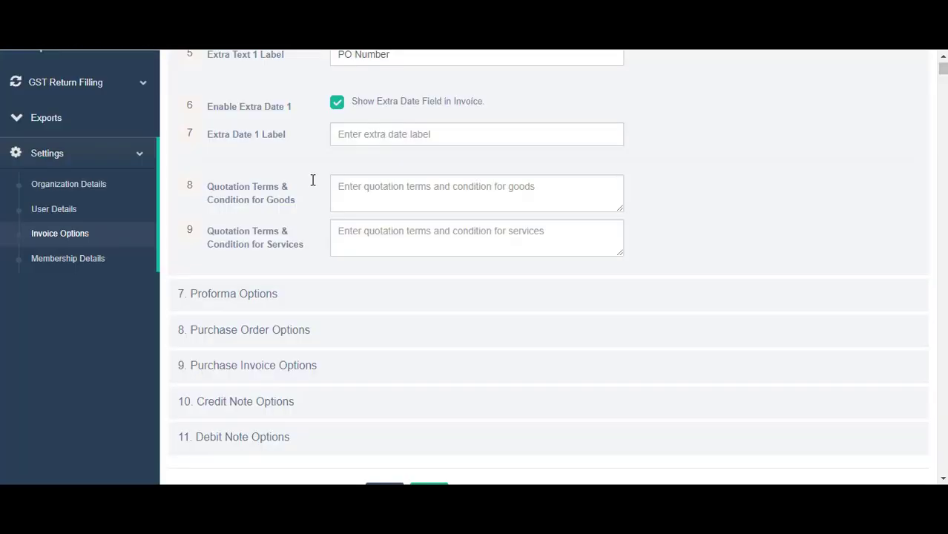
click(346, 191)
key(ctrl+v)
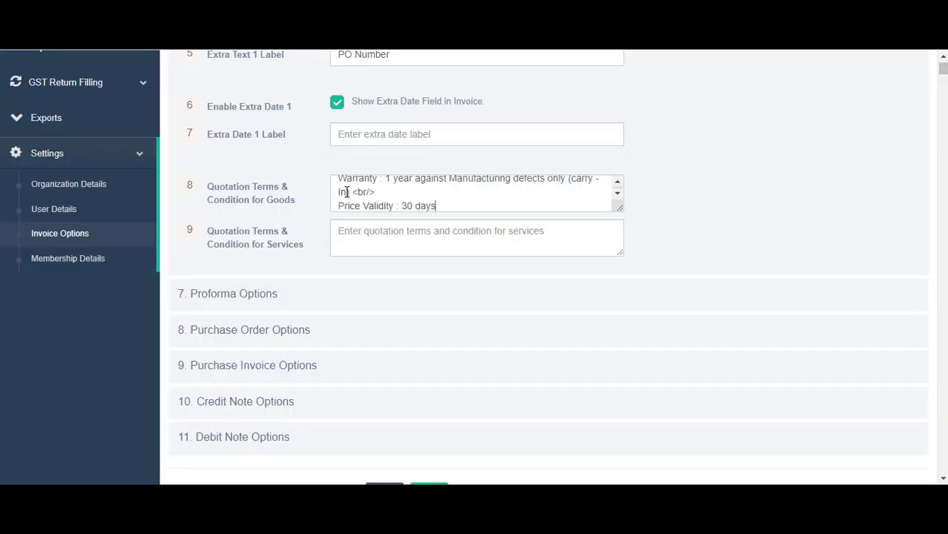
scroll(456, 201, up, 3)
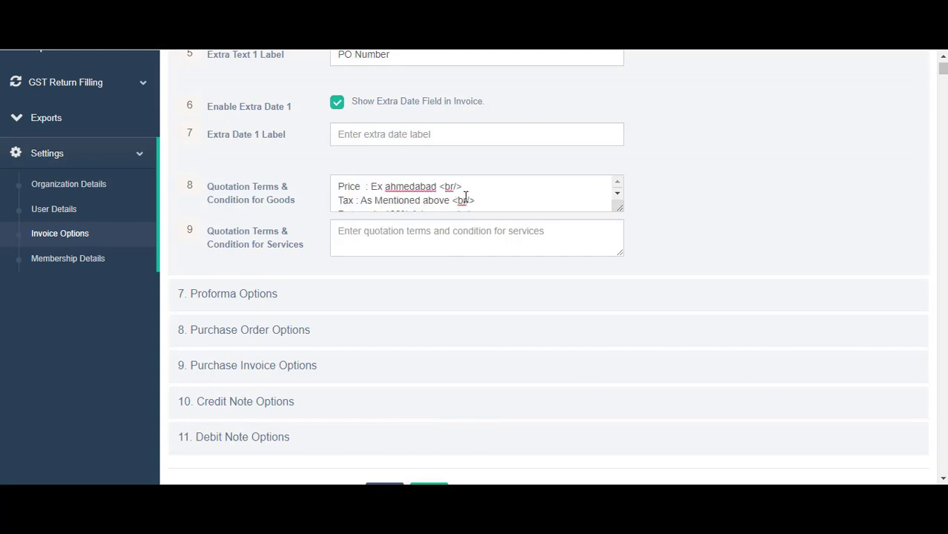
drag(462, 186, 441, 189)
Paste the SERVICE terms from Notepad into the quotation's services terms box and expand Proforma Options
key(alt+Tab)
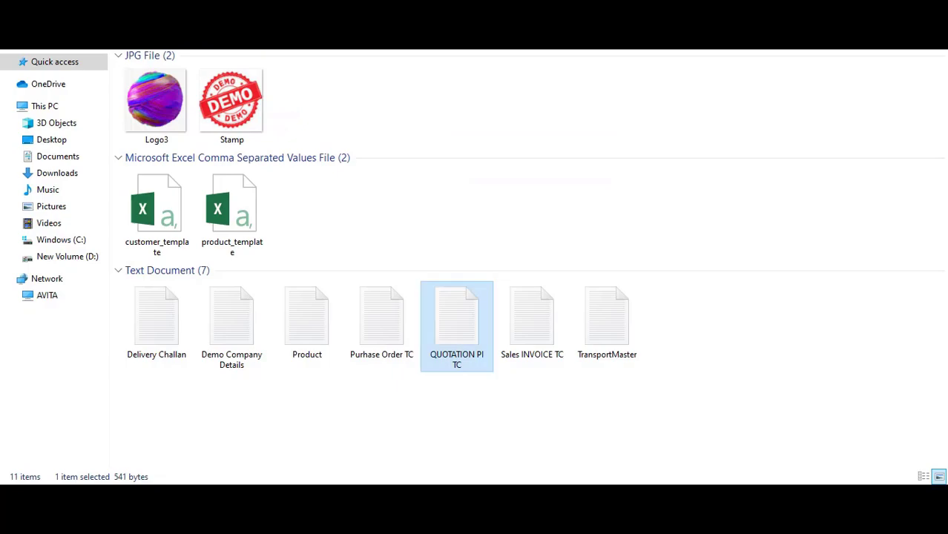
key(alt+Tab)
drag(3, 165, 140, 215)
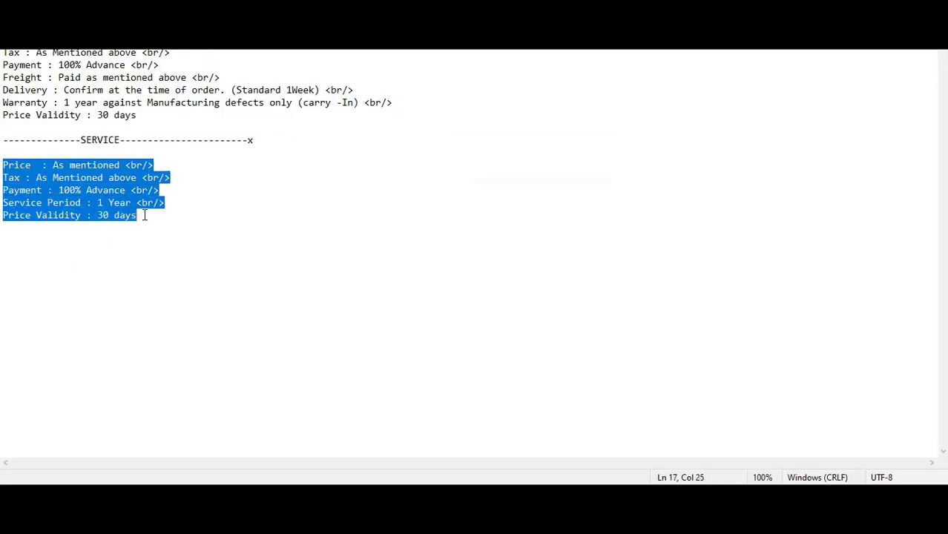
drag(2, 77, 230, 90)
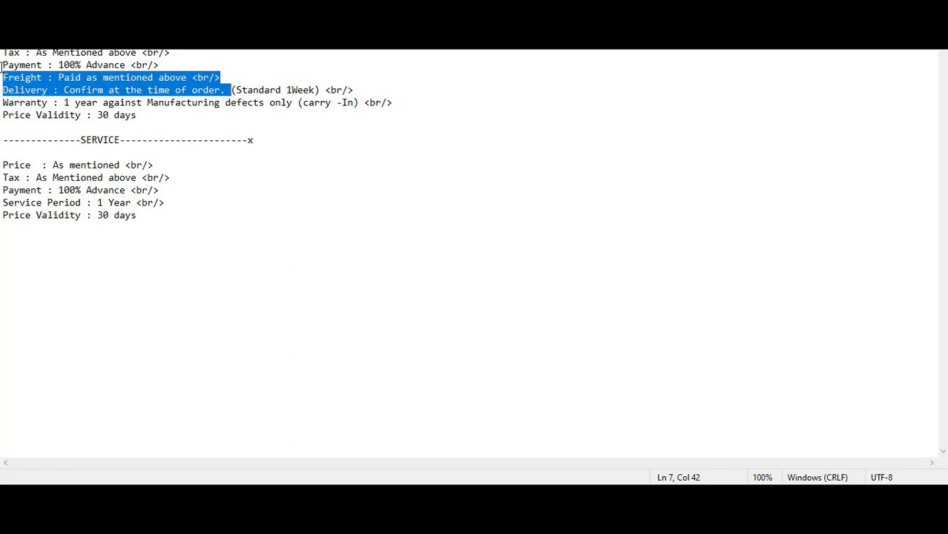
drag(2, 166, 149, 226)
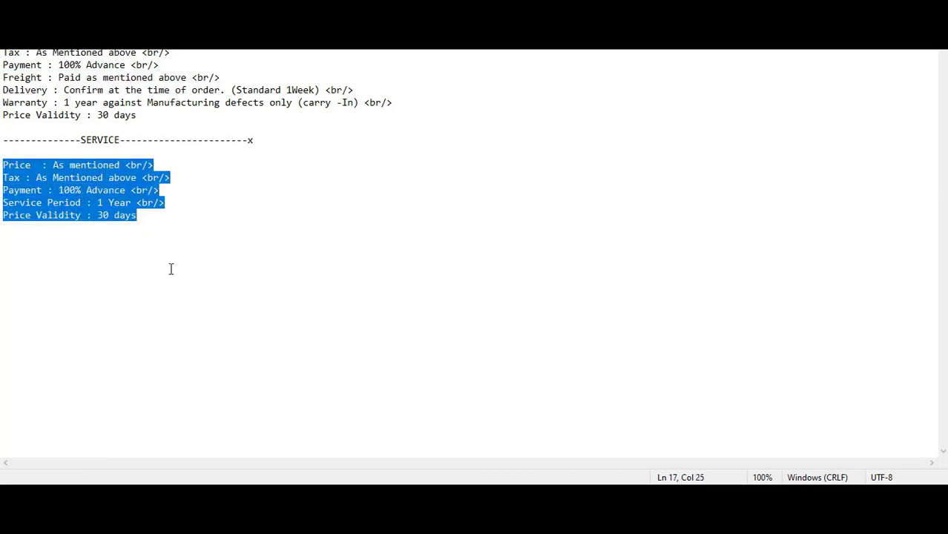
key(alt+Tab)
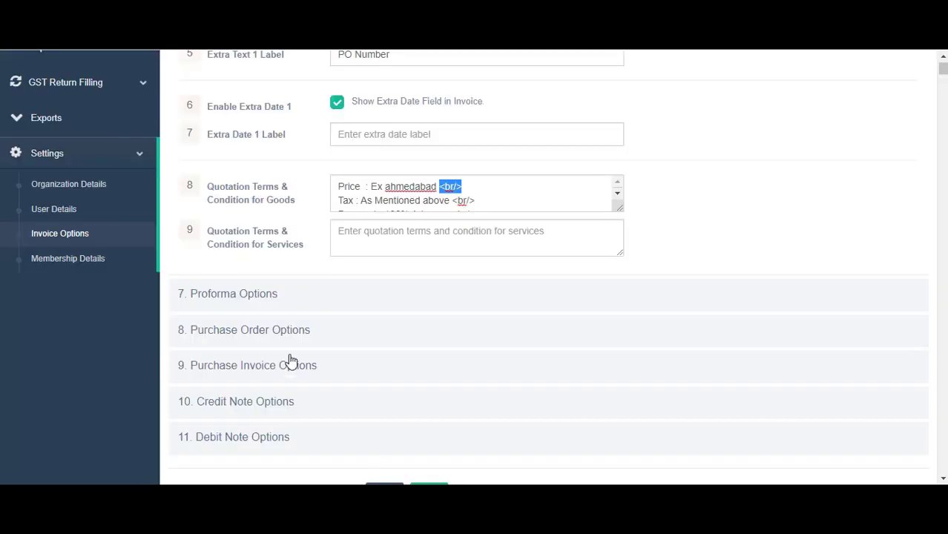
click(373, 236)
text(Payment : 100% Advance <br/> Service Period : 1 Year <br/> Price Validity : 30 days)
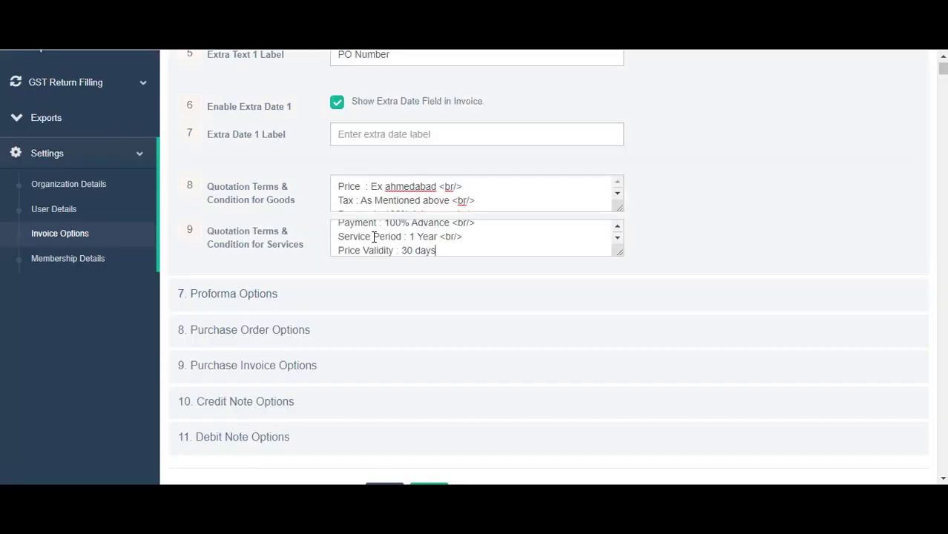
click(238, 294)
scroll(252, 235, up, 2)
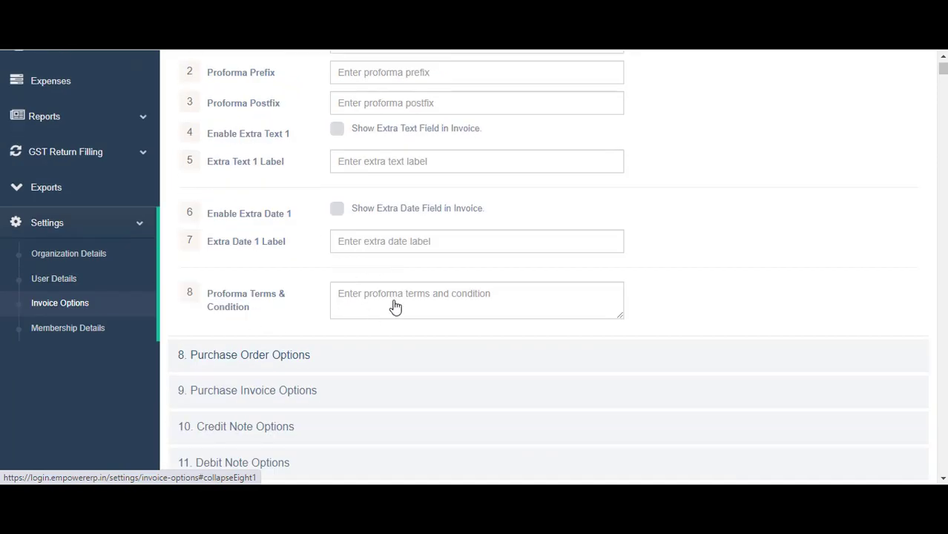
Paste the PRODUCT terms from Notepad into the Proforma Terms & Condition box
scroll(408, 297, up, 2)
scroll(408, 297, down, 3)
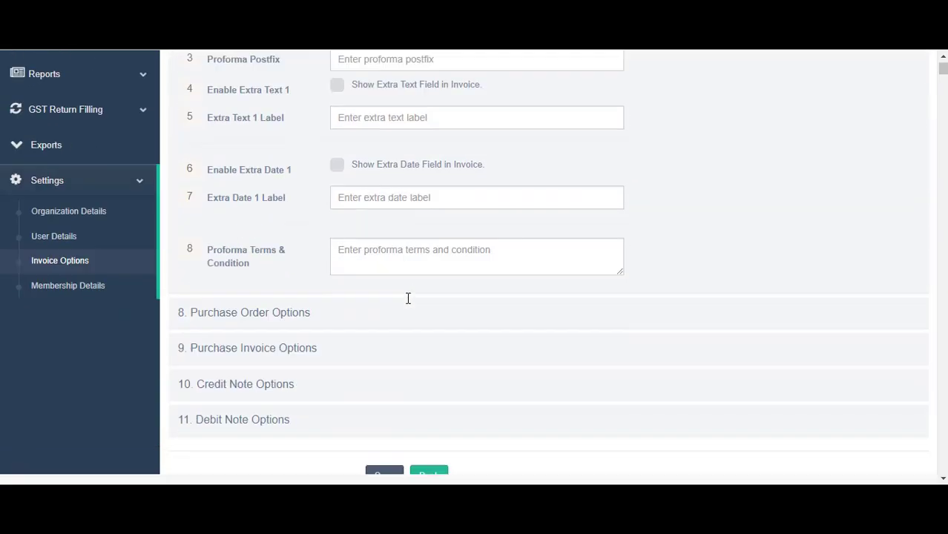
key(alt+Tab)
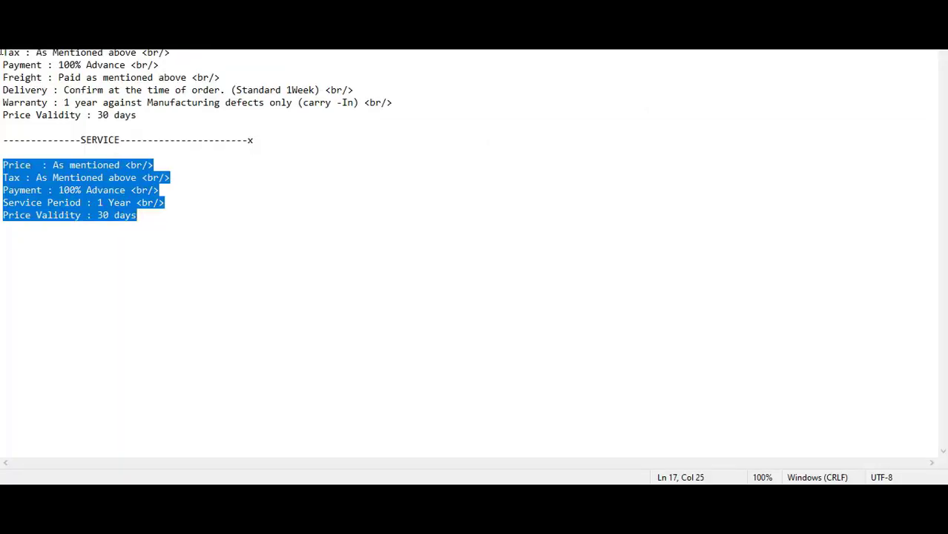
drag(3, 52, 349, 113)
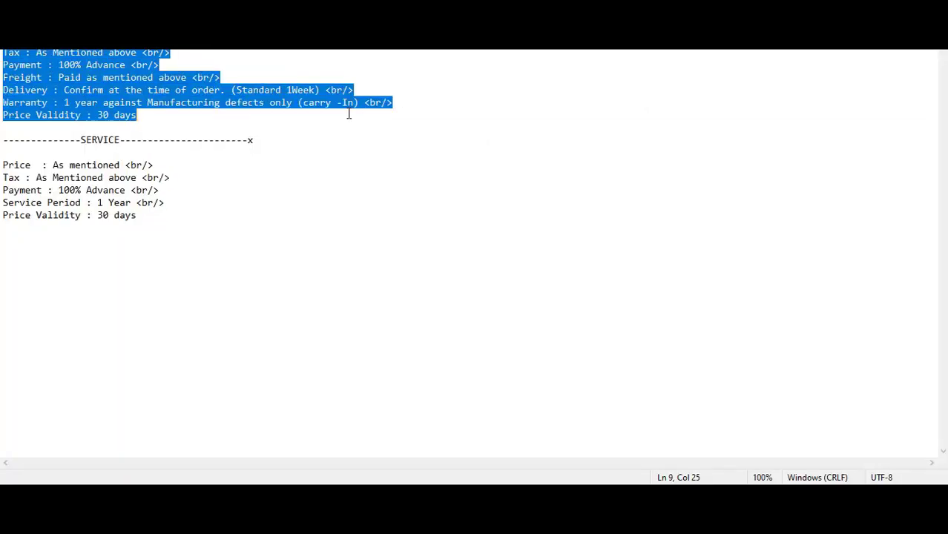
key(alt+Tab)
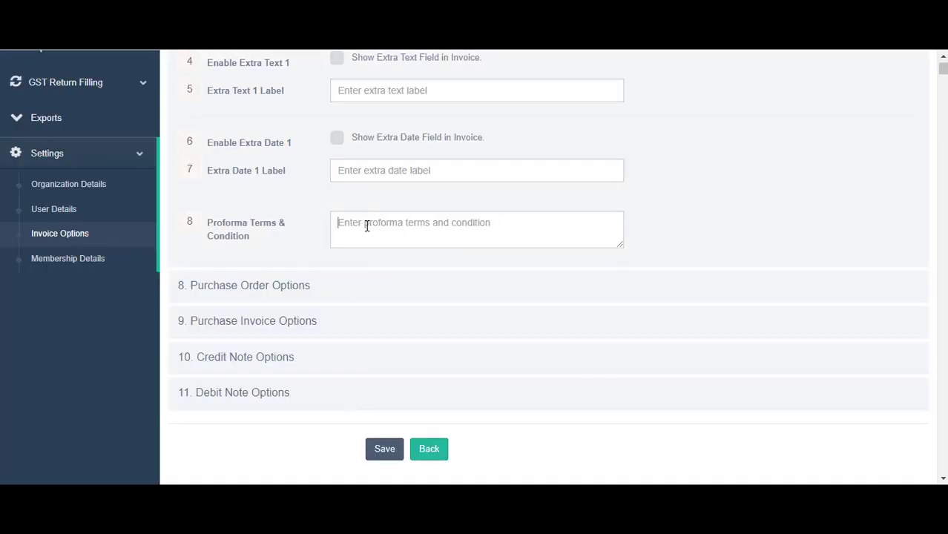
key(ctrl+v)
scroll(480, 169, up, 2)
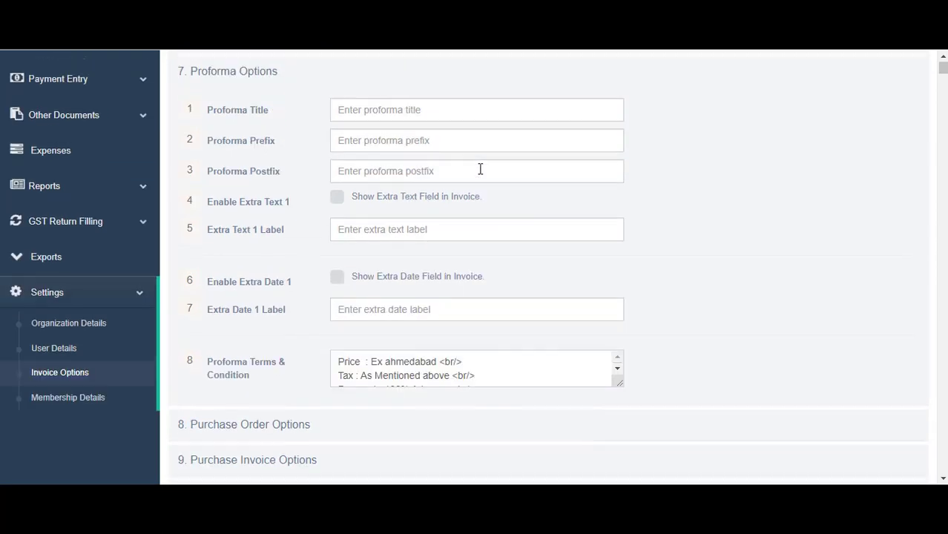
Title proformas 'Performa Invoice', enable Extra Text 1 labelled 'PO Number', and enable the extra date
click(377, 109)
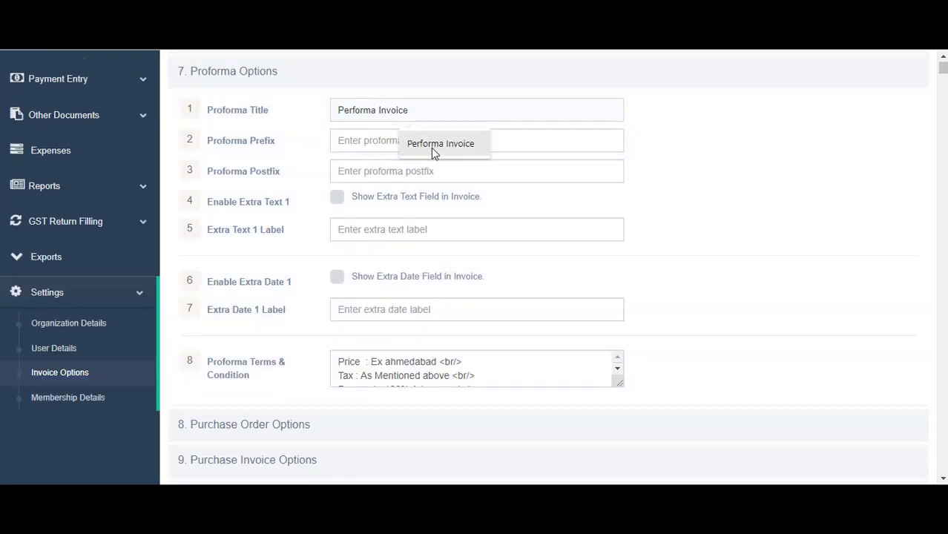
click(433, 145)
click(350, 144)
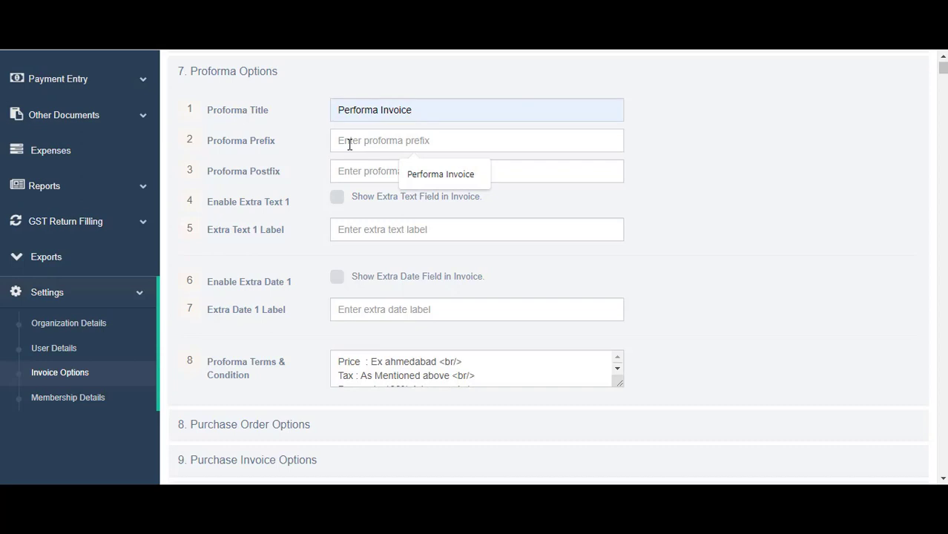
click(346, 170)
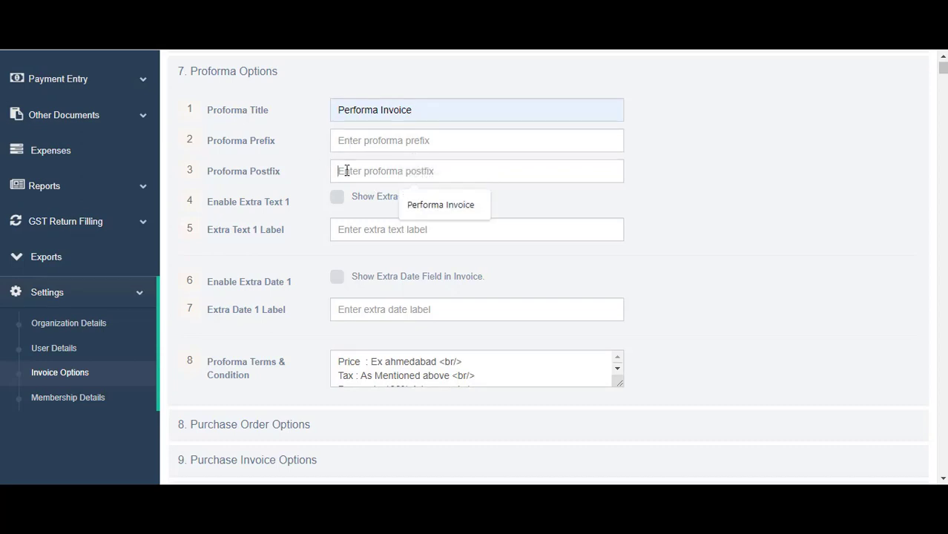
click(337, 199)
click(345, 225)
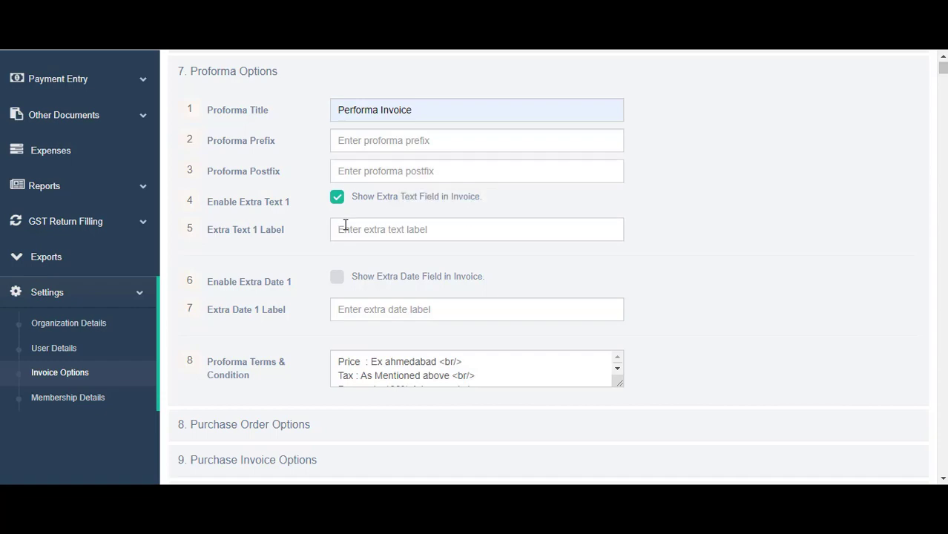
text(PO Number)
click(383, 279)
Give purchase orders the title Purchase Order, prefix ED and postfix 2022
scroll(394, 289, down, 3)
click(274, 226)
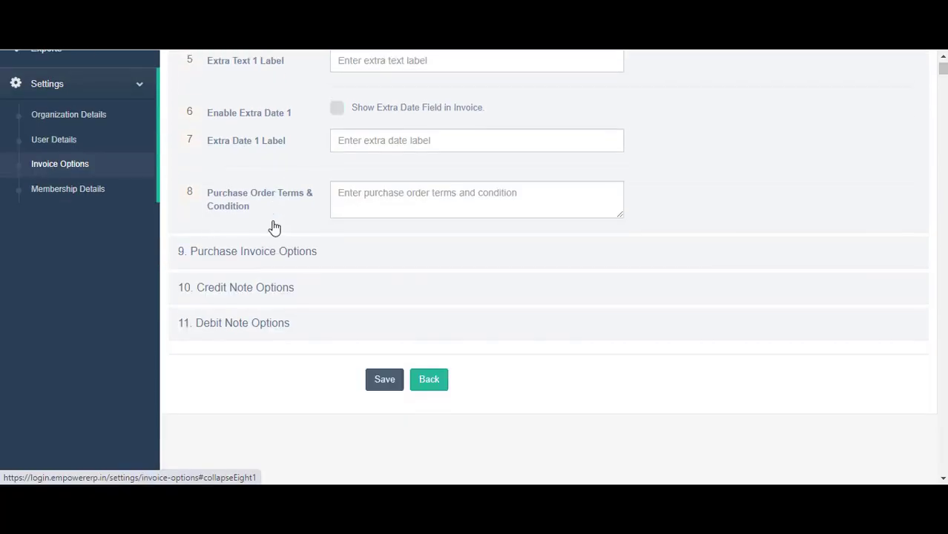
scroll(438, 308, up, 4)
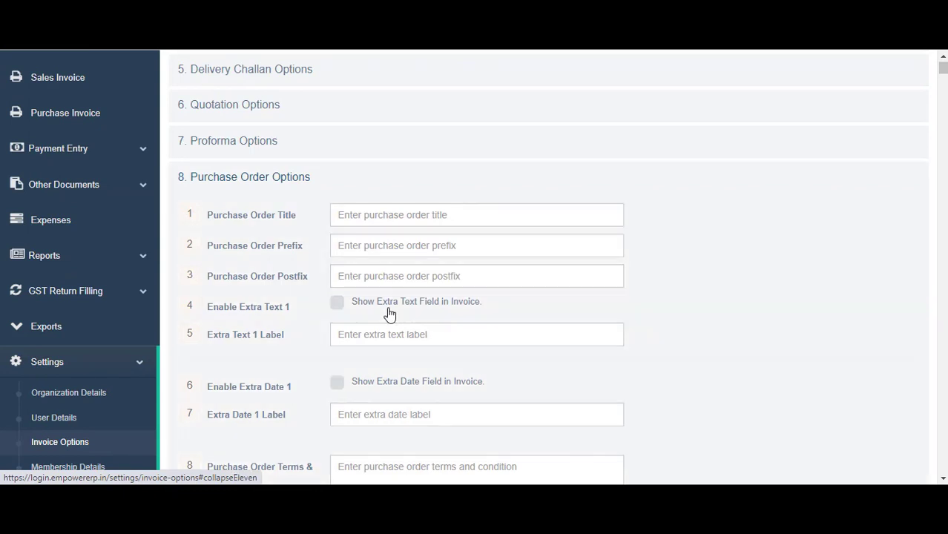
click(416, 246)
click(434, 220)
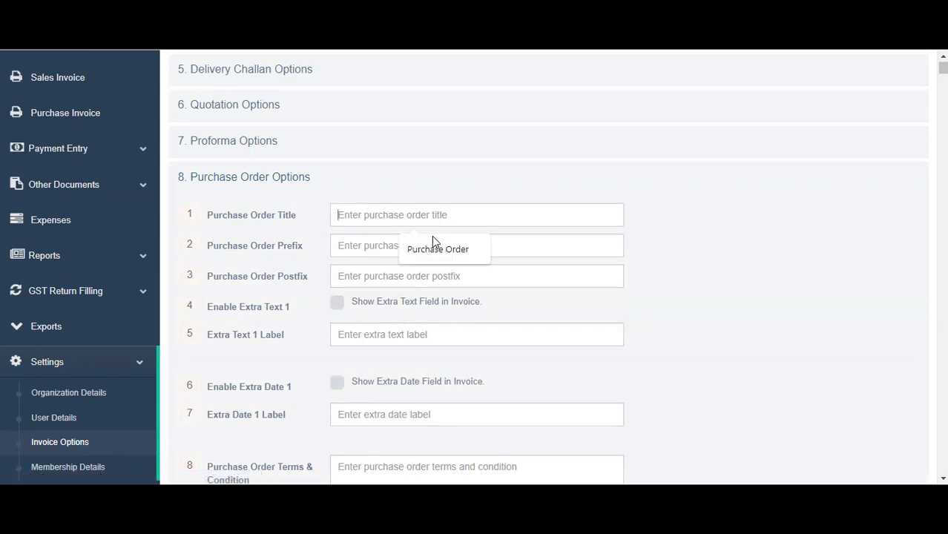
click(436, 248)
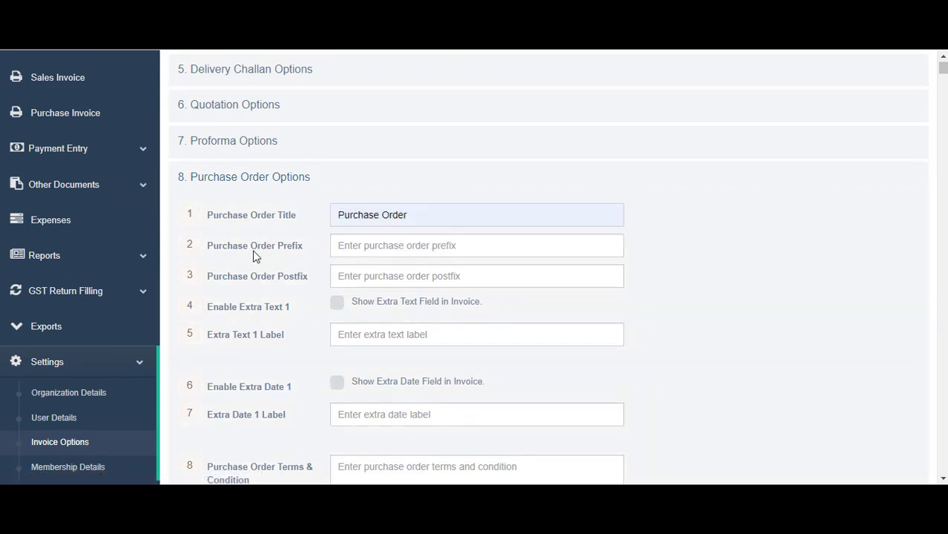
click(398, 251)
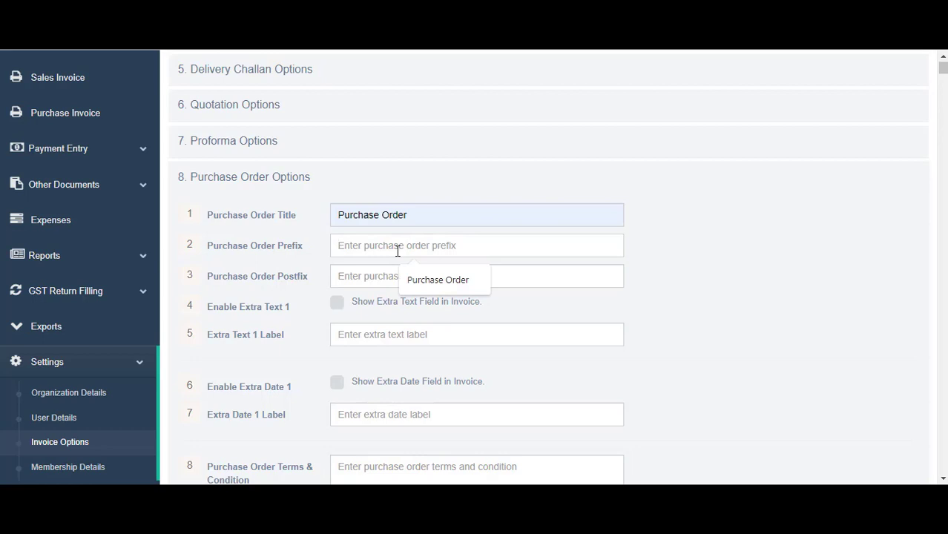
text(ED)
key(Tab)
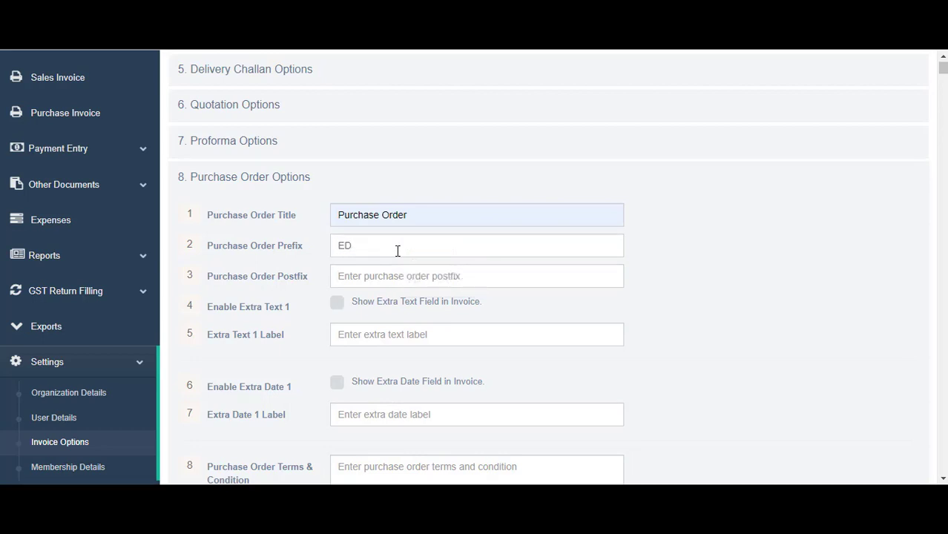
text(2022)
scroll(397, 250, down, 1)
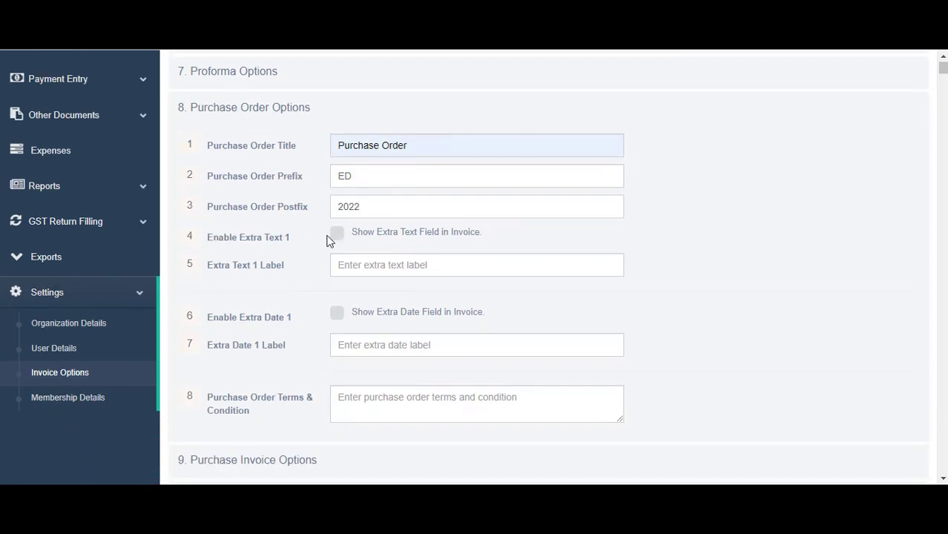
Enable Extra Text 1 labelled 'Quotation No' and Extra Date 1 on purchase orders
click(335, 238)
click(373, 273)
text(Q)
text(otation)
scroll(424, 132, down, 2)
text(No)
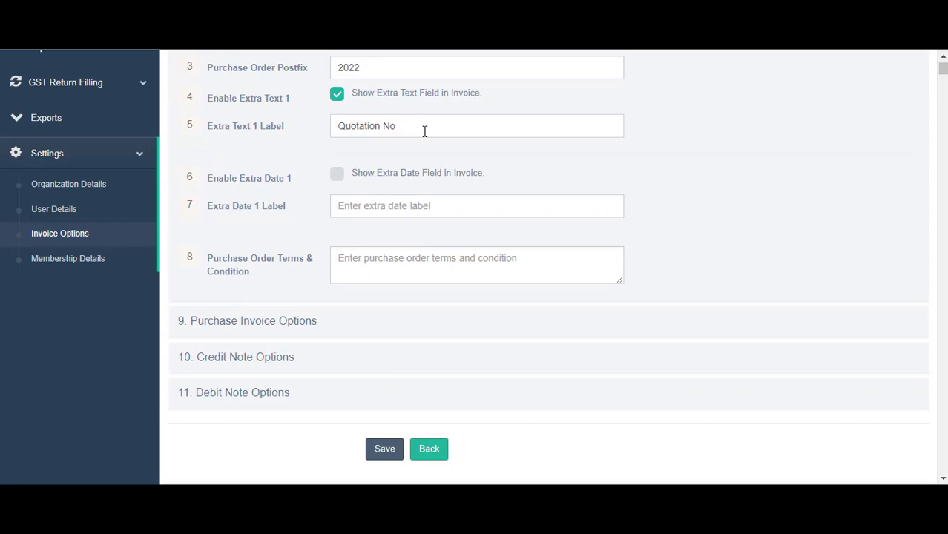
click(338, 177)
drag(412, 128, 334, 128)
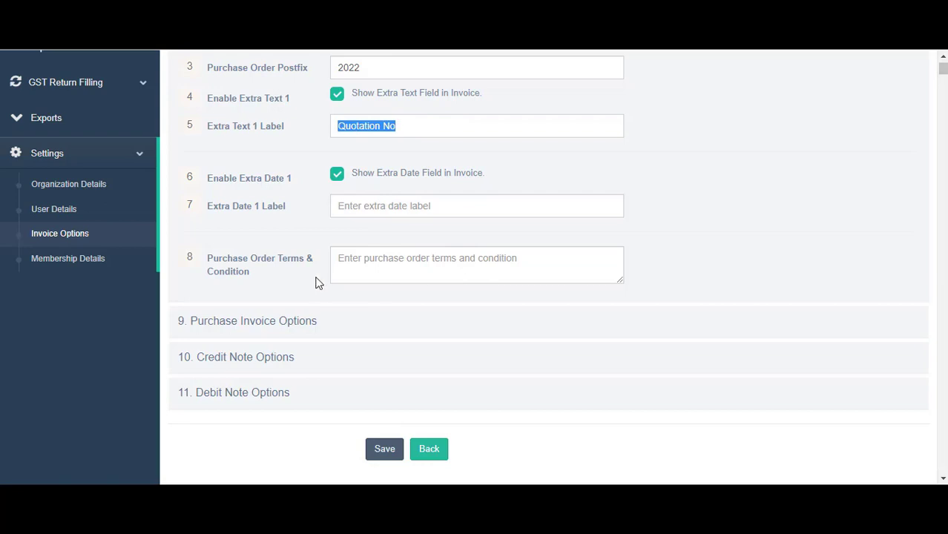
scroll(307, 284, down, 1)
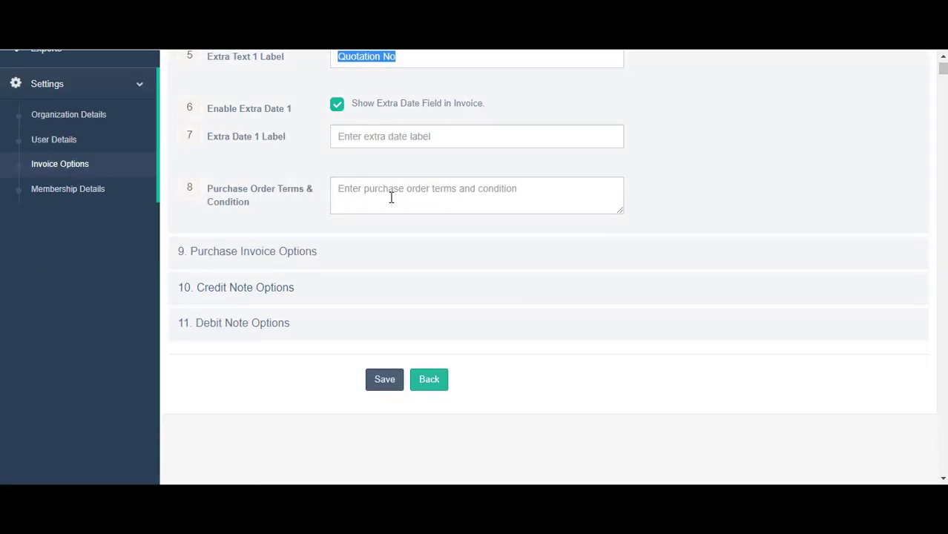
Begin the purchase order terms by bringing up the saved terms file in Notepad, maximized
click(391, 197)
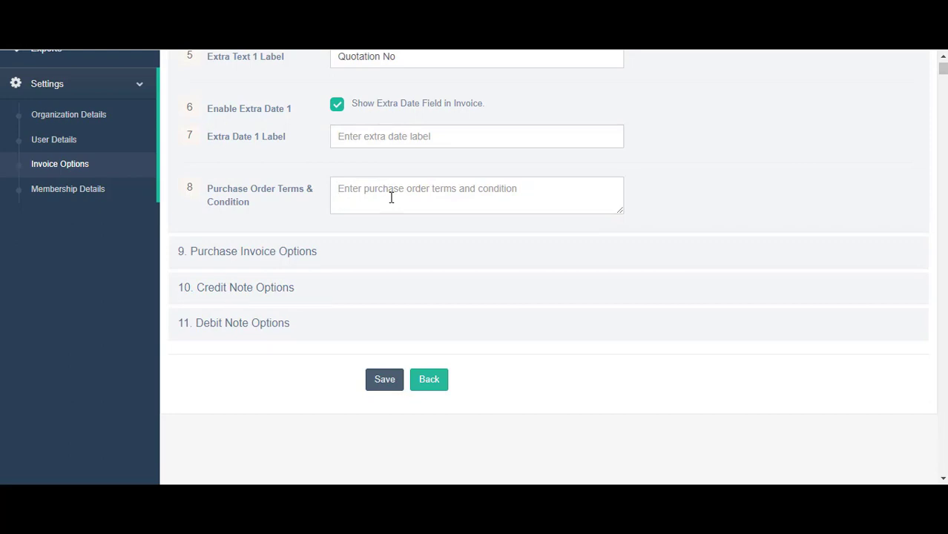
key(alt+Tab)
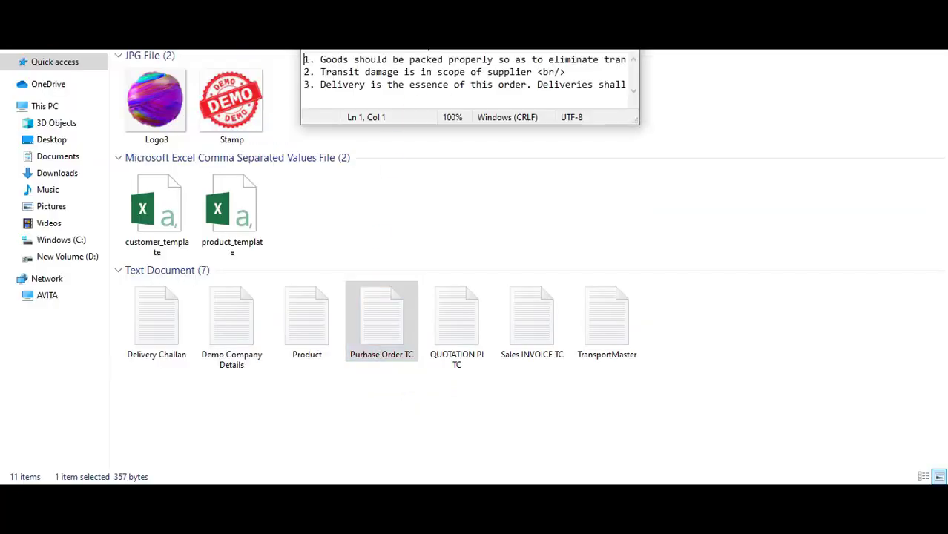
key(super+Up)
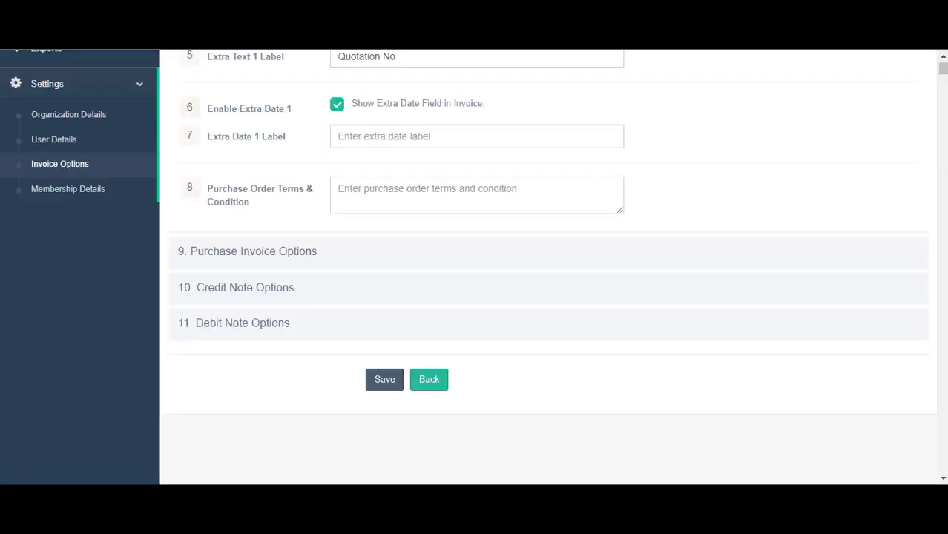
Paste the terms into Purchase Order Terms & Condition, then expand Purchase Invoice Options, leaving Extra Text 1 off
click(399, 202)
key(ctrl+v)
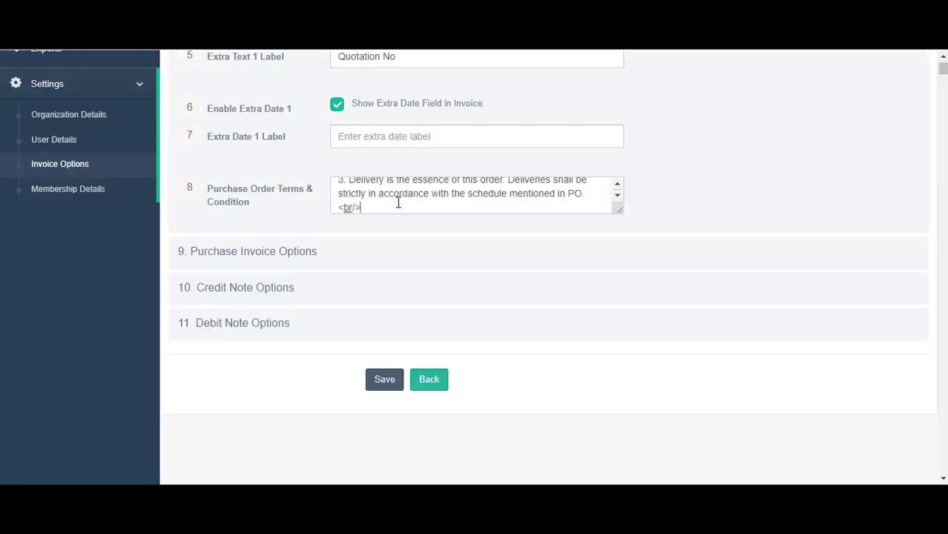
click(250, 255)
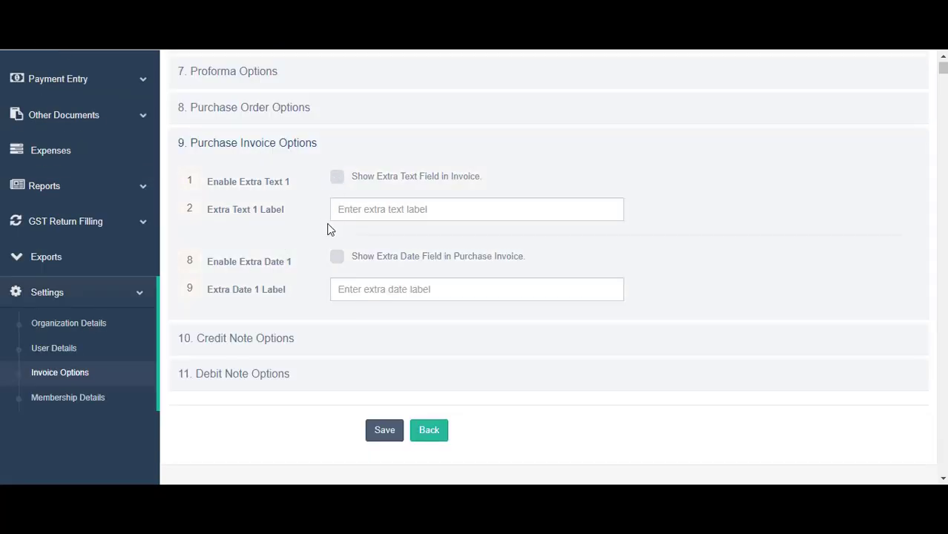
click(339, 181)
click(366, 211)
click(338, 181)
Expand the 10. Credit Note Options section
drag(213, 187, 302, 191)
scroll(327, 230, down, 1)
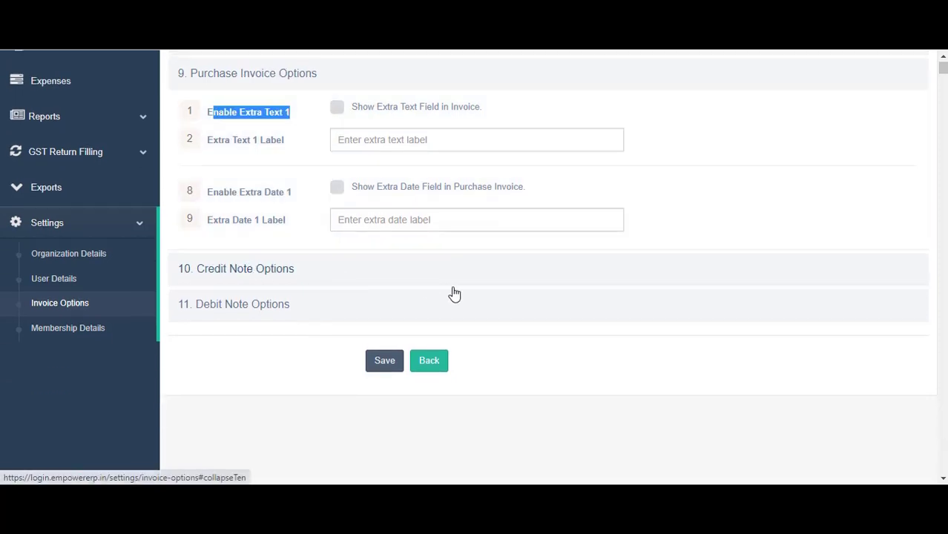
scroll(430, 292, down, 1)
click(266, 202)
scroll(354, 263, up, 3)
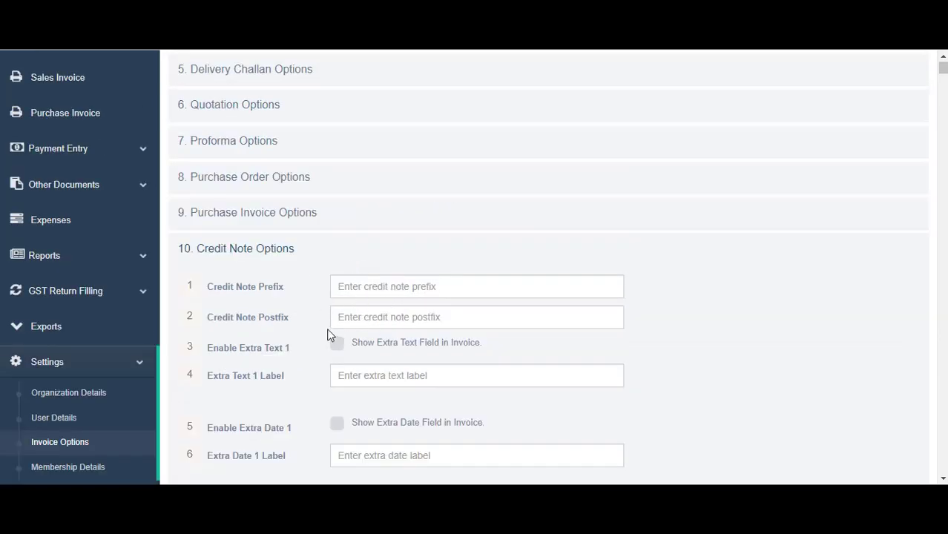
Fill Credit Note Terms with placeholder text
scroll(333, 319, down, 1)
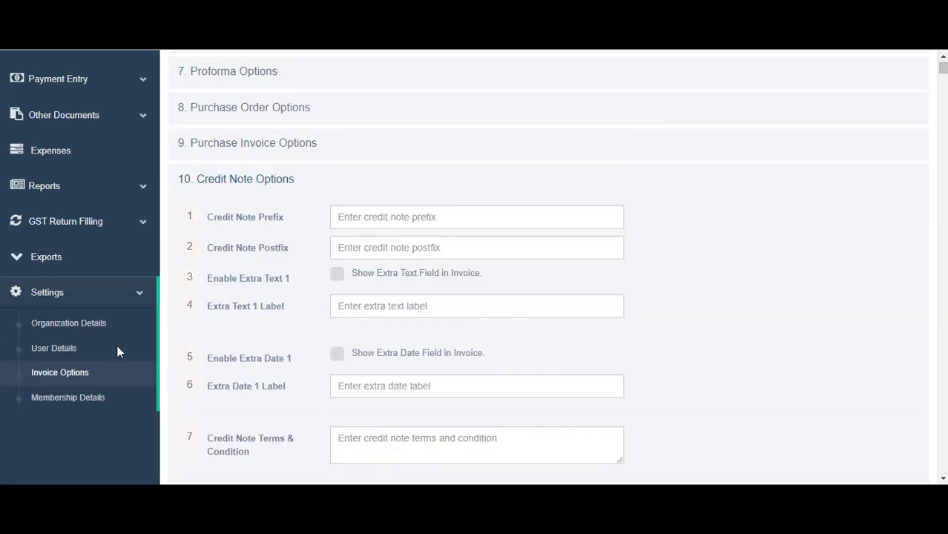
scroll(304, 277, down, 1)
scroll(355, 356, down, 1)
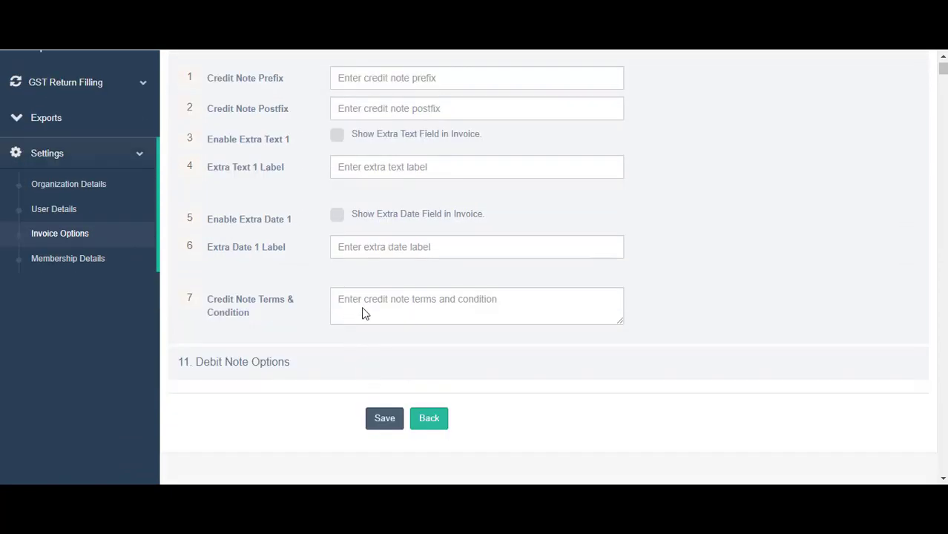
click(364, 310)
text(Yoiwul2kHW,K)
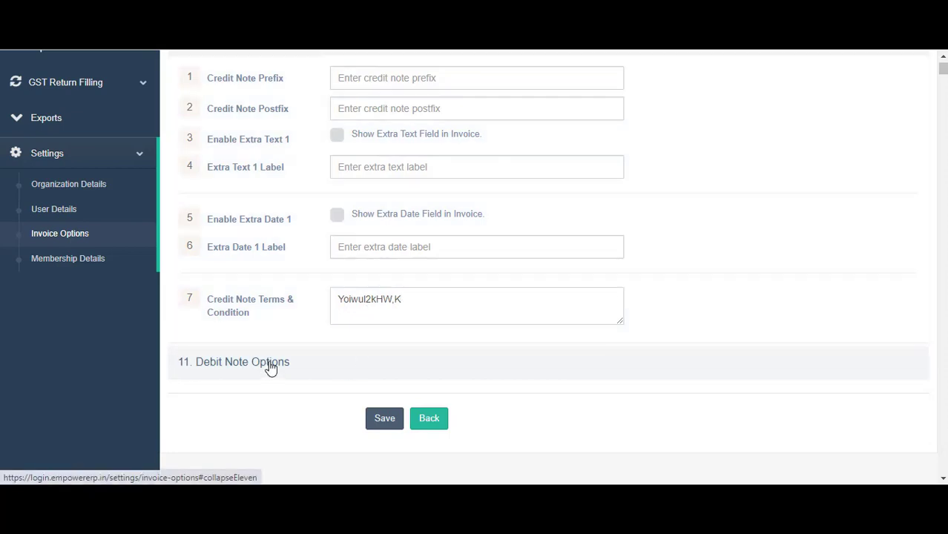
Fill Debit Note Terms with placeholder text and save all invoice options
click(271, 362)
scroll(389, 332, down, 1)
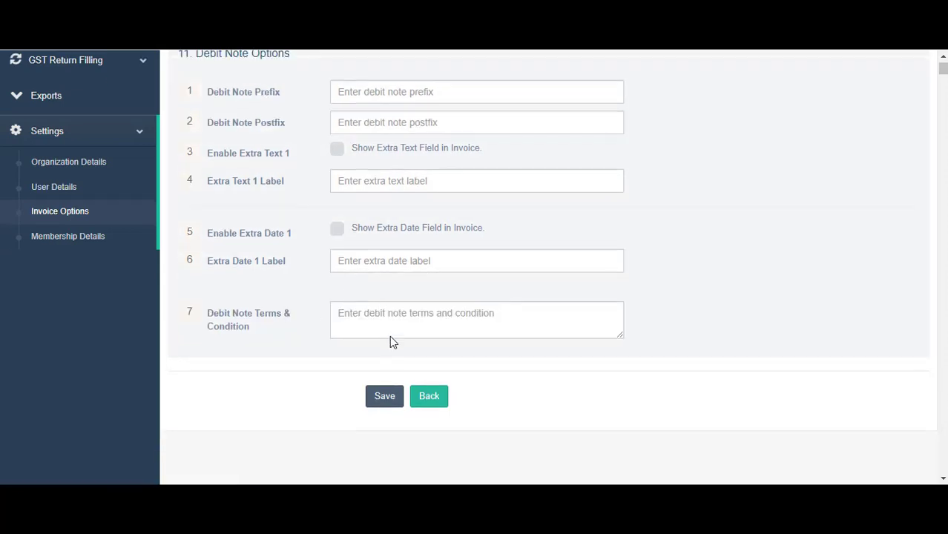
scroll(400, 335, up, 1)
click(416, 341)
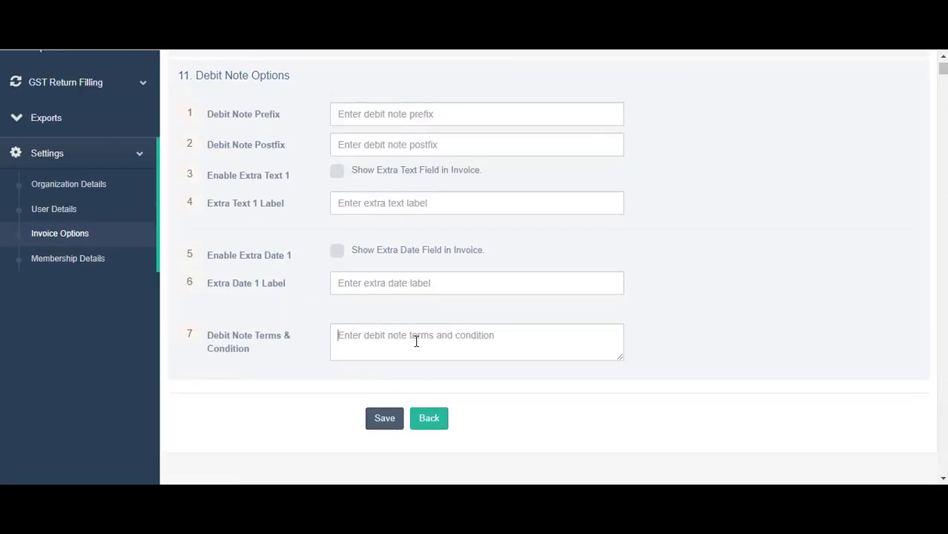
text(lgjhDVJHMw)
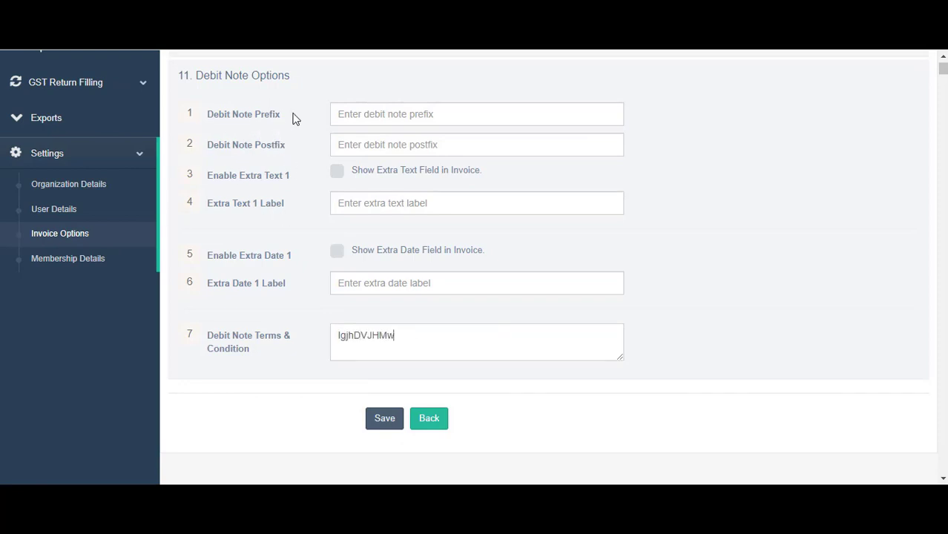
drag(239, 115, 248, 115)
click(384, 417)
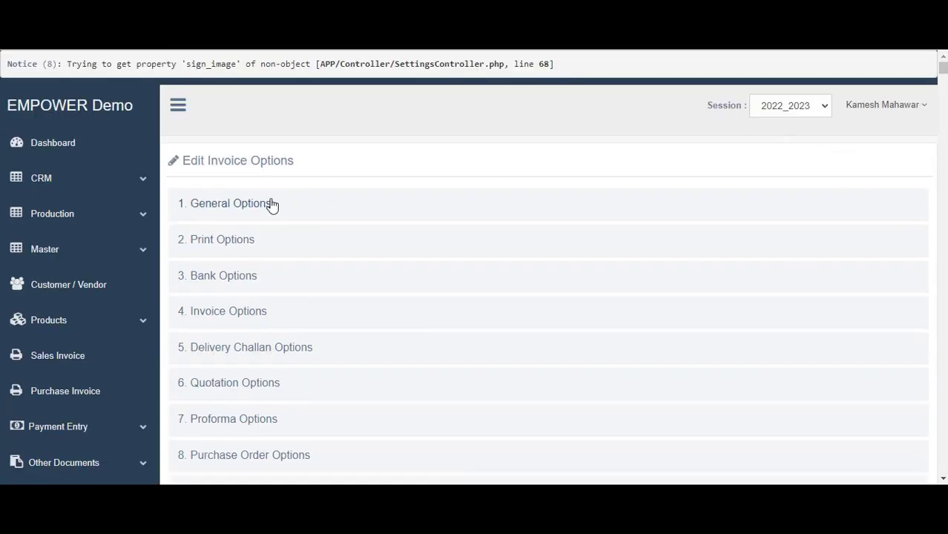
Open Settings > Membership Details and confirm the account is valid till 23-Oct-2022
scroll(280, 265, down, 3)
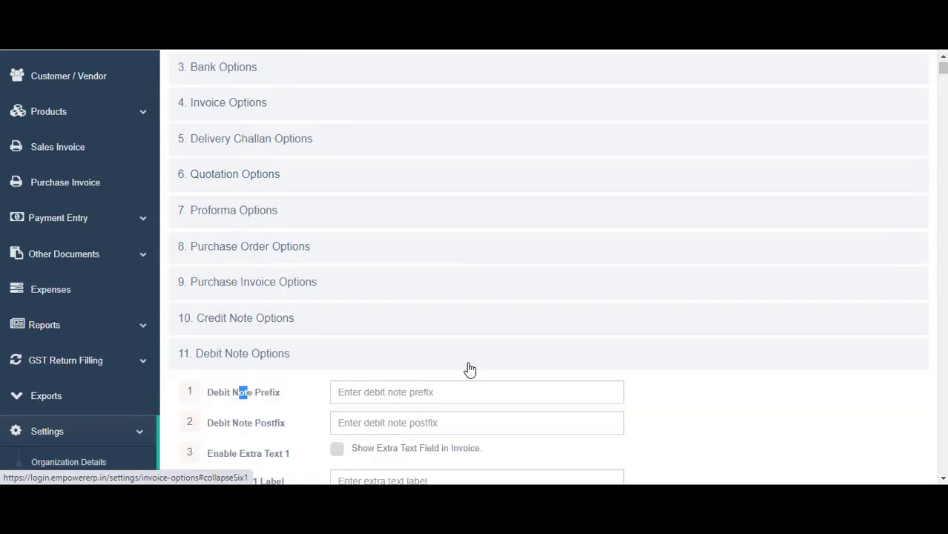
scroll(422, 442, down, 5)
click(384, 473)
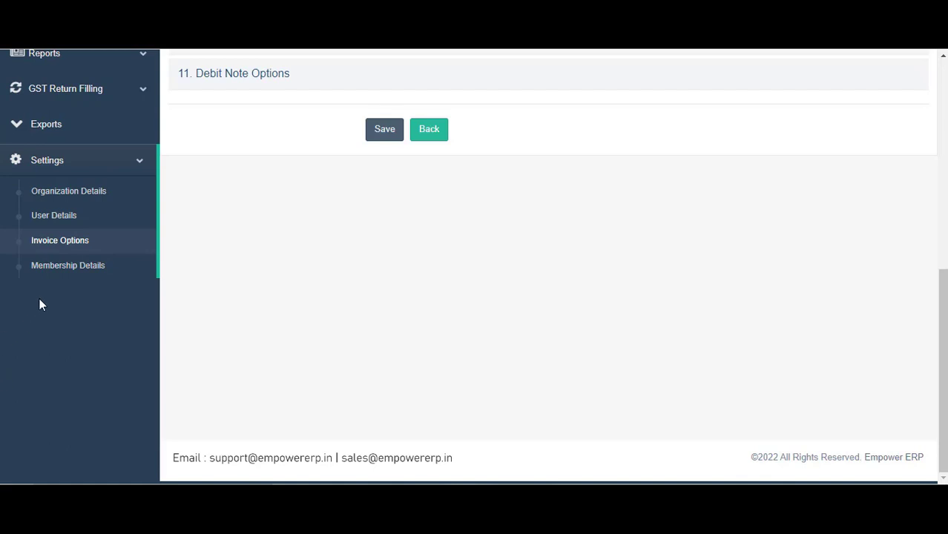
scroll(55, 281, up, 1)
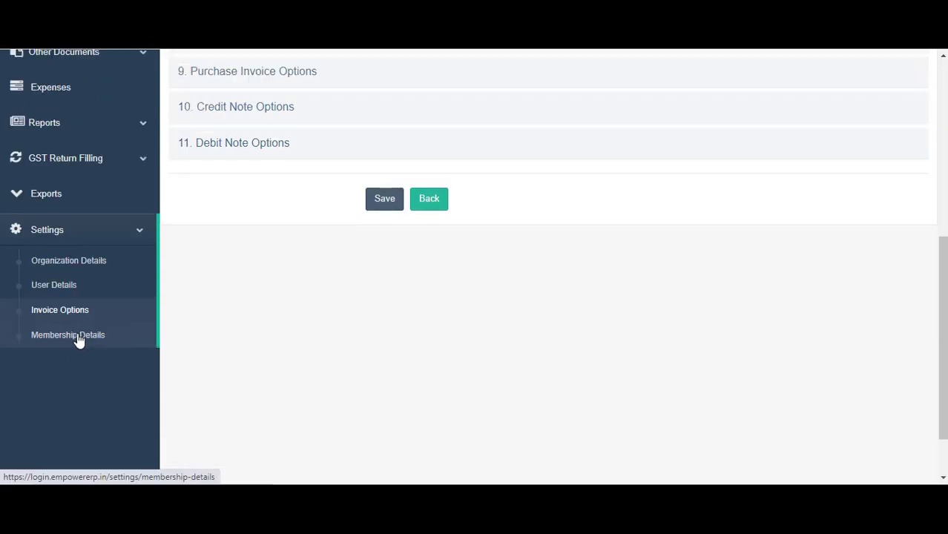
click(79, 340)
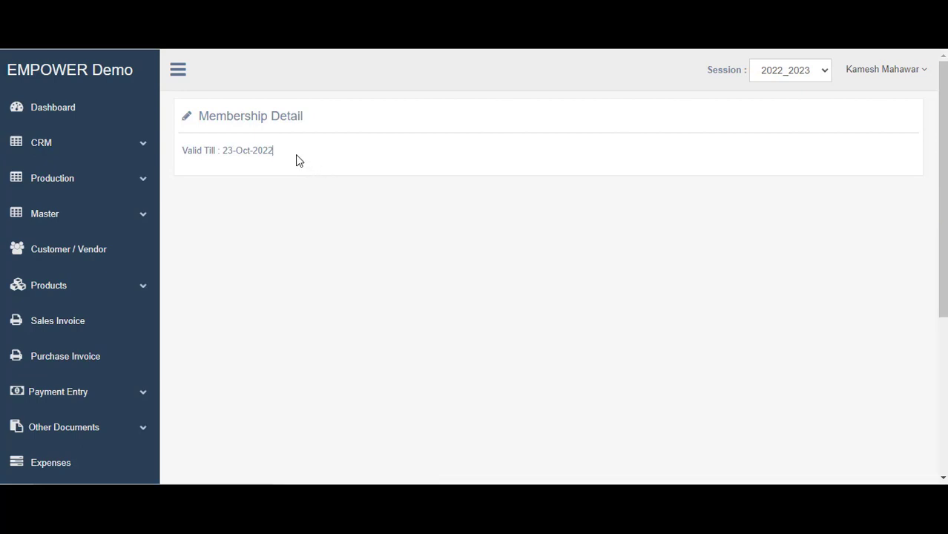
drag(297, 156, 190, 158)
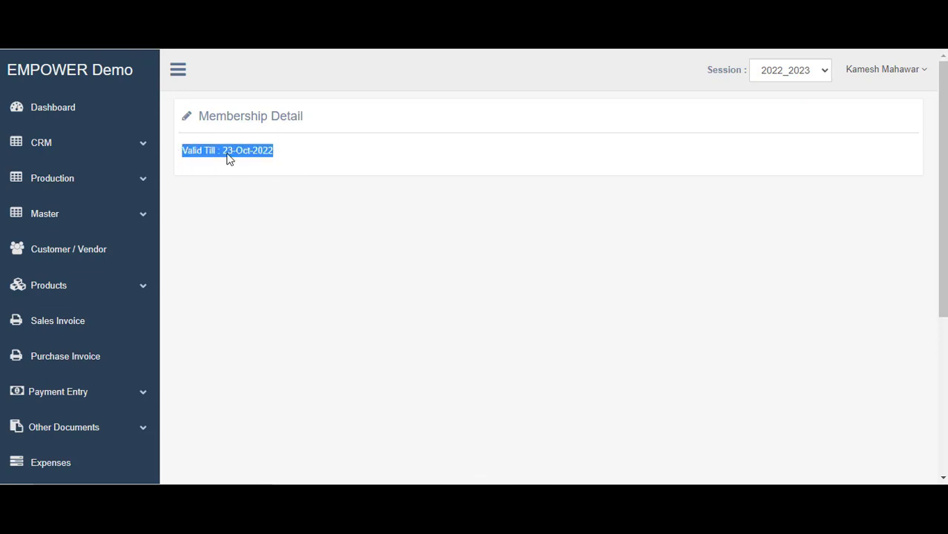
click(287, 158)
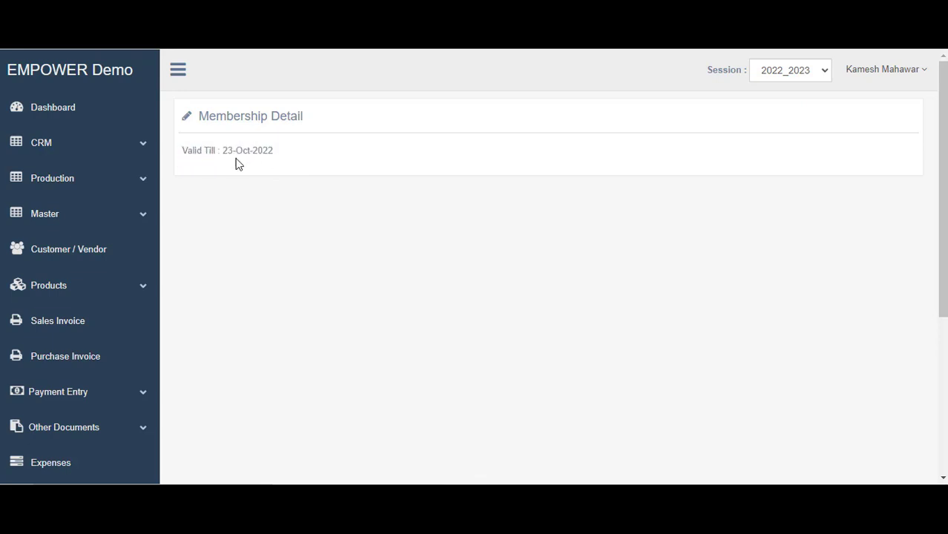
drag(222, 150, 286, 156)
click(539, 289)
scroll(102, 335, down, 5)
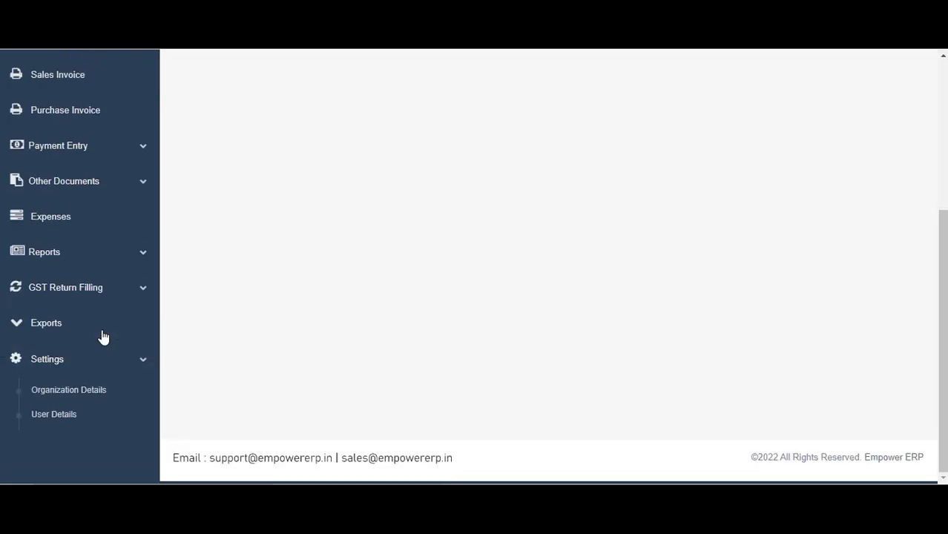
scroll(110, 377, up, 5)
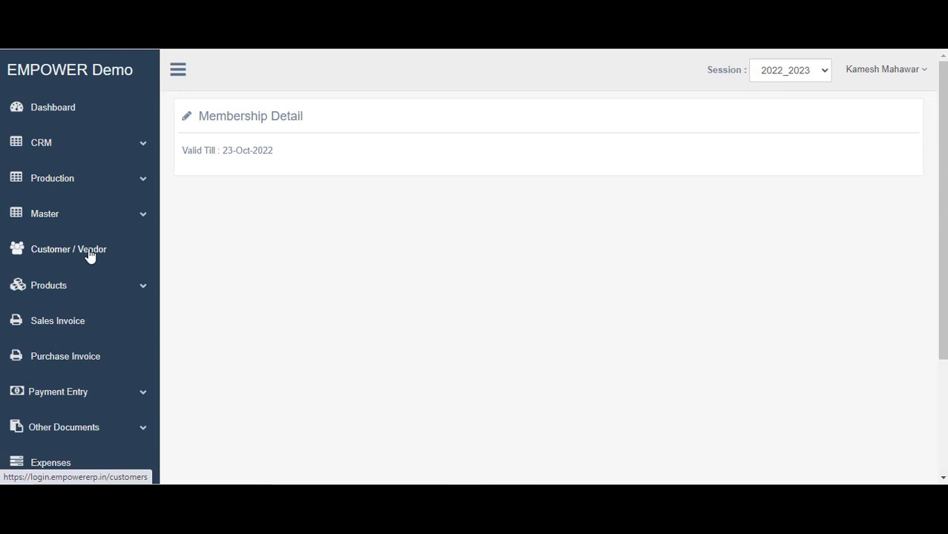
Expand Master in the sidebar and open the Customer Group list
scroll(89, 255, down, 1)
click(44, 144)
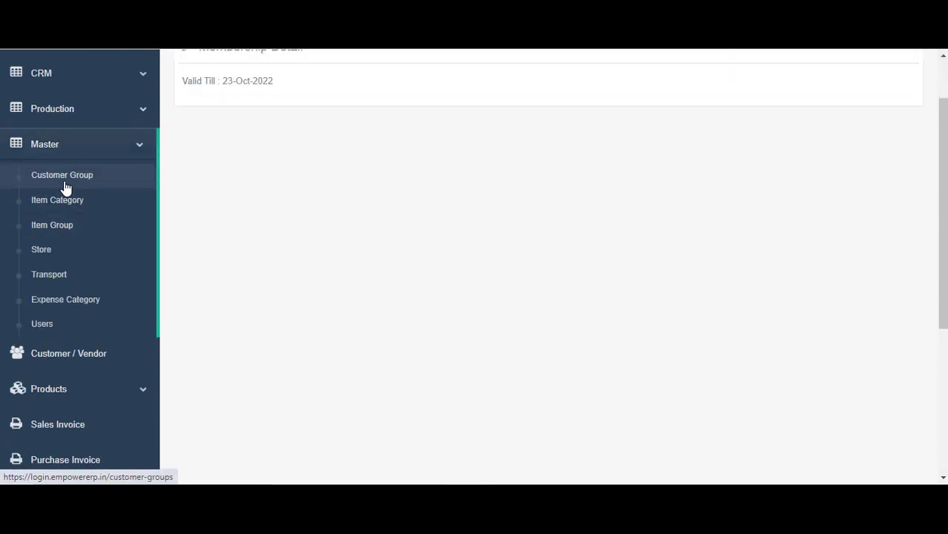
click(66, 187)
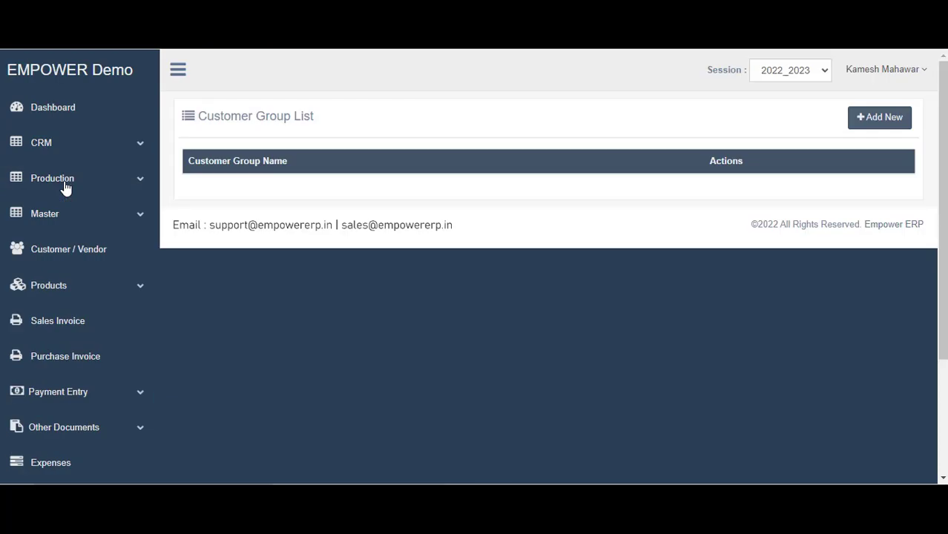
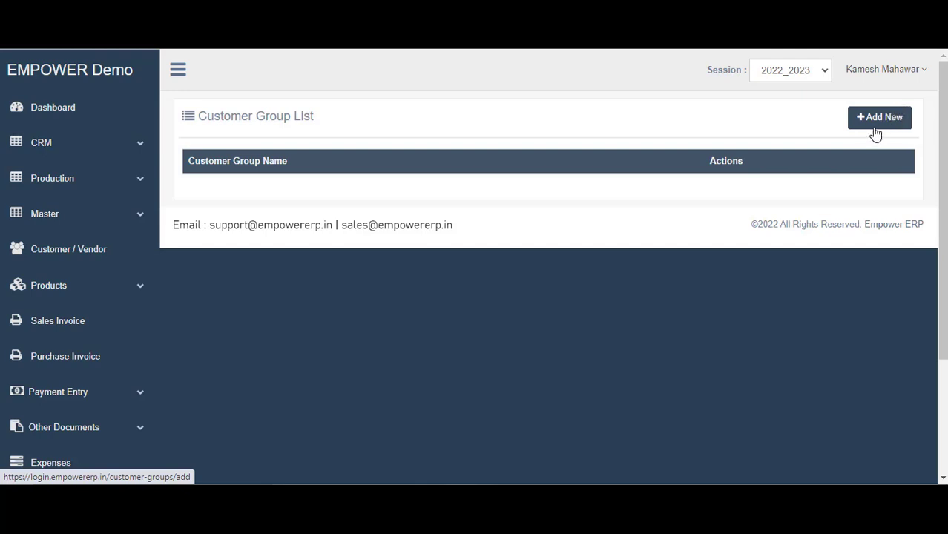
Add and save a customer group named Electrical Retail Shop
click(879, 119)
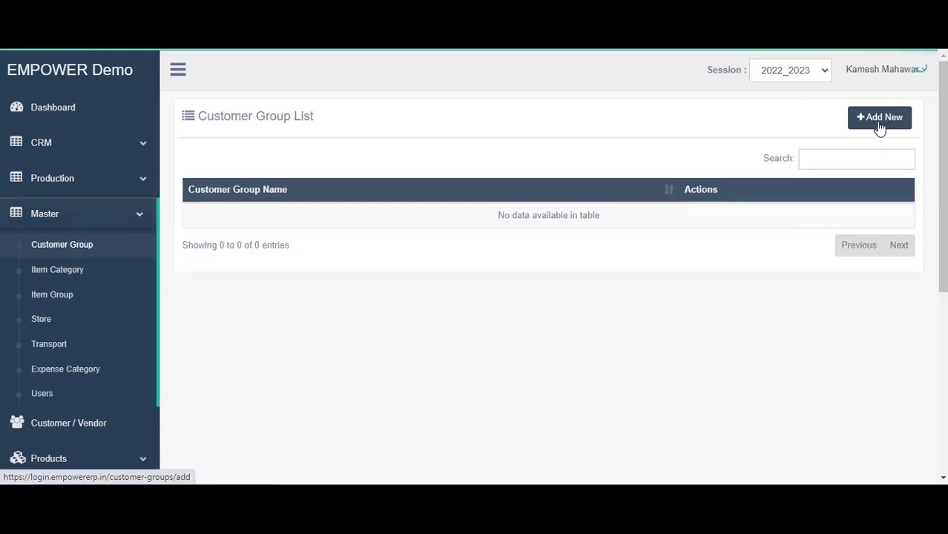
click(879, 118)
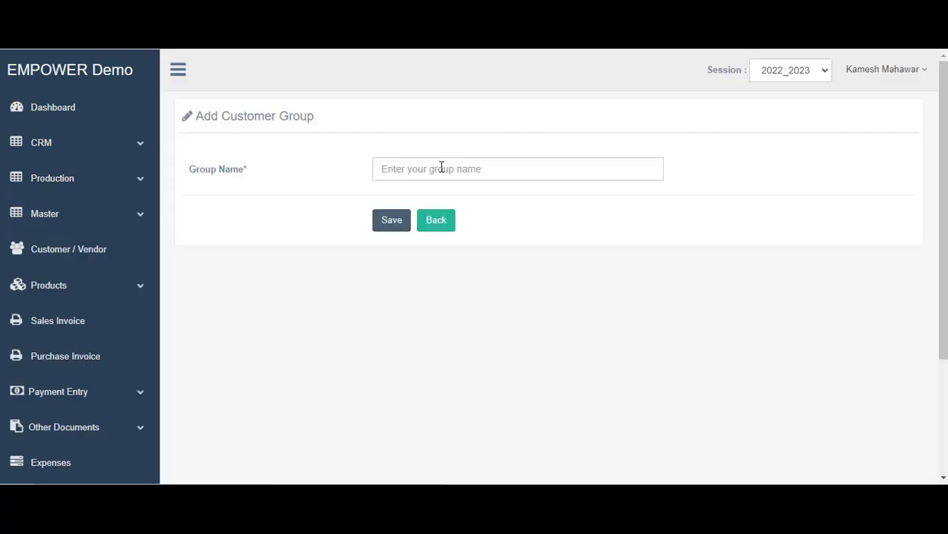
click(441, 169)
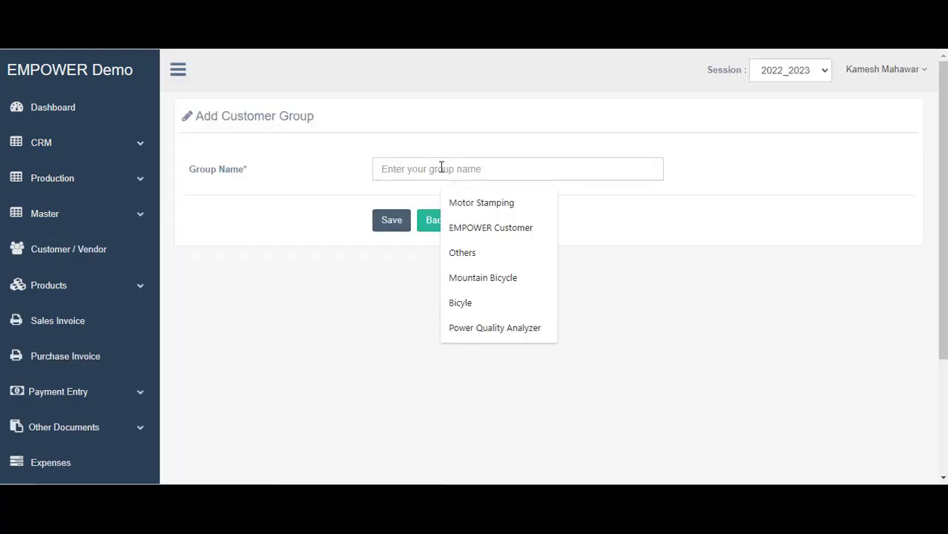
text(Electr)
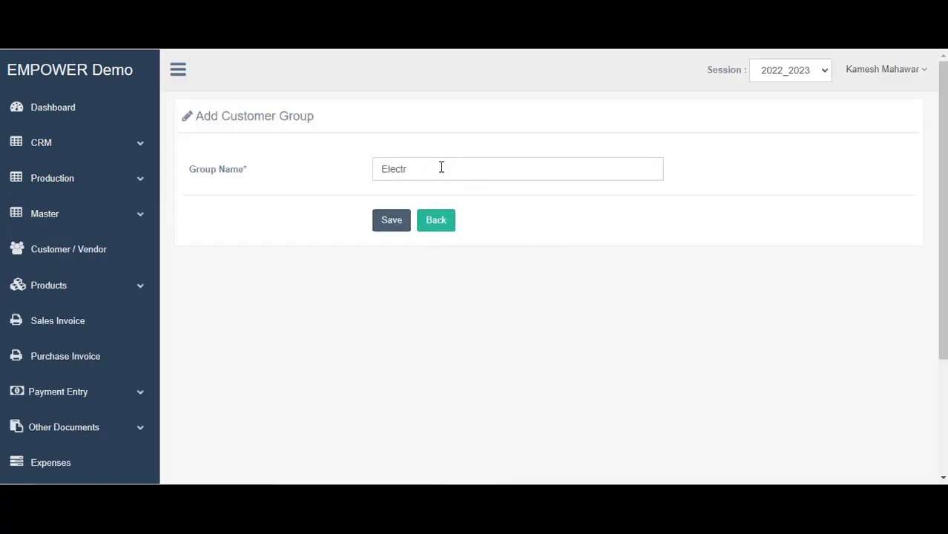
text(ical Retail Shop)
key(ctrl+a)
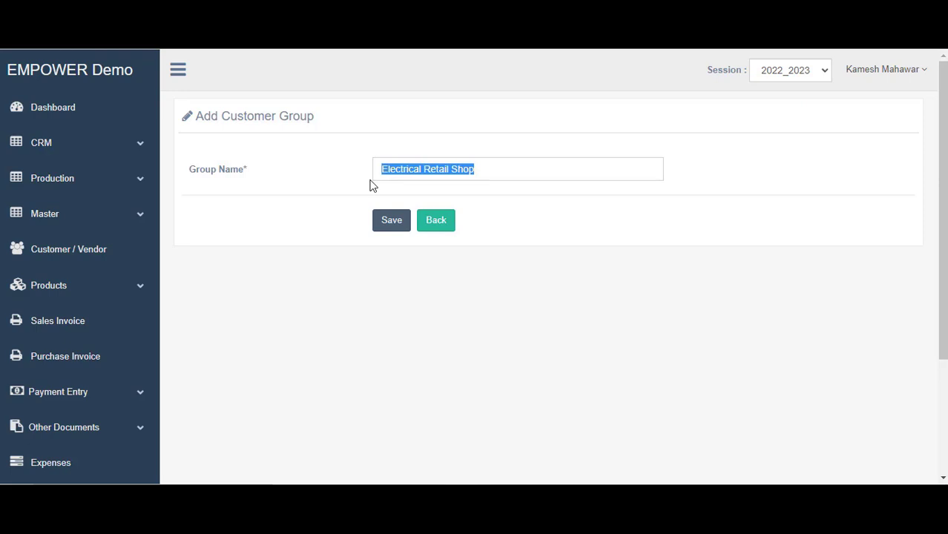
click(393, 223)
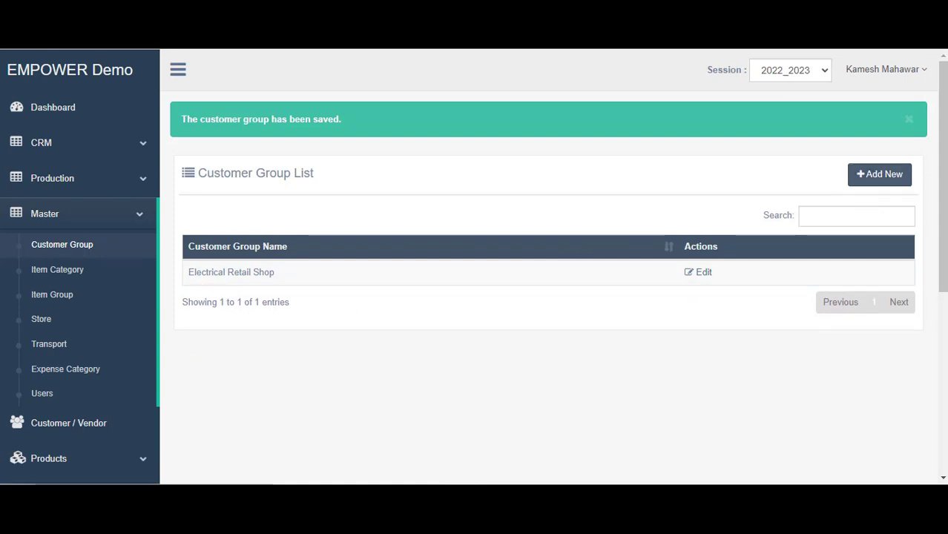
Check the Customer Group List for the new Electrical Retail Shop entry, searching 'ele'
drag(272, 281, 194, 274)
click(839, 216)
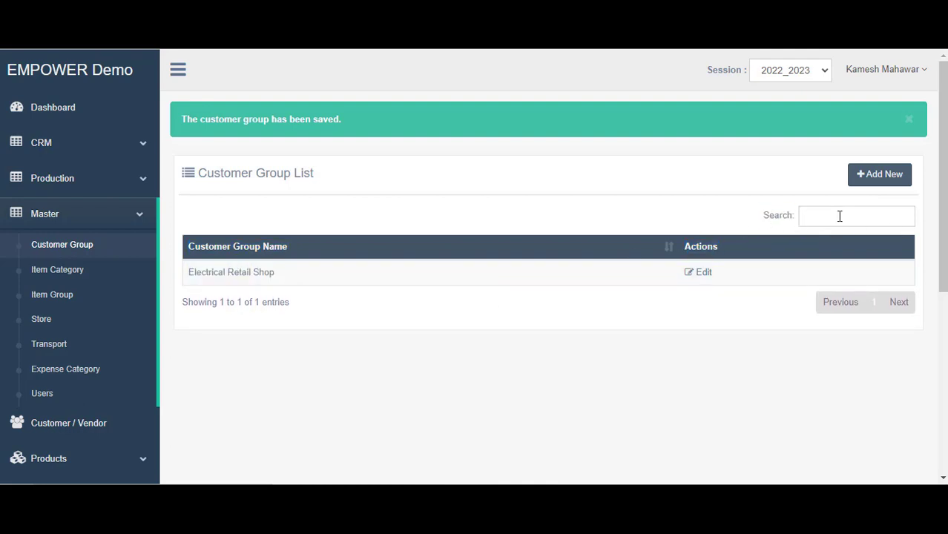
text(ele)
key(BackSpace)
key(BackSpace)
key(BackSpace)
scroll(91, 250, down, 2)
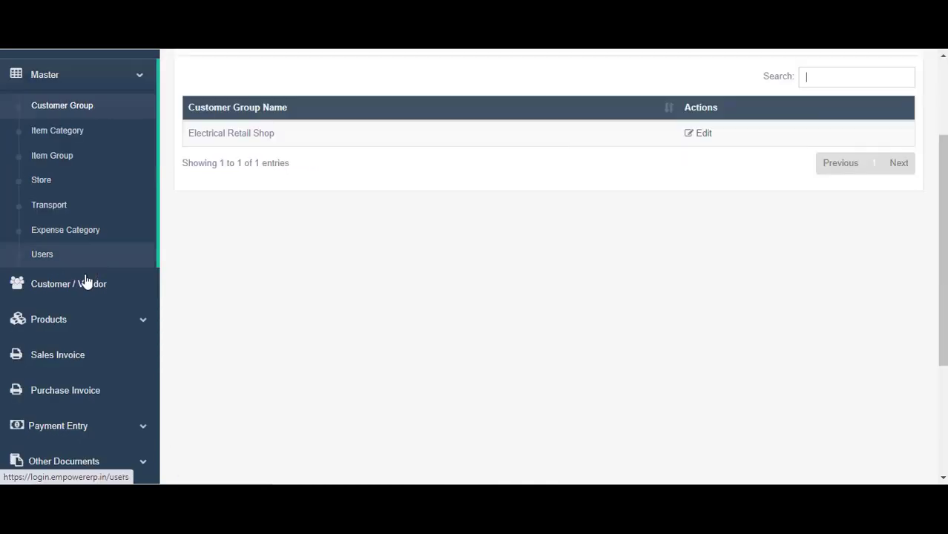
Search the Customer / Vendor list by customer group Electrical Retail Shop, which finds no customers
click(81, 284)
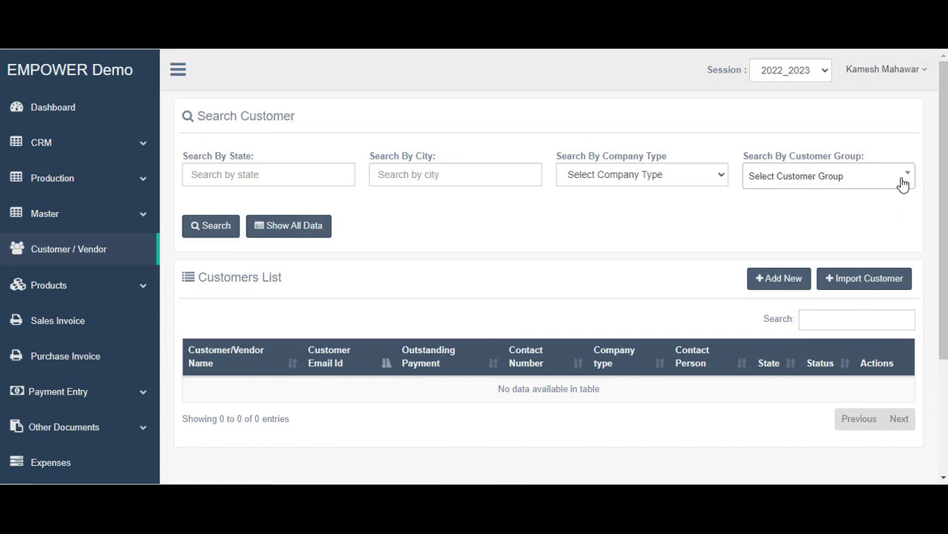
click(819, 185)
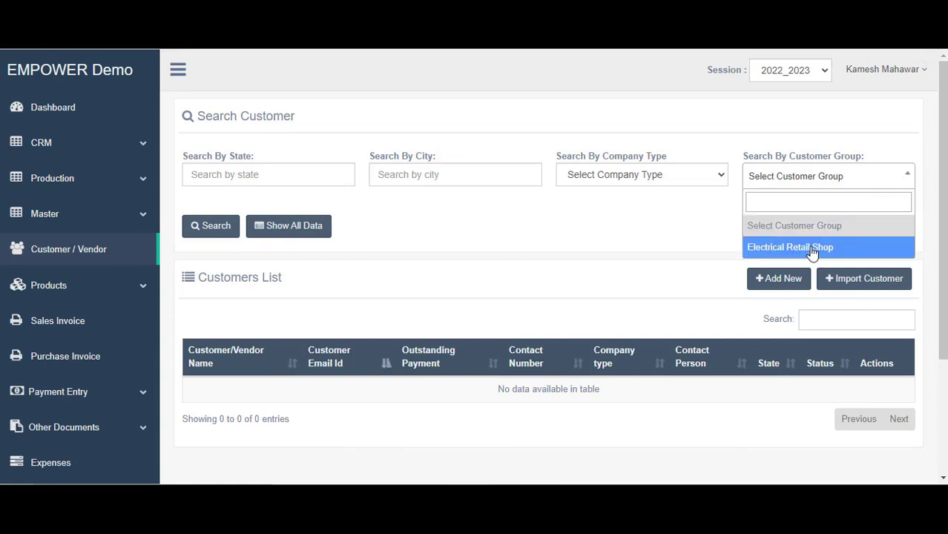
click(812, 252)
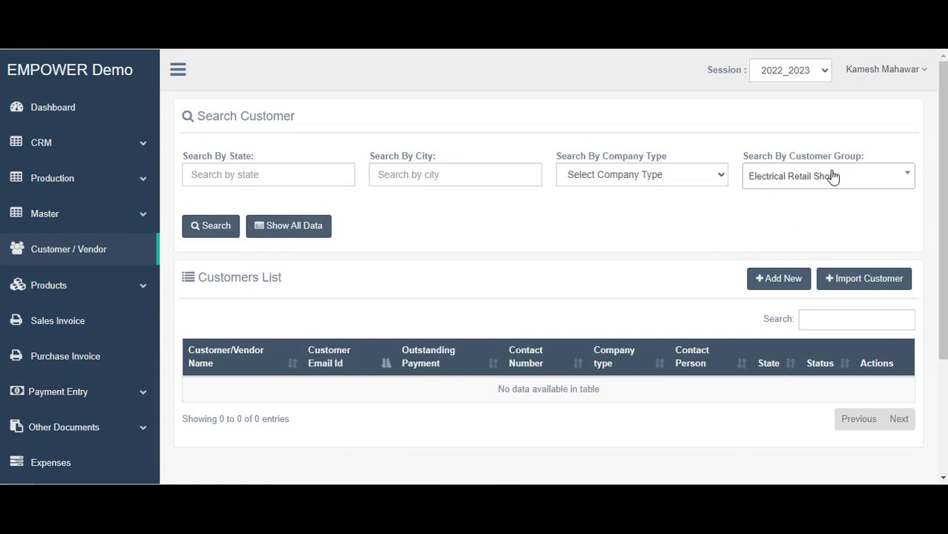
click(883, 184)
click(627, 253)
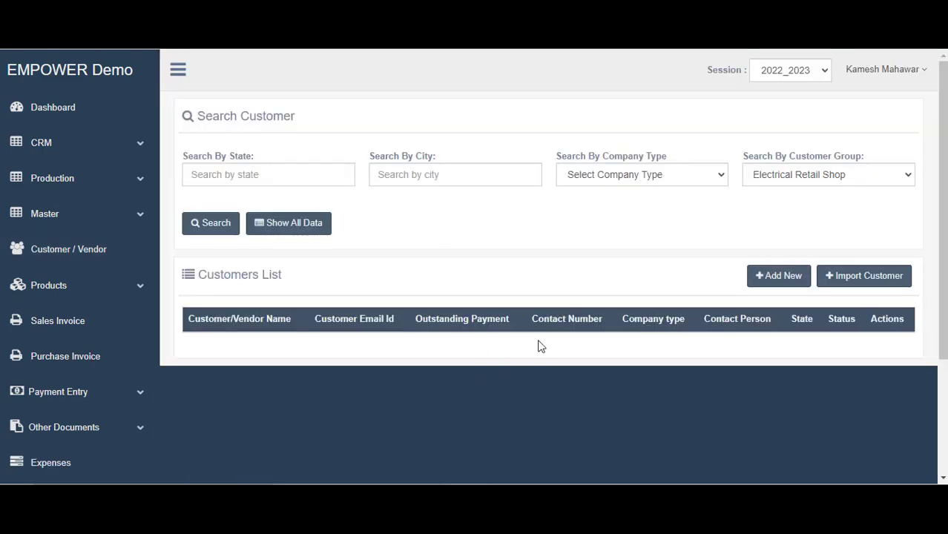
click(67, 213)
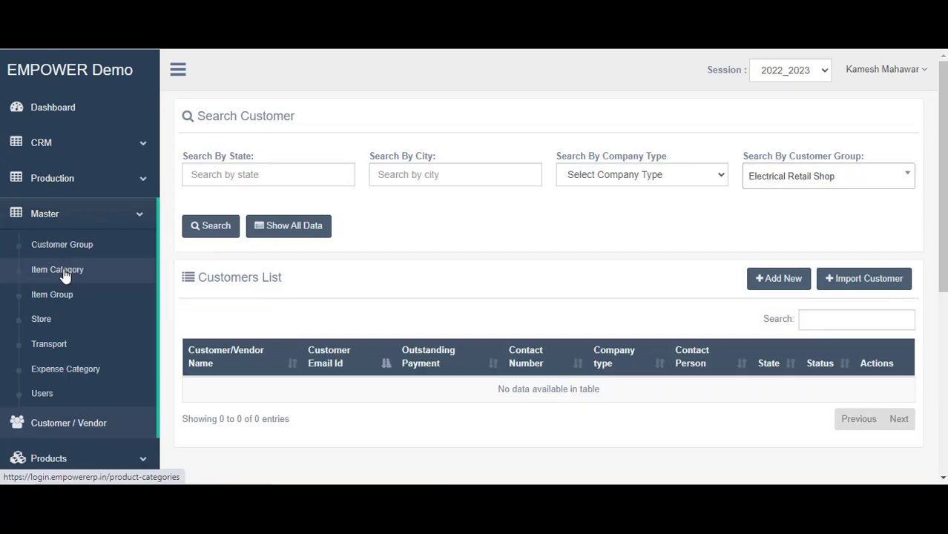
Add and save the item category Light
click(64, 272)
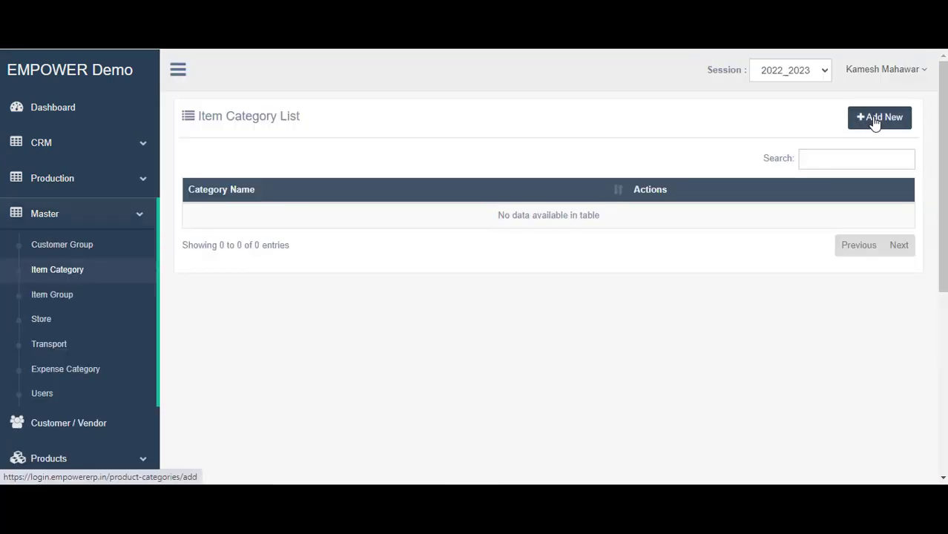
click(875, 119)
click(414, 169)
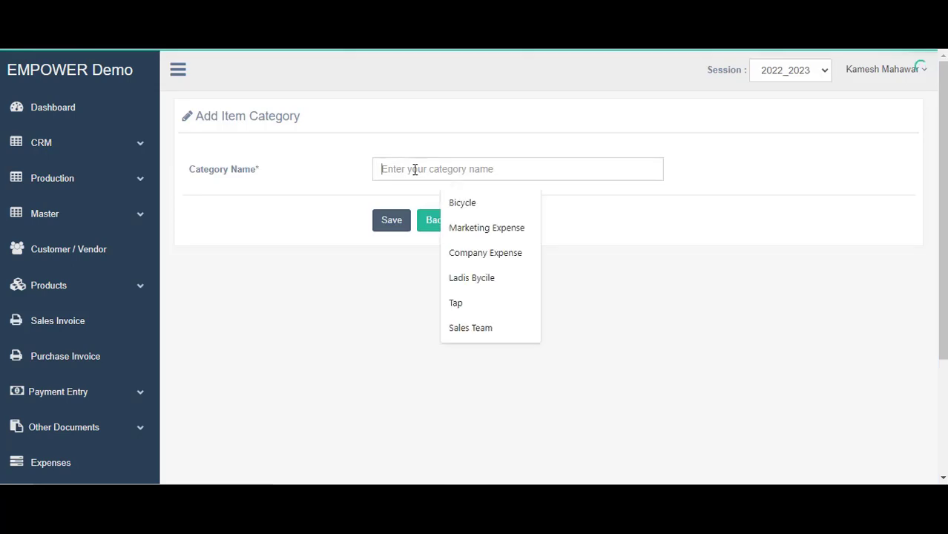
text(Li)
text(ght)
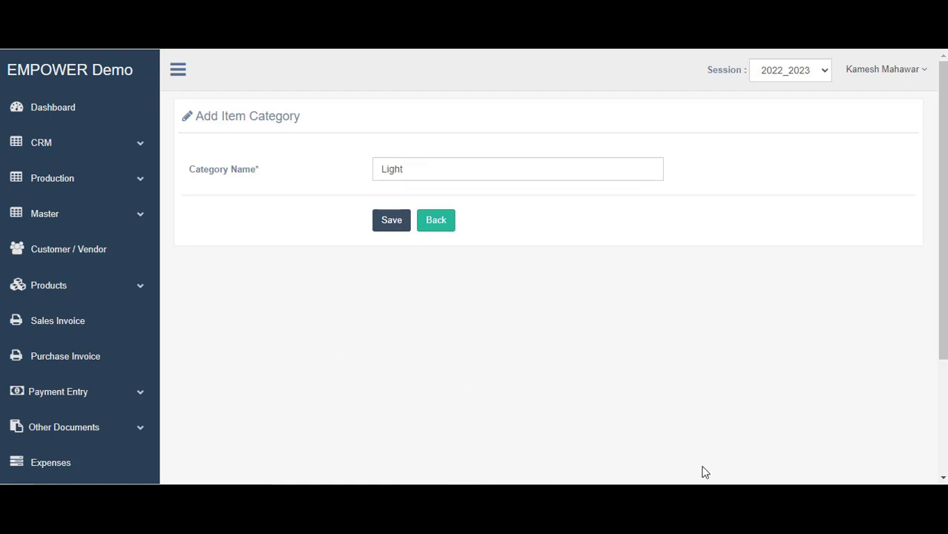
key(Return)
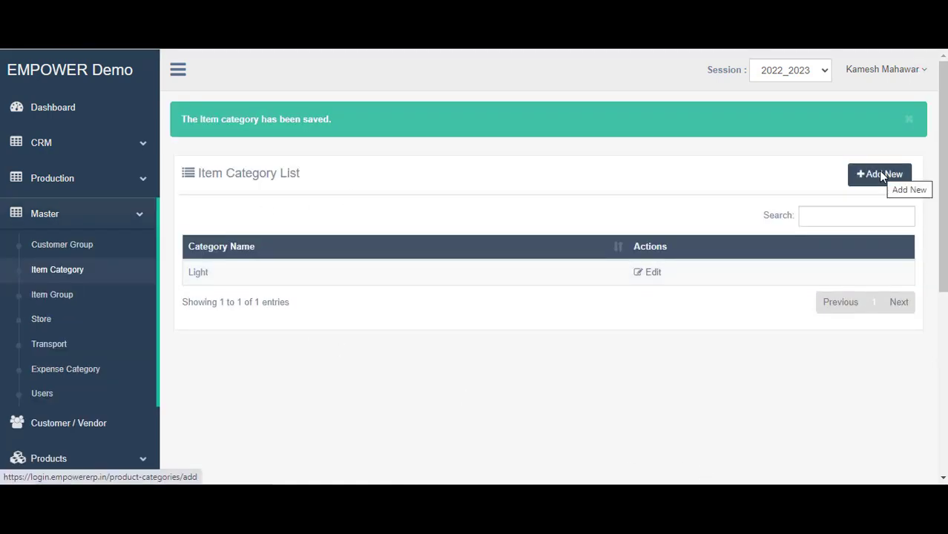
Add and save a second item category, Fan
click(881, 175)
click(402, 172)
text(Fan)
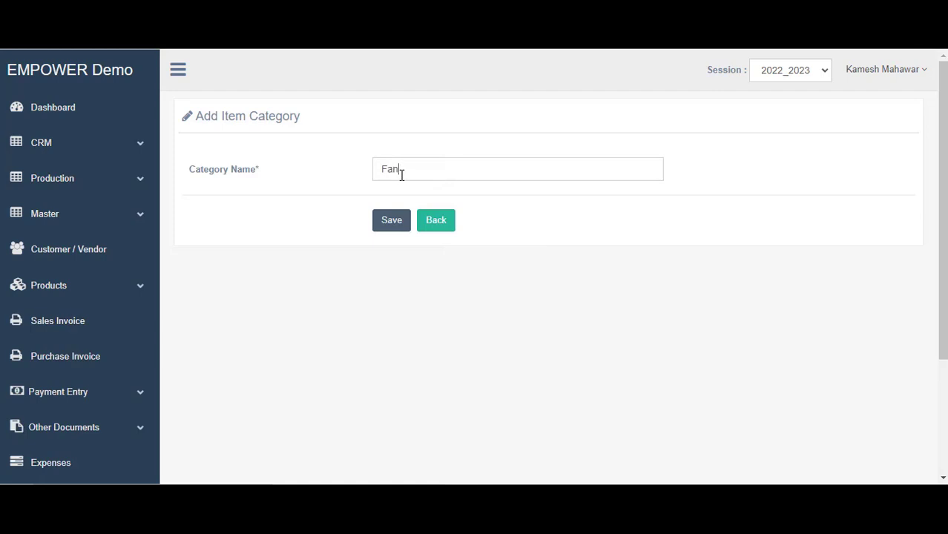
click(394, 220)
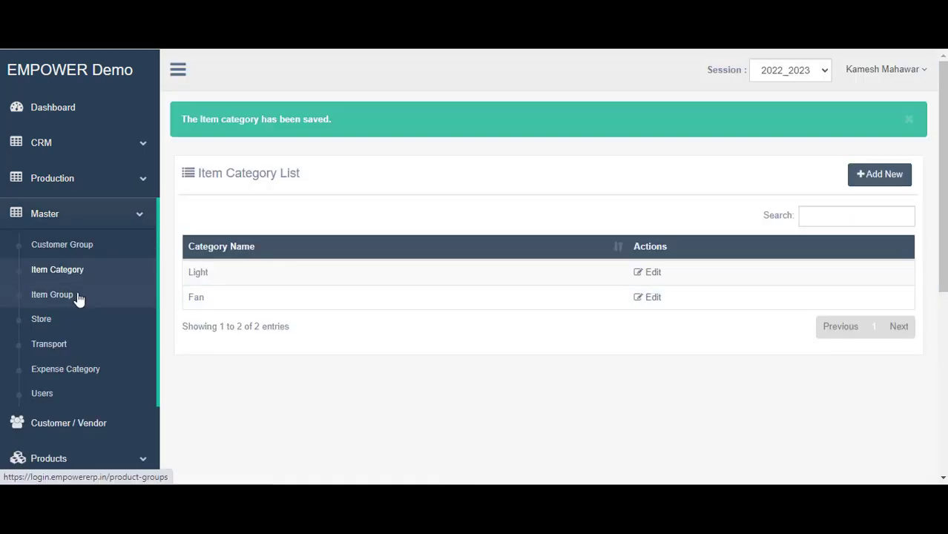
click(79, 298)
Add and save the item group Celling Fan
click(890, 119)
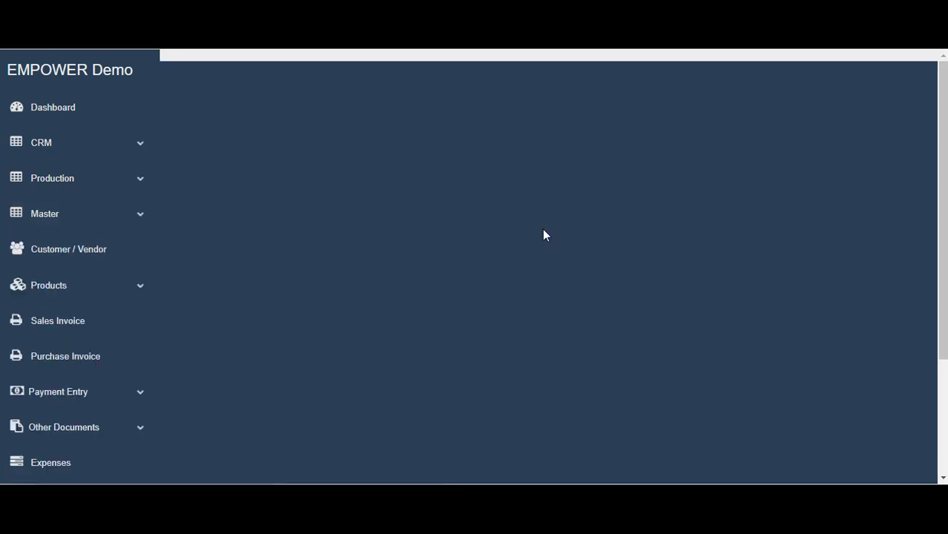
click(404, 177)
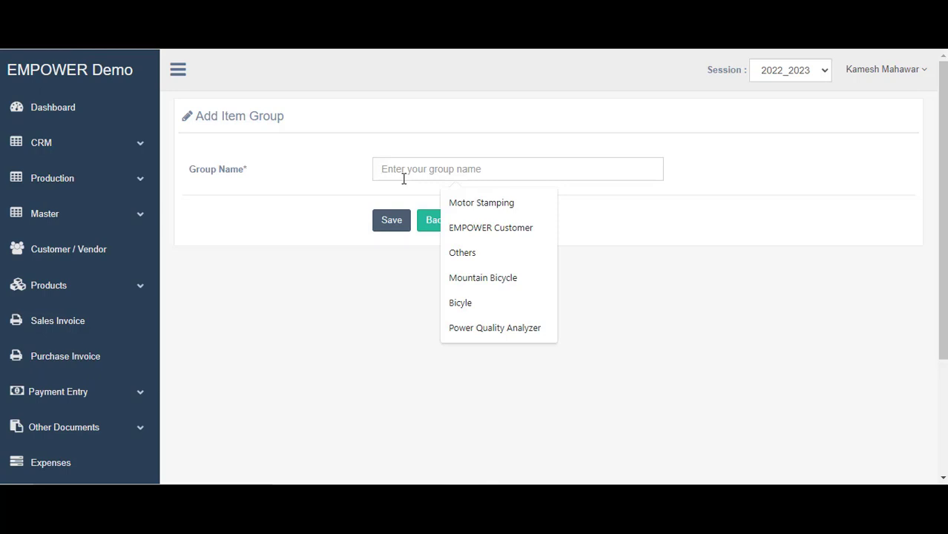
text(Celling Fan)
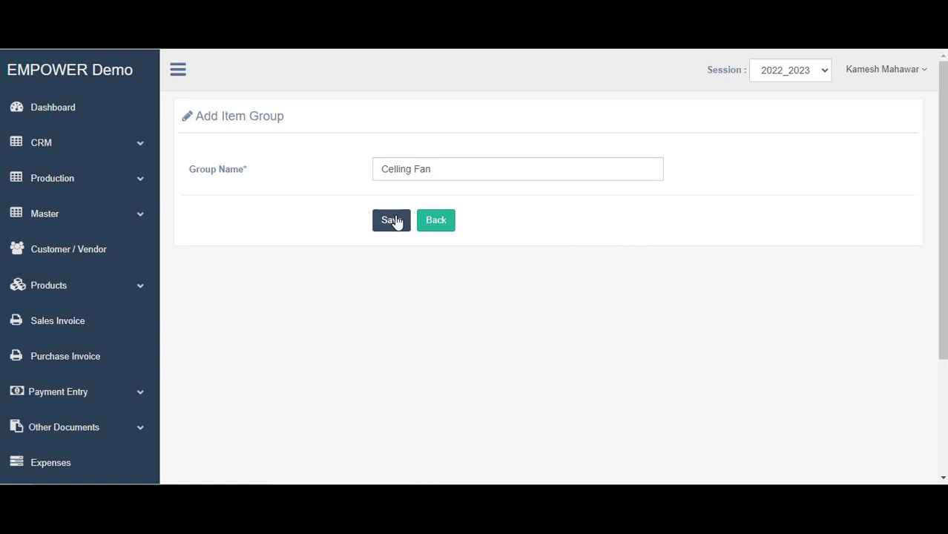
click(394, 220)
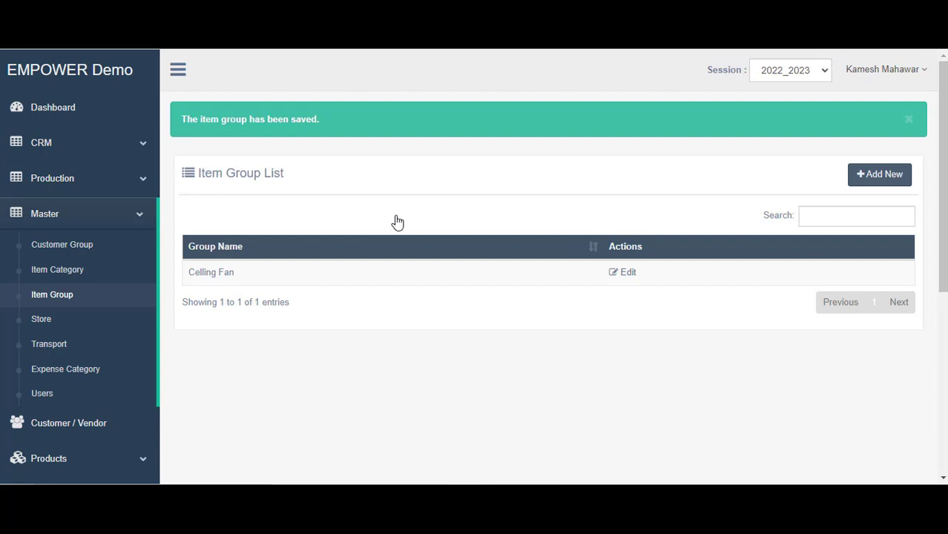
Add and save a second item group, Tubelight
click(887, 174)
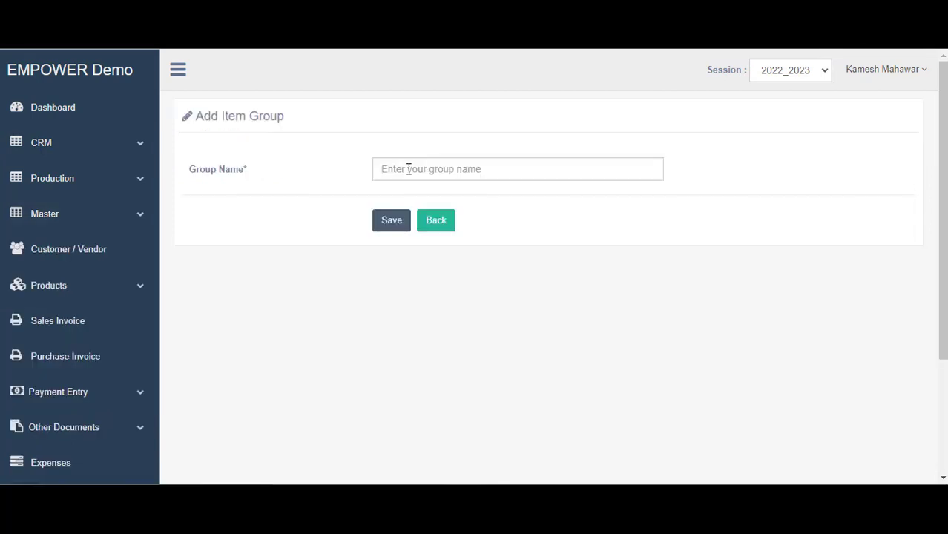
click(408, 169)
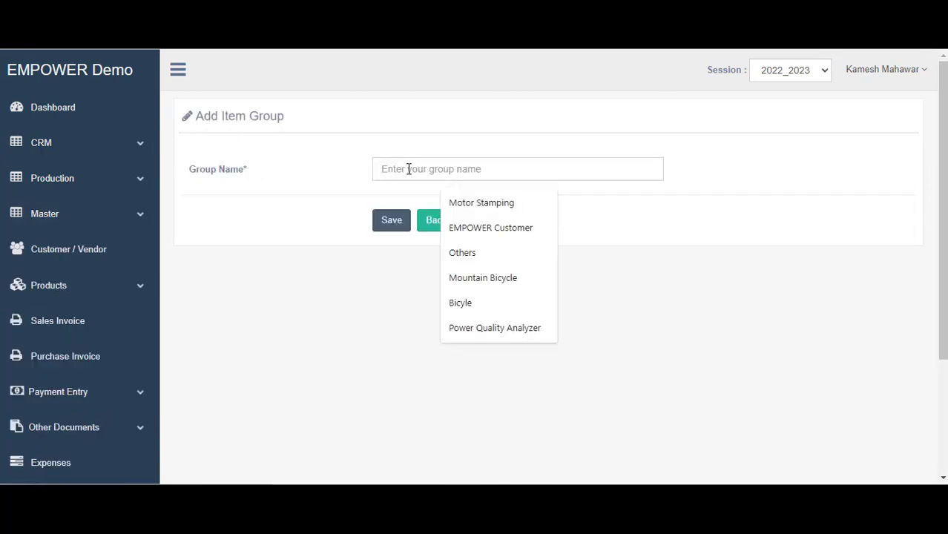
text(Tube)
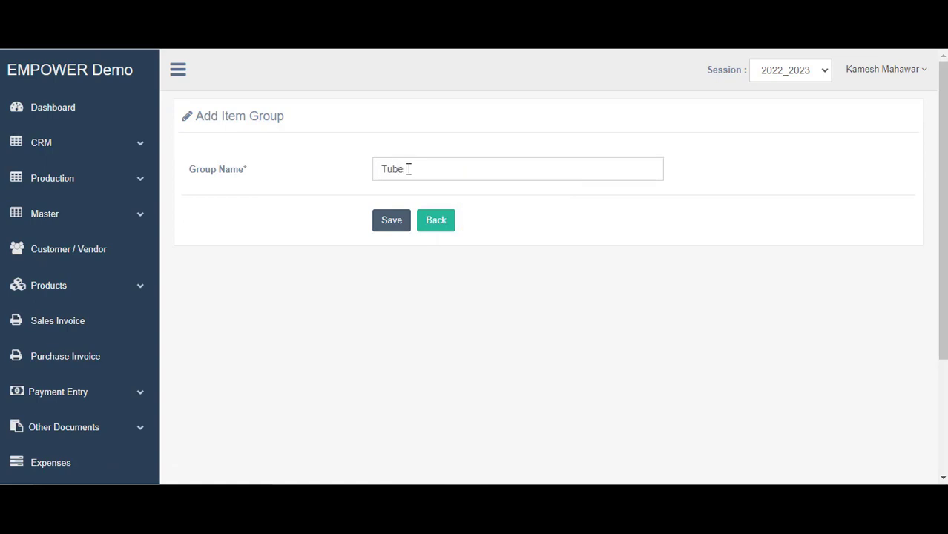
text(light)
click(395, 219)
scroll(40, 255, down, 1)
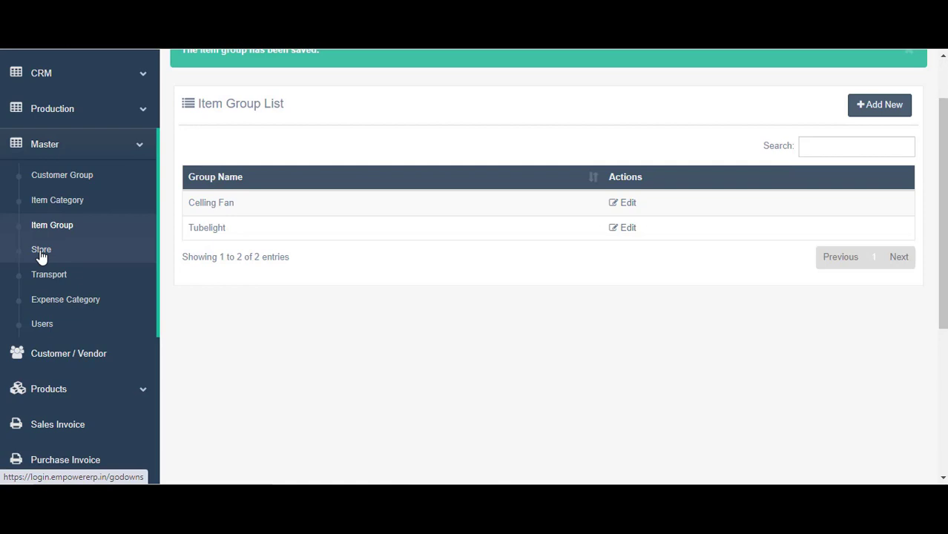
Create the store Ahmedabad Warehouse alongside the existing common store
click(41, 253)
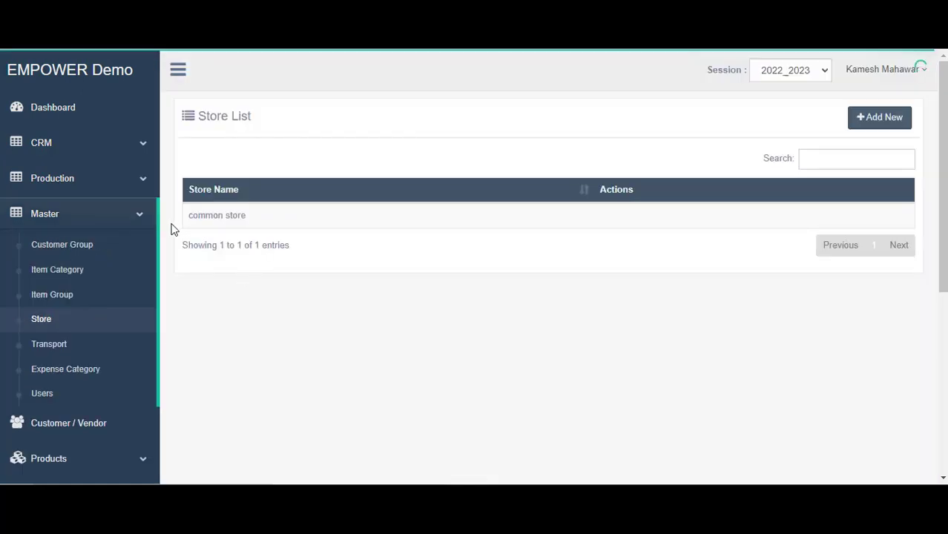
triple_click(171, 229)
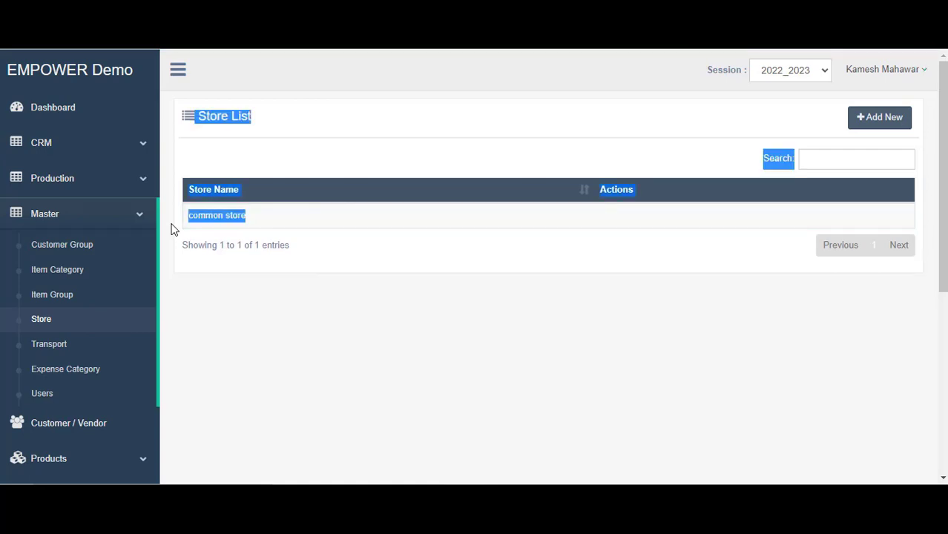
click(546, 244)
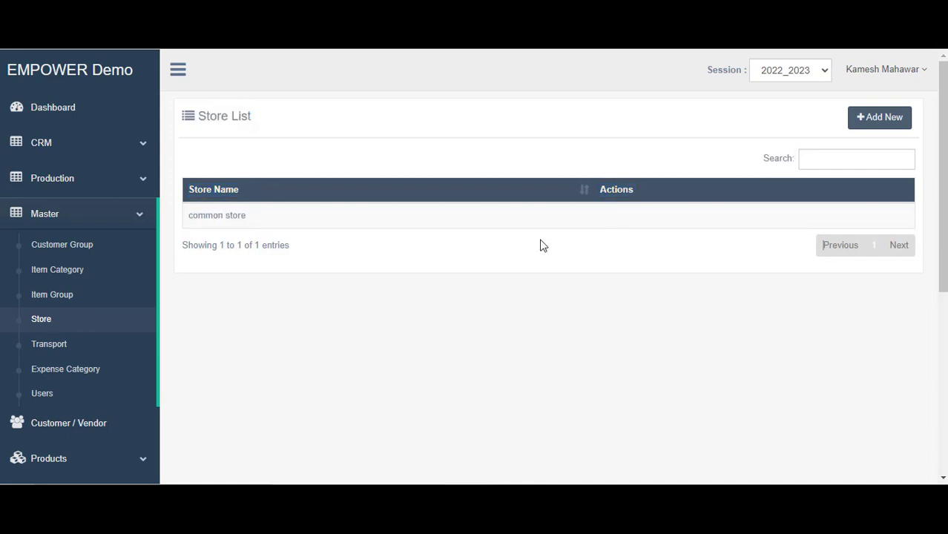
click(897, 118)
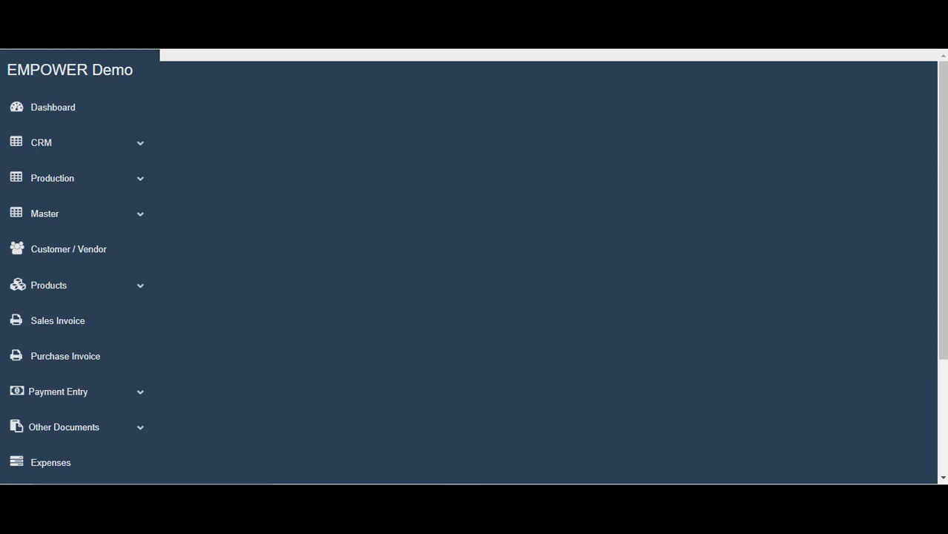
click(445, 175)
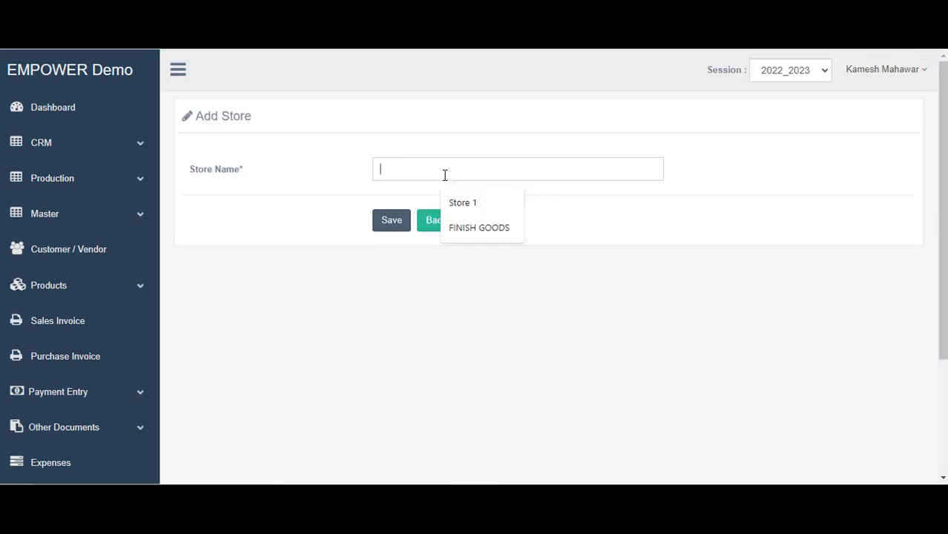
text(Ahmedaba)
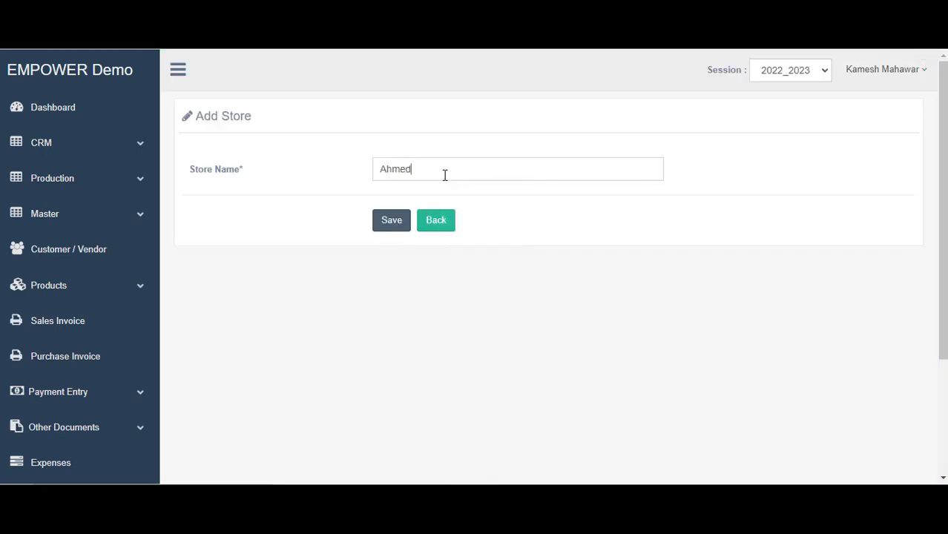
text(d Warehouse)
click(394, 221)
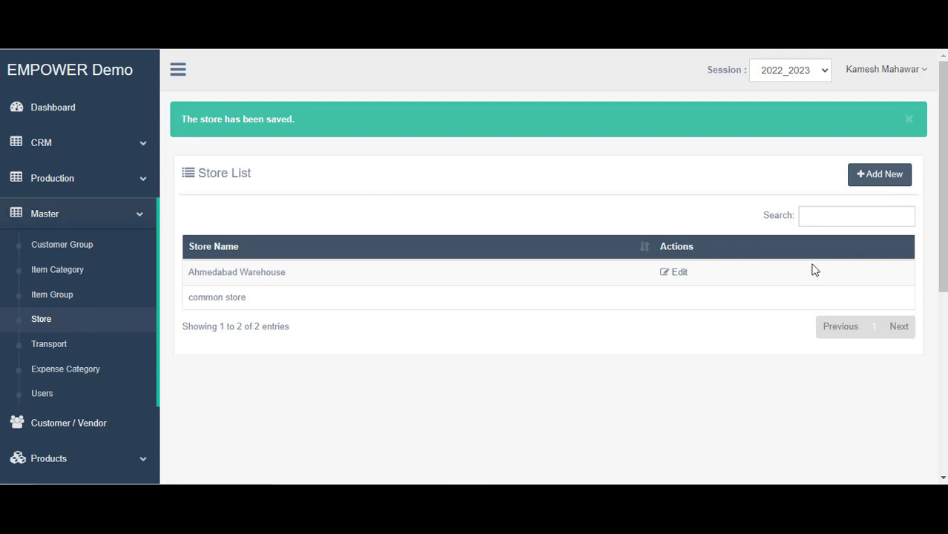
click(49, 344)
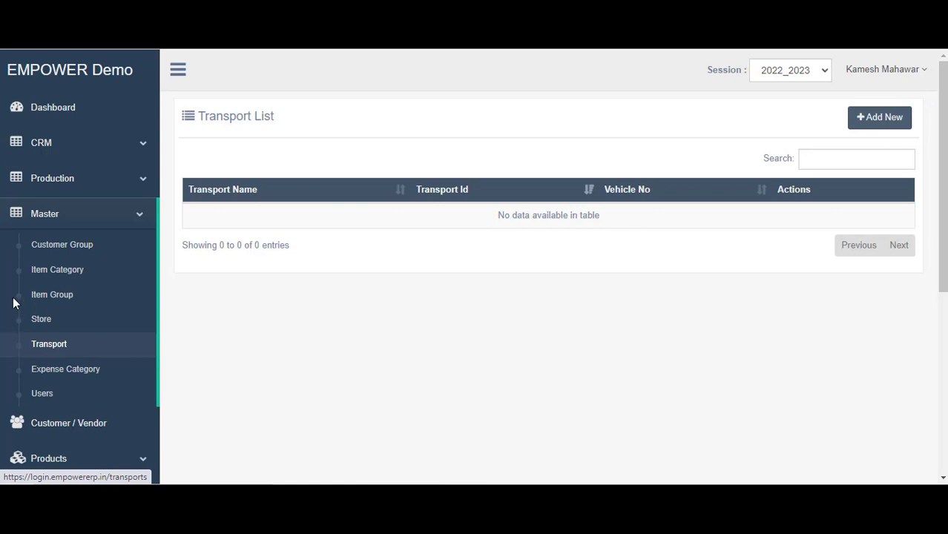
Start a new transport from the empty Transport List, then switch to File Explorer
click(882, 119)
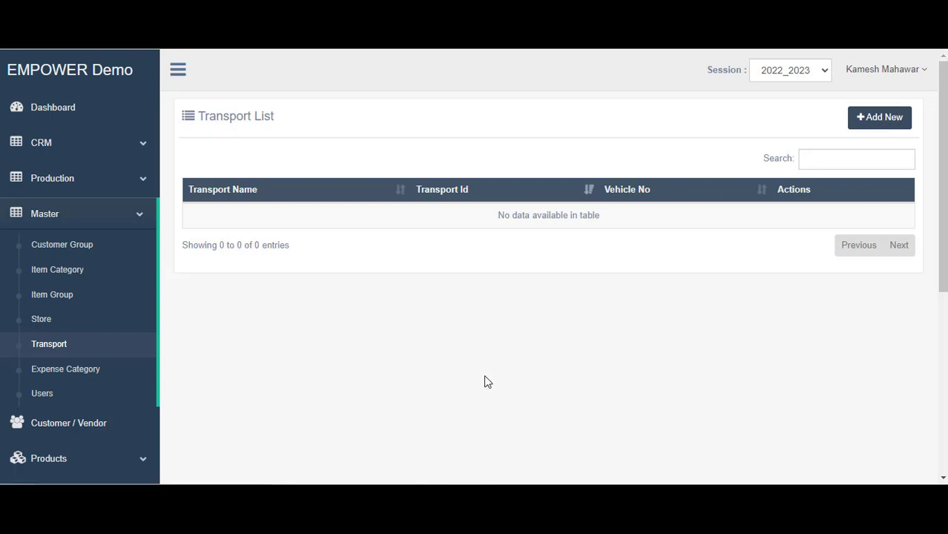
key(alt+Tab)
Open the TransportMaster notes in Notepad, then return to the blank Add Transport form
click(598, 349)
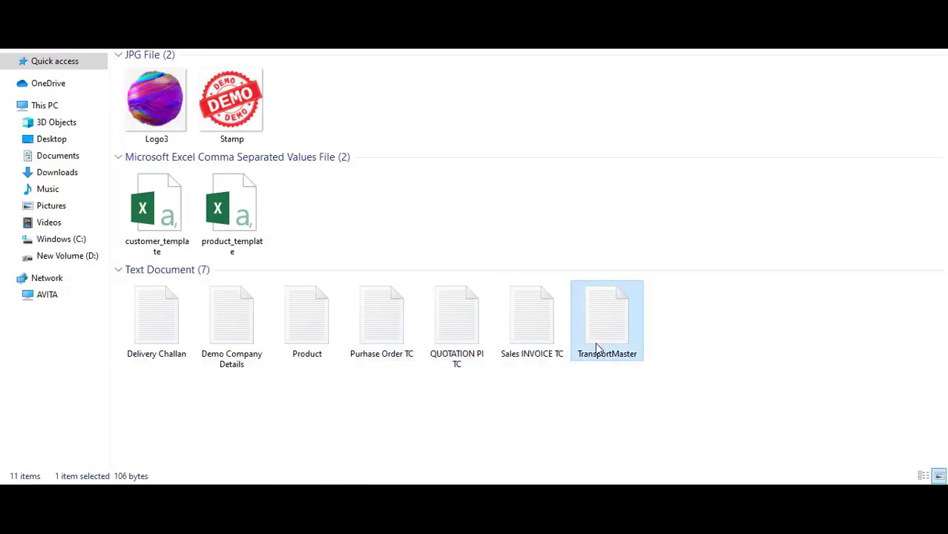
double_click(598, 348)
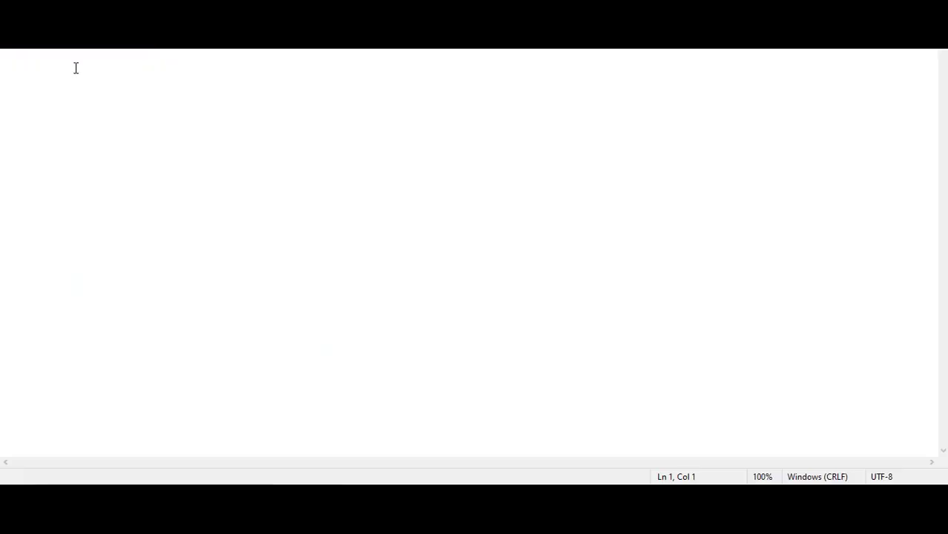
click(178, 63)
key(alt+Tab)
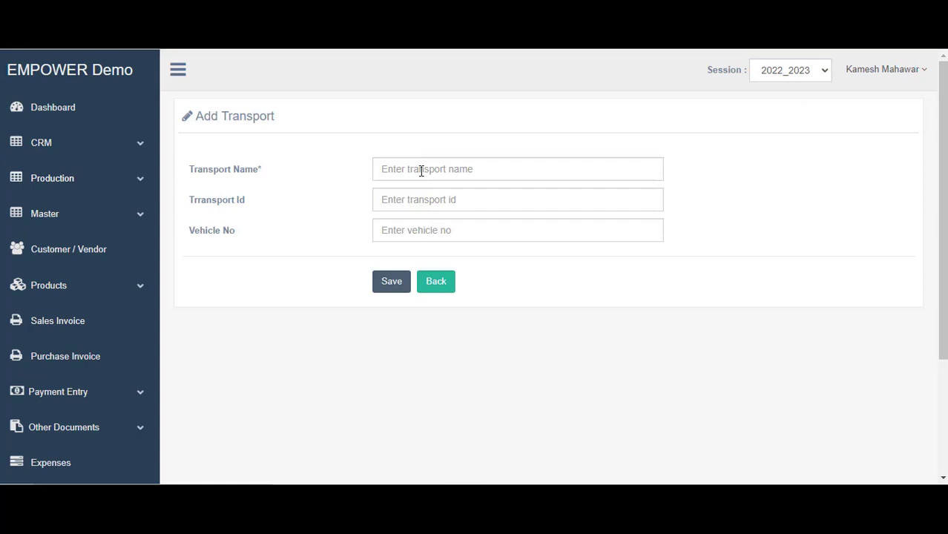
click(422, 171)
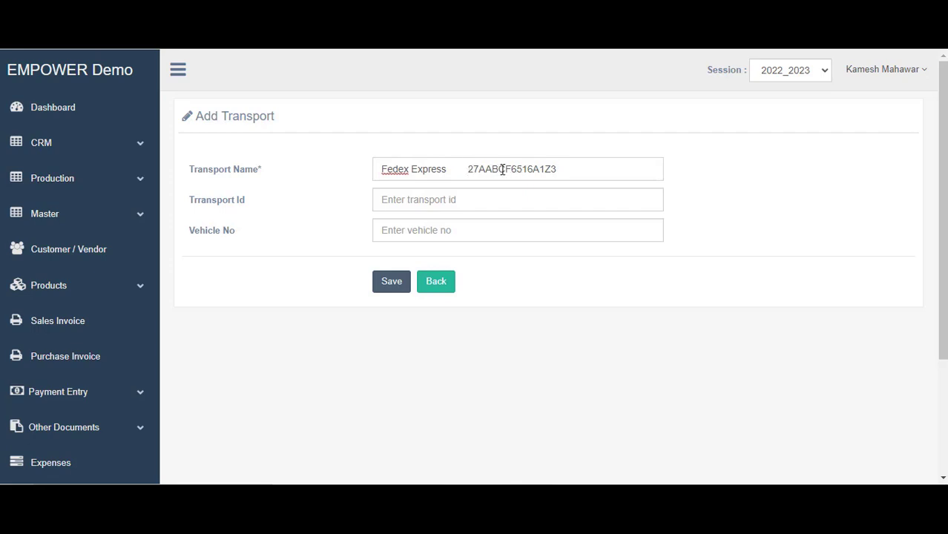
drag(554, 169, 472, 170)
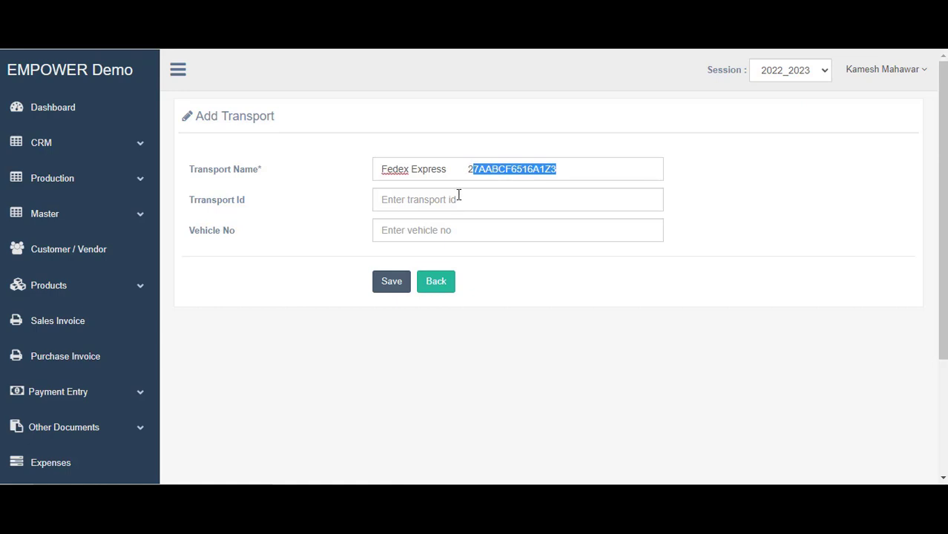
key(shift+Left)
key(ctrl+x)
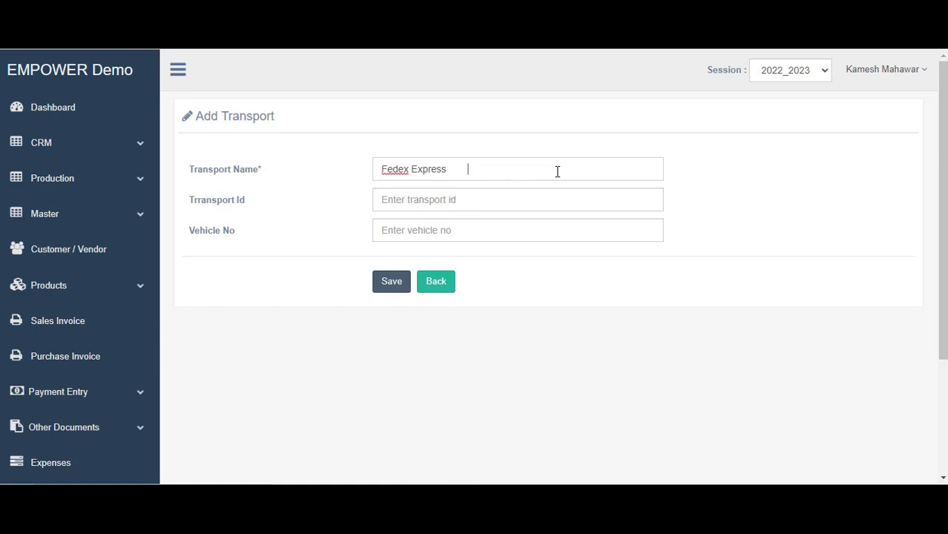
key(Tab)
key(ctrl+v)
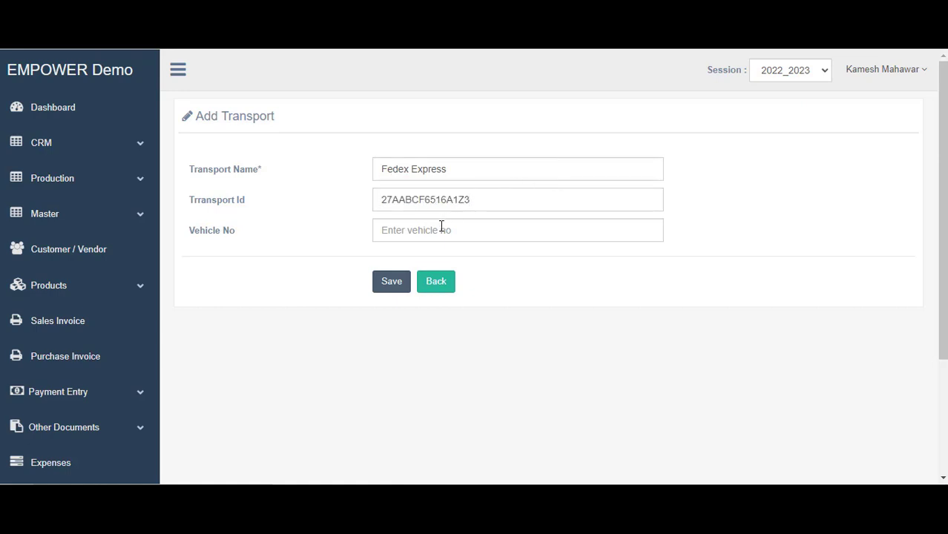
click(434, 230)
key(Down)
key(Up)
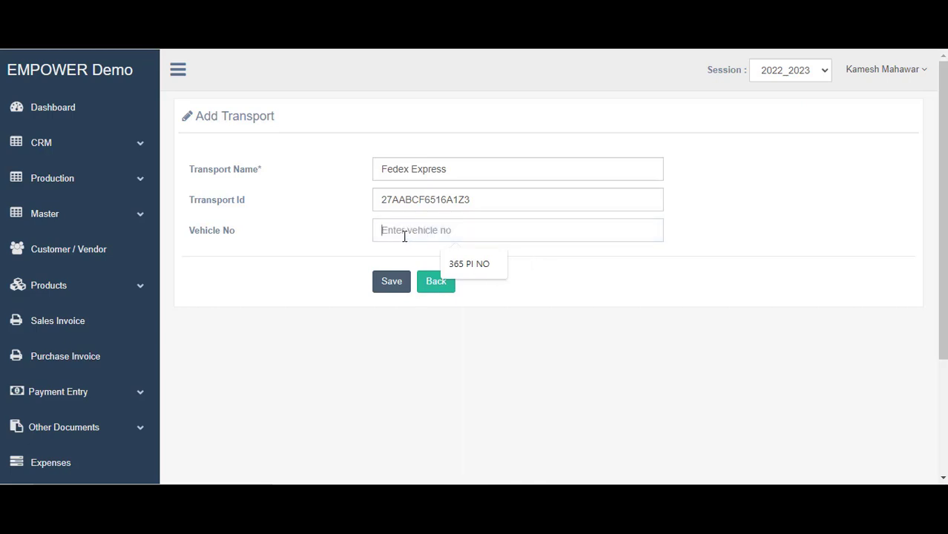
click(392, 284)
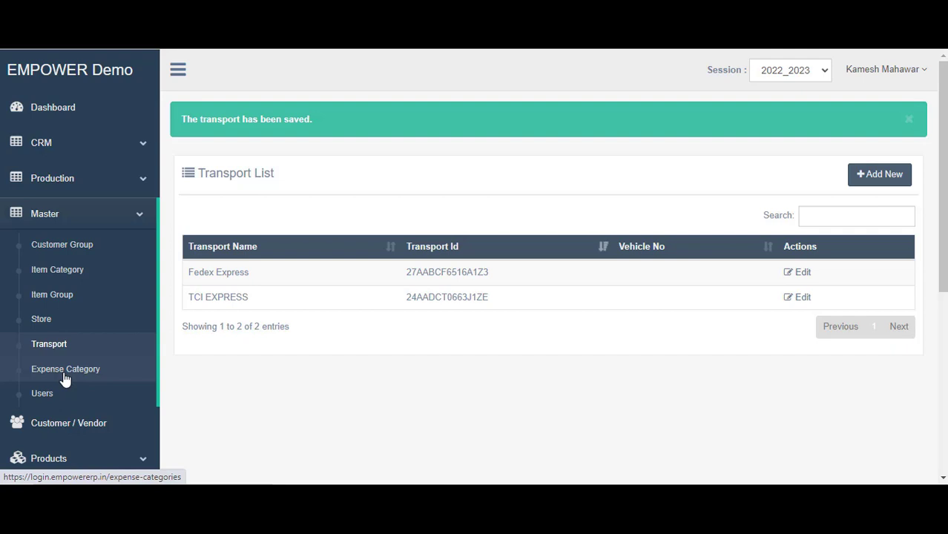
Add the expense category Marketing Expense using the name autofill suggestion
click(65, 371)
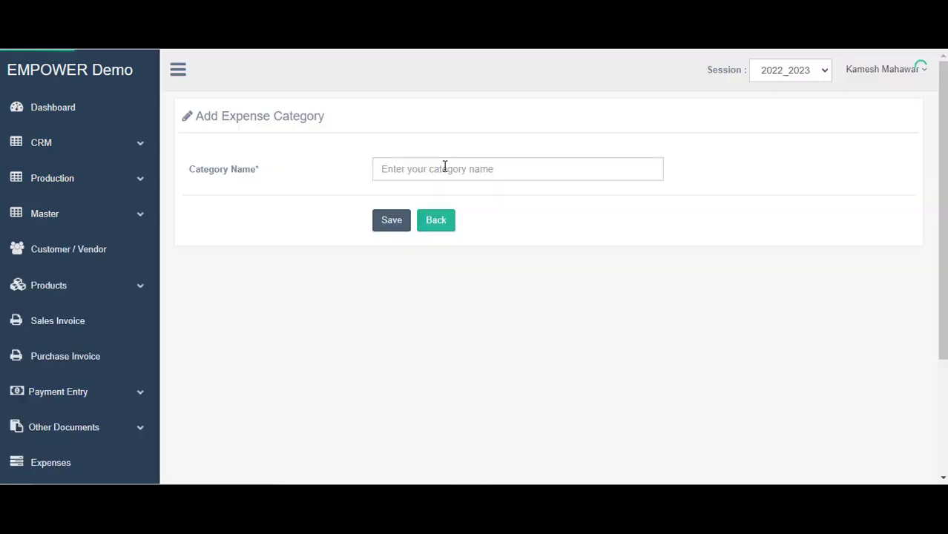
click(444, 164)
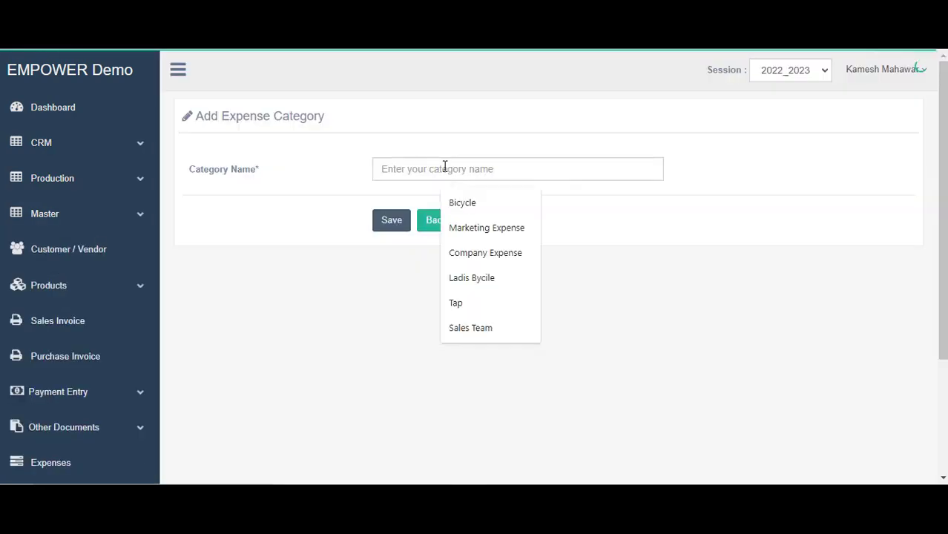
click(486, 230)
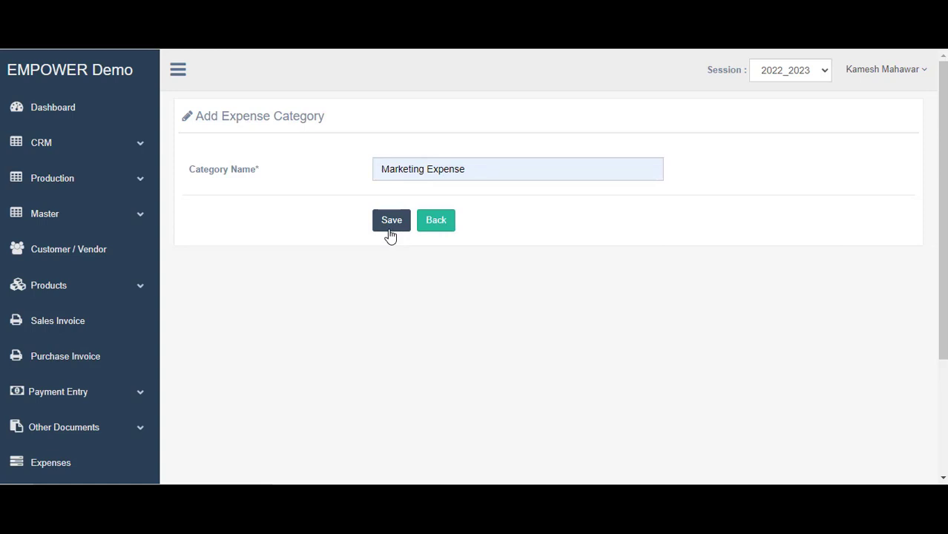
click(391, 221)
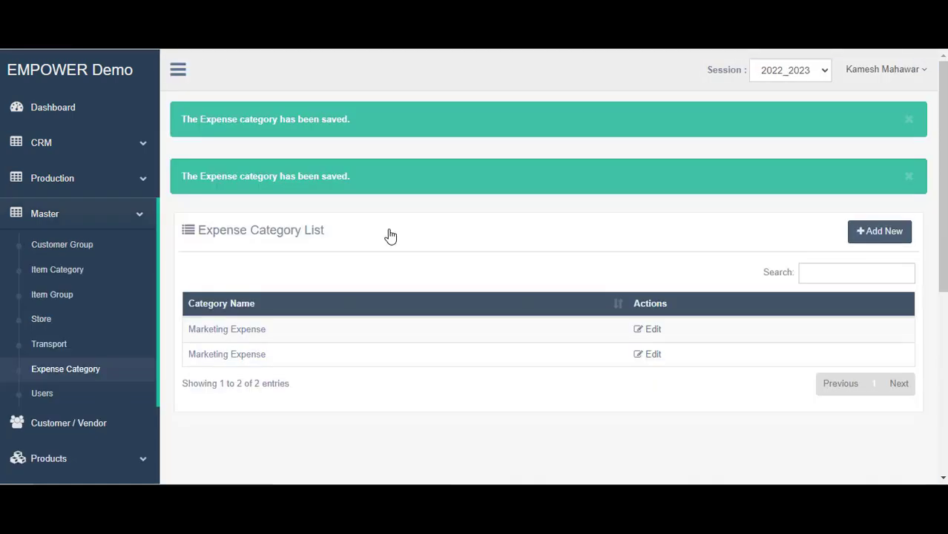
Edit the second Marketing Expense entry, replacing its name with House Keeping, and save
click(883, 232)
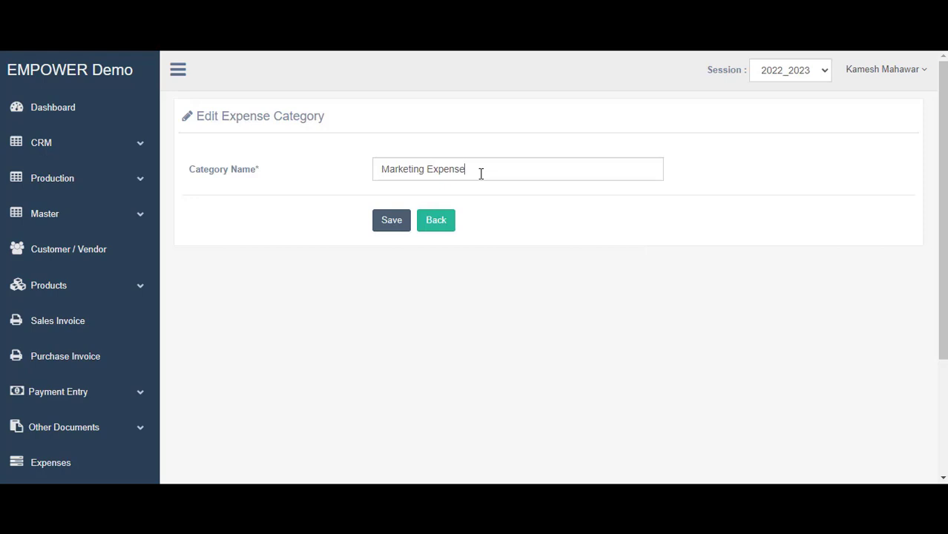
triple_click(481, 173)
key(BackSpace)
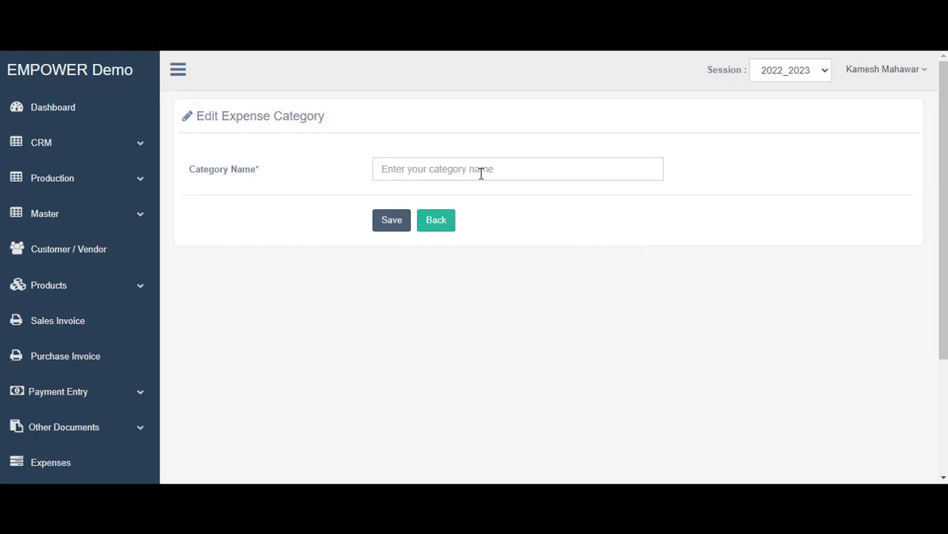
text(House )
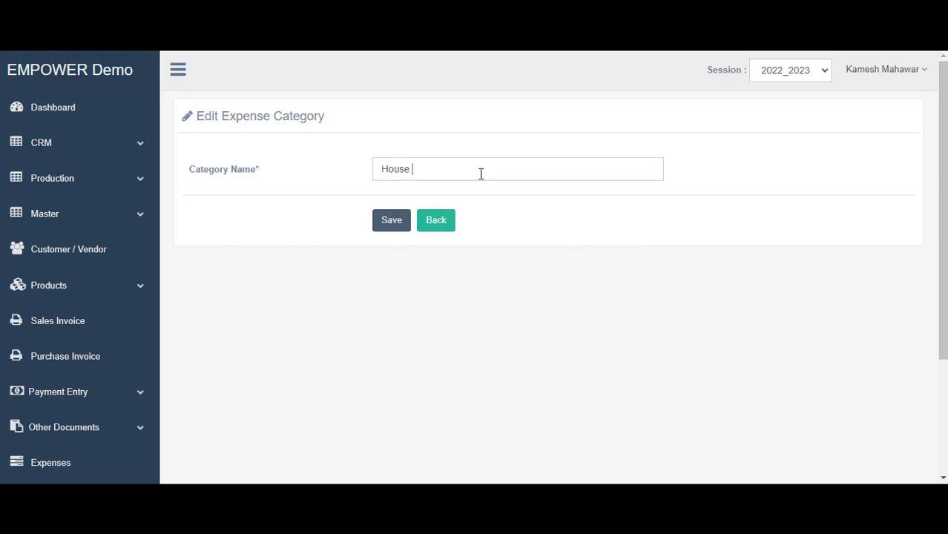
text(Keeping)
click(391, 220)
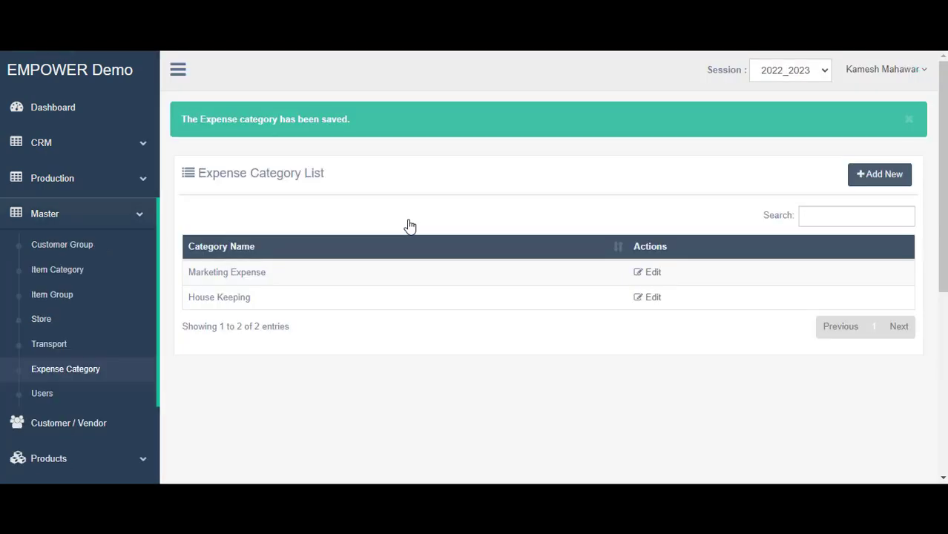
Open the Users List and select the row of its single active user
click(40, 400)
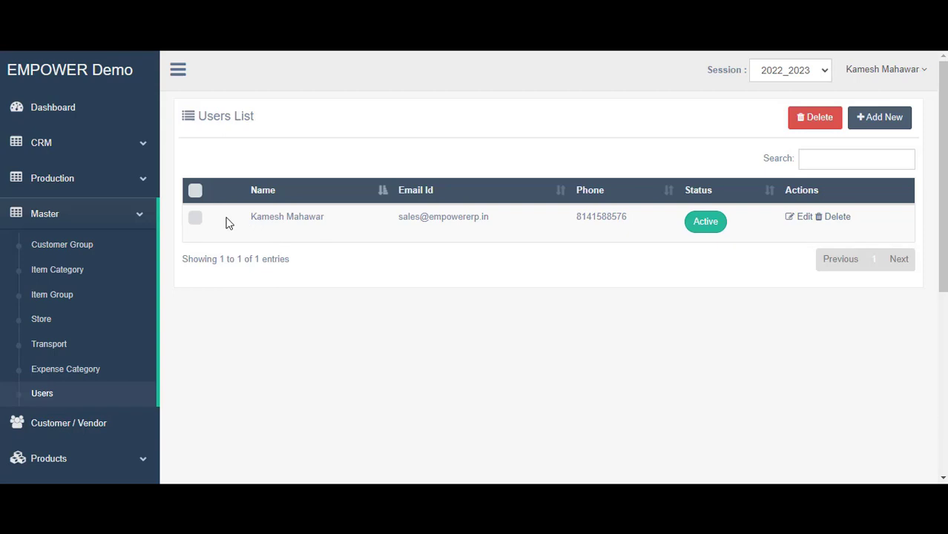
triple_click(762, 224)
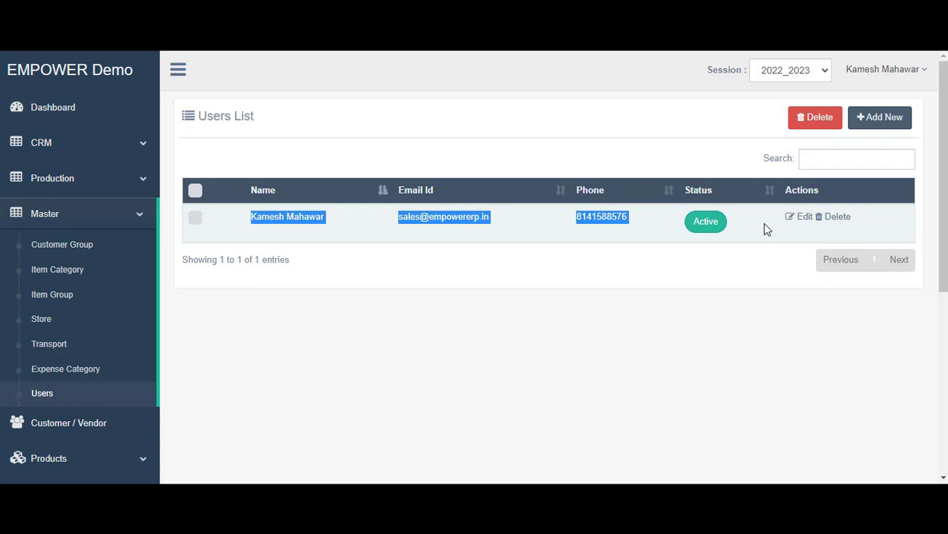
Start a new user, enter the full name and choose the Marketing Manager role
click(875, 122)
click(387, 168)
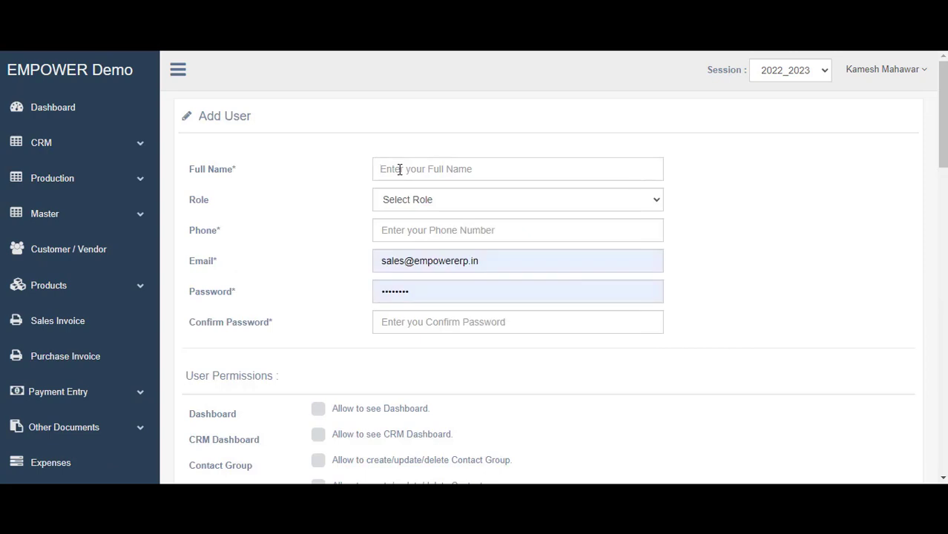
text(Rahul)
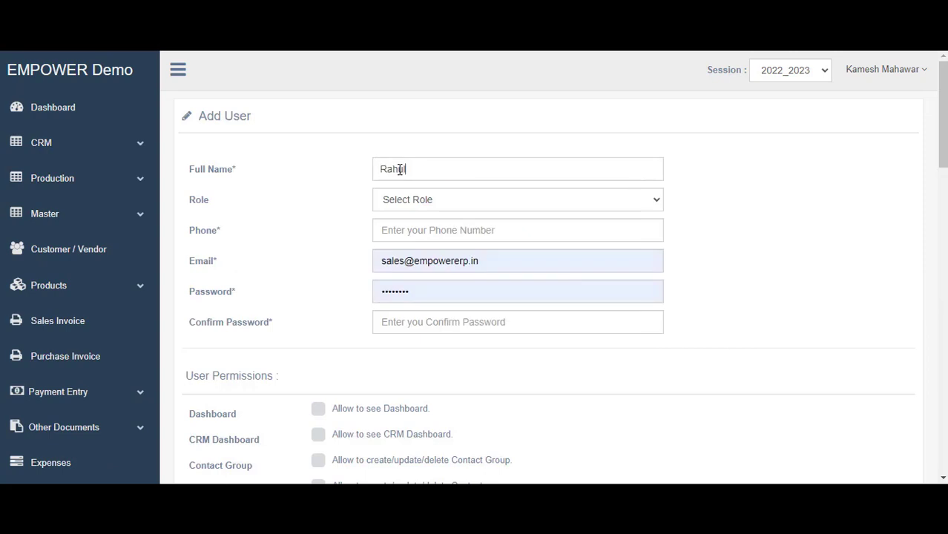
click(440, 208)
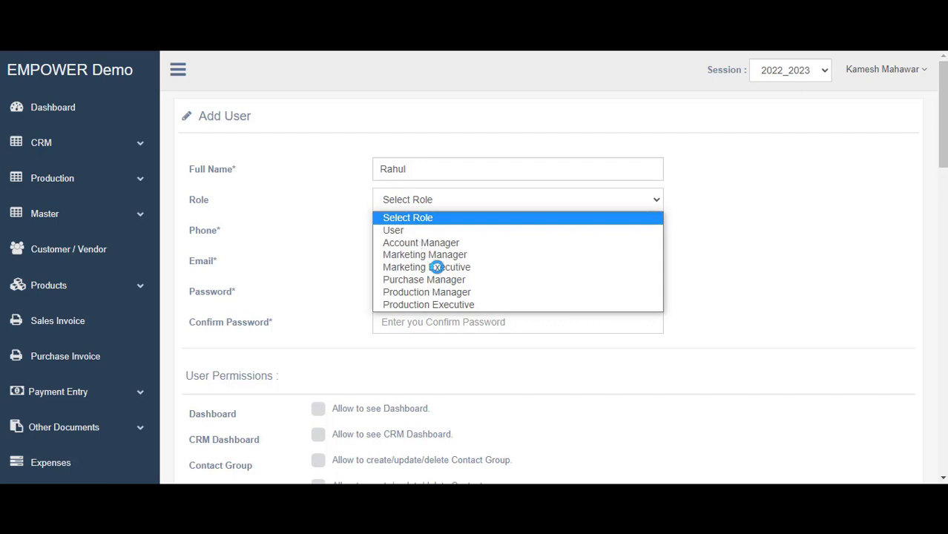
click(438, 204)
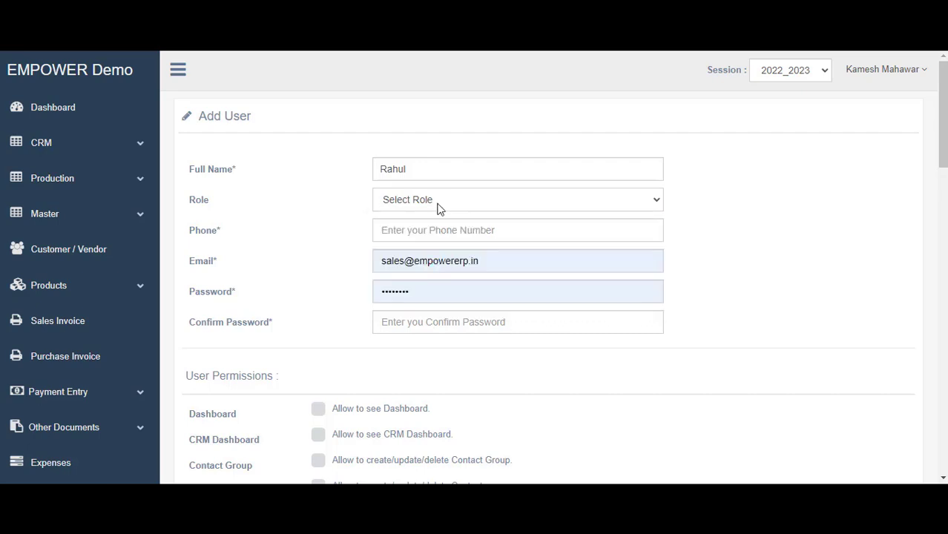
click(437, 208)
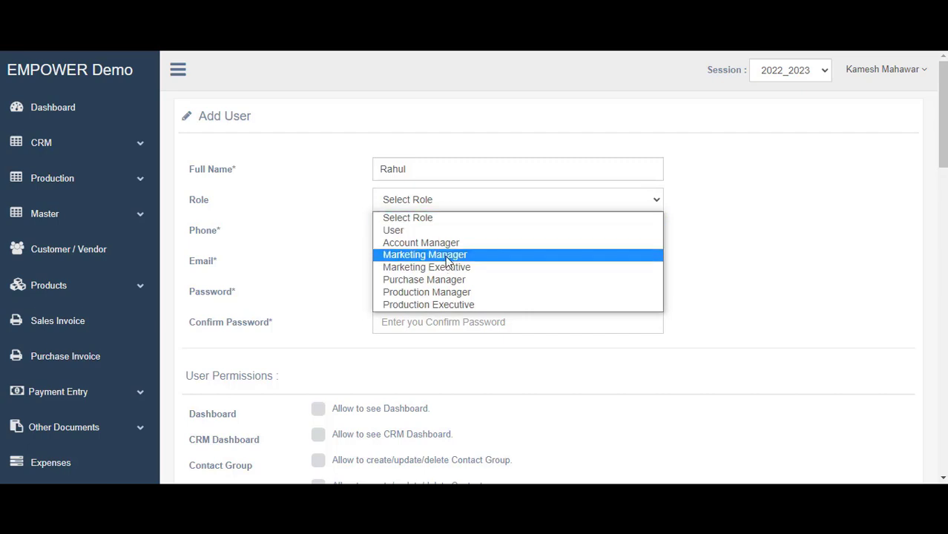
click(446, 257)
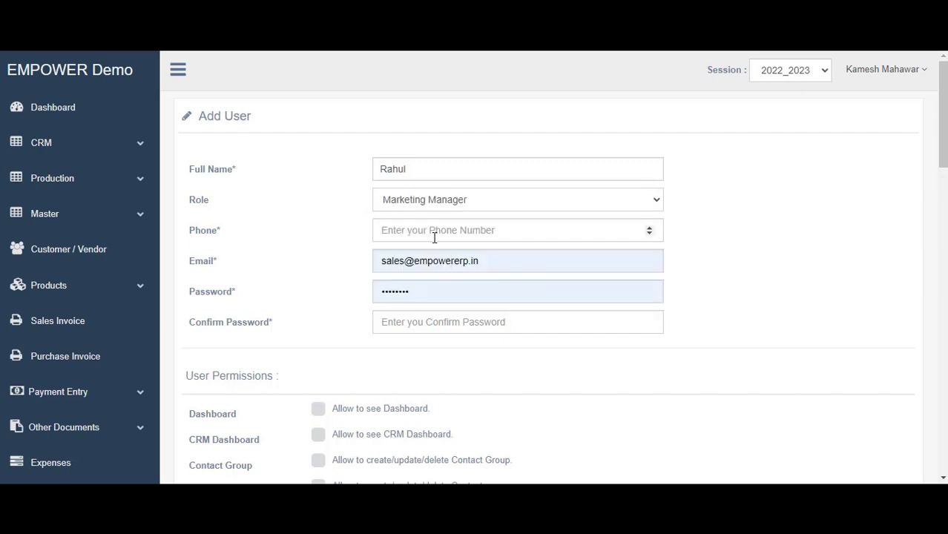
Fill in the phone number from autofill and replace the e-mail with the new user's address
click(435, 237)
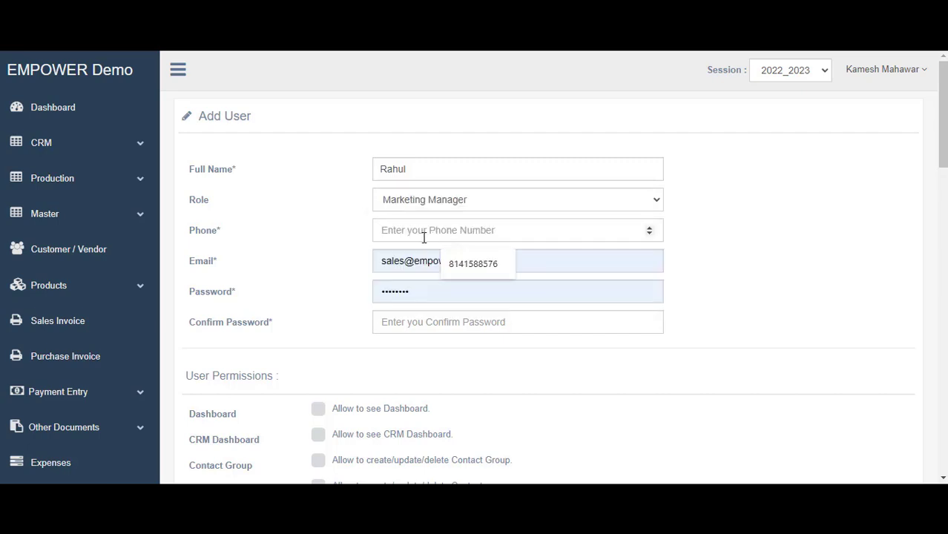
click(482, 264)
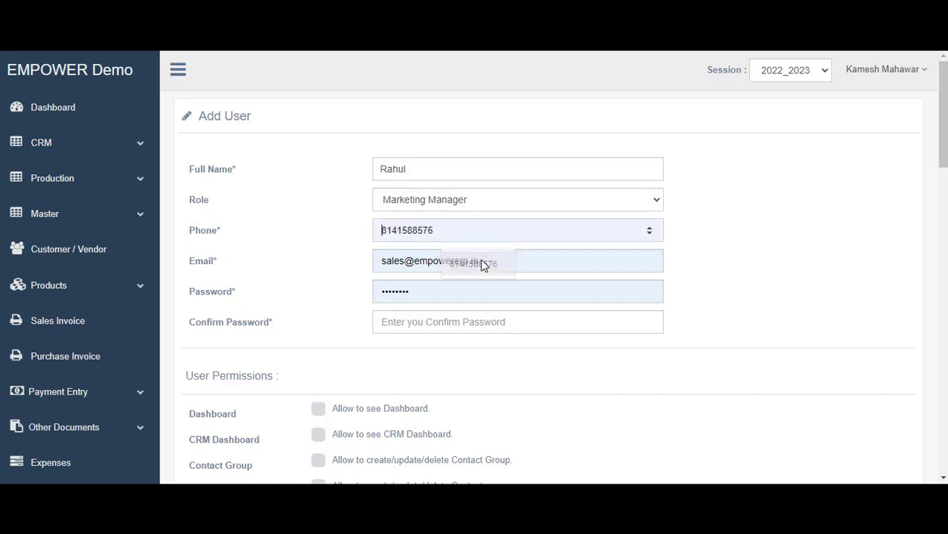
click(487, 262)
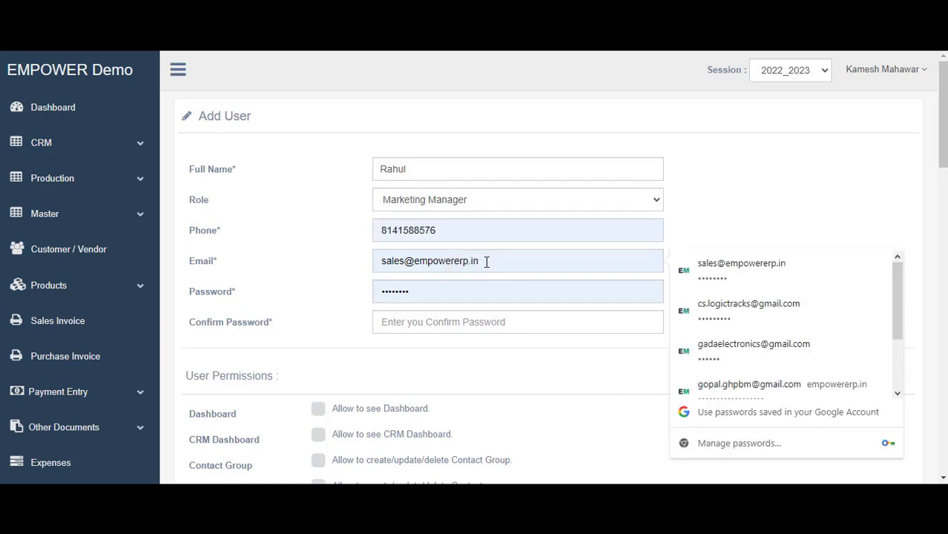
key(ctrl+a)
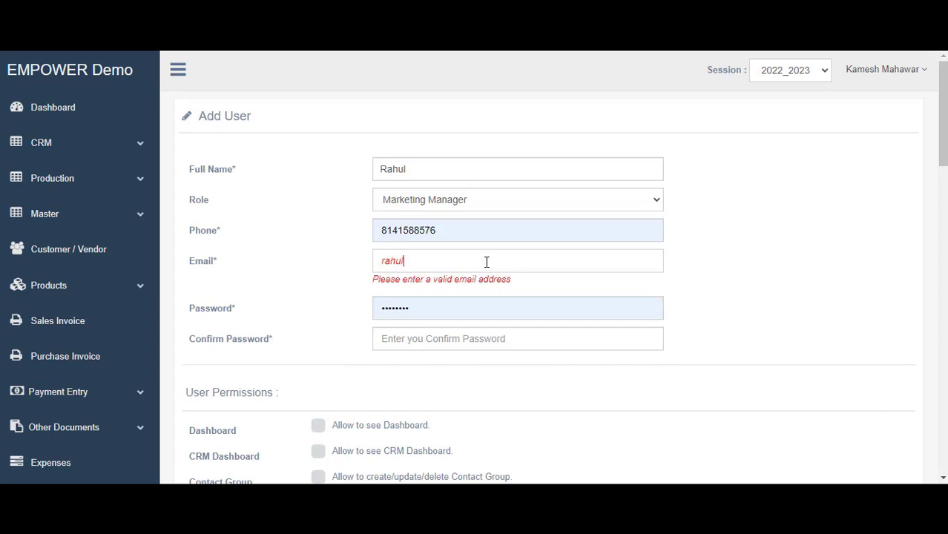
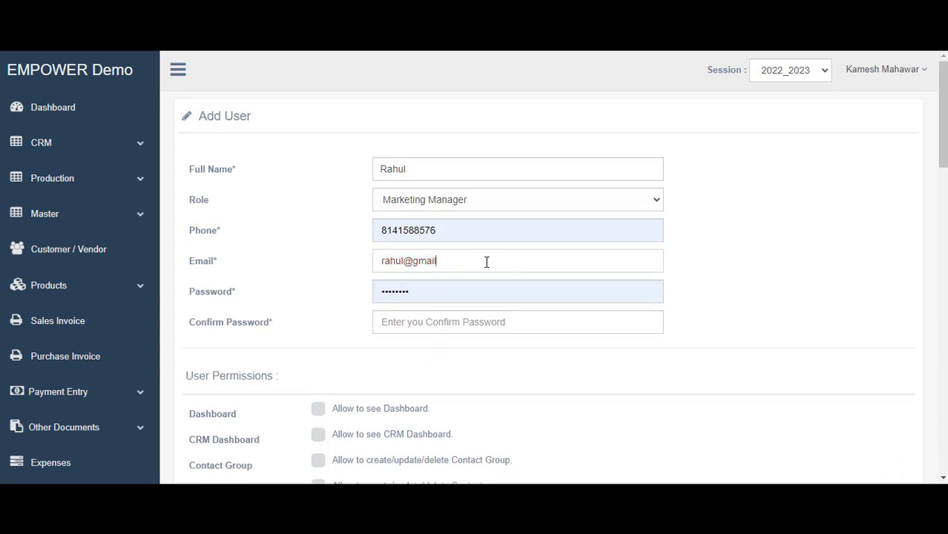
Enter the password and correct the confirmation until both passwords match
click(476, 291)
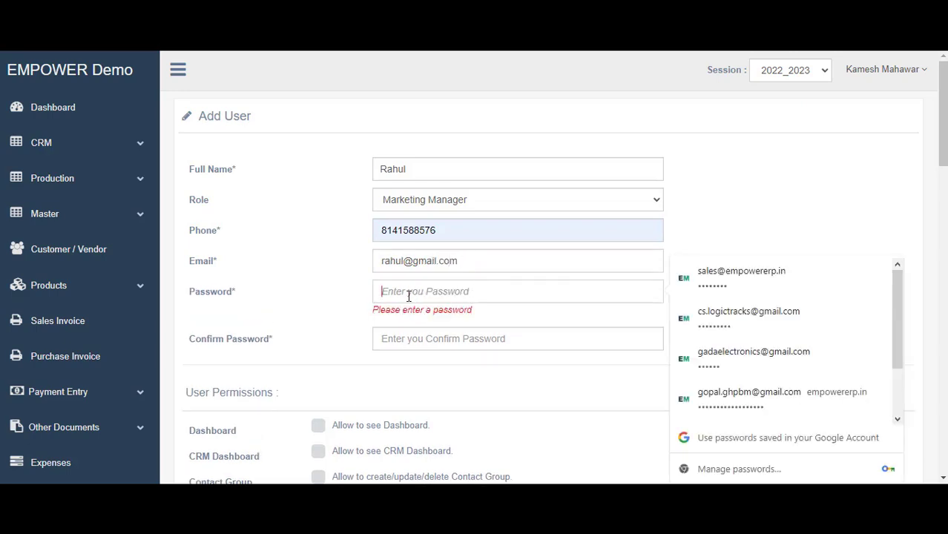
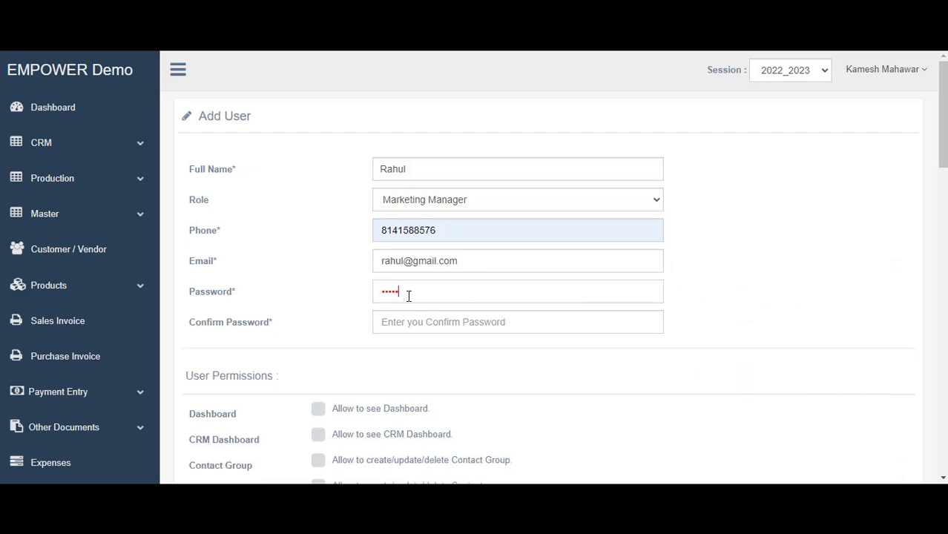
key(Tab)
click(408, 320)
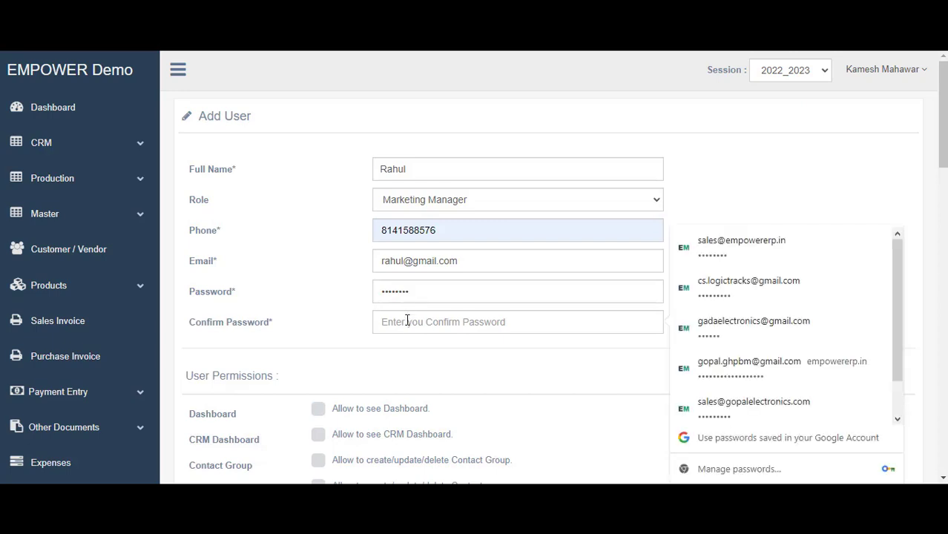
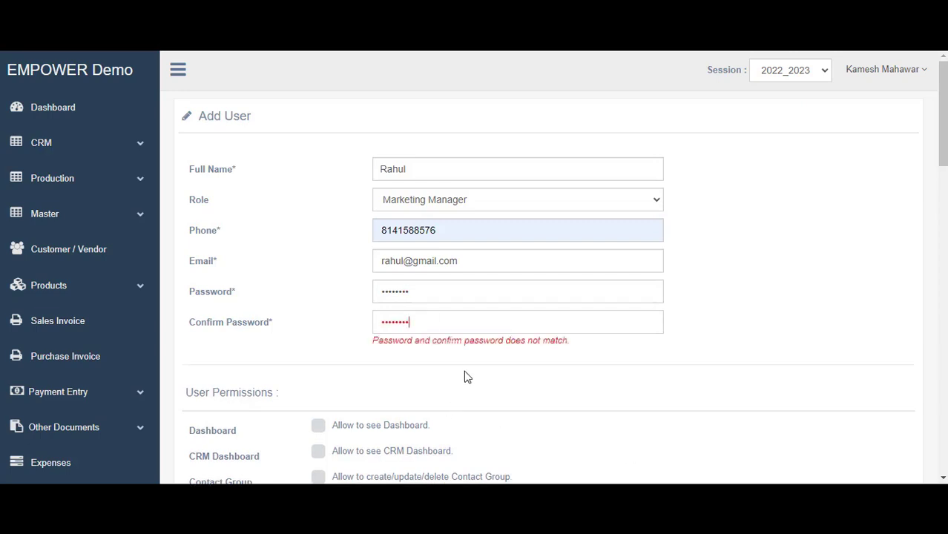
scroll(453, 333, down, 3)
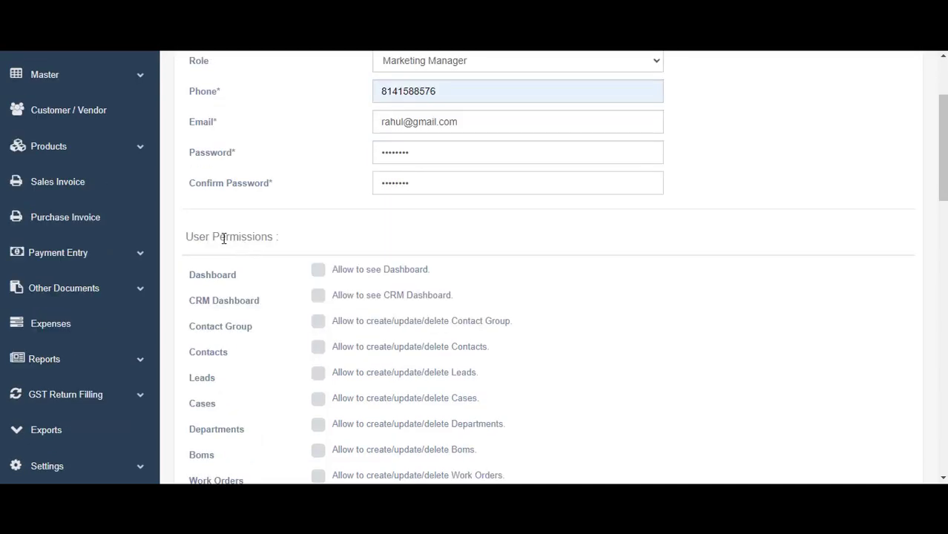
drag(186, 236, 352, 263)
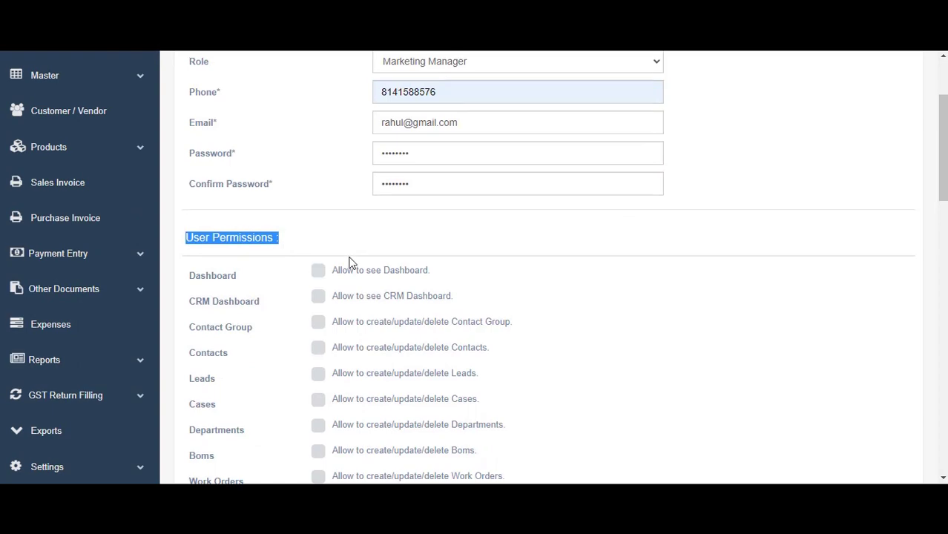
scroll(352, 262, up, 3)
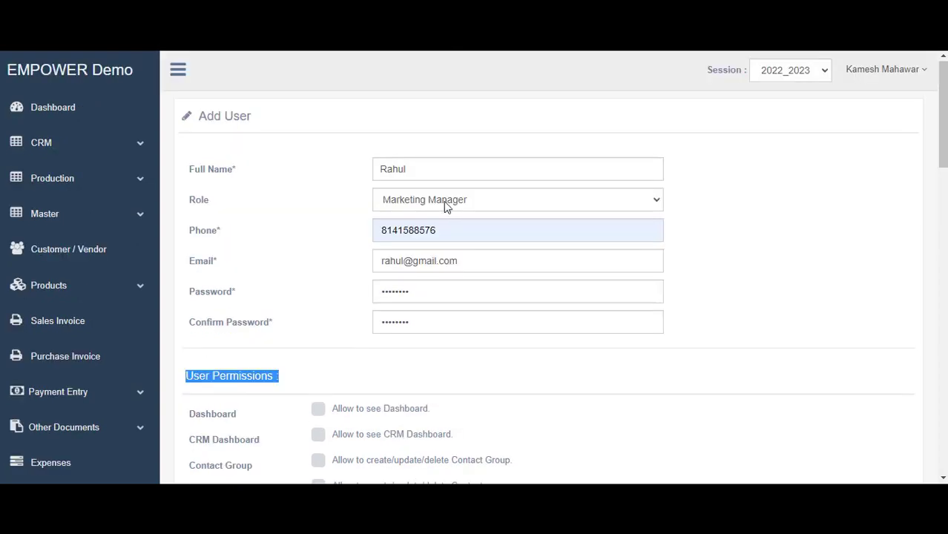
double_click(382, 177)
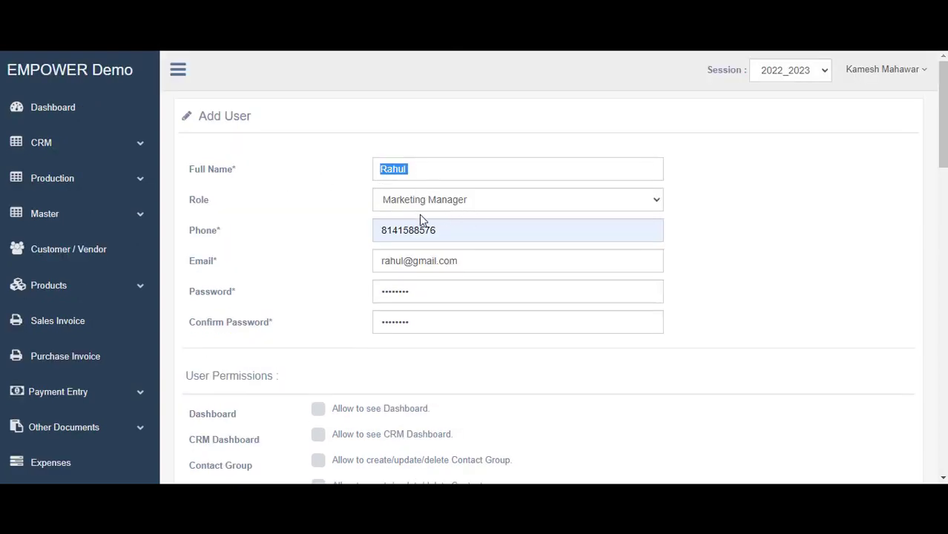
scroll(439, 265, down, 2)
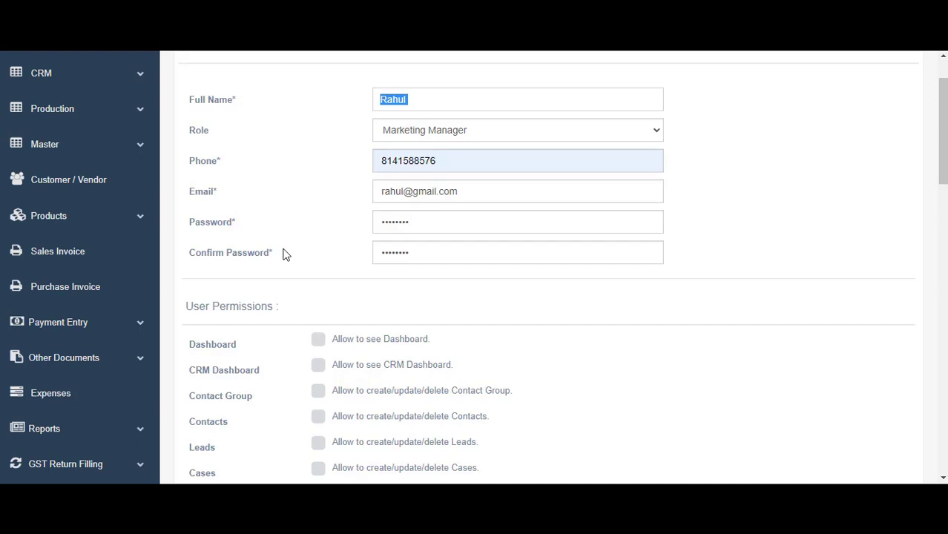
scroll(284, 252, down, 4)
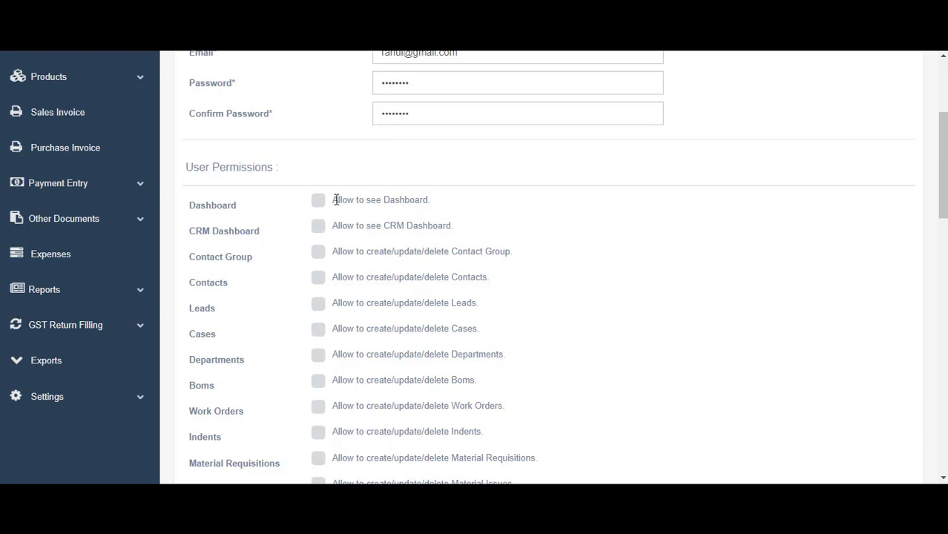
scroll(356, 203, up, 2)
scroll(349, 259, up, 4)
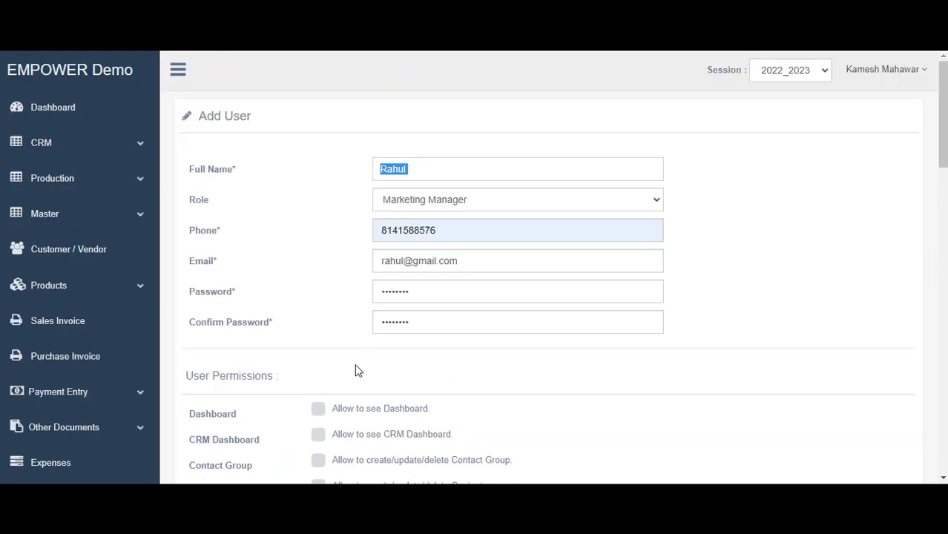
scroll(348, 363, down, 2)
Grant the Dashboard, CRM Dashboard, Contact Group, Contacts, Leads and Cases permissions
click(322, 356)
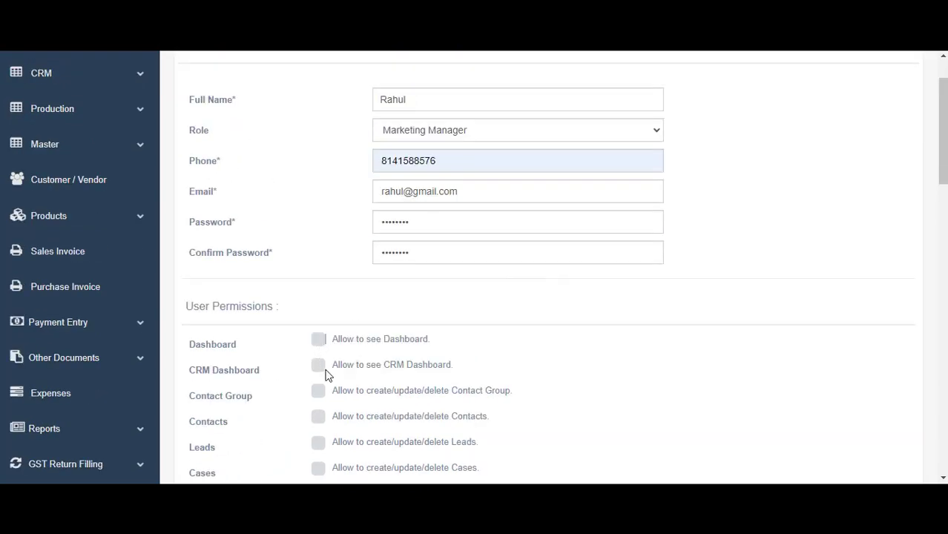
click(320, 342)
scroll(345, 347, down, 4)
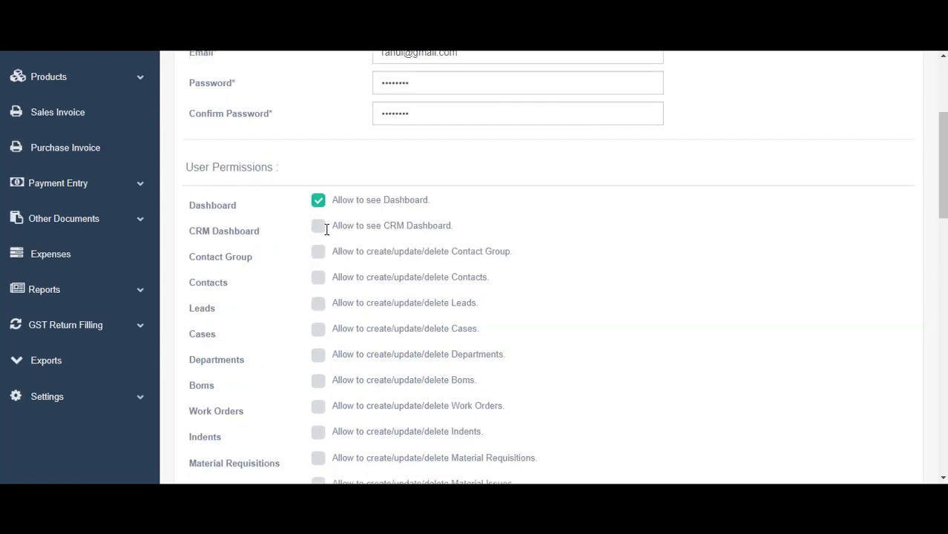
click(322, 233)
click(321, 256)
click(321, 281)
click(320, 304)
scroll(334, 321, down, 2)
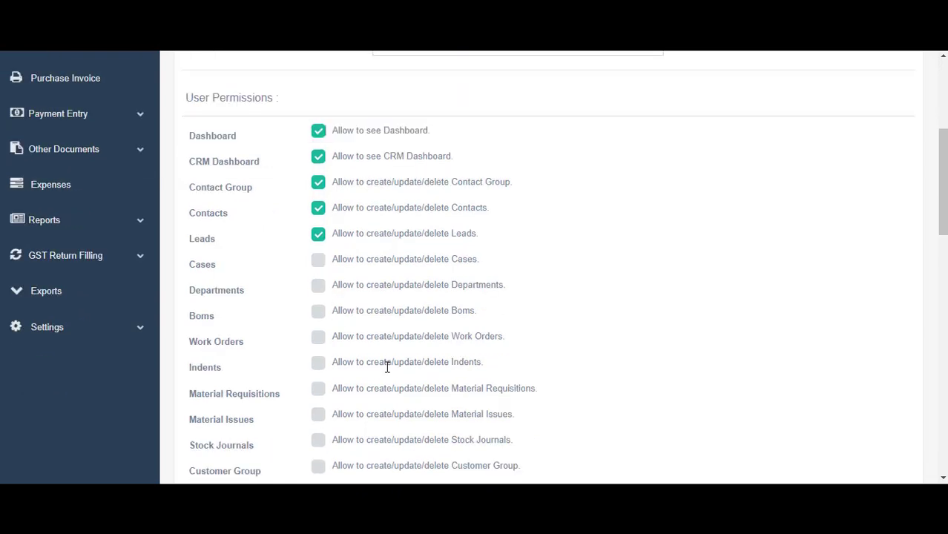
click(317, 264)
Grant Customer Group, Item Category, Item Group, Transports, Store and Quotations permissions, then save the user
scroll(255, 293, down, 2)
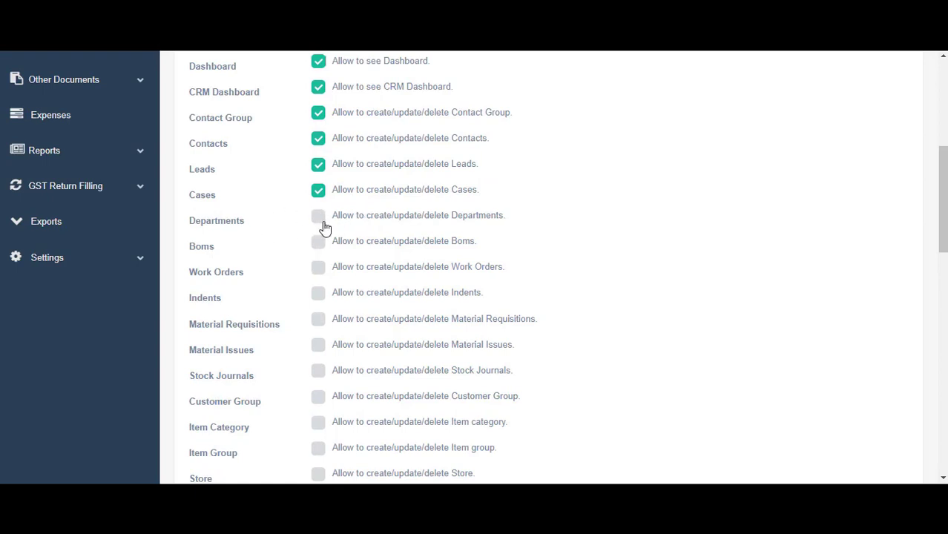
scroll(321, 224, down, 2)
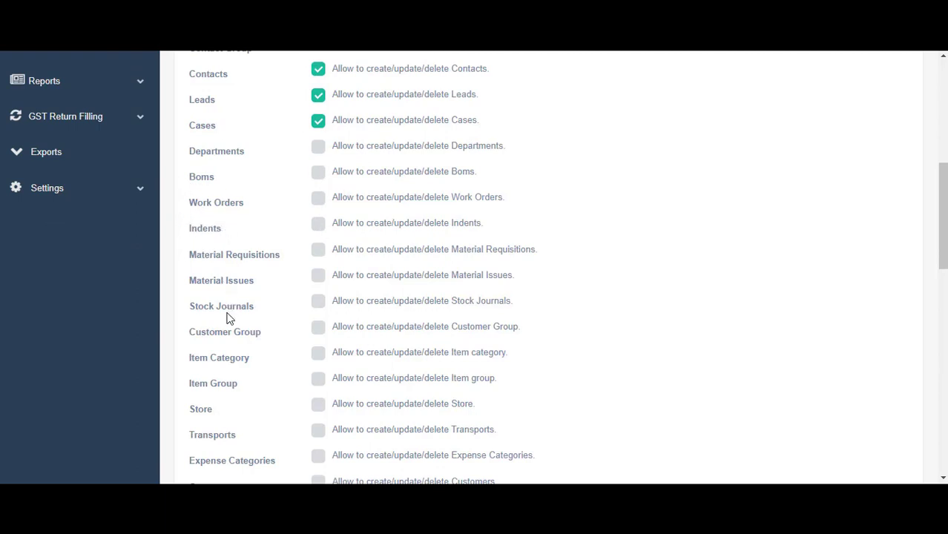
scroll(234, 330, down, 2)
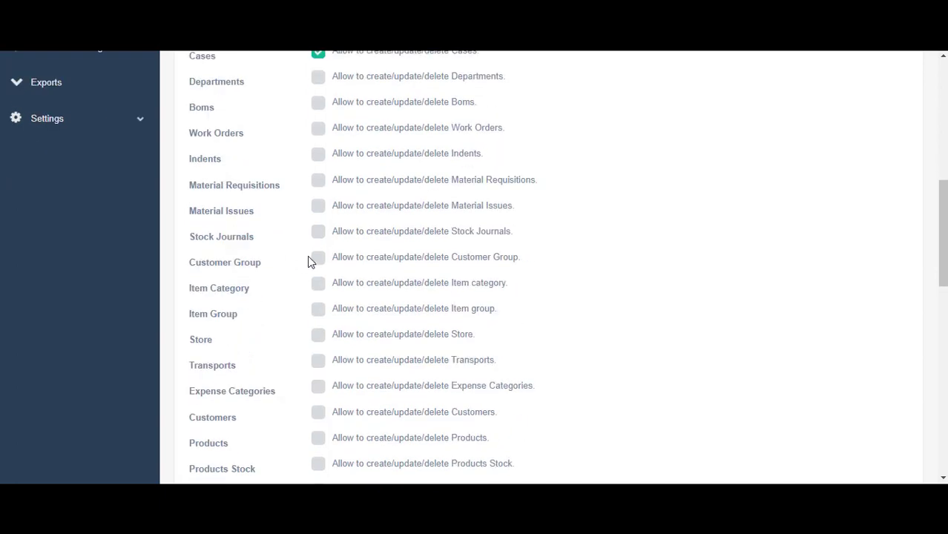
click(317, 261)
click(319, 286)
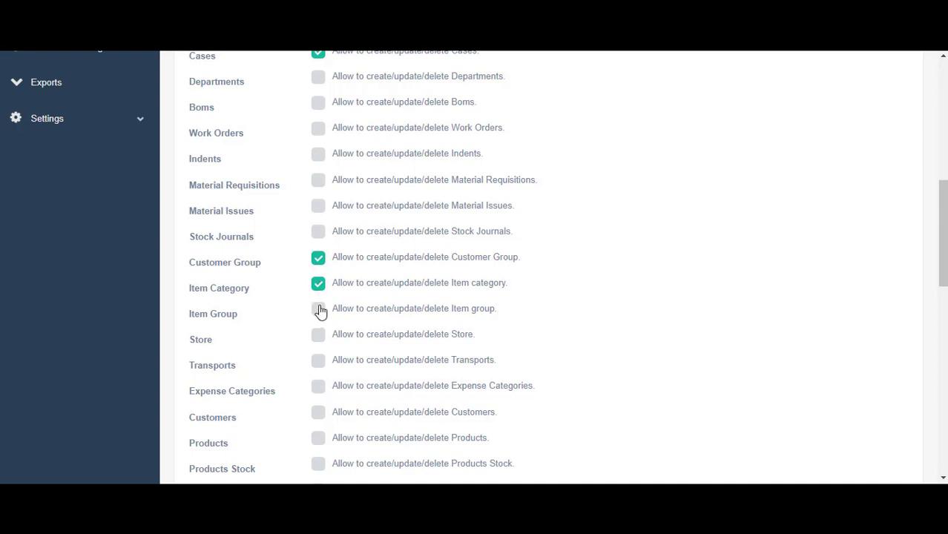
click(319, 310)
scroll(332, 325, down, 1)
scroll(331, 324, down, 1)
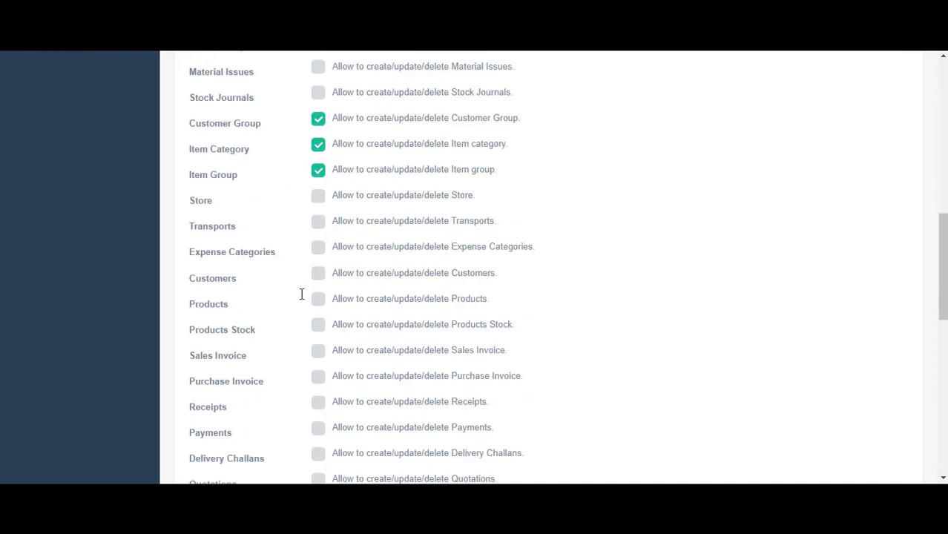
click(315, 219)
click(316, 199)
scroll(312, 260, up, 2)
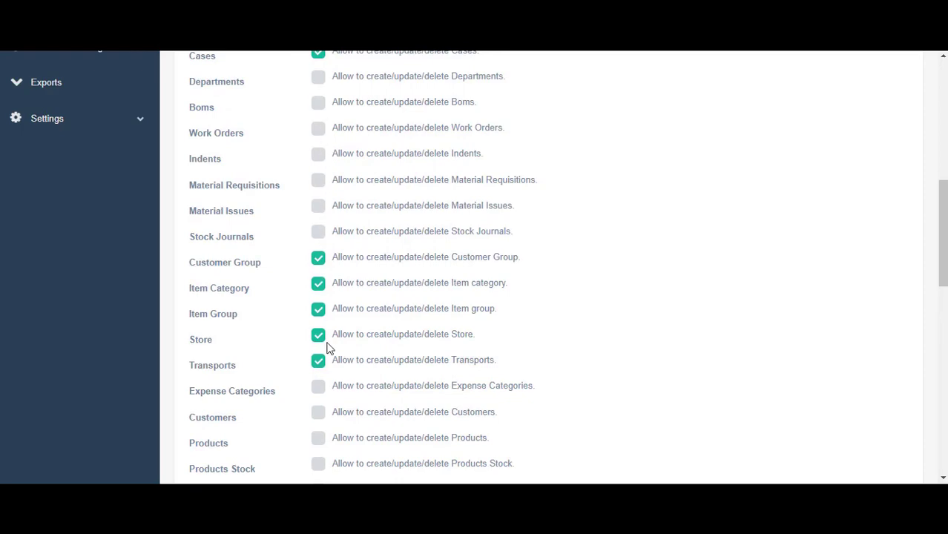
scroll(329, 349, down, 5)
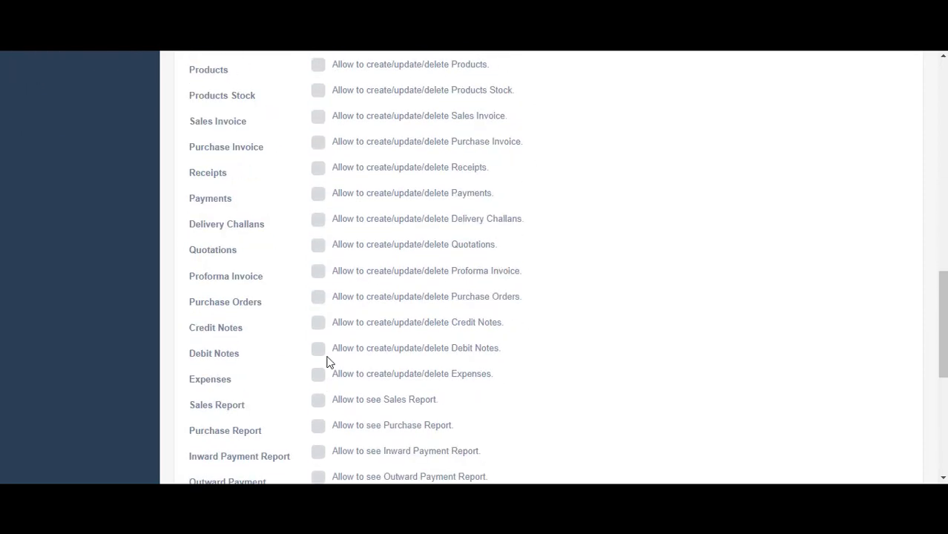
scroll(330, 362, down, 2)
scroll(317, 314, up, 2)
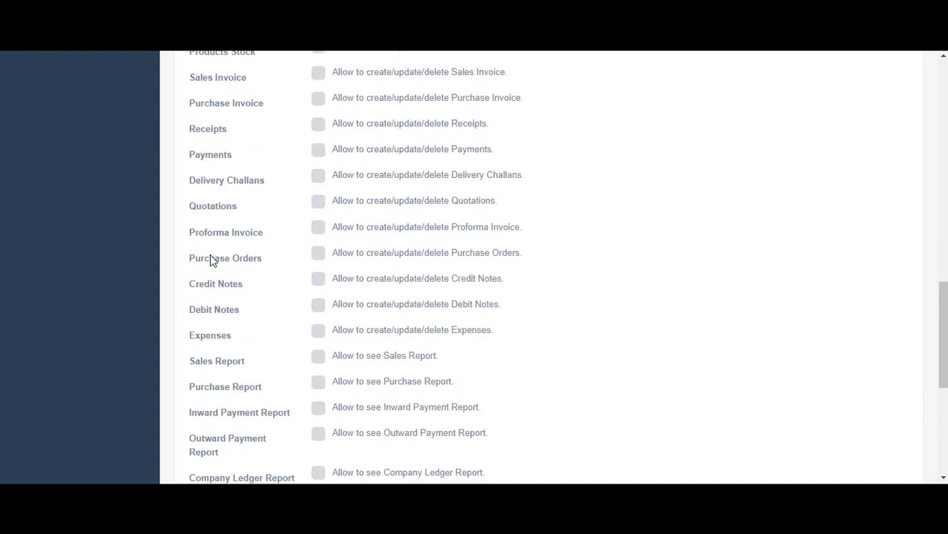
click(321, 202)
scroll(325, 308, down, 1)
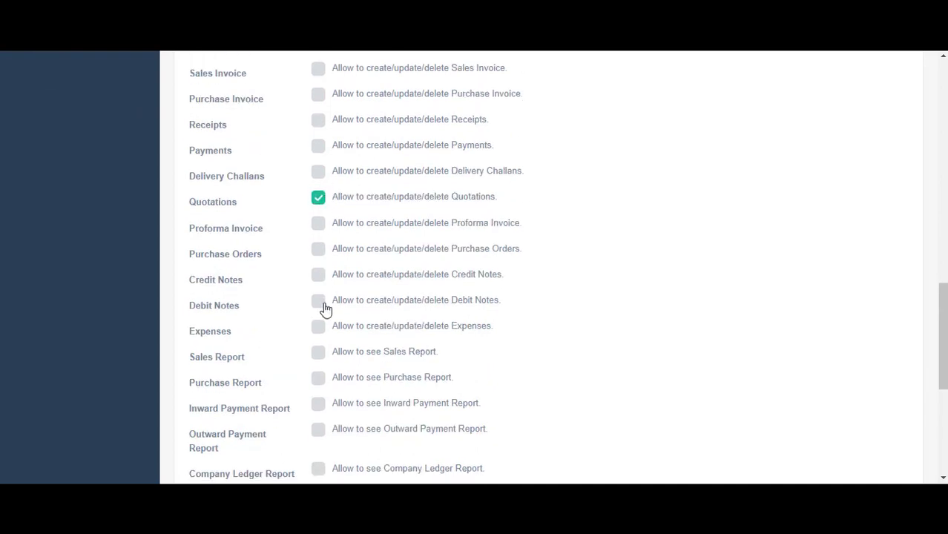
scroll(323, 313, down, 5)
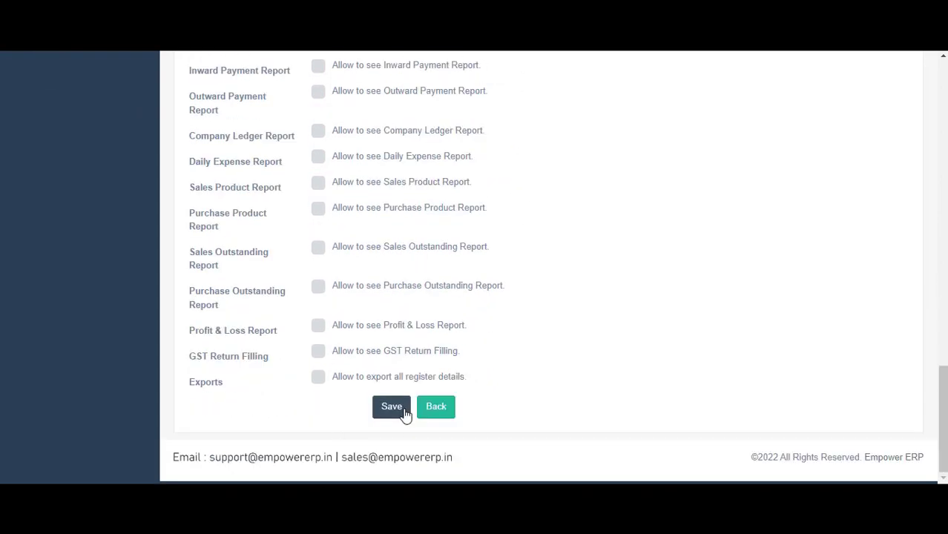
click(391, 406)
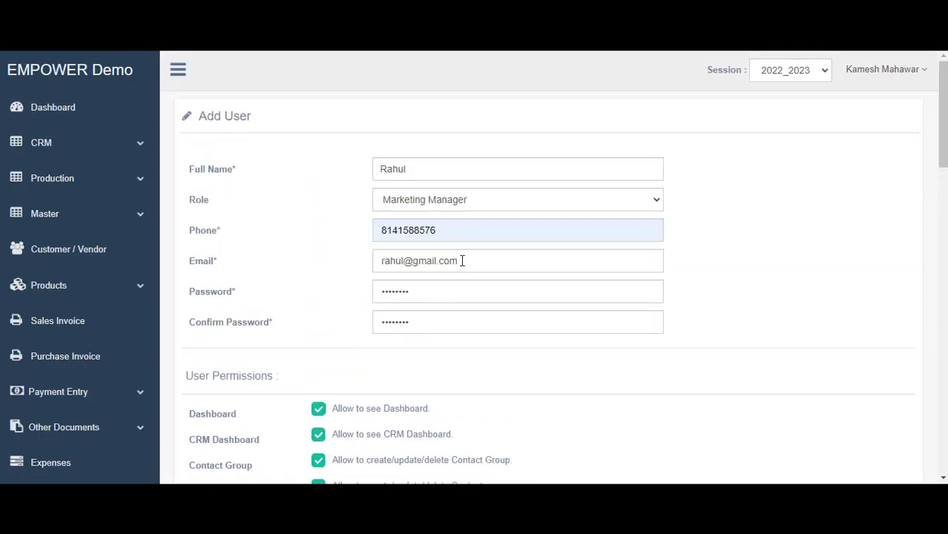
Check the form's e-mail and name fields, then switch to the empty Customer / Vendor Customers List
click(462, 260)
click(430, 175)
click(468, 264)
triple_click(381, 264)
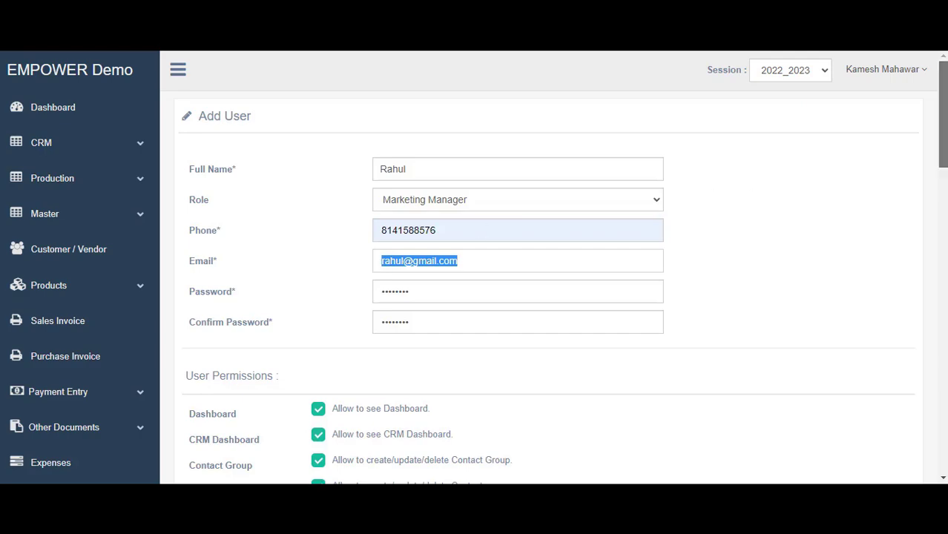
scroll(393, 441, down, 15)
scroll(349, 384, up, 15)
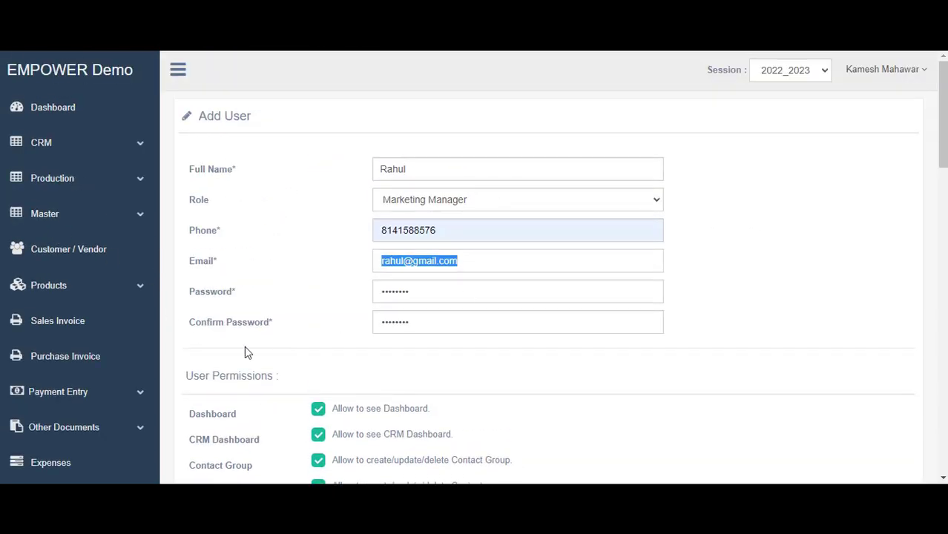
scroll(238, 305, down, 1)
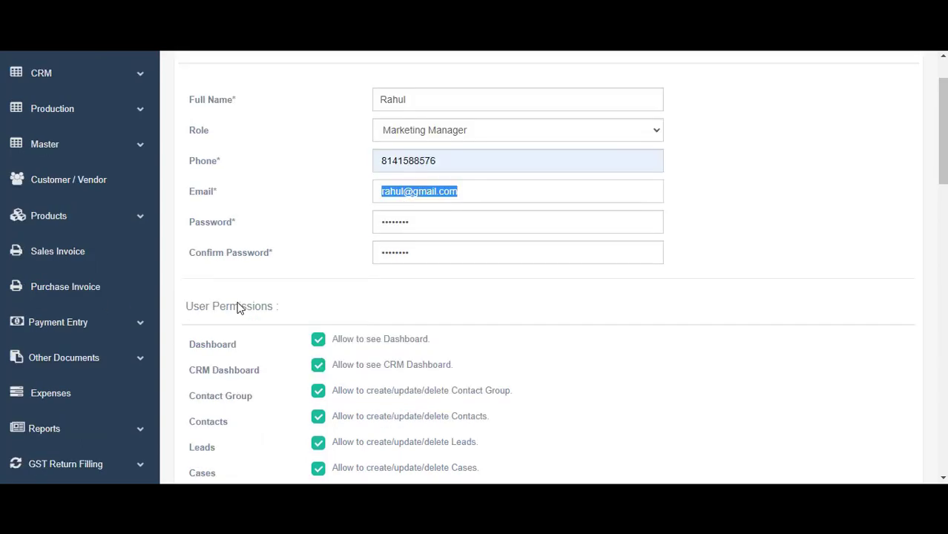
click(58, 190)
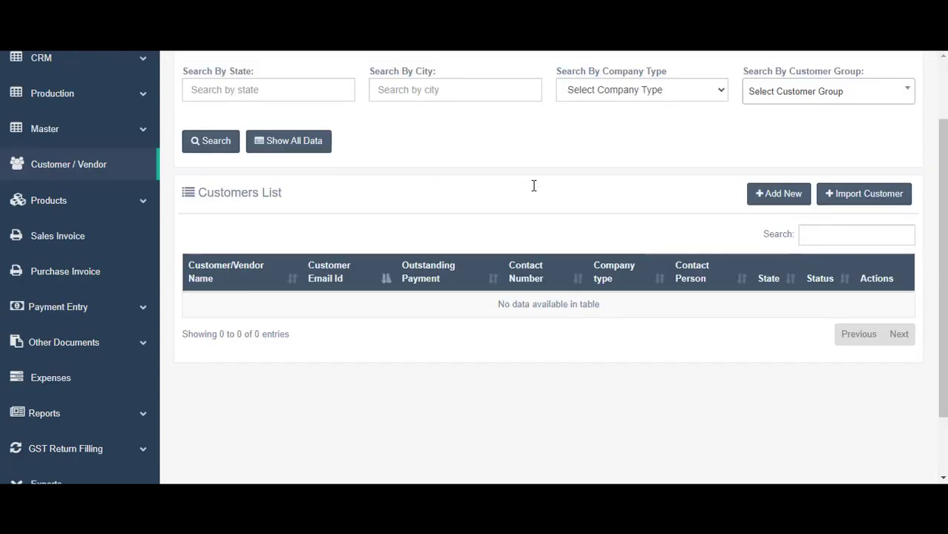
Add a new customer named Logic Tracks with its contact number and first address line
scroll(533, 186, down, 3)
scroll(528, 198, up, 1)
scroll(528, 198, up, 2)
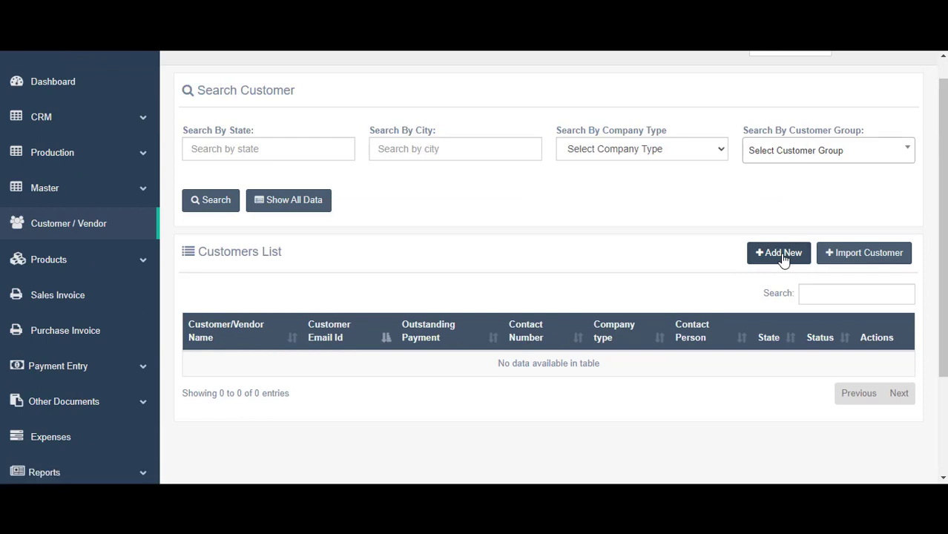
click(782, 255)
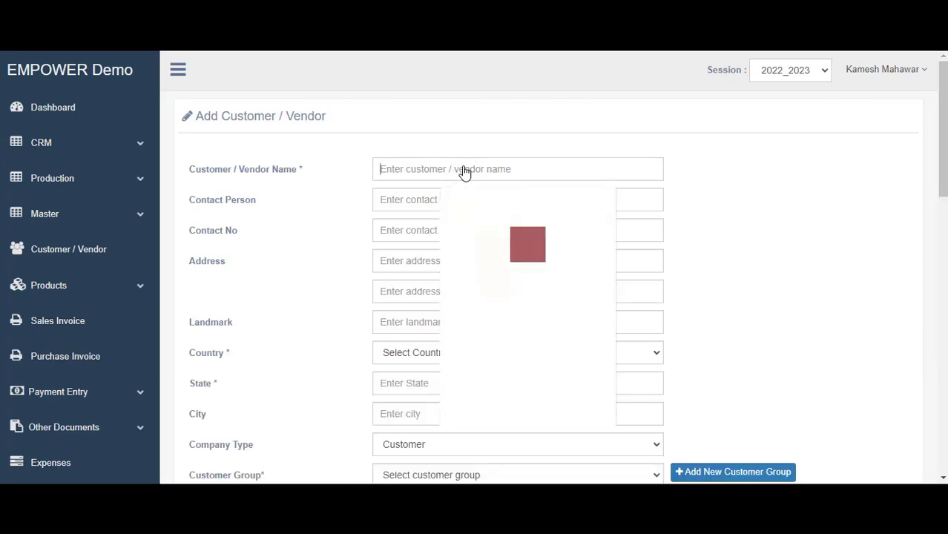
text(Logic )
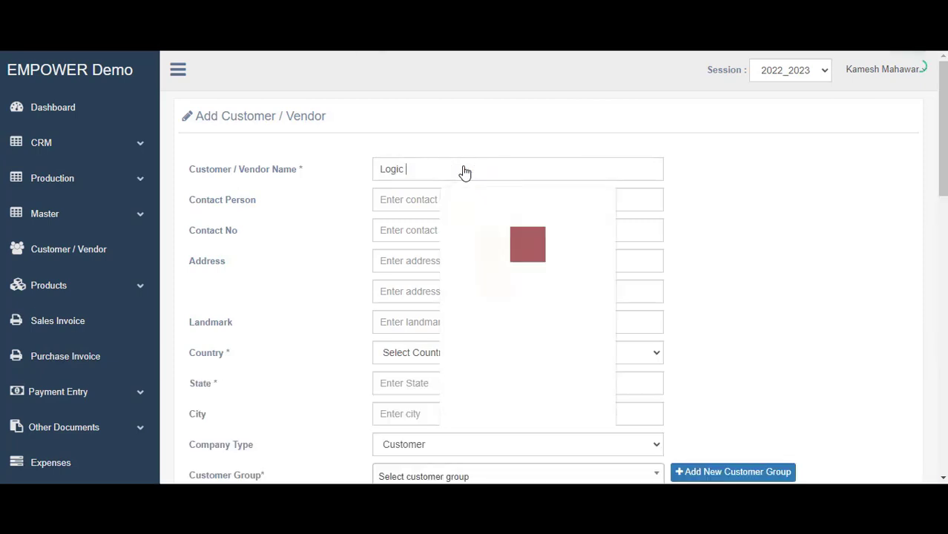
text(Tracks)
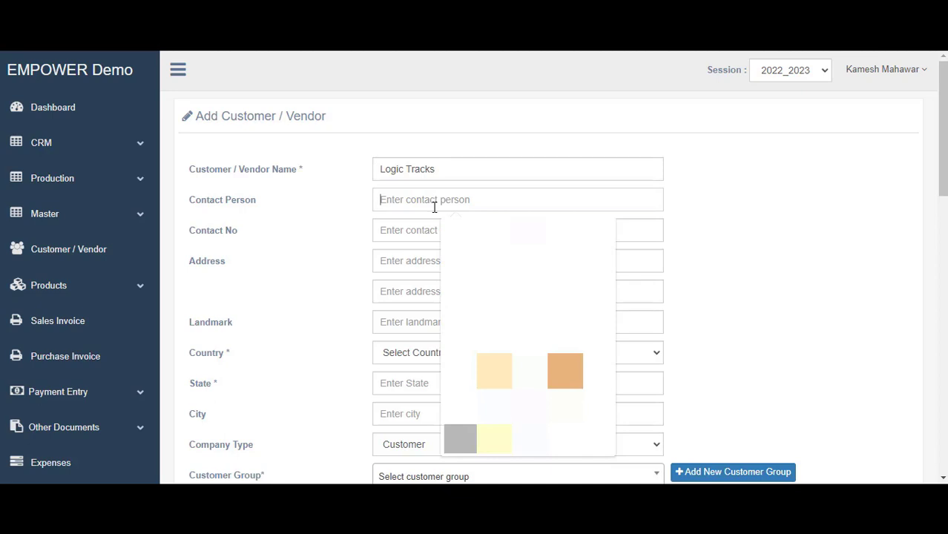
key(Tab)
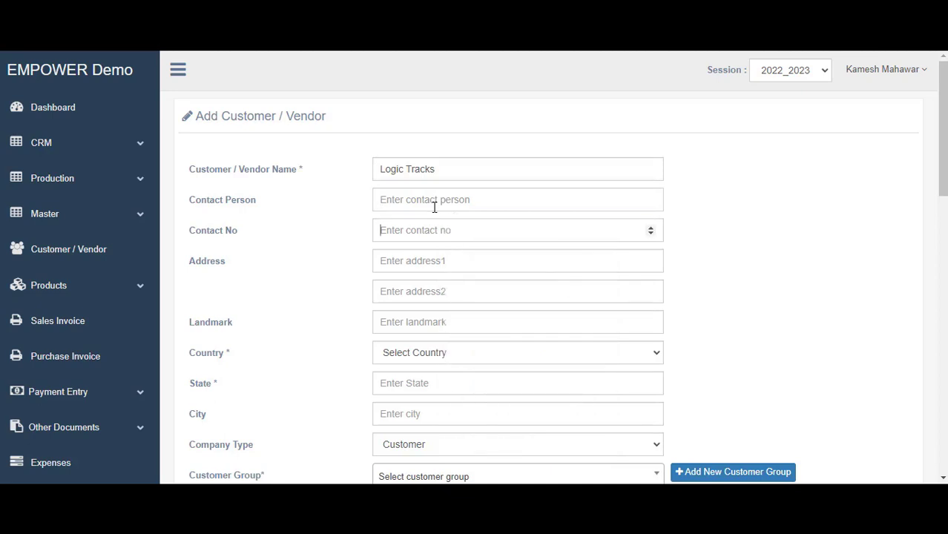
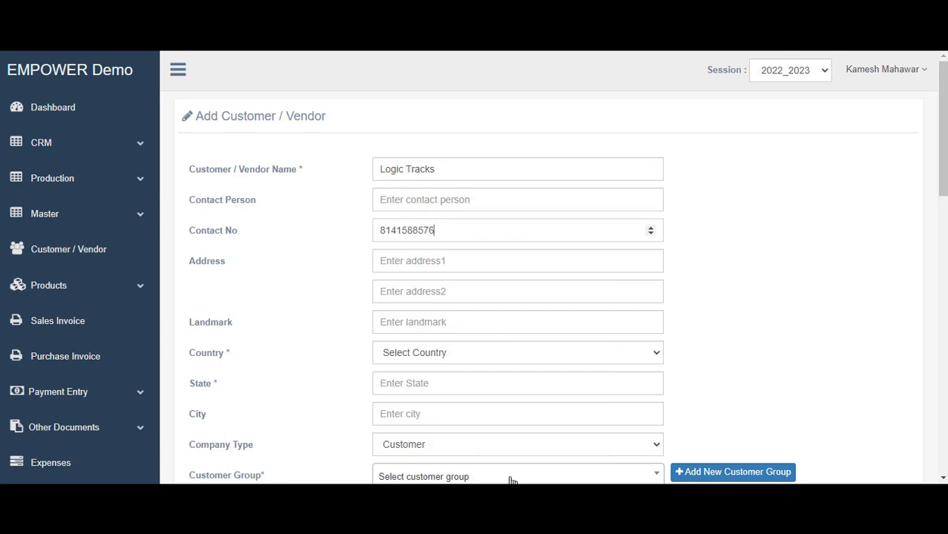
click(420, 256)
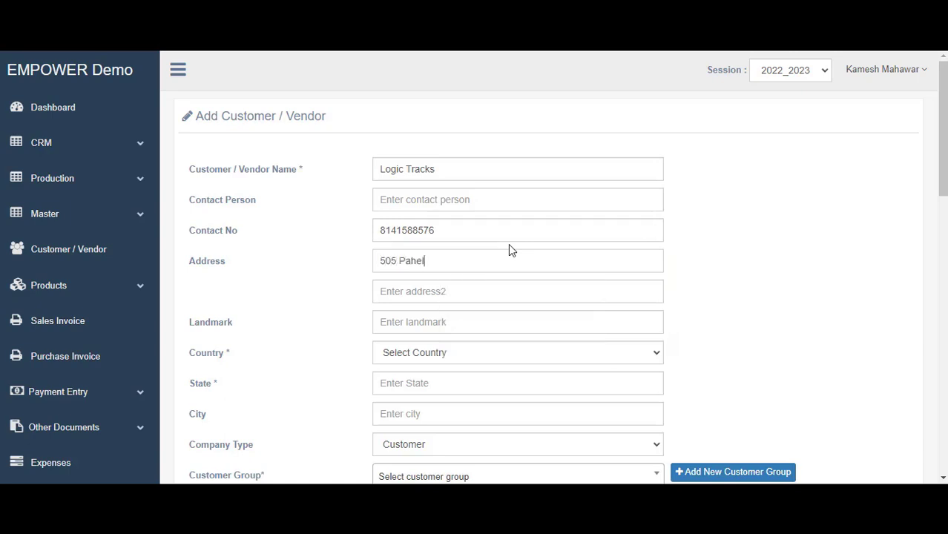
key(Tab)
click(467, 329)
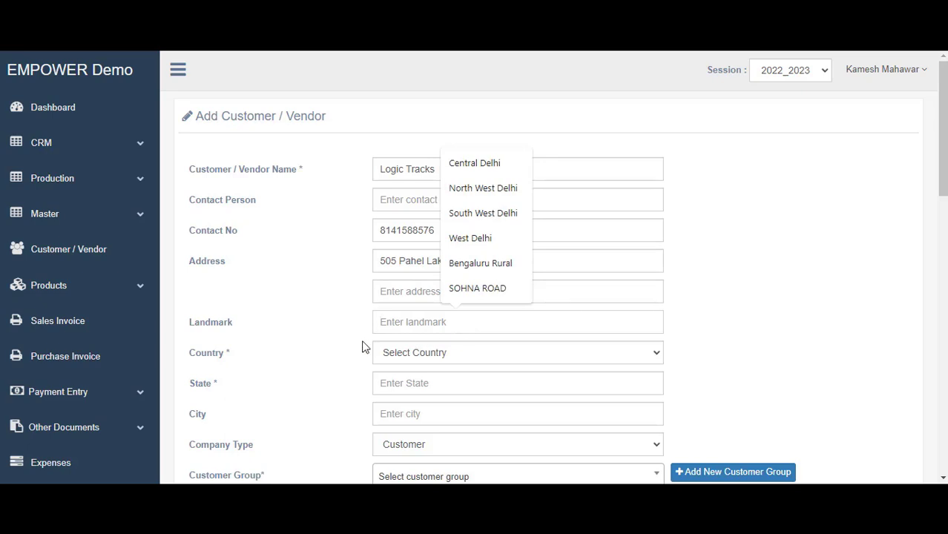
Set the customer's country to India and state to Gujarat ( 24 )
click(445, 326)
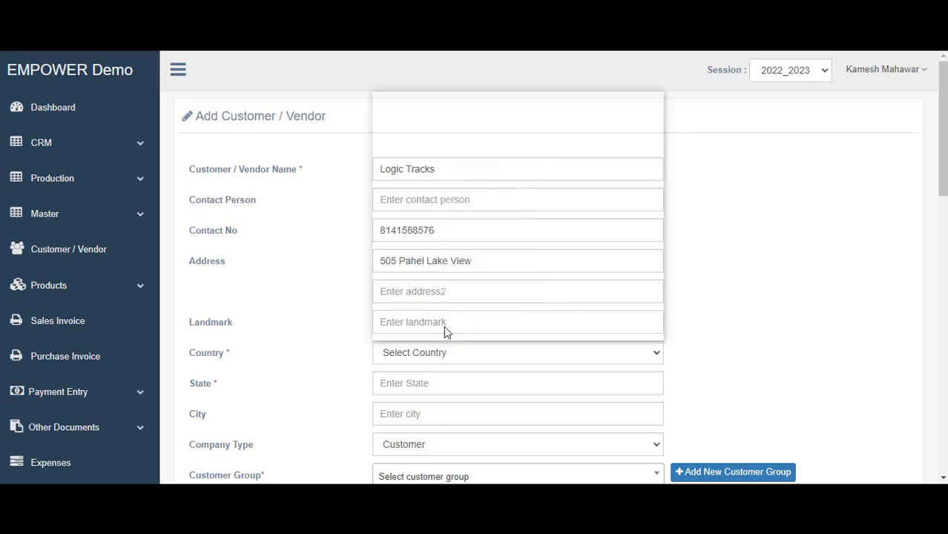
text(india)
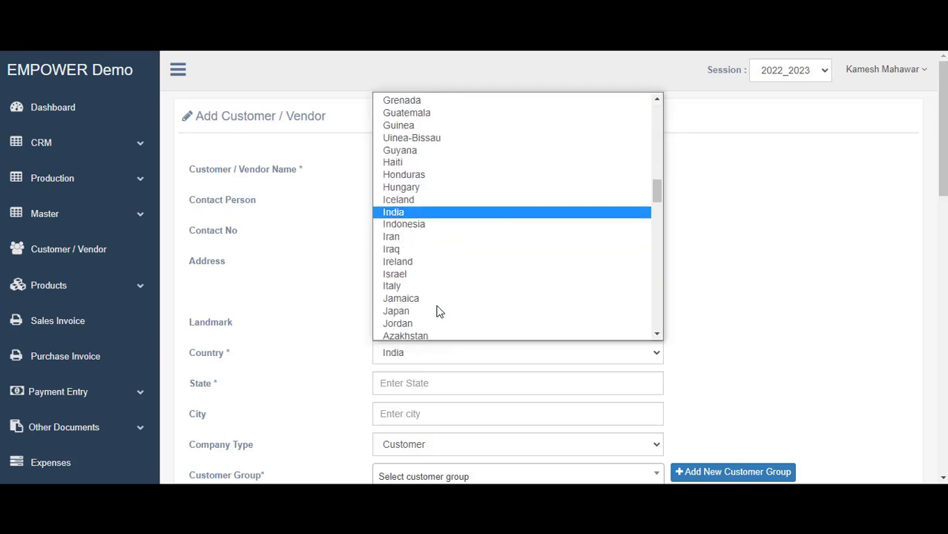
key(Return)
scroll(400, 316, down, 1)
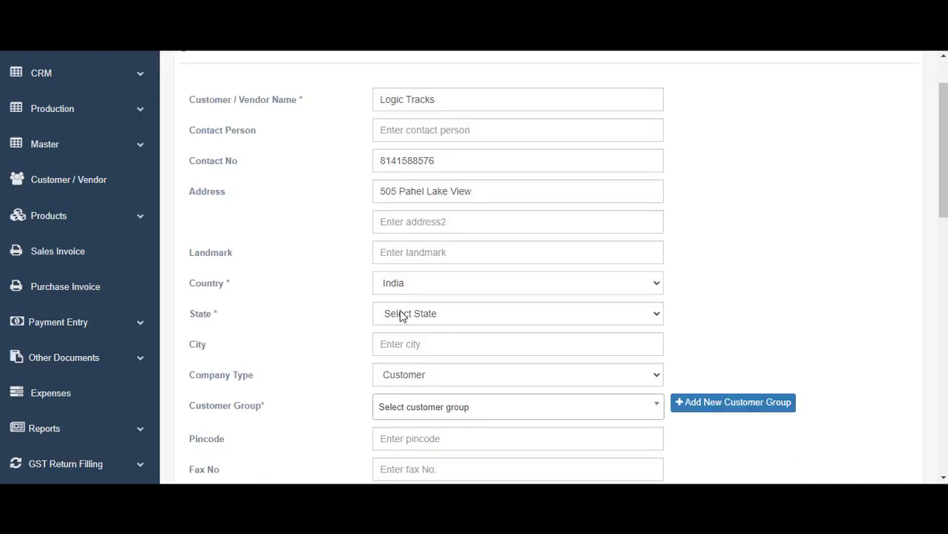
click(406, 323)
text(gujarat)
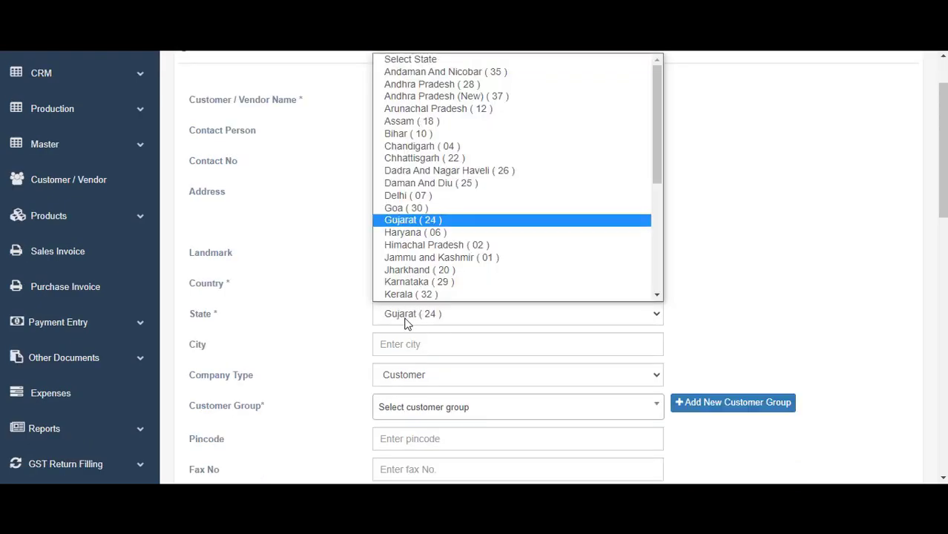
scroll(400, 230, down, 1)
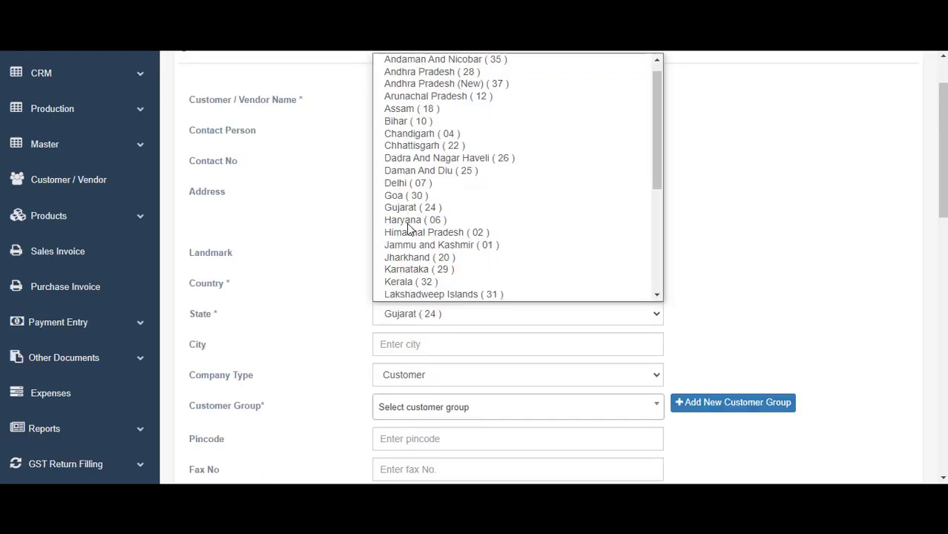
click(408, 197)
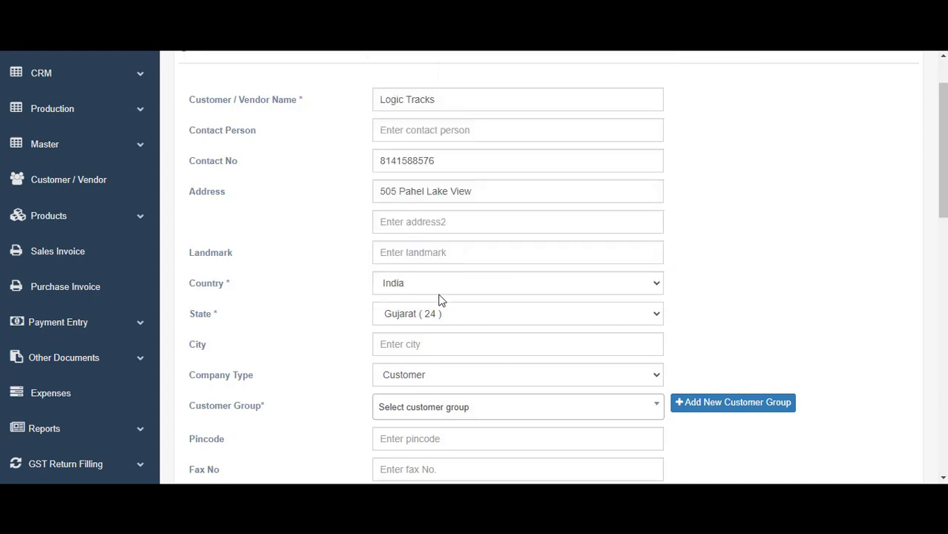
Enter Ahmedabad as the city and browse the Customer Group options
click(426, 221)
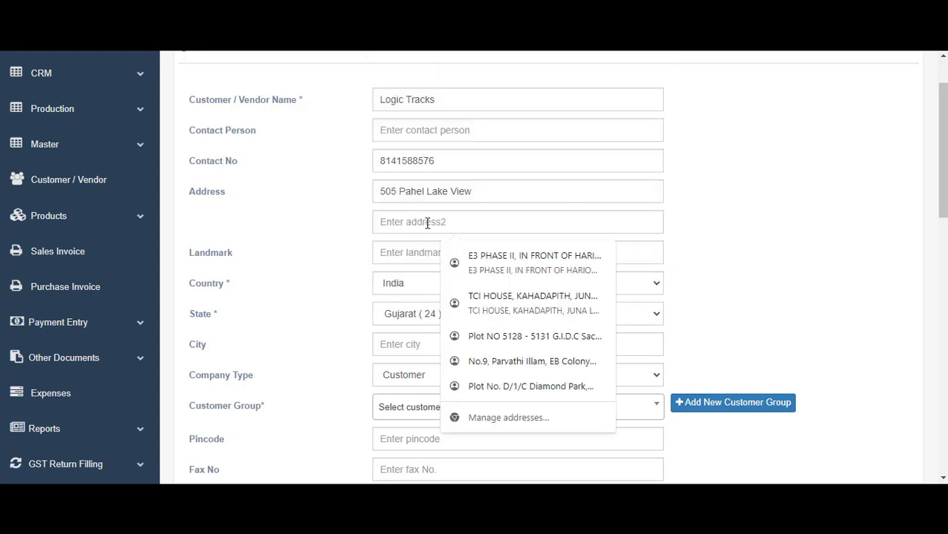
click(402, 343)
text(Ahme)
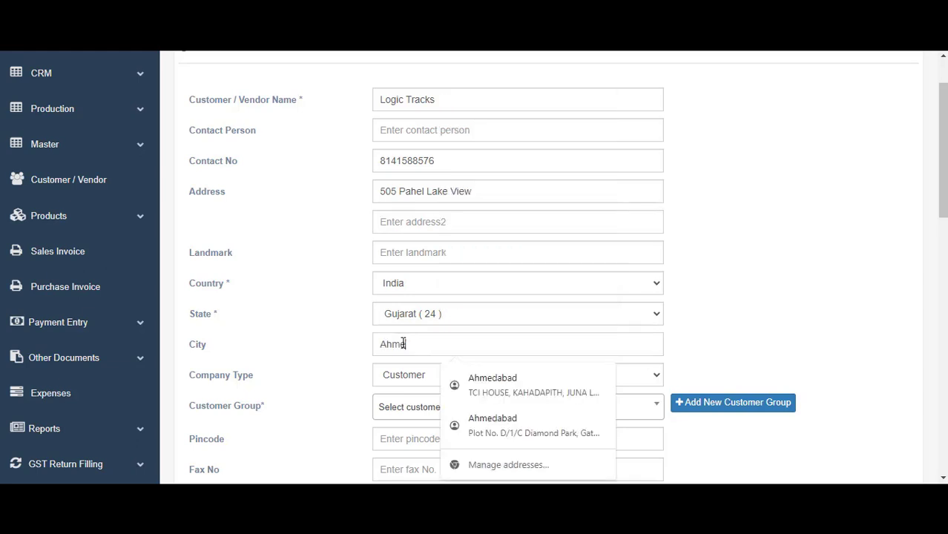
text(dabad)
scroll(414, 377, down, 2)
click(448, 276)
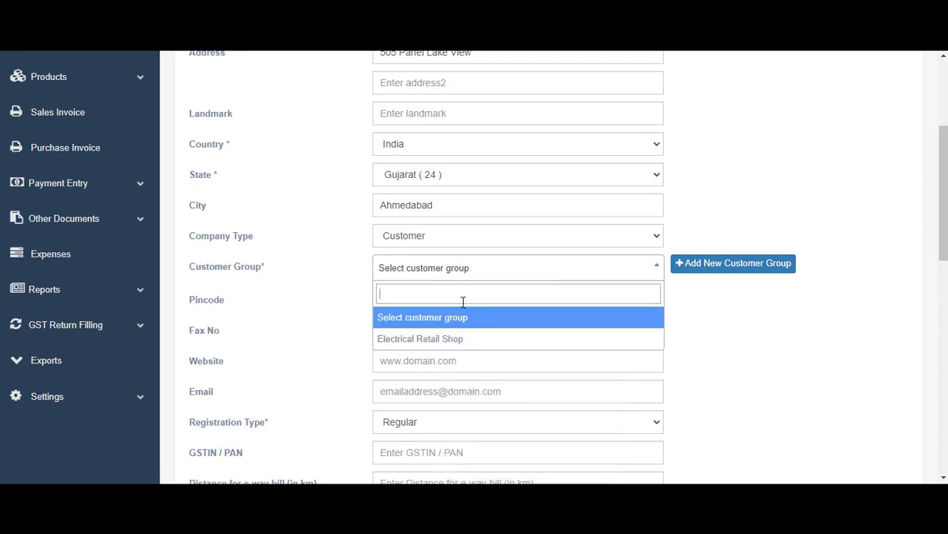
scroll(463, 301, down, 1)
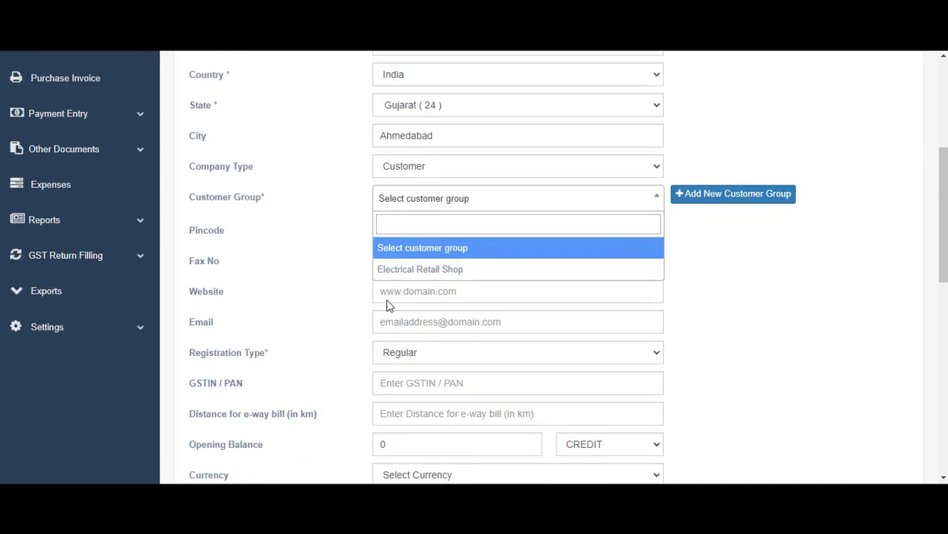
scroll(432, 244, up, 3)
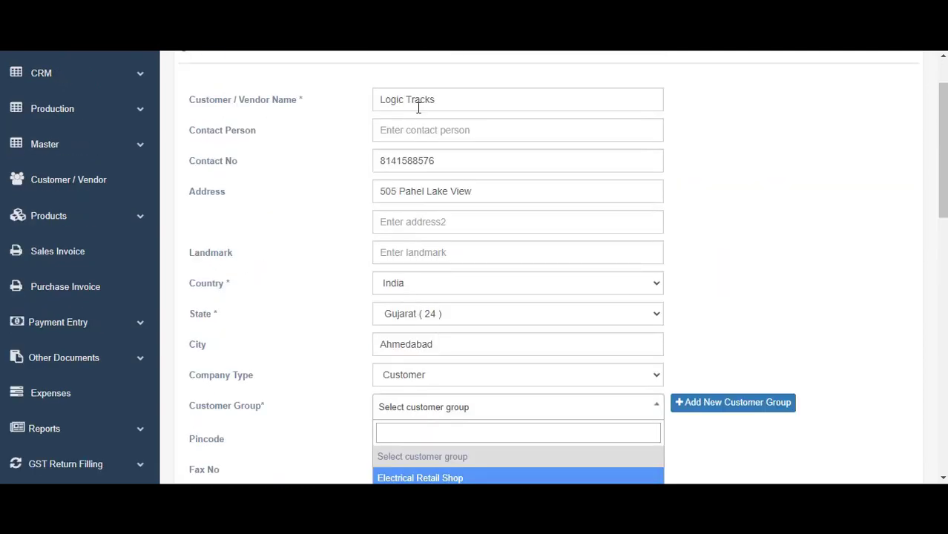
scroll(486, 219, down, 2)
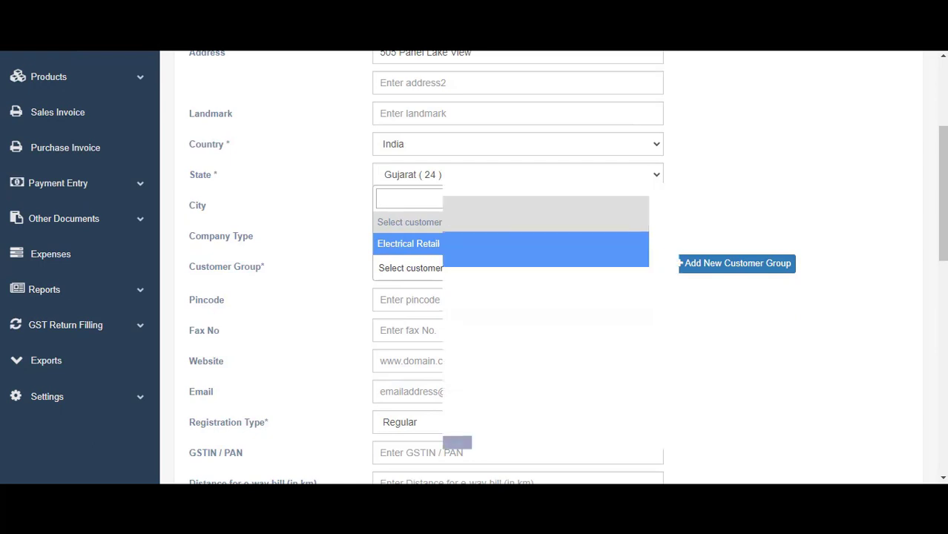
Set customer group Electrical Retail Shop, the pincode, the suggested website and the sales e-mail address
click(475, 244)
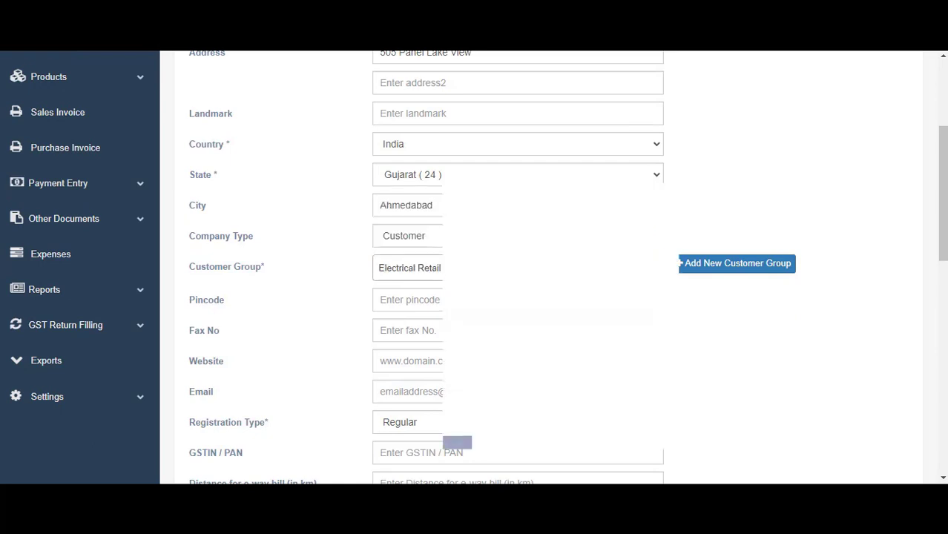
click(512, 300)
text(571361873)
key(BackSpace)
key(BackSpace)
key(BackSpace)
key(BackSpace)
key(BackSpace)
key(BackSpace)
key(BackSpace)
key(BackSpace)
key(BackSpace)
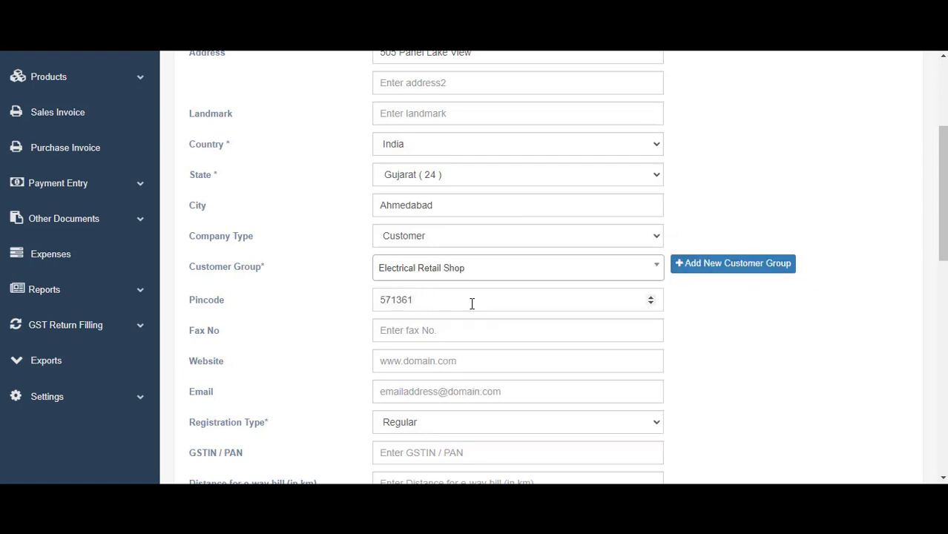
text(3)
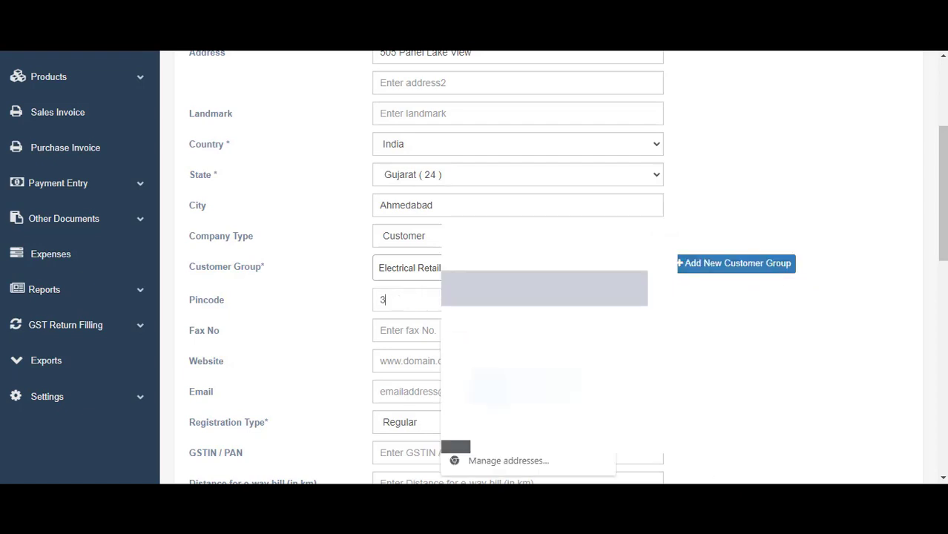
text(82481)
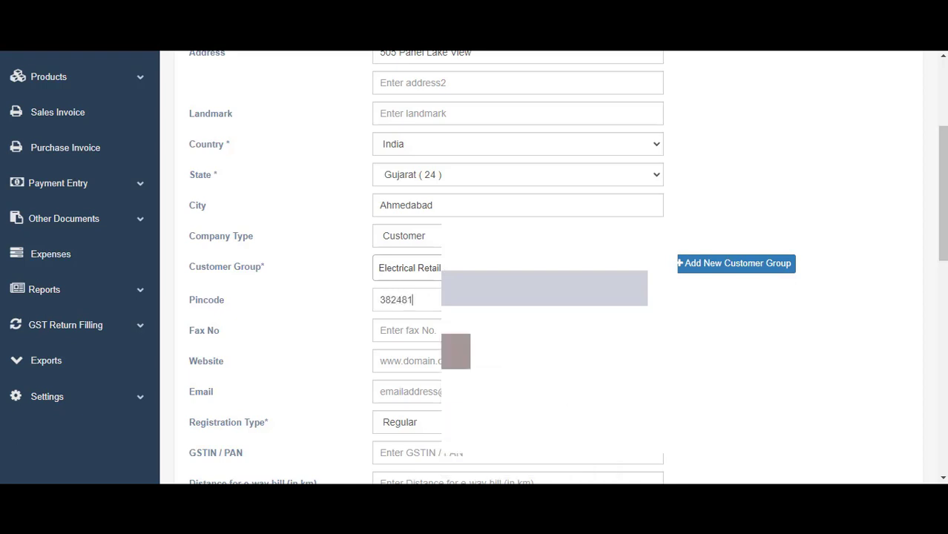
click(467, 361)
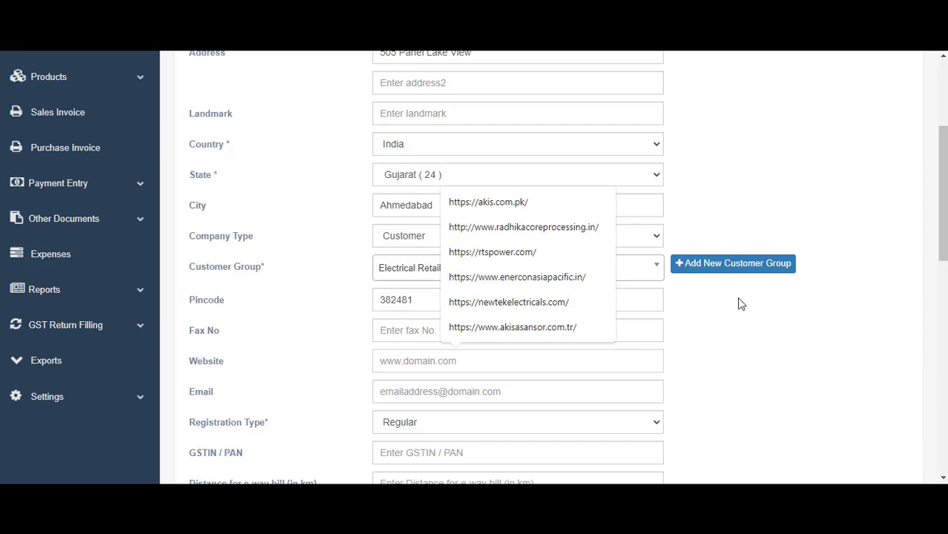
click(496, 373)
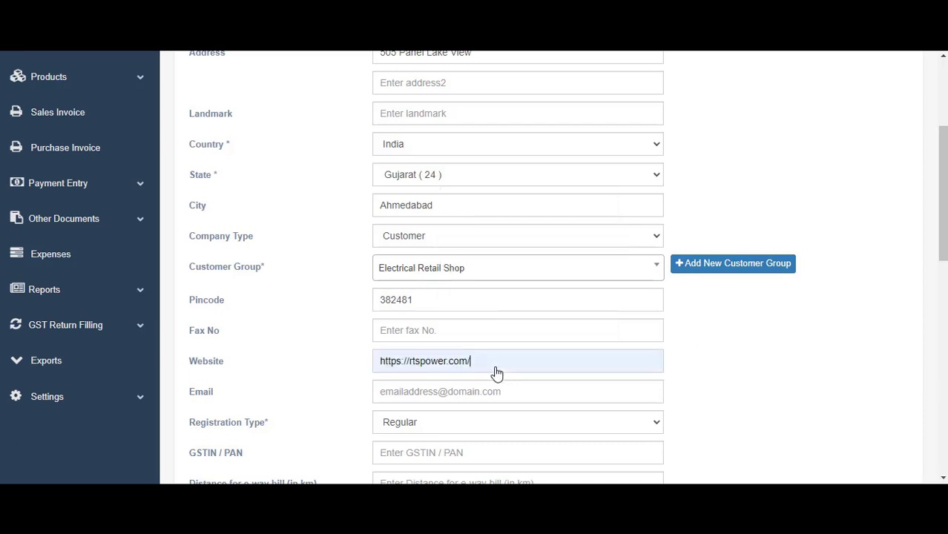
click(495, 392)
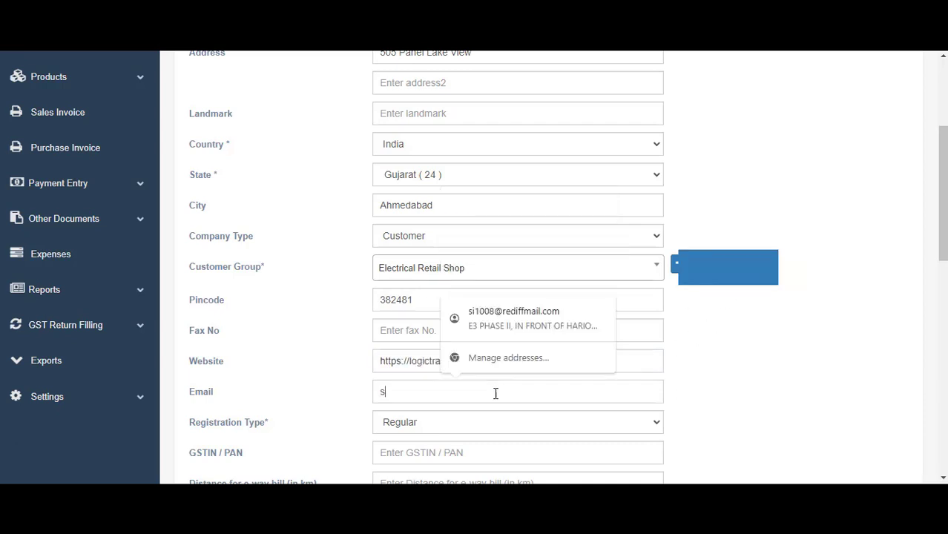
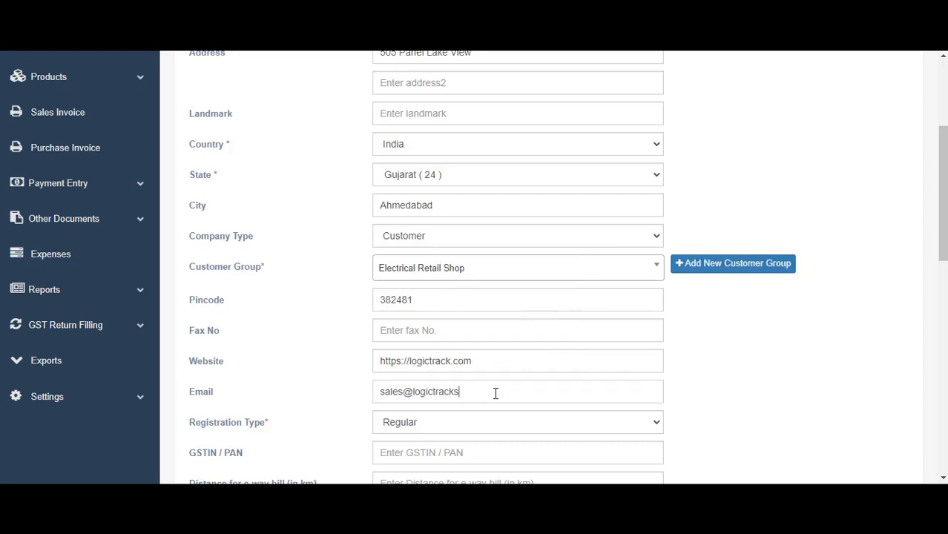
Choose INR as the customer's currency
scroll(494, 385, down, 1)
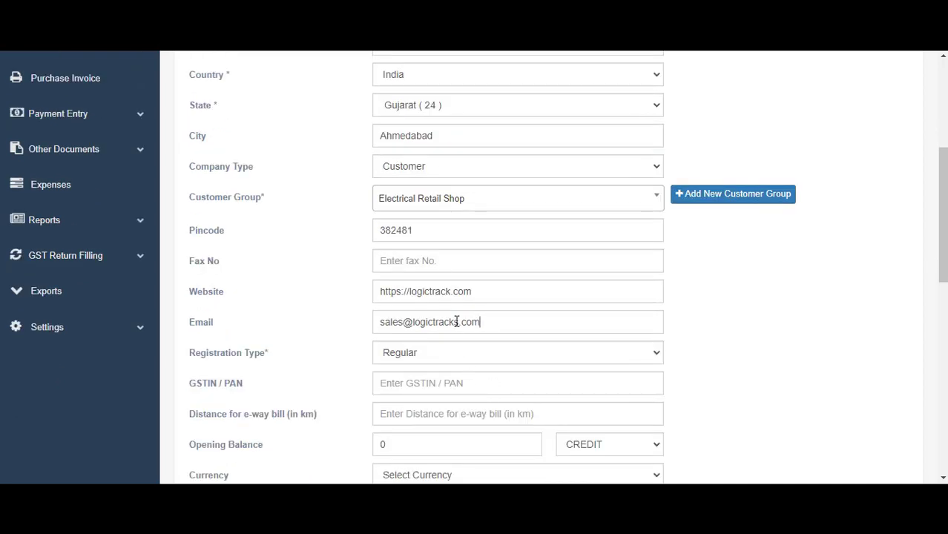
scroll(456, 320, down, 2)
click(460, 245)
scroll(460, 272, down, 1)
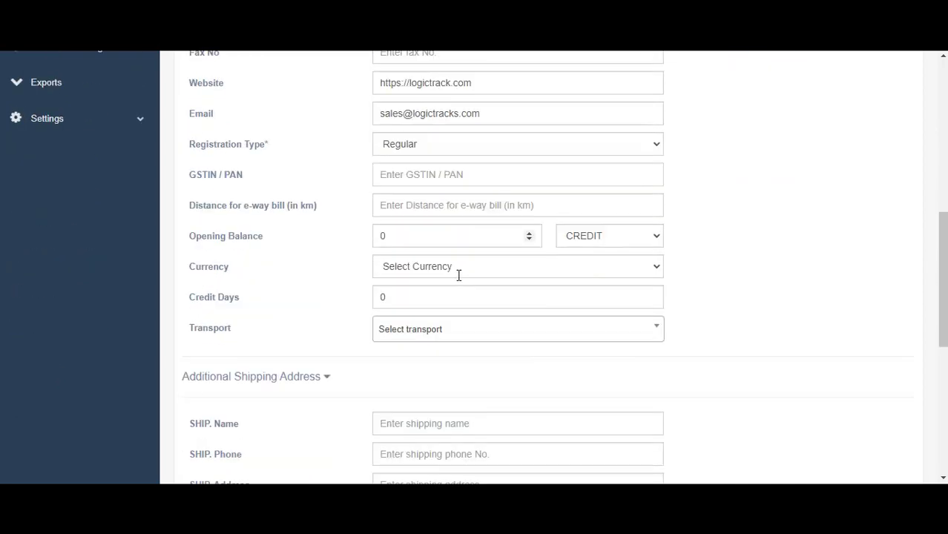
click(459, 267)
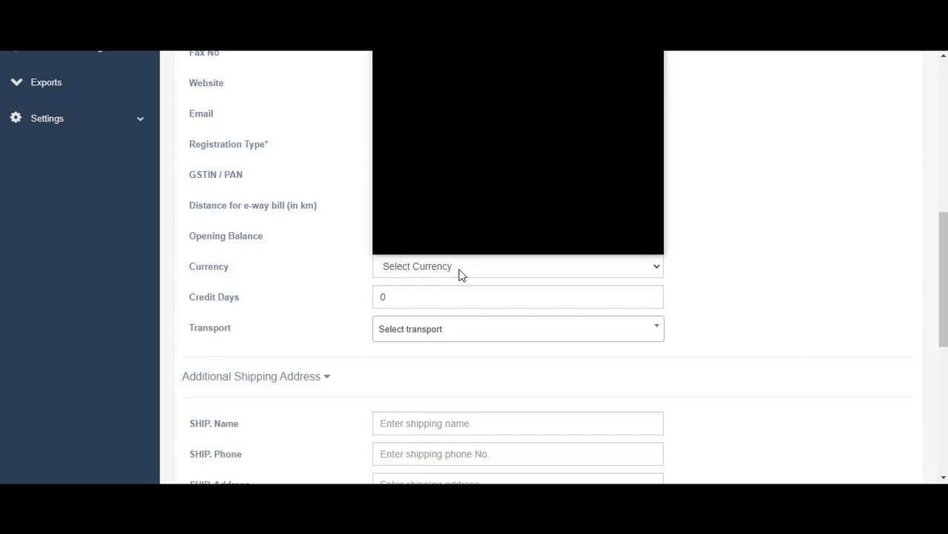
key(i)
key(Return)
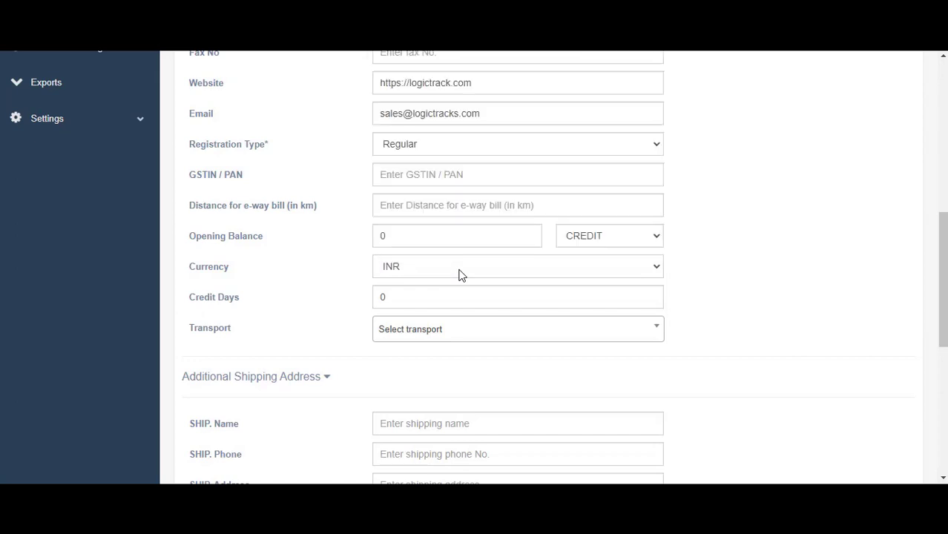
Paste the GSTIN / PAN number into its field
scroll(459, 275, up, 2)
click(470, 314)
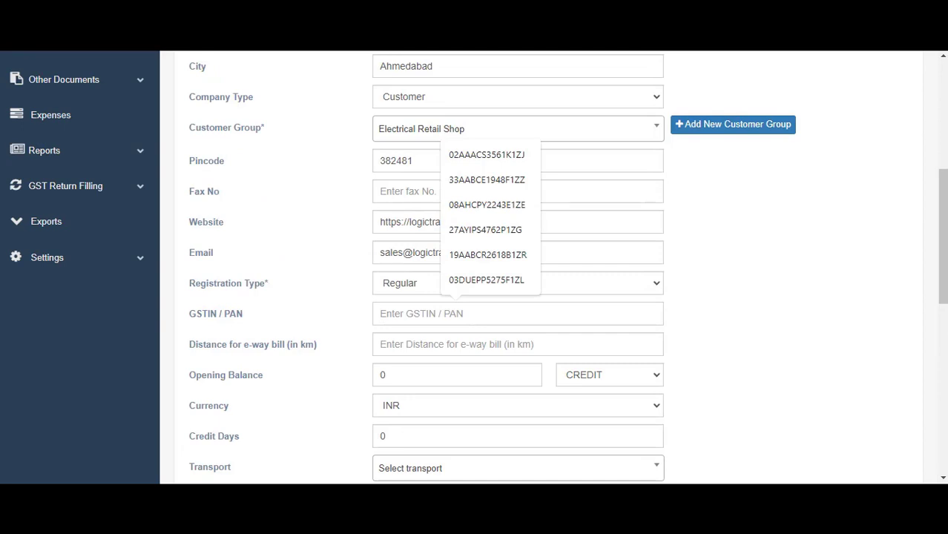
scroll(440, 294, down, 2)
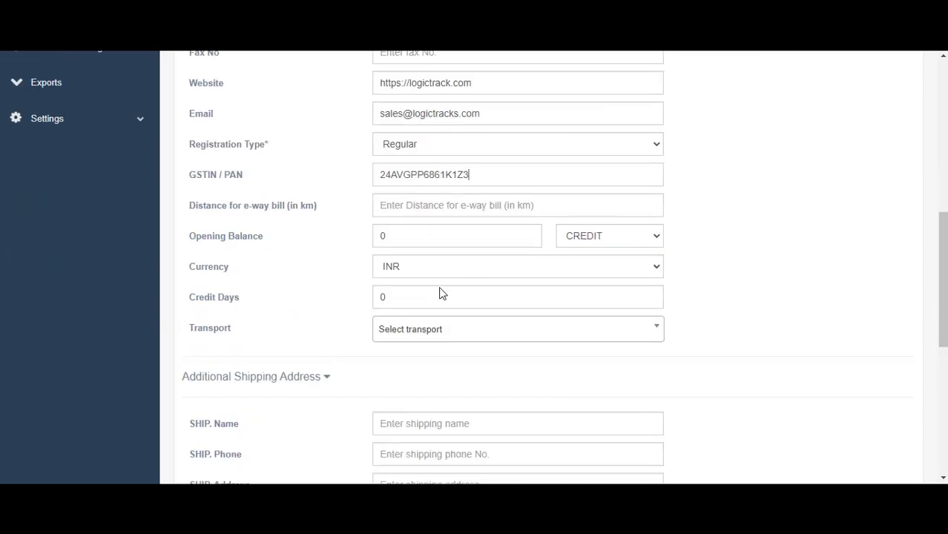
scroll(454, 290, down, 4)
scroll(454, 289, down, 1)
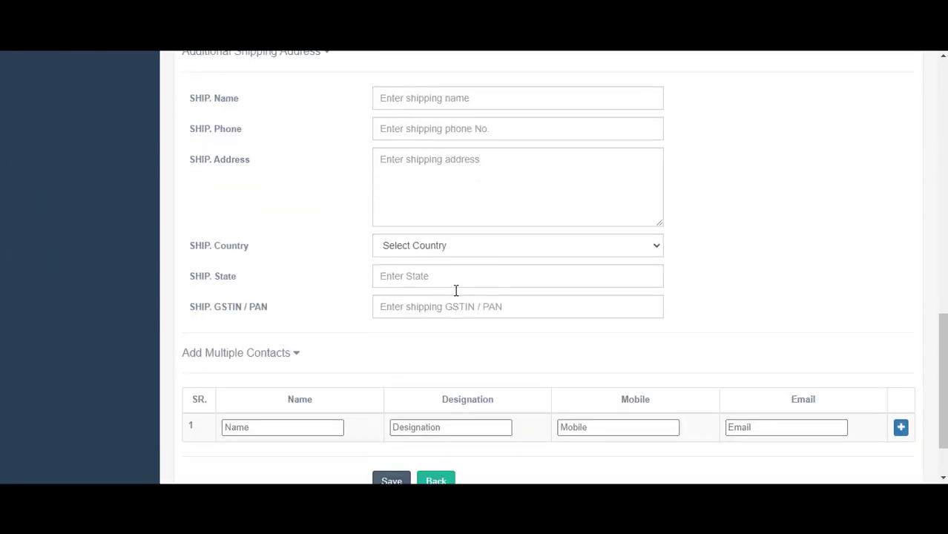
scroll(457, 290, up, 1)
click(430, 155)
scroll(429, 157, up, 5)
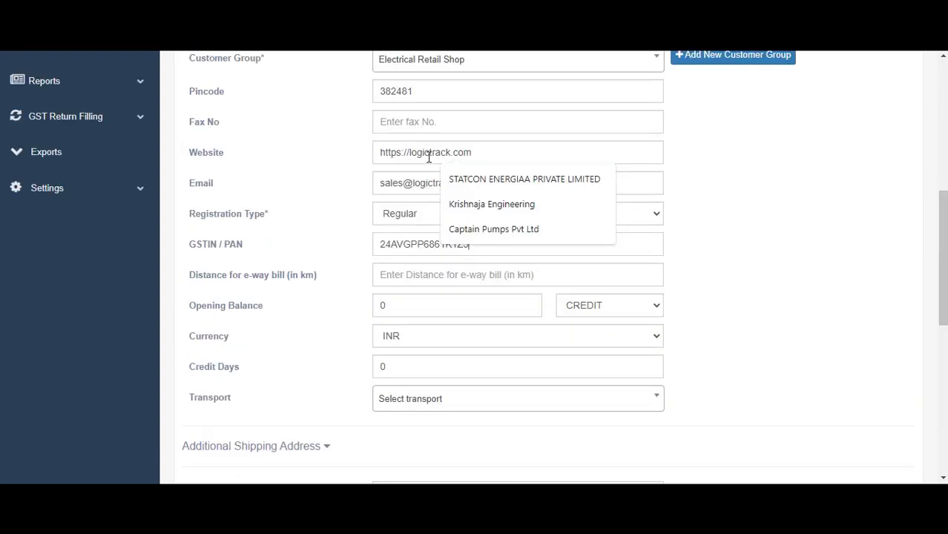
scroll(429, 157, up, 6)
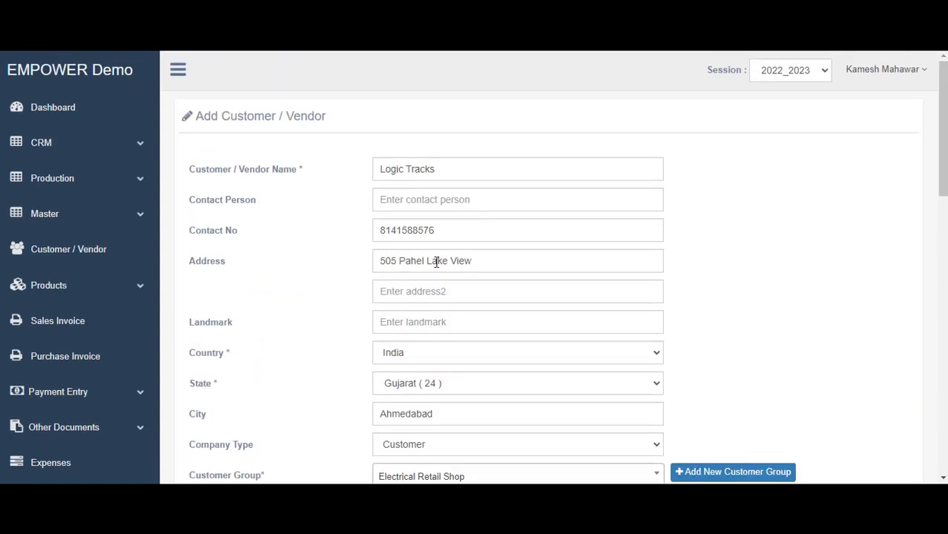
scroll(437, 296, down, 11)
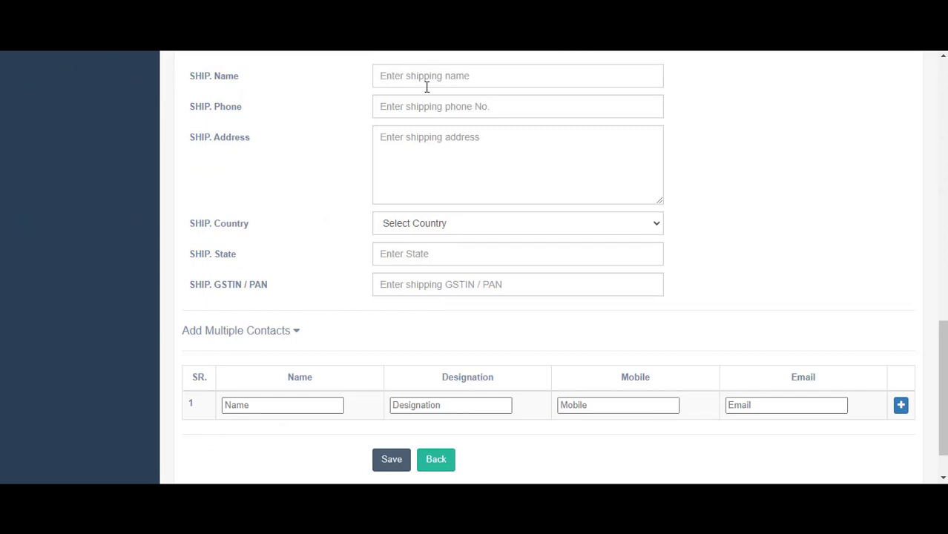
Enter shipping name Logic Tracks and the shipping phone, correcting the mistyped name
click(427, 87)
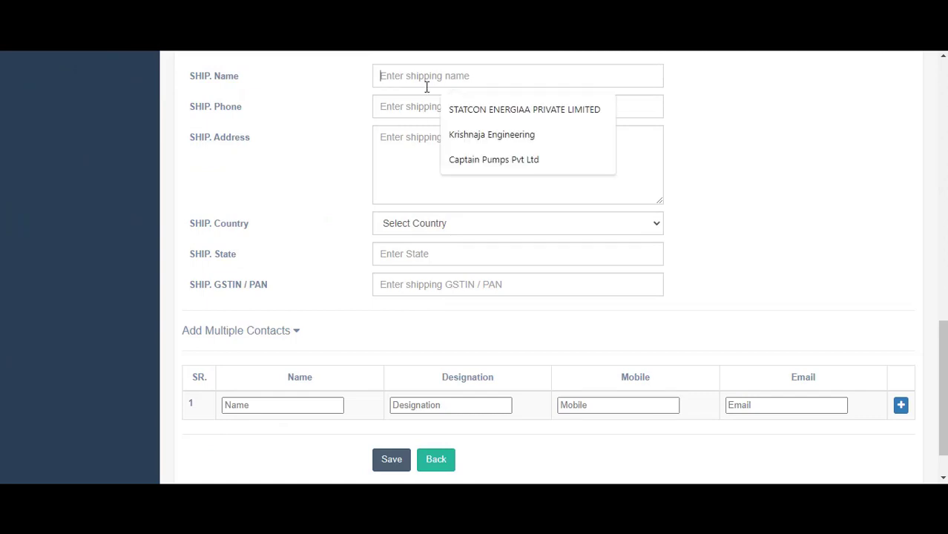
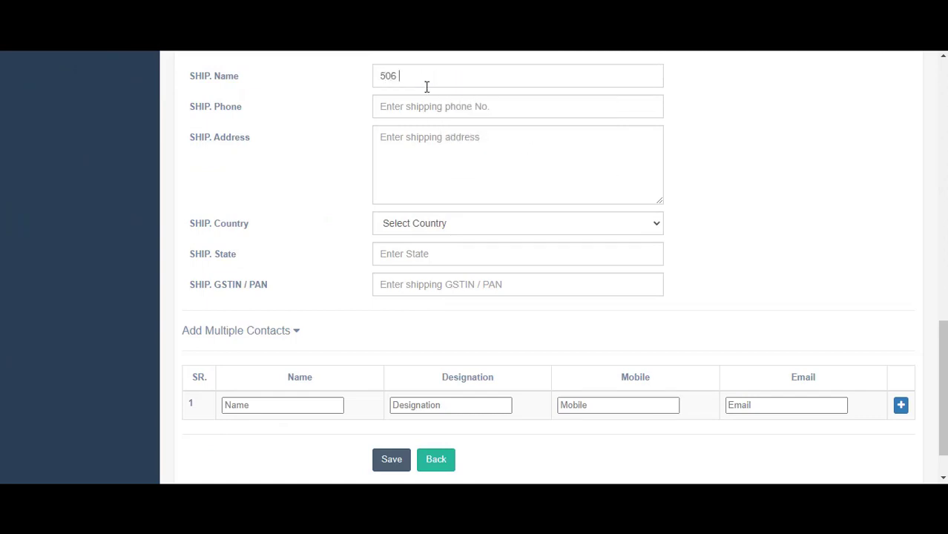
key(Tab)
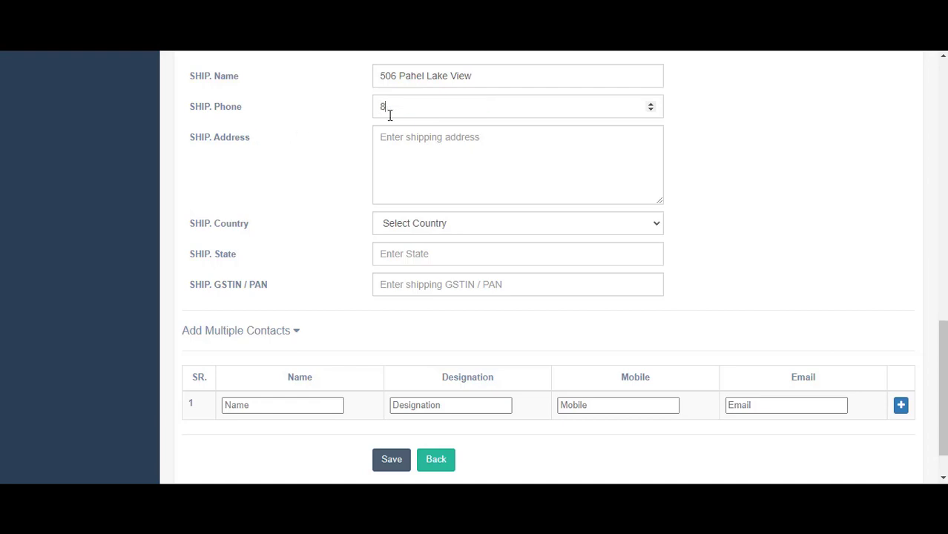
click(423, 152)
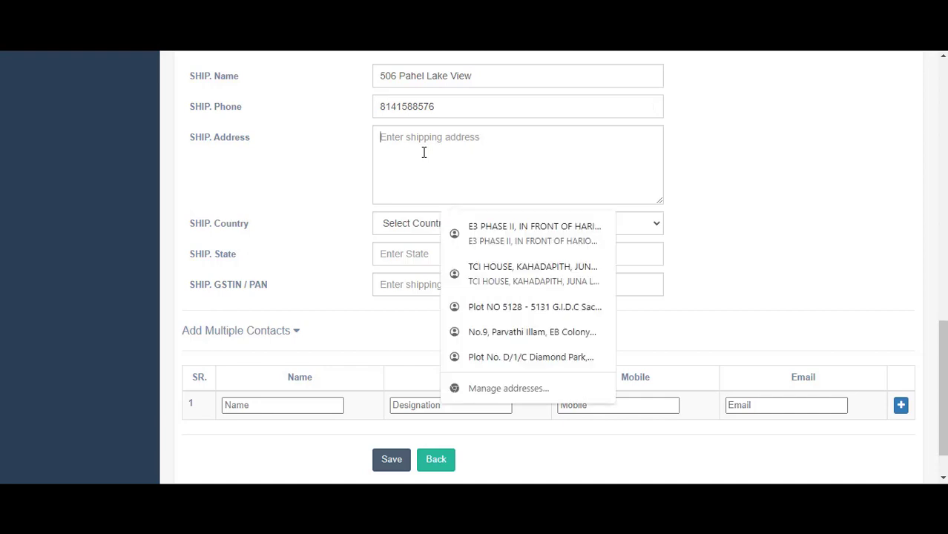
click(489, 72)
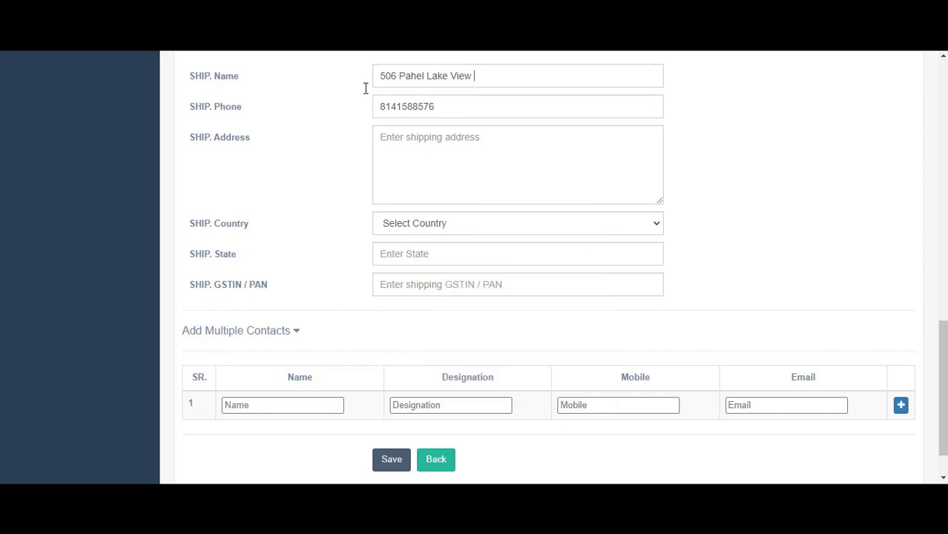
key(ctrl+a)
key(BackSpace)
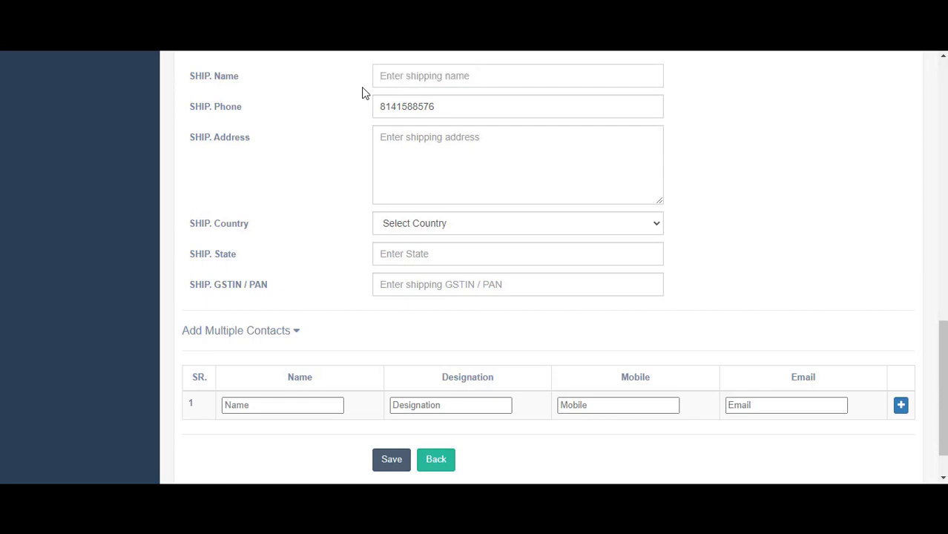
text(Logic )
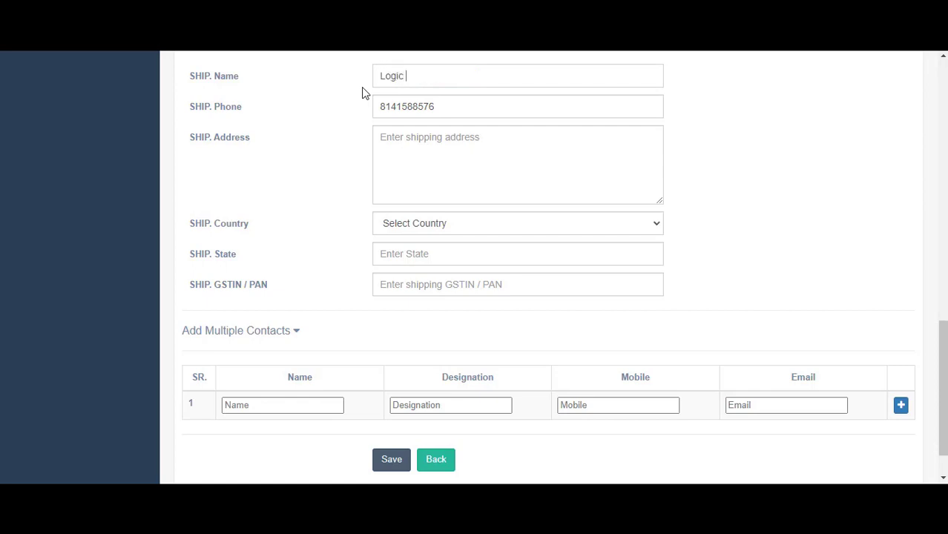
text(Tracks)
Type the shipping street address ending with Ahmedabad
click(485, 165)
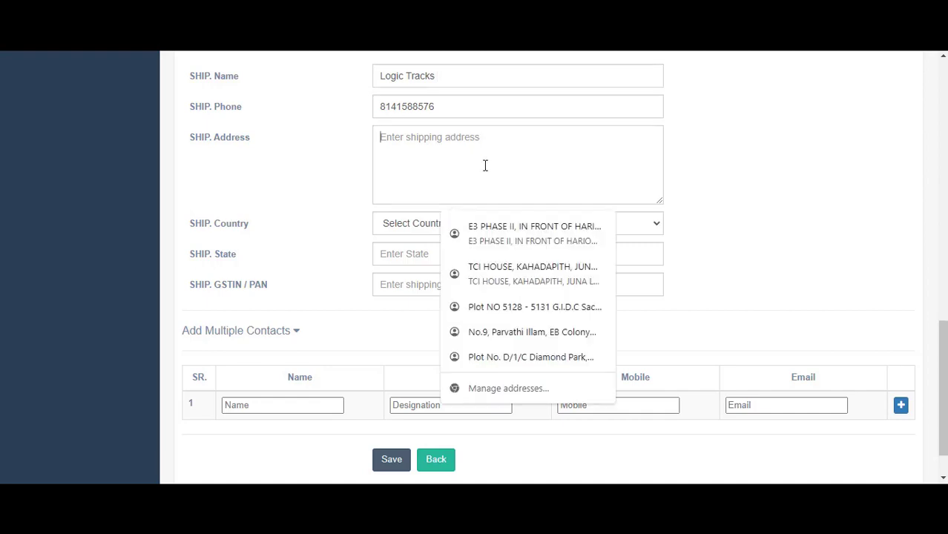
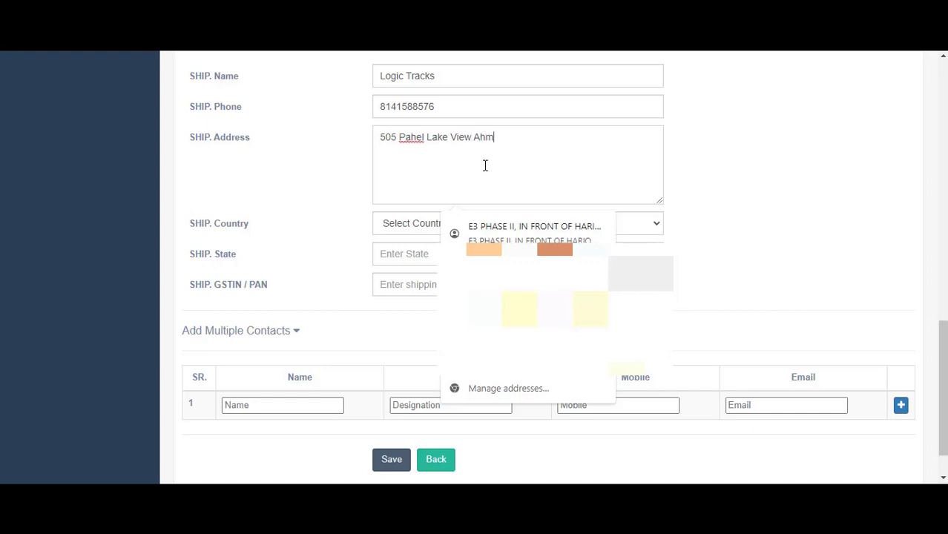
key(ctrl+BackSpace)
key(ctrl+BackSpace)
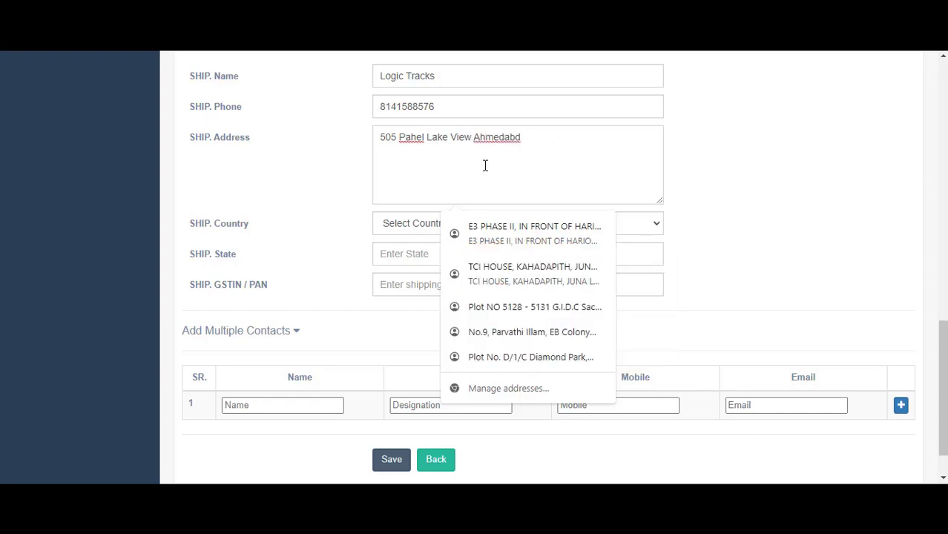
text(Ahmedabad)
click(598, 148)
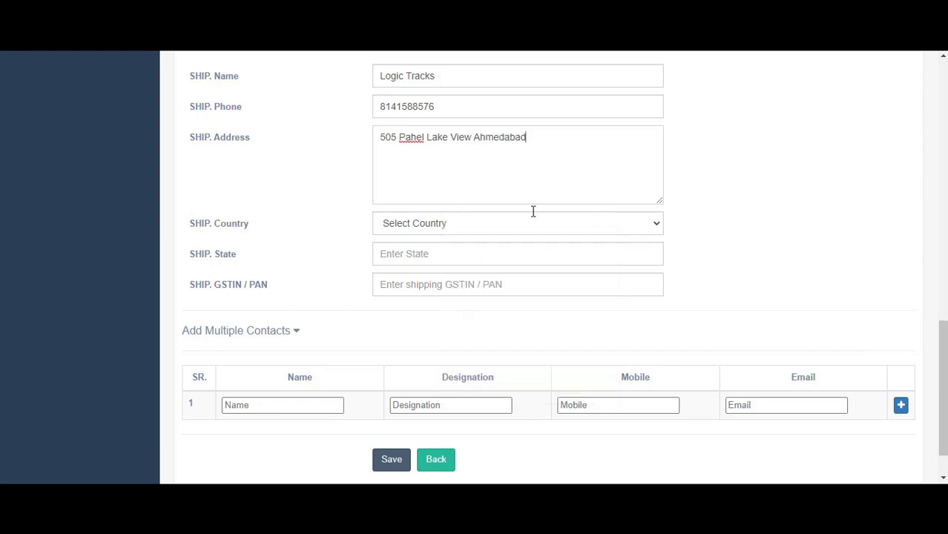
Set shipping country India and state Gujarat ( 24 ), then add the pincode to the address
click(443, 230)
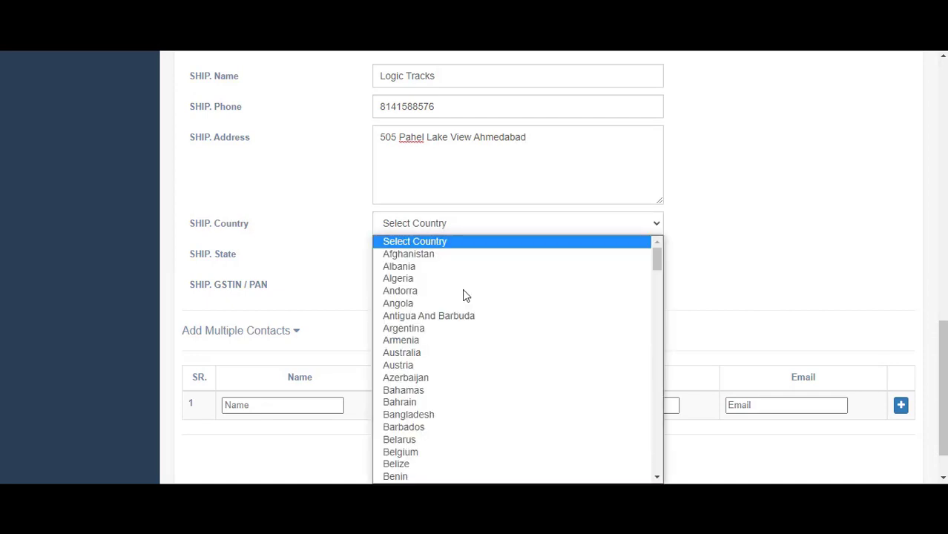
text(india)
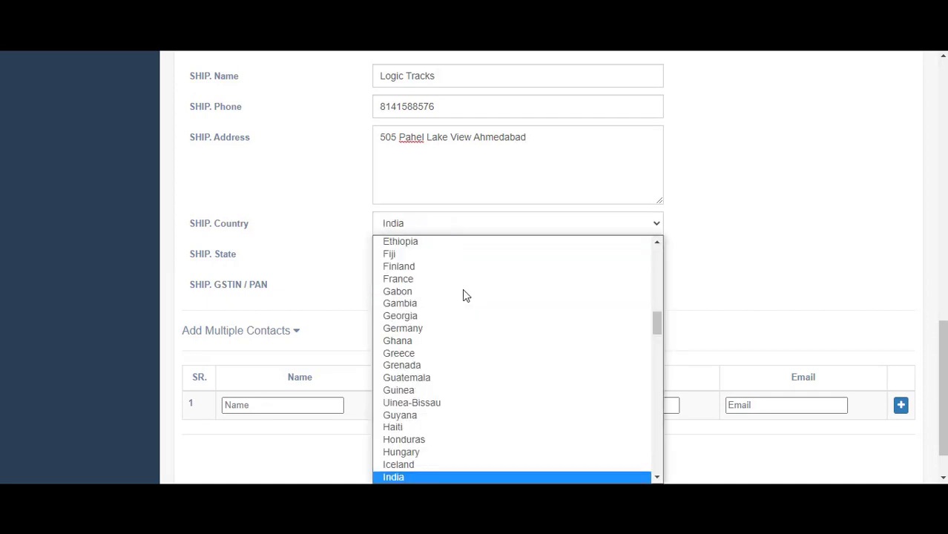
key(Return)
click(483, 256)
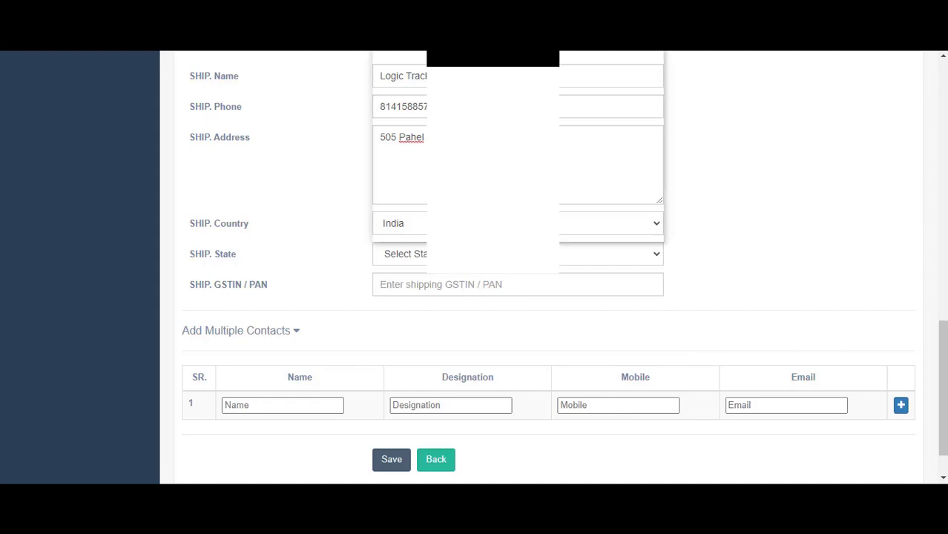
text(guj)
key(Return)
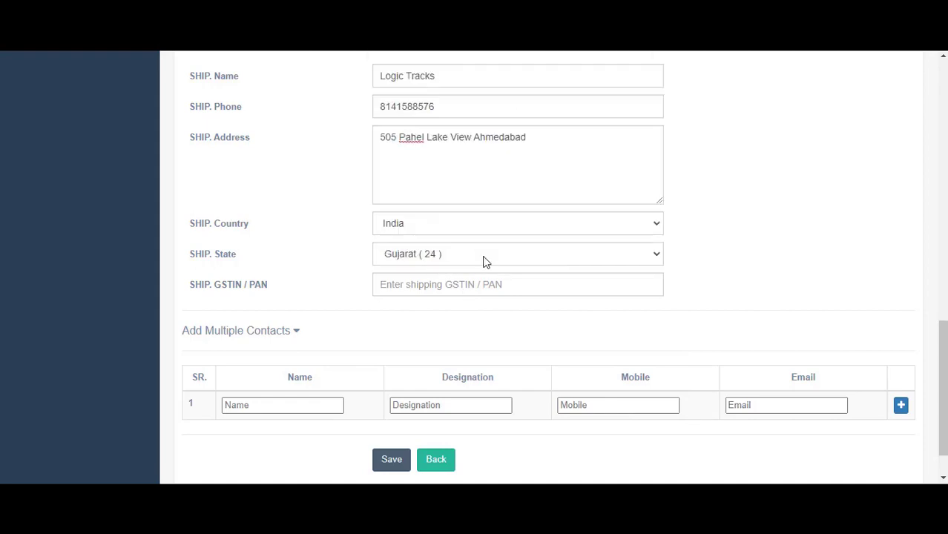
click(537, 144)
text(382424)
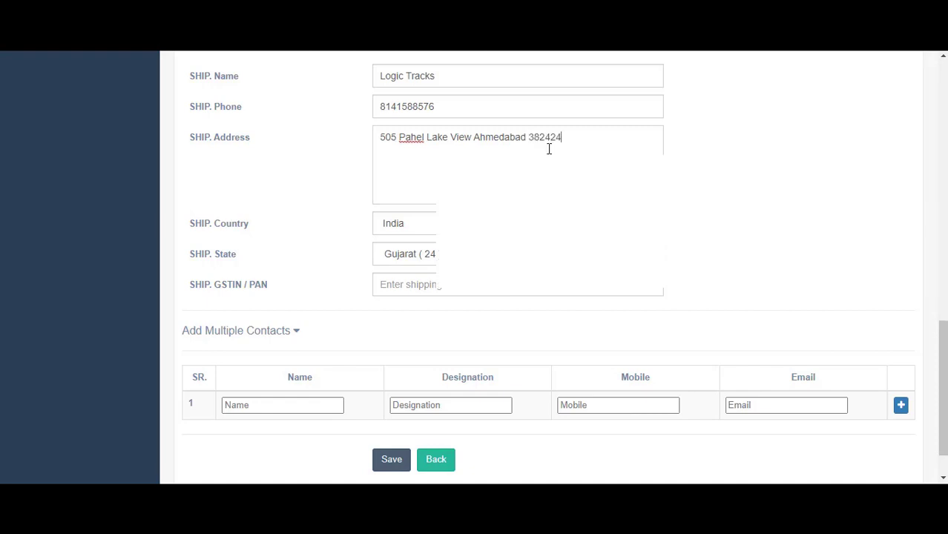
Clear the autofilled value from the SHIP. GSTIN / PAN field
scroll(569, 153, down, 1)
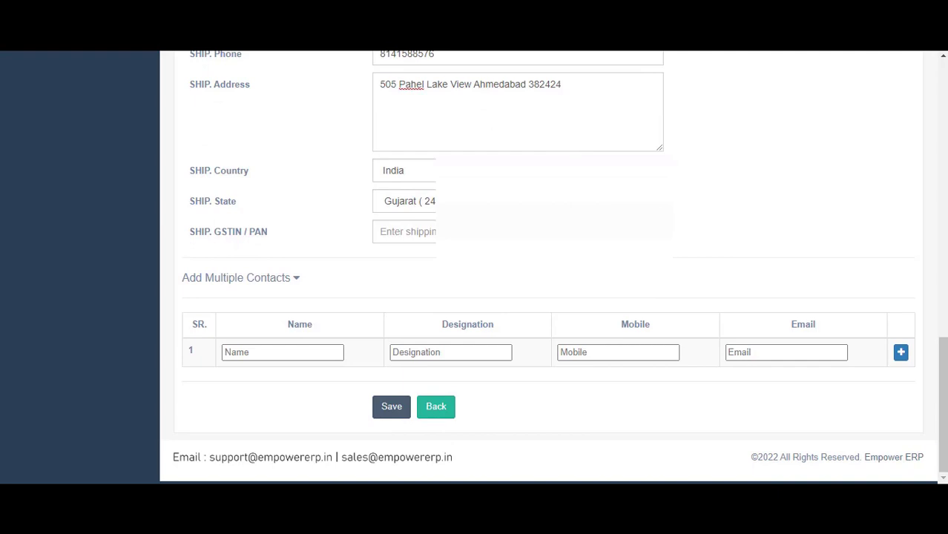
click(512, 232)
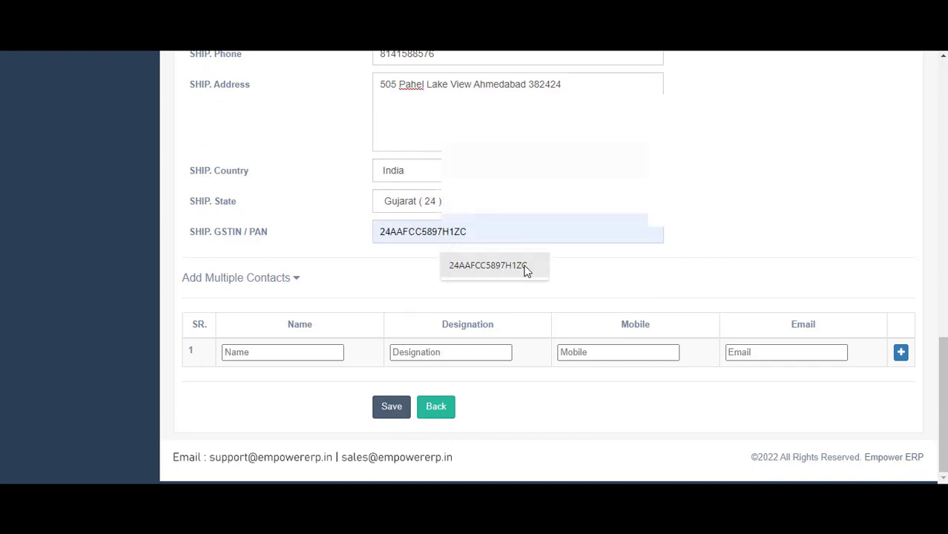
click(524, 267)
key(ctrl+a)
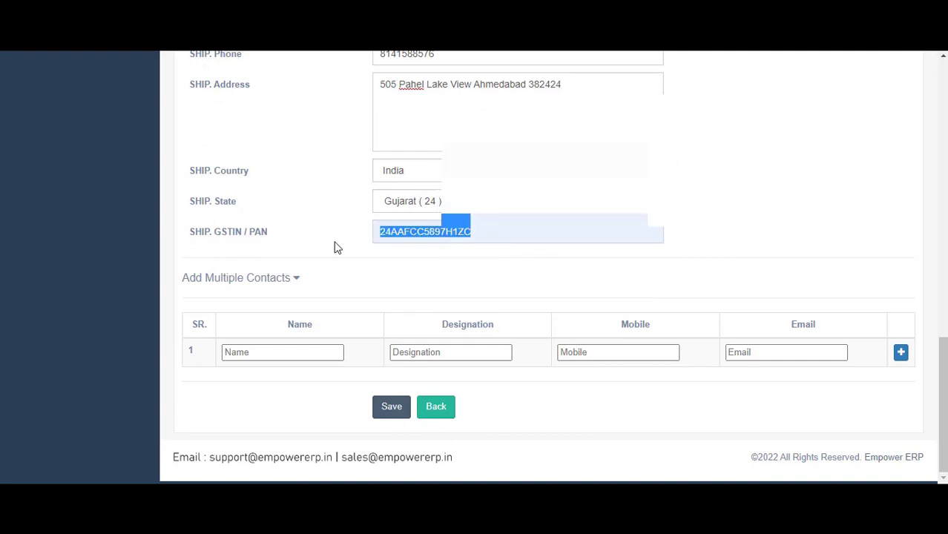
key(BackSpace)
Paste the customer's main GSTIN / PAN into SHIP. GSTIN / PAN and alter its last two characters
scroll(336, 247, up, 8)
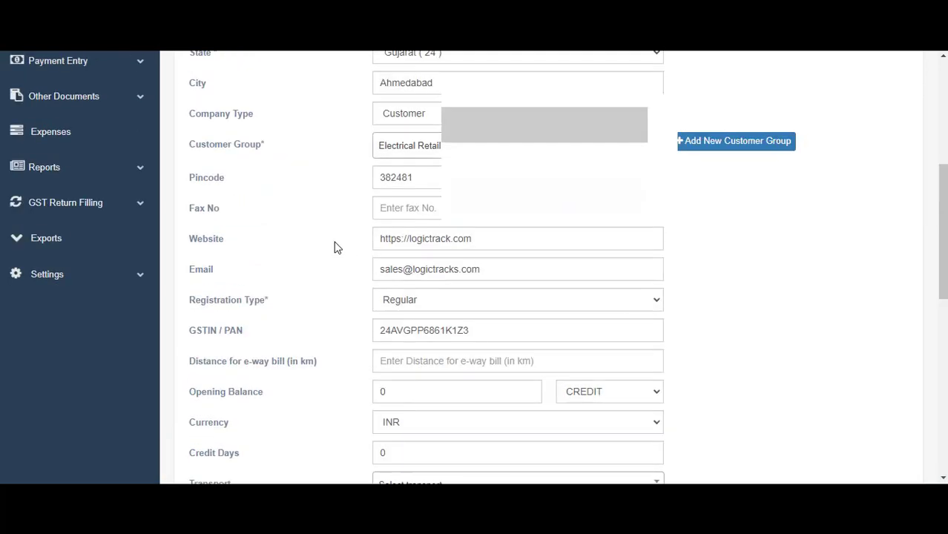
double_click(476, 330)
key(ctrl+c)
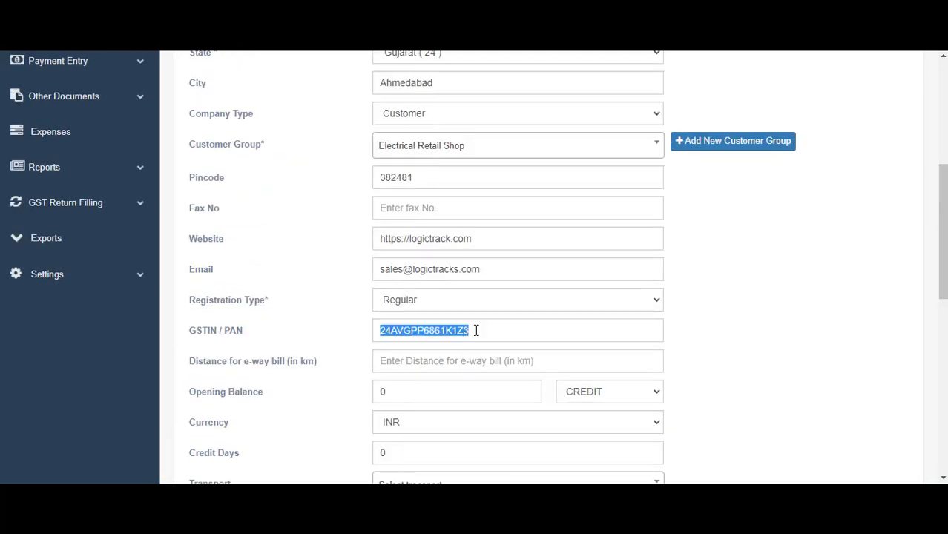
scroll(476, 330, down, 10)
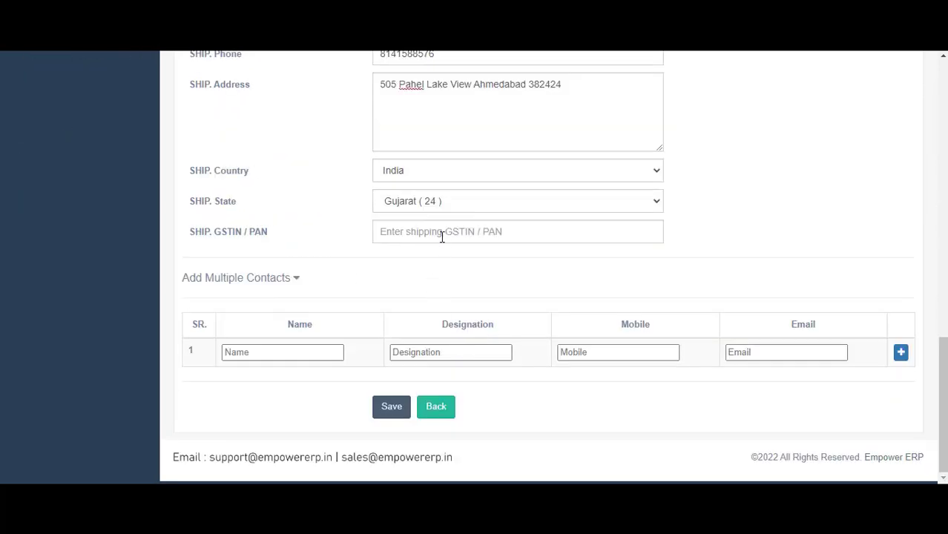
click(442, 235)
key(ctrl+v)
key(BackSpace)
text(G@)
key(BackSpace)
text(2)
scroll(618, 297, up, 15)
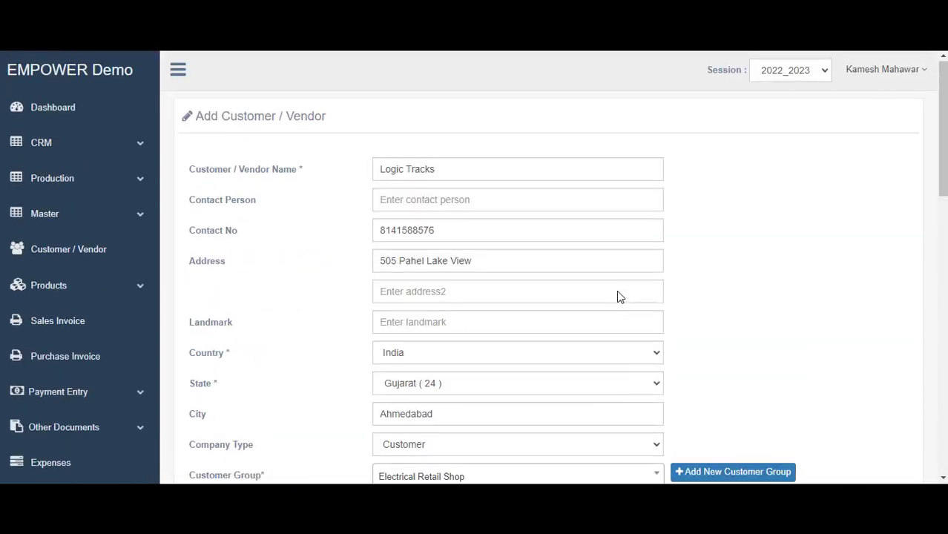
scroll(619, 293, down, 2)
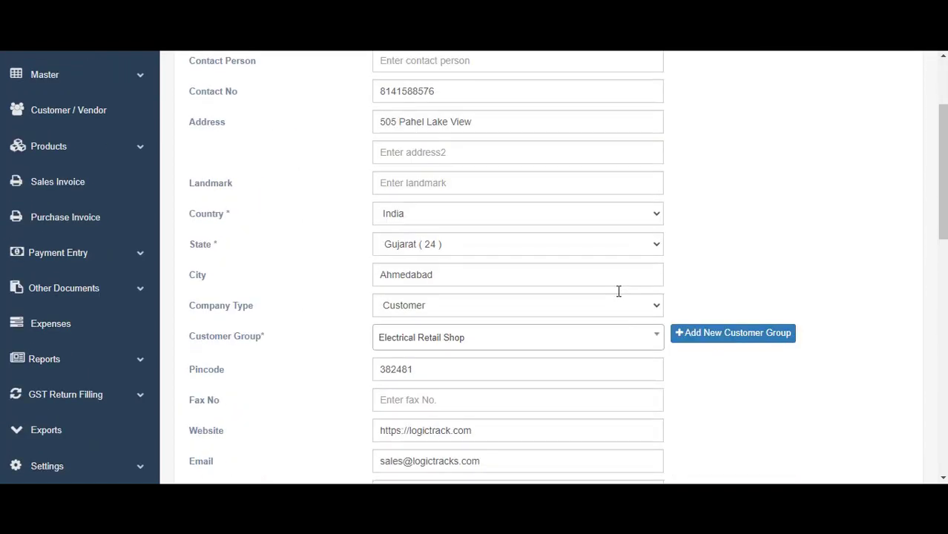
scroll(618, 291, down, 1)
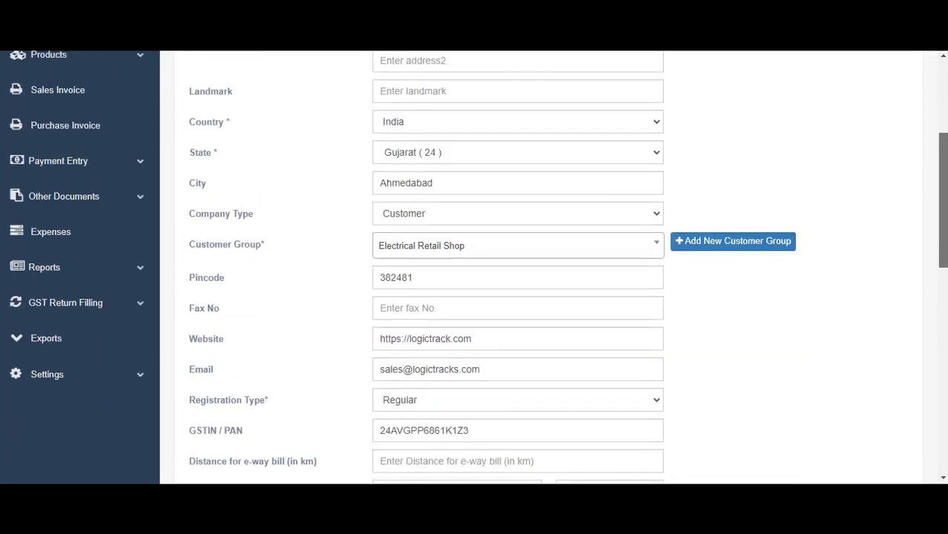
scroll(553, 267, up, 3)
scroll(429, 356, down, 2)
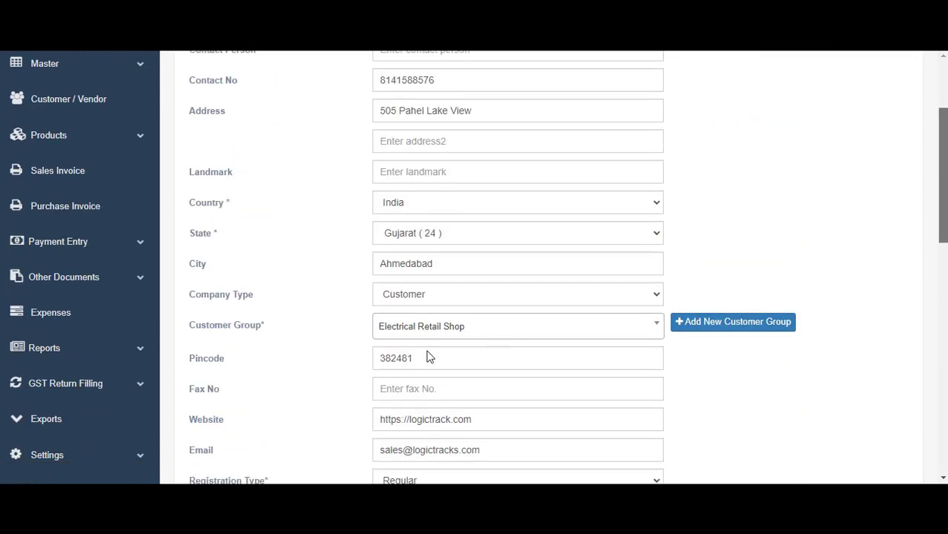
click(657, 297)
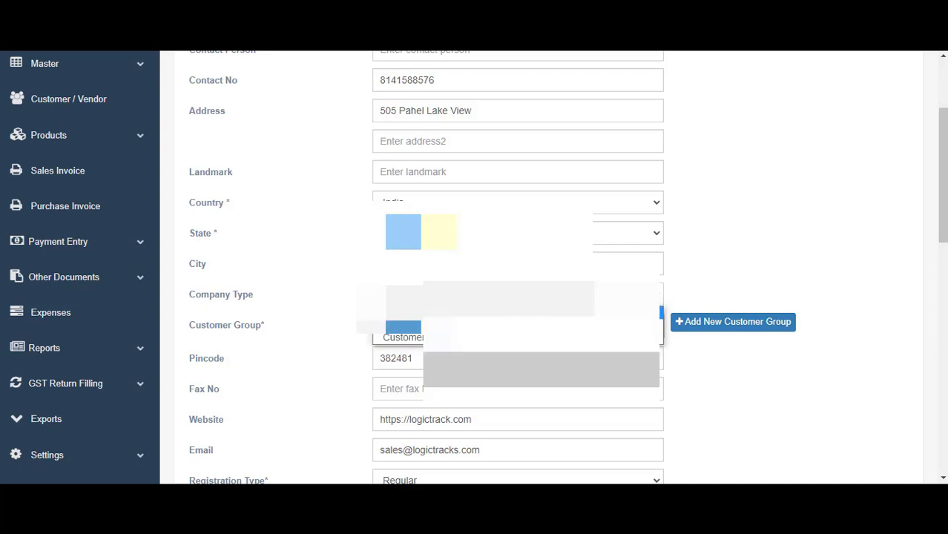
click(401, 312)
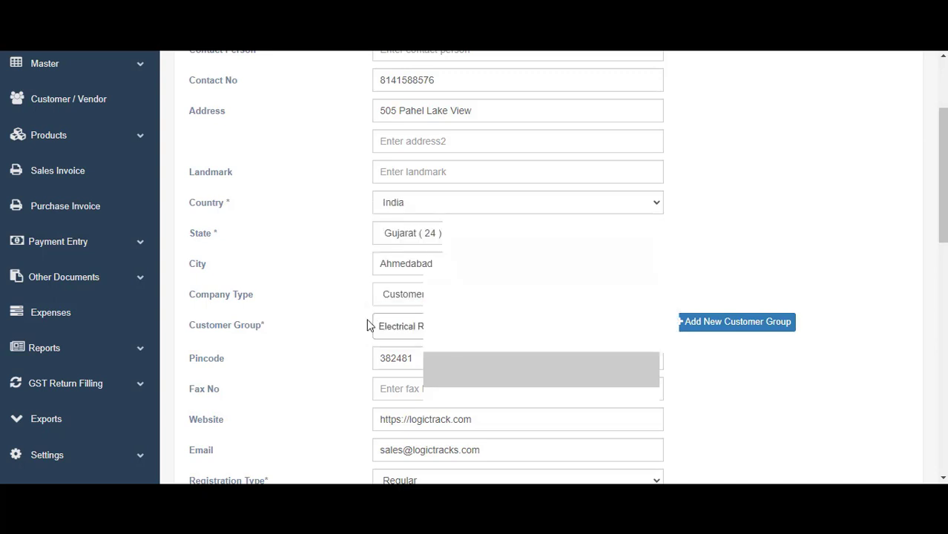
scroll(363, 325, down, 2)
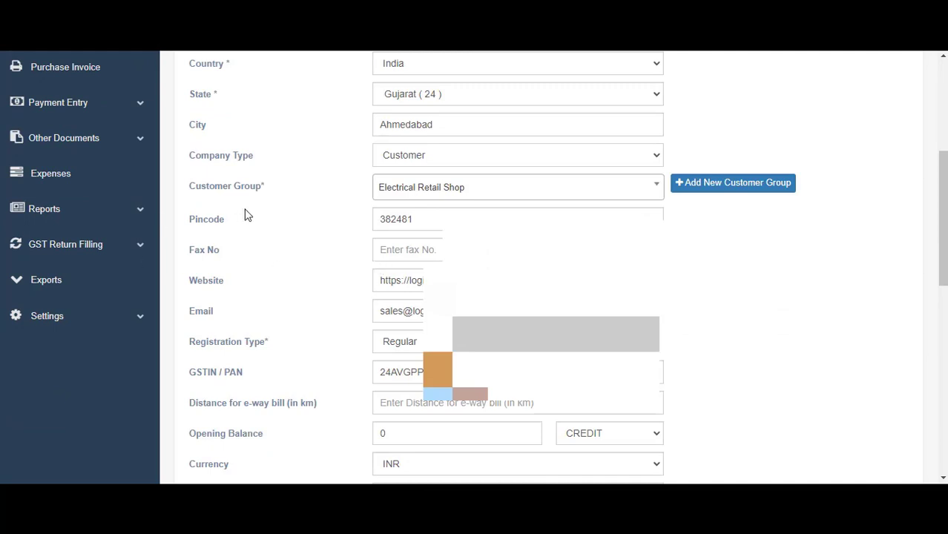
scroll(520, 267, up, 3)
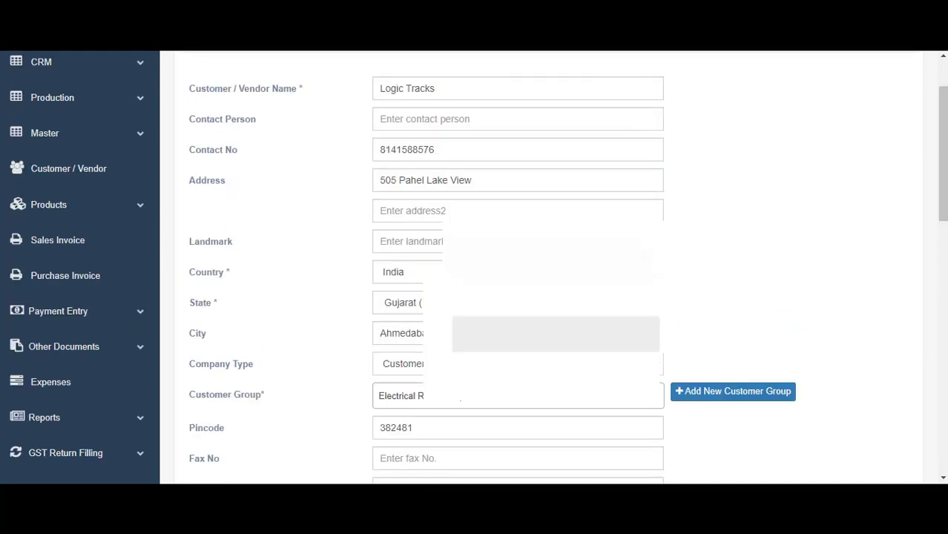
click(698, 395)
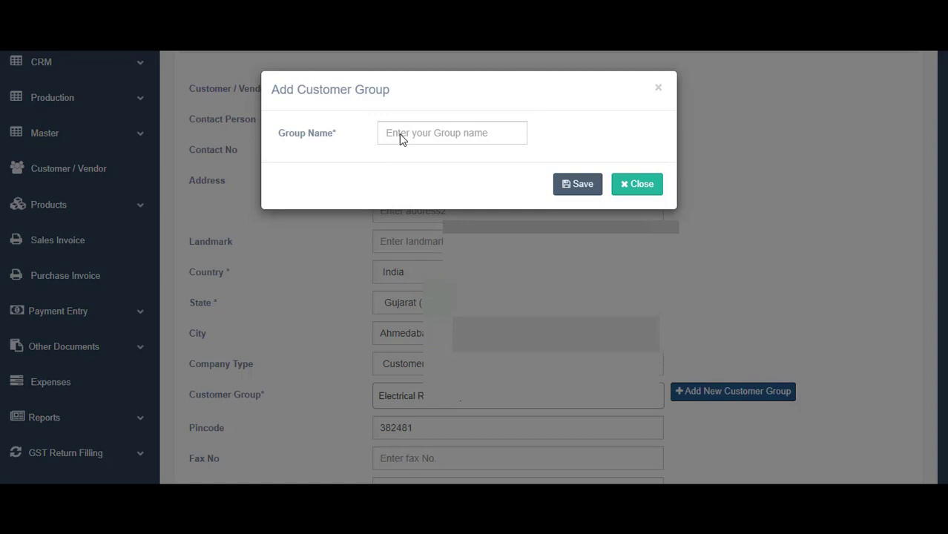
click(399, 134)
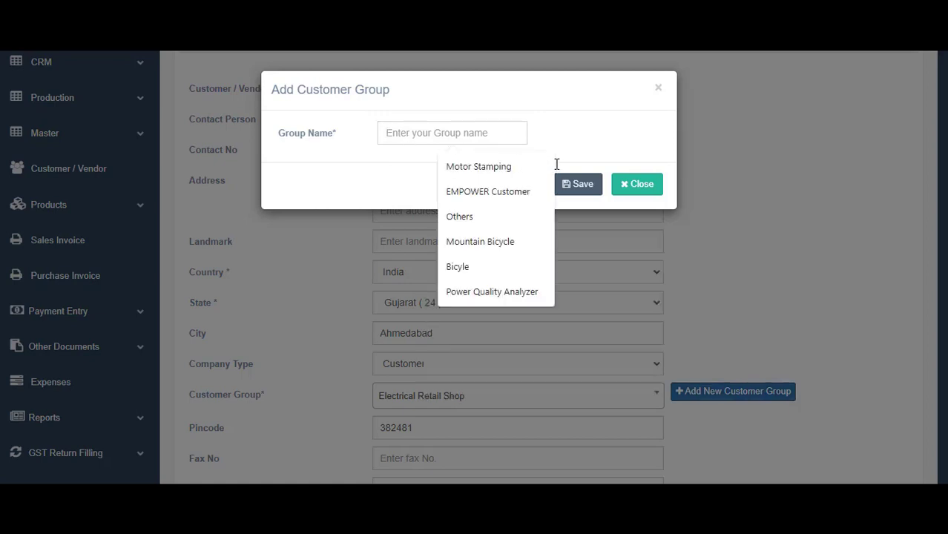
click(659, 86)
scroll(713, 235, down, 15)
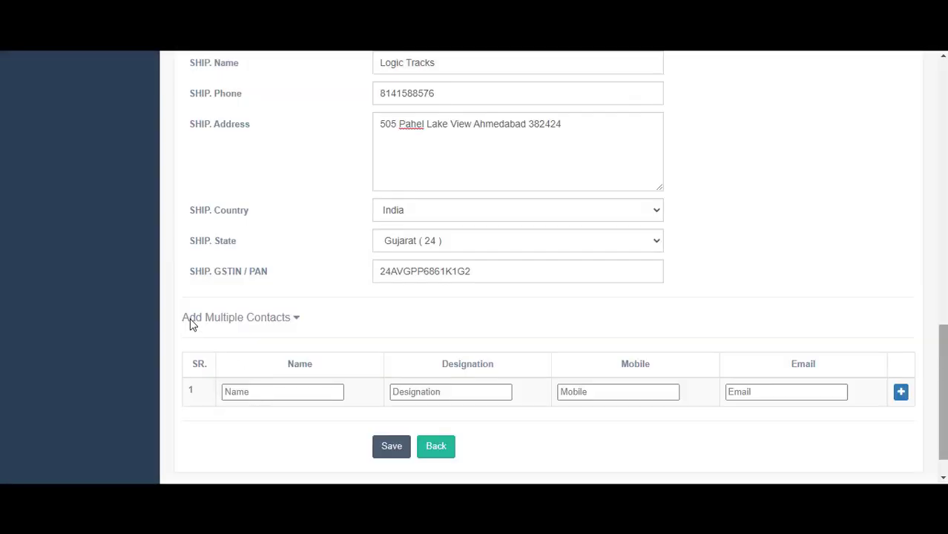
Enter contact row 1 with the contact's name, designation Director and their mobile number
click(255, 395)
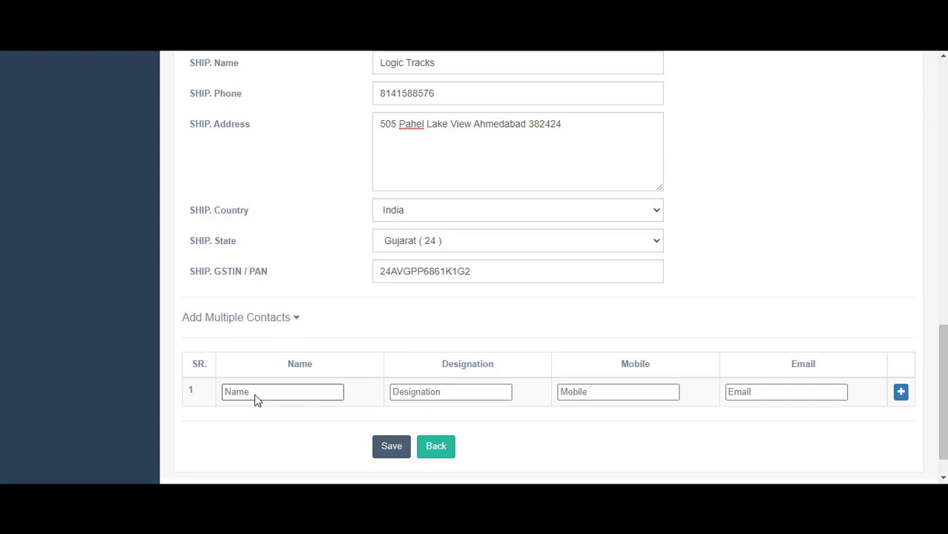
click(561, 395)
click(275, 398)
text(jhvhmna)
key(Tab)
text(Direct)
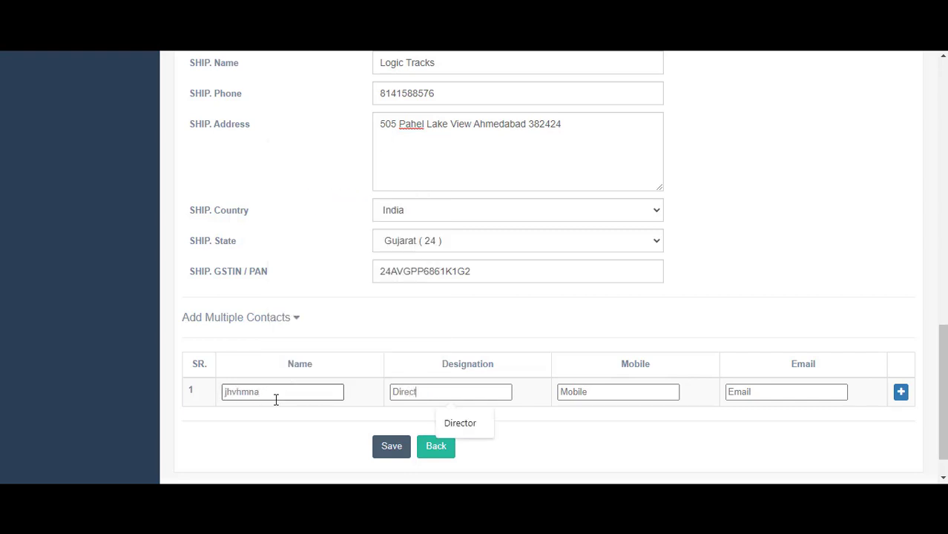
text(or)
key(Tab)
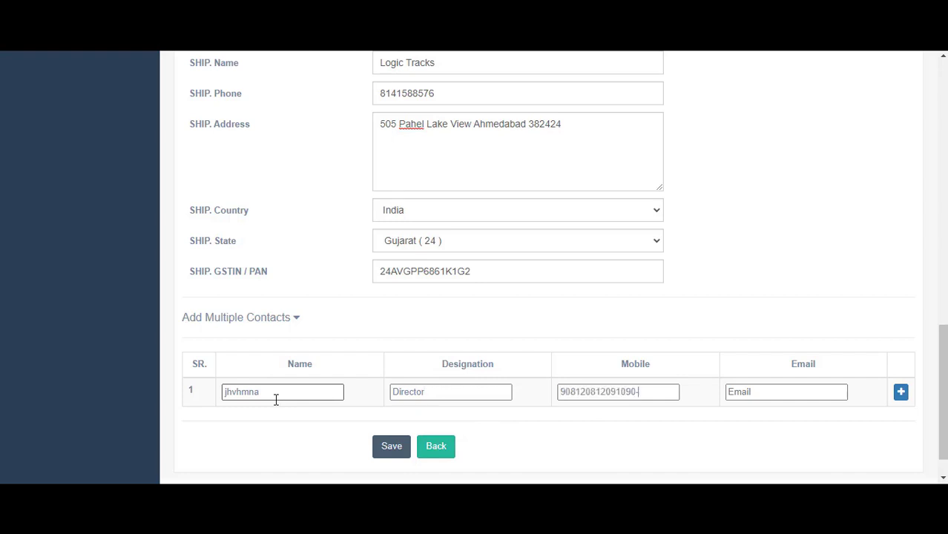
scroll(601, 454, up, 1)
scroll(601, 453, up, 1)
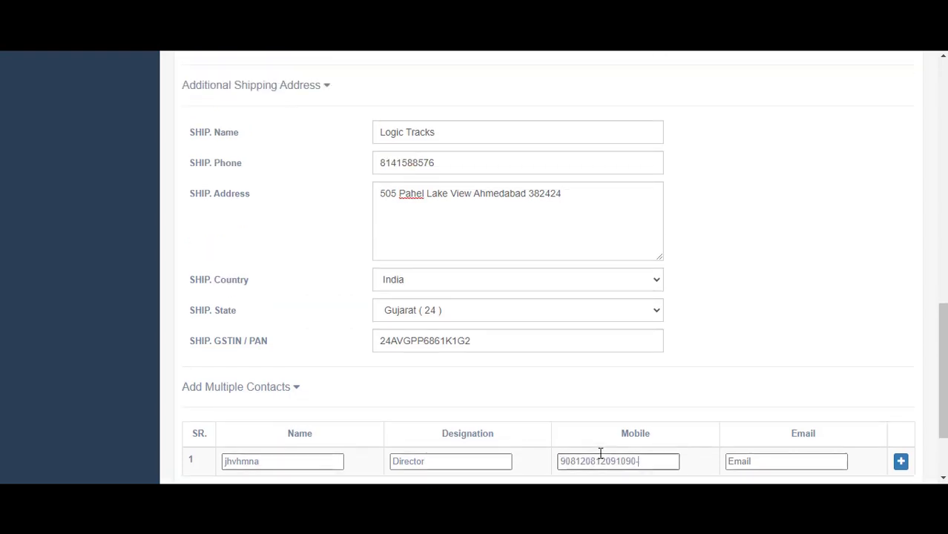
scroll(863, 326, down, 2)
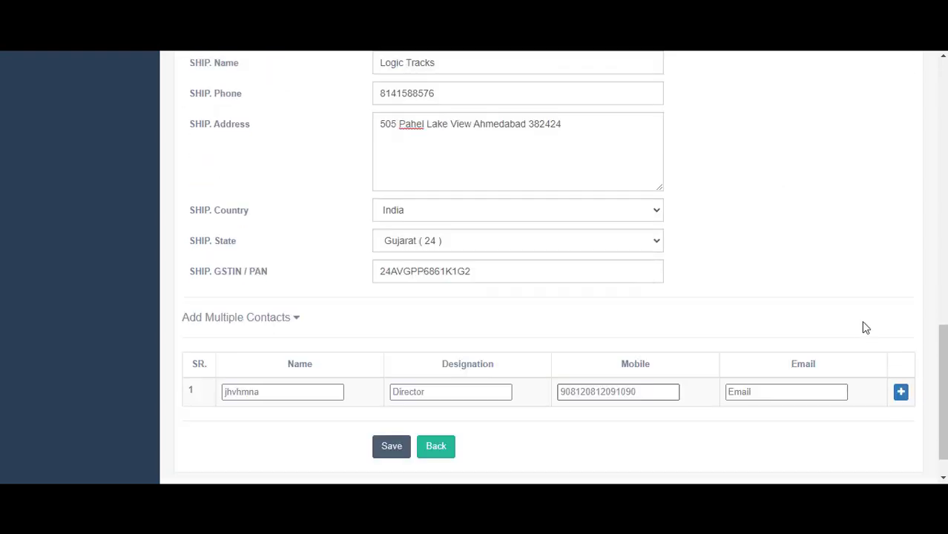
Add a second contact row with the contact's name and mobile number
click(900, 354)
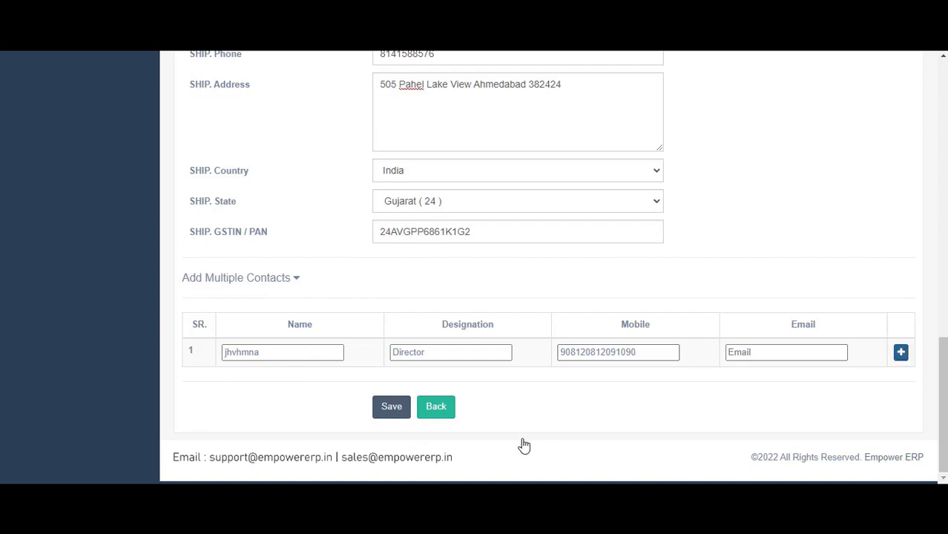
click(309, 381)
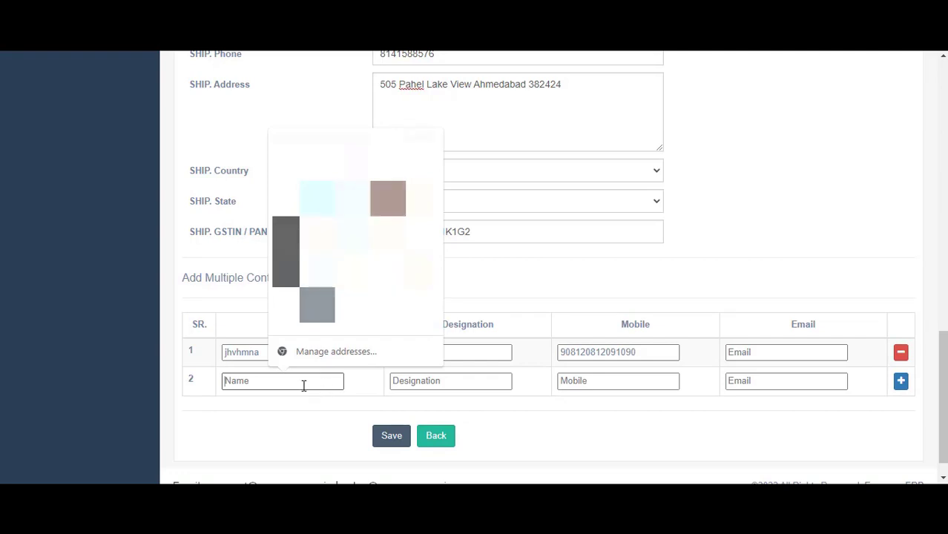
text(kqkqjbwnq eww)
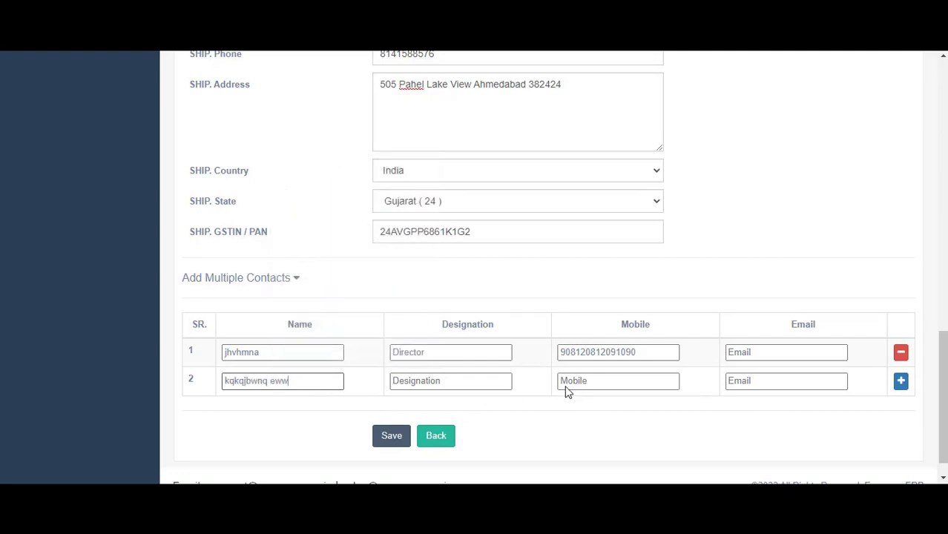
click(581, 382)
text(77151761)
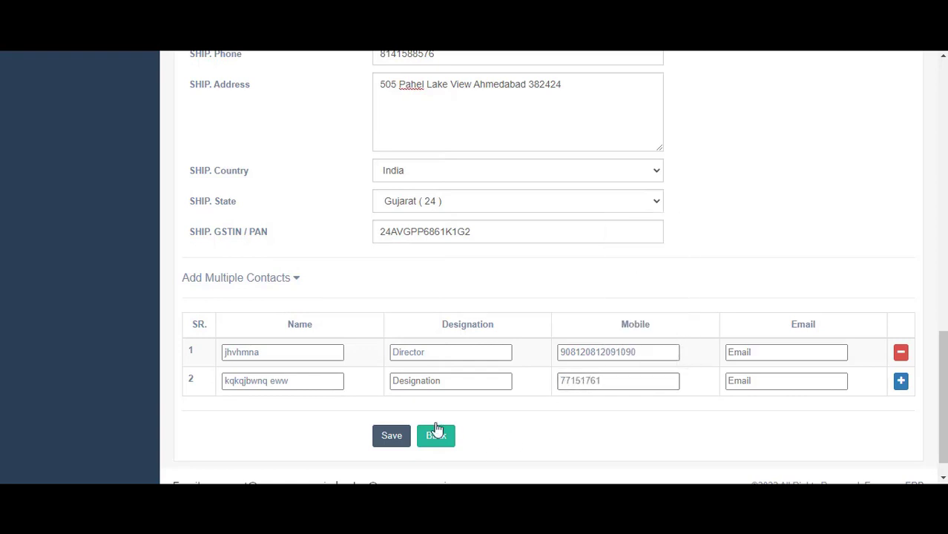
Save the new Logic Tracks customer record
scroll(433, 430, up, 10)
scroll(465, 381, up, 3)
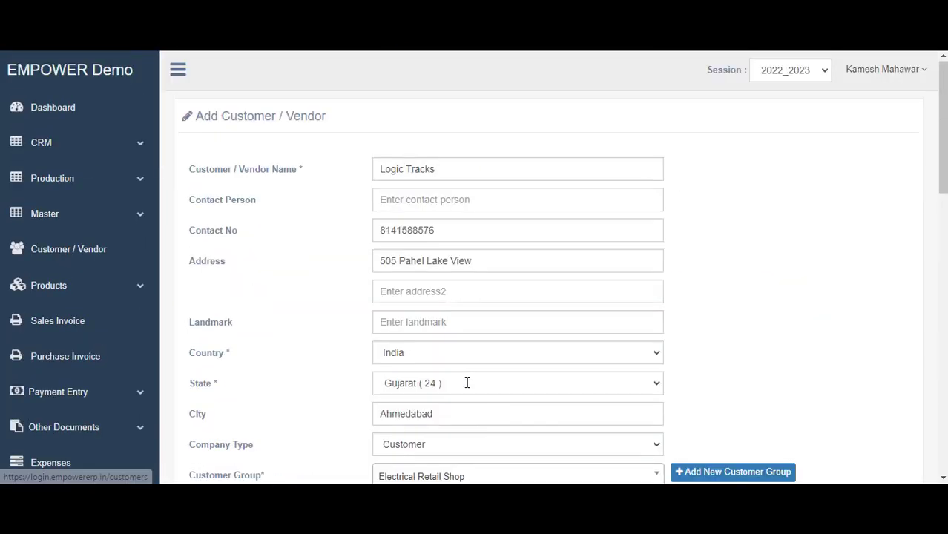
scroll(466, 381, down, 5)
scroll(466, 382, up, 5)
scroll(466, 382, down, 15)
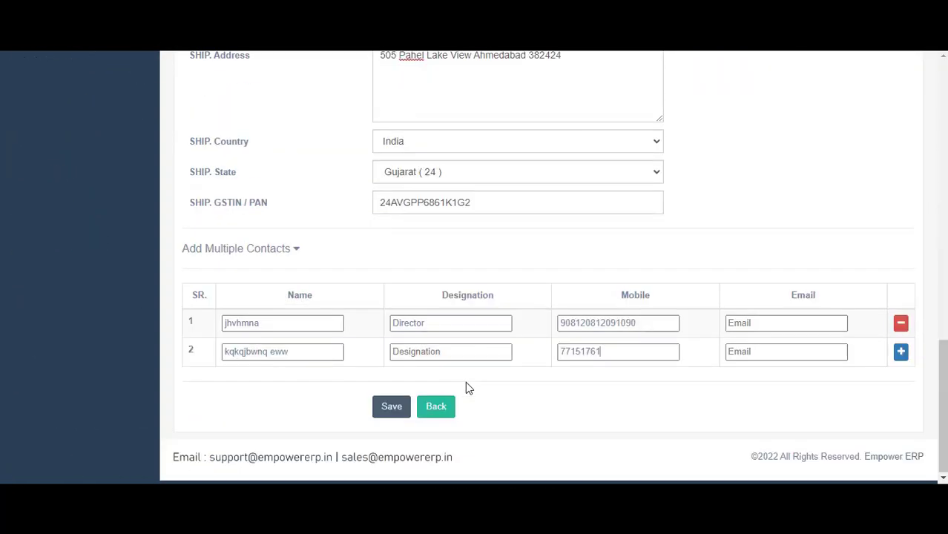
click(377, 413)
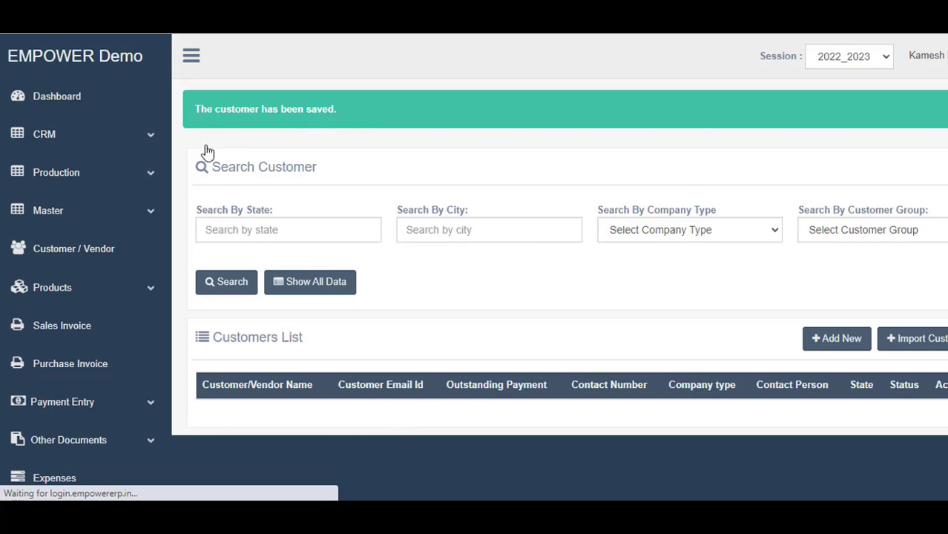
Sort by Company Type both ways, then by Customer/Vendor Name so Logic Tracks is first
scroll(632, 212, down, 2)
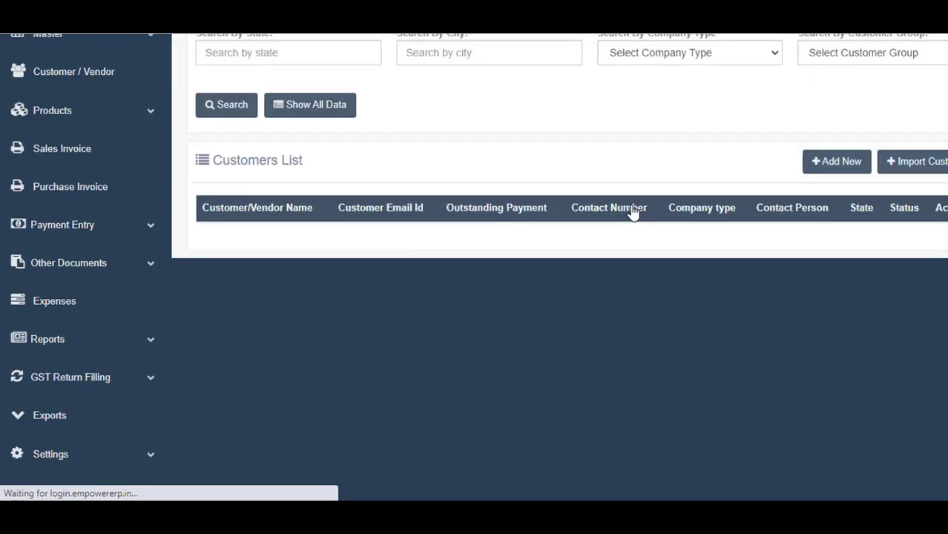
scroll(632, 212, down, 1)
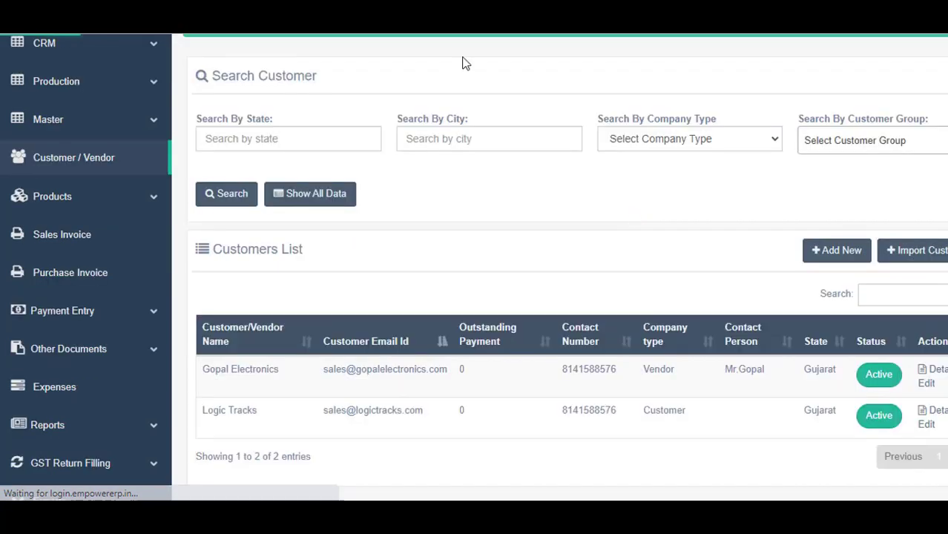
scroll(488, 184, down, 1)
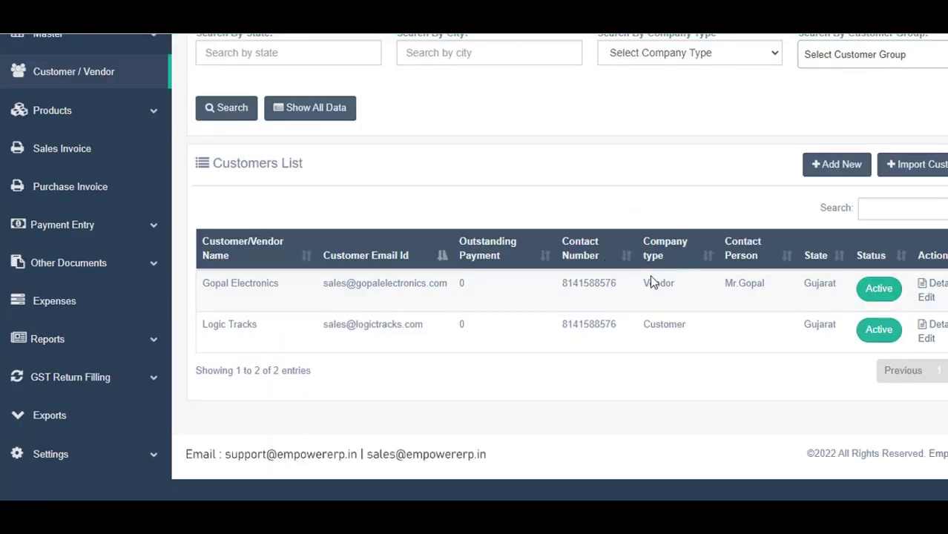
click(708, 257)
click(709, 259)
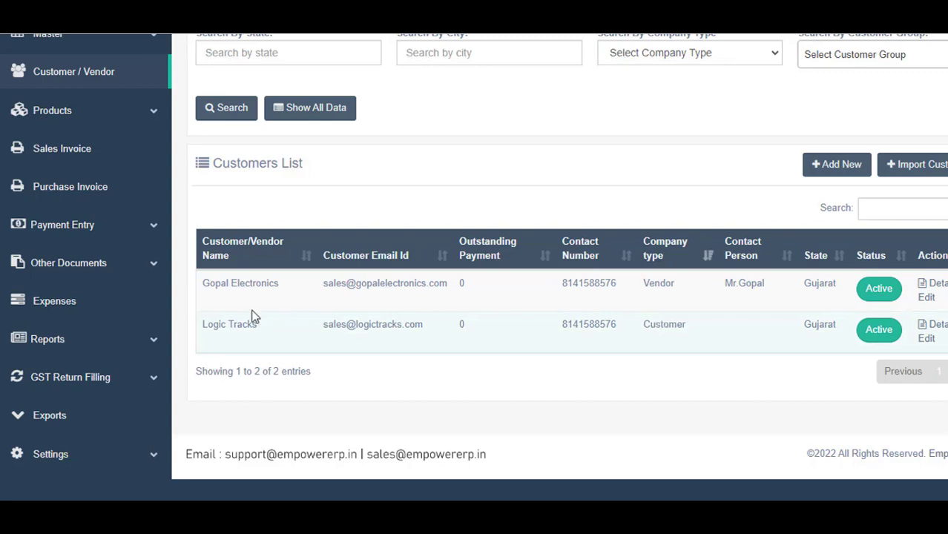
click(303, 261)
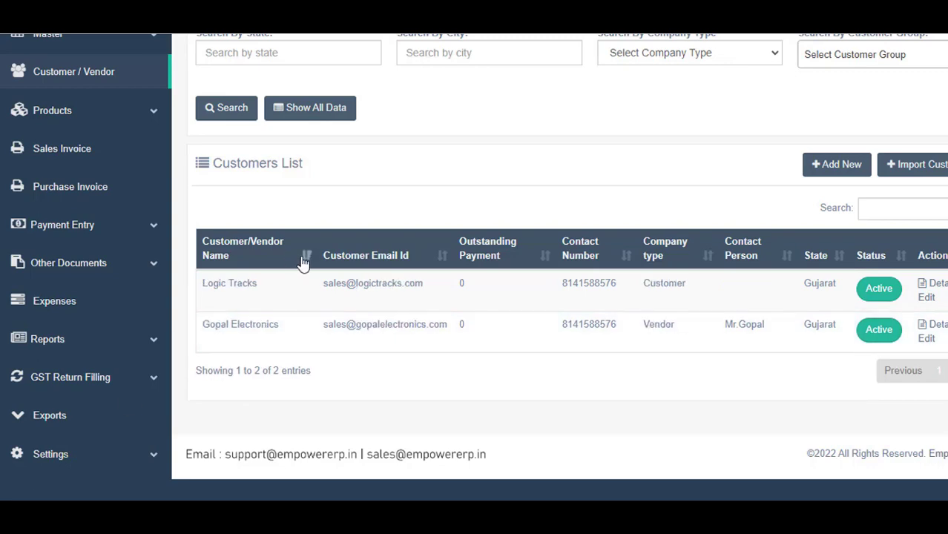
scroll(421, 189, up, 3)
click(744, 195)
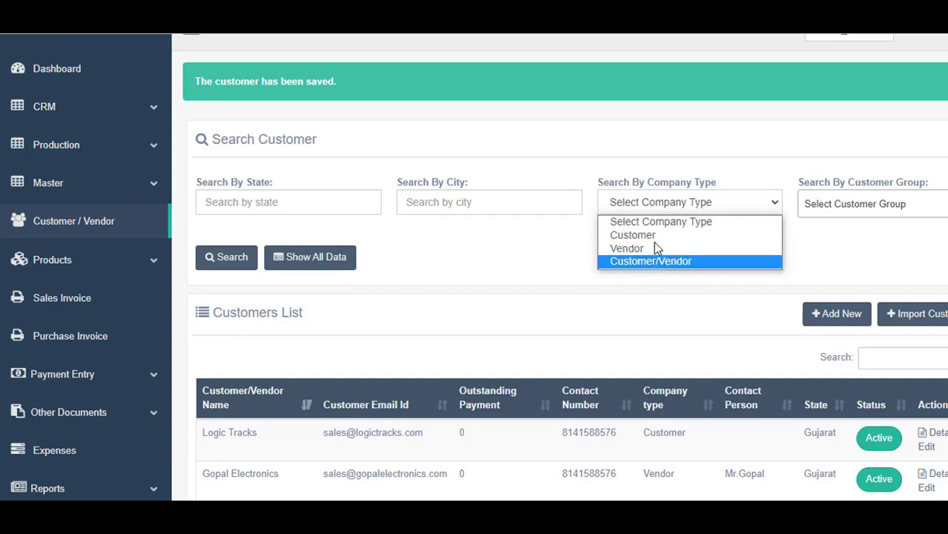
Search customers with city Ahmedabad, returning both customers
click(604, 221)
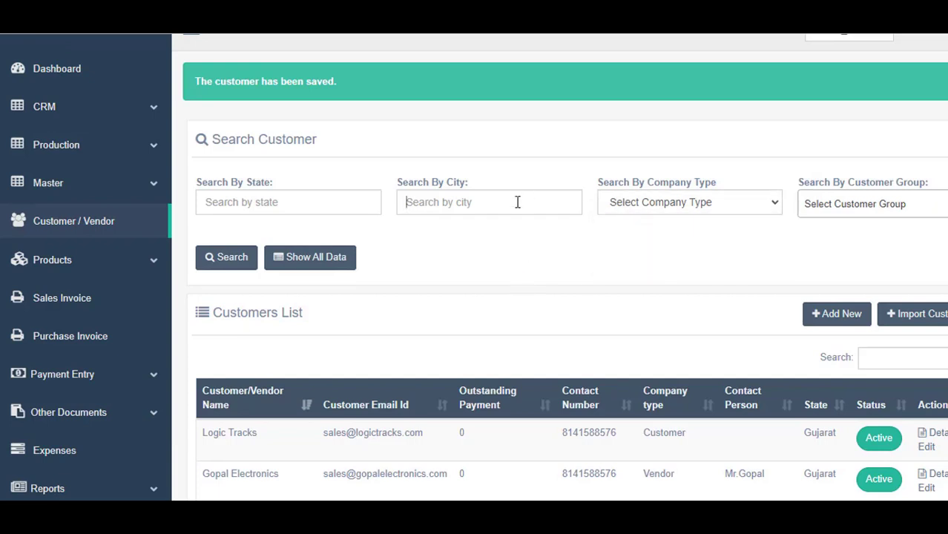
click(517, 202)
click(520, 247)
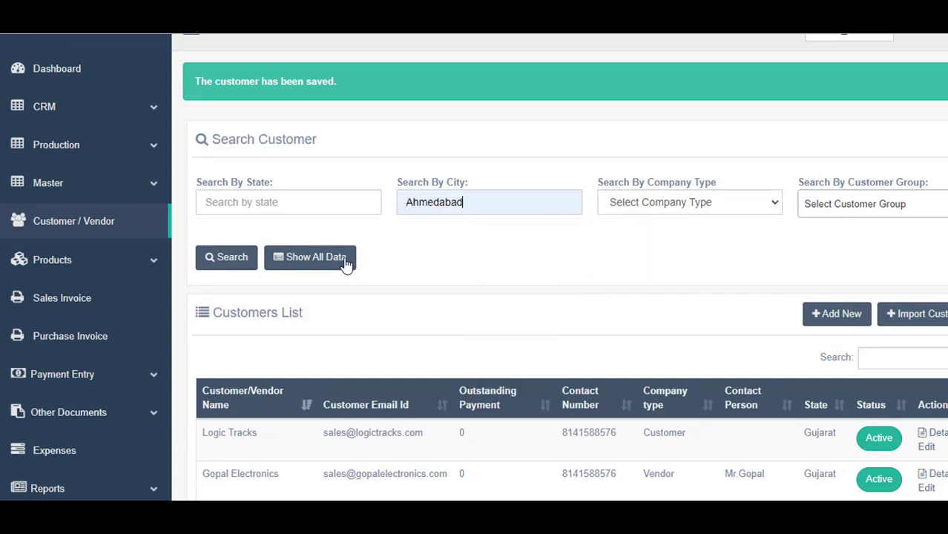
click(235, 265)
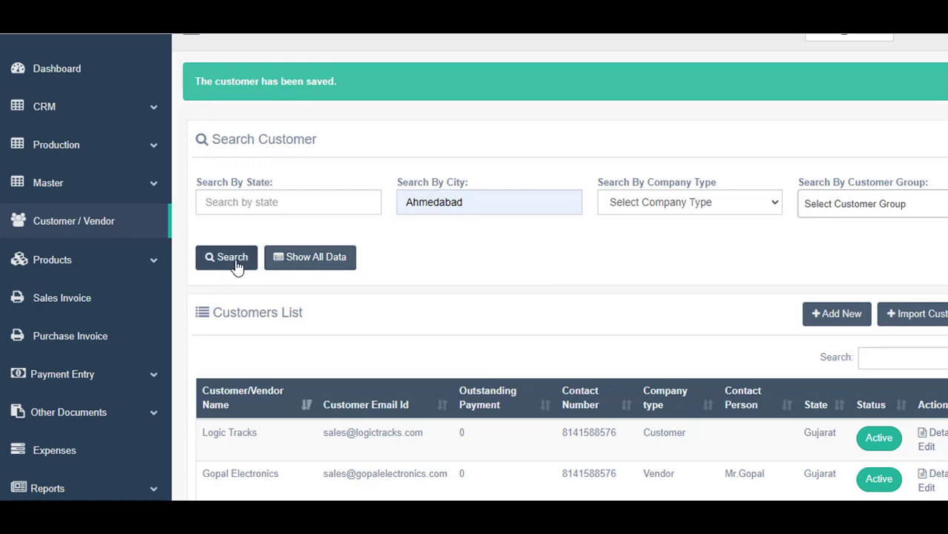
scroll(413, 275, down, 2)
scroll(412, 250, up, 3)
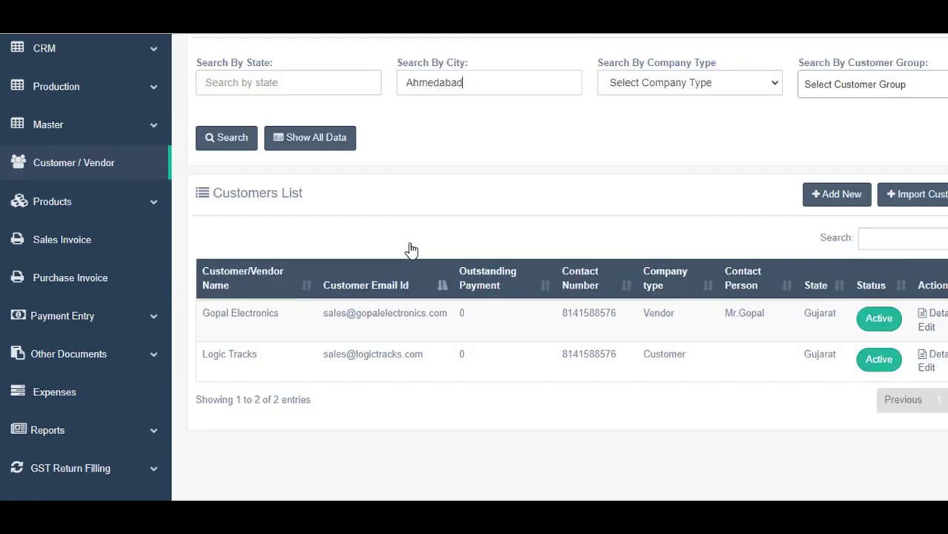
Search for city Jaipur, which finds no customers, then clear the city filter
key(ctrl+a)
key(BackSpace)
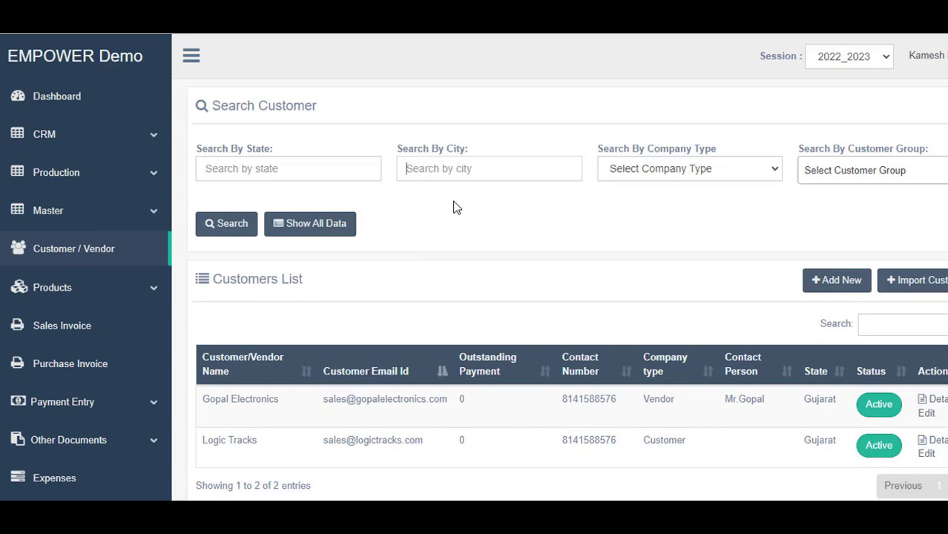
text(Jaipur)
click(246, 232)
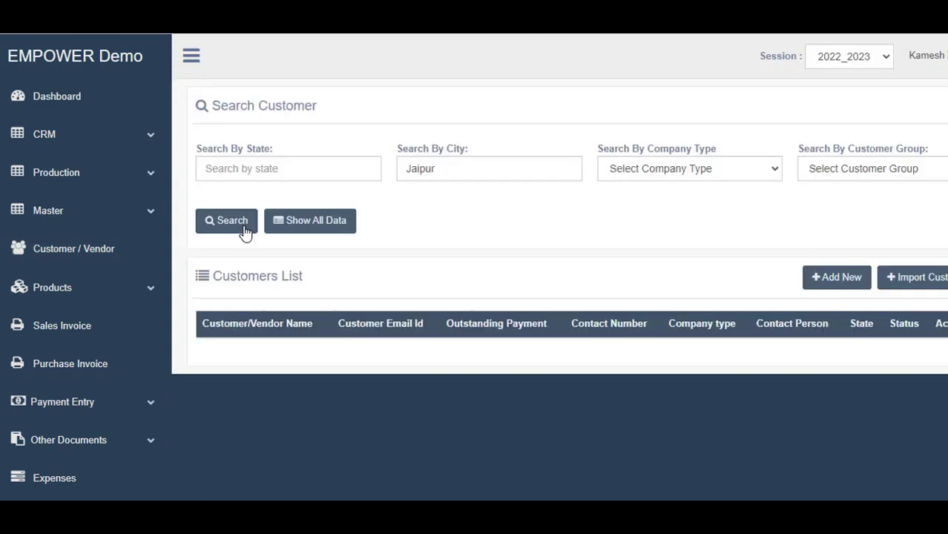
click(443, 168)
key(BackSpace)
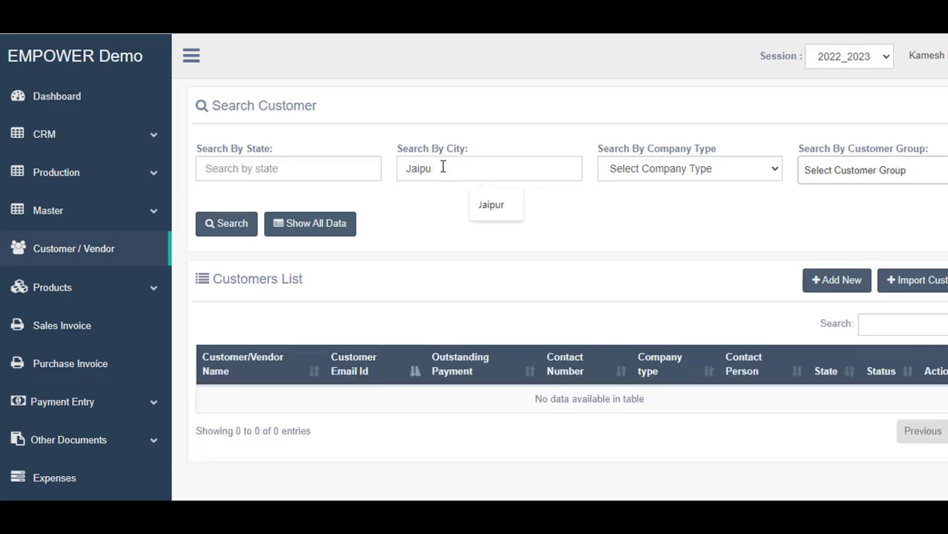
key(ctrl+a)
key(BackSpace)
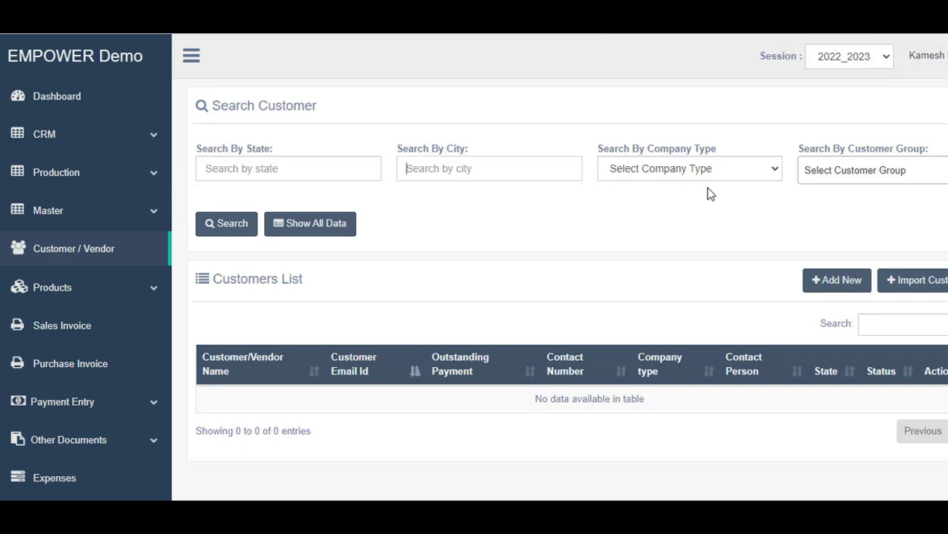
Search customers in the Electrical Retail Shop group, showing Logic Tracks
click(930, 179)
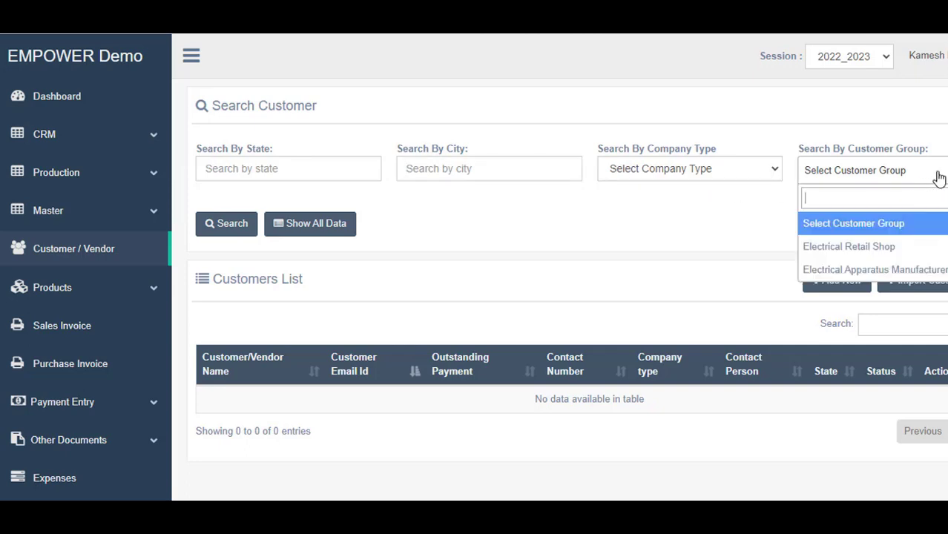
click(919, 259)
click(910, 175)
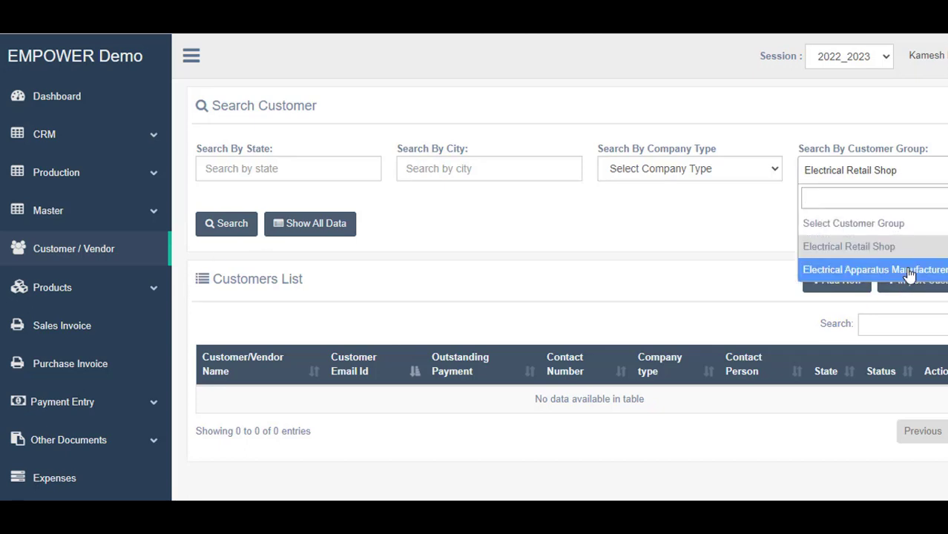
click(858, 247)
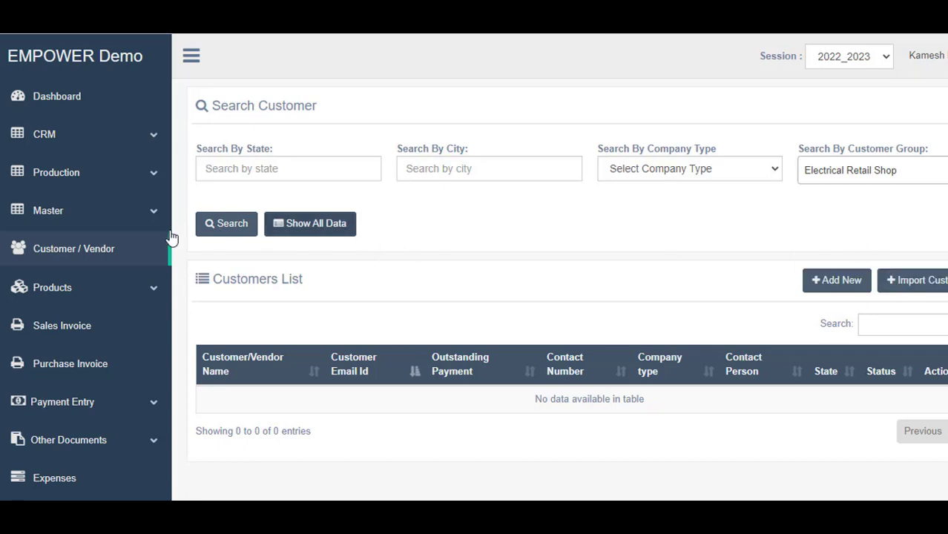
click(249, 224)
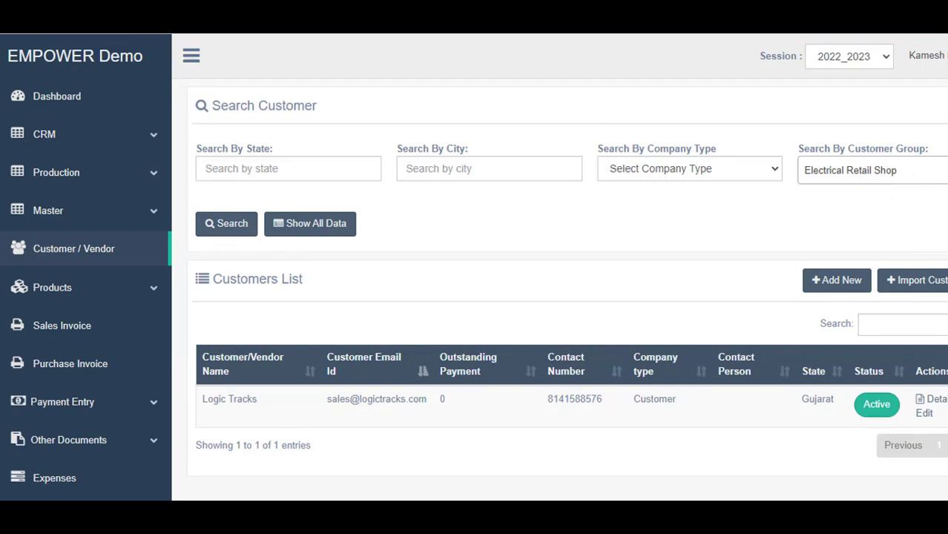
Search the Electrical Apparatus Manufacturer group, showing Gopal Electronics
click(943, 175)
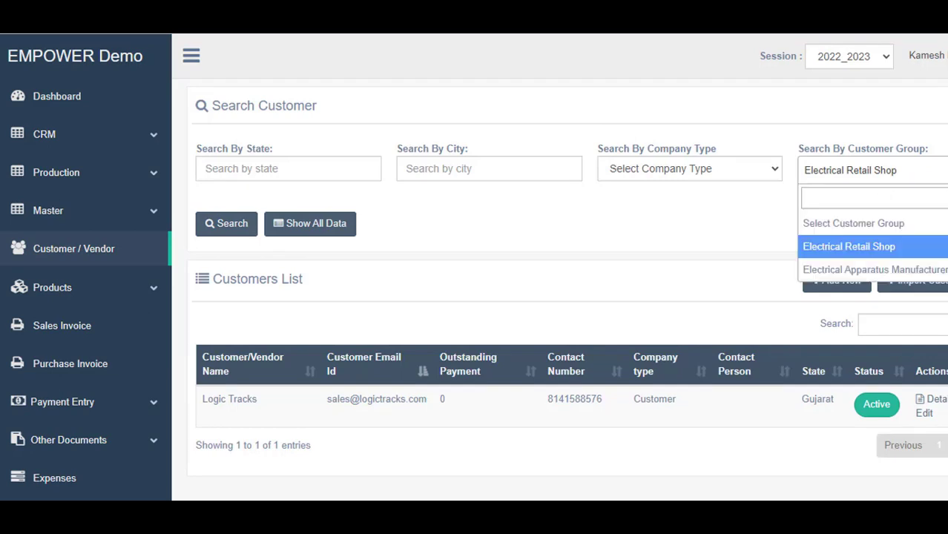
click(923, 270)
click(218, 227)
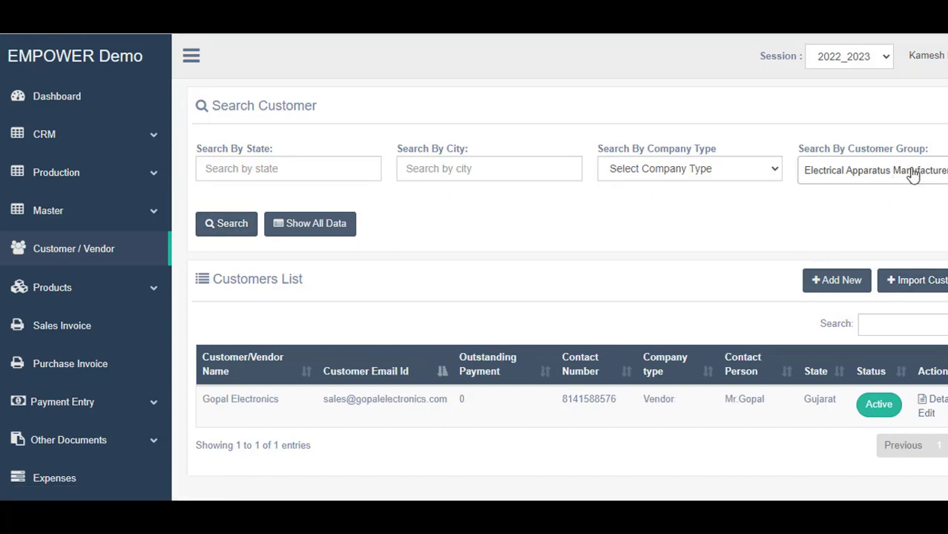
Reset the customer group filter to Select Customer Group and search again
click(913, 174)
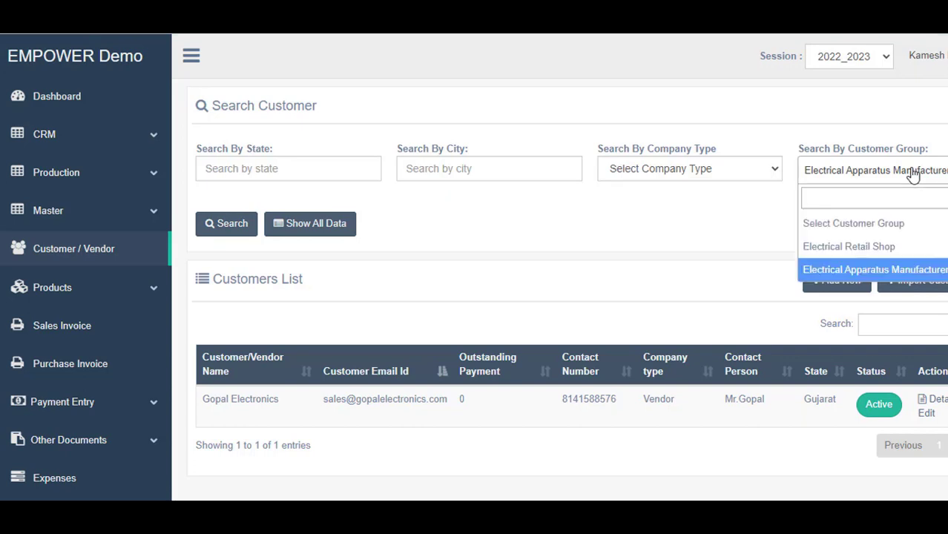
click(834, 224)
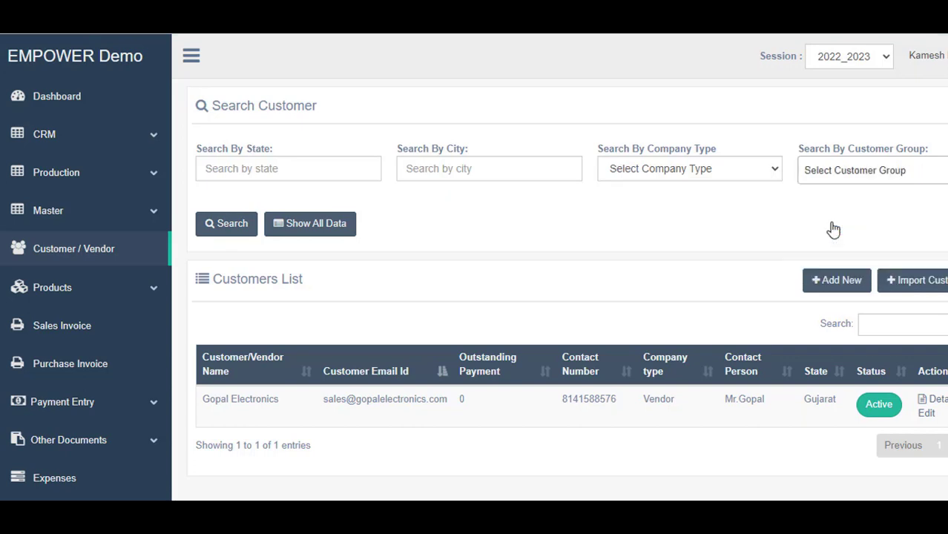
click(214, 235)
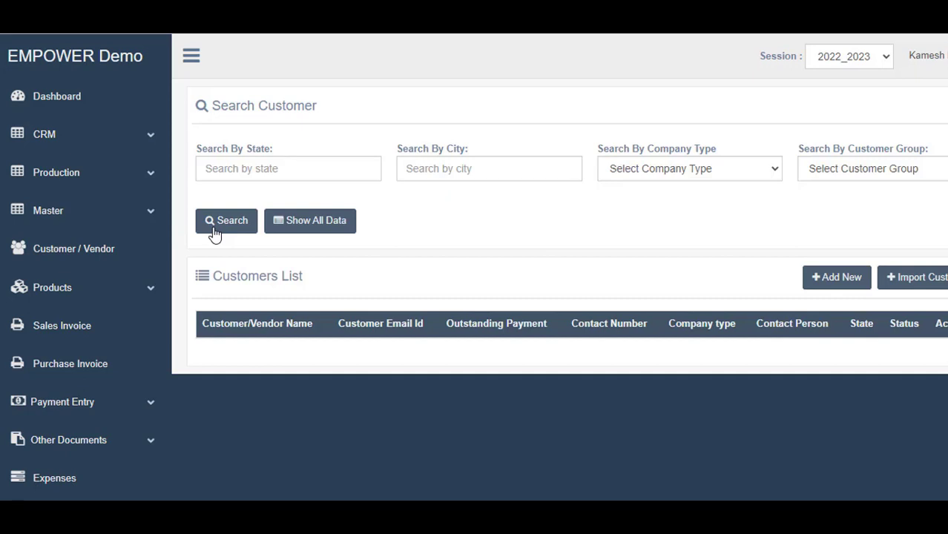
List all customers unfiltered and sort by Name and Customer Email Id both ways
click(214, 235)
scroll(311, 289, down, 1)
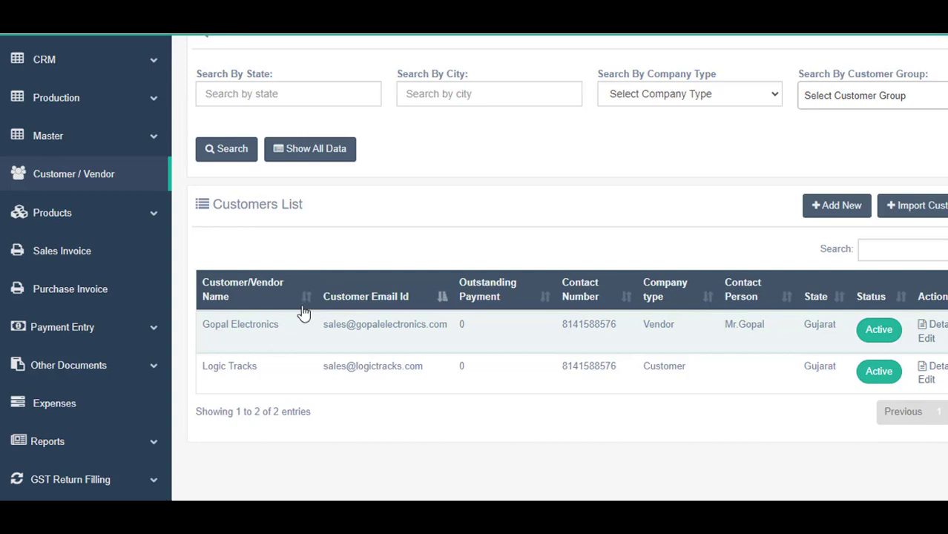
click(305, 300)
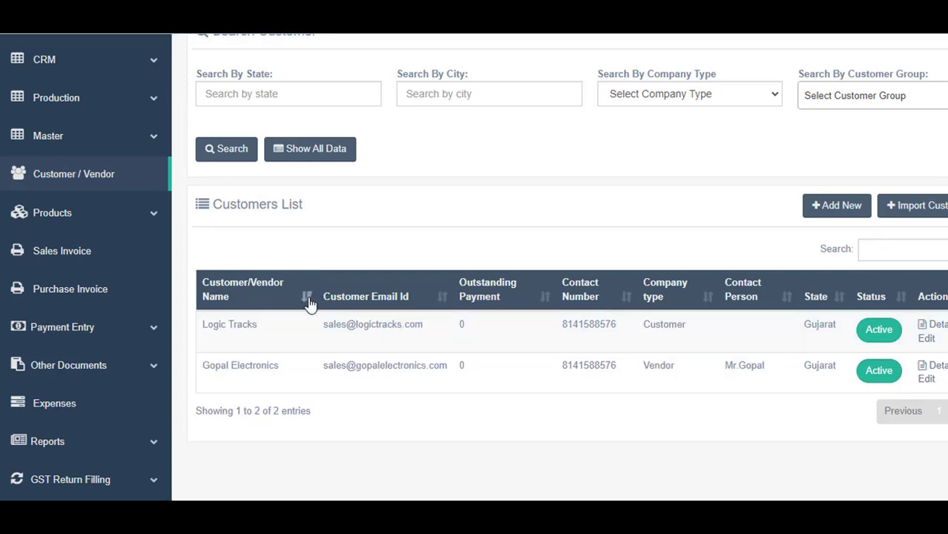
click(309, 300)
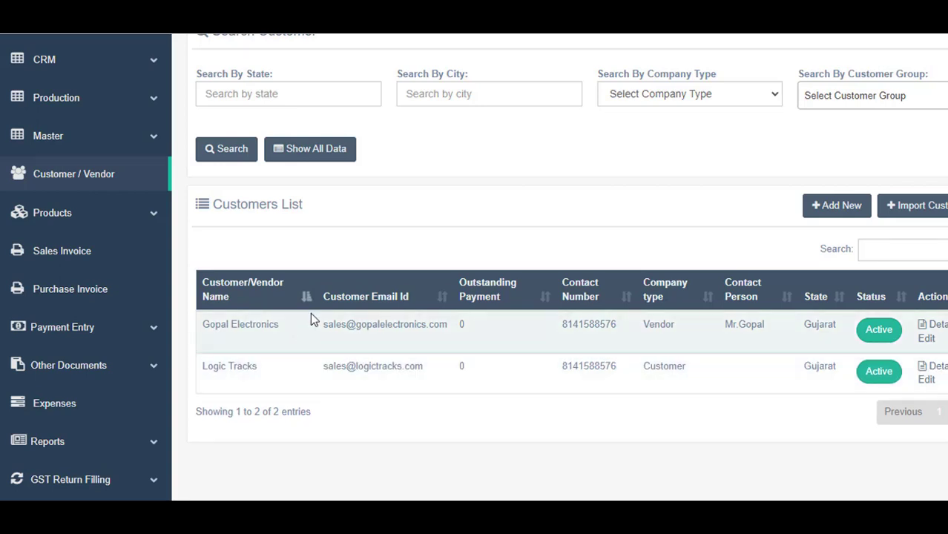
click(443, 304)
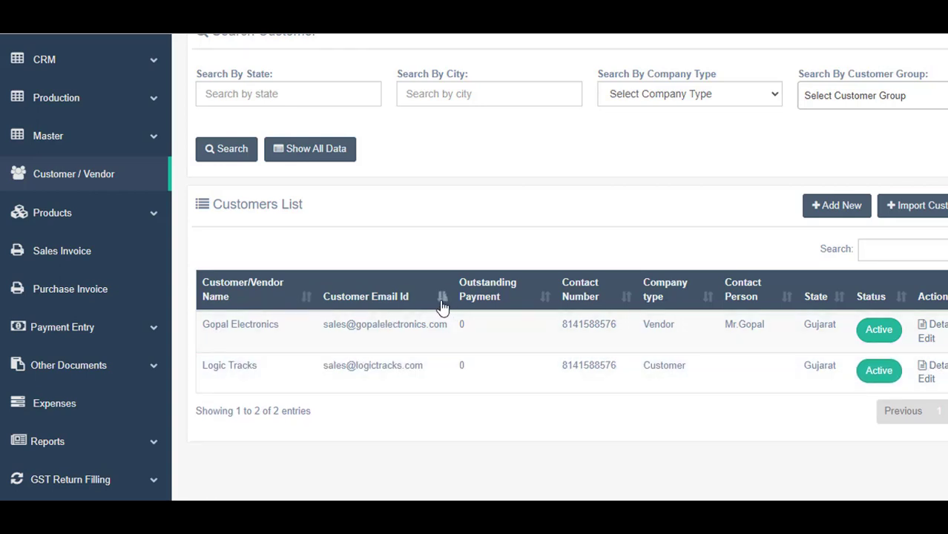
click(442, 304)
Sort by Contact Number, then Contact Person, putting Gopal Electronics above Logic Tracks
click(624, 306)
click(785, 301)
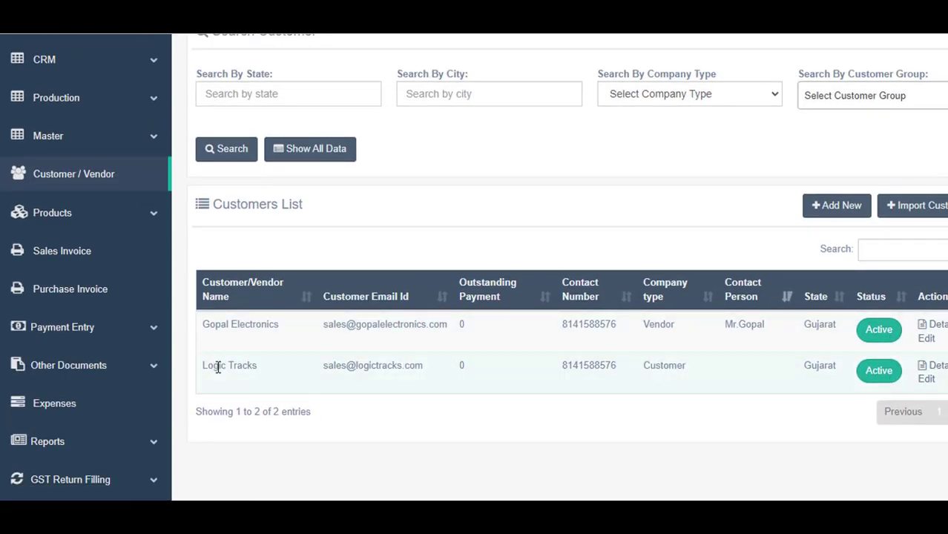
drag(203, 365, 293, 378)
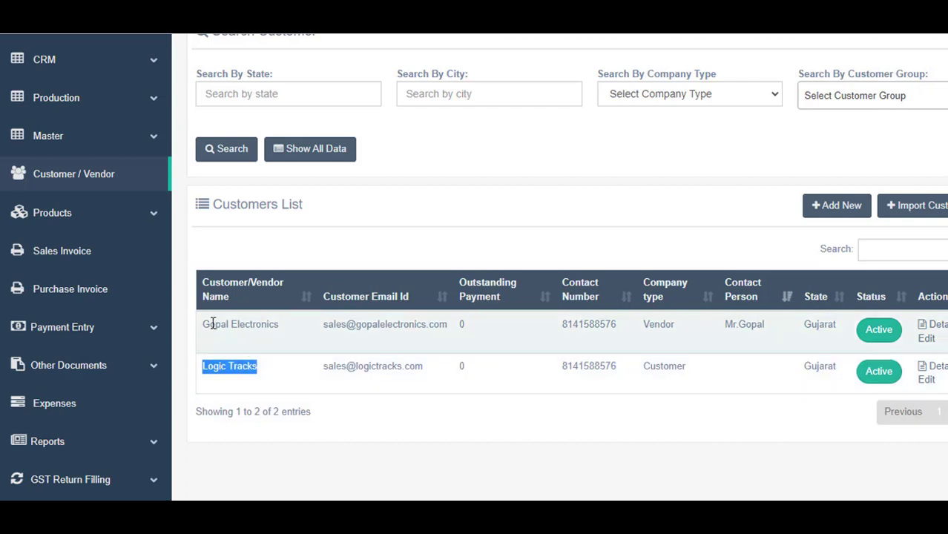
drag(210, 324, 269, 330)
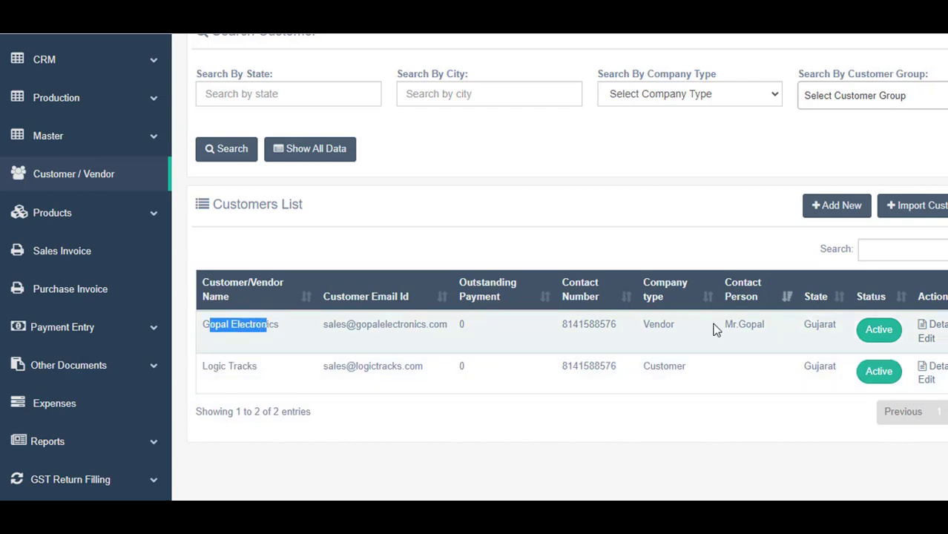
click(875, 333)
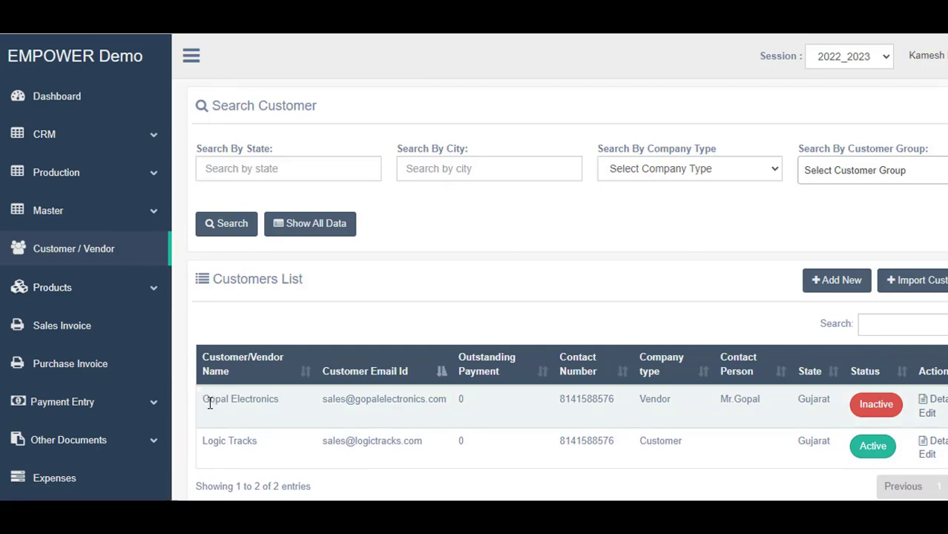
drag(202, 401, 281, 402)
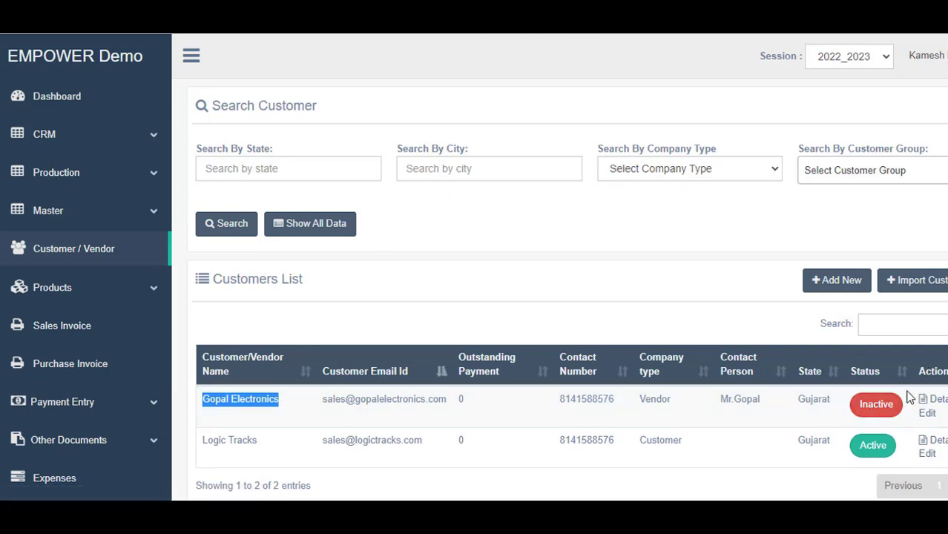
click(882, 410)
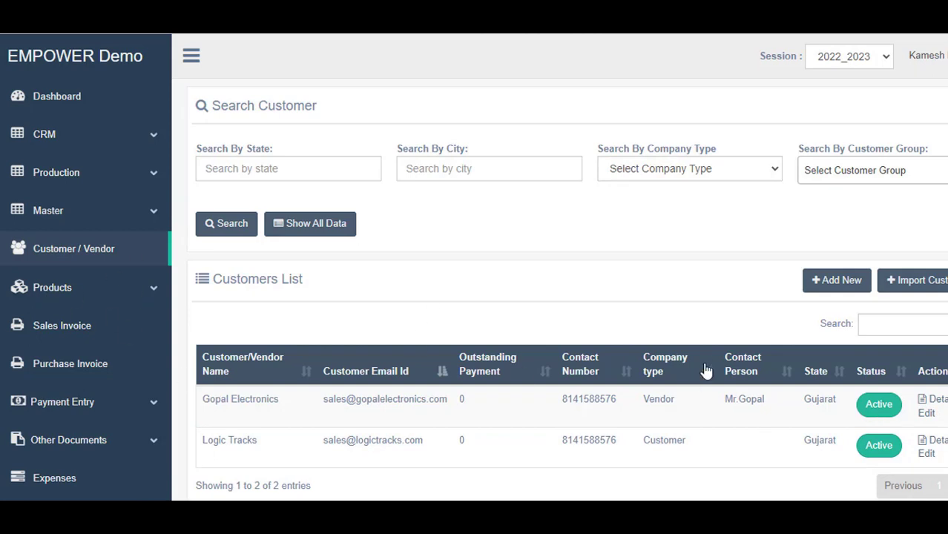
scroll(808, 330, down, 1)
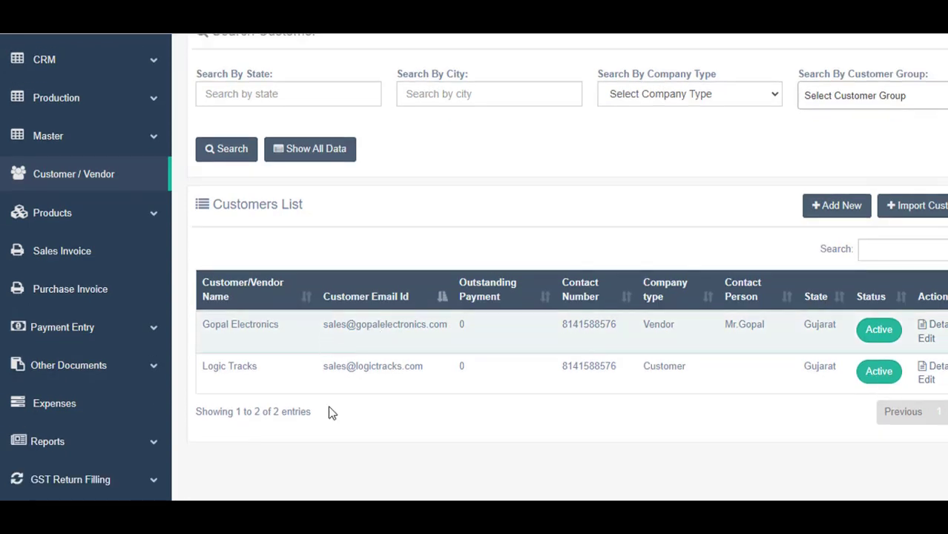
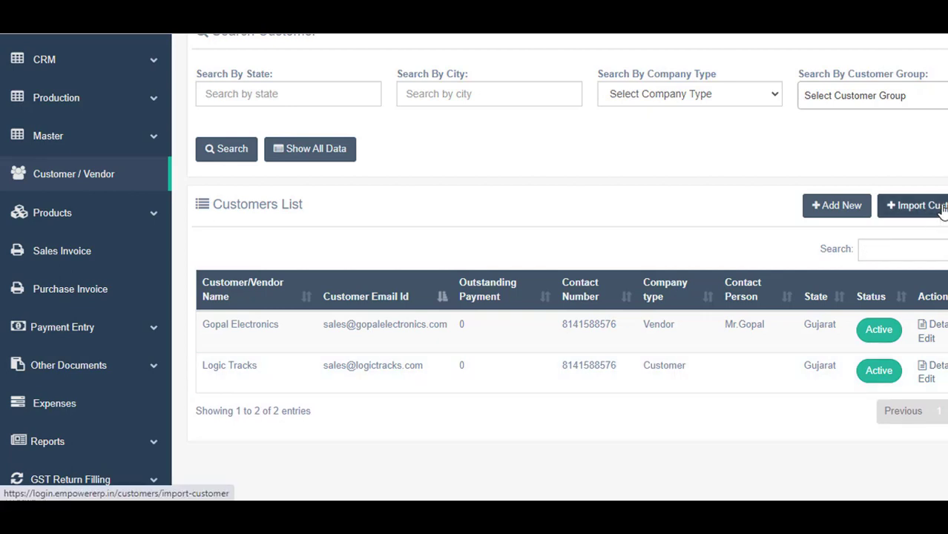
Open Import Customer and download customer_template.csv from the Import Customers/Vendors page
click(943, 211)
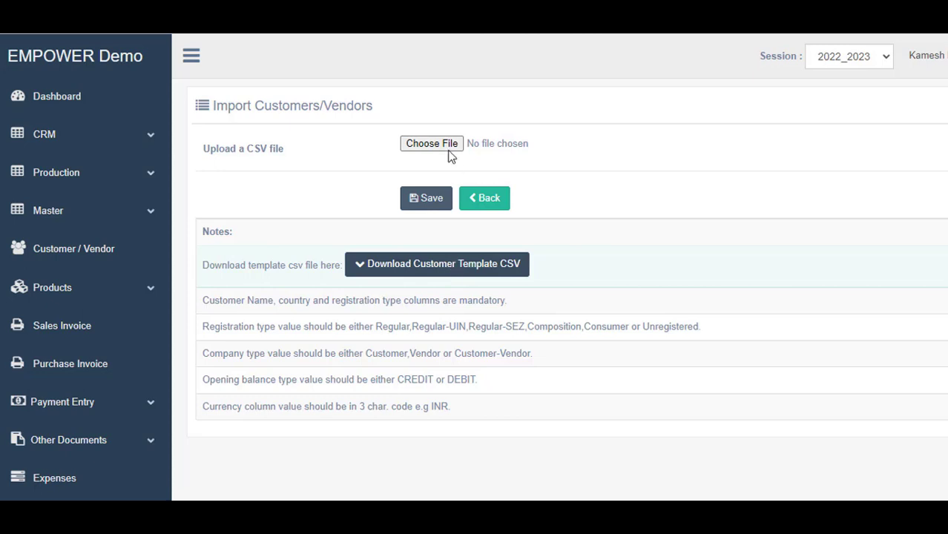
click(479, 267)
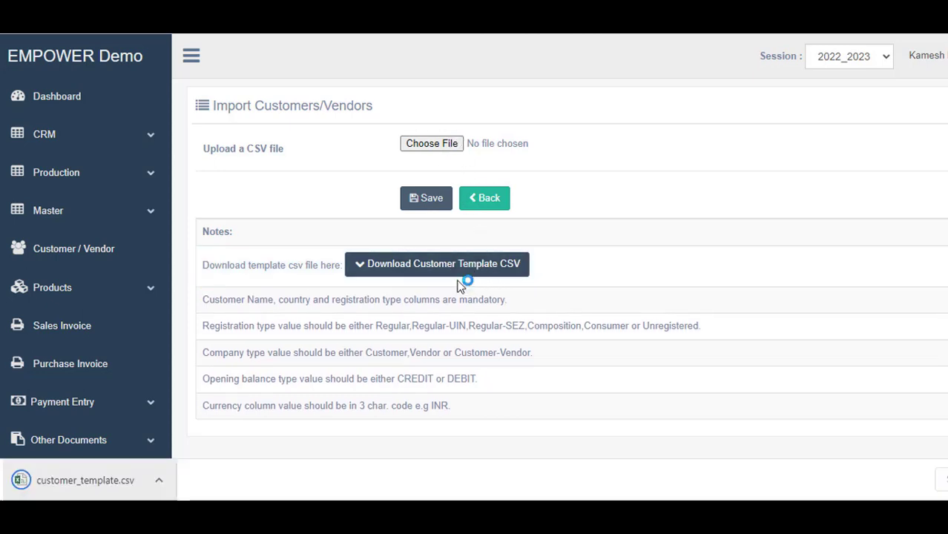
scroll(560, 245, down, 3)
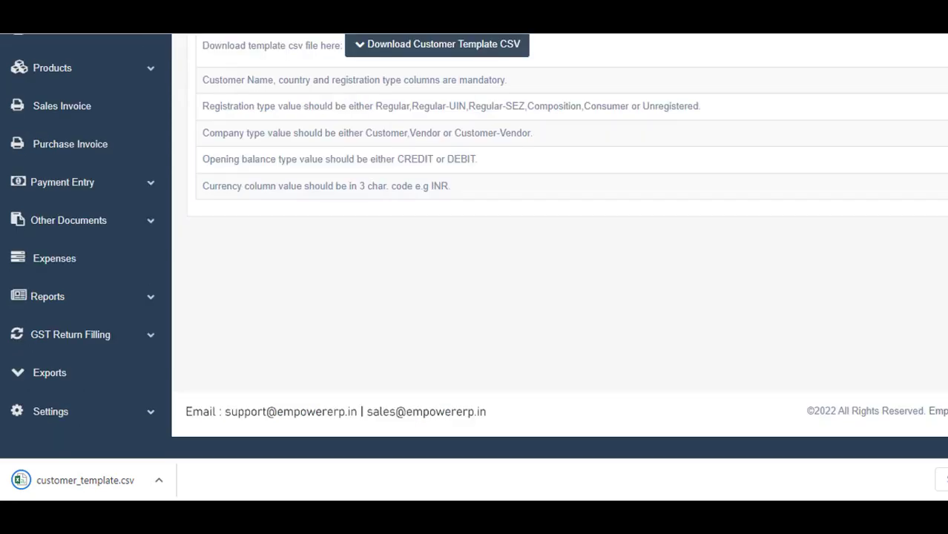
scroll(560, 245, up, 3)
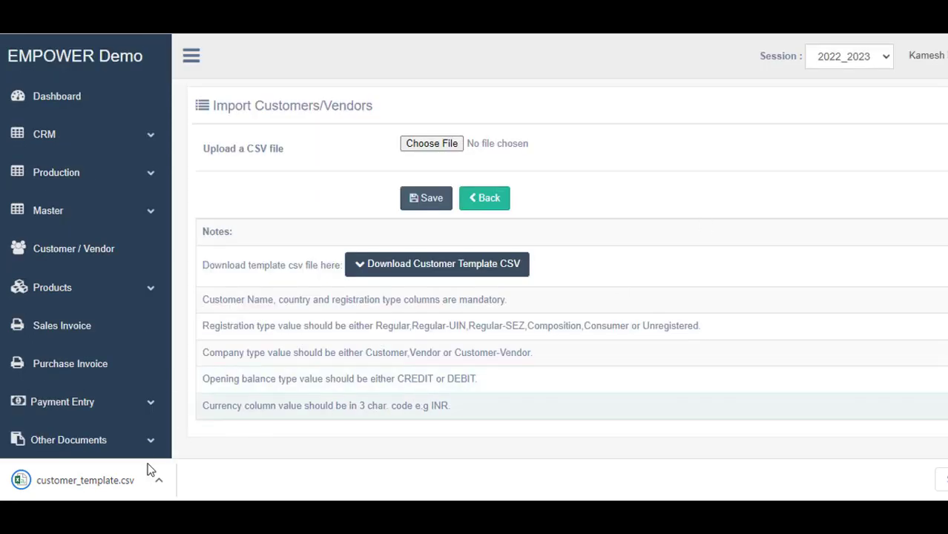
Open customer_template.csv in Excel and autofit all columns to headers like CUSTOMER NAME
click(84, 493)
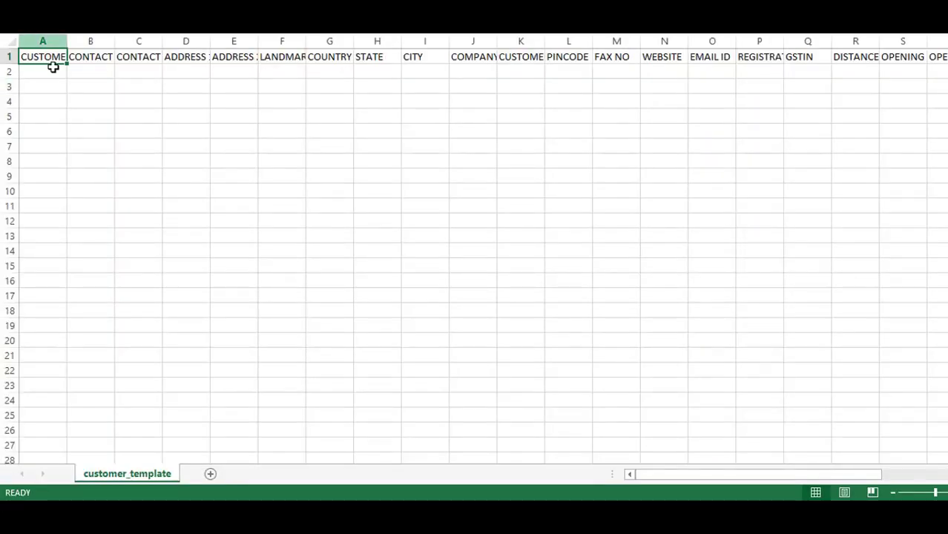
click(5, 38)
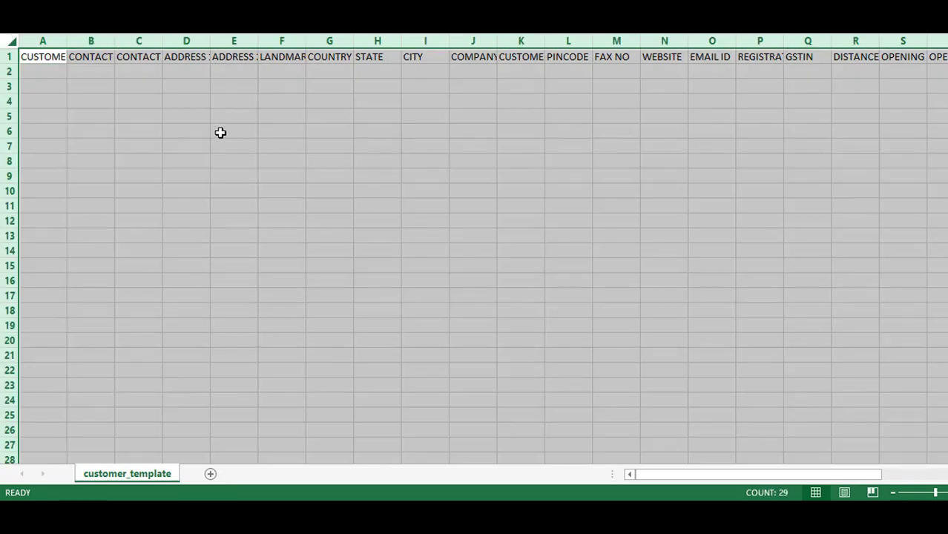
double_click(67, 41)
click(75, 74)
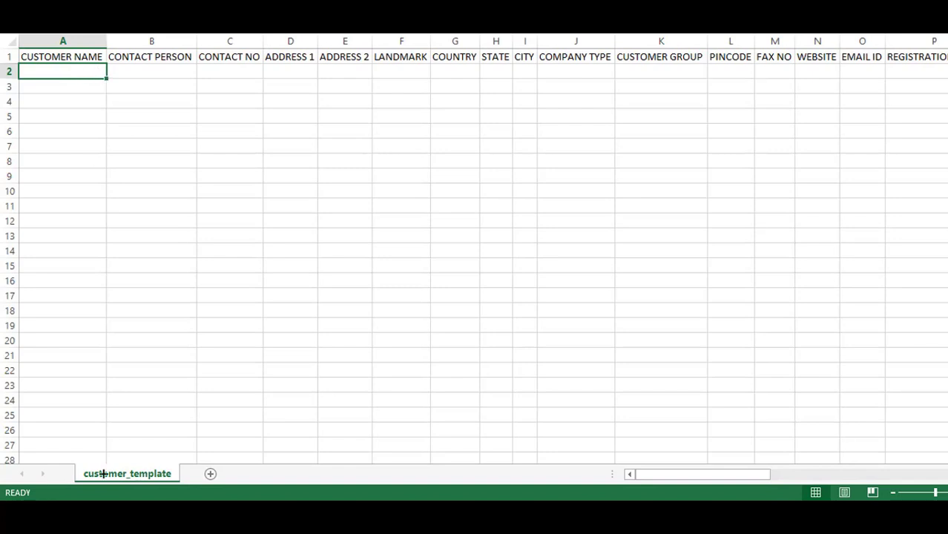
drag(103, 473, 104, 462)
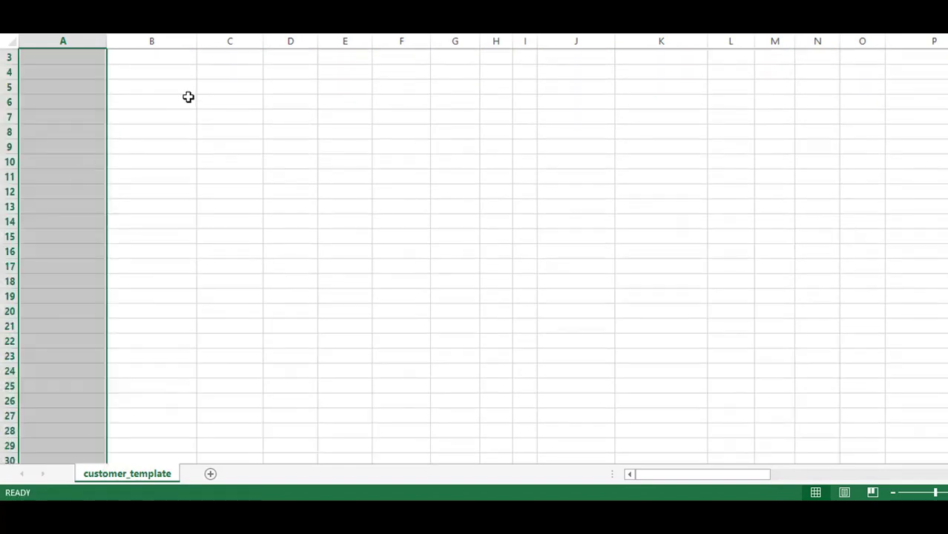
scroll(178, 82, up, 1)
click(167, 73)
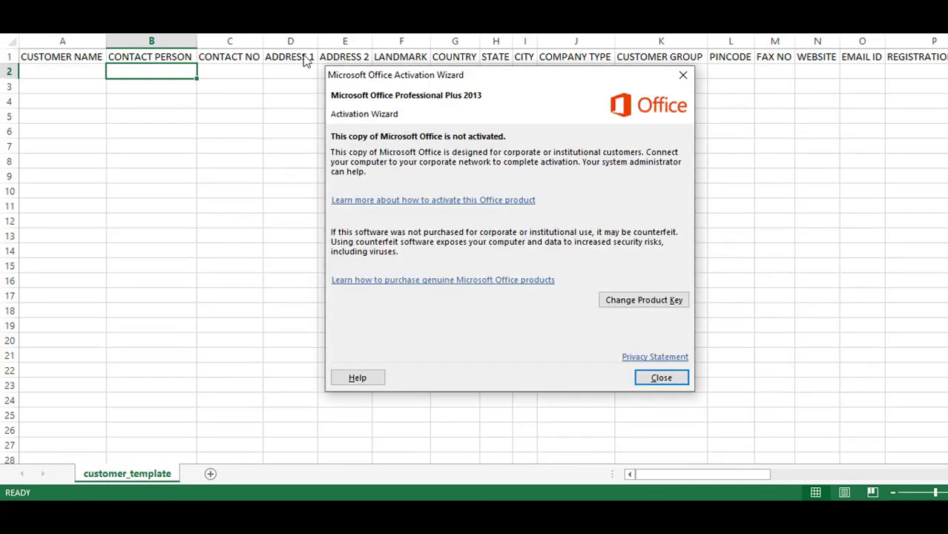
click(683, 75)
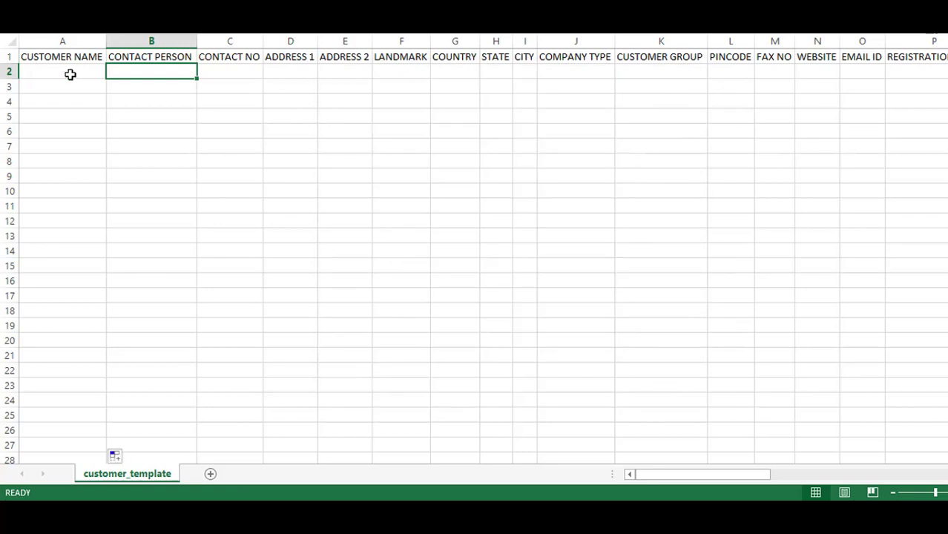
click(69, 74)
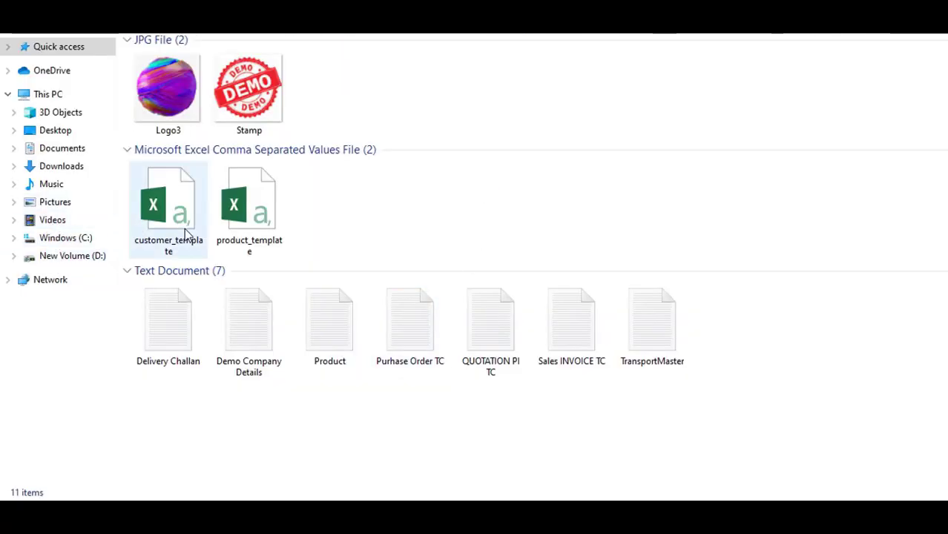
Check the 30 customer rows in the filled template, then return to the ERP import page
double_click(187, 235)
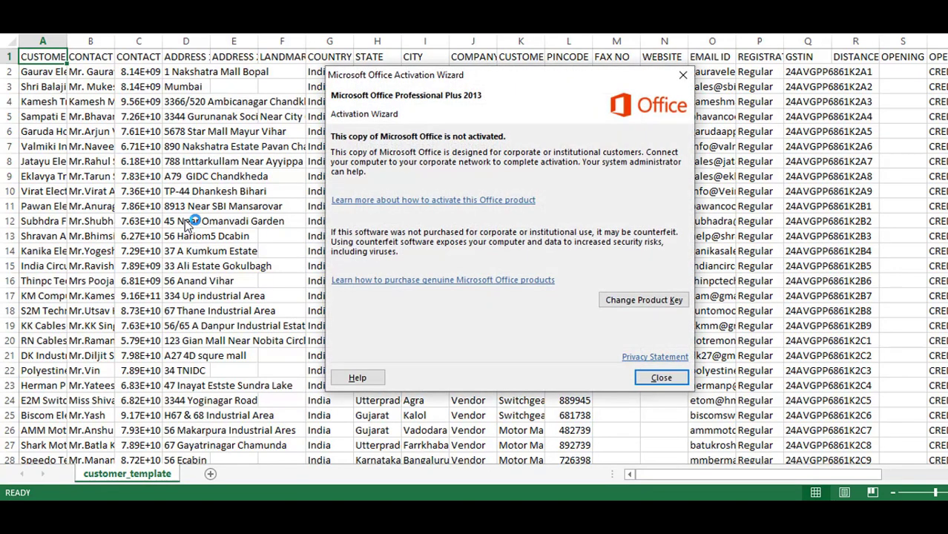
click(683, 75)
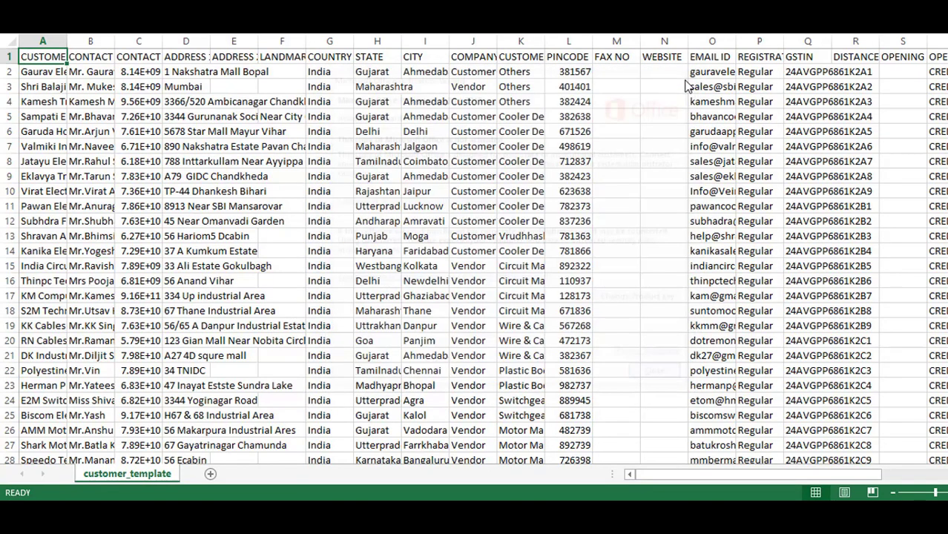
scroll(26, 309, down, 3)
scroll(25, 292, down, 2)
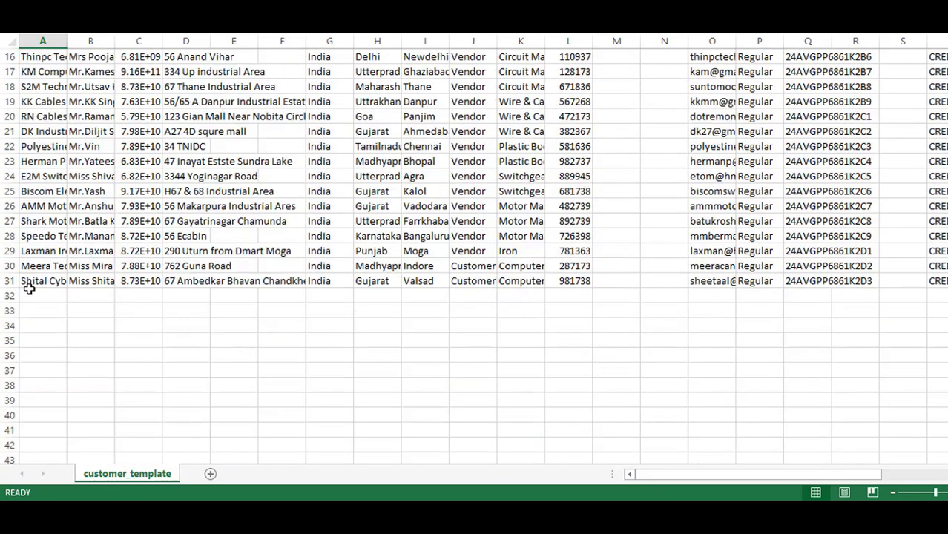
click(33, 282)
scroll(37, 283, up, 3)
scroll(37, 283, up, 3)
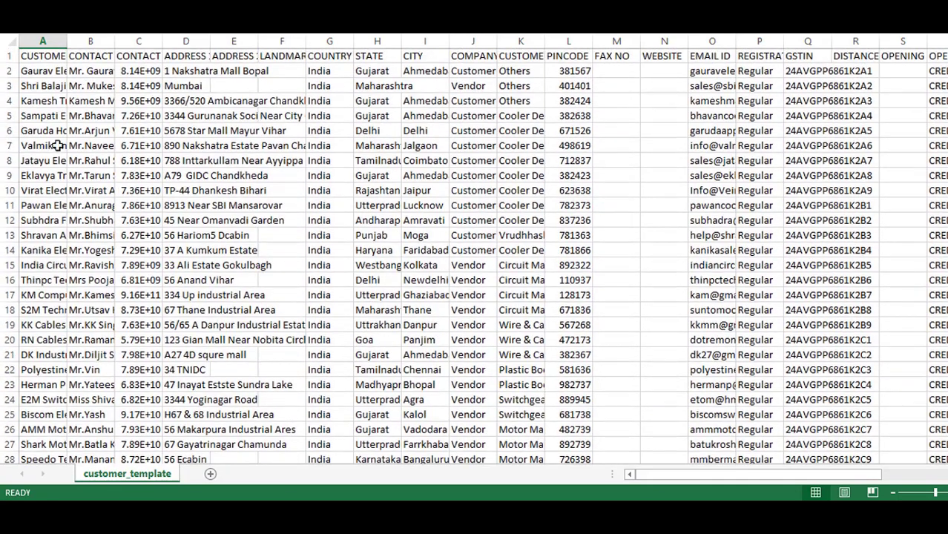
click(41, 59)
scroll(56, 142, down, 4)
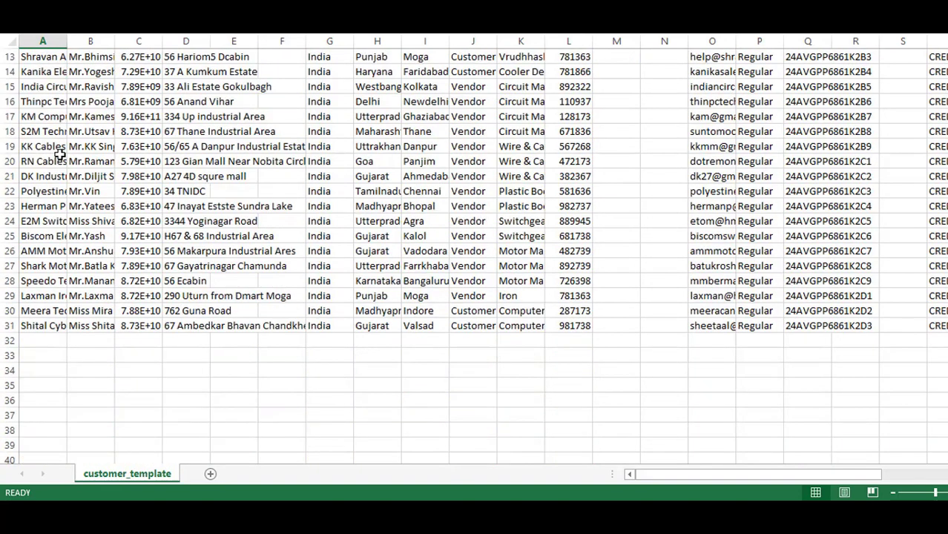
scroll(72, 167, up, 4)
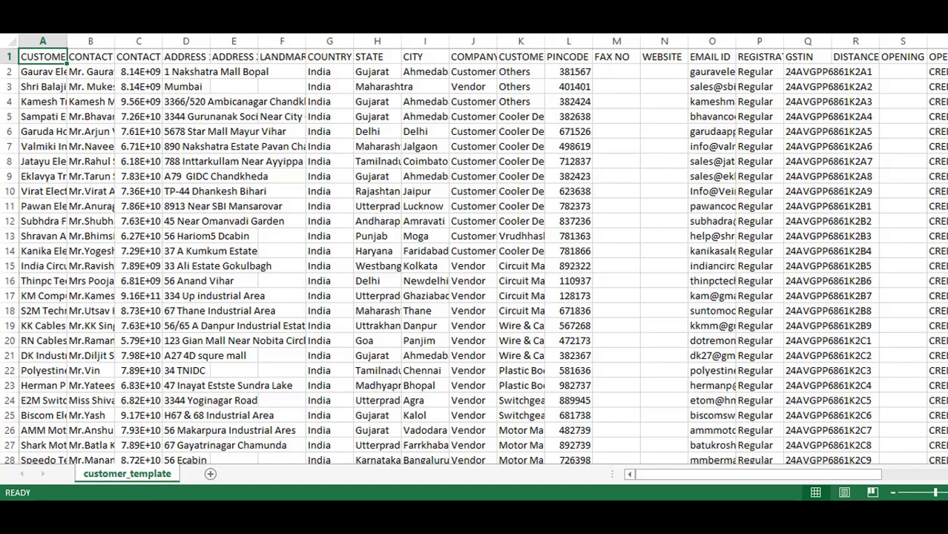
key(alt+F4)
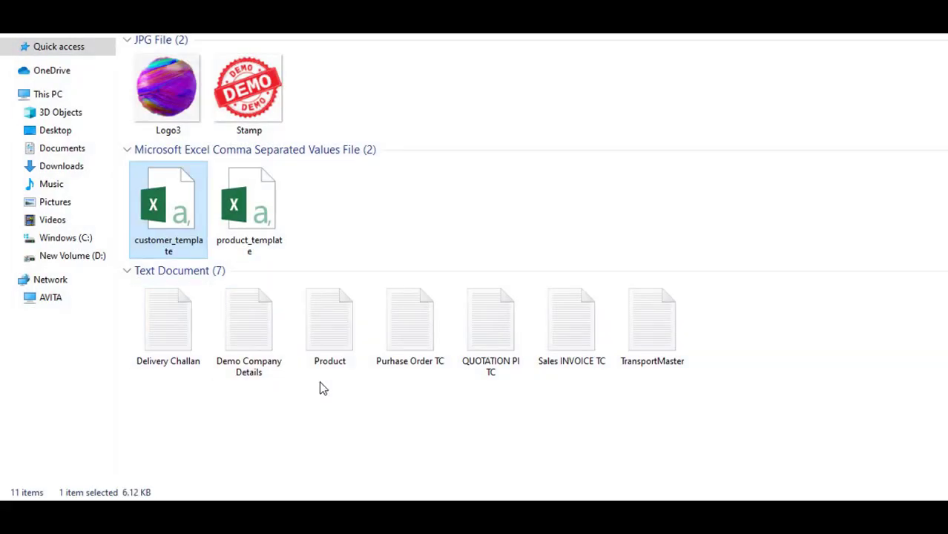
key(alt+F4)
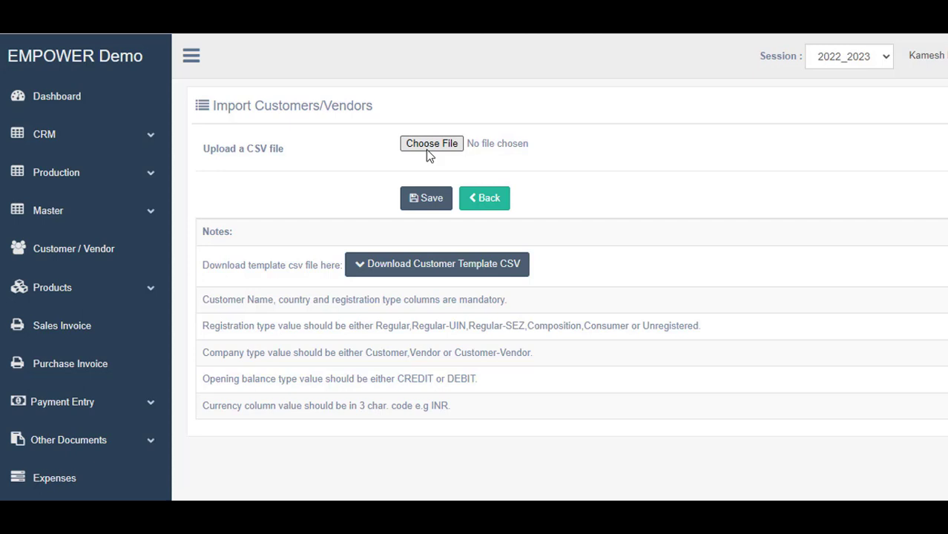
Upload the filled customer_template.csv and save to import the customers
click(430, 144)
click(176, 234)
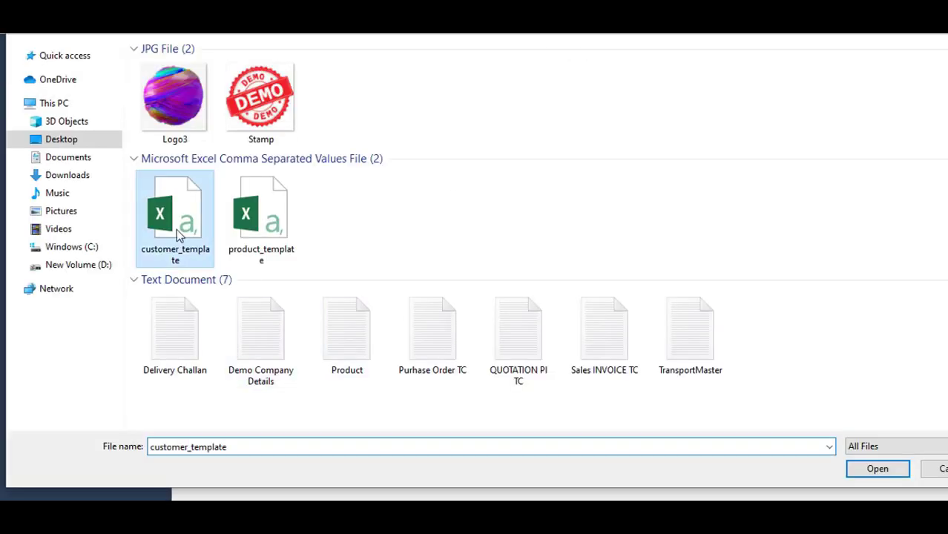
click(868, 469)
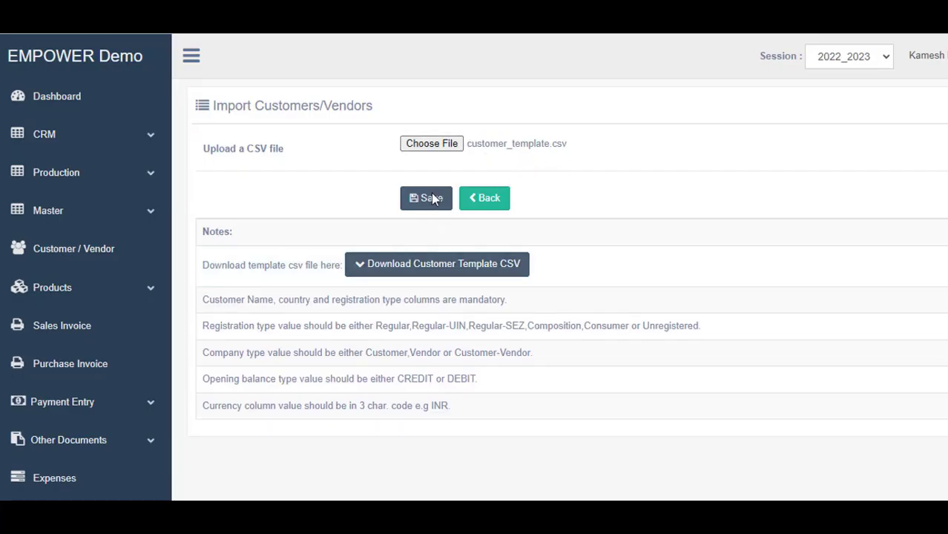
click(432, 199)
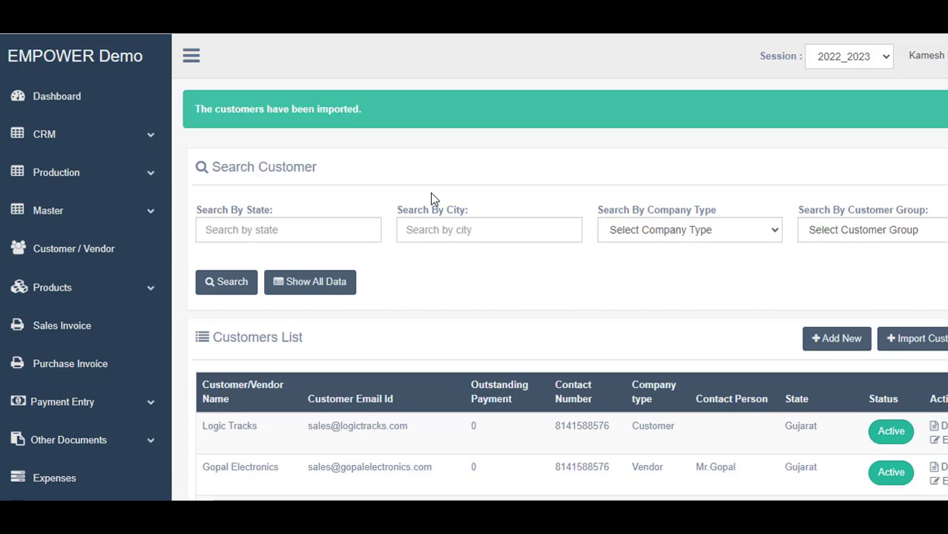
Scroll the Customers List to check the newly imported Active customer and vendor records
scroll(770, 221, down, 10)
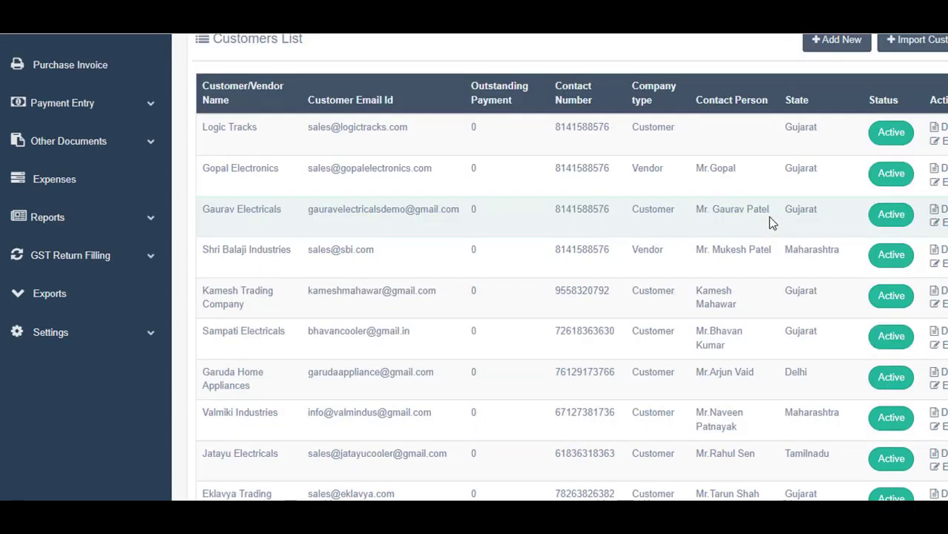
scroll(508, 300, down, 3)
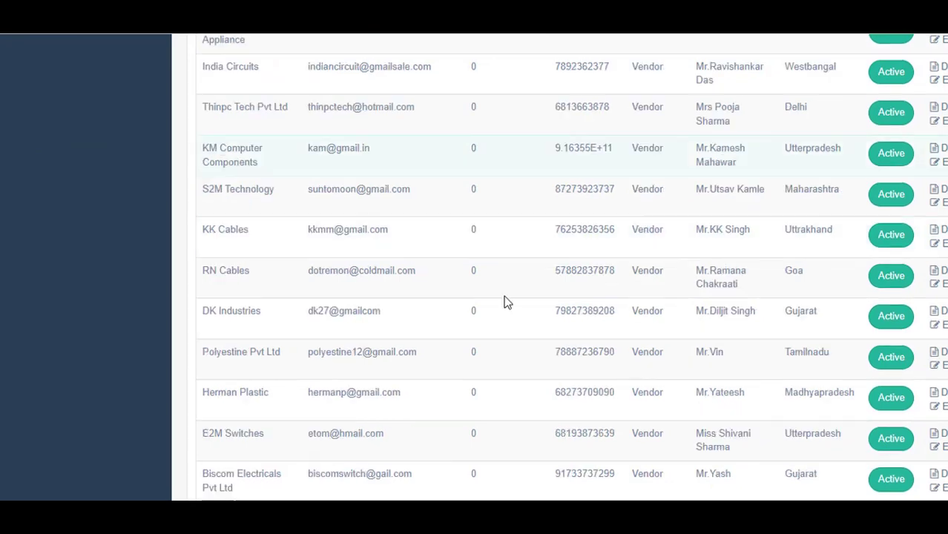
scroll(506, 302, down, 2)
scroll(504, 302, up, 15)
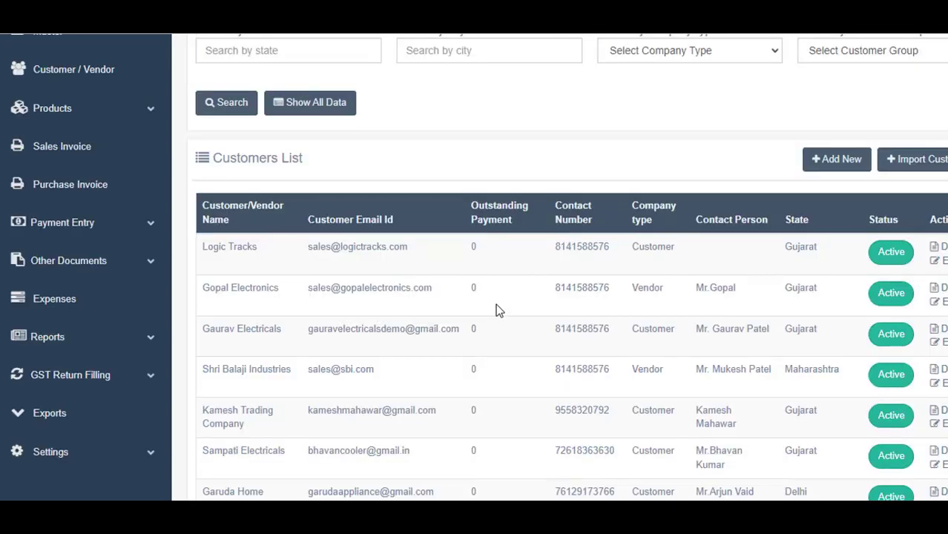
scroll(236, 334, down, 2)
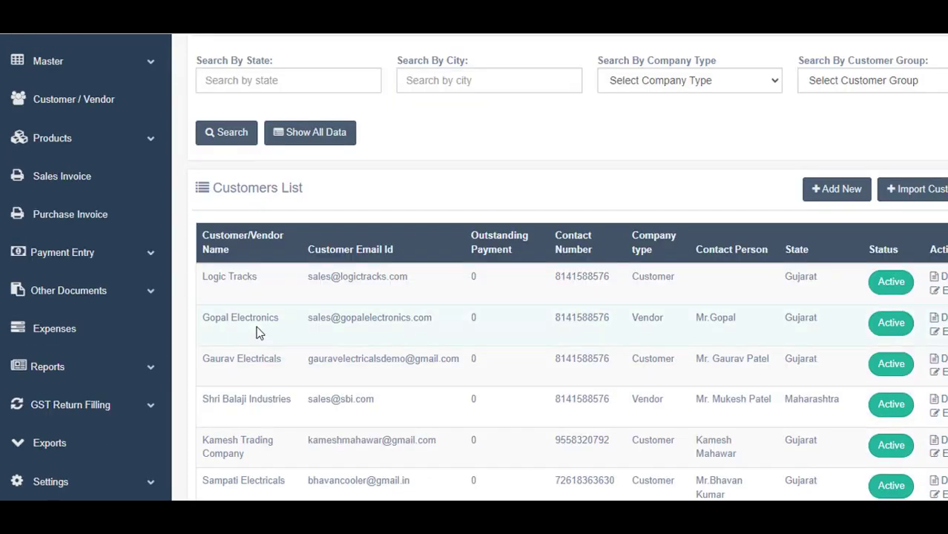
scroll(212, 296, down, 1)
scroll(245, 245, down, 3)
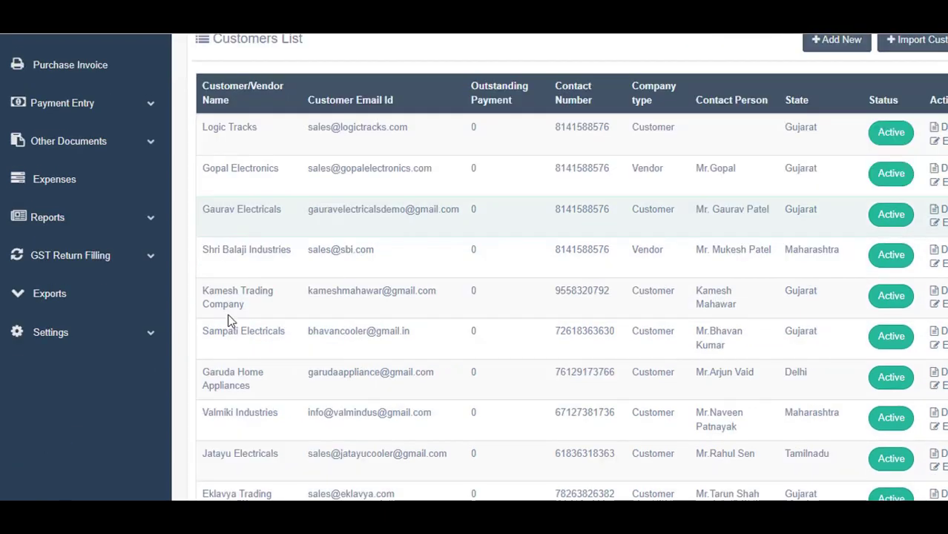
scroll(261, 363, down, 5)
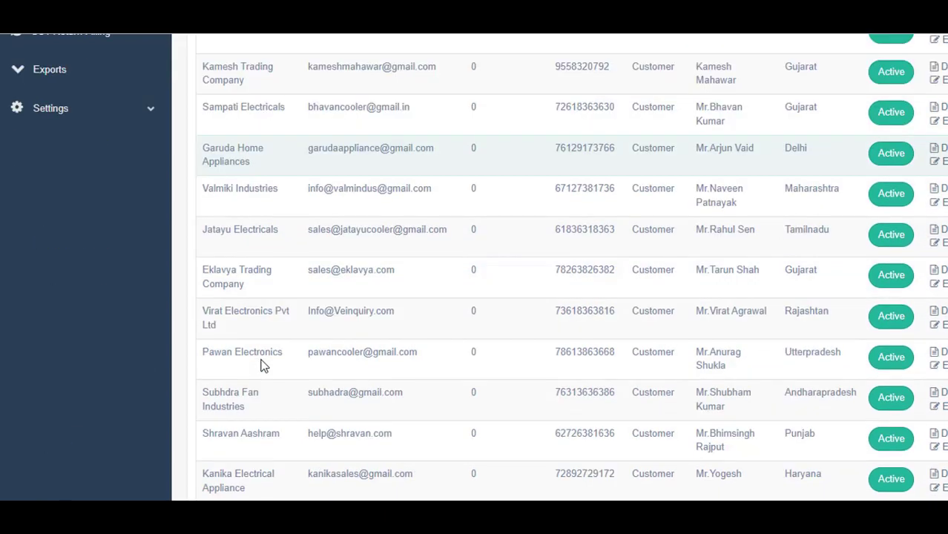
scroll(261, 363, down, 10)
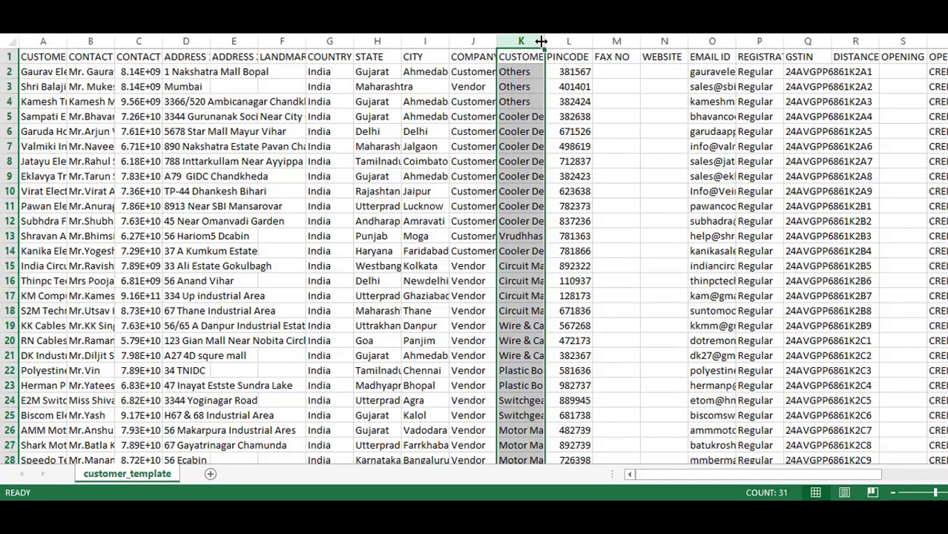
AutoFit columns K and J so customer groups and the COMPANY TYPE heading fit
double_click(541, 41)
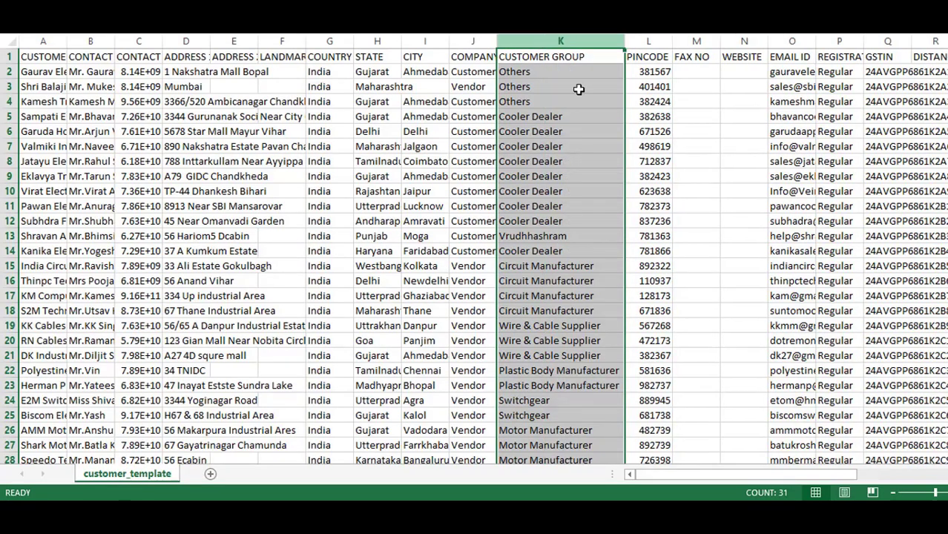
click(476, 39)
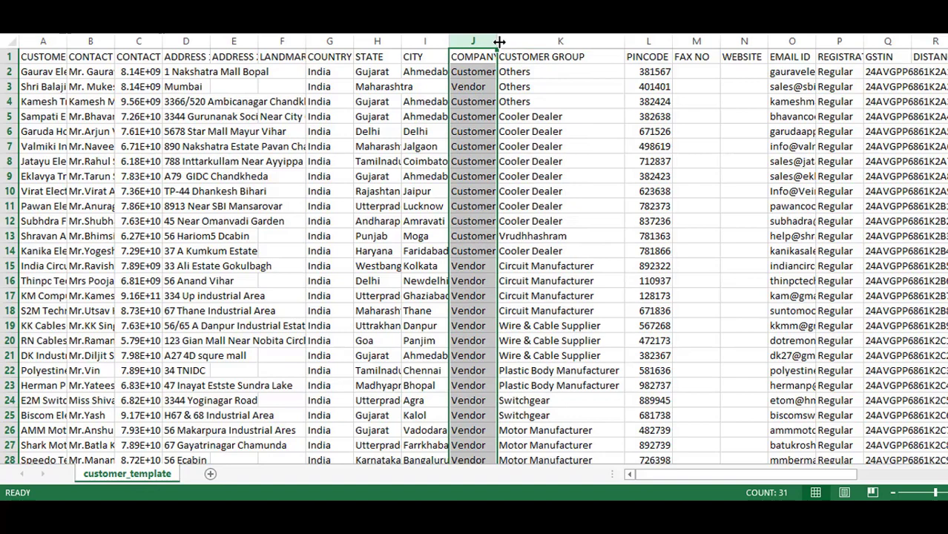
double_click(499, 43)
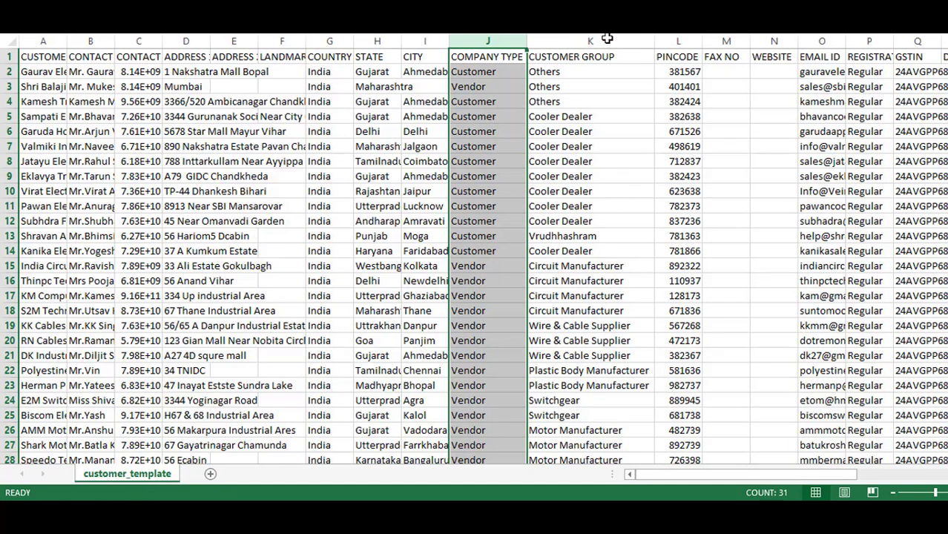
click(682, 71)
Check the Cooler Dealer entries in column K, then close and save customer_template.csv
click(590, 116)
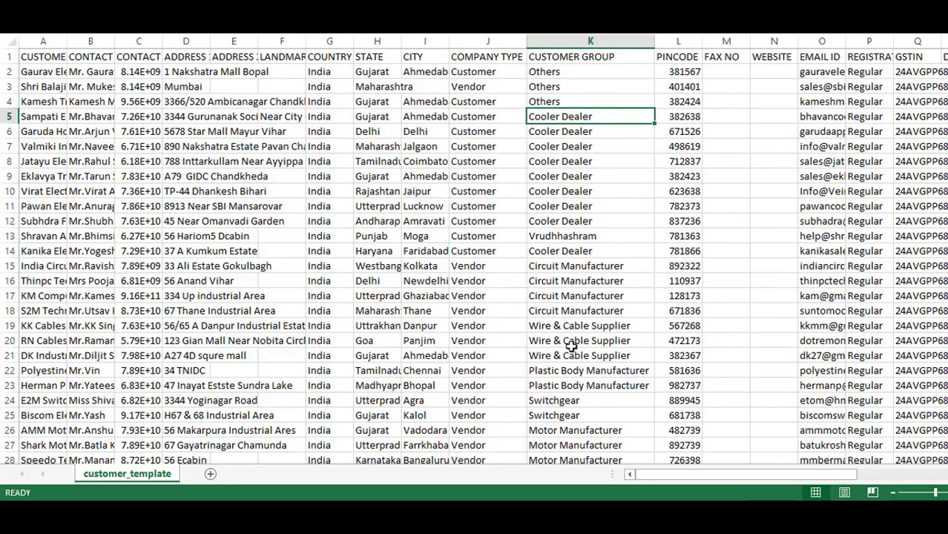
scroll(580, 343, down, 3)
scroll(589, 296, up, 2)
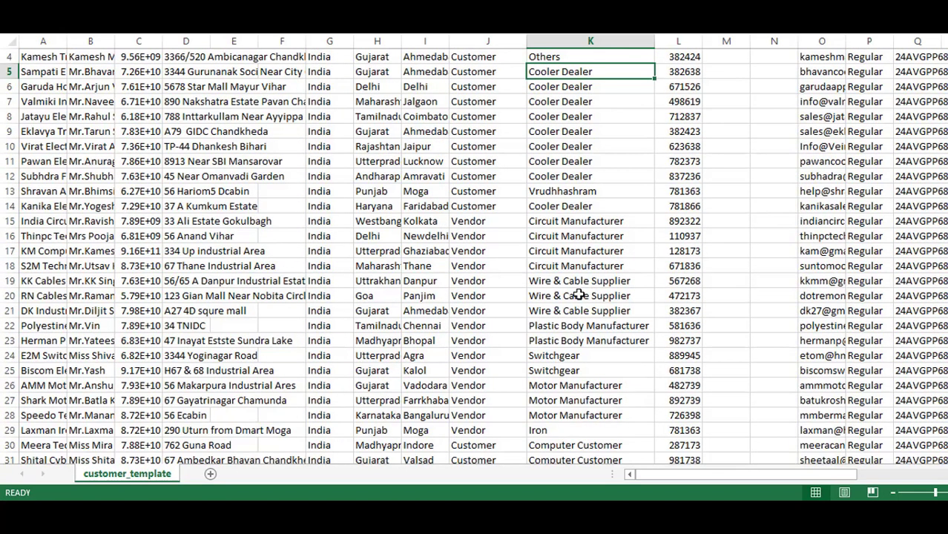
click(567, 100)
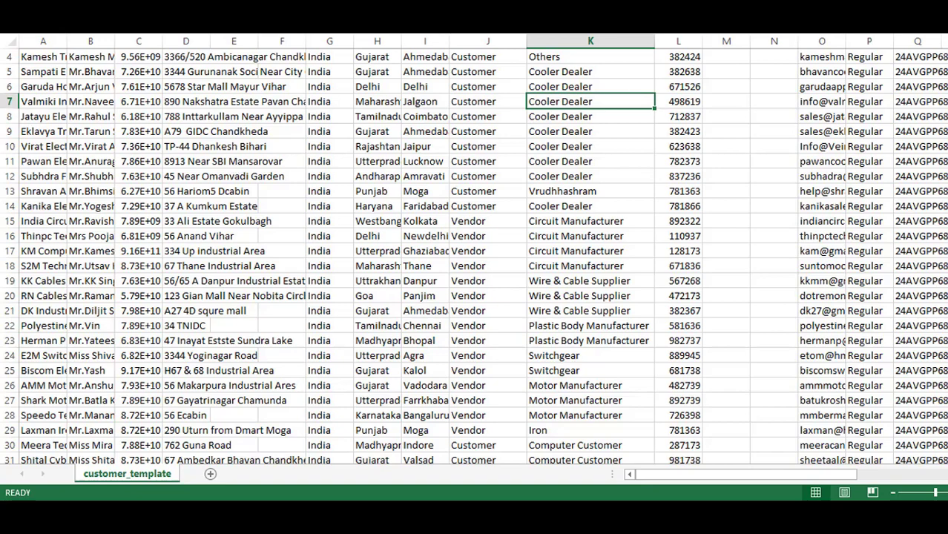
key(ctrl+w)
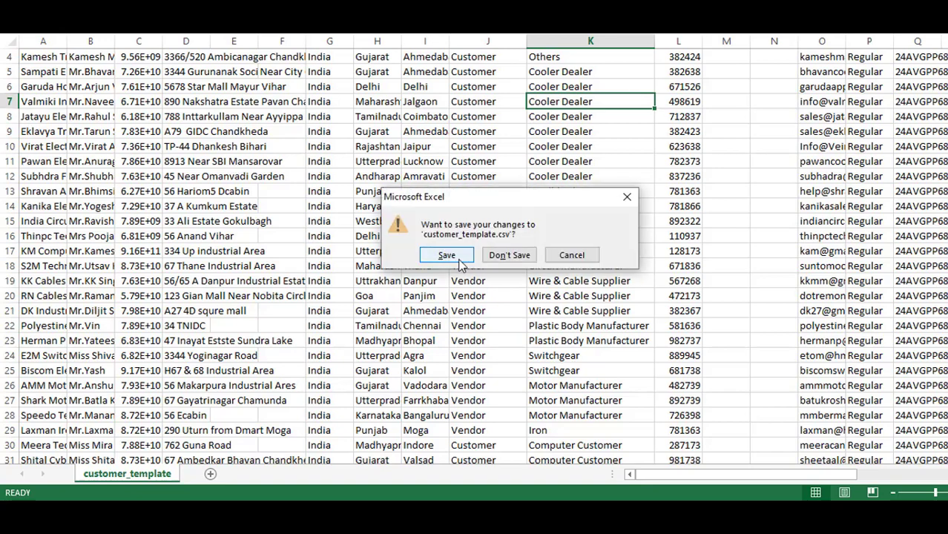
click(458, 256)
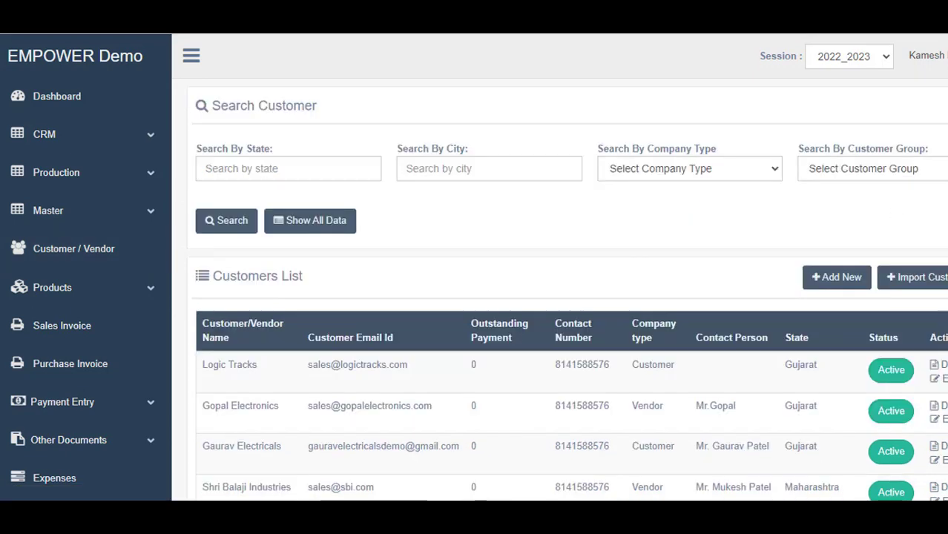
Set the customer filters to the Cooler Dealer group and Ahmedabad city
click(940, 183)
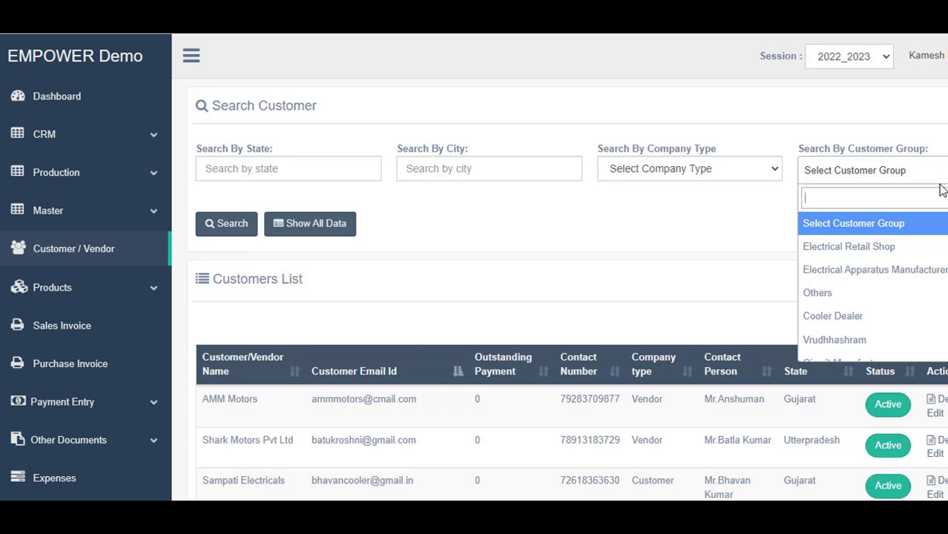
click(819, 324)
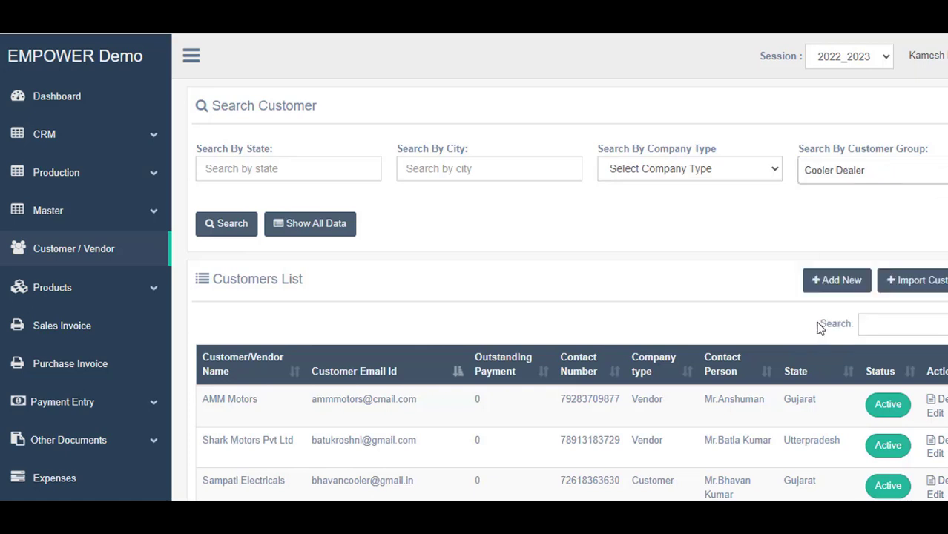
click(709, 176)
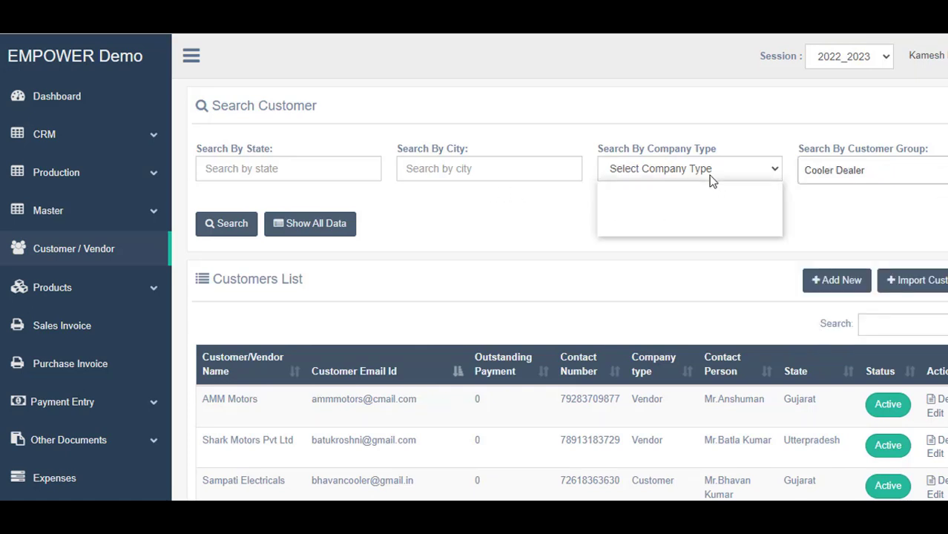
click(536, 228)
click(475, 168)
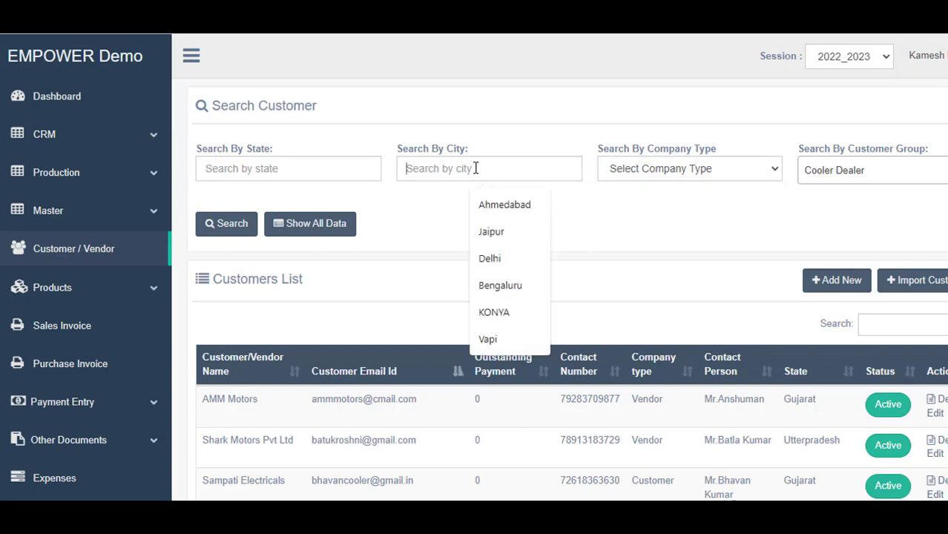
click(474, 208)
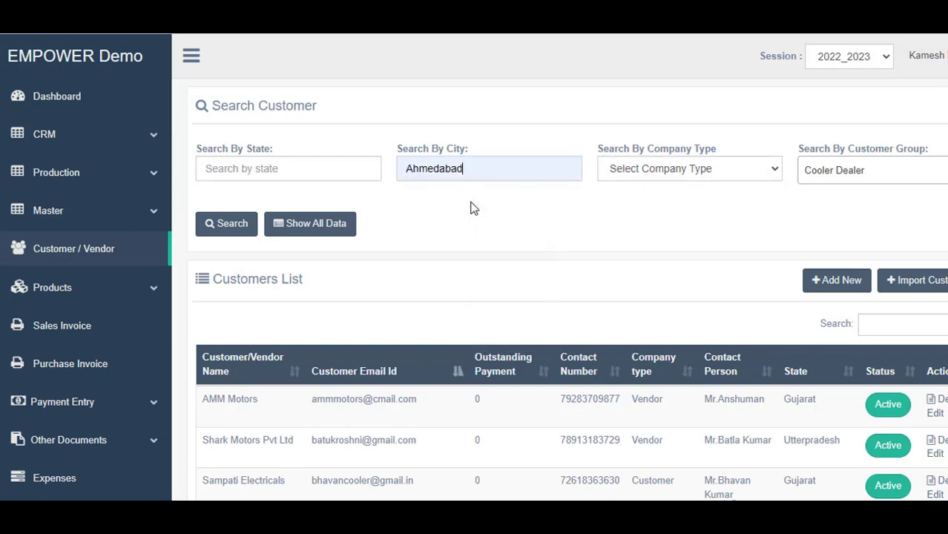
Search the Cooler Dealer customers in Ahmedabad, then show all customer data again
click(233, 225)
click(221, 223)
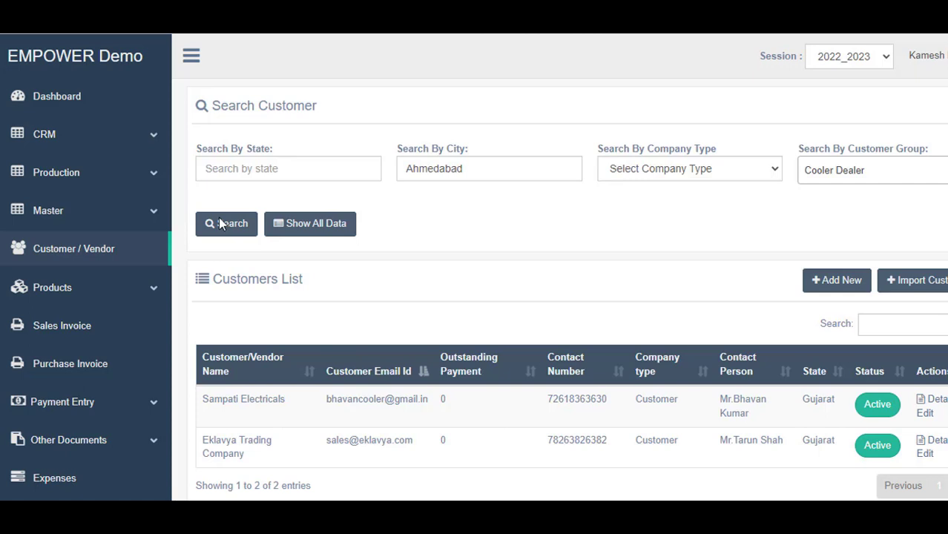
scroll(401, 122, down, 2)
scroll(401, 122, up, 2)
click(78, 260)
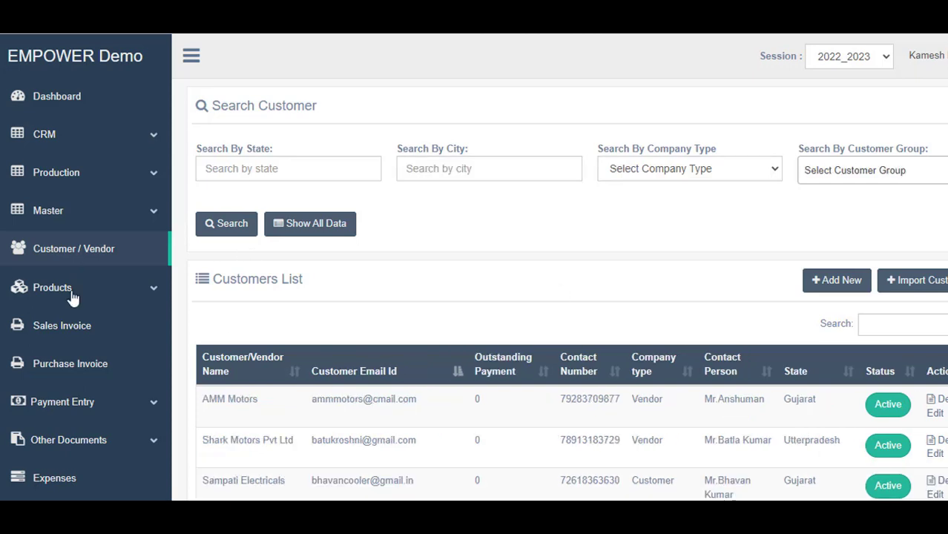
click(72, 291)
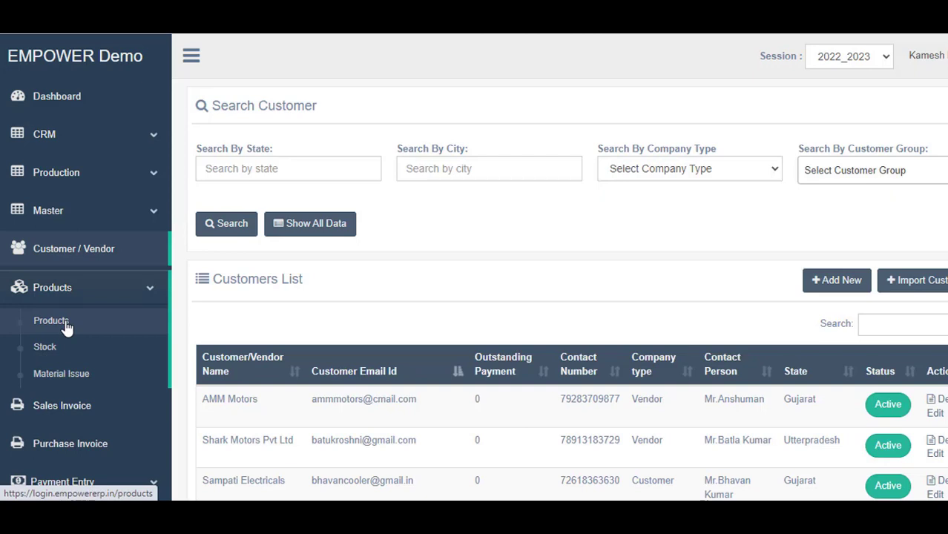
Go to Products > Products and start a new product with Add New
click(66, 326)
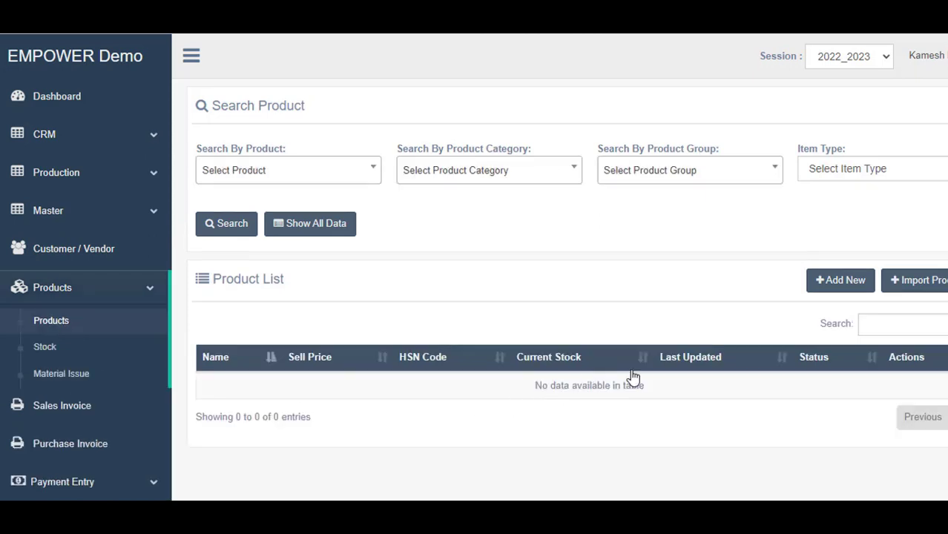
click(835, 292)
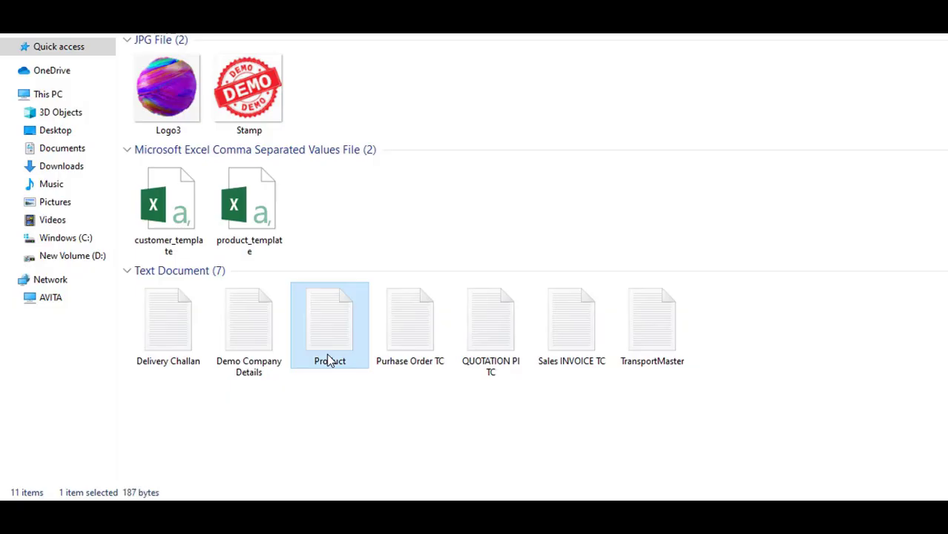
Paste the name TCL S5202 81cm 32 Inch from the Notepad product file
double_click(328, 361)
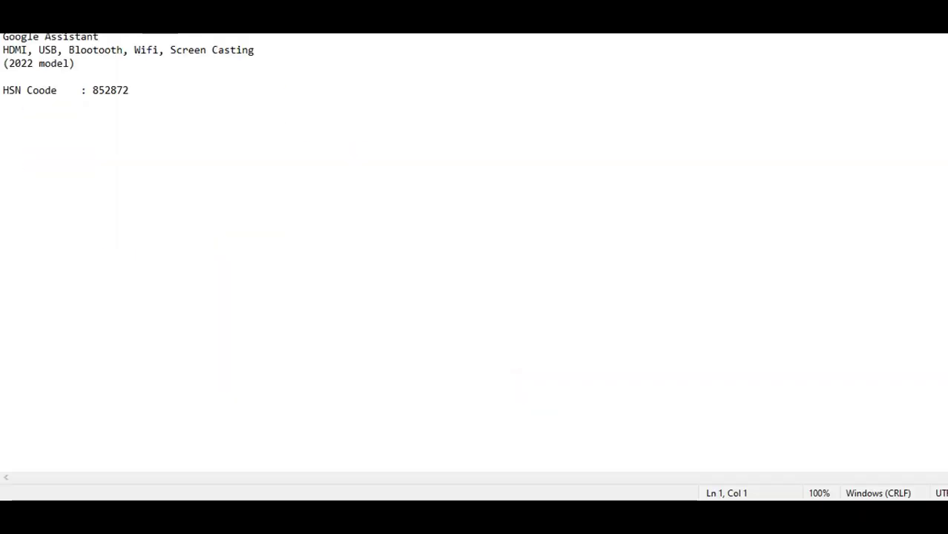
drag(3, 10, 206, 10)
key(alt+Tab)
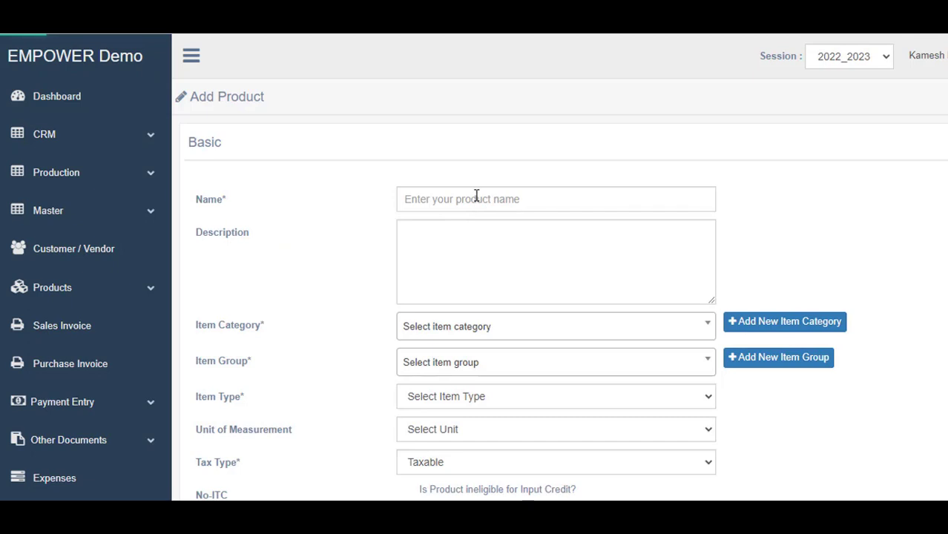
click(476, 195)
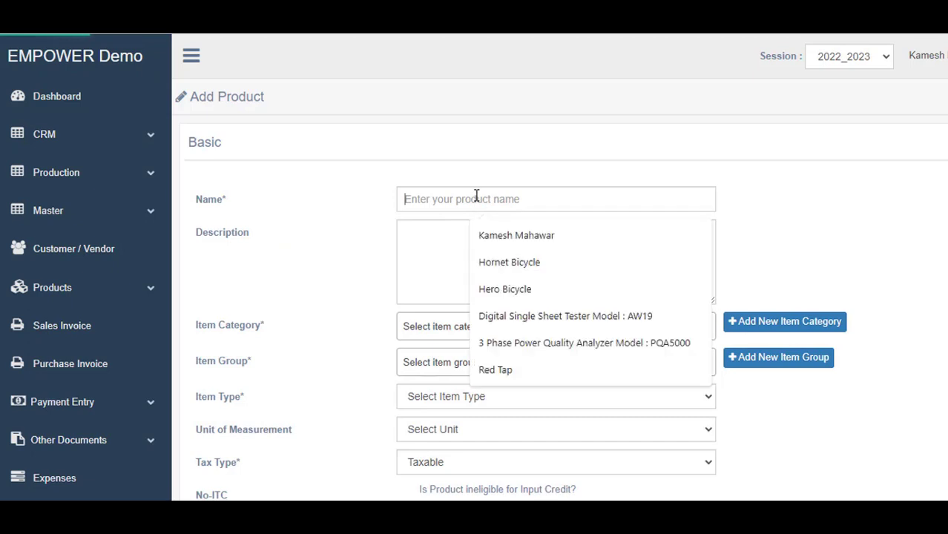
text(TCL S5202 81cm 32 Inch)
Fill the Description with the five-line TV feature list copied from the notes
click(457, 225)
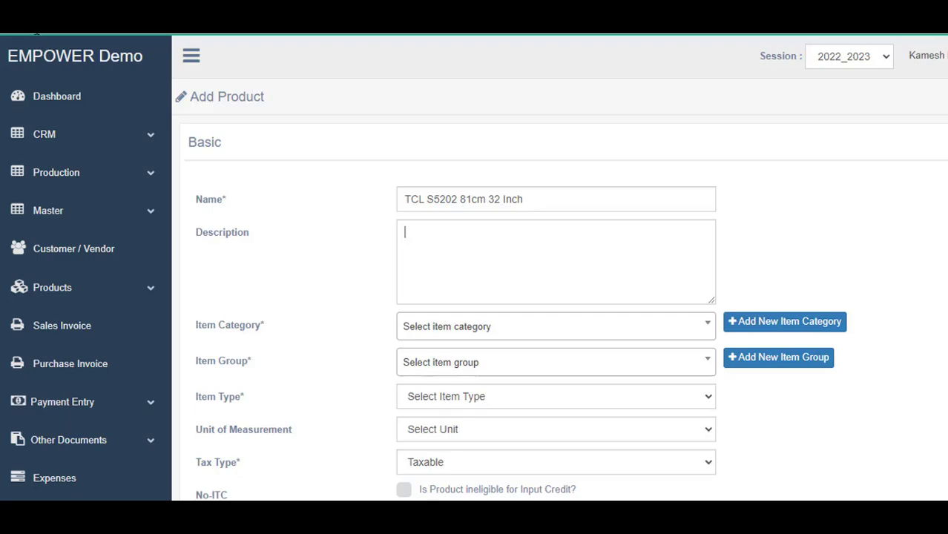
key(alt+Tab)
drag(3, 37, 200, 65)
key(ctrl+c)
key(alt+Tab)
click(422, 226)
key(ctrl+v)
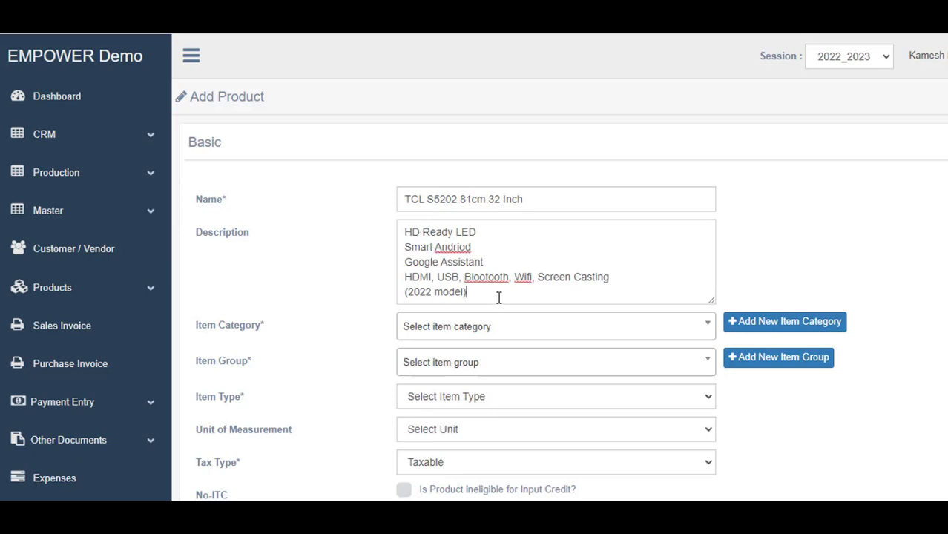
key(shift+Left)
key(shift+Up)
key(shift+Up)
key(shift+Up)
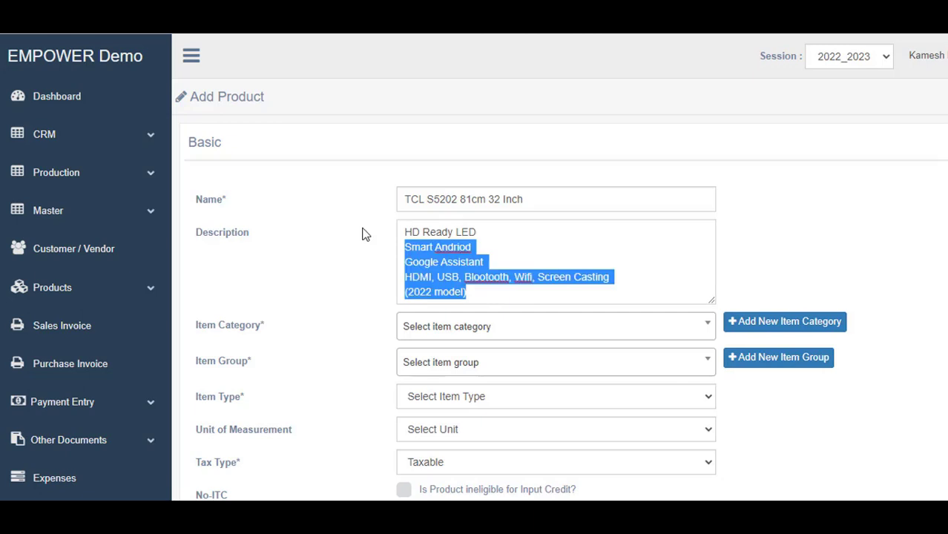
key(shift+Up)
key(shift+Home)
key(BackSpace)
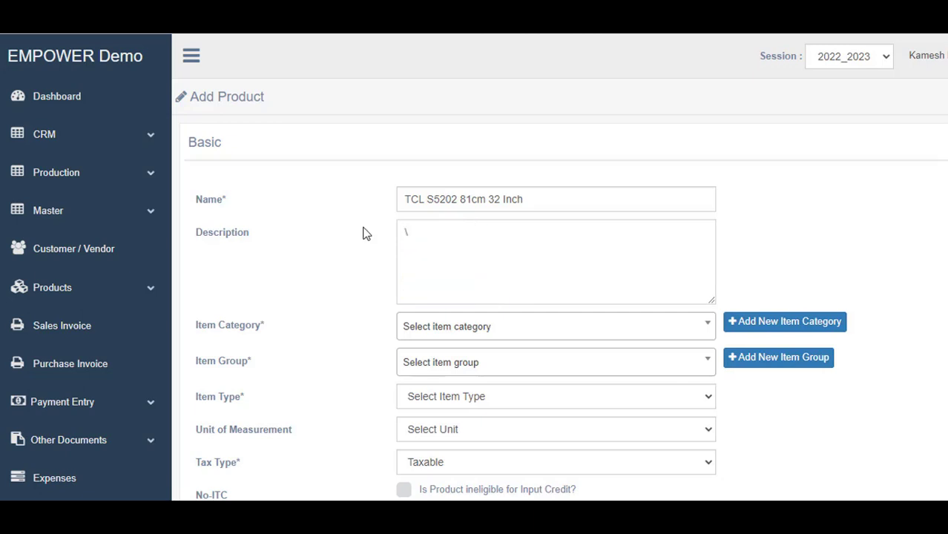
key(ctrl+v)
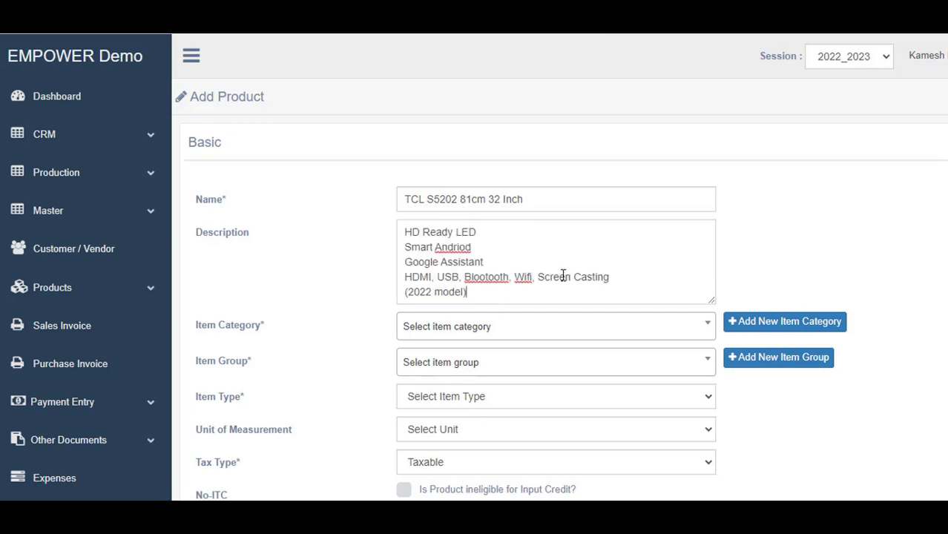
scroll(504, 320, down, 3)
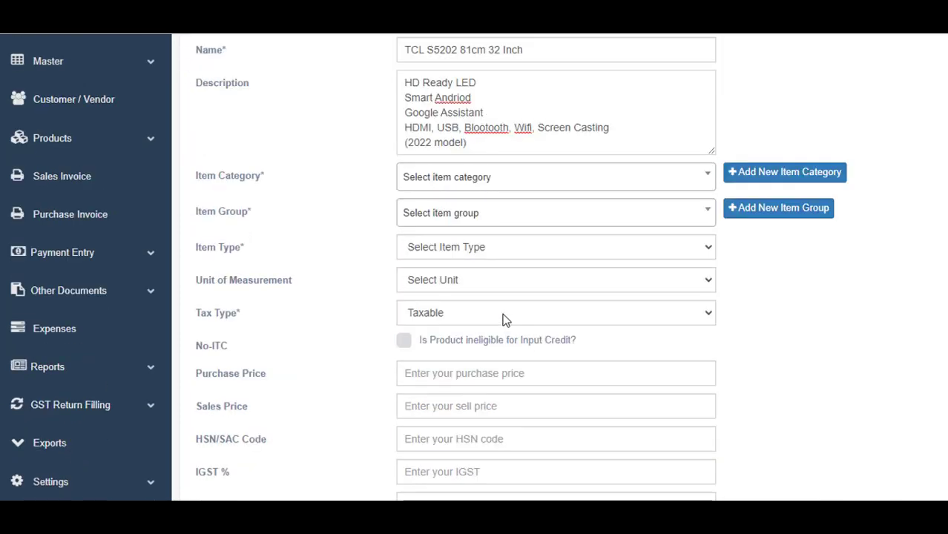
scroll(503, 320, up, 3)
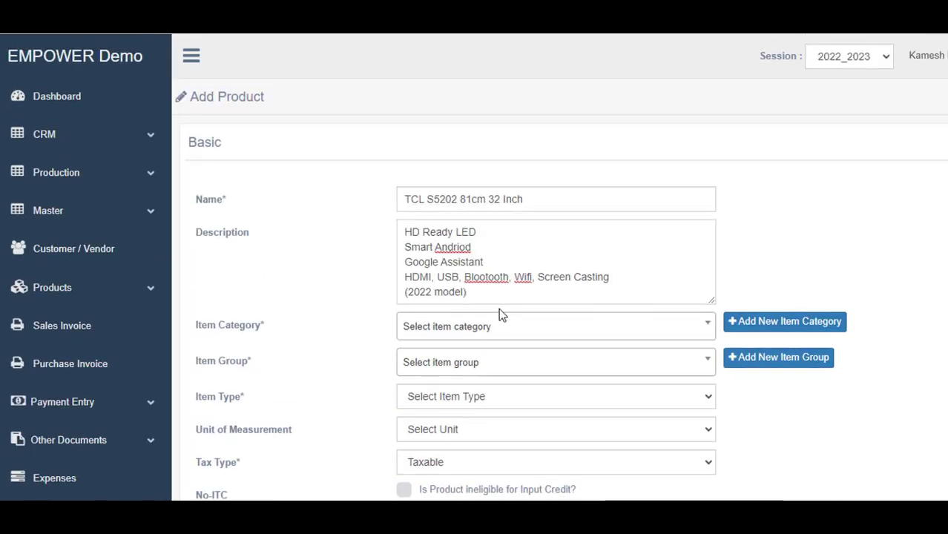
scroll(499, 214, down, 2)
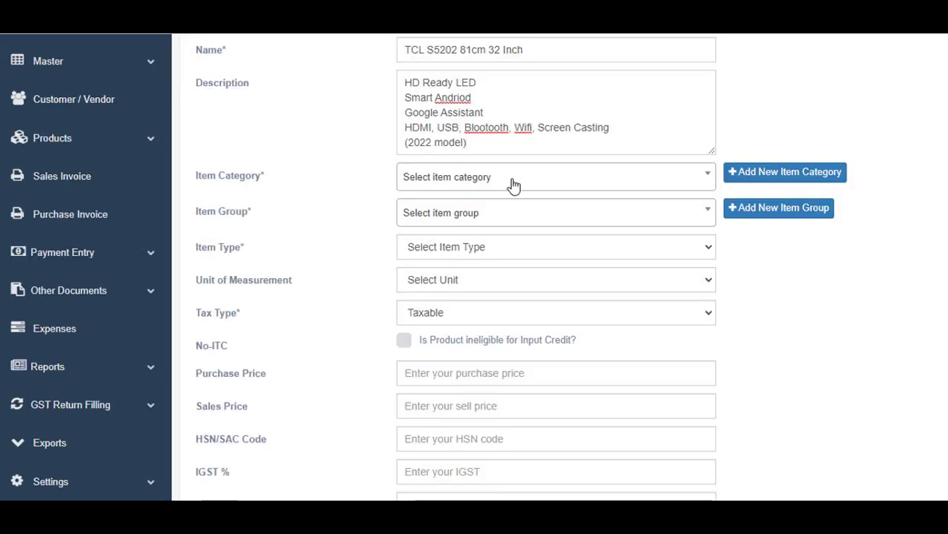
Create and assign a new item category named Television
click(513, 184)
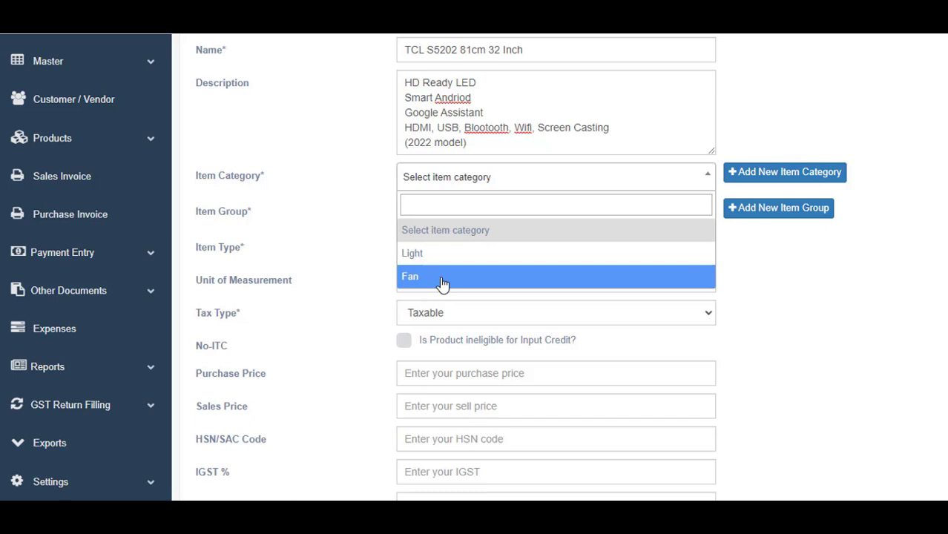
click(784, 178)
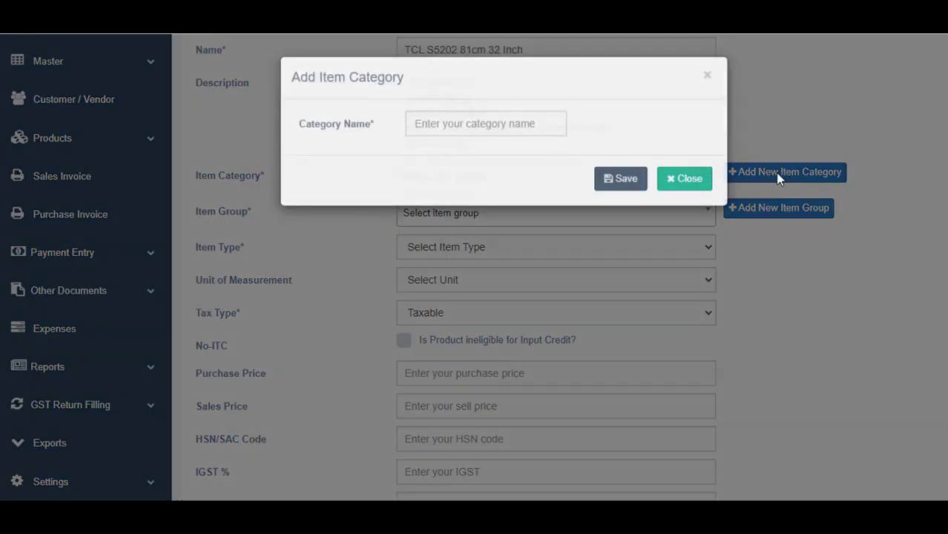
click(467, 127)
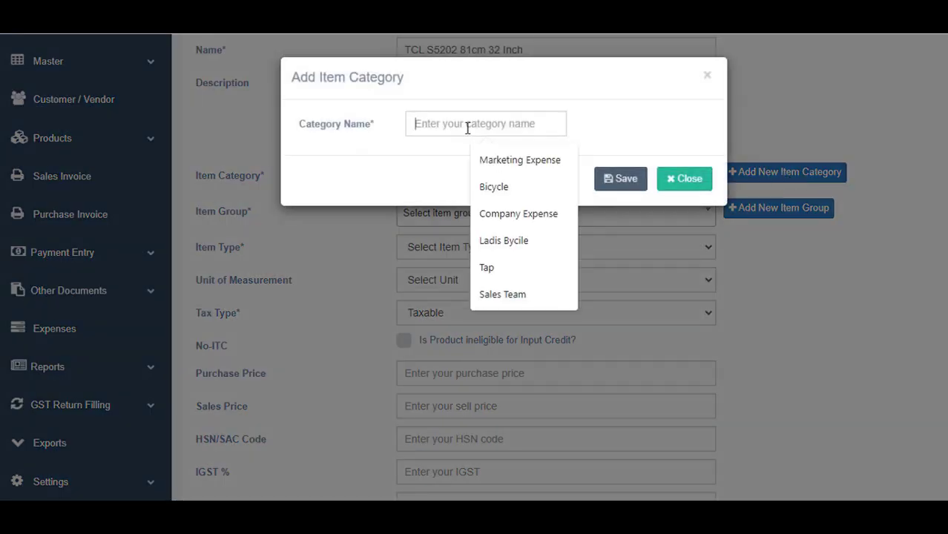
text(Tele)
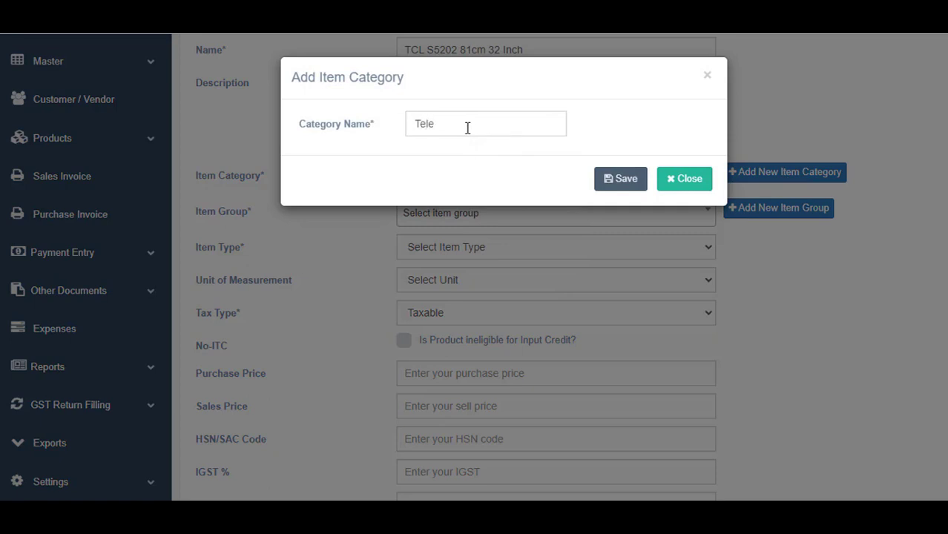
text(vision)
click(629, 181)
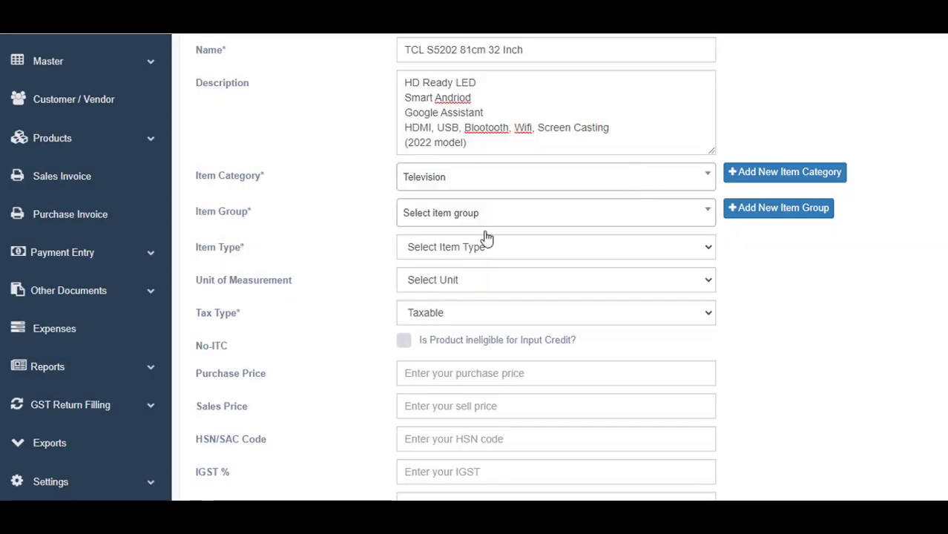
Create and assign a new item group named LED TV
click(816, 211)
click(457, 126)
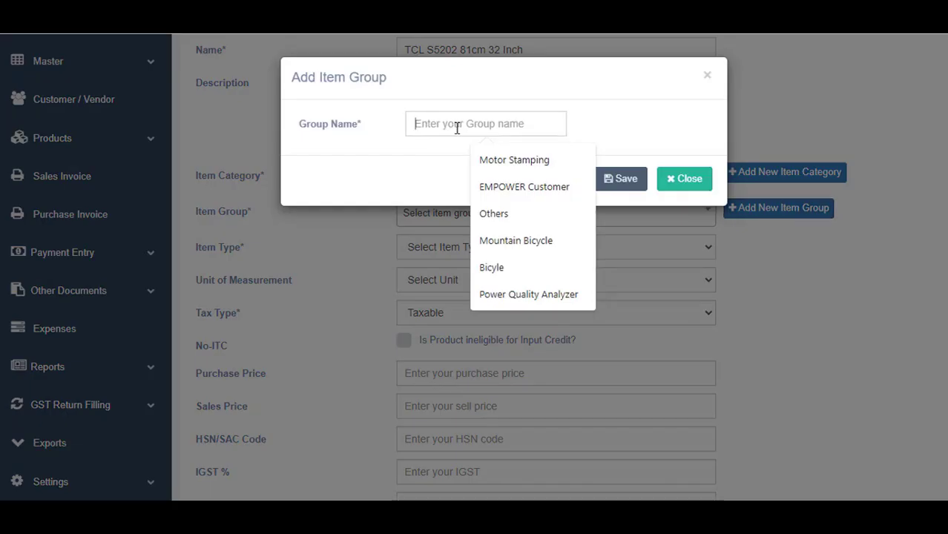
text(LED TV)
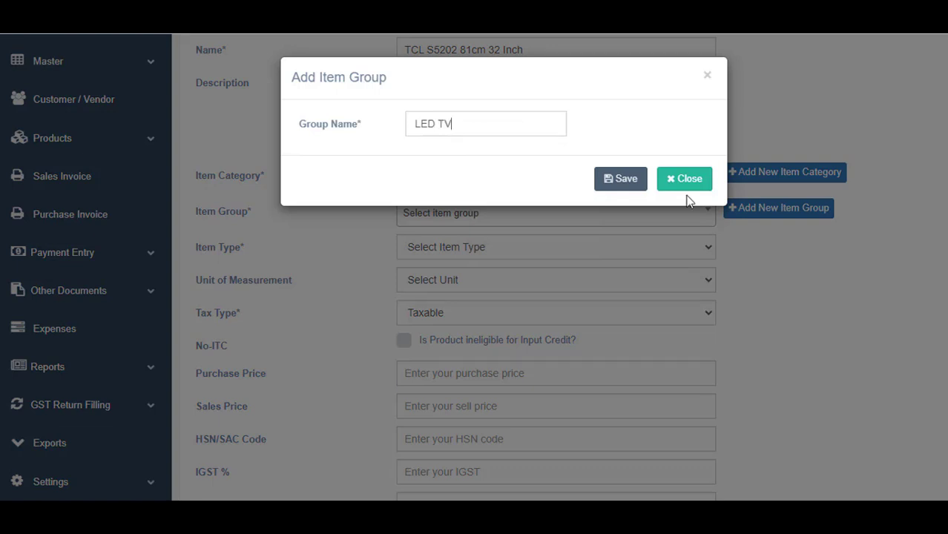
click(634, 180)
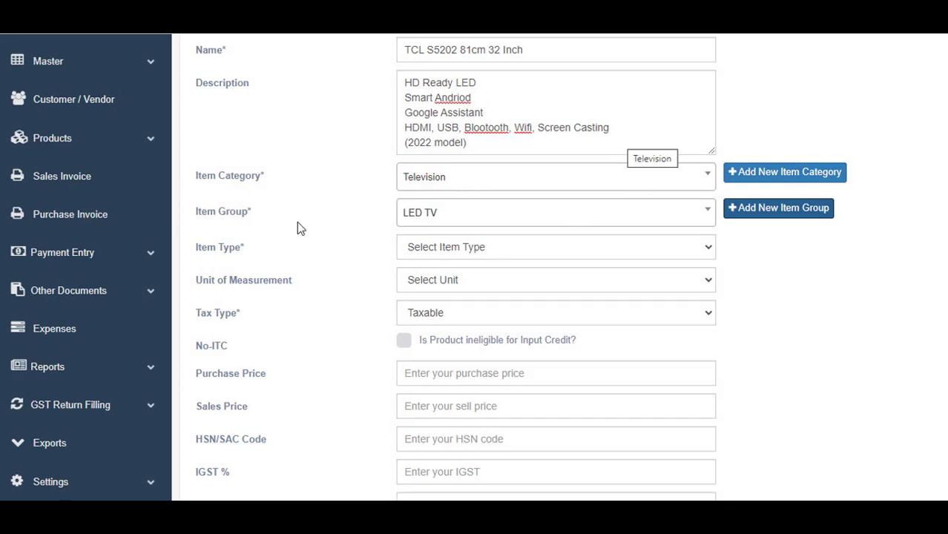
scroll(305, 229, down, 1)
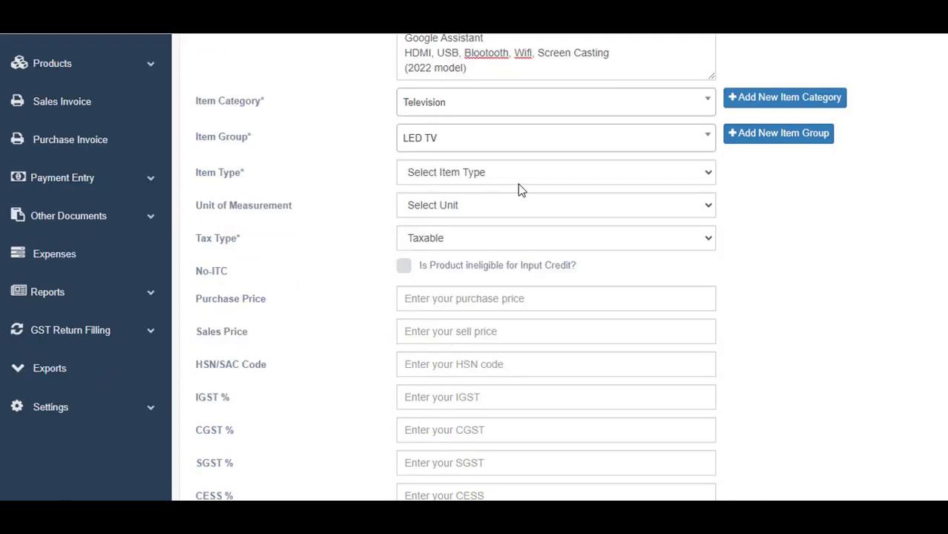
Set the Item Type to FINISH GOODS
click(545, 176)
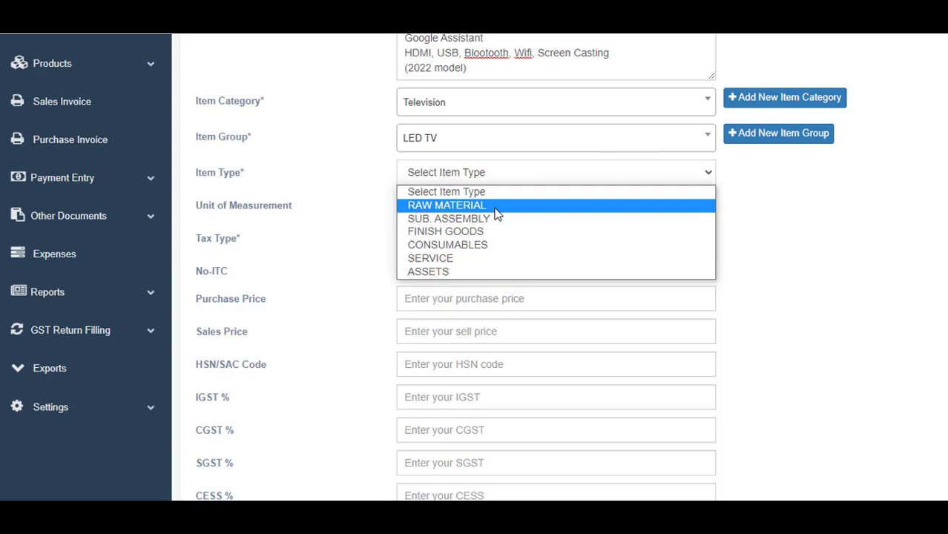
click(457, 231)
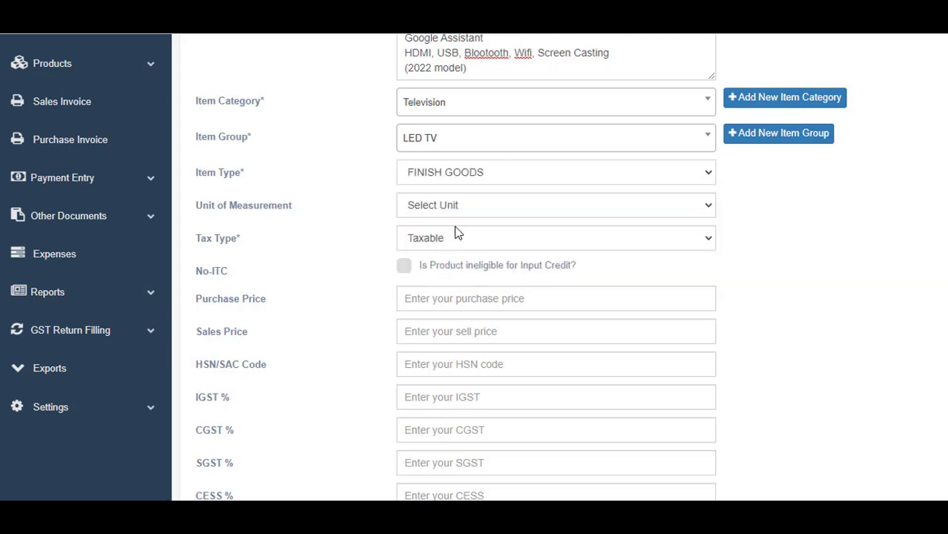
click(474, 173)
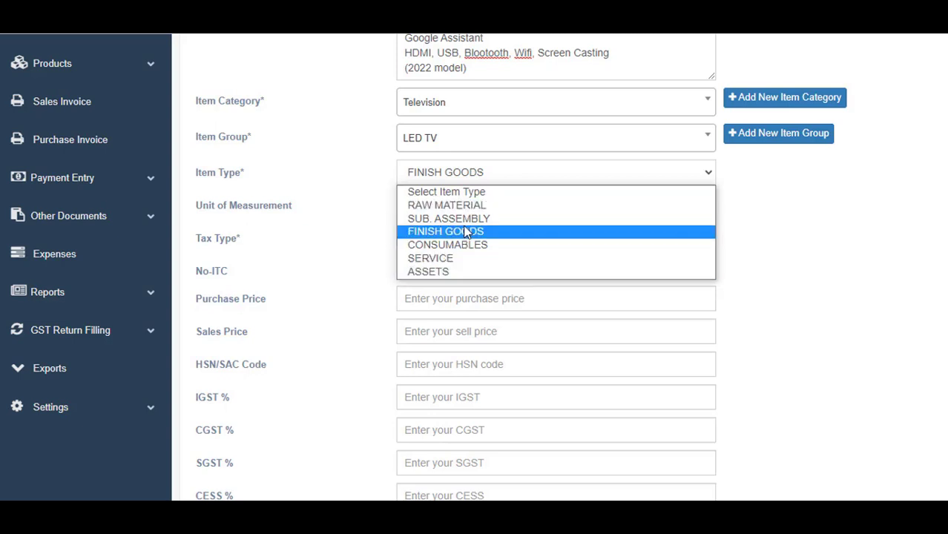
click(466, 232)
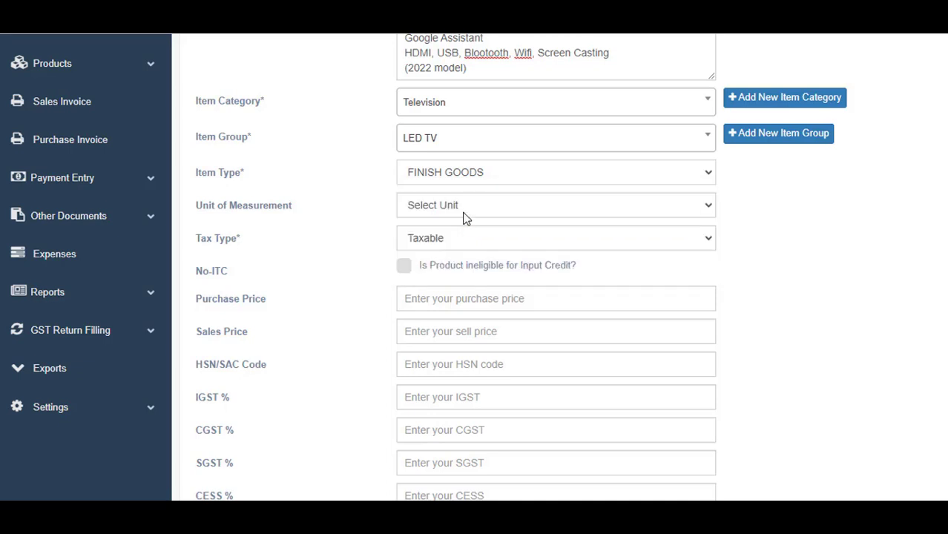
scroll(495, 281, up, 2)
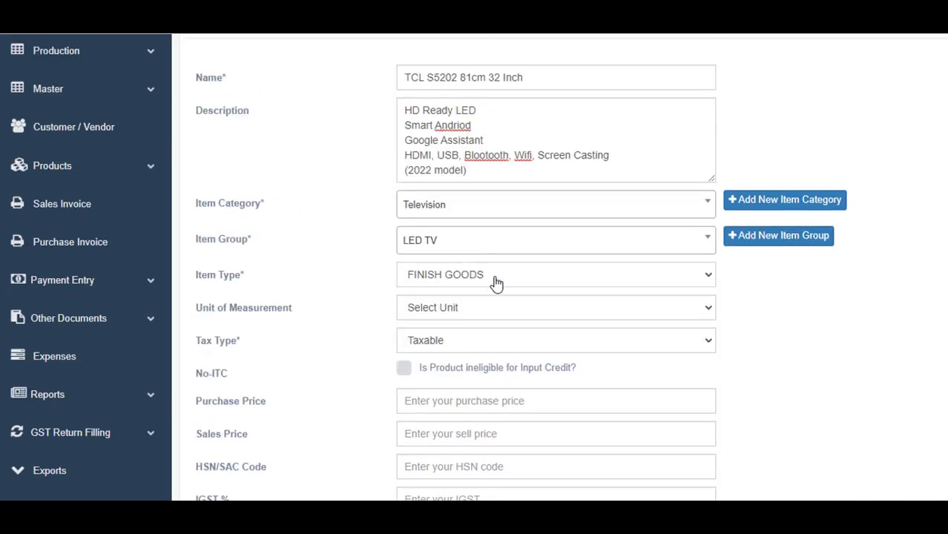
scroll(495, 293, down, 2)
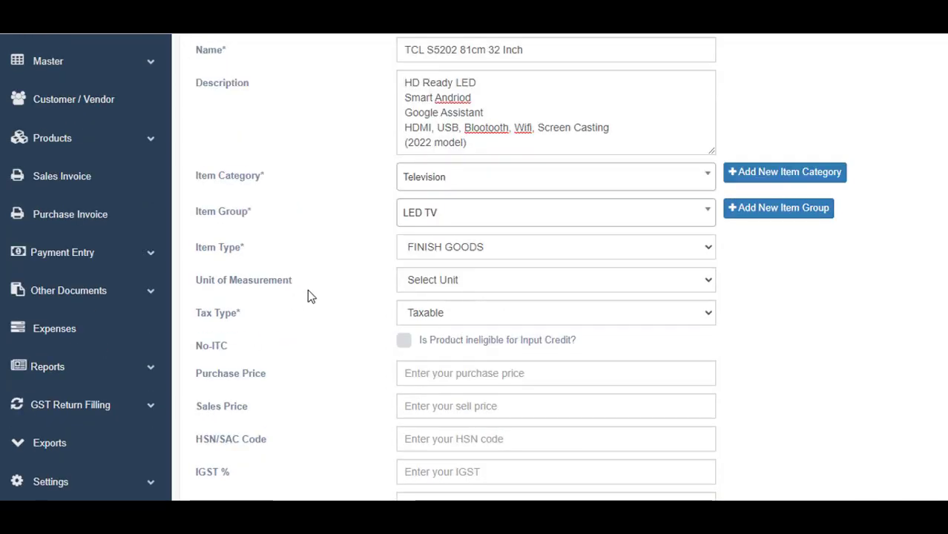
Set Unit of Measurement to Numbers and keep Tax Type as Taxable
click(506, 279)
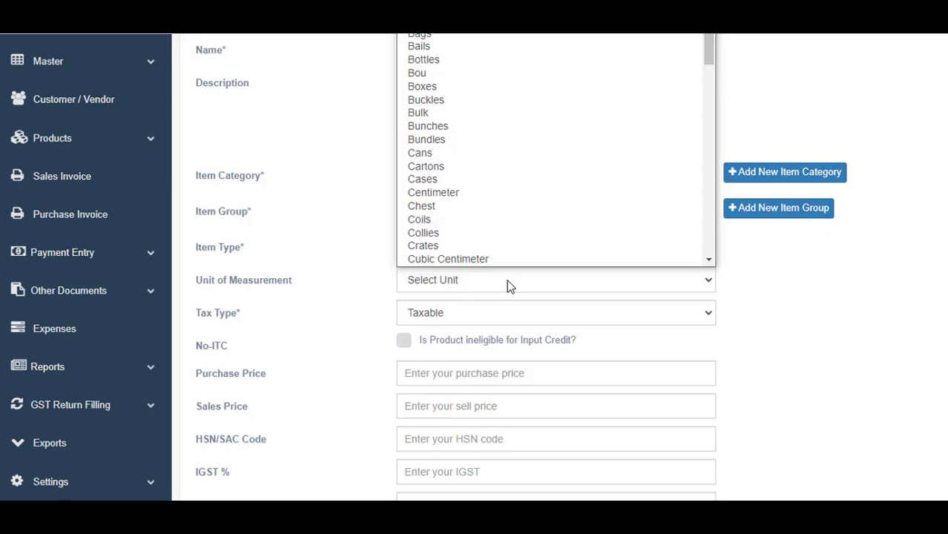
scroll(508, 172, down, 6)
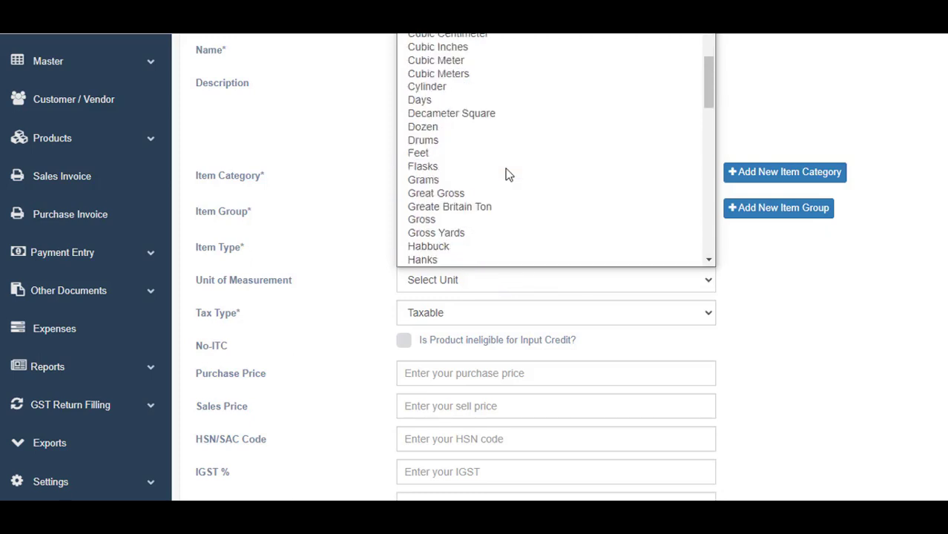
scroll(508, 179, up, 3)
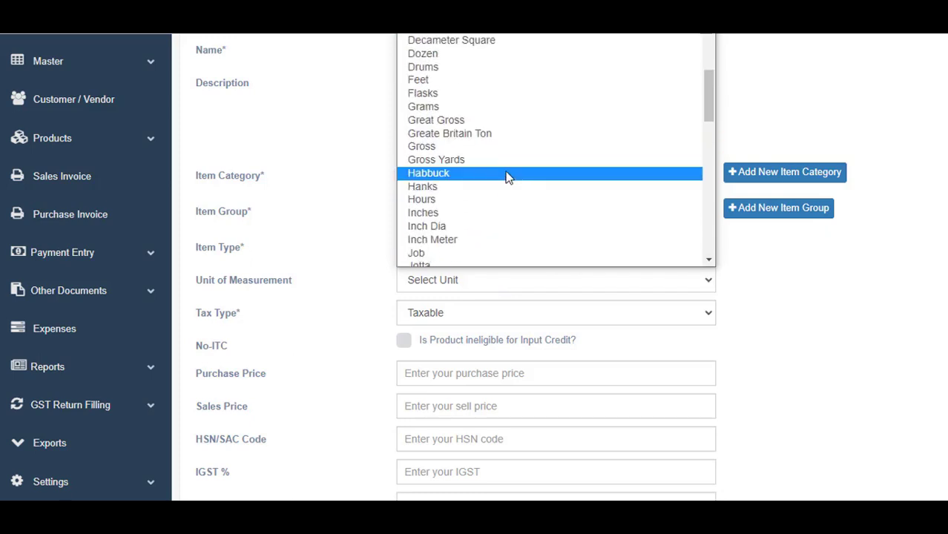
key(n)
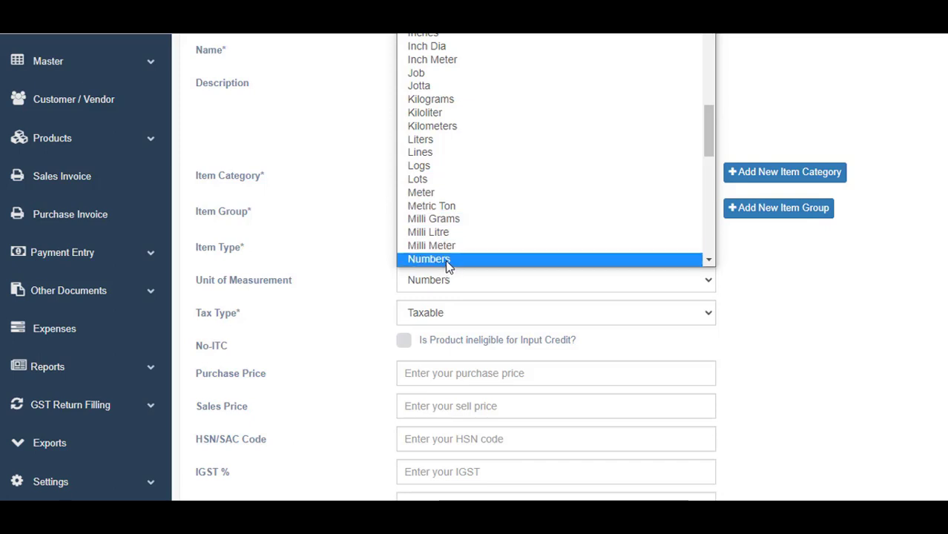
click(447, 261)
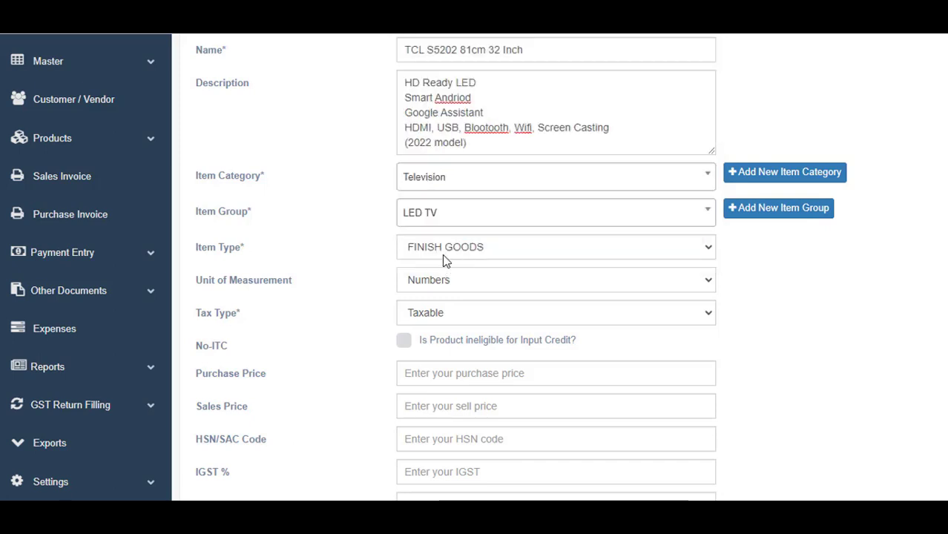
scroll(445, 304, down, 1)
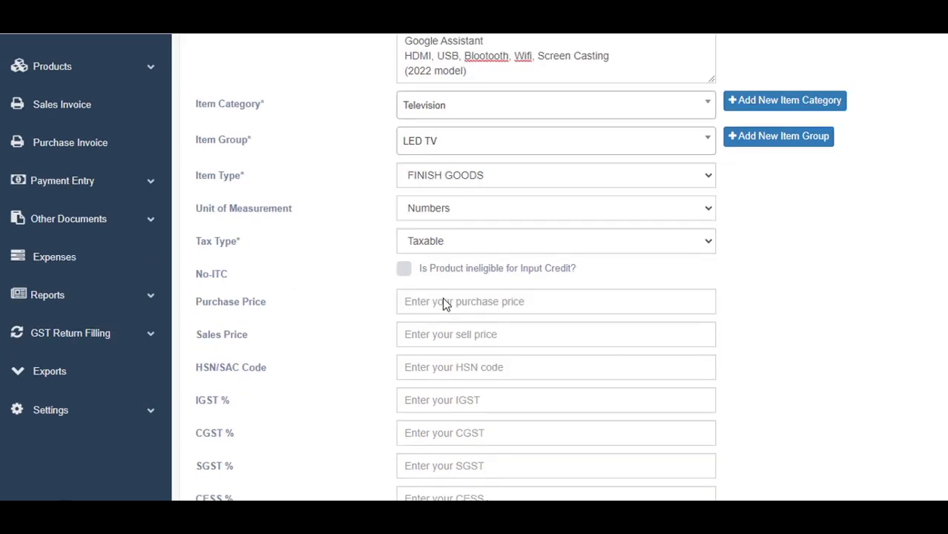
click(554, 241)
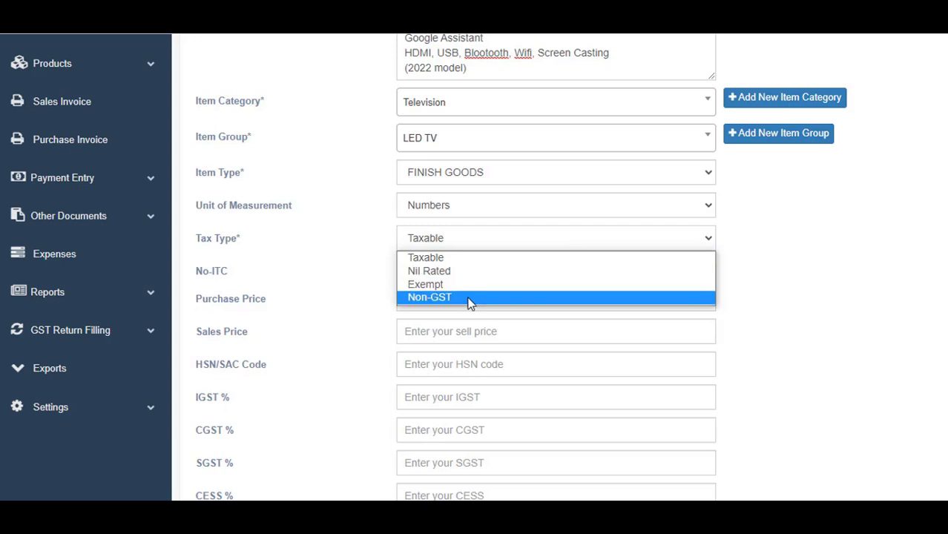
click(481, 261)
scroll(386, 280, down, 2)
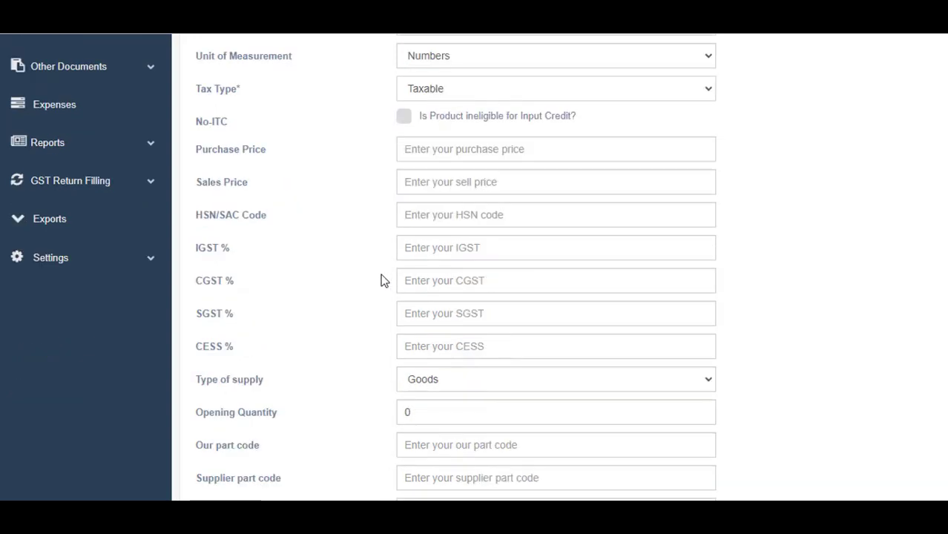
Enter the TCL television's purchase price 25000 and sales price 35000
click(419, 151)
text(35000)
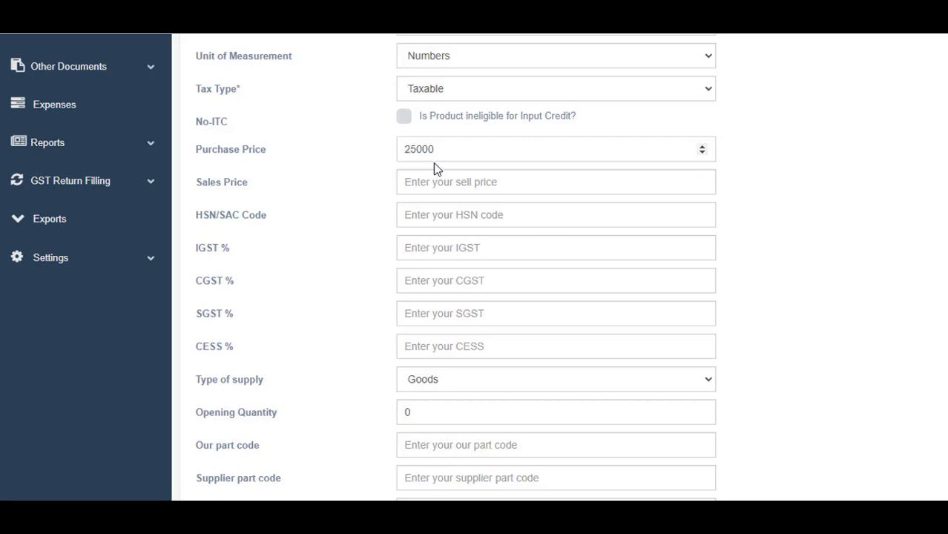
key(Tab)
text(35)
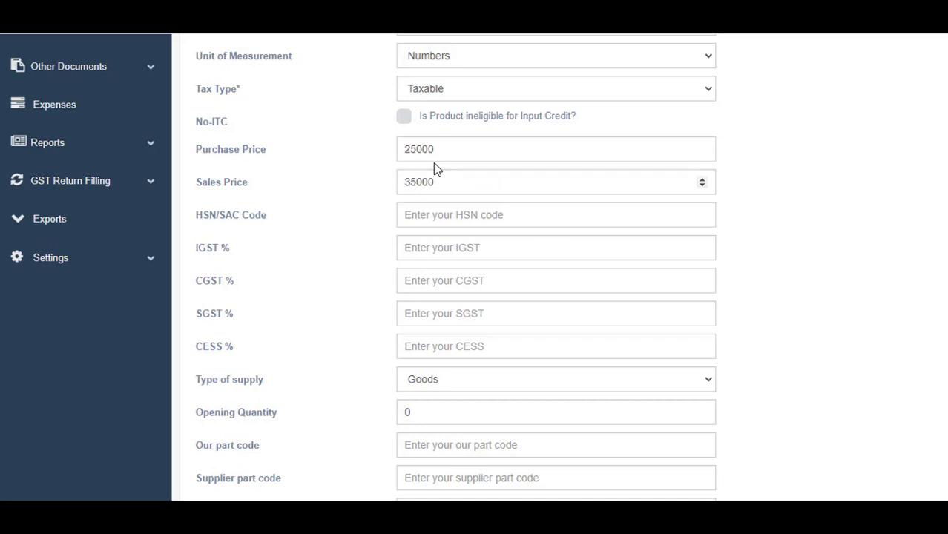
Copy HSN code 852872 from the notes into the product's HSN field
key(alt+Tab)
click(93, 92)
shift+click(152, 95)
key(ctrl+c)
key(alt+Tab)
click(449, 223)
key(ctrl+v)
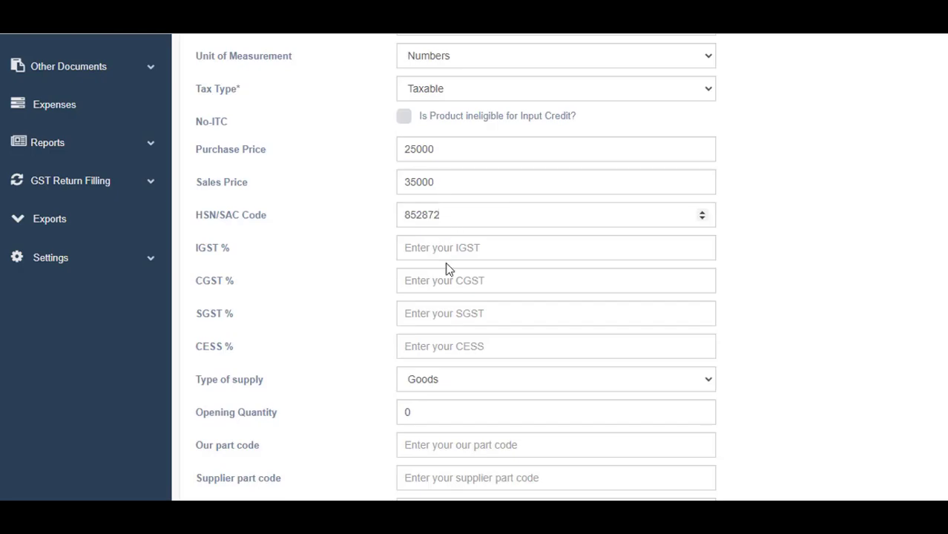
Set the tax rates to IGST 18%, CGST 9% and SGST 9%
click(448, 252)
text(18)
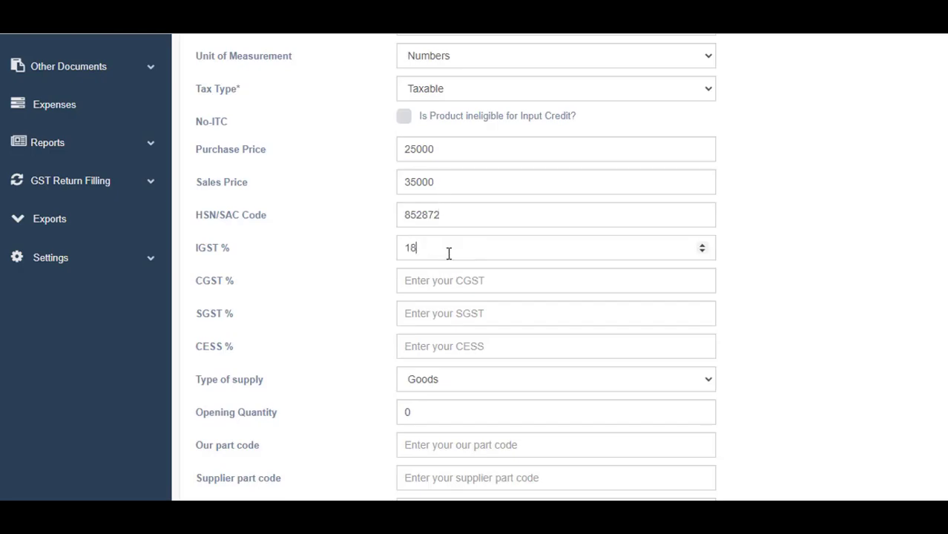
key(Tab)
text(9)
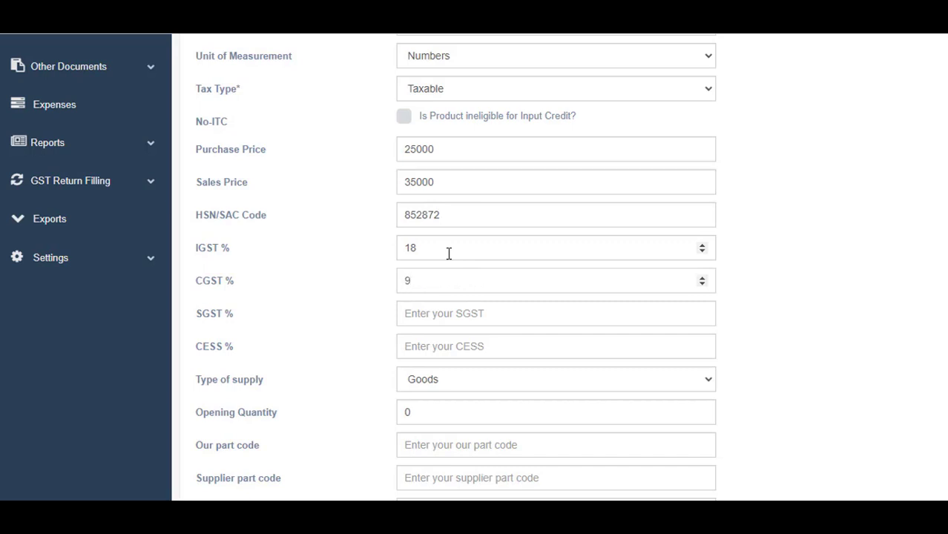
key(Tab)
text(9)
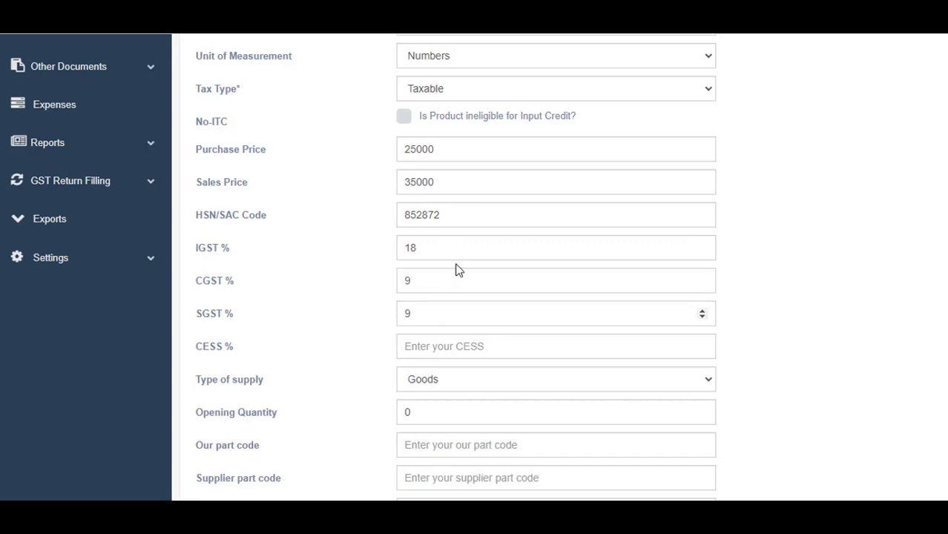
scroll(442, 274, down, 1)
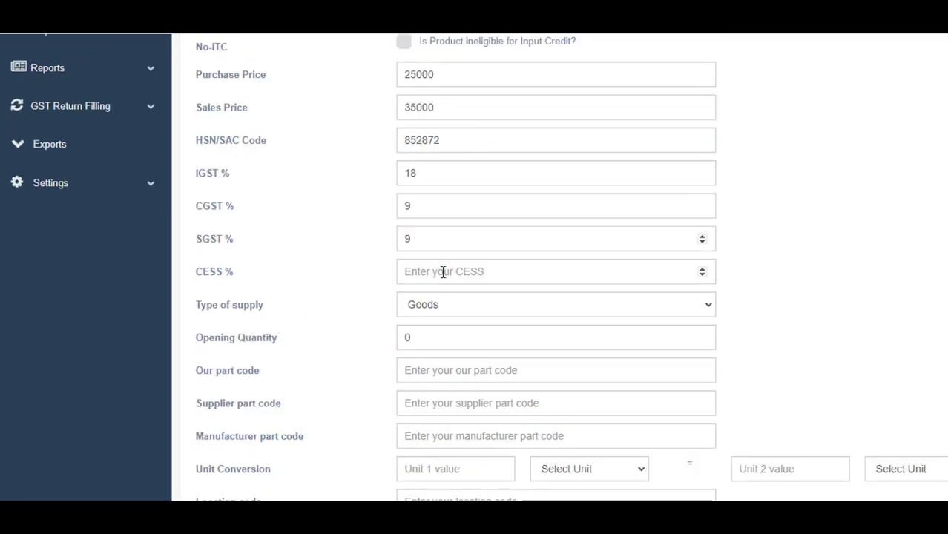
click(442, 272)
scroll(445, 280, down, 1)
scroll(446, 282, down, 1)
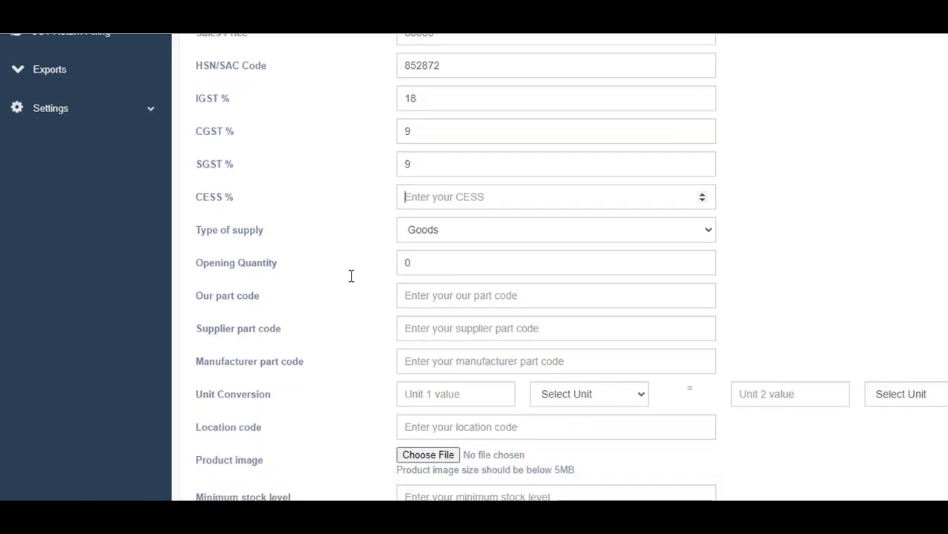
Keep Goods as the product's type of supply
click(499, 238)
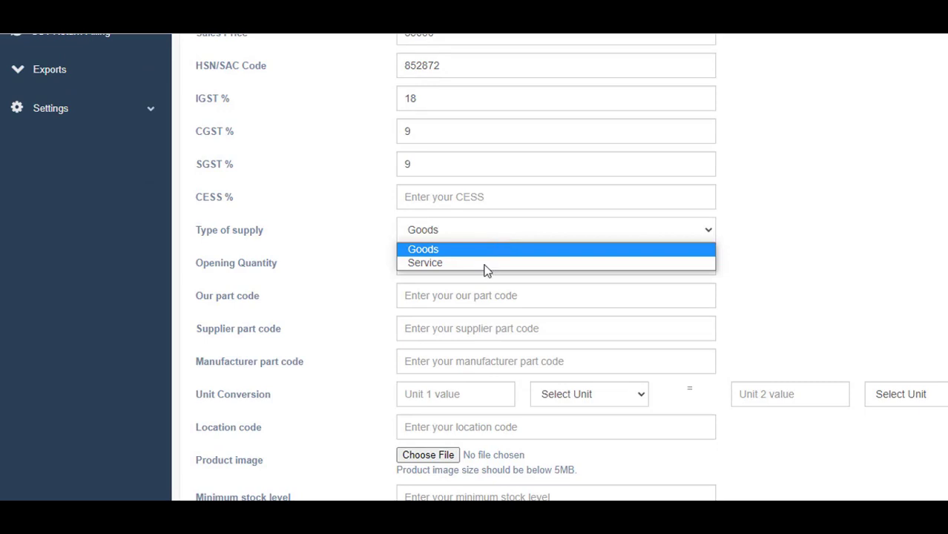
scroll(829, 314, up, 1)
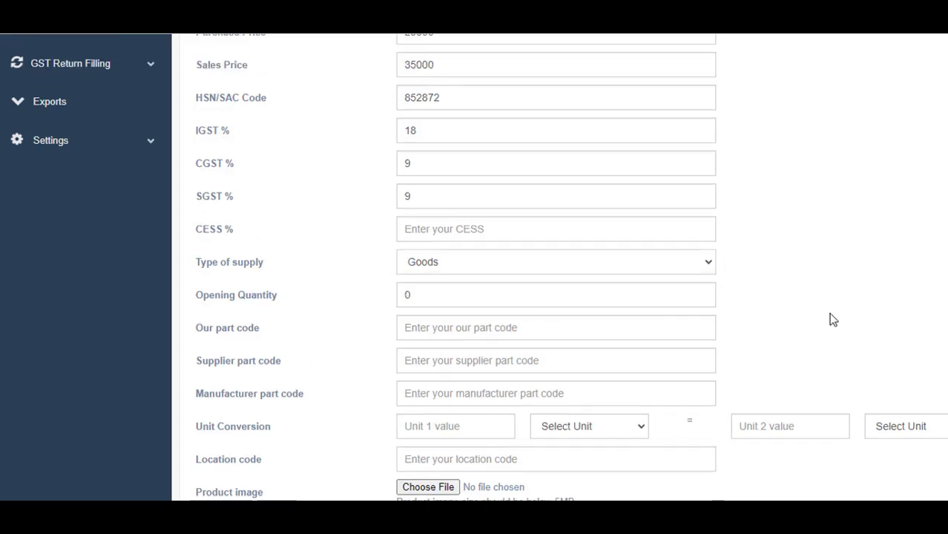
scroll(829, 315, down, 1)
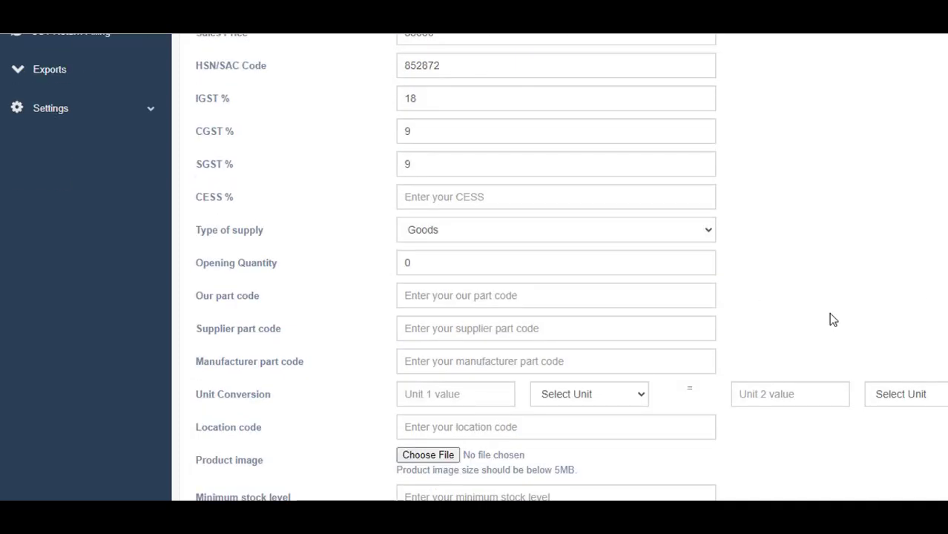
scroll(831, 318, down, 1)
scroll(445, 267, up, 1)
click(570, 239)
click(457, 261)
scroll(468, 271, down, 1)
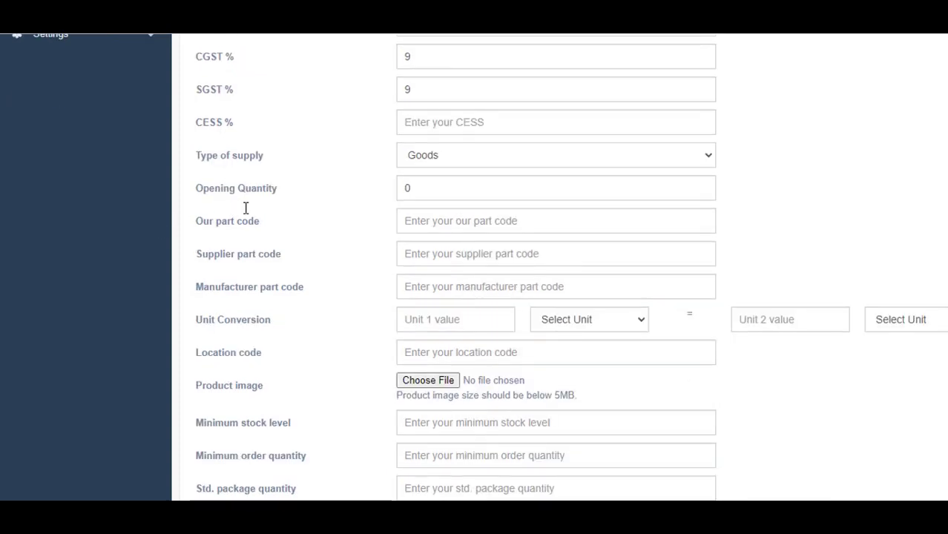
Change the opening quantity from 0 to 100 and save the product
click(417, 187)
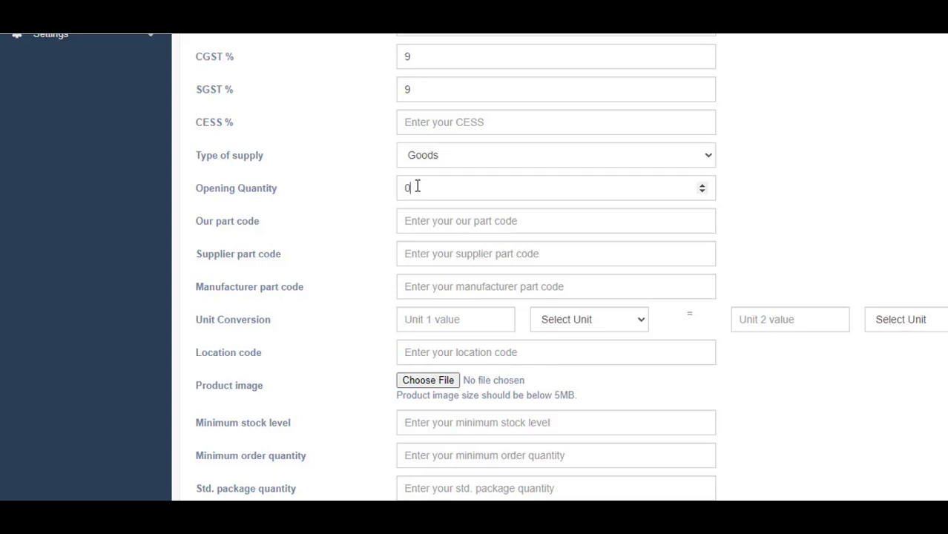
scroll(544, 198, up, 3)
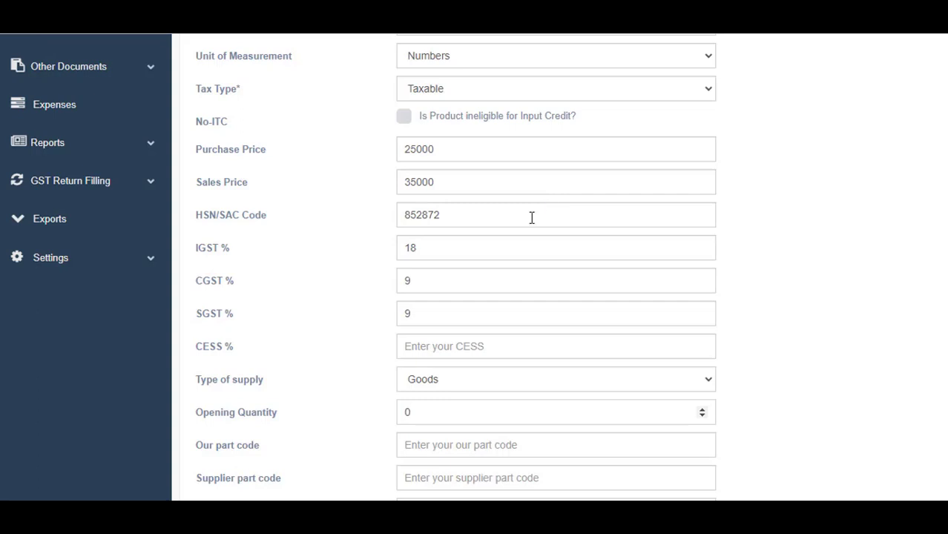
scroll(532, 217, down, 1)
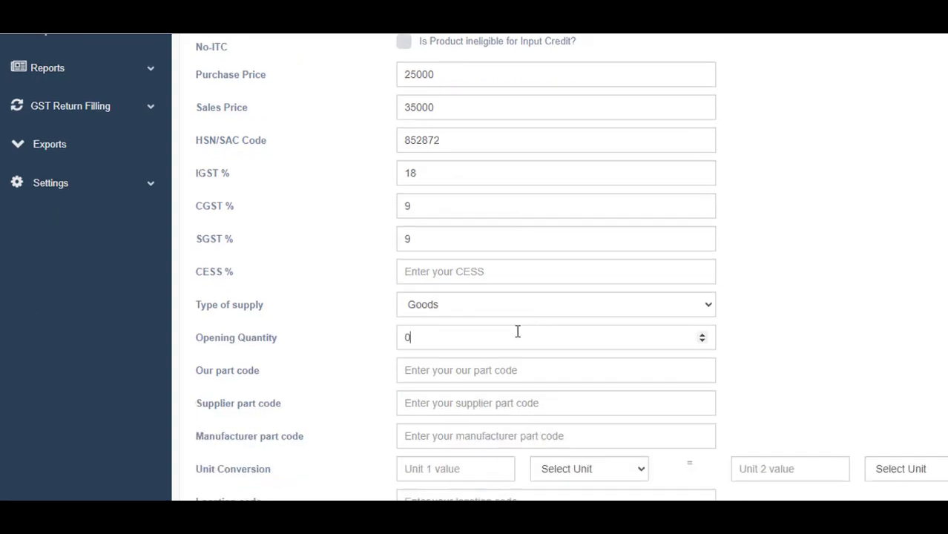
key(BackSpace)
text(100)
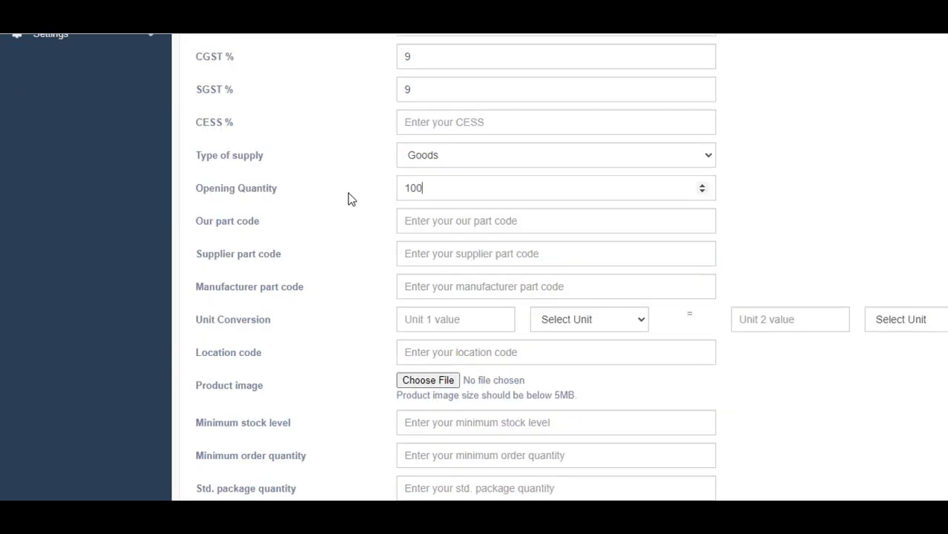
drag(426, 190, 352, 199)
scroll(442, 201, down, 2)
click(429, 418)
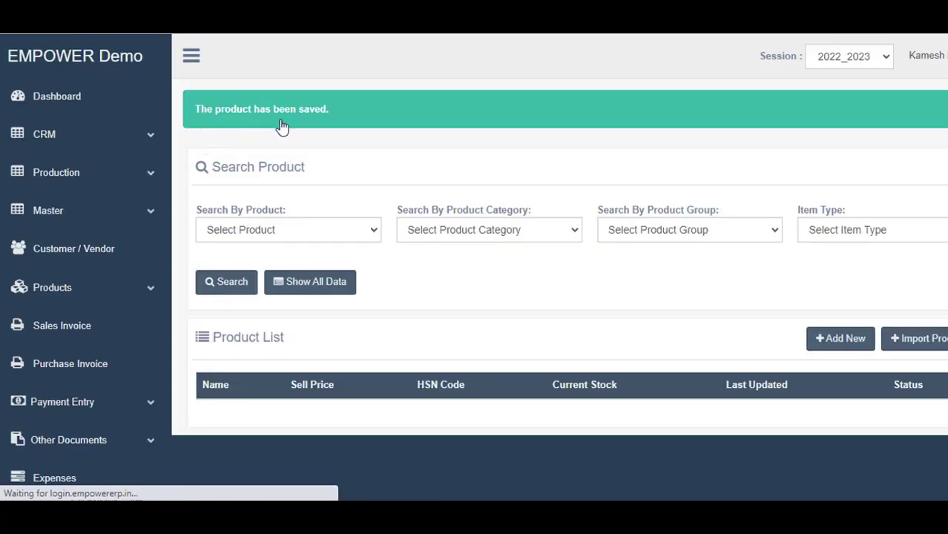
Go to the File Explorer folder where the product template was downloaded
scroll(461, 265, down, 2)
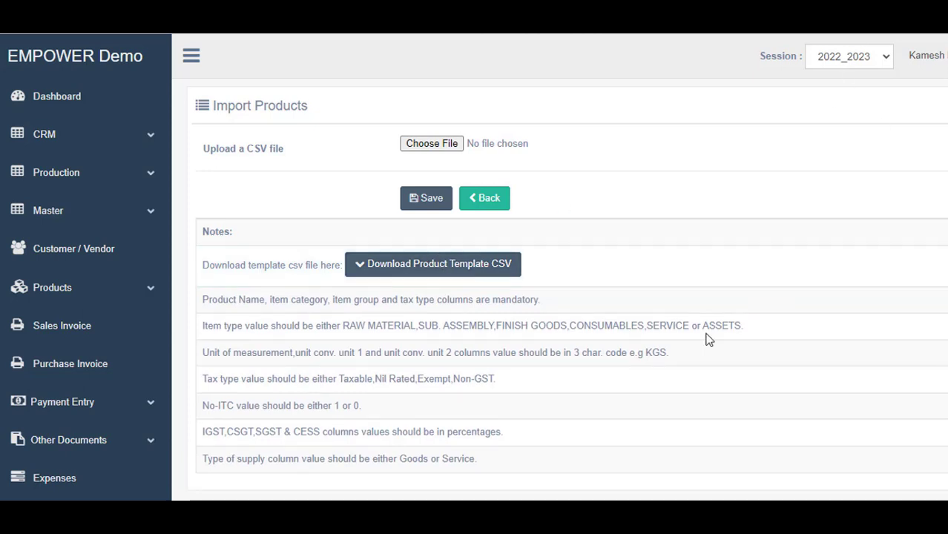
click(425, 498)
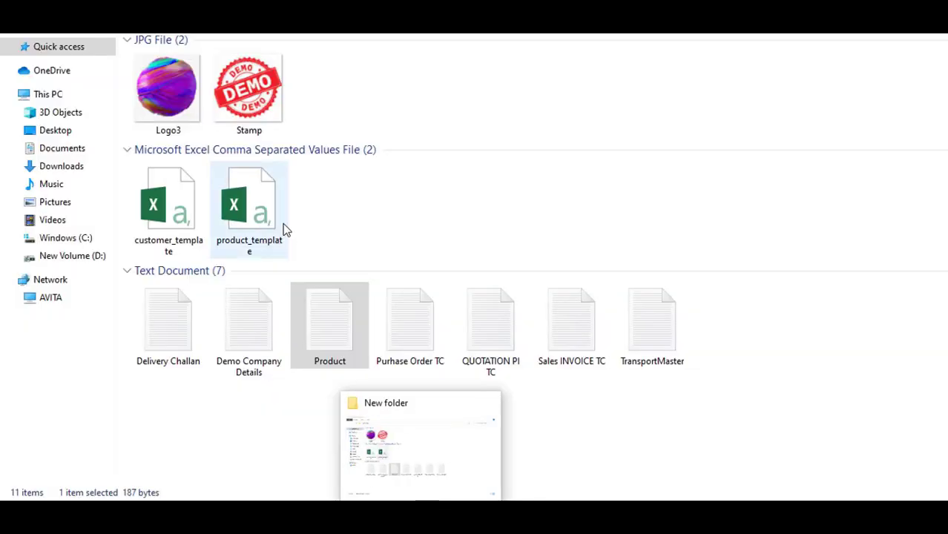
Open product_template.csv in Excel and select the entire sheet
click(266, 232)
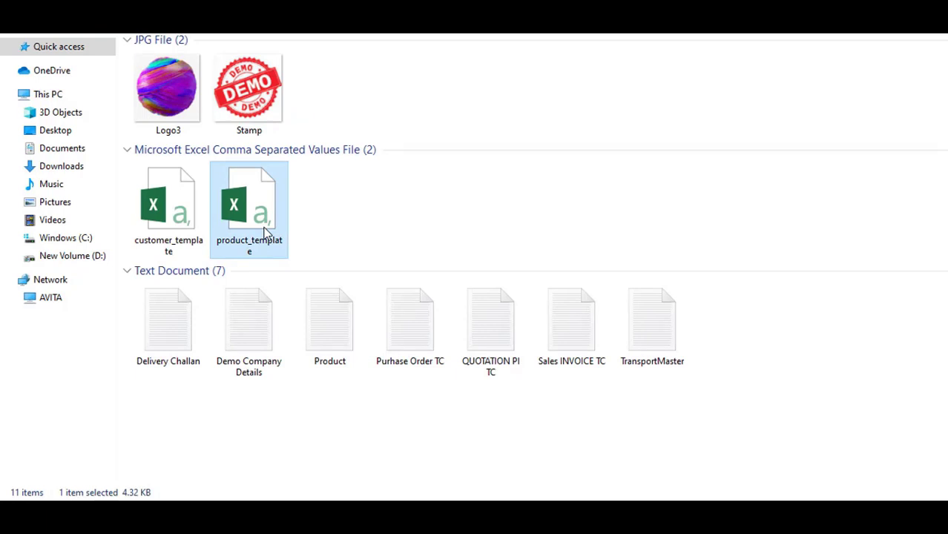
double_click(265, 232)
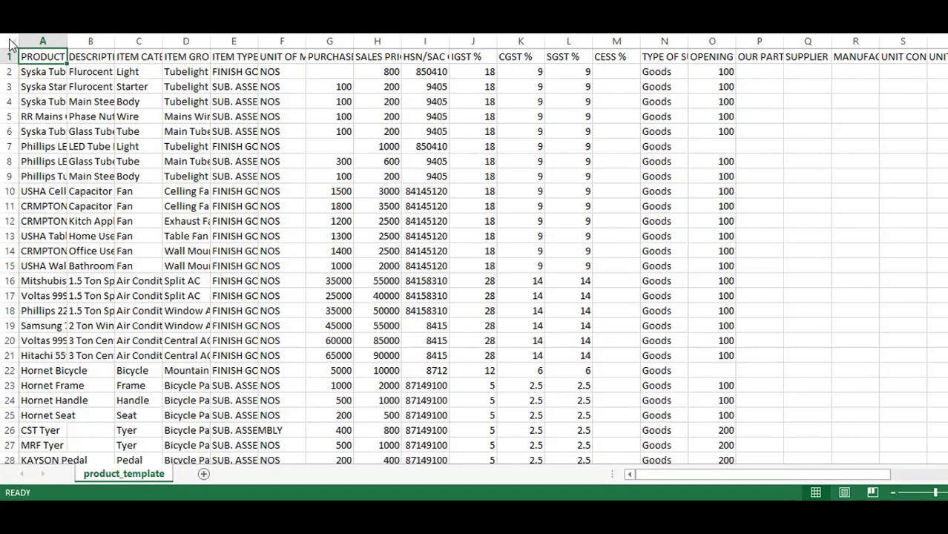
click(9, 40)
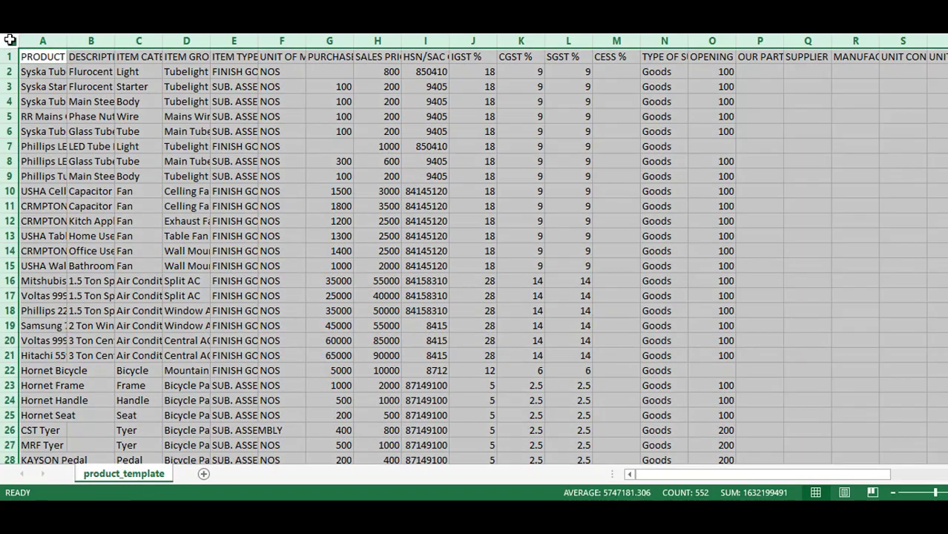
AutoFit all columns and review the categories in column C (Light, Starter, Wire, Fan)
double_click(59, 45)
click(56, 74)
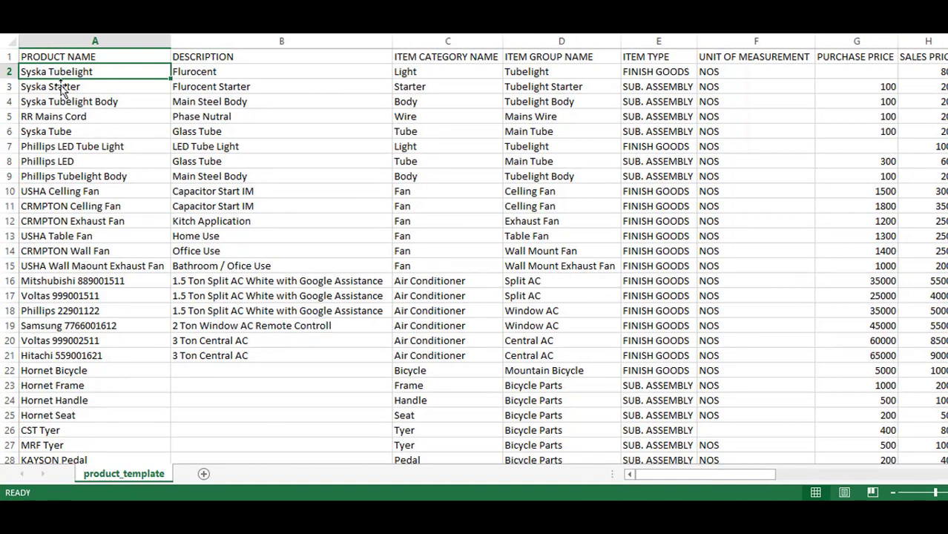
click(202, 71)
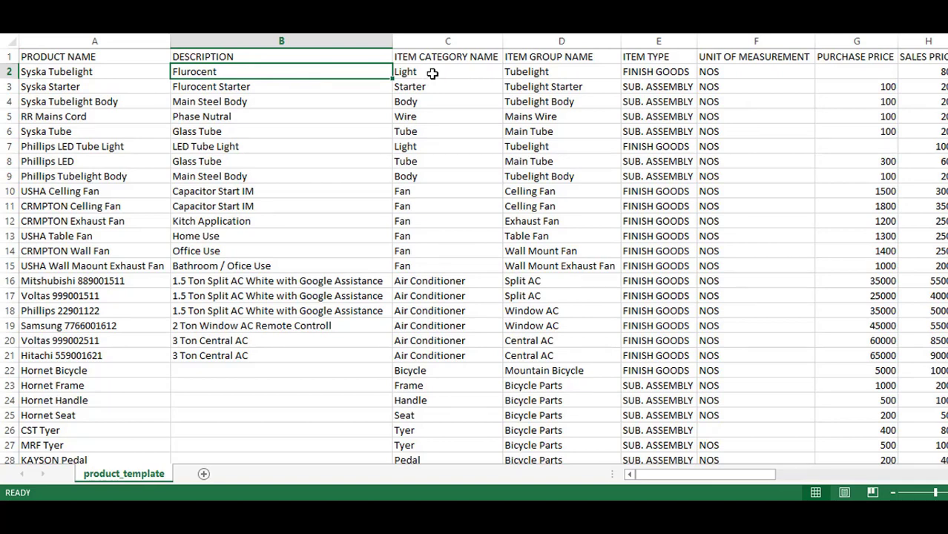
click(432, 73)
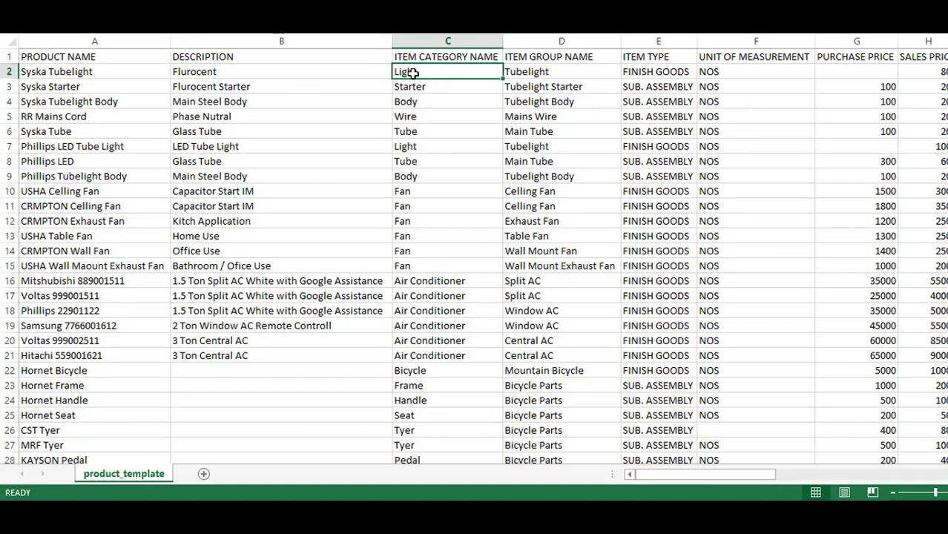
click(682, 75)
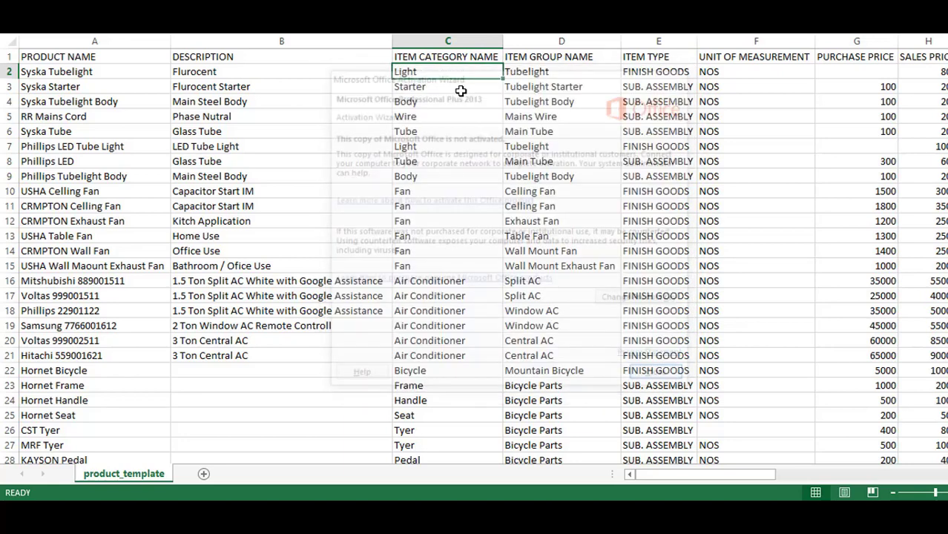
click(429, 86)
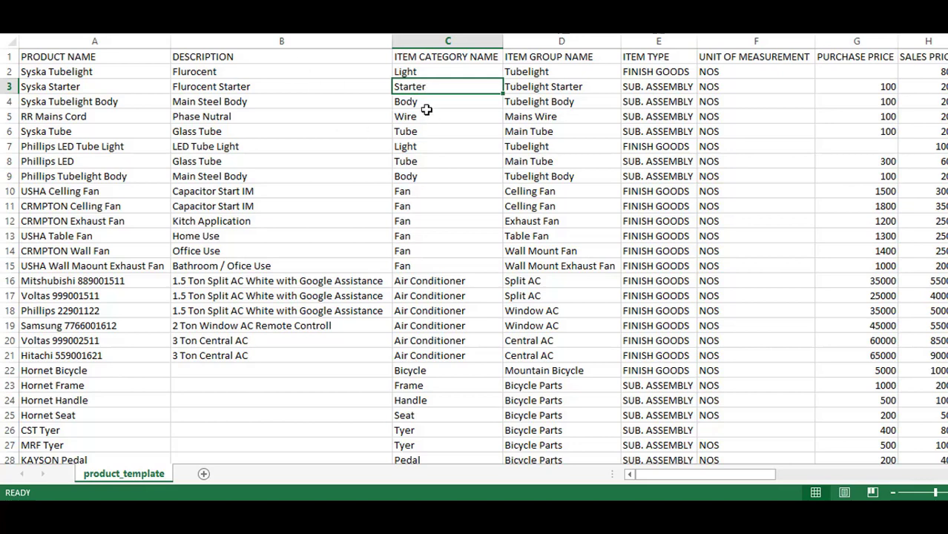
click(426, 111)
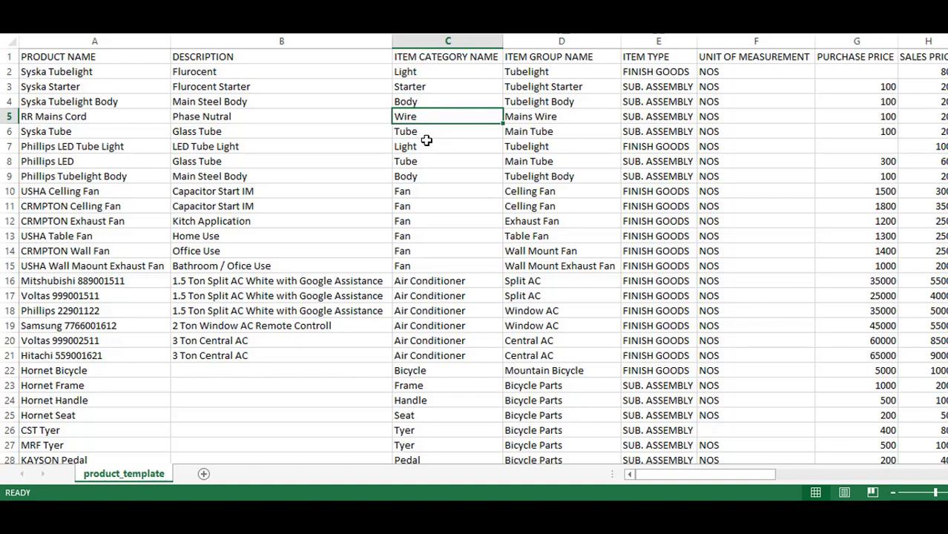
click(434, 283)
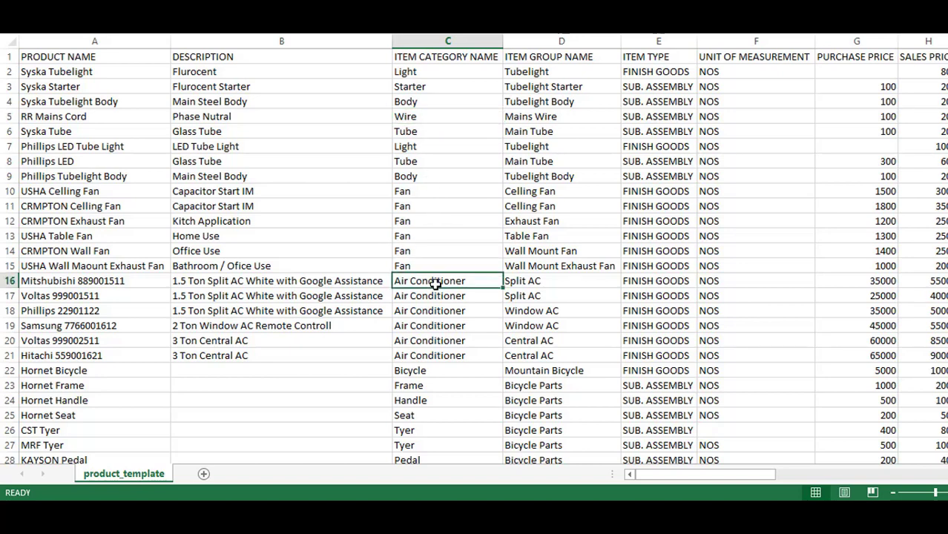
click(442, 241)
click(426, 84)
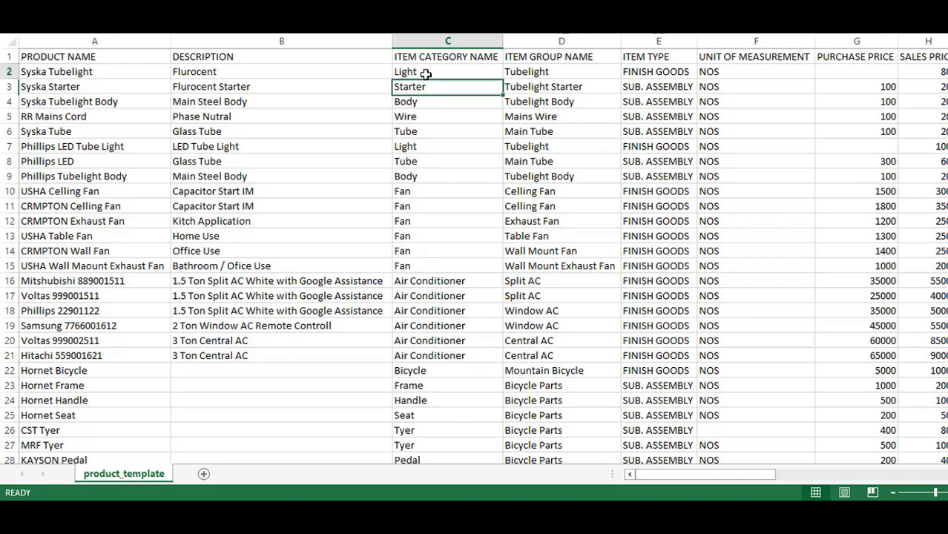
click(425, 73)
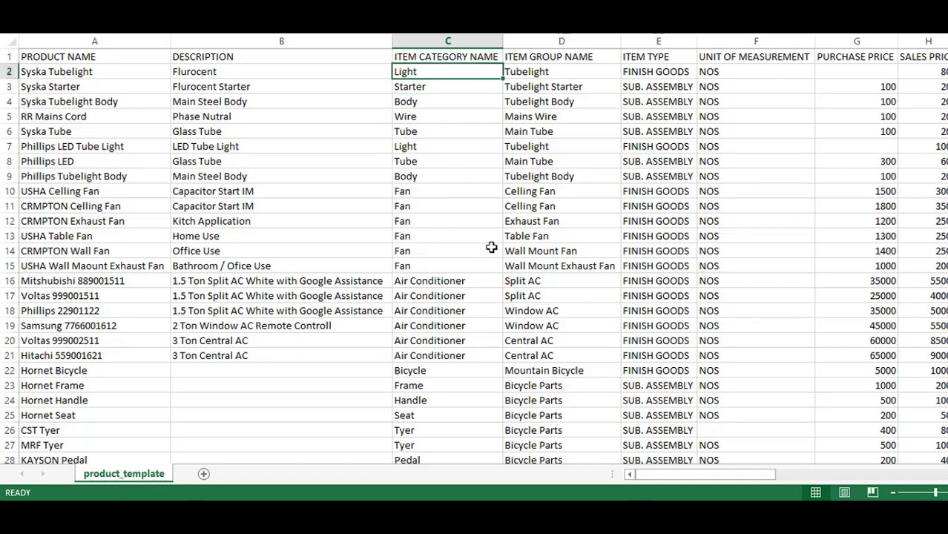
Review the ITEM TYPE column and locate the empty purchase price cell G7
scroll(448, 341, down, 1)
scroll(394, 222, up, 1)
scroll(250, 372, down, 3)
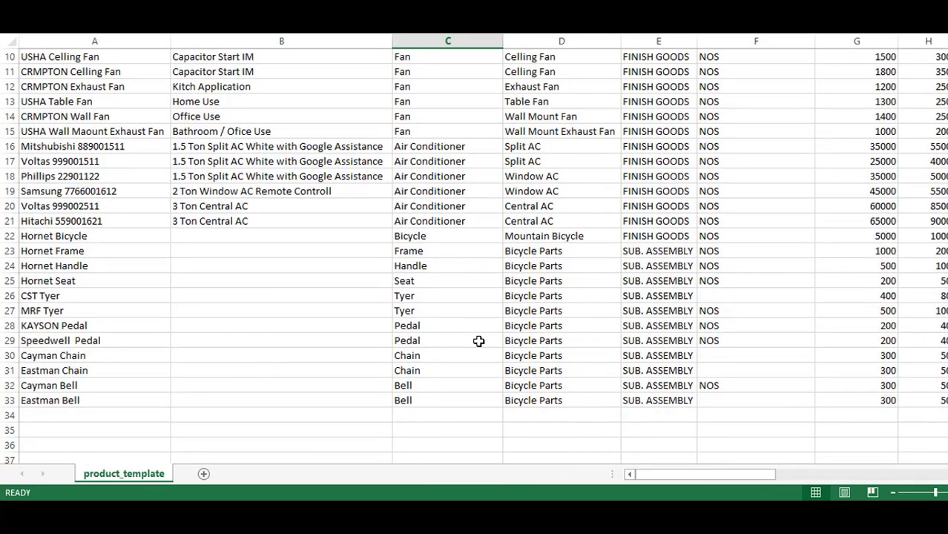
scroll(478, 341, up, 3)
click(646, 42)
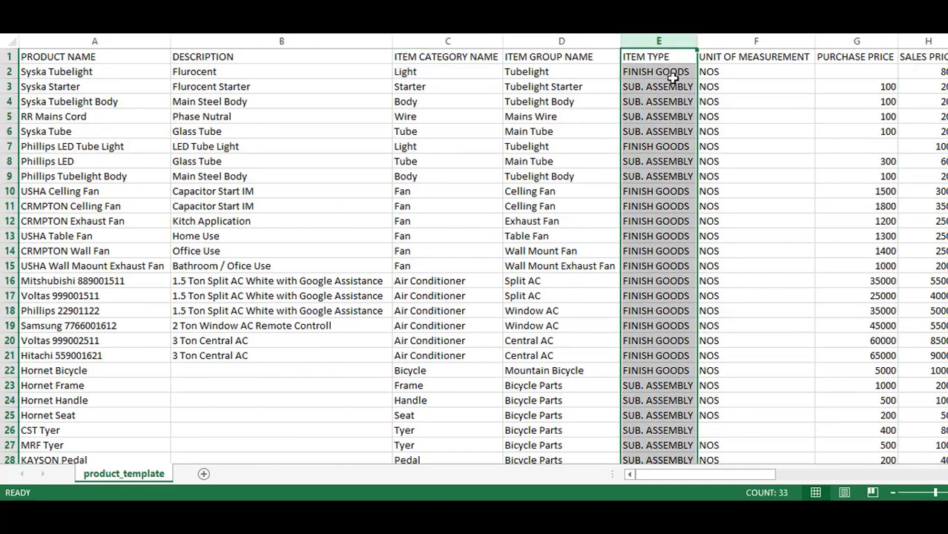
click(657, 71)
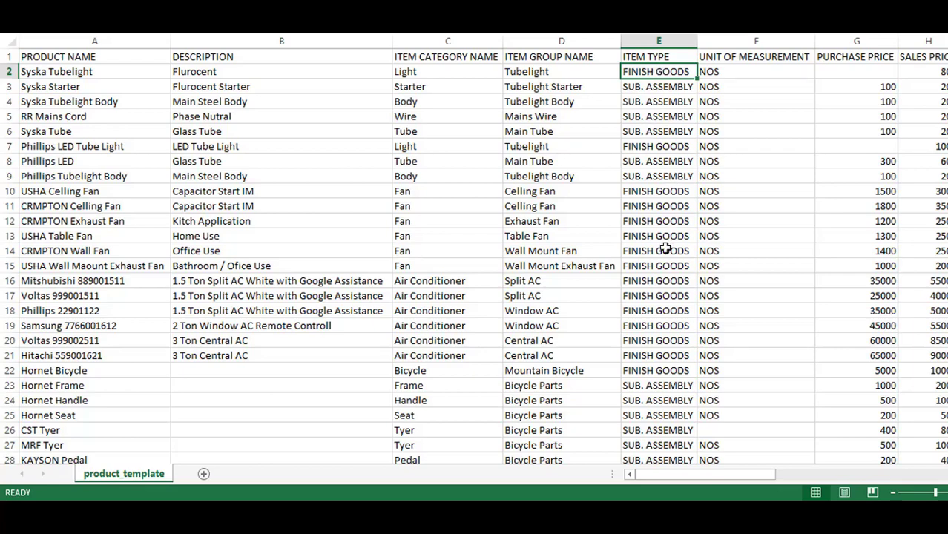
scroll(662, 298, down, 3)
scroll(660, 296, up, 3)
scroll(159, 432, down, 7)
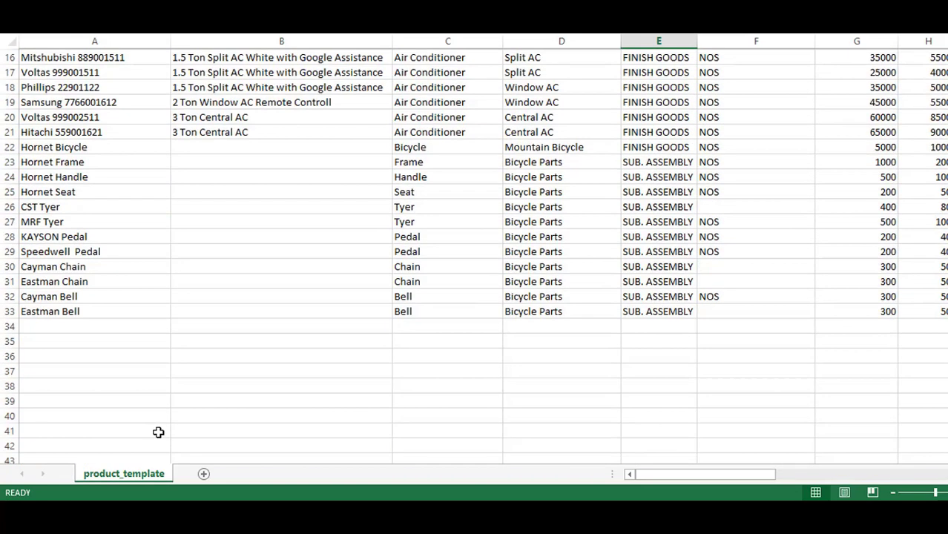
drag(5, 222, 5, 224)
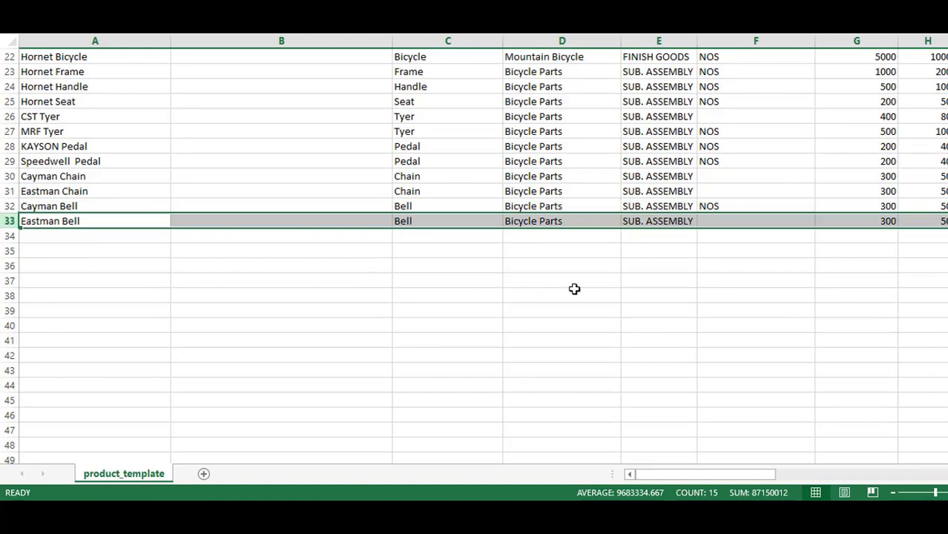
scroll(600, 263, up, 7)
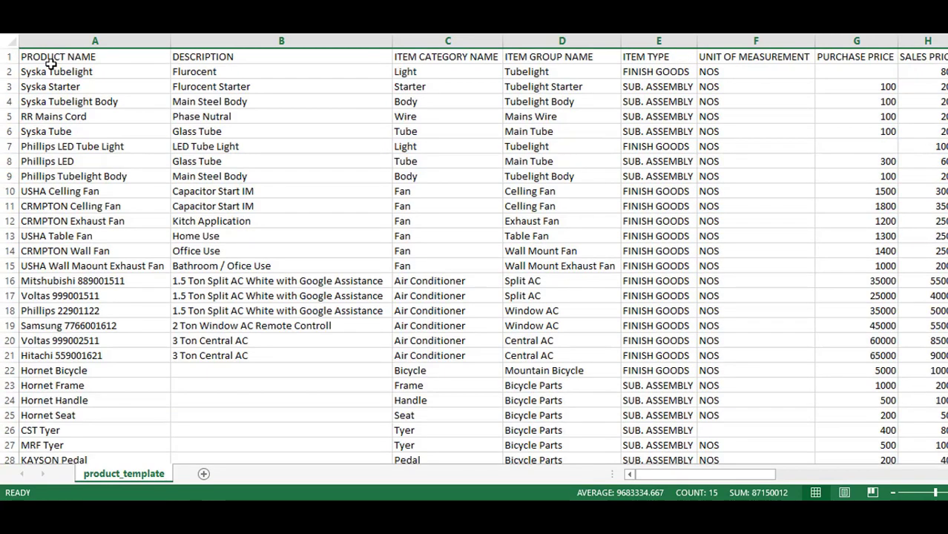
click(9, 72)
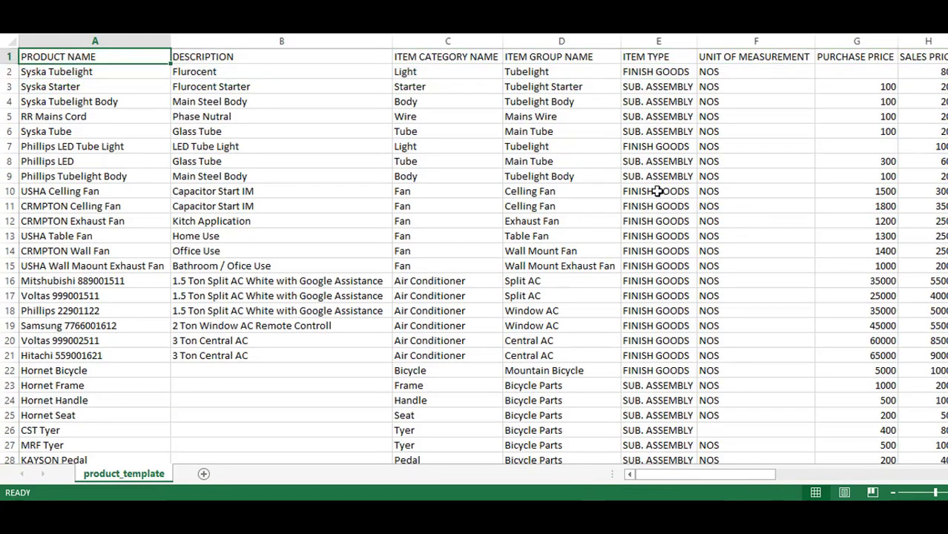
click(681, 74)
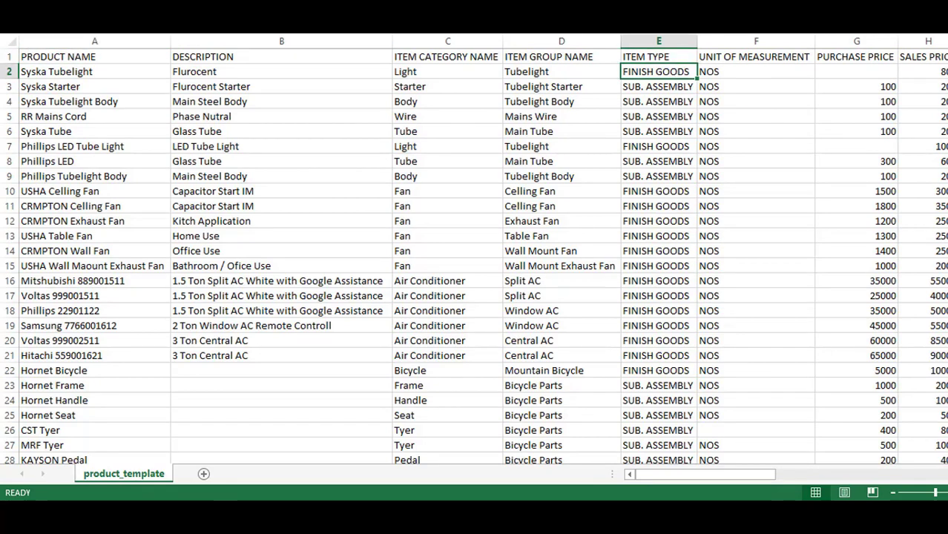
click(882, 146)
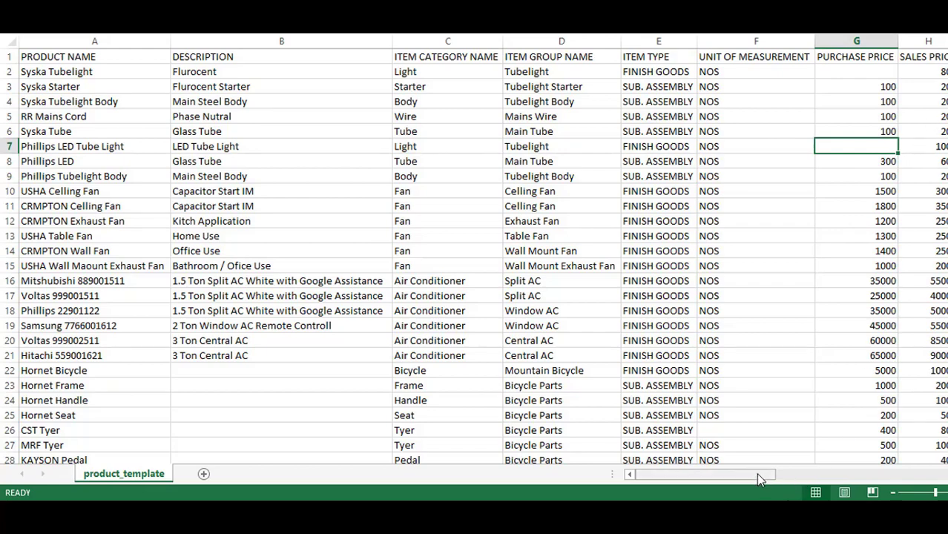
Enter opening quantity 100 in cells O7 and O22
drag(758, 477, 824, 471)
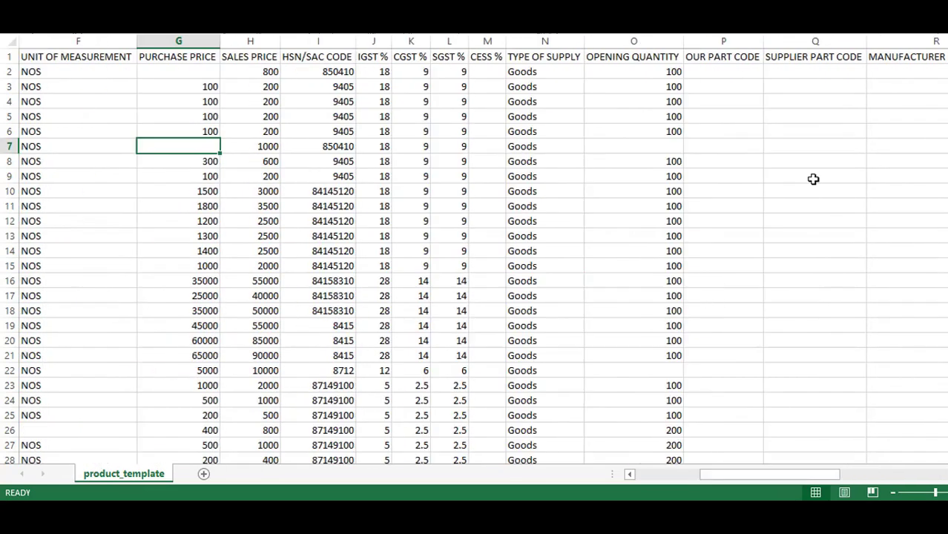
click(669, 75)
click(678, 133)
click(654, 151)
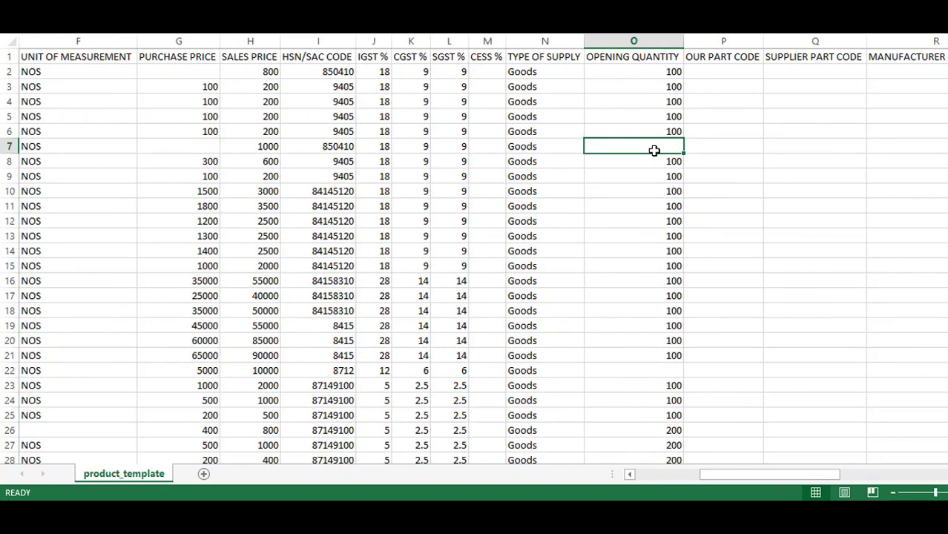
text(100)
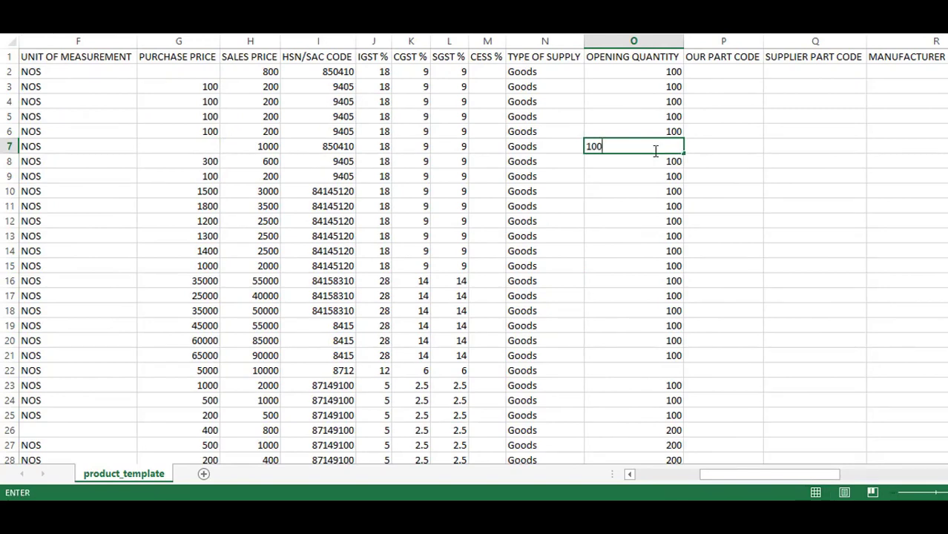
key(F2)
click(662, 369)
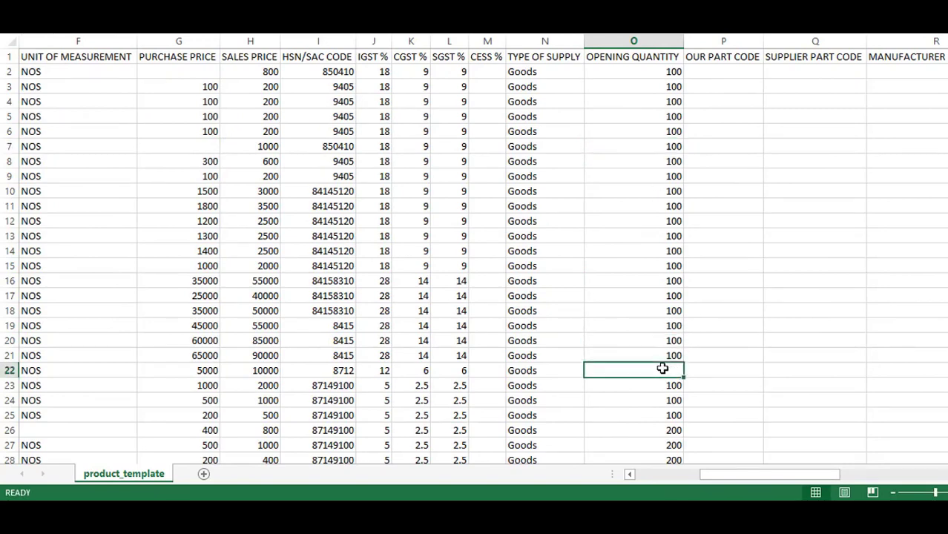
text(100)
Save product_template, keeping the CSV format
key(ctrl+s)
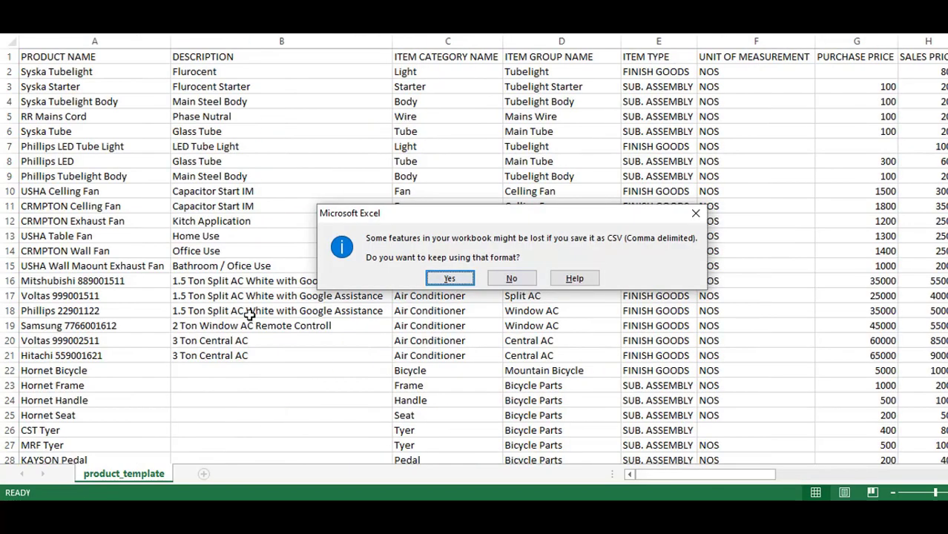
key(Return)
scroll(250, 313, down, 3)
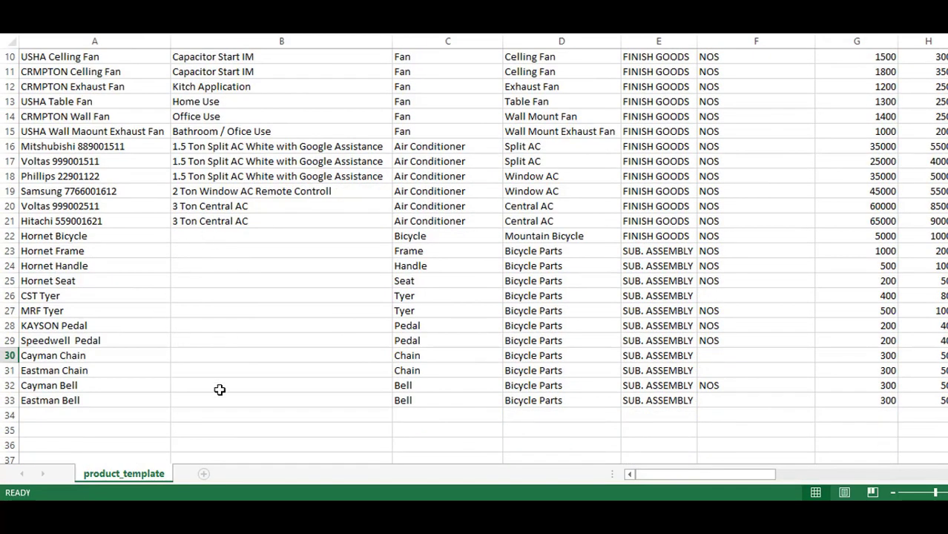
scroll(231, 262, up, 3)
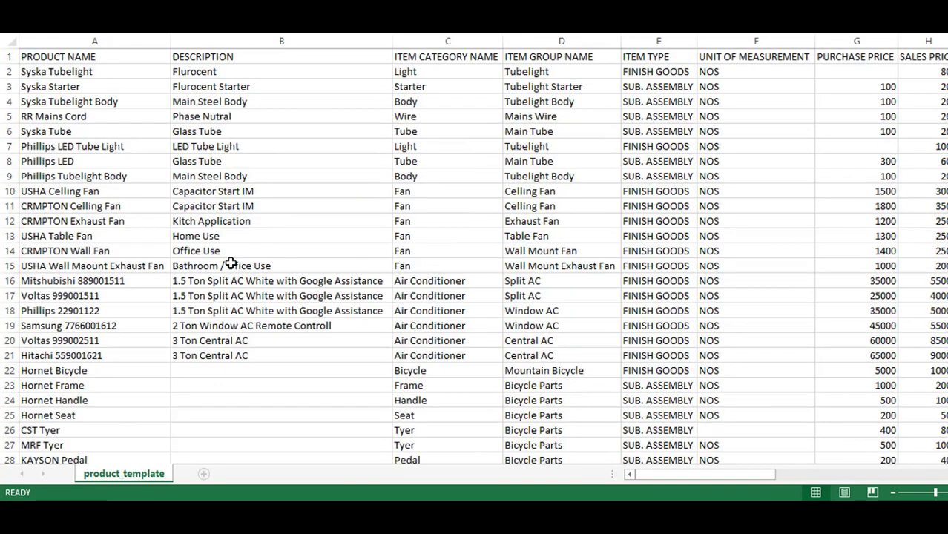
key(ctrl+s)
Confirm the CSV format, then view the imported products like Cayman Bell in the Product List
click(448, 277)
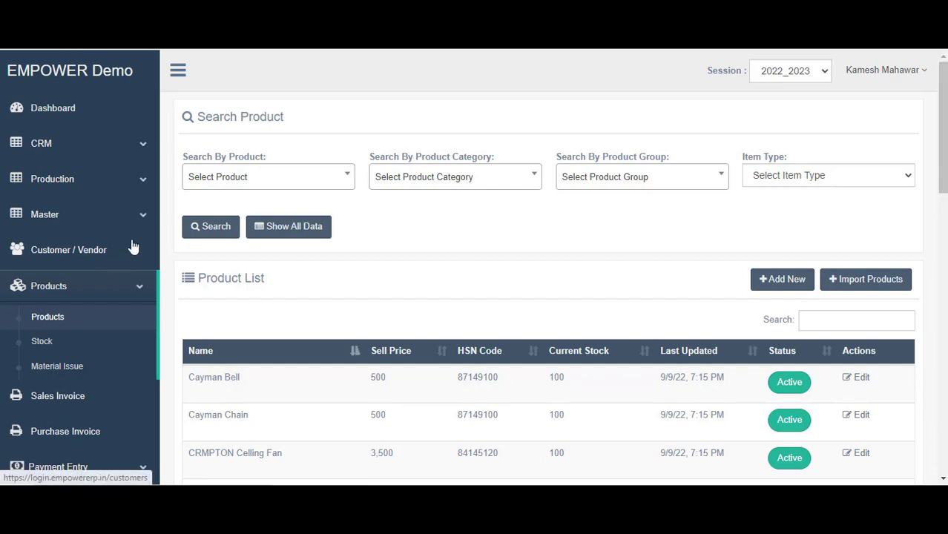
click(96, 297)
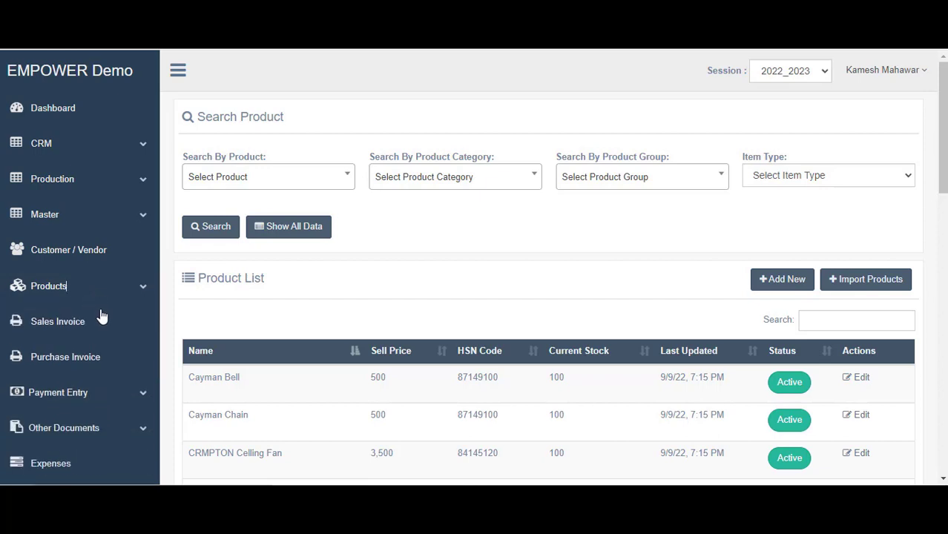
Create a new sales invoice billed to Garuda Home Appliances
click(63, 326)
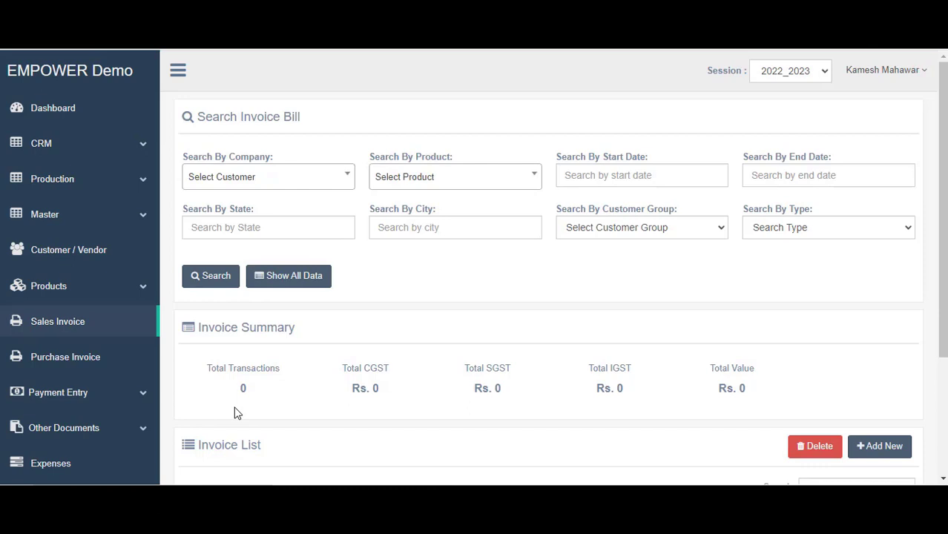
scroll(552, 395, down, 3)
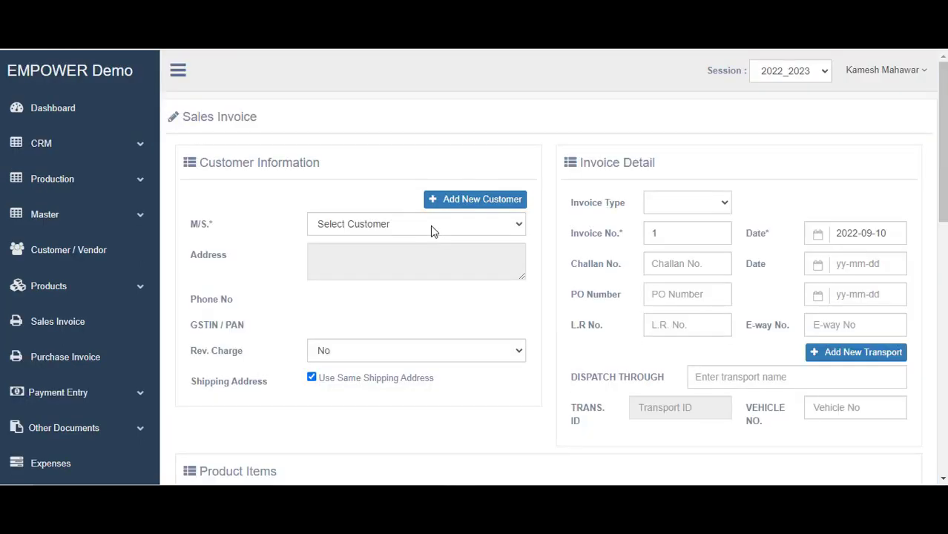
click(431, 226)
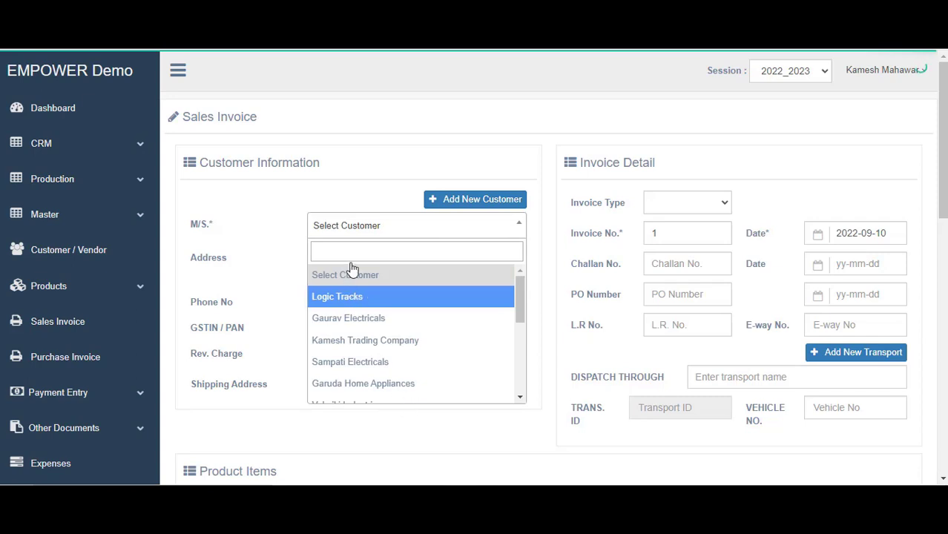
scroll(375, 340, down, 1)
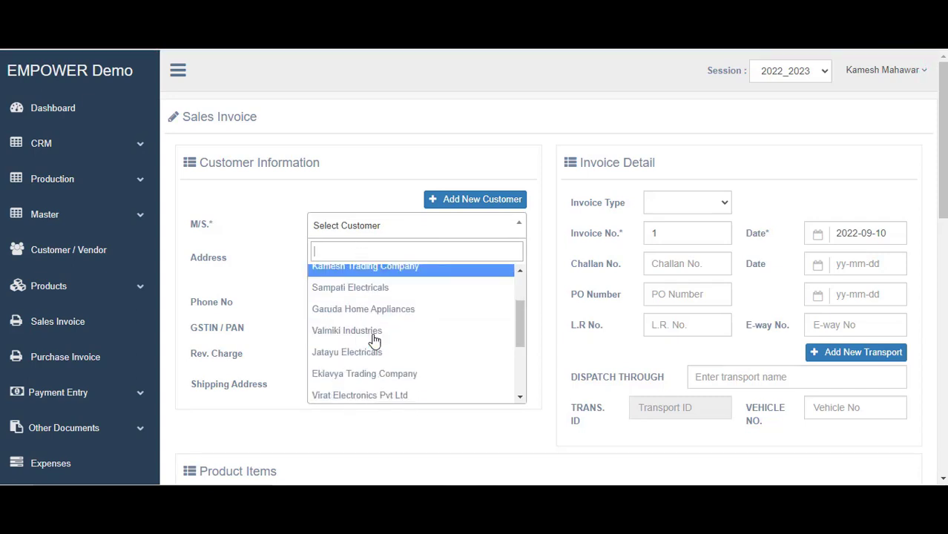
scroll(375, 339, down, 2)
scroll(356, 326, up, 4)
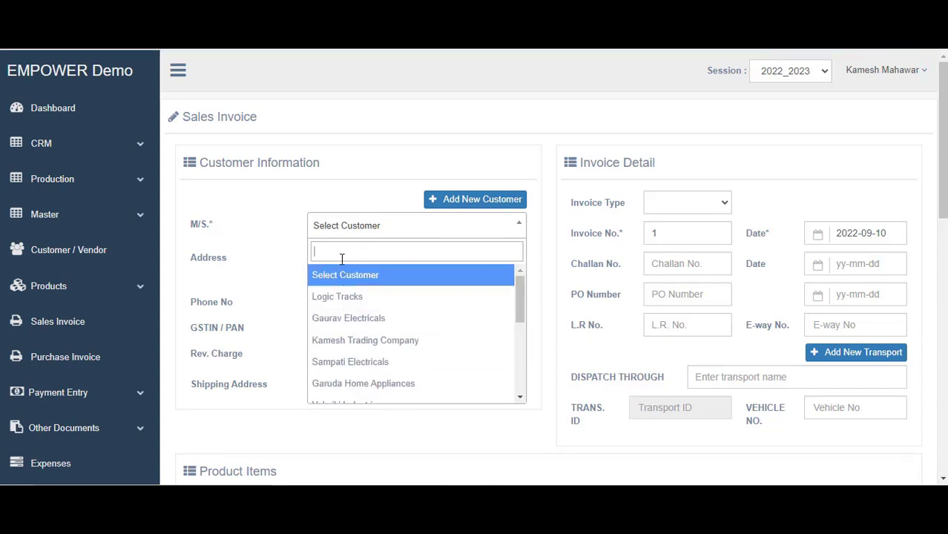
click(372, 383)
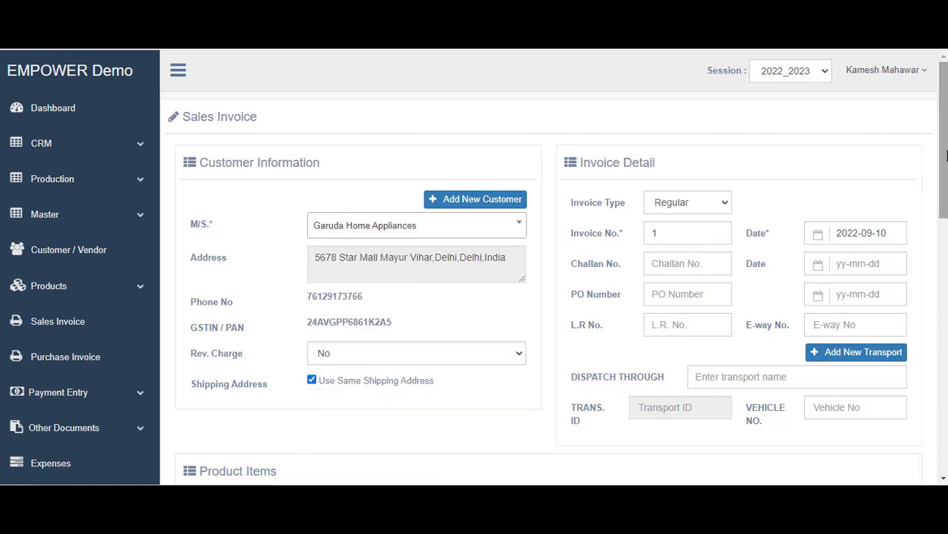
click(653, 233)
Enter invoice number 1 and challan number 1 dated 10 September
text(1)
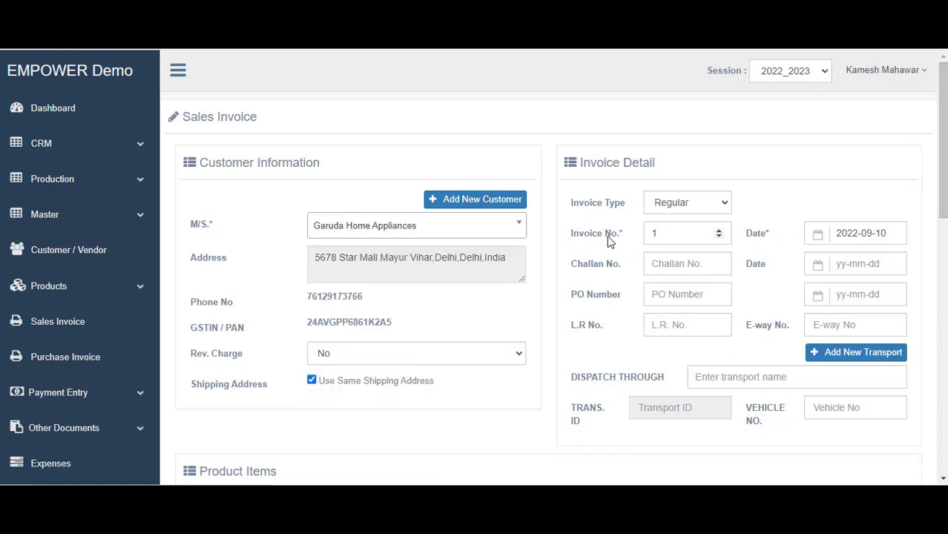
scroll(627, 236, down, 1)
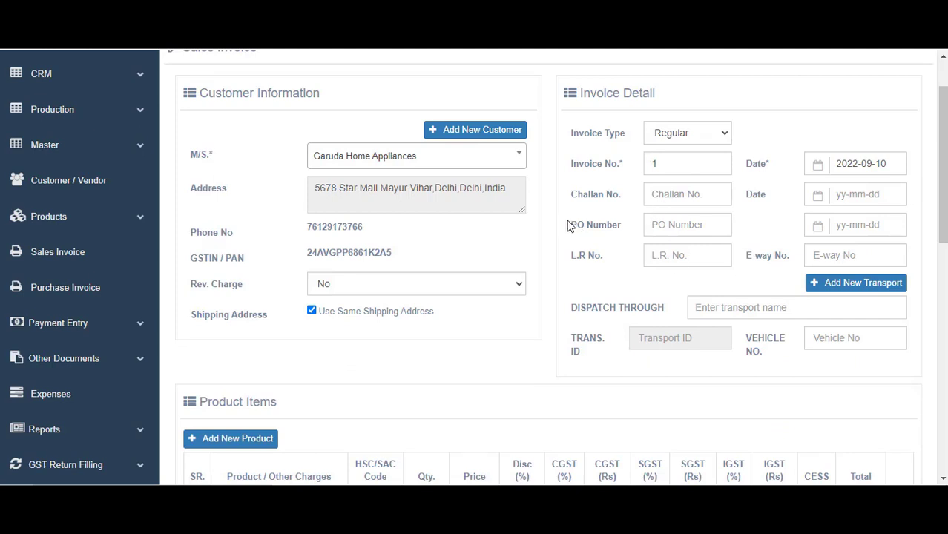
triple_click(621, 226)
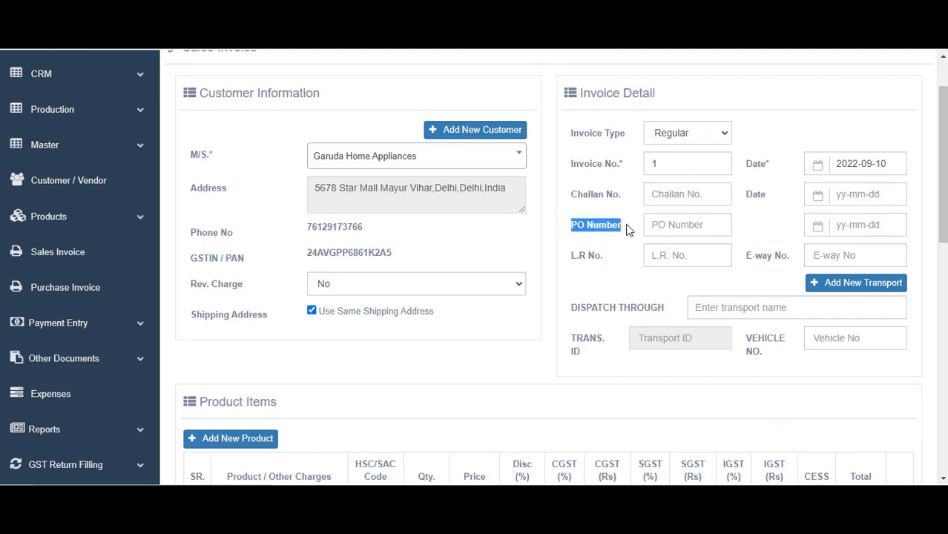
click(852, 226)
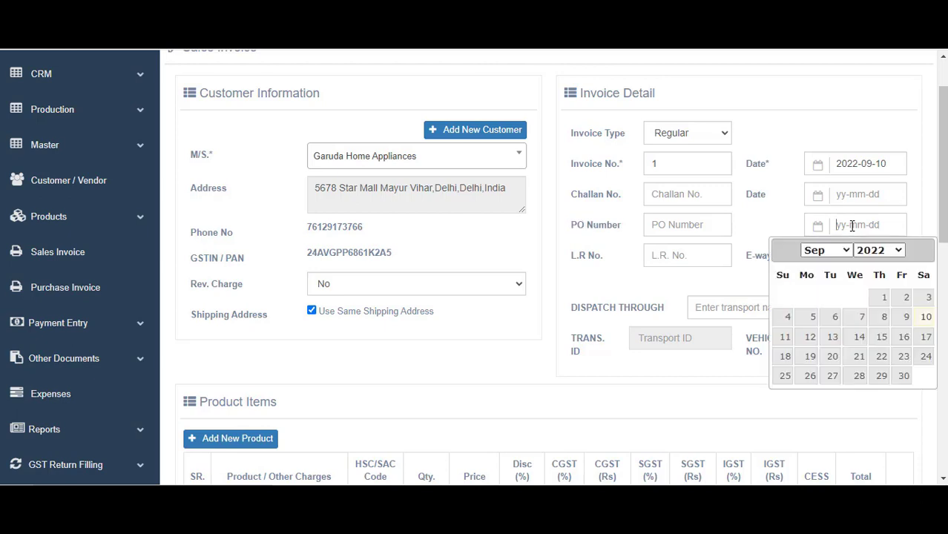
click(667, 199)
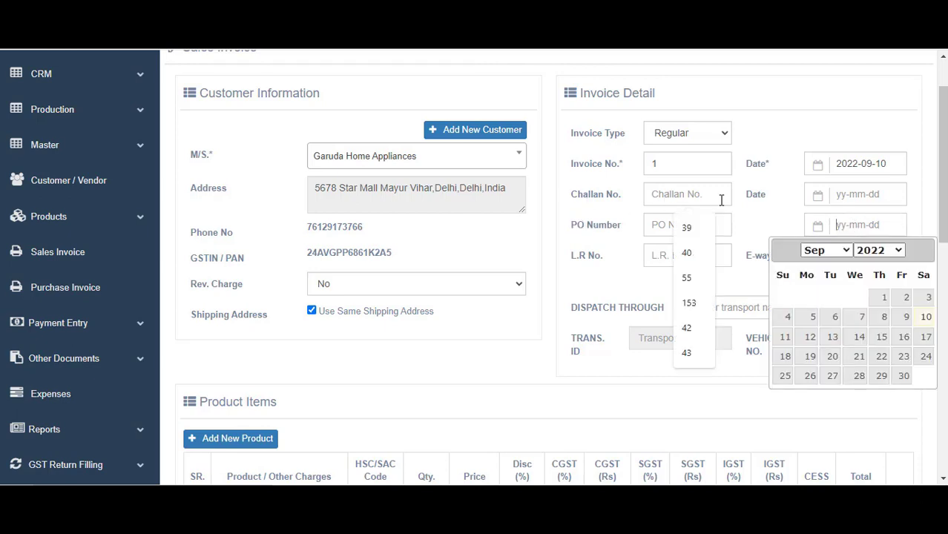
click(835, 194)
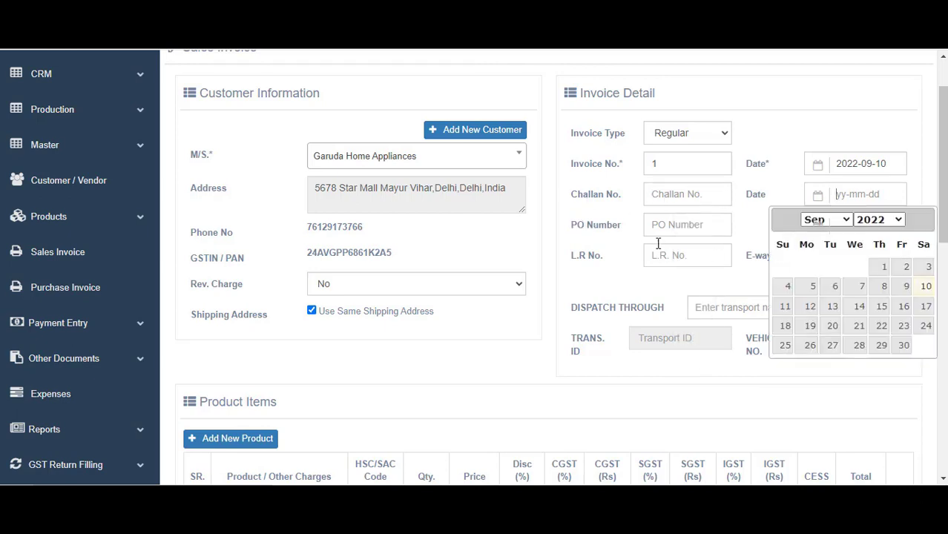
click(690, 201)
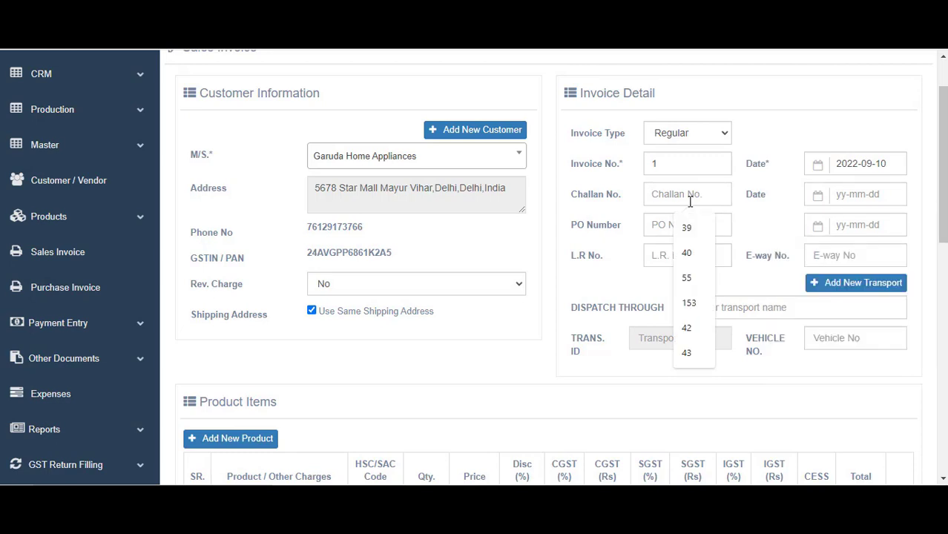
text(1)
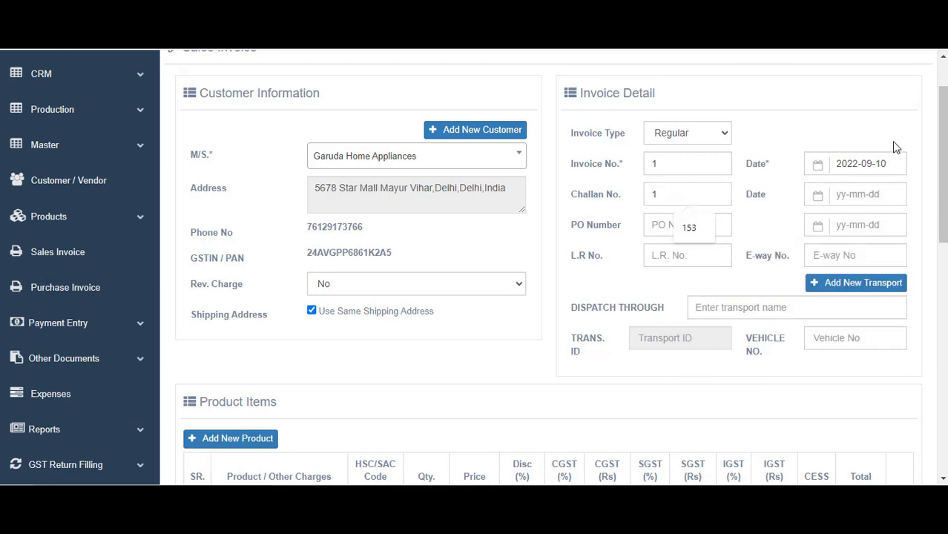
click(860, 195)
click(923, 287)
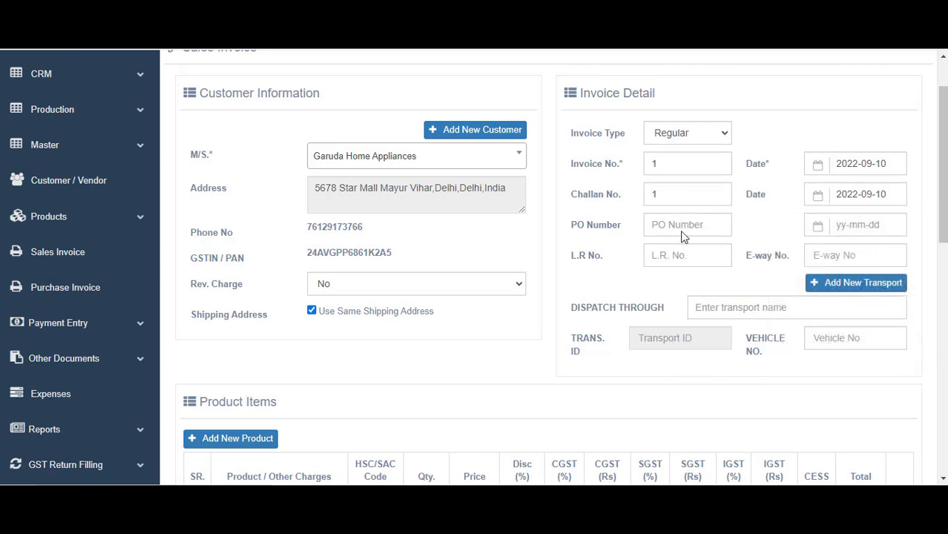
Set PO number AMPO-A0902 with PO date 31 July 2022
click(683, 236)
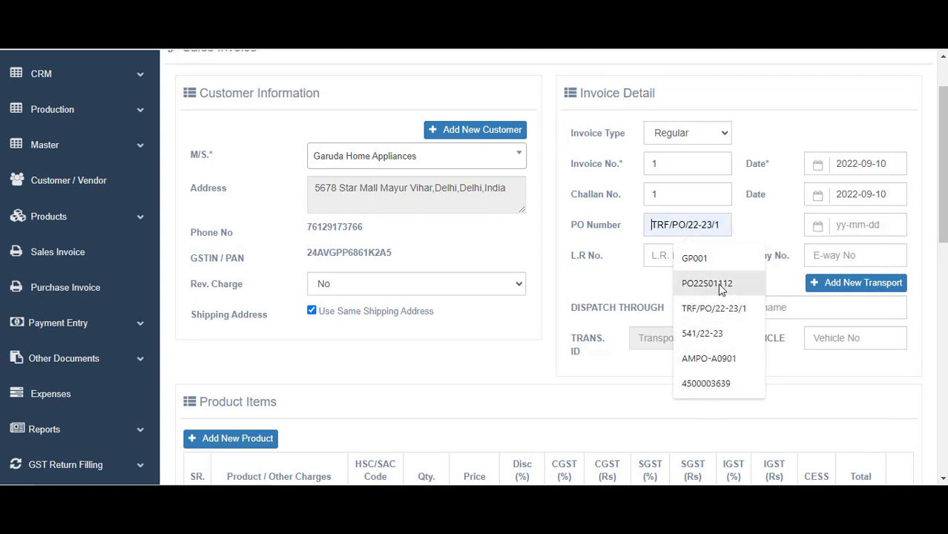
click(707, 360)
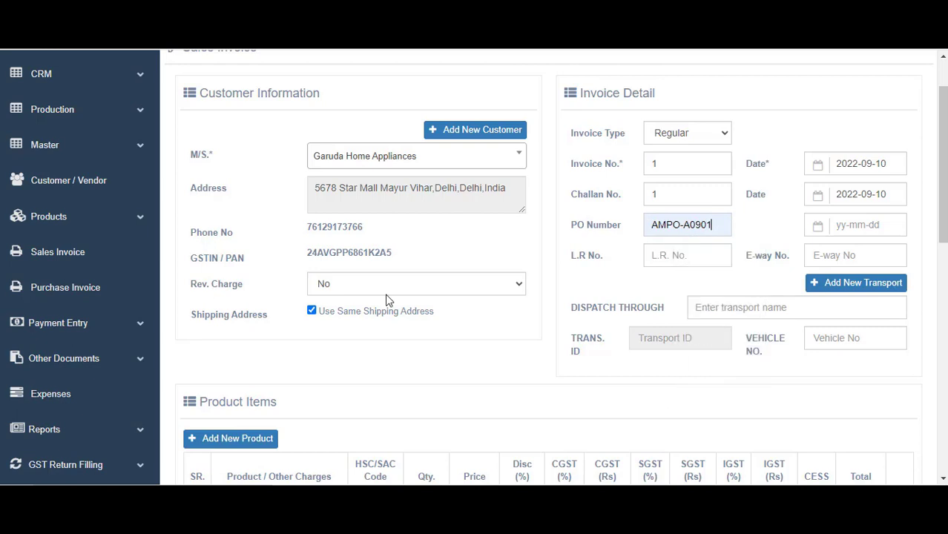
key(BackSpace)
text(2)
click(846, 230)
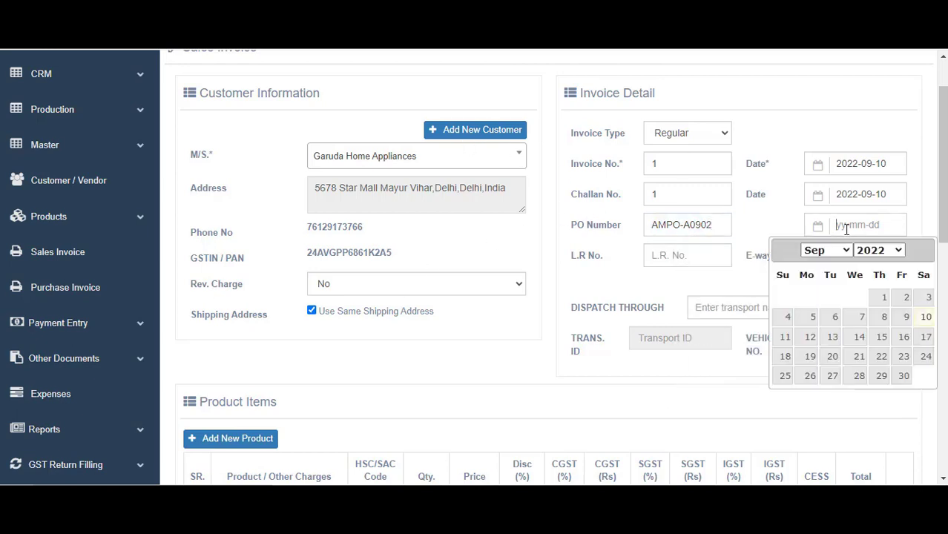
click(834, 252)
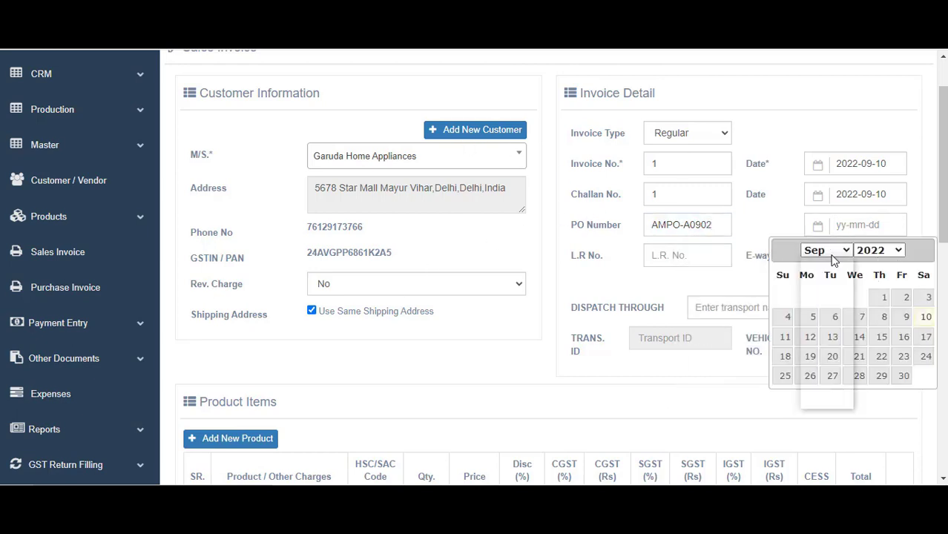
click(830, 341)
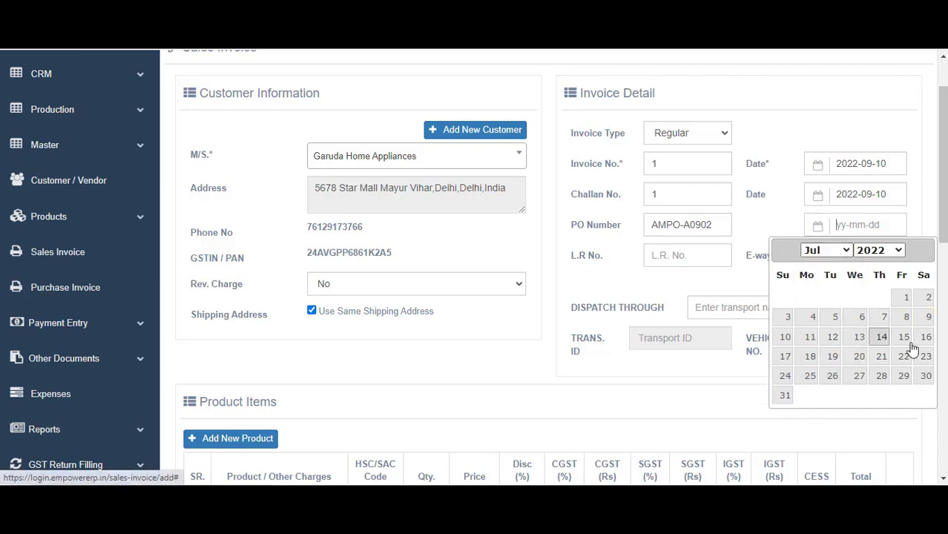
click(785, 395)
scroll(741, 243, down, 1)
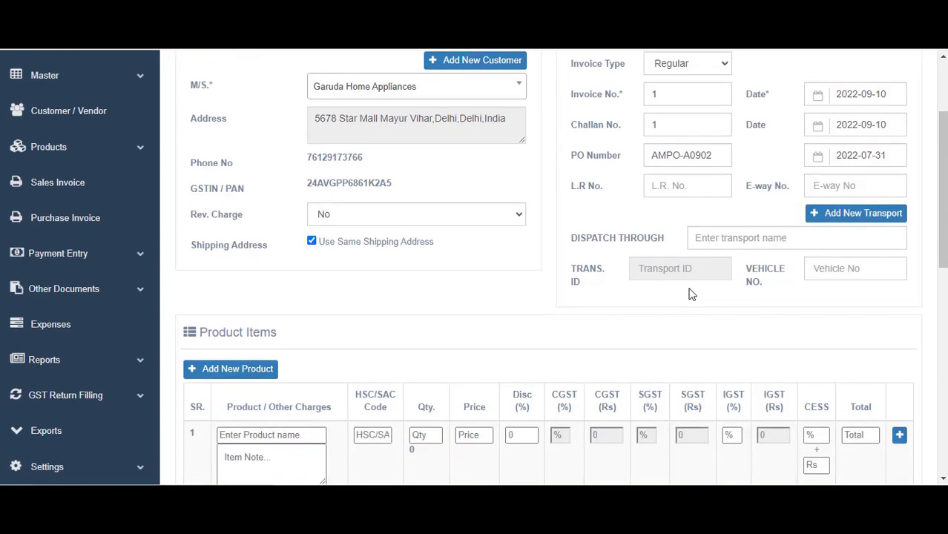
Choose TCI EXPRESS as the dispatch transporter
click(741, 239)
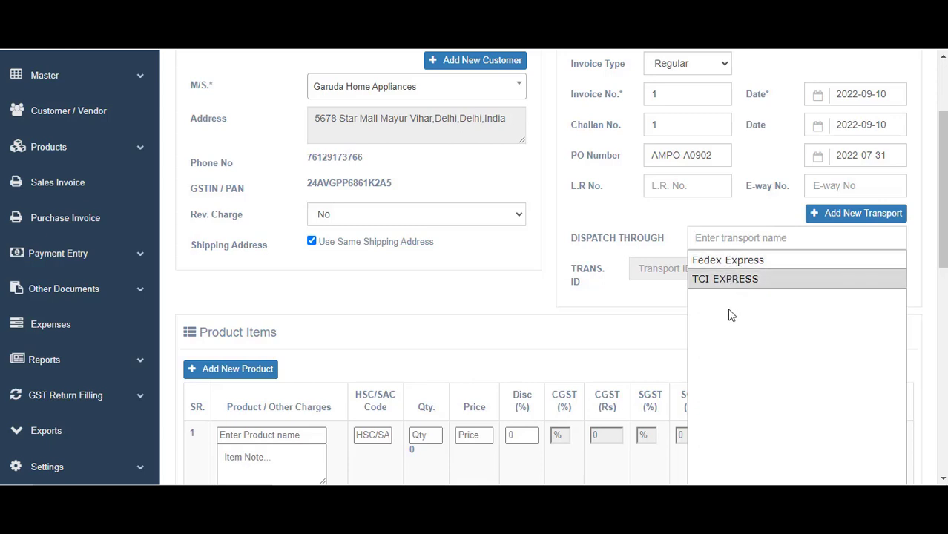
click(731, 236)
click(731, 235)
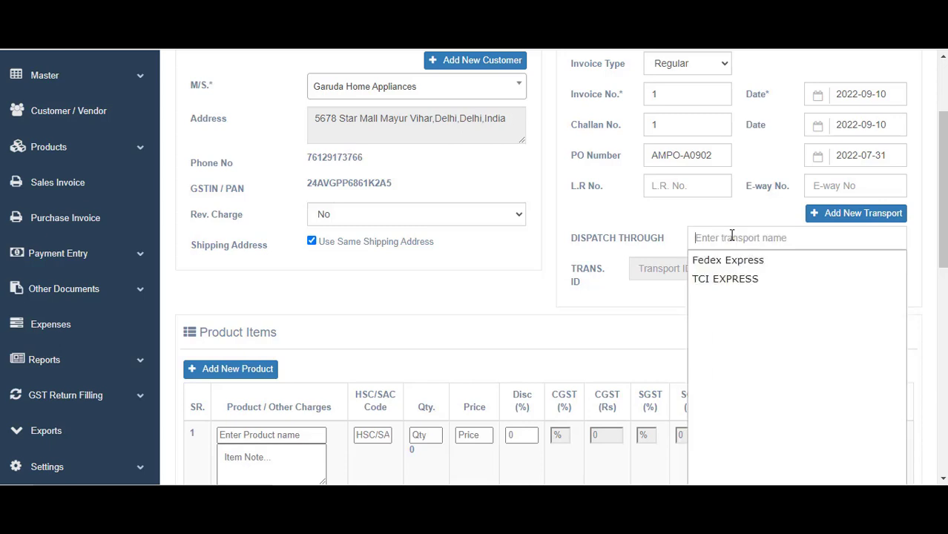
click(726, 277)
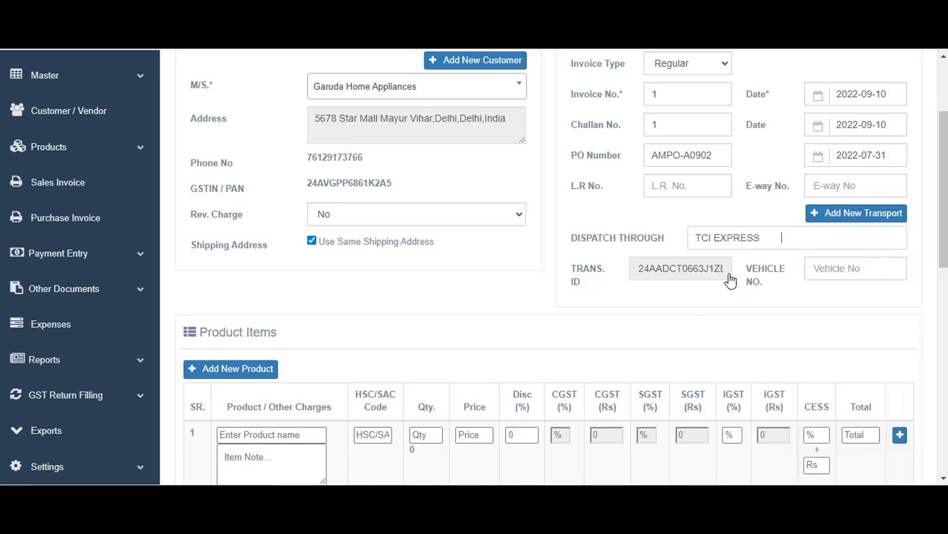
click(679, 185)
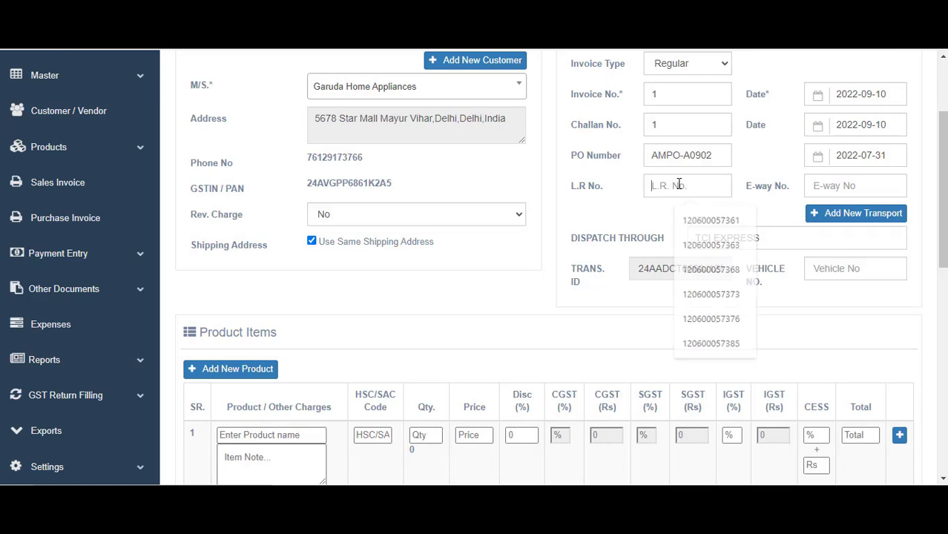
scroll(675, 252, down, 1)
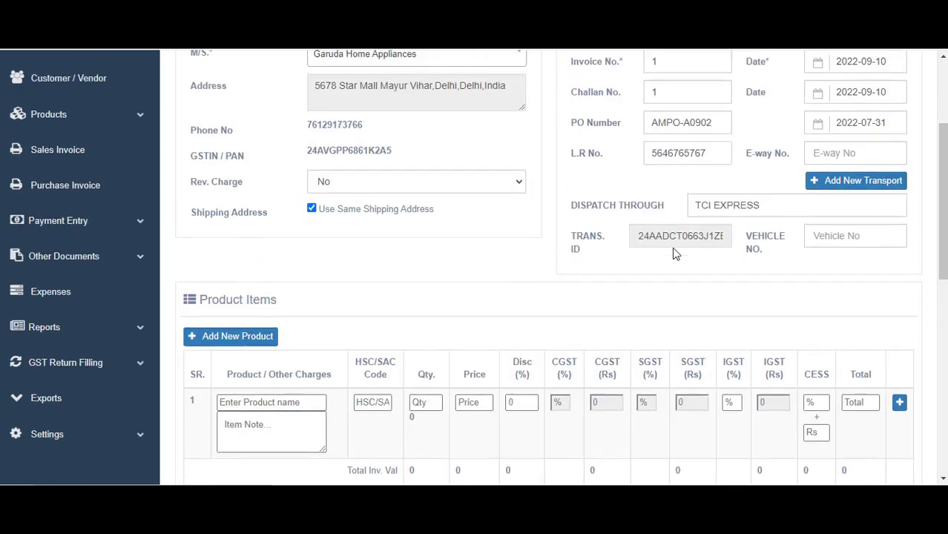
scroll(675, 251, up, 1)
click(857, 265)
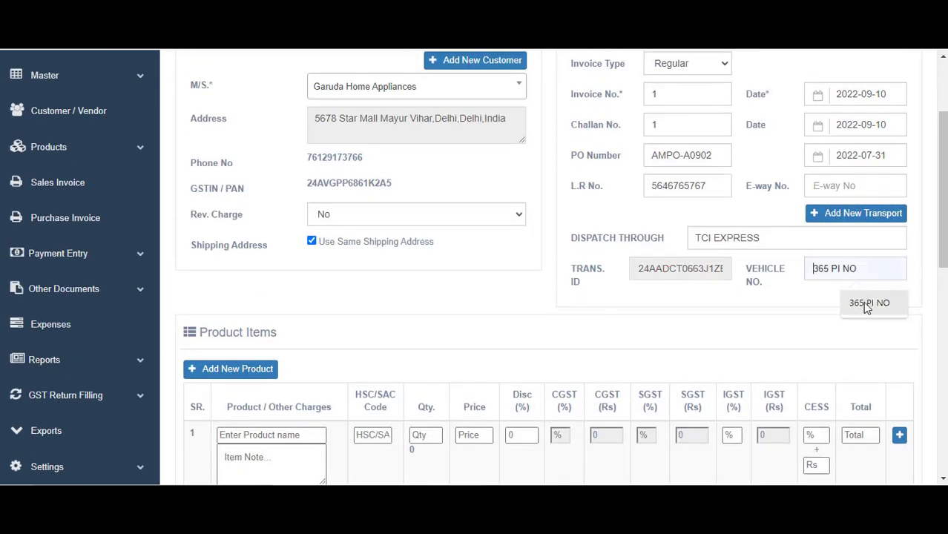
scroll(732, 238, down, 2)
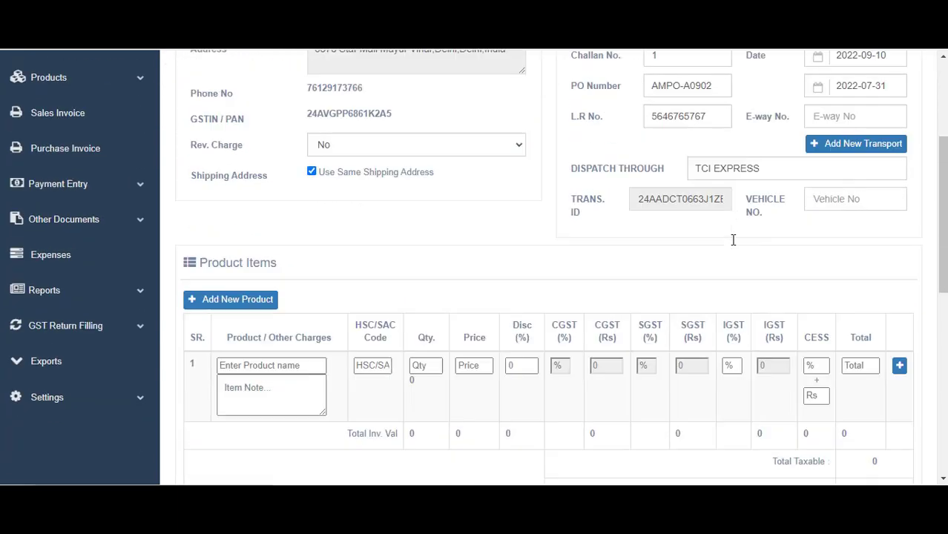
key(Tab)
scroll(352, 226, down, 2)
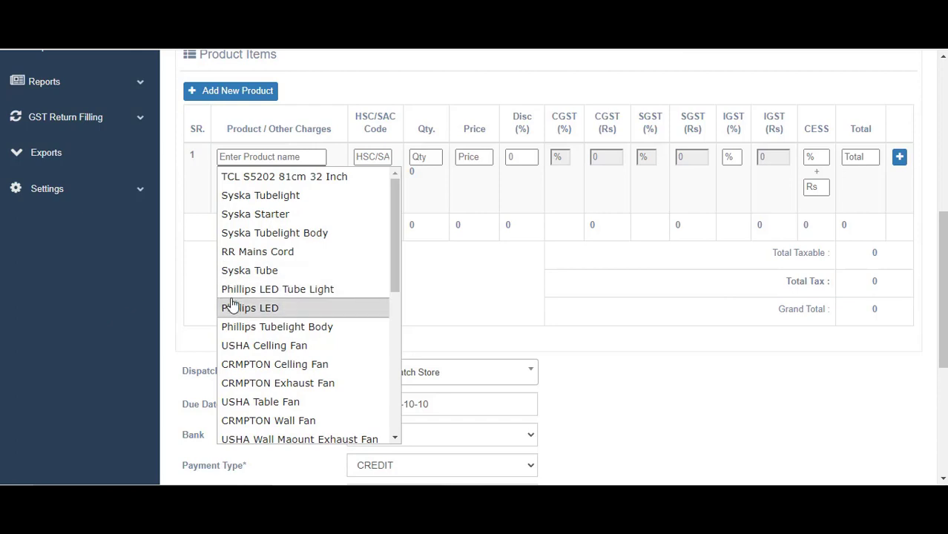
Add TCL S5202 81cm 32 Inch as the first item with quantity 10
click(244, 176)
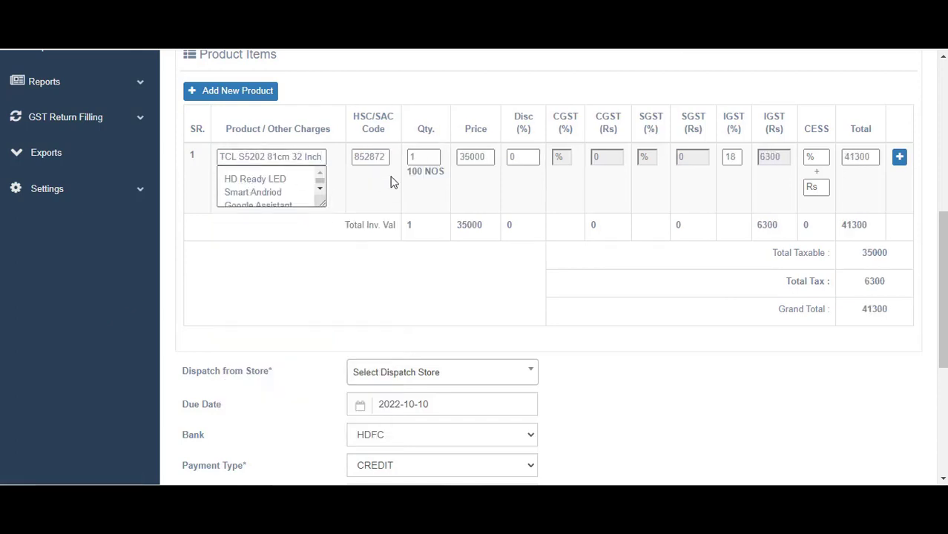
click(412, 159)
text(1)
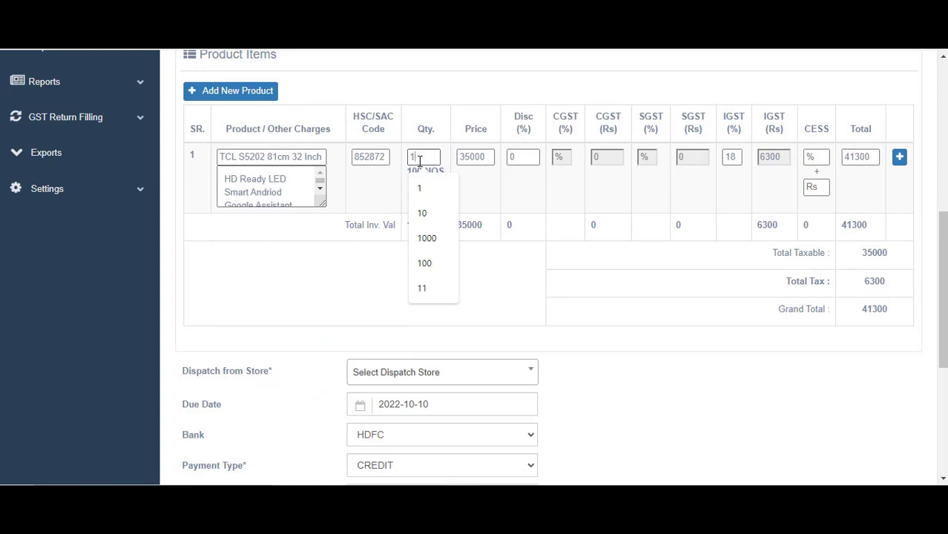
key(BackSpace)
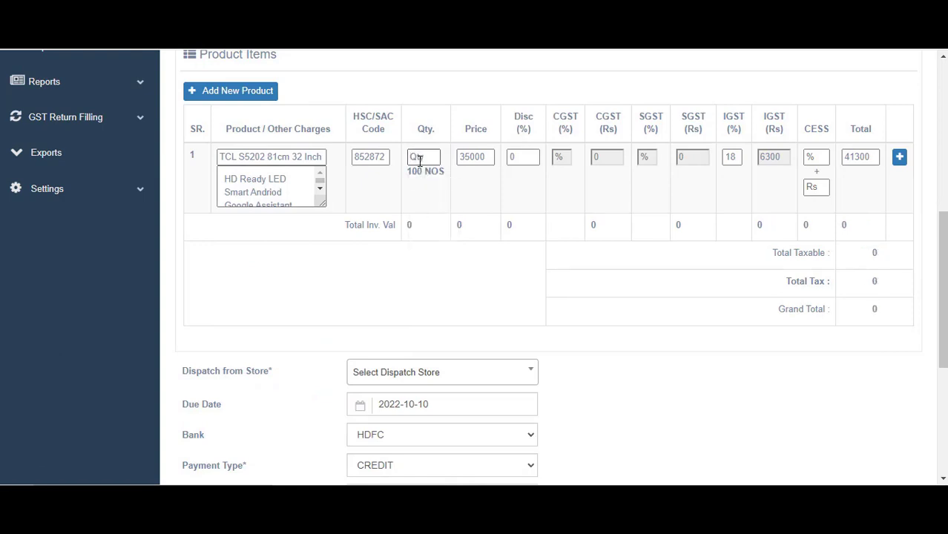
text(10)
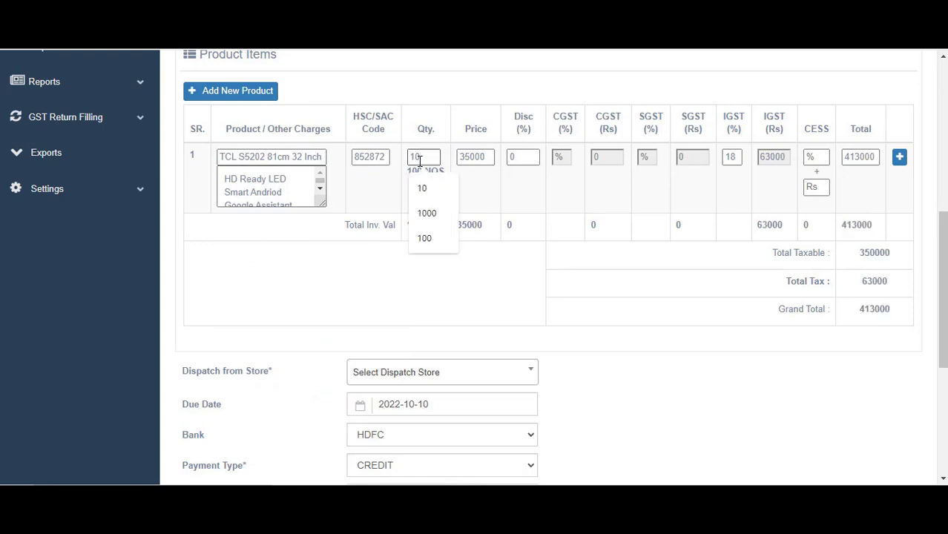
Change the item's price from 35000 to 39000 and leave the discount empty
click(475, 156)
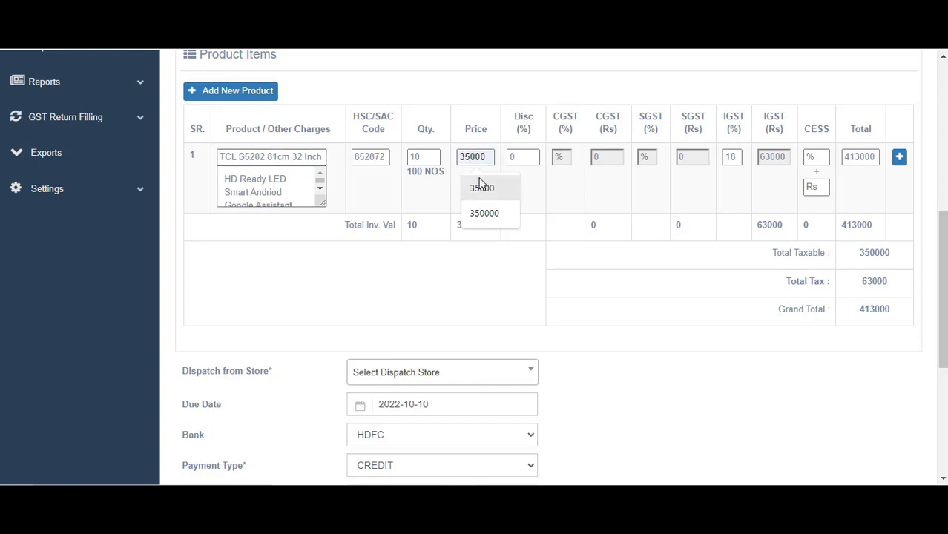
click(470, 158)
key(BackSpace)
text(9)
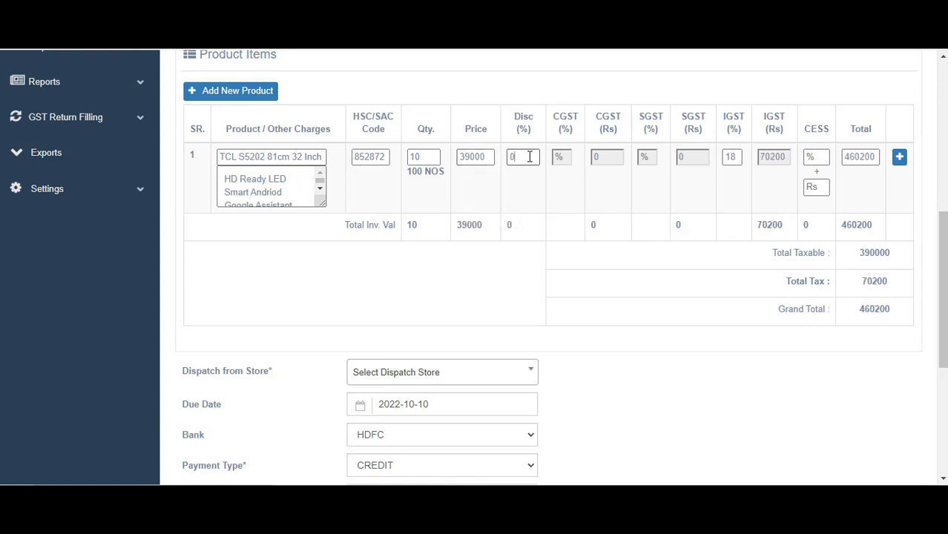
click(530, 156)
text(10)
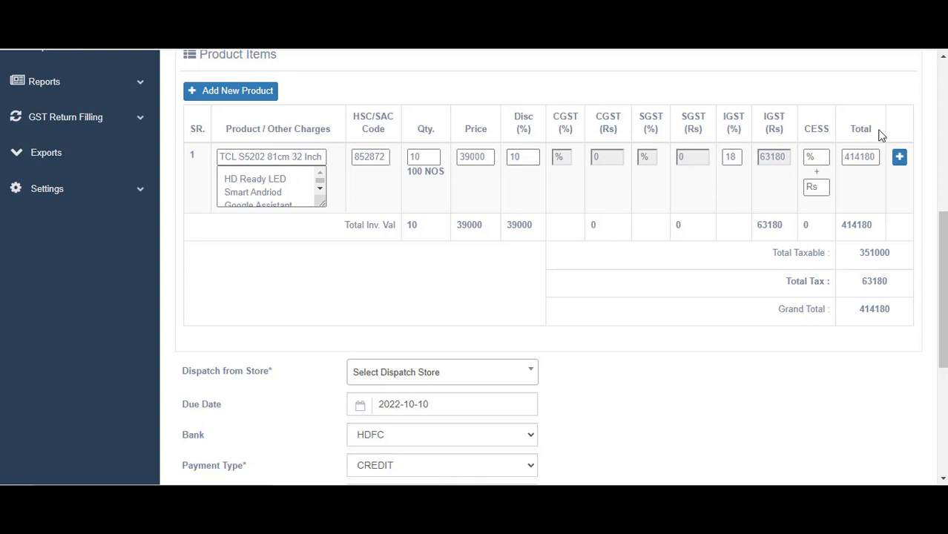
key(BackSpace)
key(BackSpace)
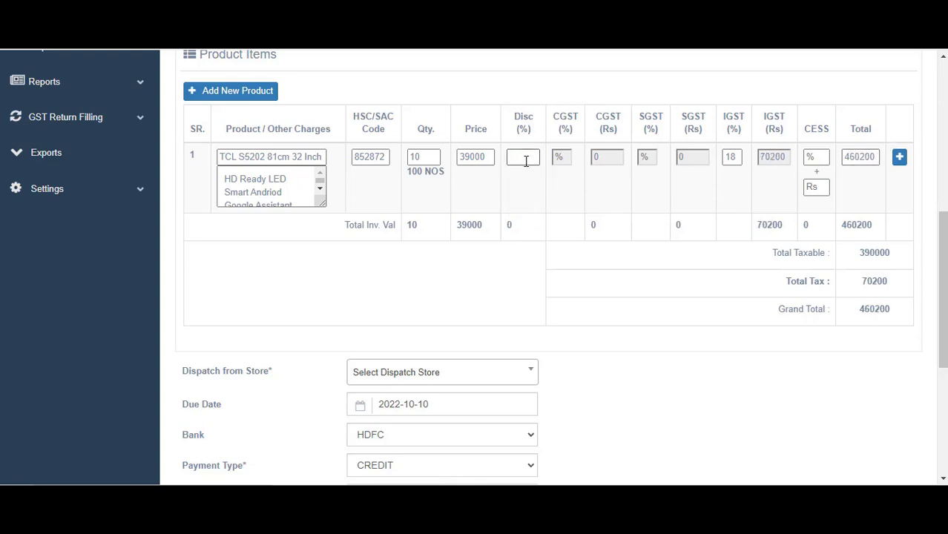
scroll(526, 161, down, 1)
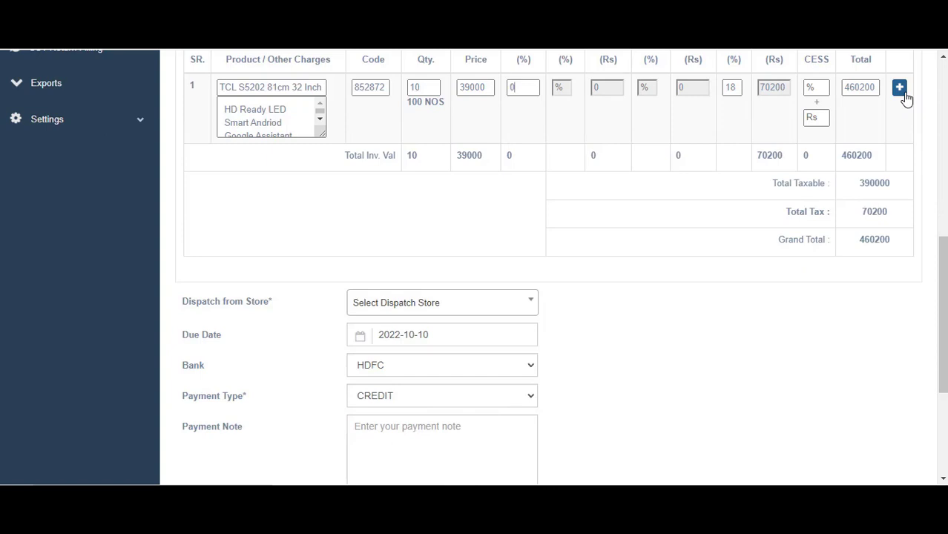
Add a second invoice line of 10 Syska Starter at 200, bringing the total to 462560
click(899, 88)
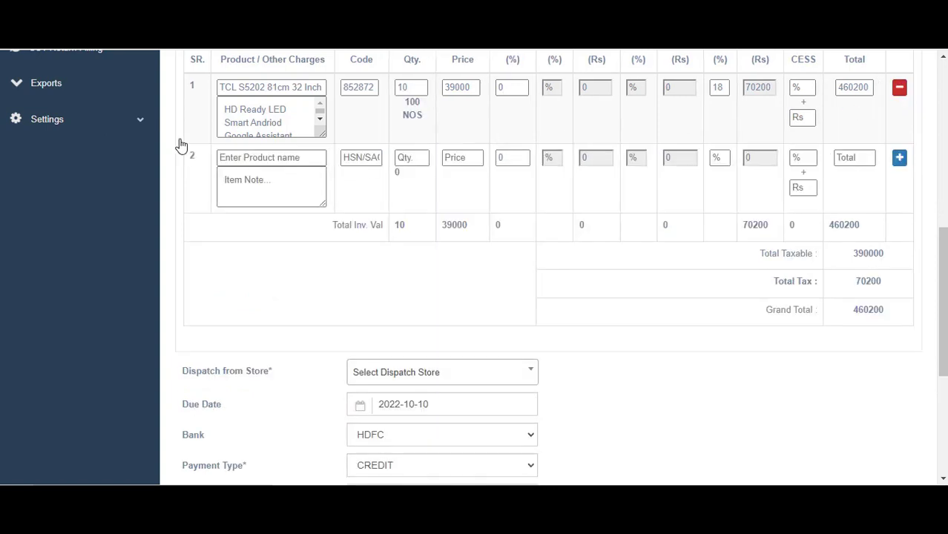
click(254, 157)
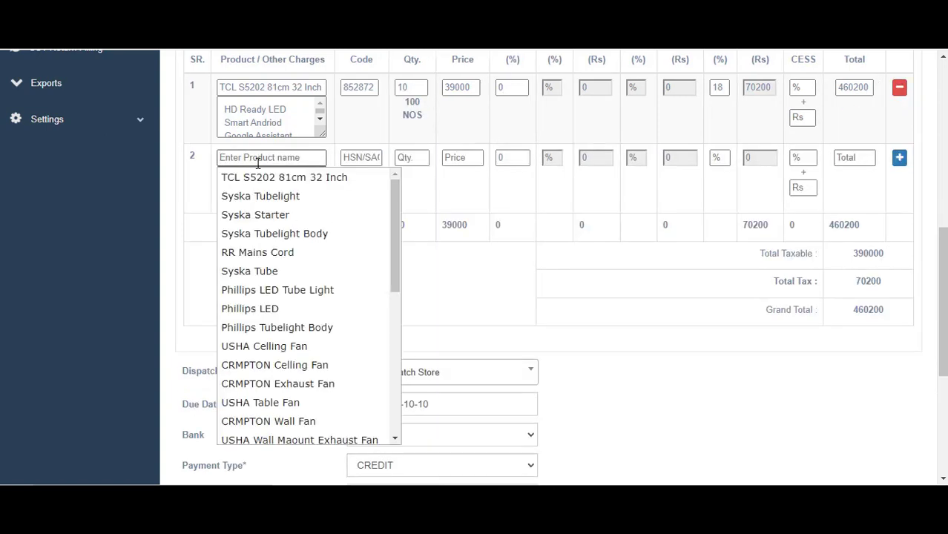
click(262, 215)
click(405, 161)
text(0)
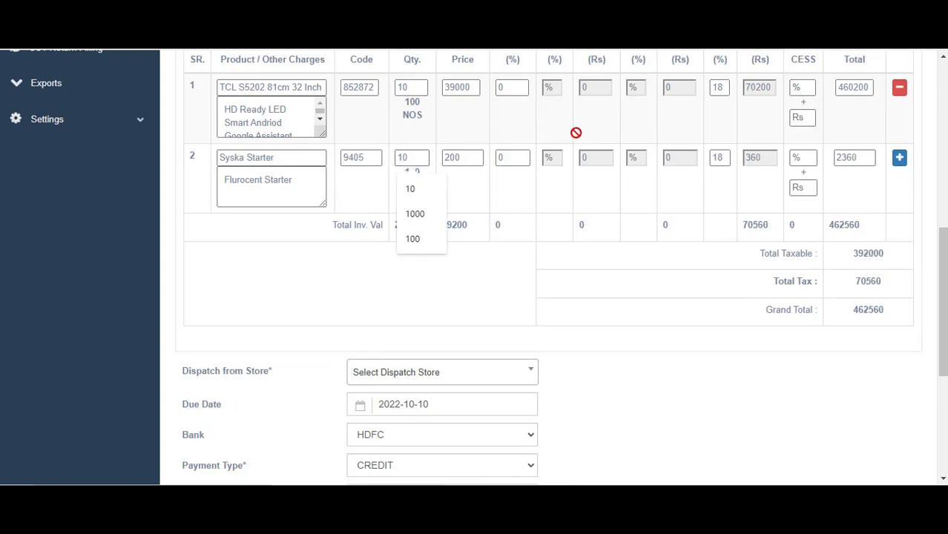
scroll(144, 184, up, 2)
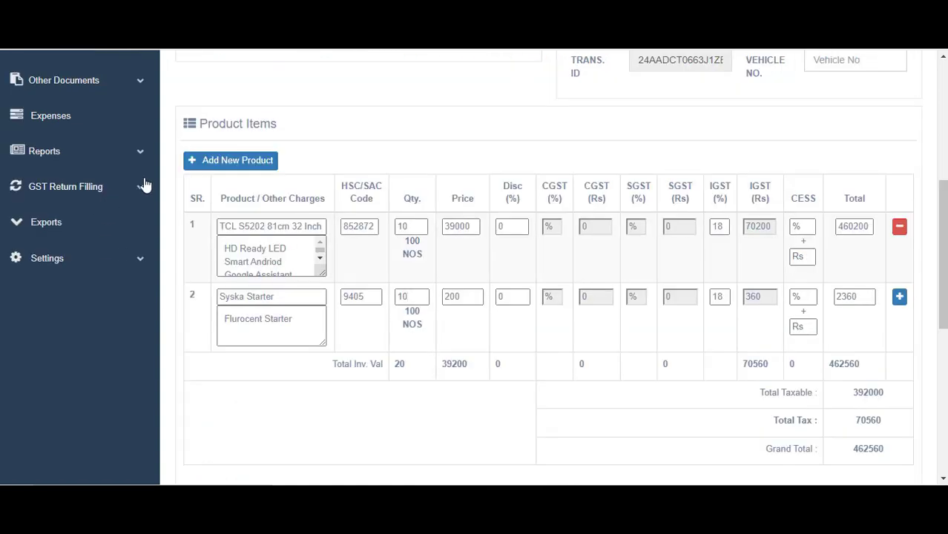
click(209, 170)
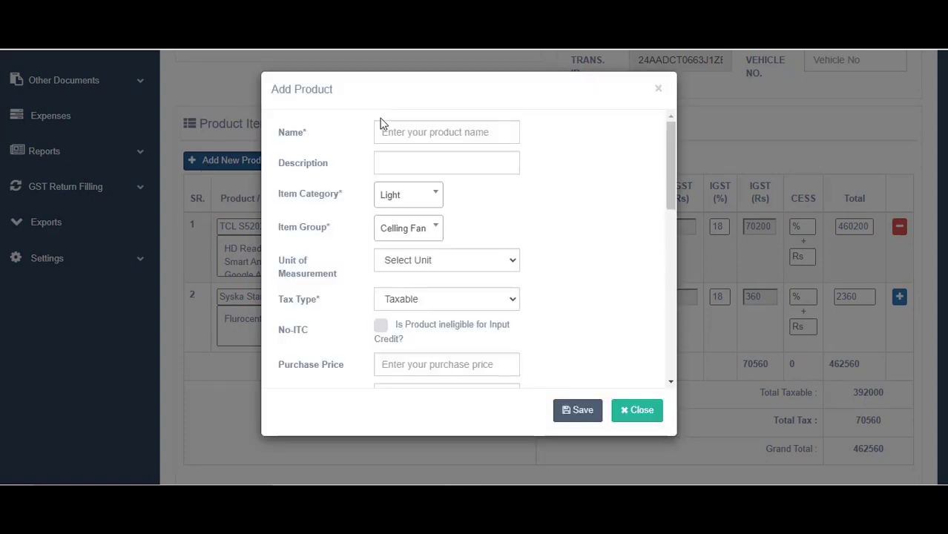
Name the new product 'Freight Charge' with category Light, group Tubelight and unit Numbers
click(389, 140)
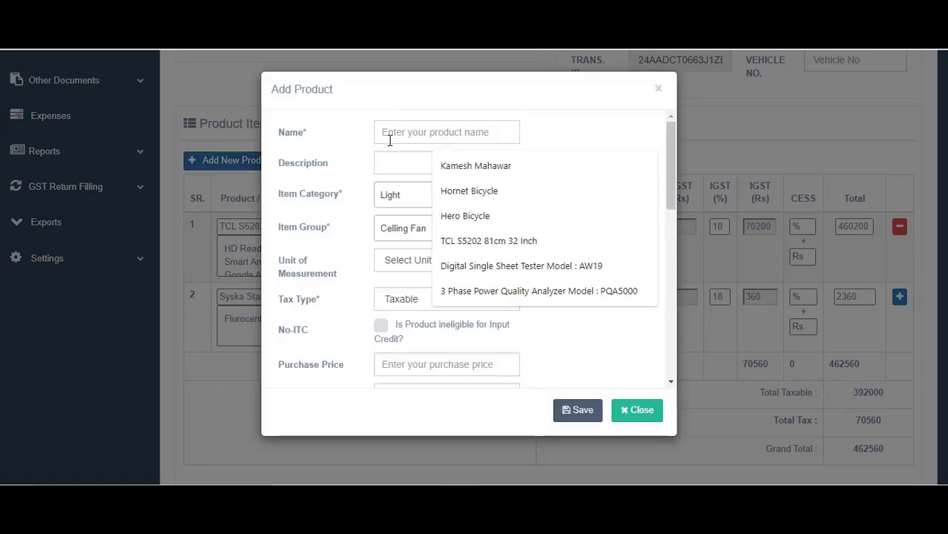
text(Freight )
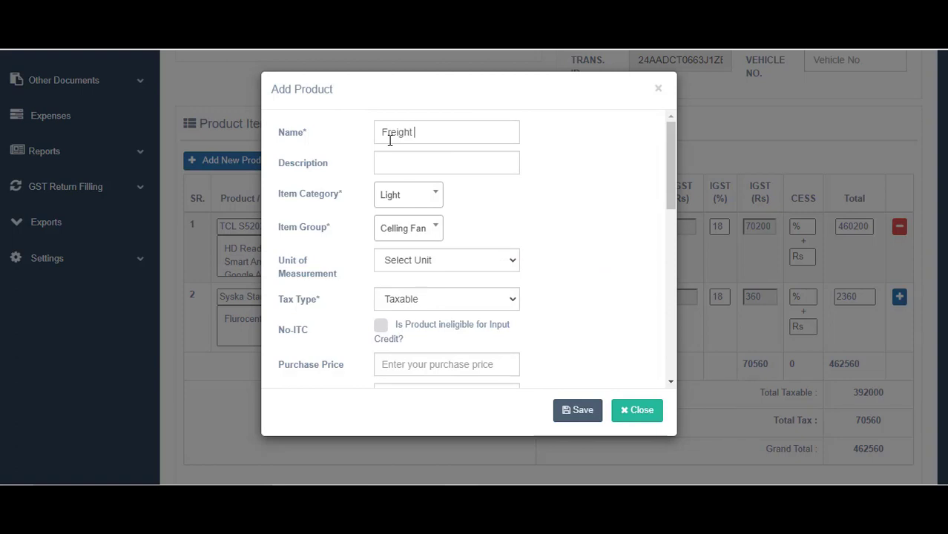
text(Charge)
click(389, 153)
click(423, 207)
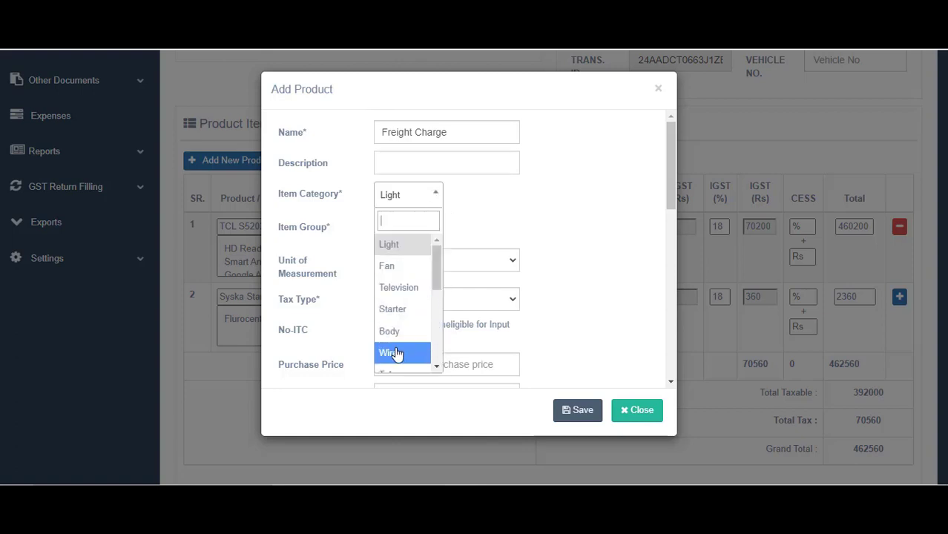
scroll(396, 355, down, 5)
scroll(395, 296, up, 5)
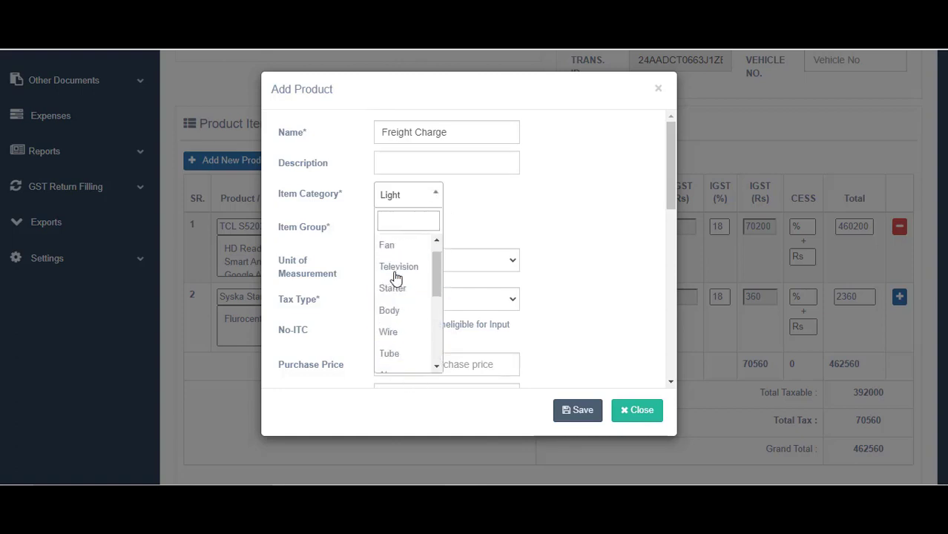
scroll(423, 308, down, 4)
scroll(420, 310, down, 1)
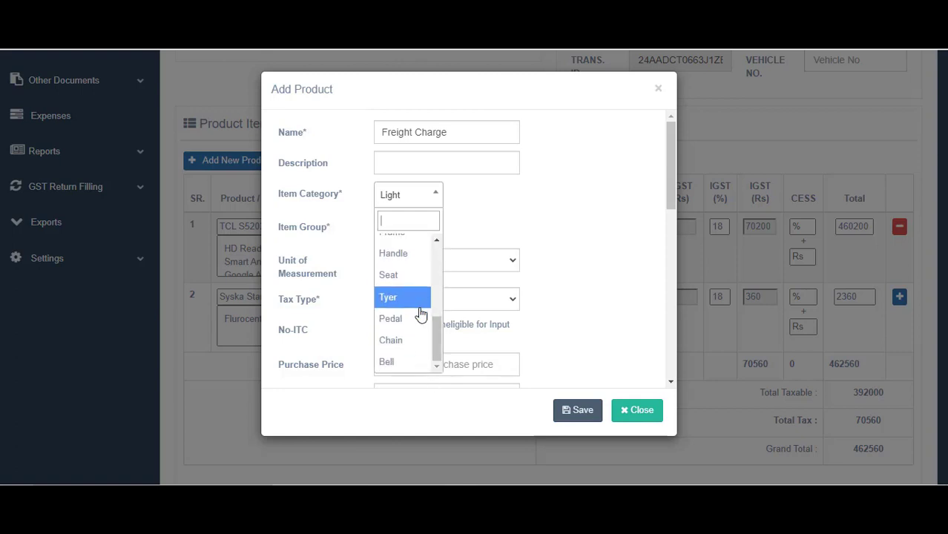
scroll(412, 274, up, 5)
click(398, 245)
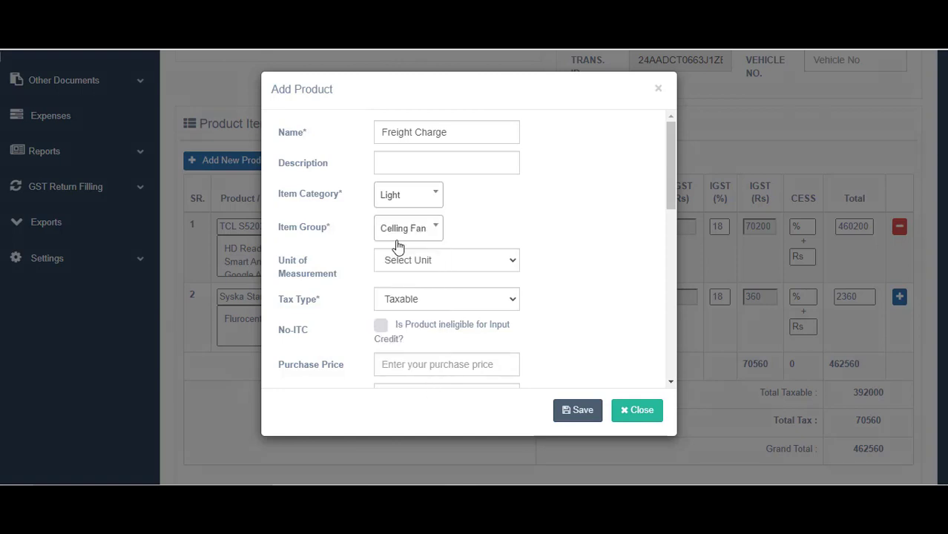
click(417, 228)
click(413, 300)
click(447, 253)
key(n)
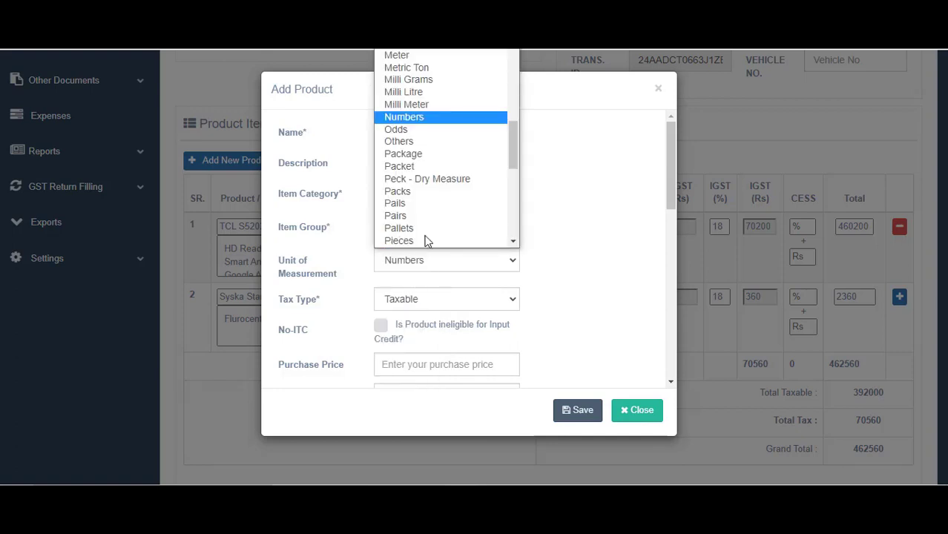
key(Return)
Give the product sales price 700, HSN code 2323, IGST 18% and CGST/SGST 9% each
scroll(407, 311, down, 1)
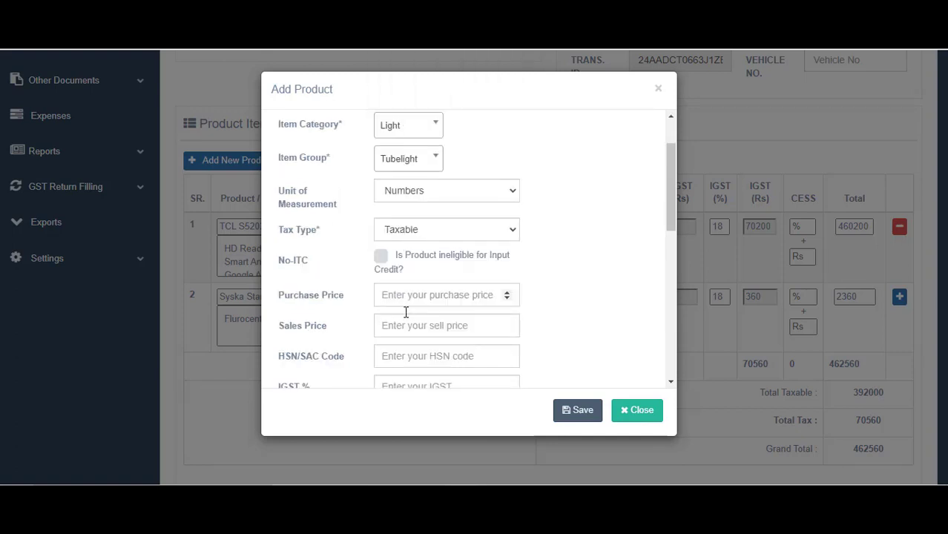
click(408, 323)
text(700)
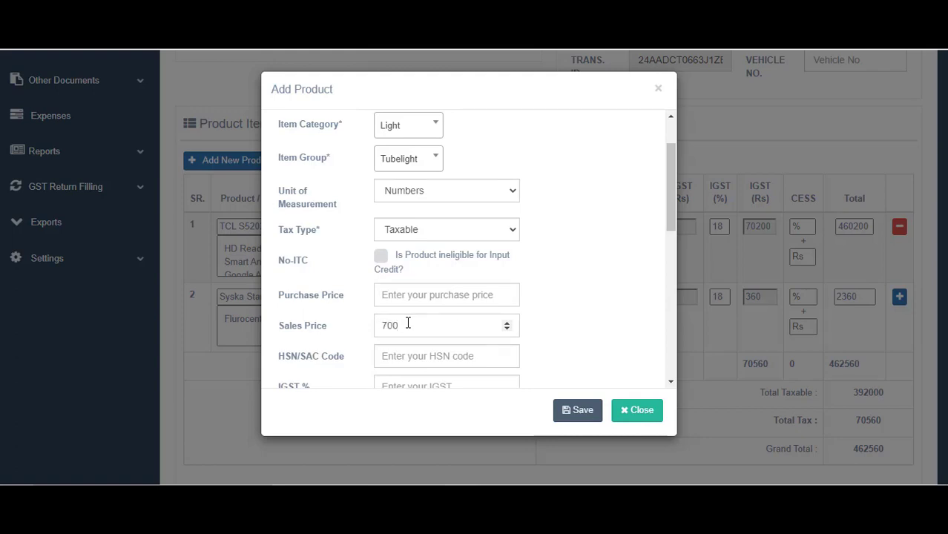
scroll(407, 324, down, 2)
click(414, 224)
text(2323)
click(411, 249)
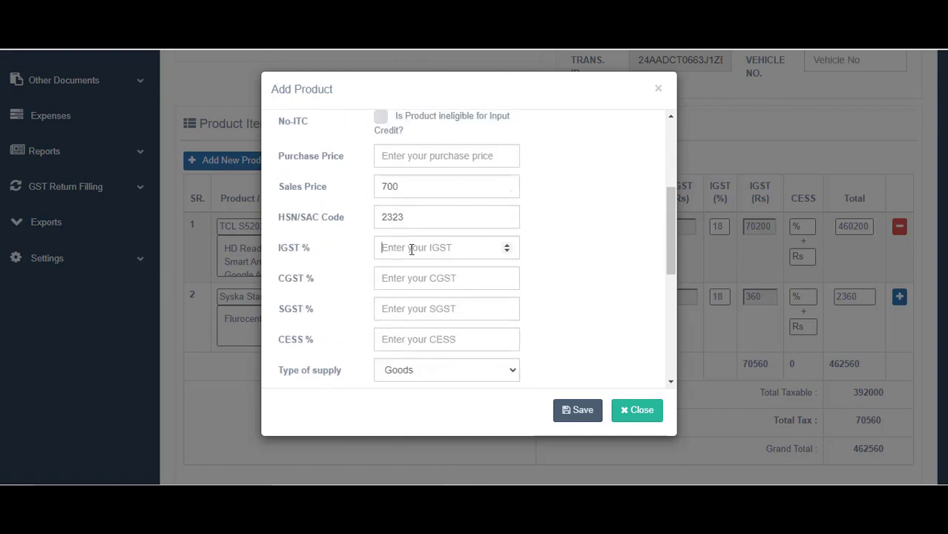
text(18)
click(411, 268)
text(9)
key(Tab)
text(9)
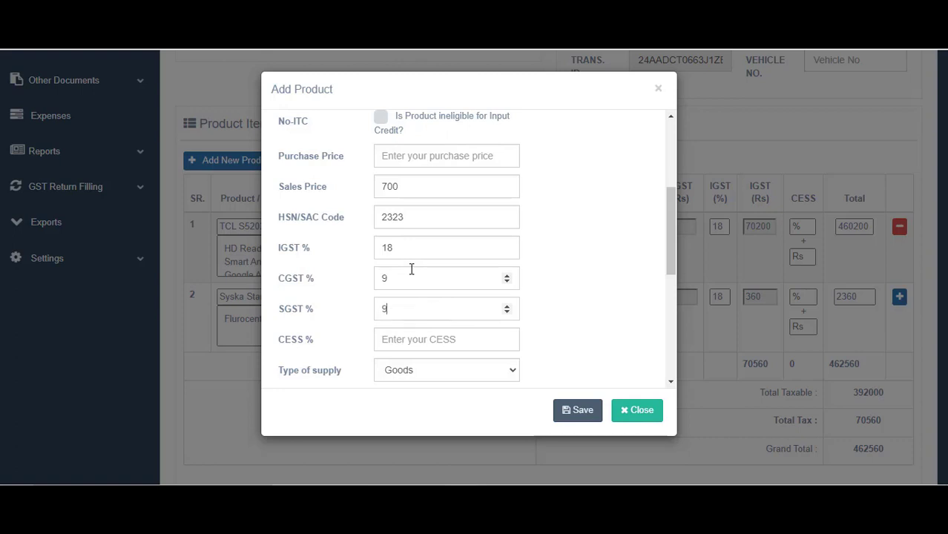
Discard the Add Product form without saving, returning to the invoice items
scroll(412, 269, down, 4)
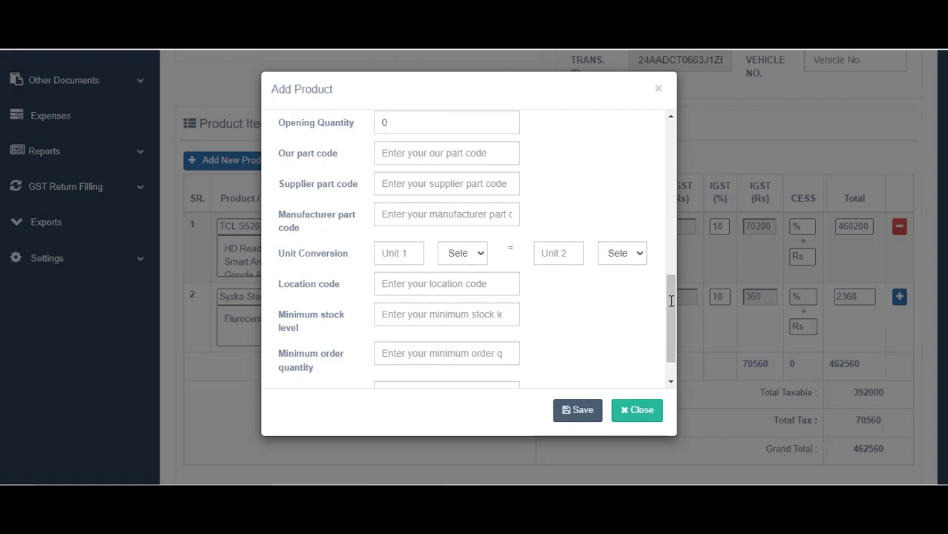
scroll(676, 356, down, 1)
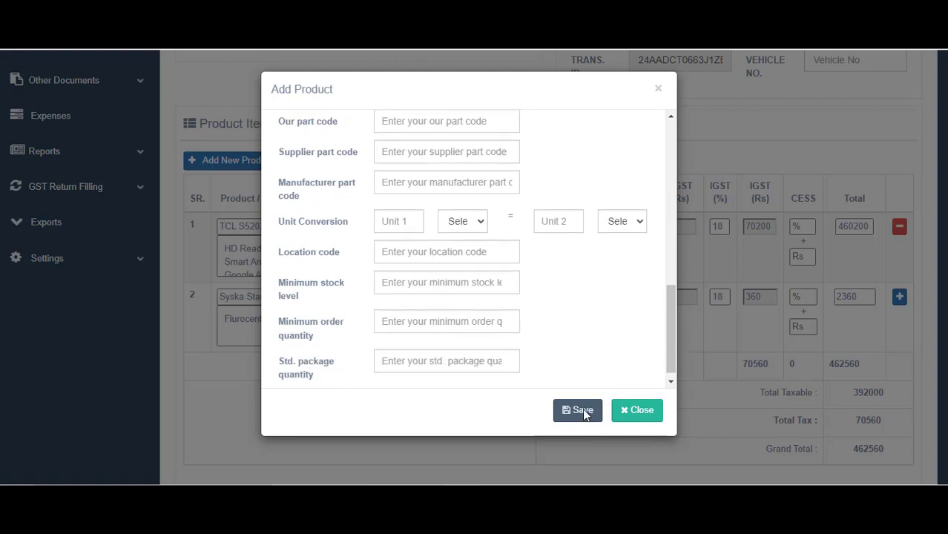
scroll(636, 377, down, 1)
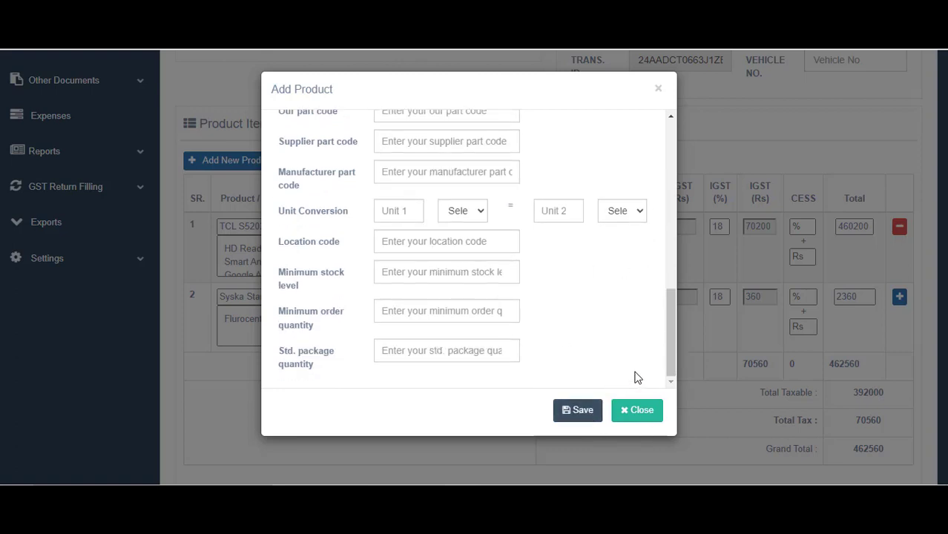
key(Escape)
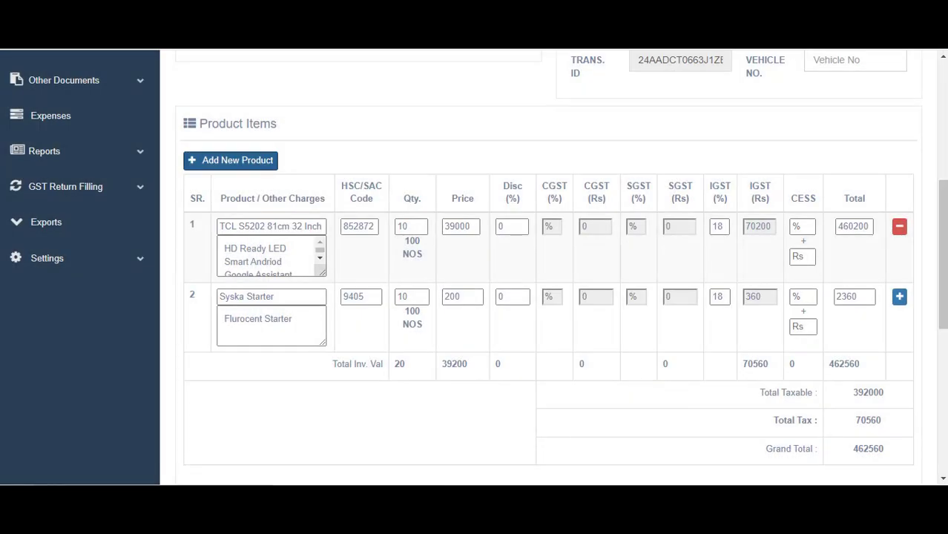
Add a third line for Freight Charge, quantity 1 at price 500, making the total 463150
click(899, 296)
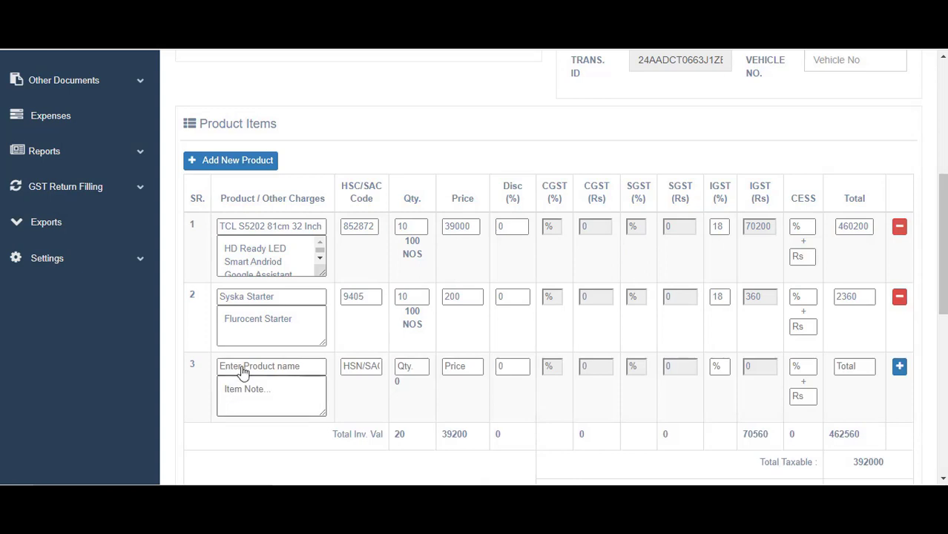
click(243, 366)
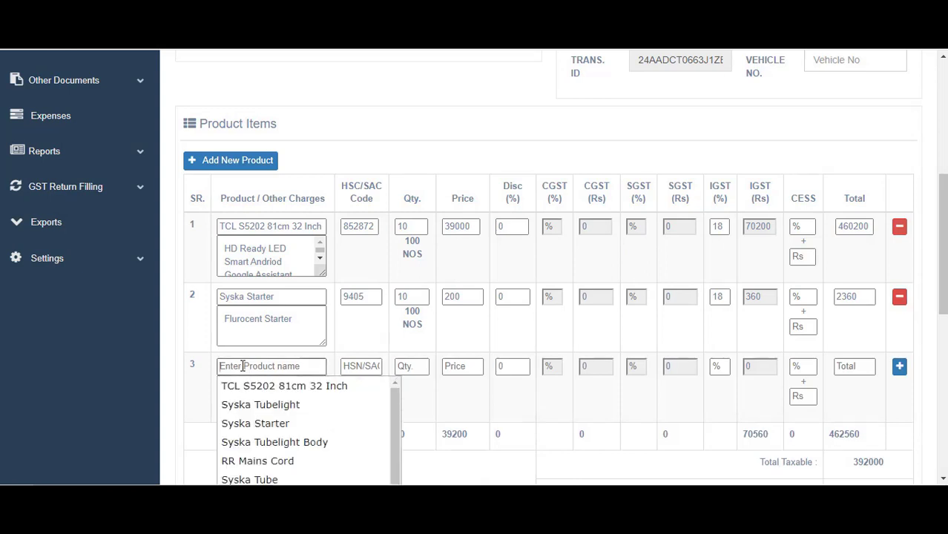
text(fre)
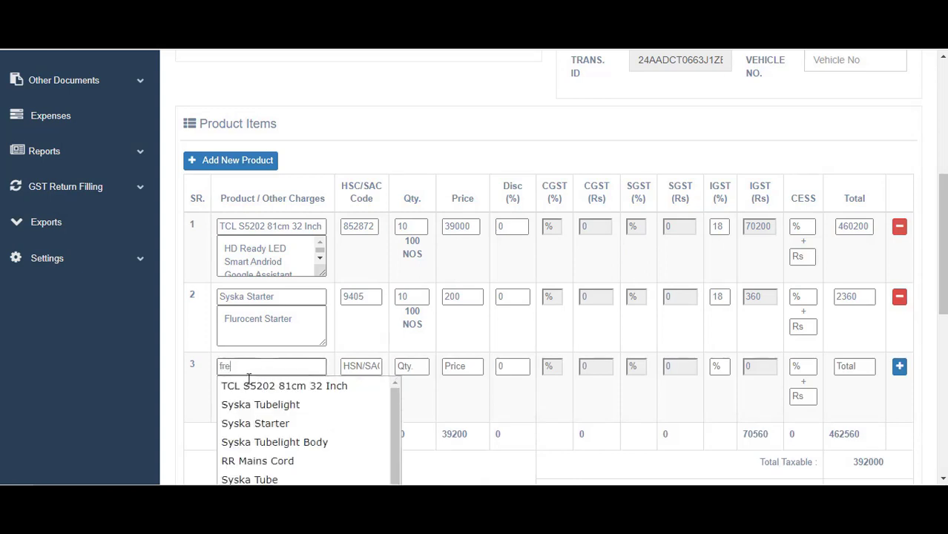
click(247, 382)
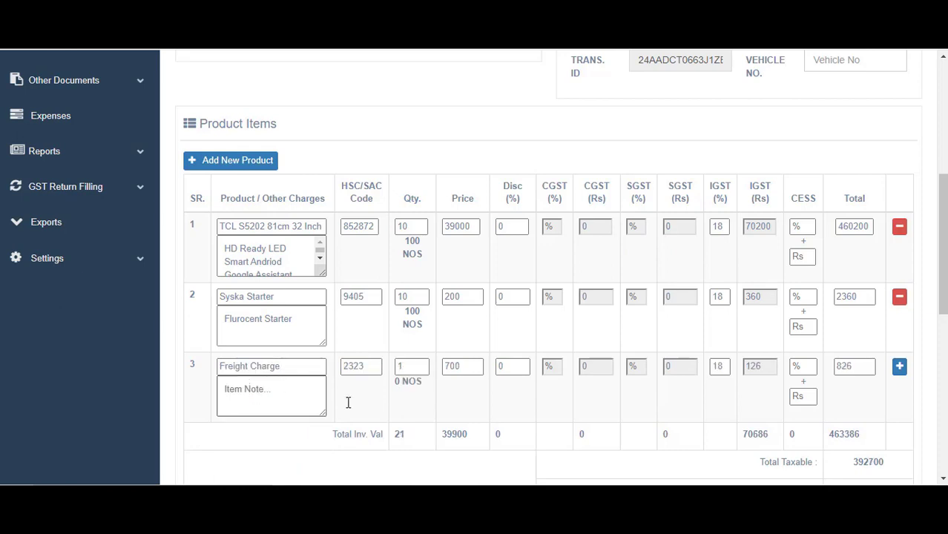
double_click(465, 366)
key(BackSpace)
text(5000)
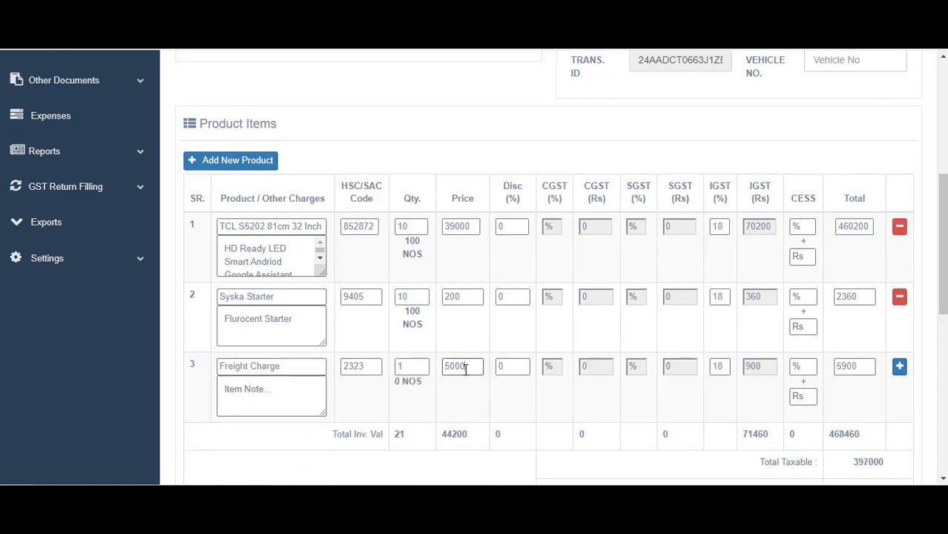
key(BackSpace)
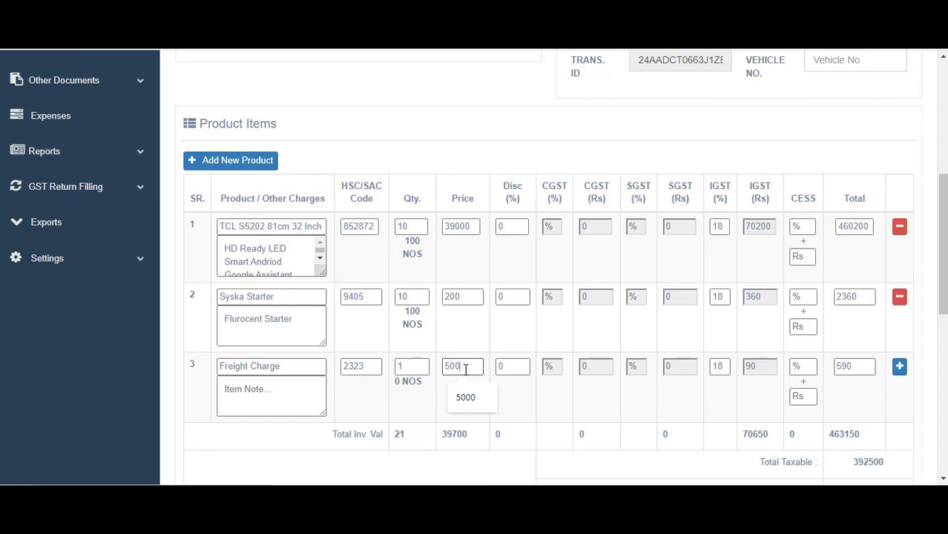
scroll(438, 319, down, 2)
scroll(458, 249, down, 5)
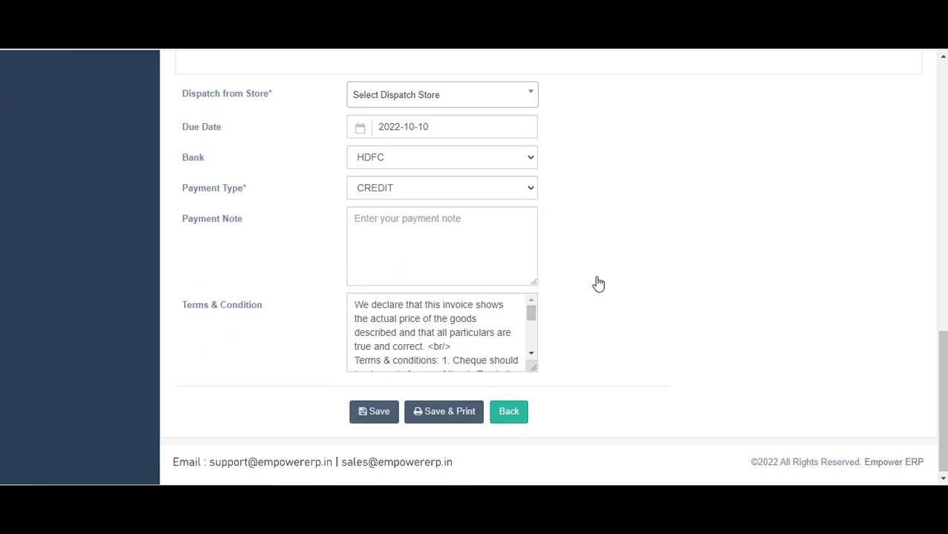
Set the invoice's dispatch store to Ahmedabad Warehouse
scroll(597, 281, up, 3)
click(433, 309)
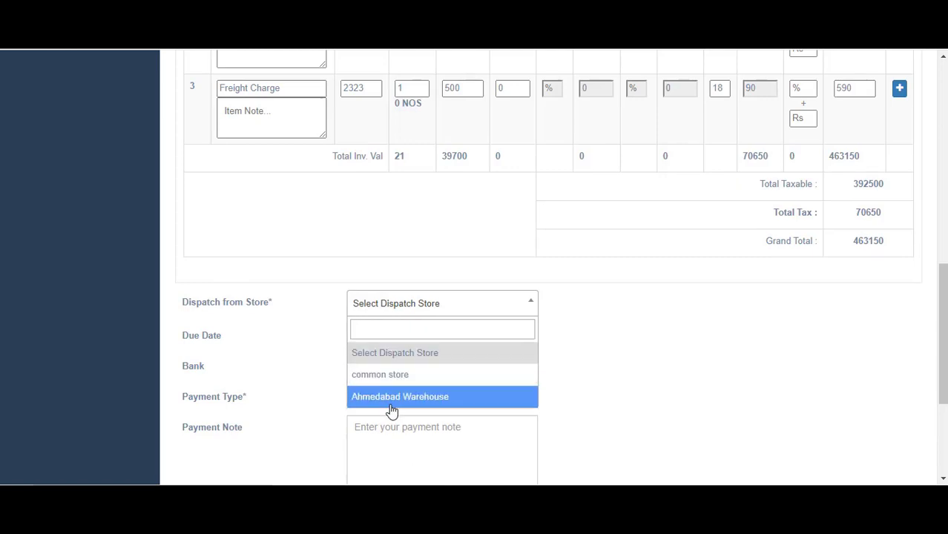
click(429, 404)
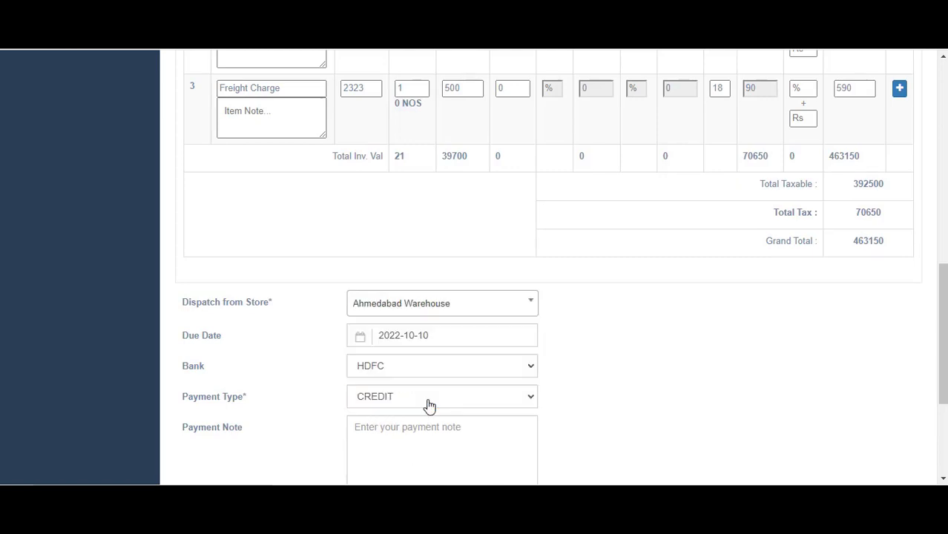
drag(944, 287, 944, 325)
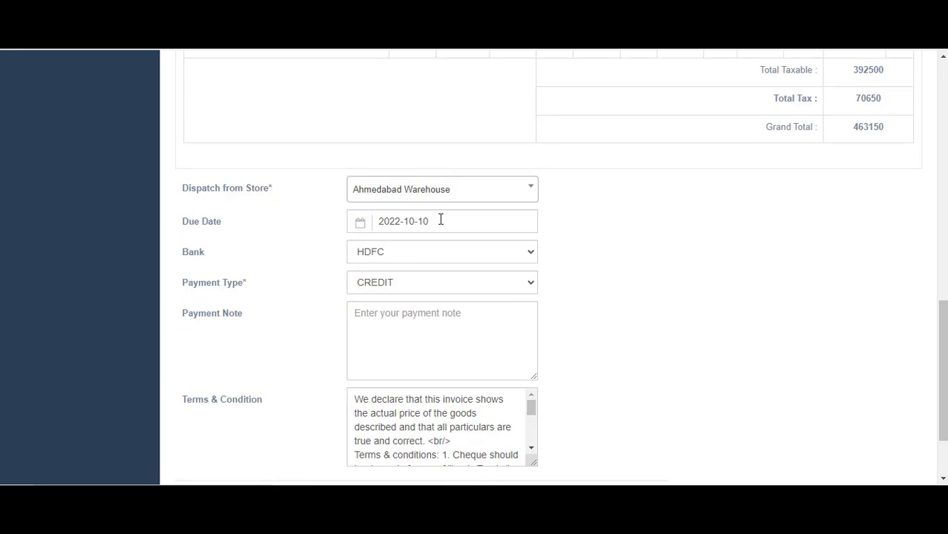
scroll(847, 254, up, 7)
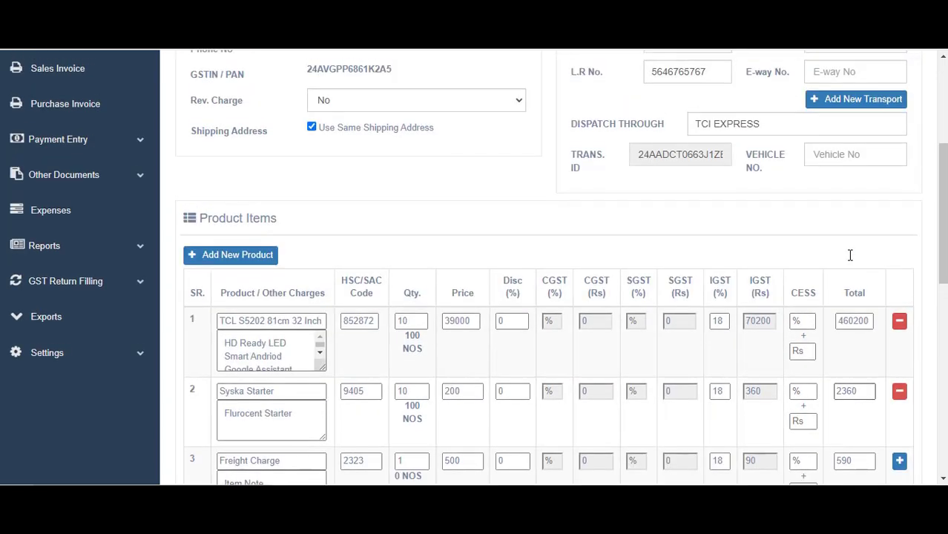
scroll(849, 254, down, 8)
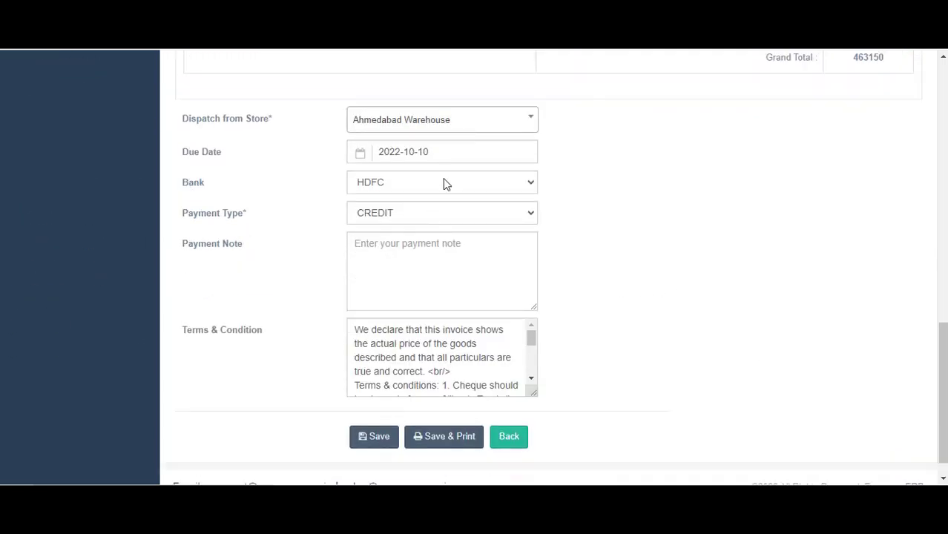
scroll(470, 201, up, 3)
scroll(476, 250, down, 1)
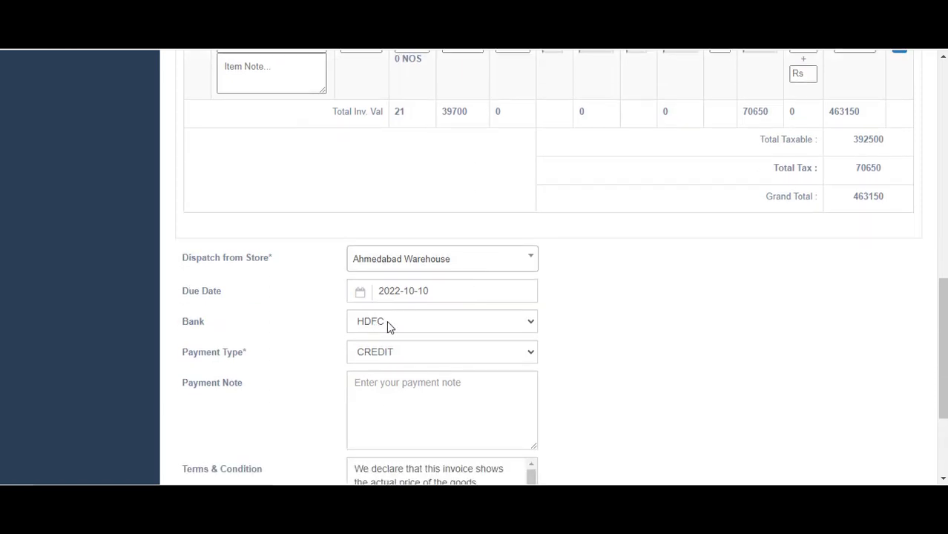
Keep due date 2022-10-10, bank HDFC and payment type CREDIT
click(444, 291)
scroll(711, 237, down, 3)
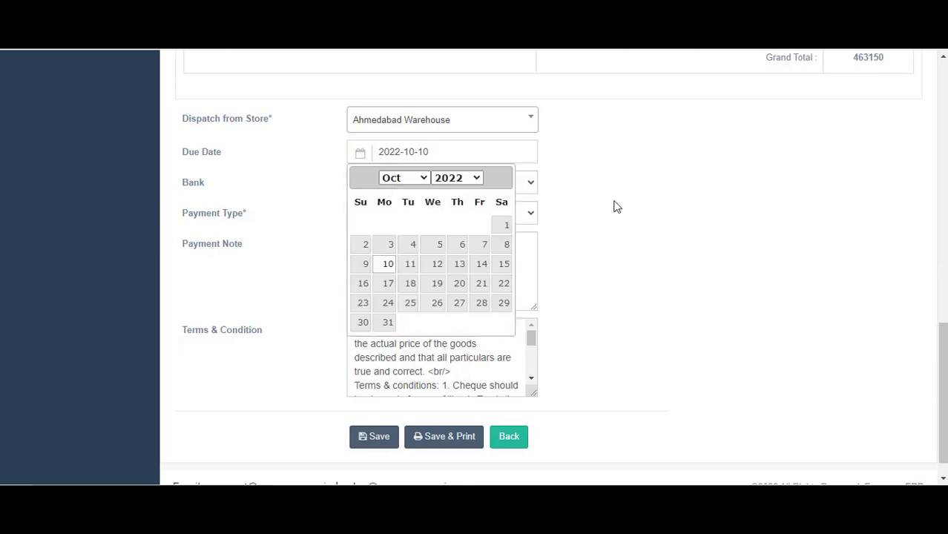
key(Tab)
key(Tab)
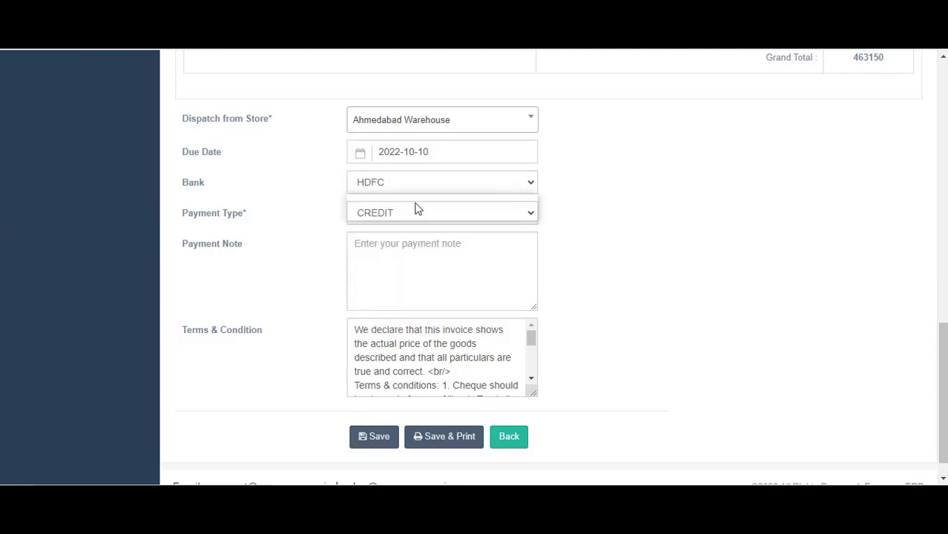
click(772, 195)
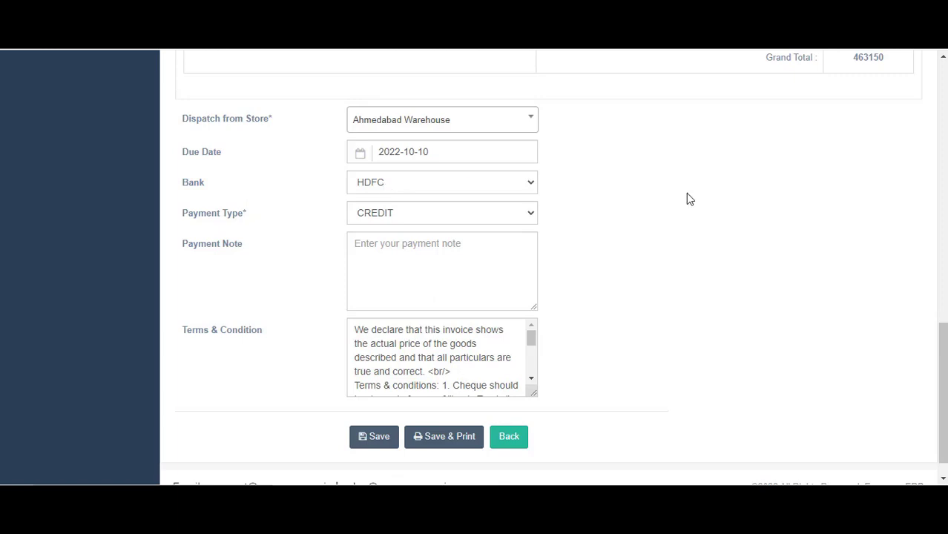
scroll(760, 266, down, 1)
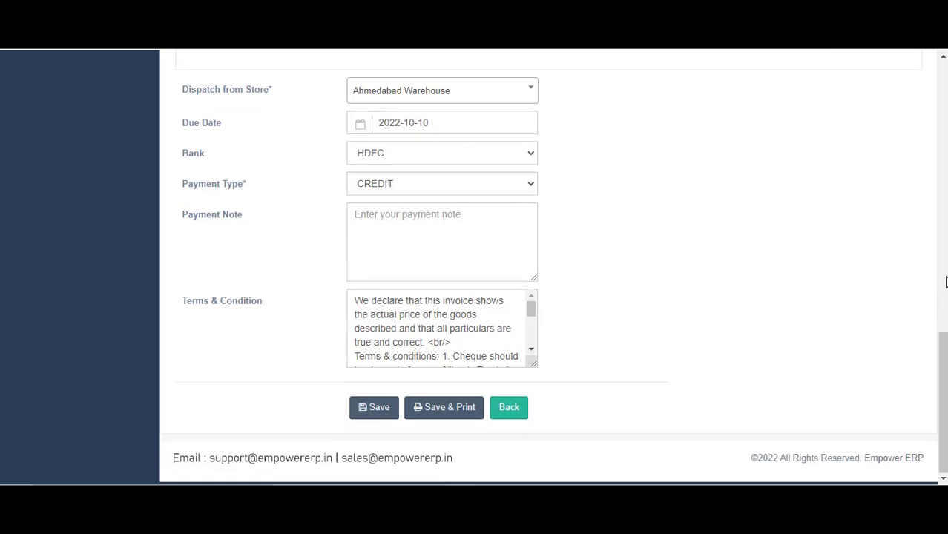
Enlarge the Terms & Condition box to review the standard terms
scroll(604, 362, up, 2)
scroll(602, 361, up, 1)
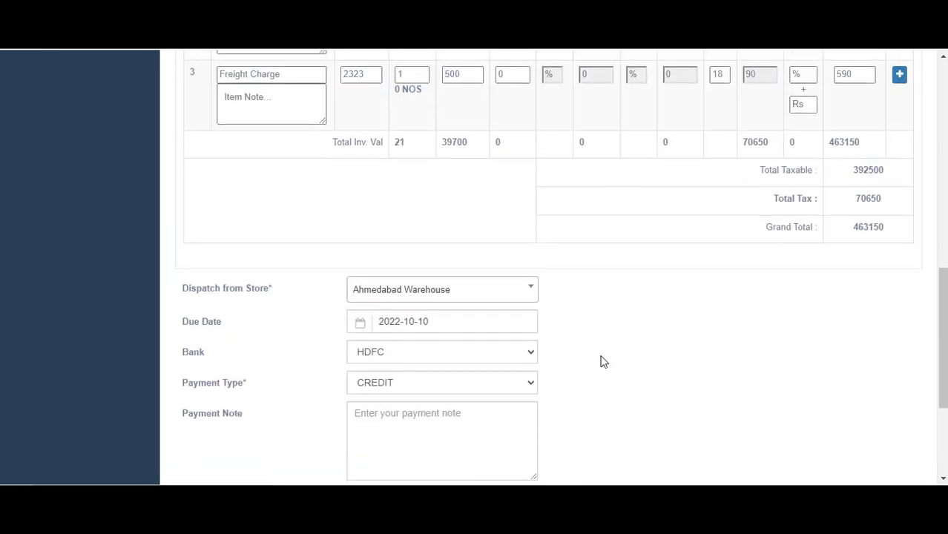
scroll(601, 360, down, 3)
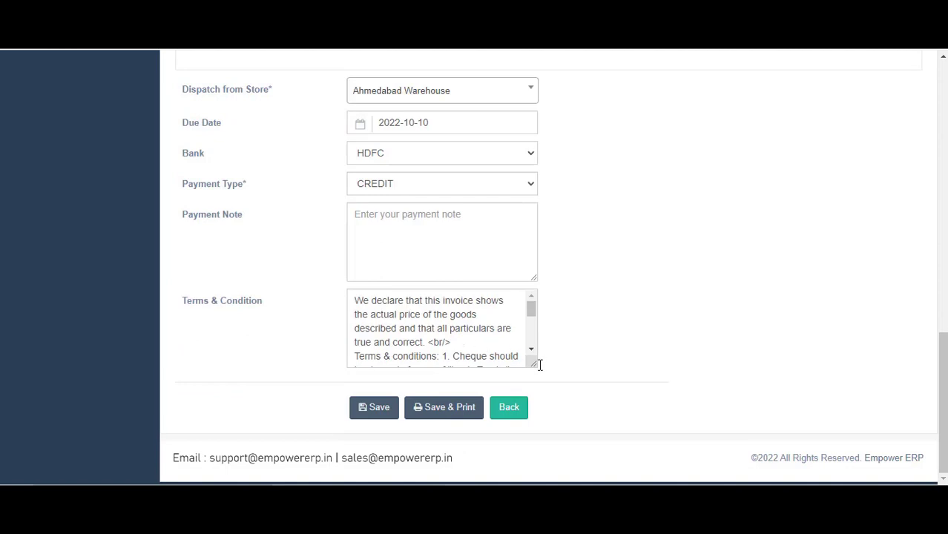
drag(534, 365, 576, 408)
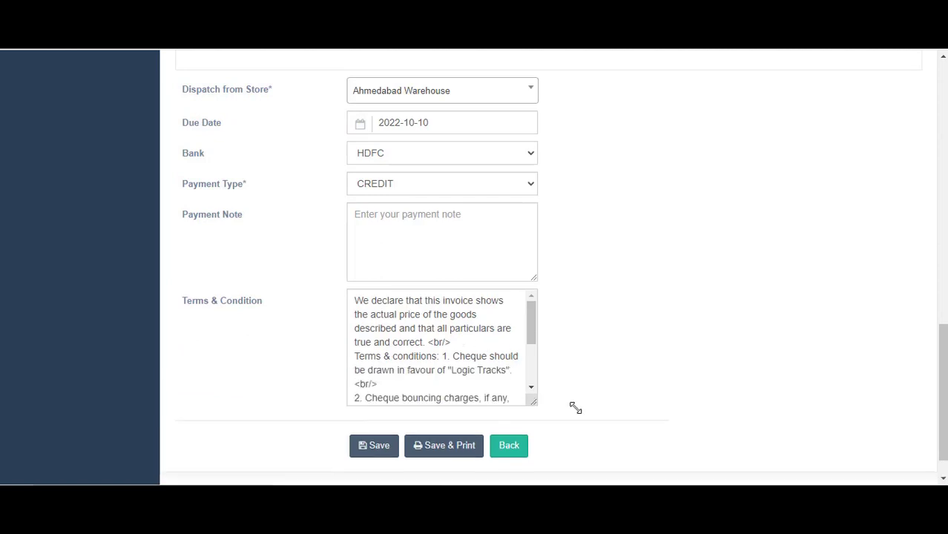
scroll(483, 368, up, 3)
scroll(475, 371, down, 4)
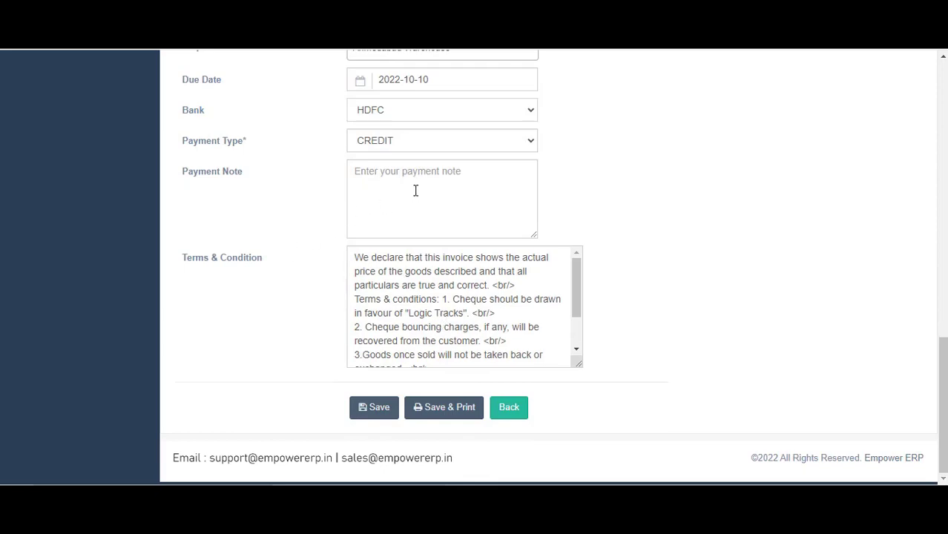
scroll(415, 190, up, 6)
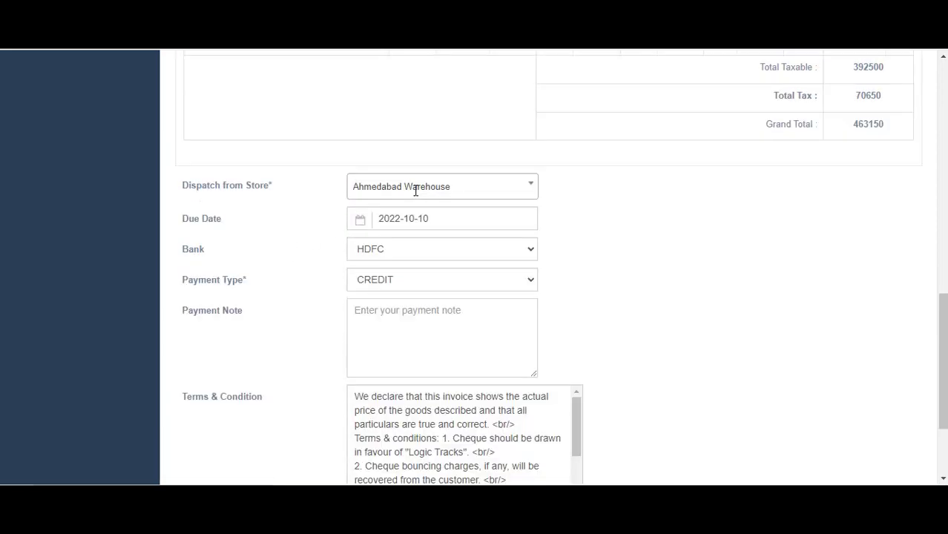
Check the first product's description note, then Save & Print the invoice
click(244, 137)
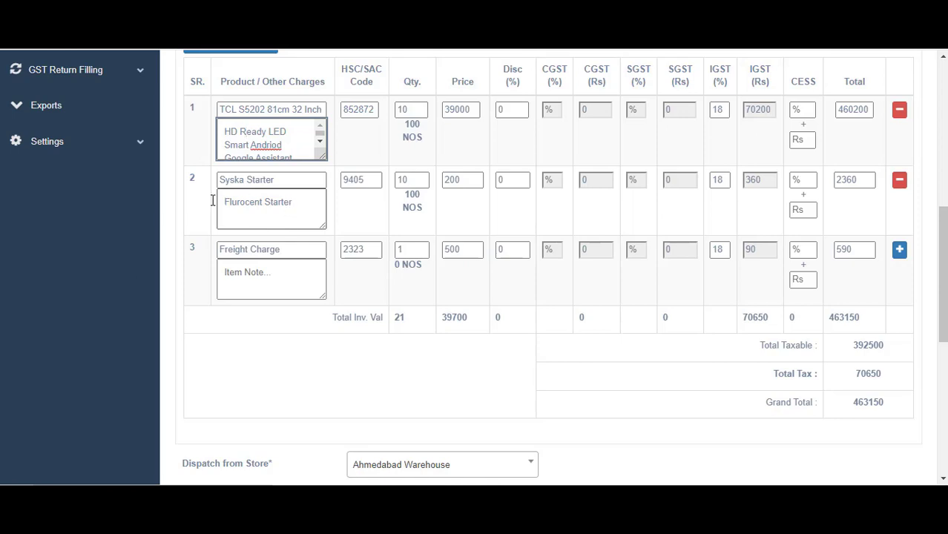
scroll(464, 252, down, 6)
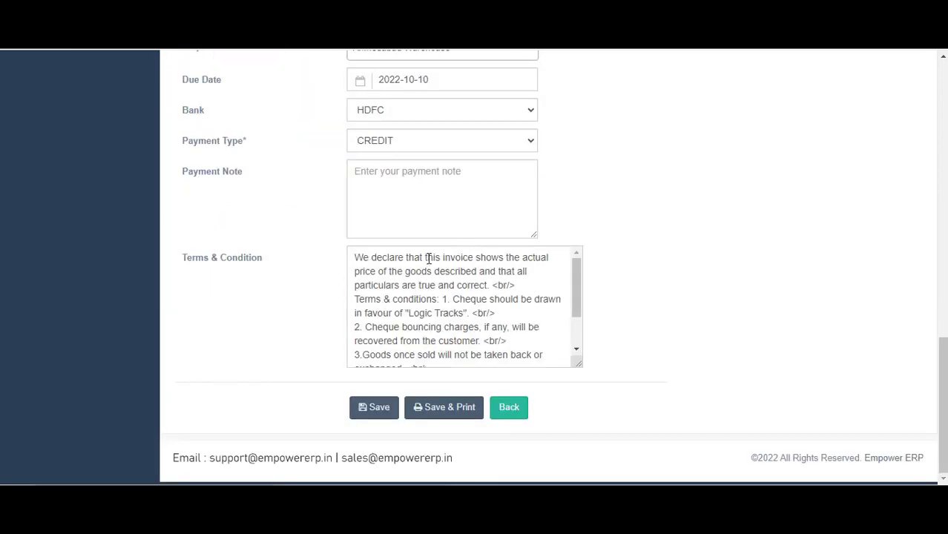
scroll(429, 258, up, 4)
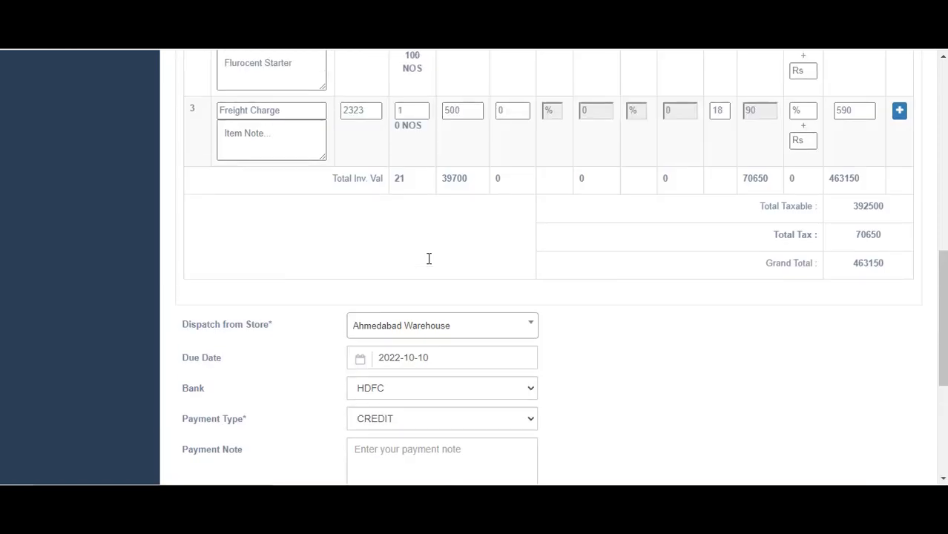
scroll(434, 278, down, 4)
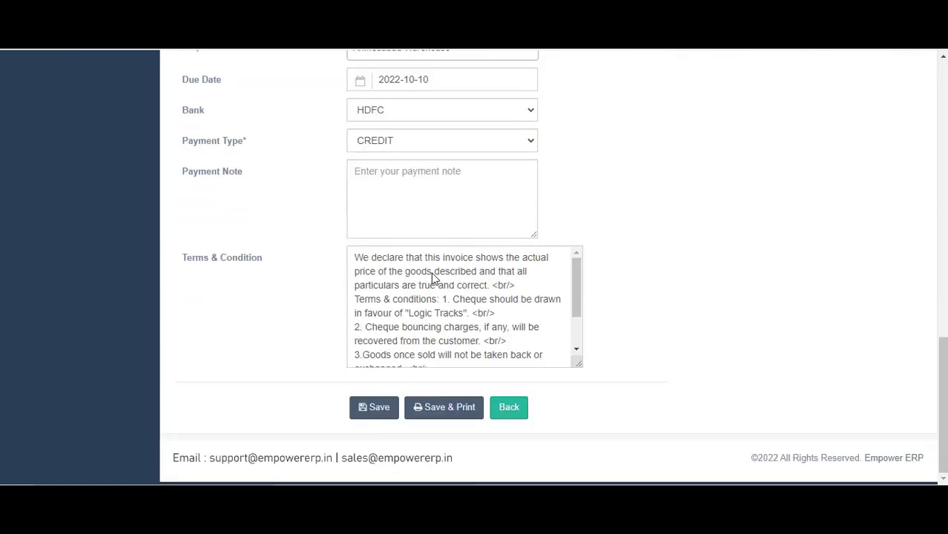
scroll(445, 292, down, 2)
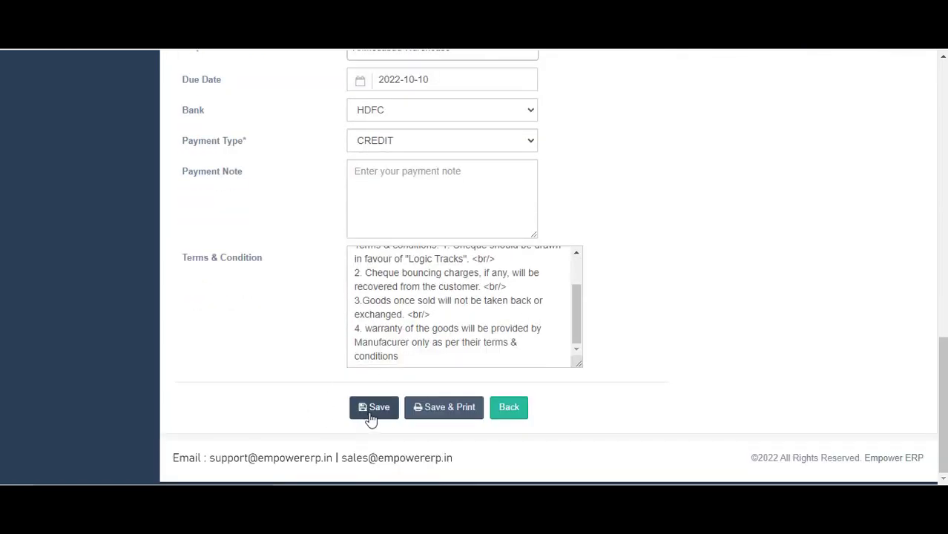
click(454, 408)
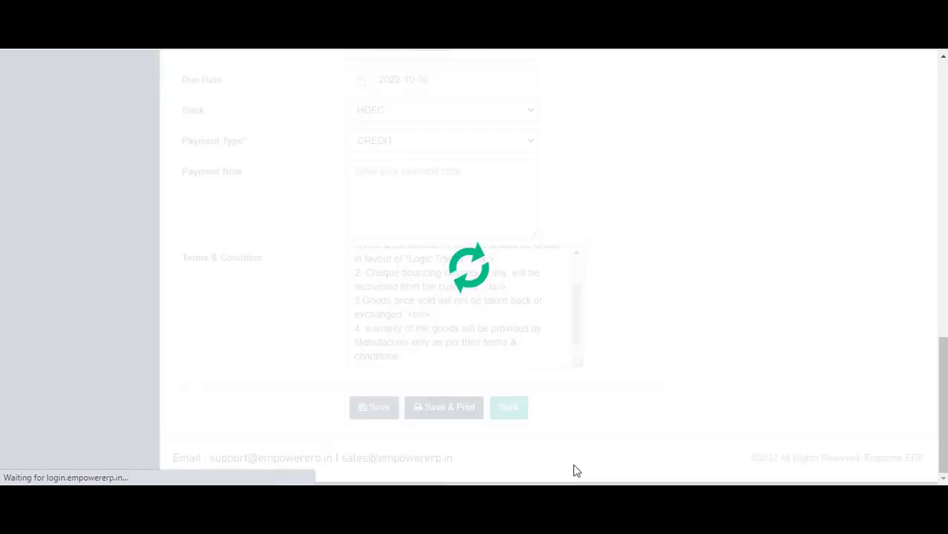
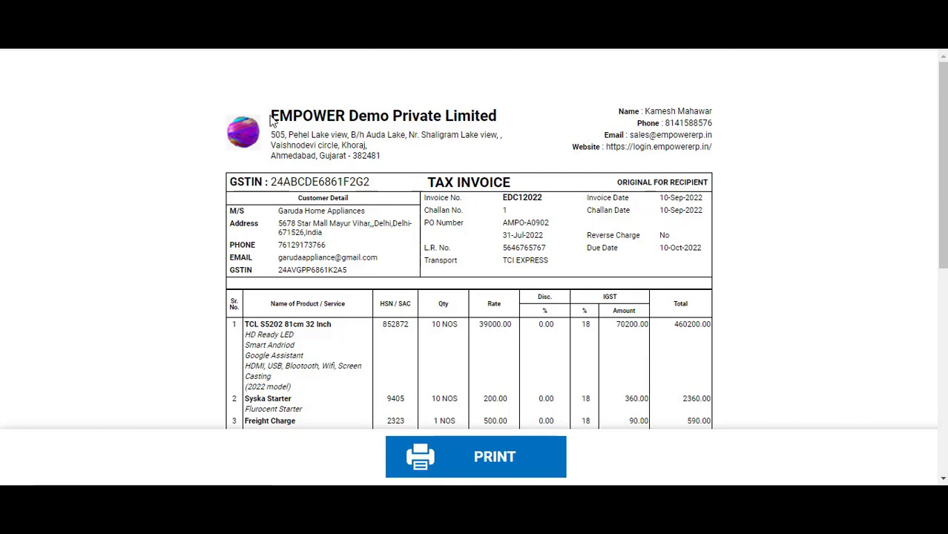
Highlight the company address, seller contact lines, TAX INVOICE heading and customer block on the invoice
drag(272, 121, 713, 125)
click(669, 109)
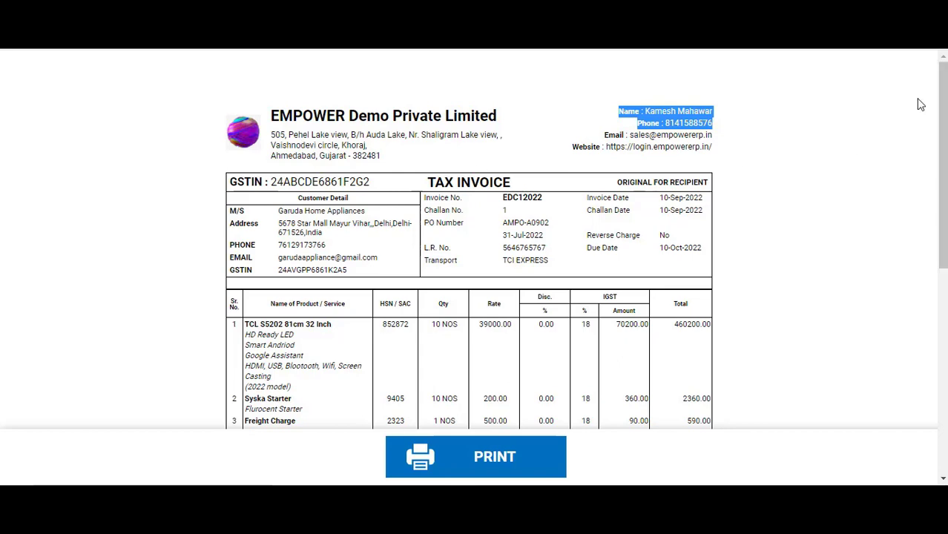
scroll(910, 104, down, 4)
scroll(673, 152, up, 4)
drag(427, 183, 512, 193)
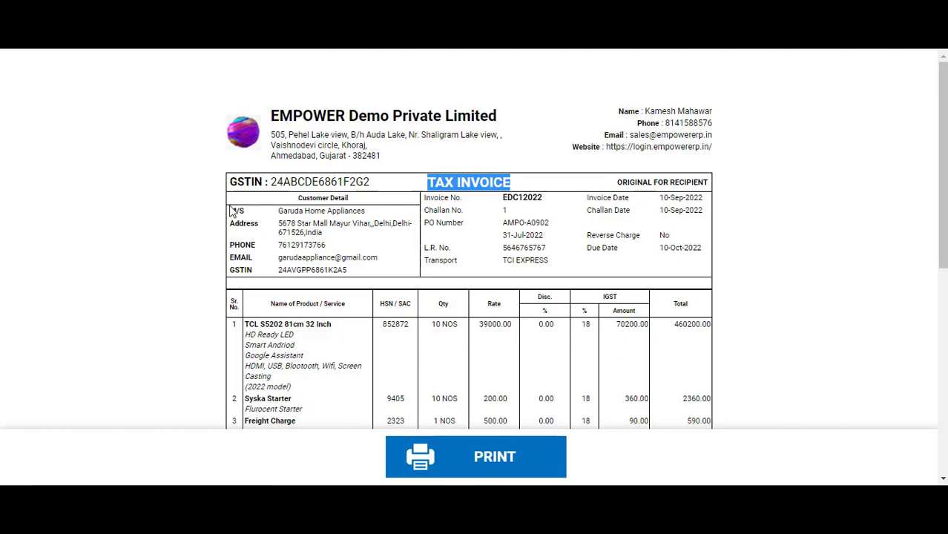
drag(230, 210, 354, 275)
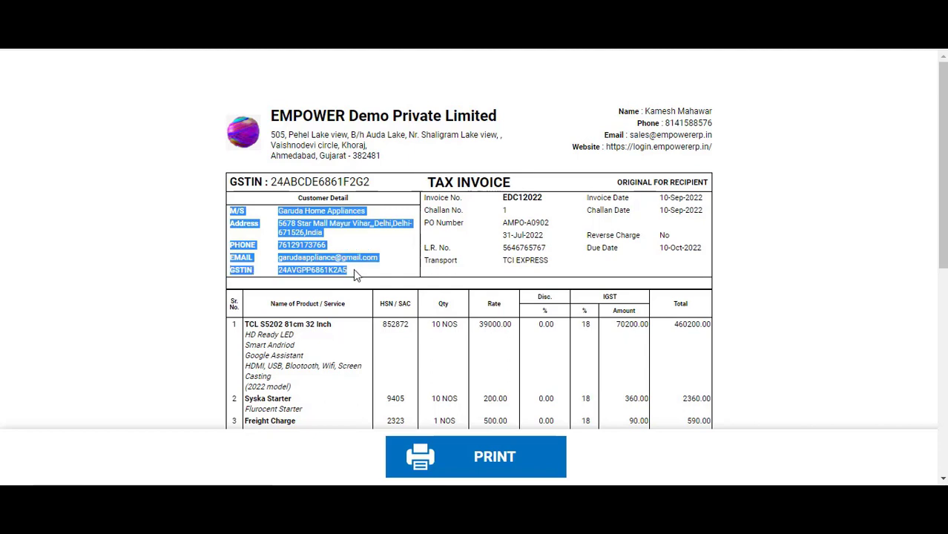
click(354, 271)
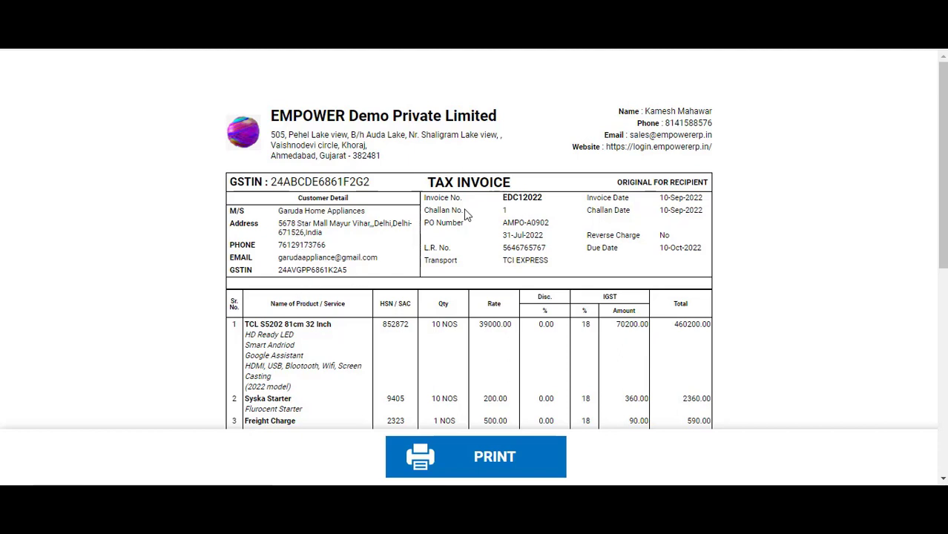
Highlight the invoice number EDC12022 and the invoice date 10-Sep-2022
click(501, 208)
text(1)
drag(512, 198, 507, 198)
drag(525, 197, 522, 198)
shift+click(543, 196)
click(543, 196)
click(659, 197)
drag(687, 201, 703, 199)
Scroll down the invoice, highlighting the number and date details and the terms and totals text
scroll(769, 216, down, 1)
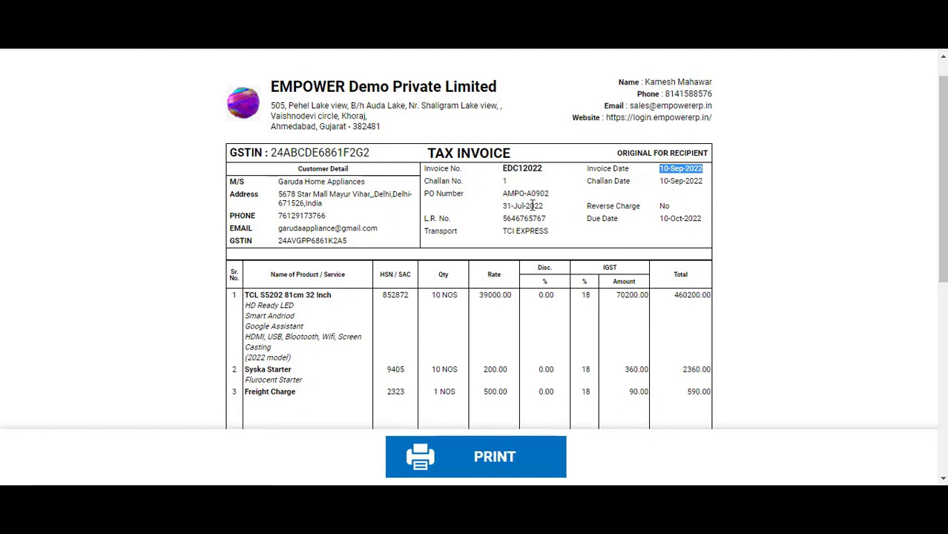
scroll(653, 212, down, 1)
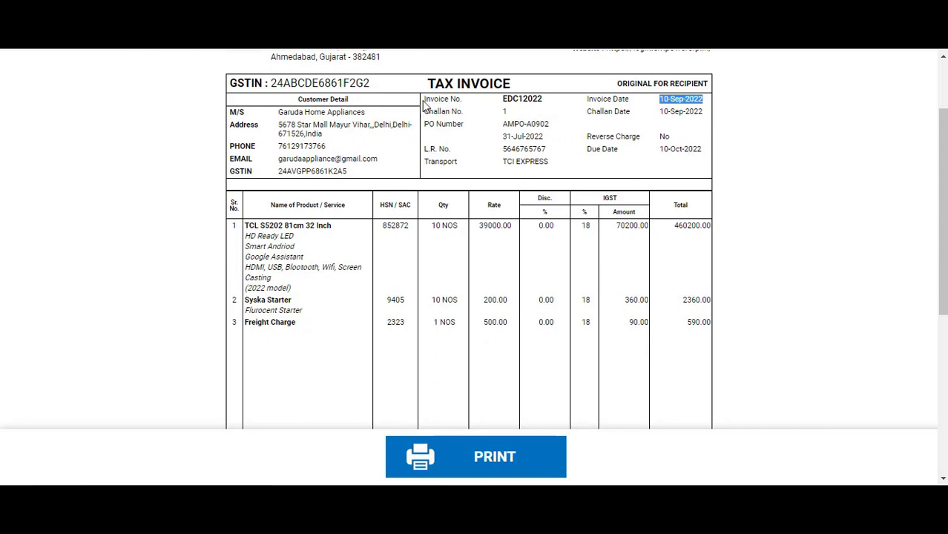
drag(424, 100, 553, 173)
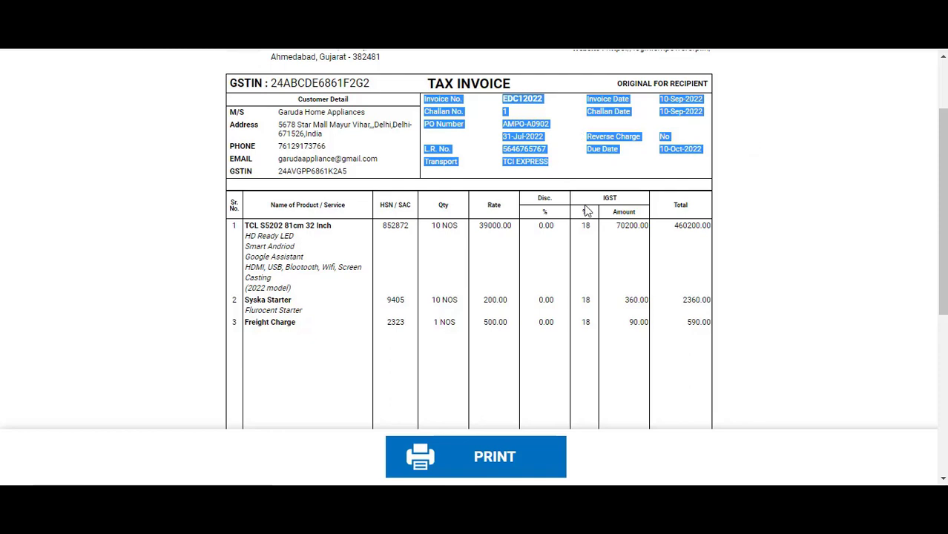
scroll(359, 231, down, 1)
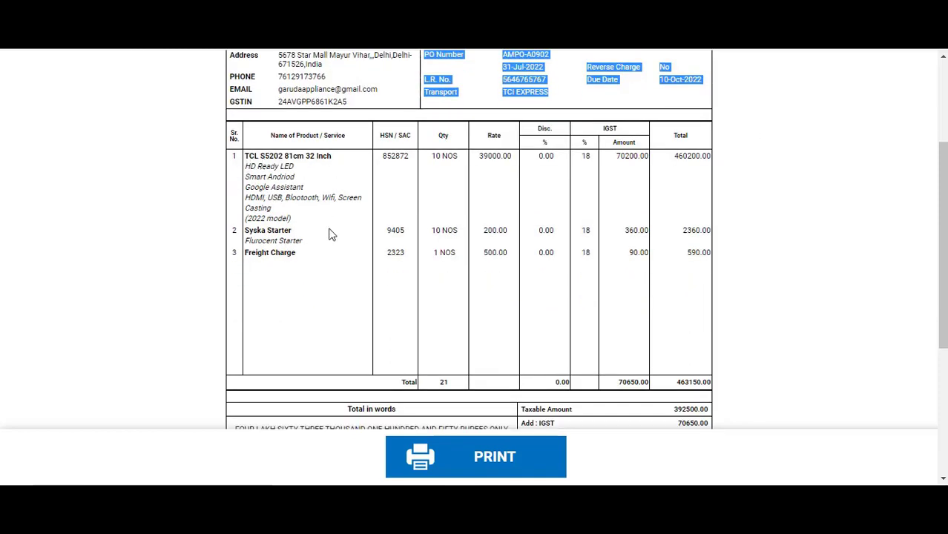
drag(940, 175, 481, 300)
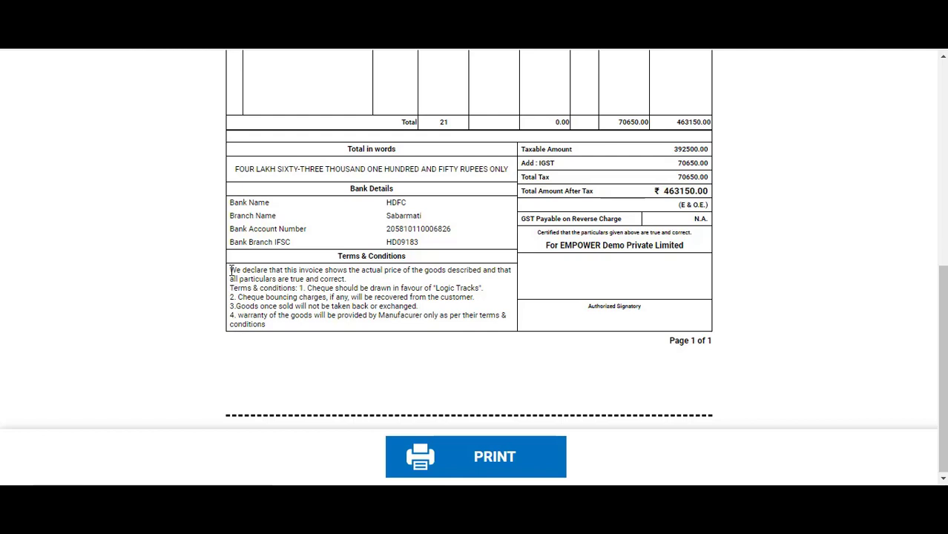
drag(232, 287, 278, 334)
click(348, 314)
Highlight the total amount in words, then print the tax invoice and view the destination options
scroll(583, 278, up, 5)
scroll(583, 279, down, 5)
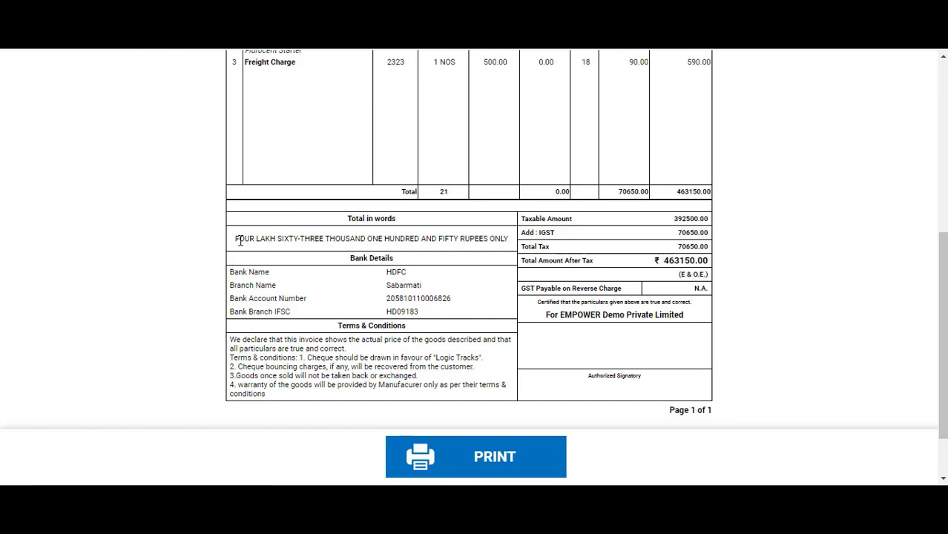
drag(236, 239, 512, 242)
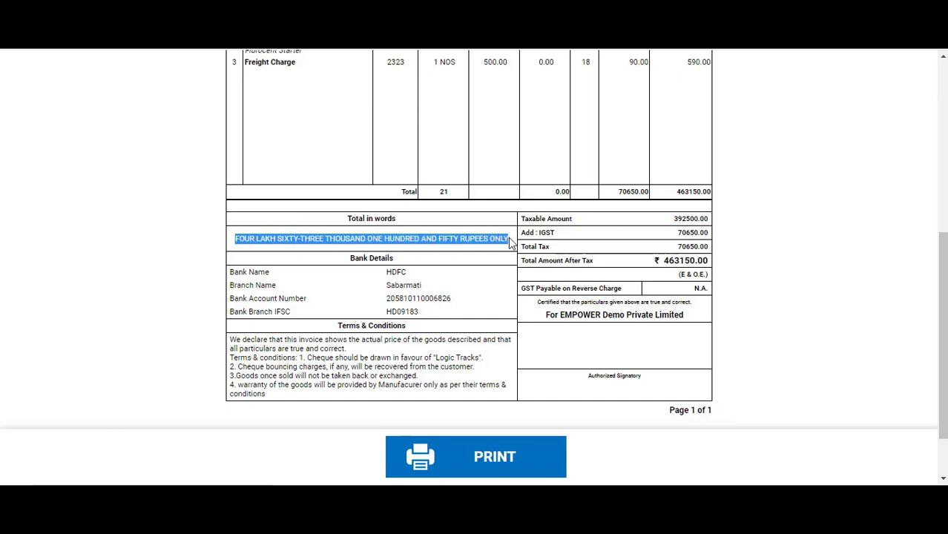
scroll(662, 264, down, 1)
scroll(596, 327, up, 3)
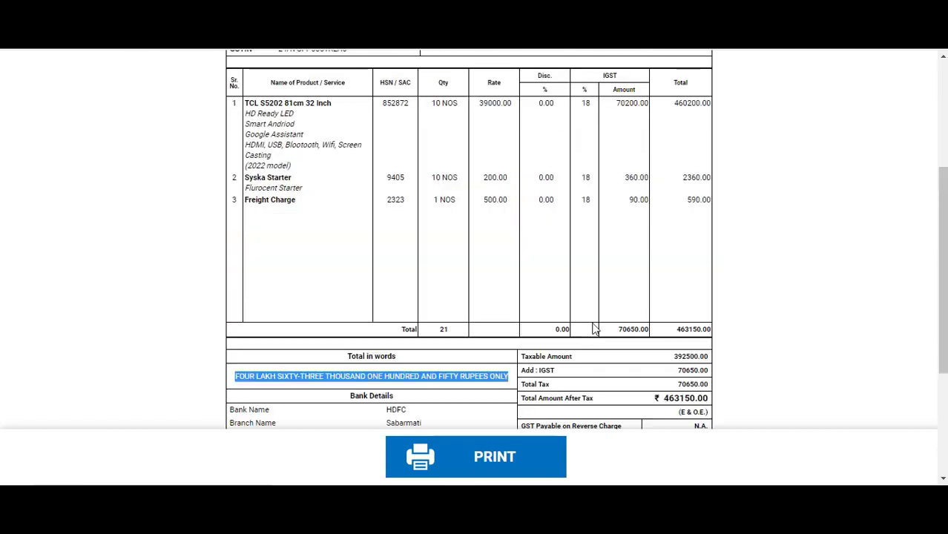
scroll(652, 360, down, 2)
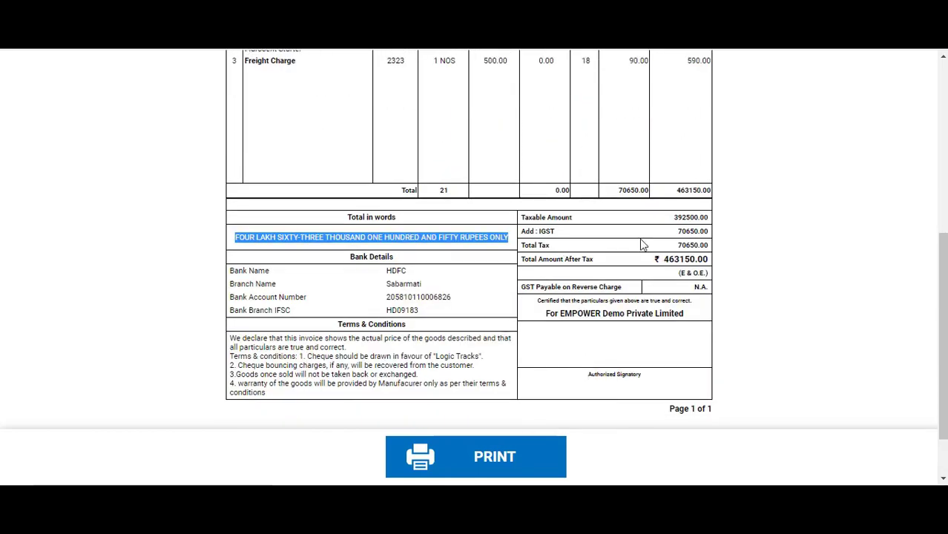
scroll(537, 259, up, 5)
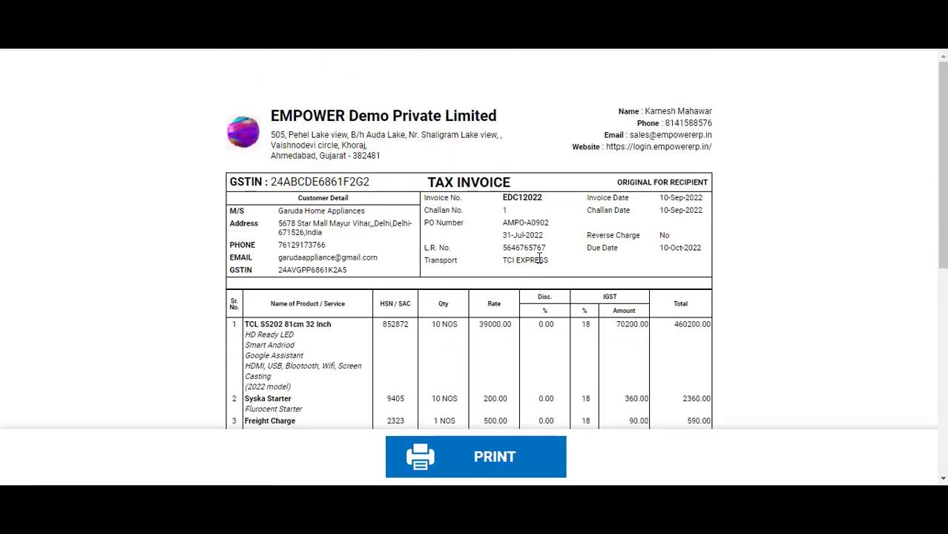
click(512, 460)
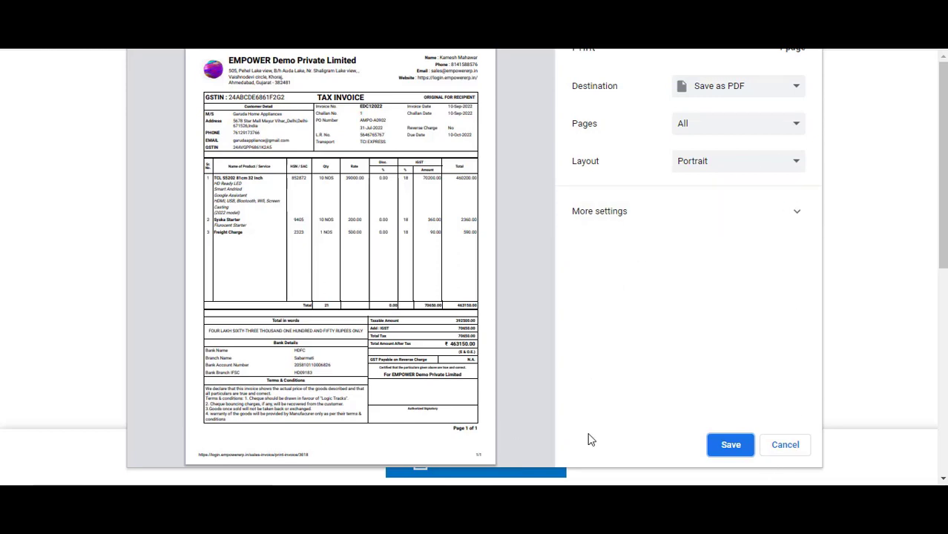
click(746, 93)
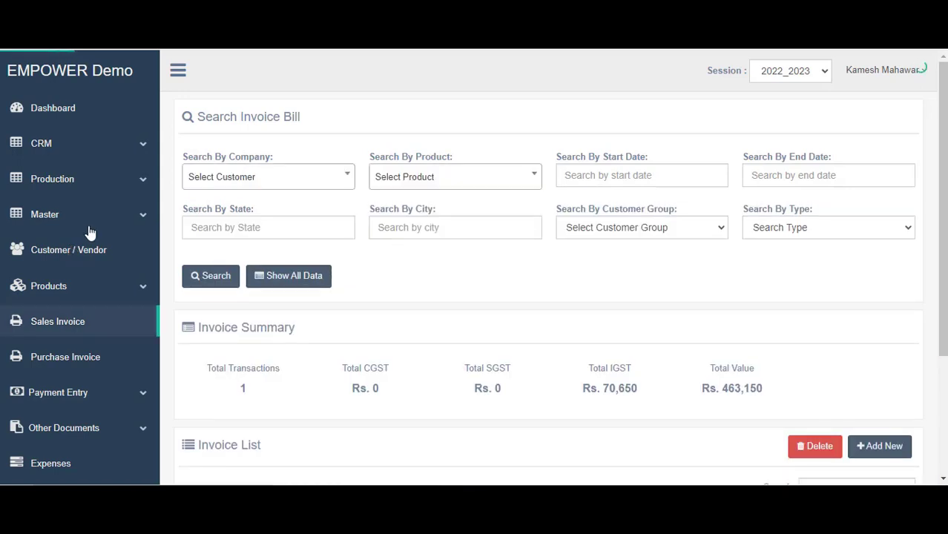
scroll(402, 245, down, 3)
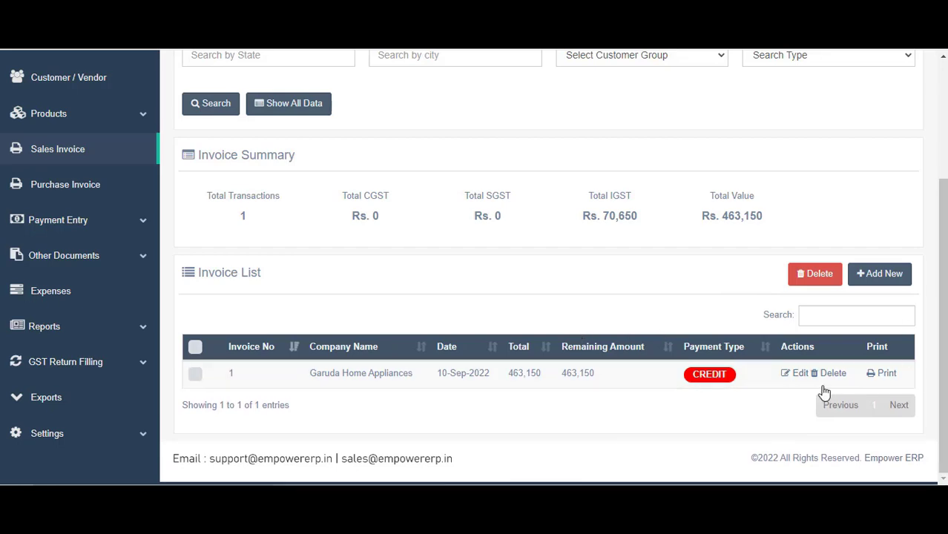
mouse_move(943, 341)
mouse_down()
mouse_move(943, 231)
mouse_move(942, 342)
mouse_up()
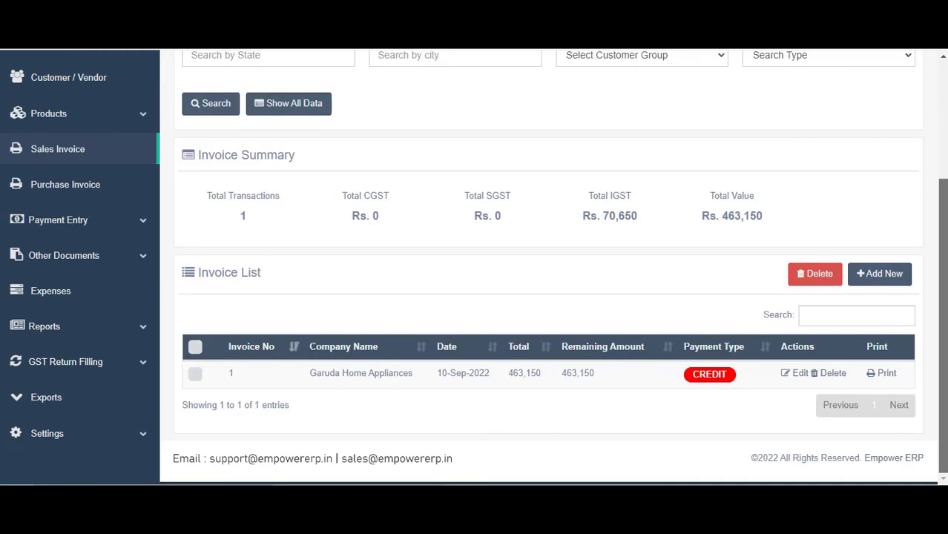
click(877, 374)
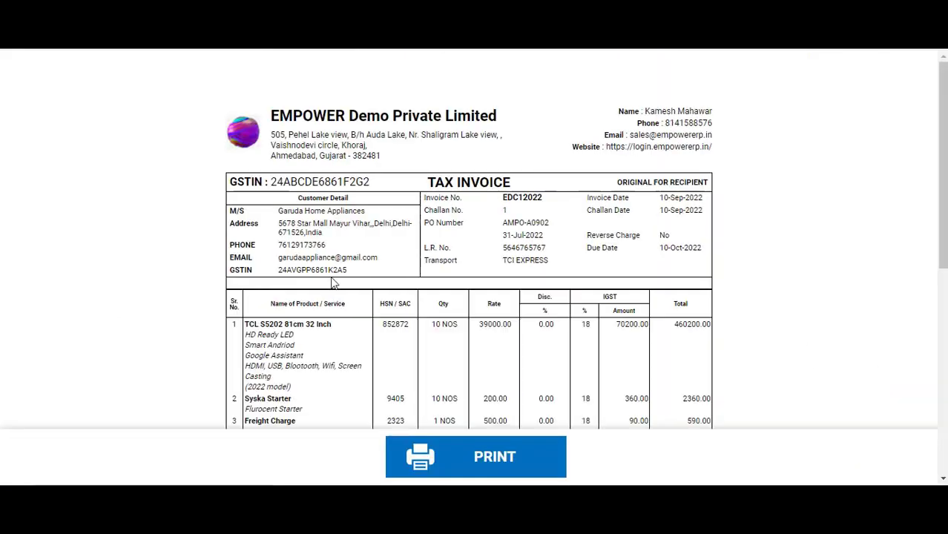
scroll(371, 315, down, 2)
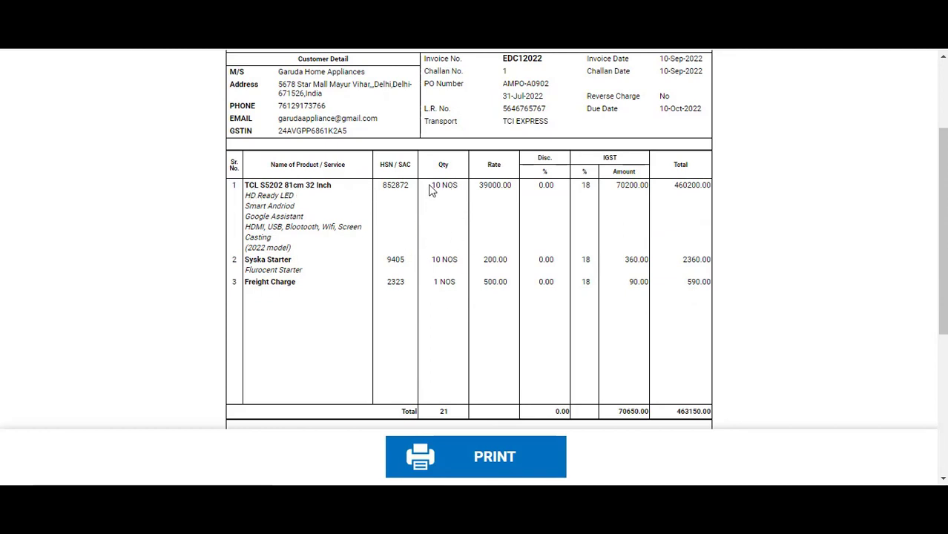
drag(430, 185, 459, 193)
drag(431, 259, 452, 260)
click(458, 260)
key(ctrl+w)
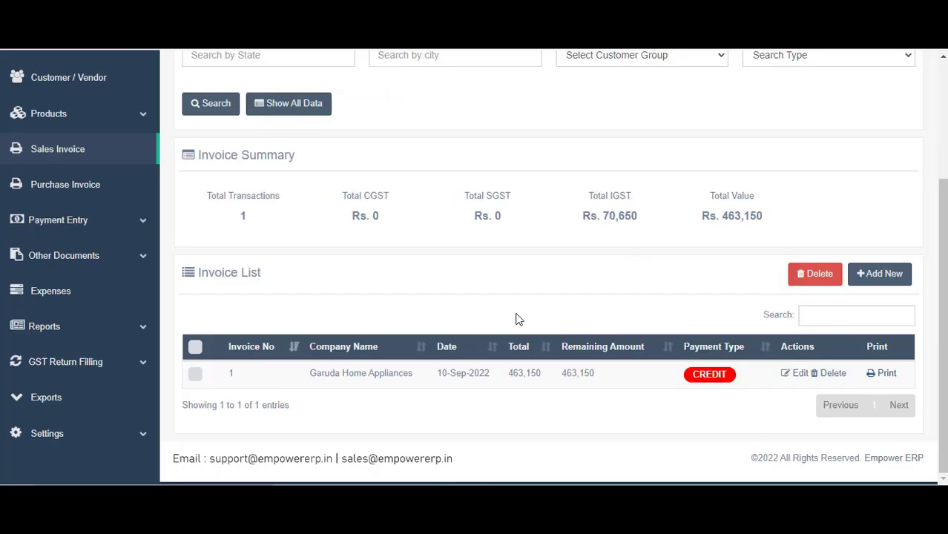
scroll(518, 319, up, 3)
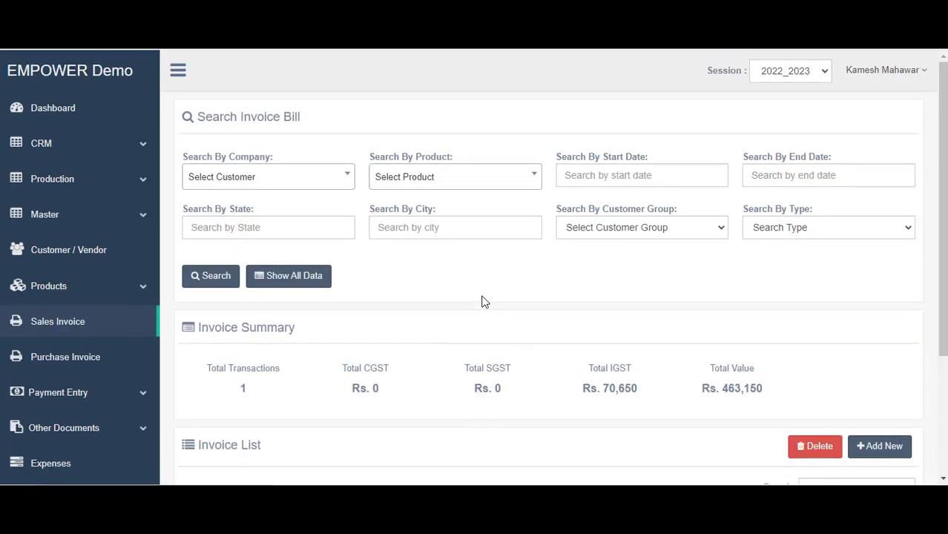
Go to Purchase Invoice and use Add New under the Invoice List for a blank form
click(65, 356)
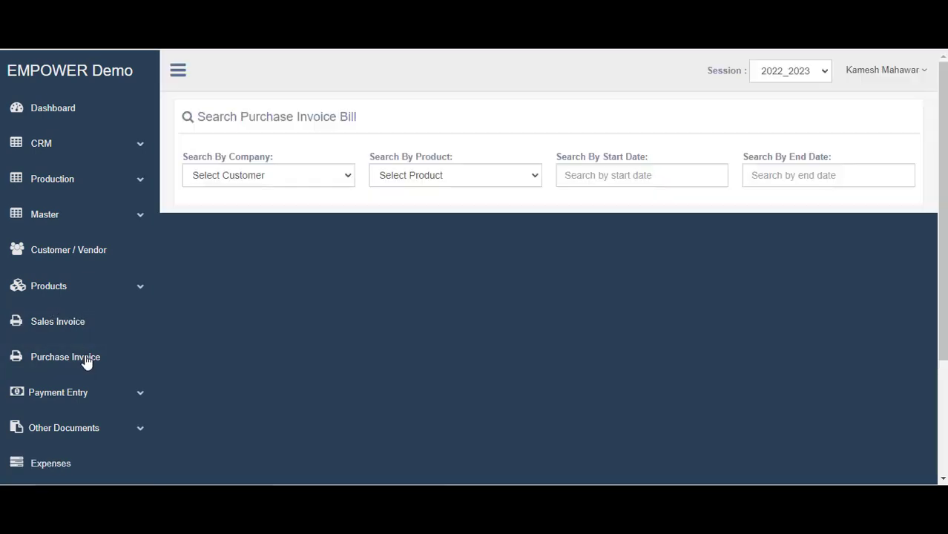
scroll(536, 304, down, 3)
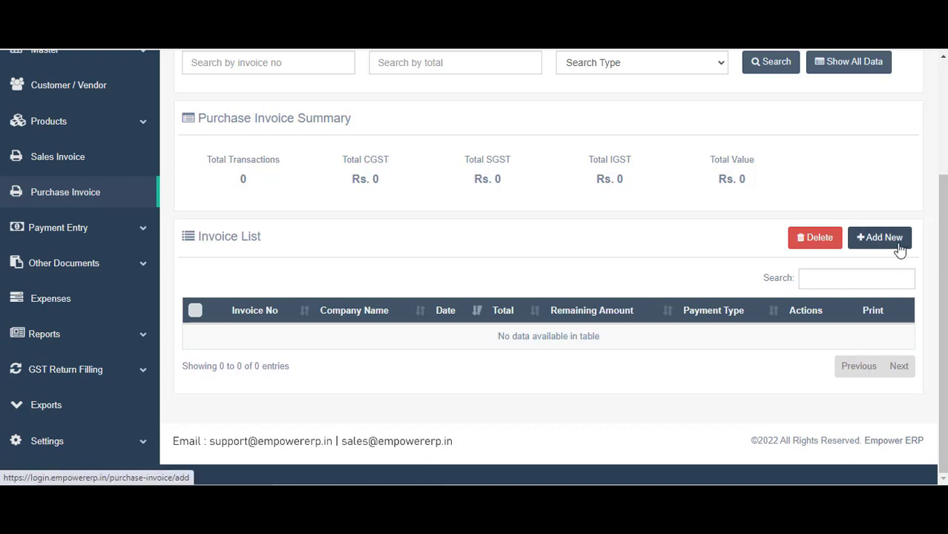
click(899, 250)
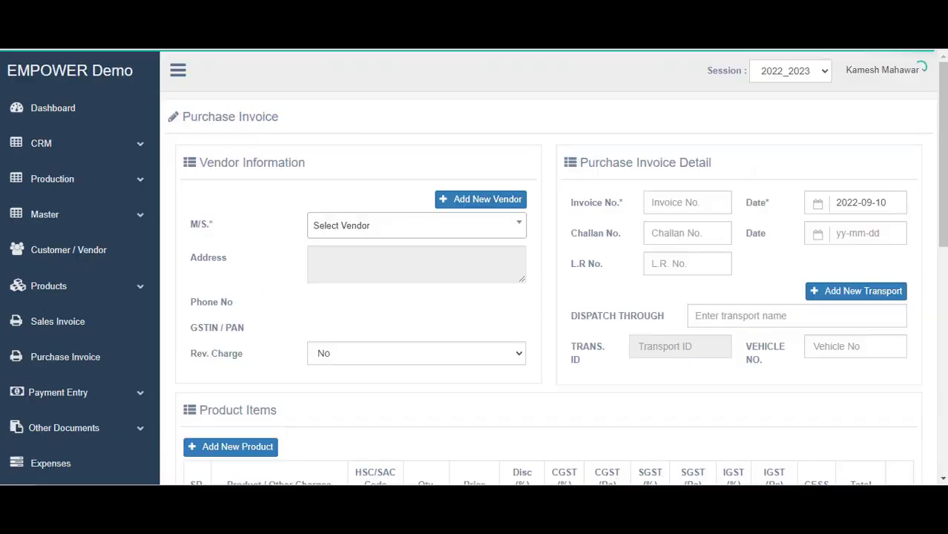
scroll(919, 182, down, 5)
scroll(918, 183, up, 5)
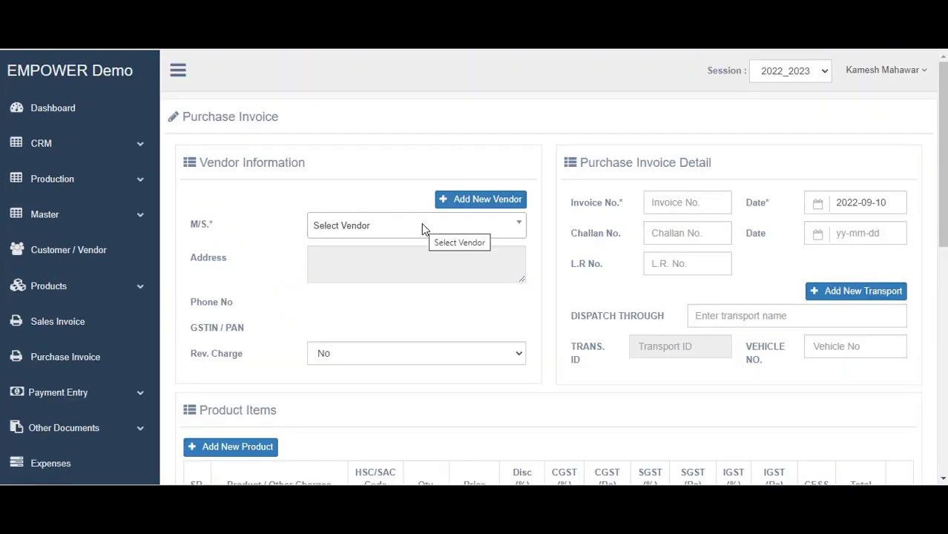
Choose Gopal Electronics as the vendor
click(369, 231)
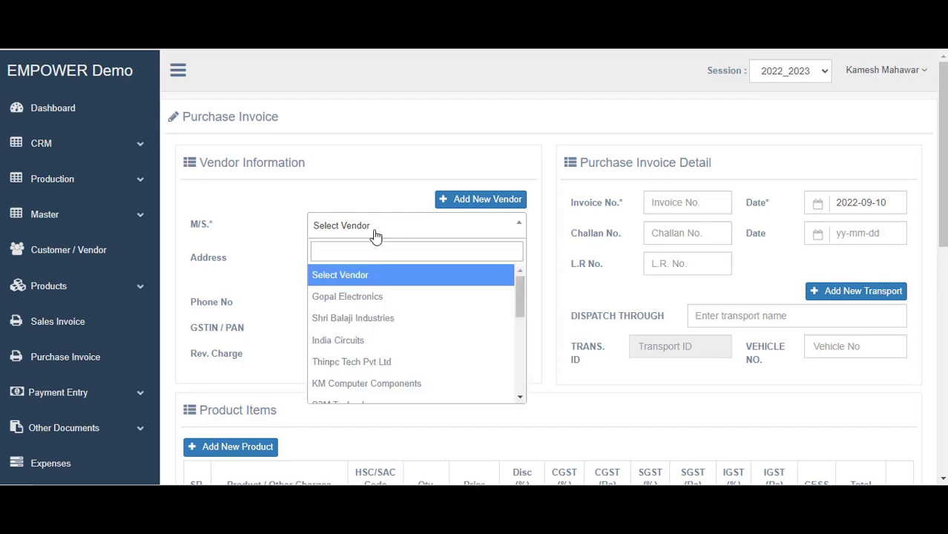
scroll(368, 362, down, 3)
scroll(367, 362, up, 3)
click(364, 303)
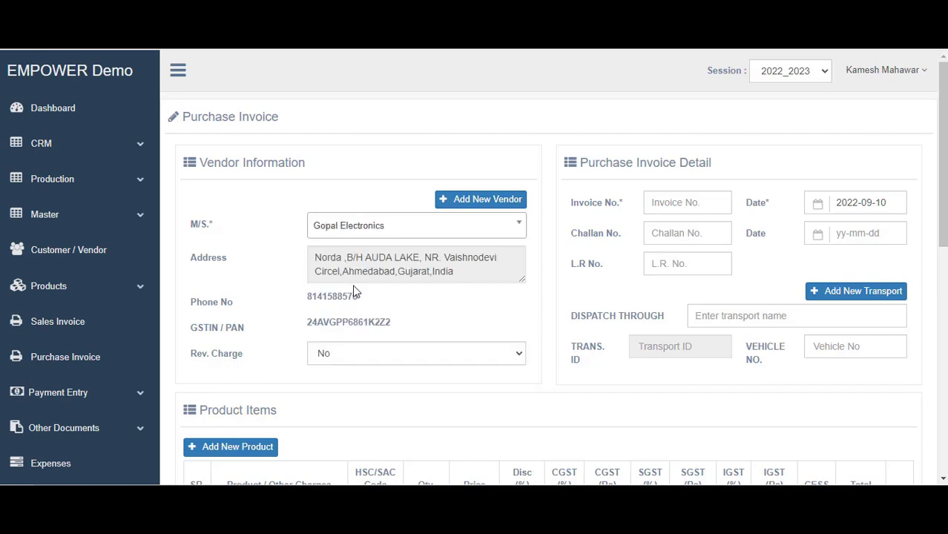
scroll(601, 289, down, 1)
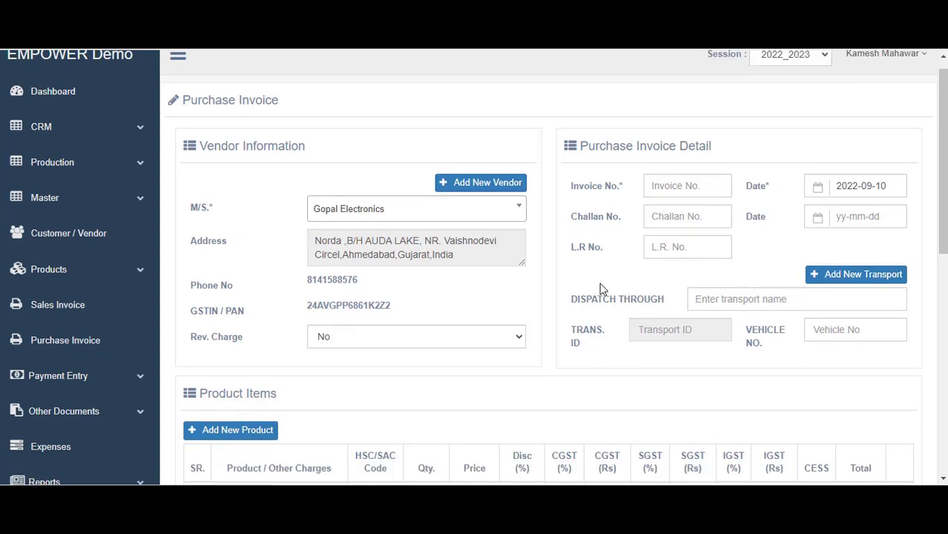
scroll(600, 289, down, 3)
scroll(601, 289, up, 4)
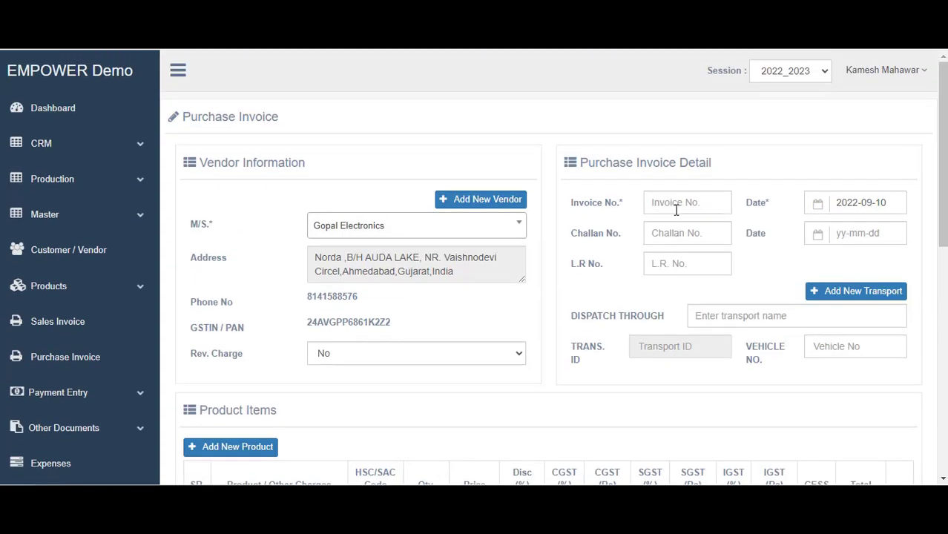
Enter invoice GPL/012/2022, challan 12 dated 2022-09-10, and invoice date 2022-09-09
click(675, 210)
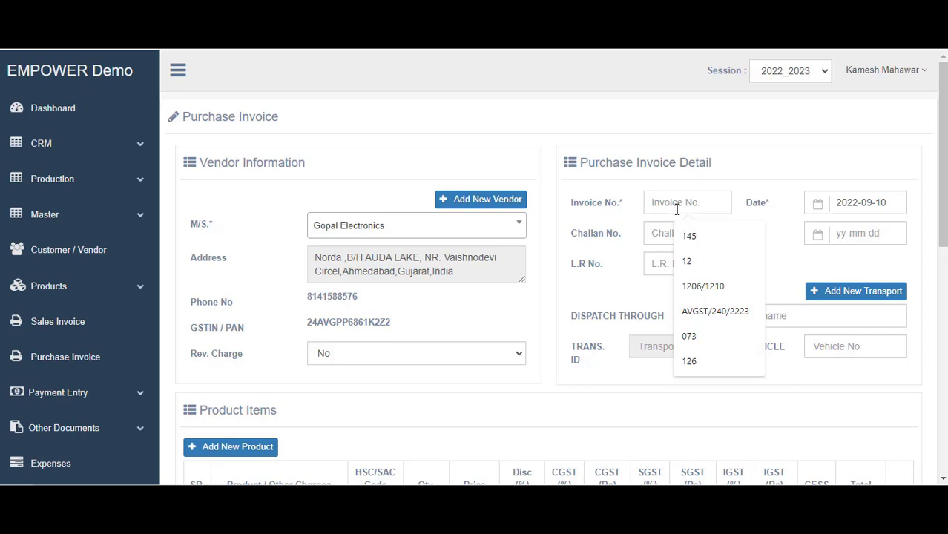
text(G)
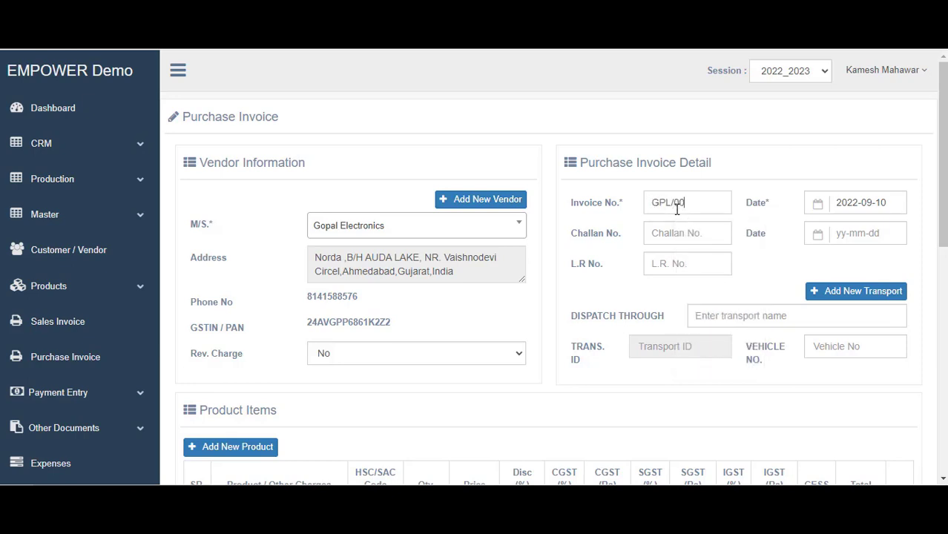
text(PL/012/2022)
click(711, 236)
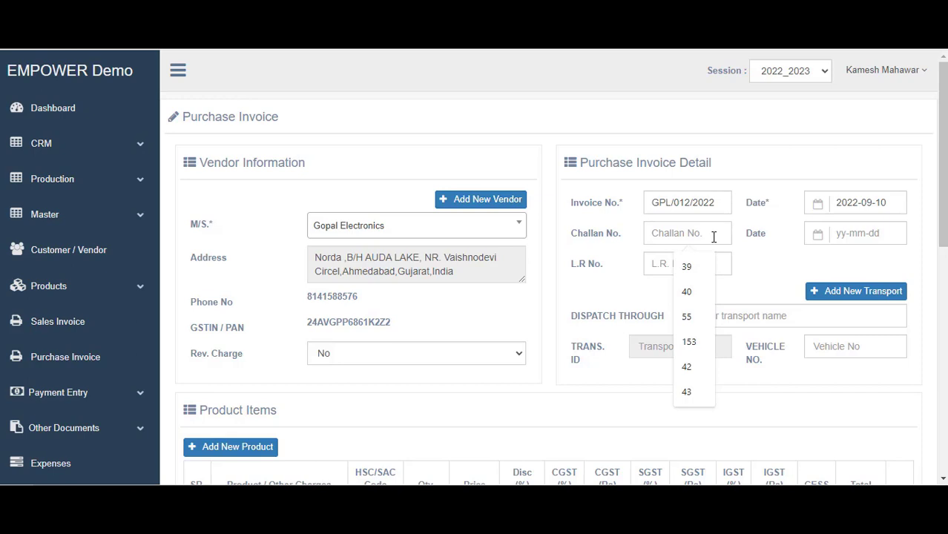
text(12)
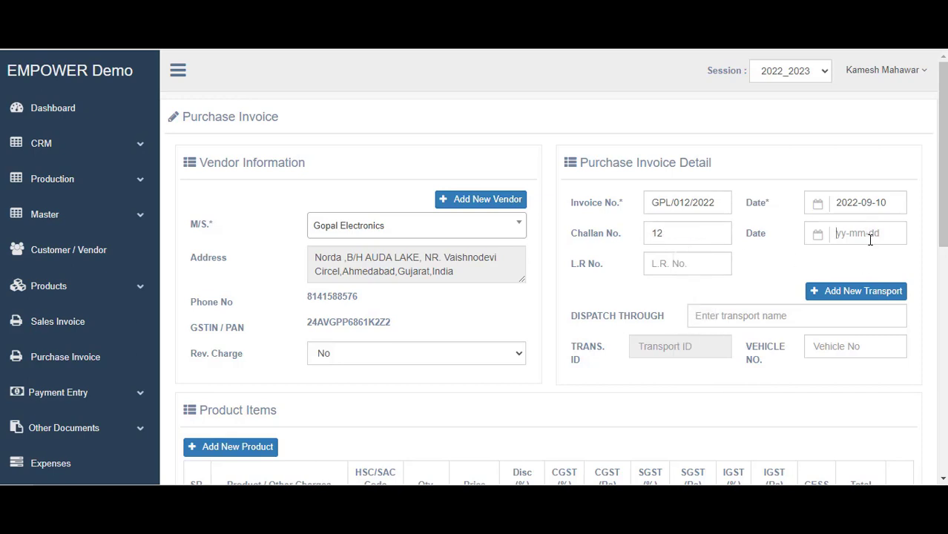
click(868, 234)
click(927, 326)
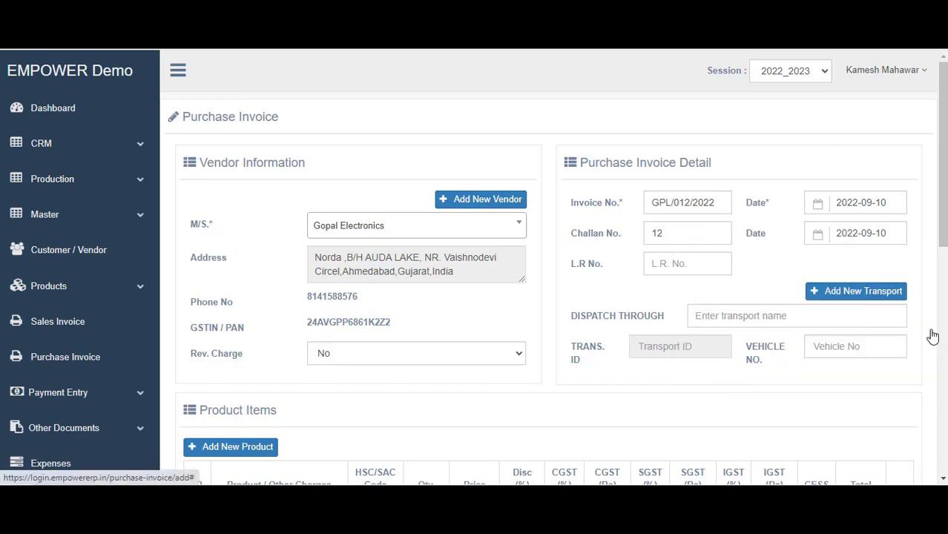
click(889, 203)
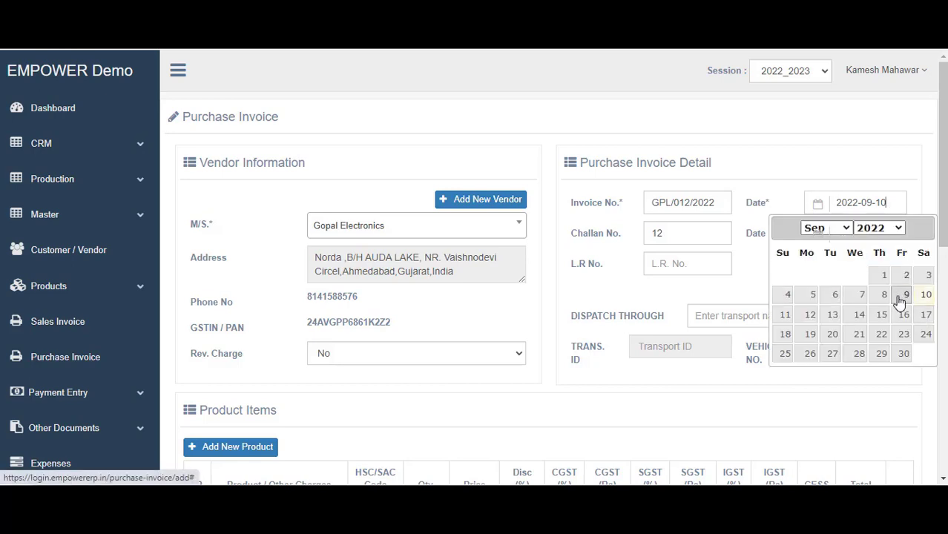
click(900, 301)
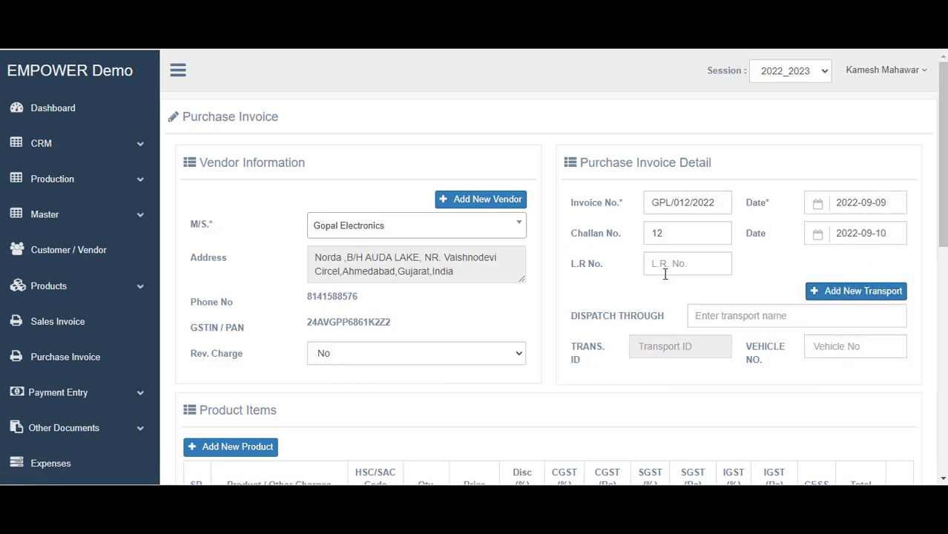
Add Phillips LED Tube Light as the first line with quantity 10 at price 2500
scroll(666, 269, down, 2)
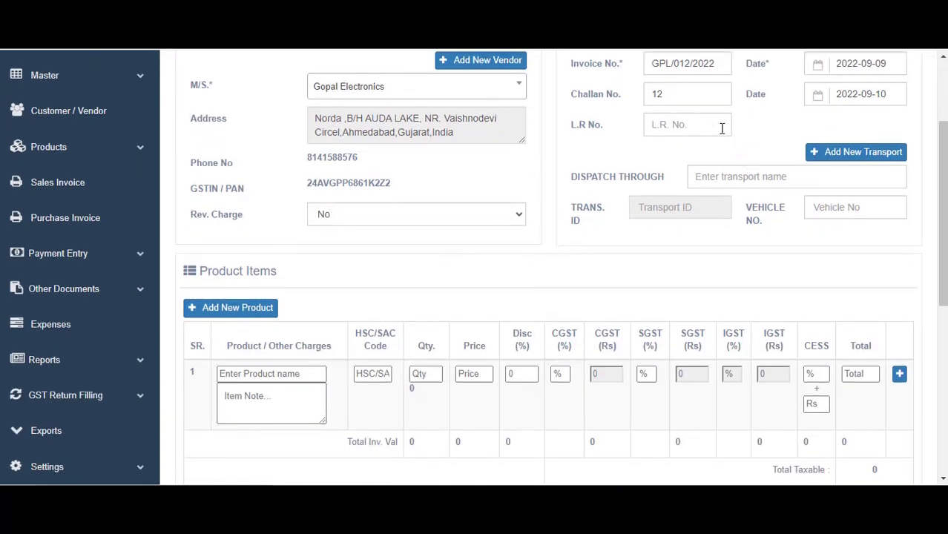
scroll(402, 250, down, 1)
click(261, 309)
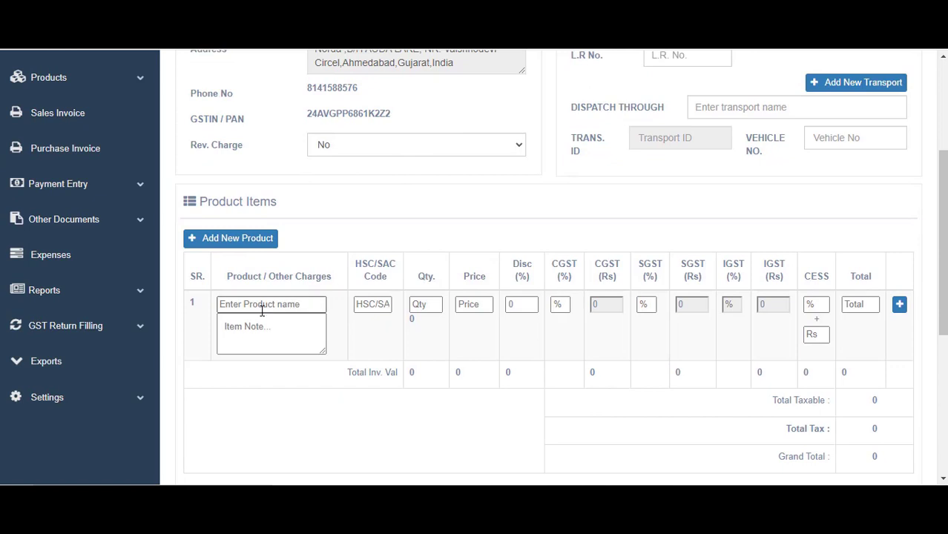
scroll(440, 368, down, 2)
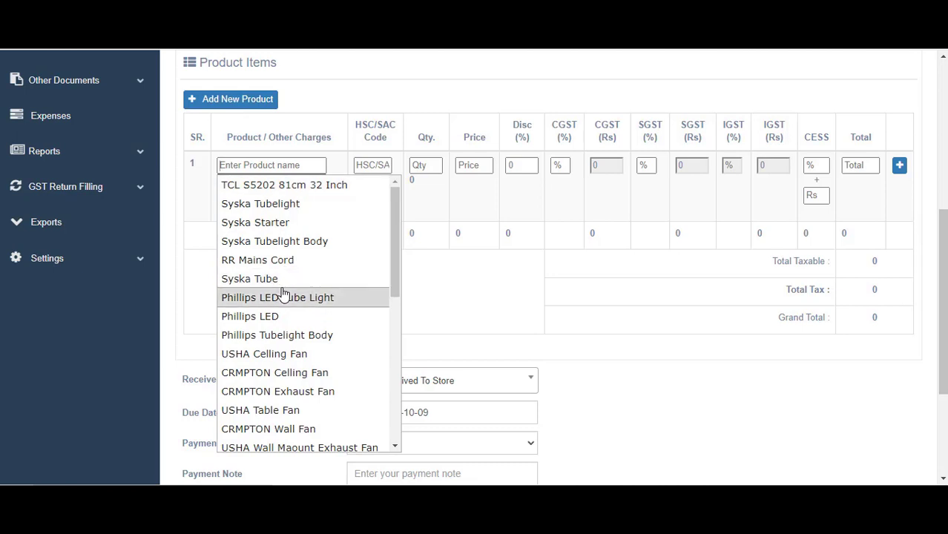
click(282, 297)
click(420, 166)
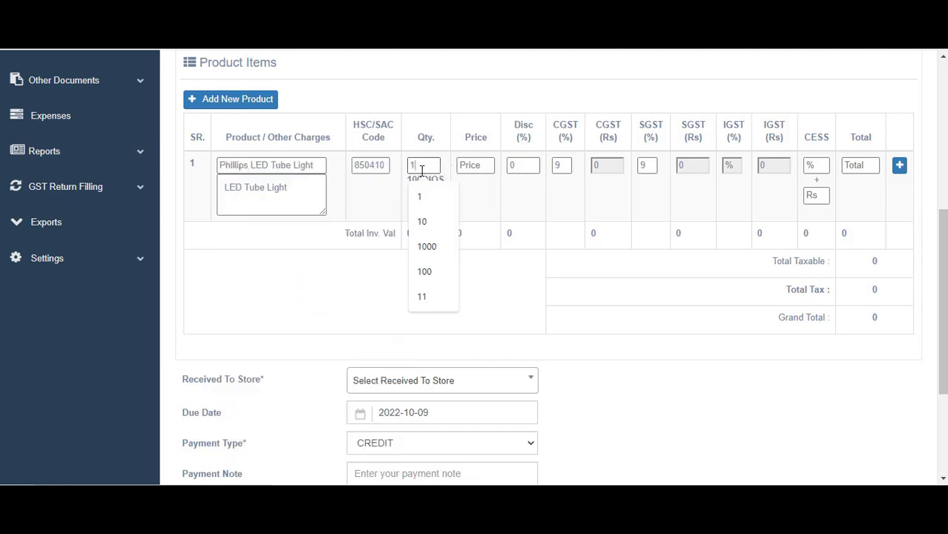
text(10)
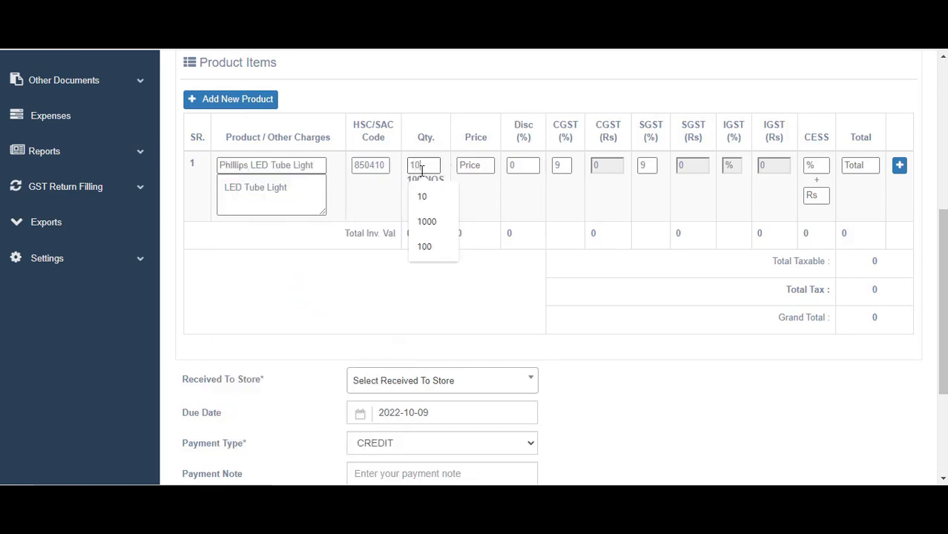
click(467, 167)
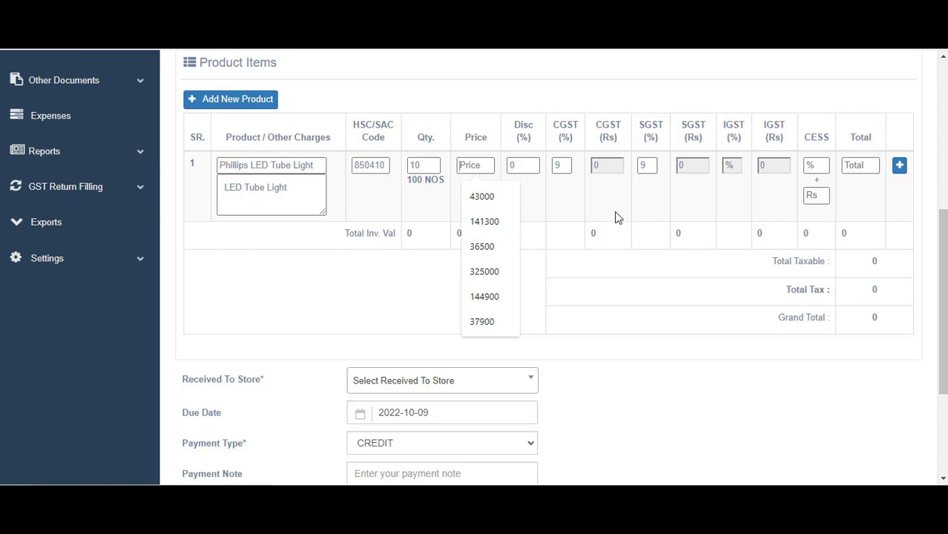
text(35)
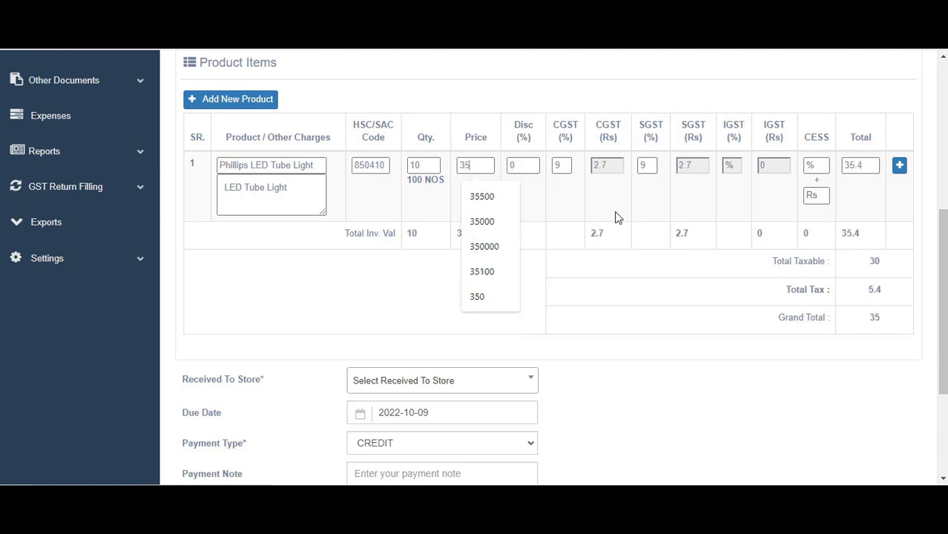
text(00)
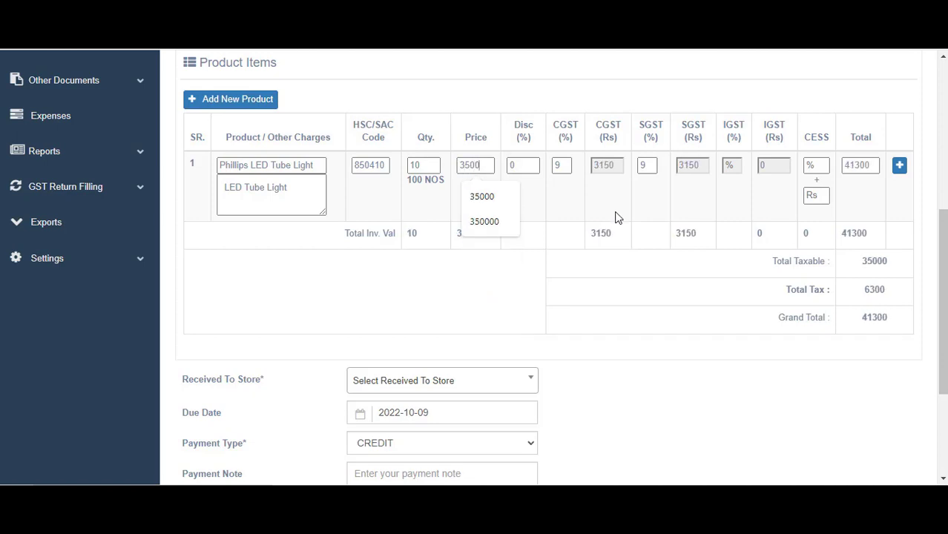
key(BackSpace)
key(BackSpace)
key(BackSpace)
key(BackSpace)
text(2500)
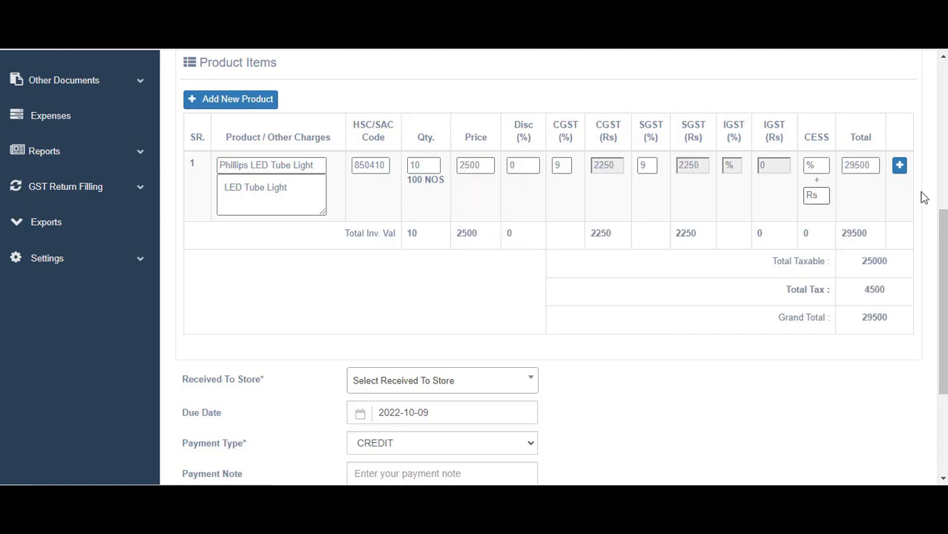
Add a second line for Freight Charge priced at 300
click(899, 166)
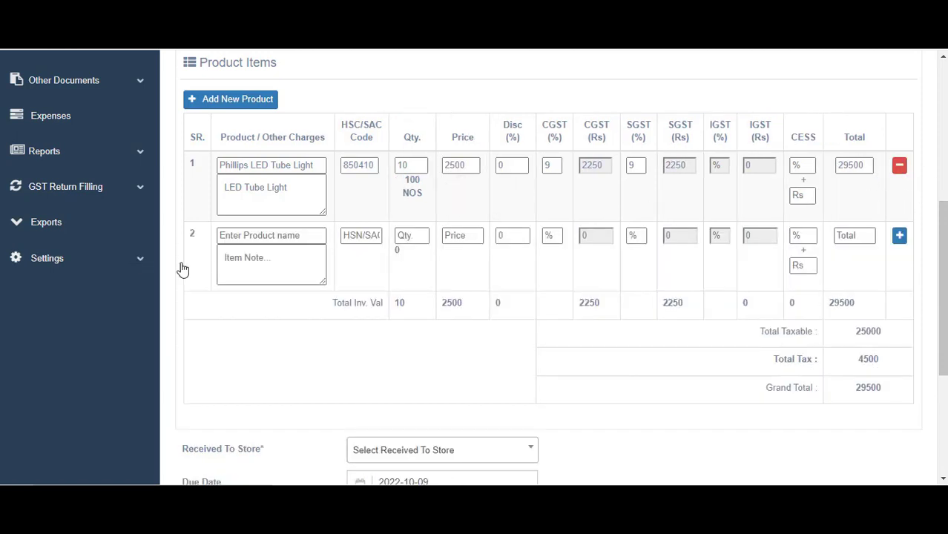
click(238, 235)
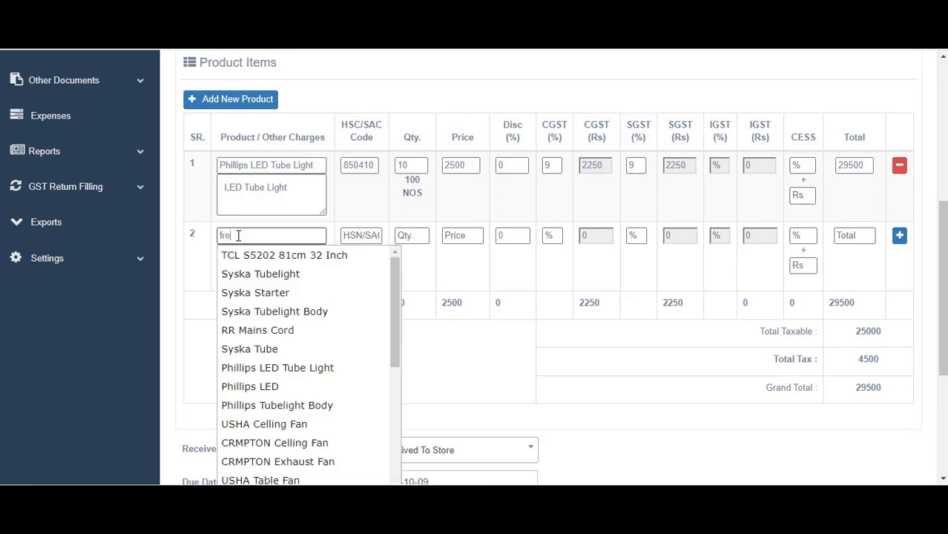
text(fre)
click(254, 255)
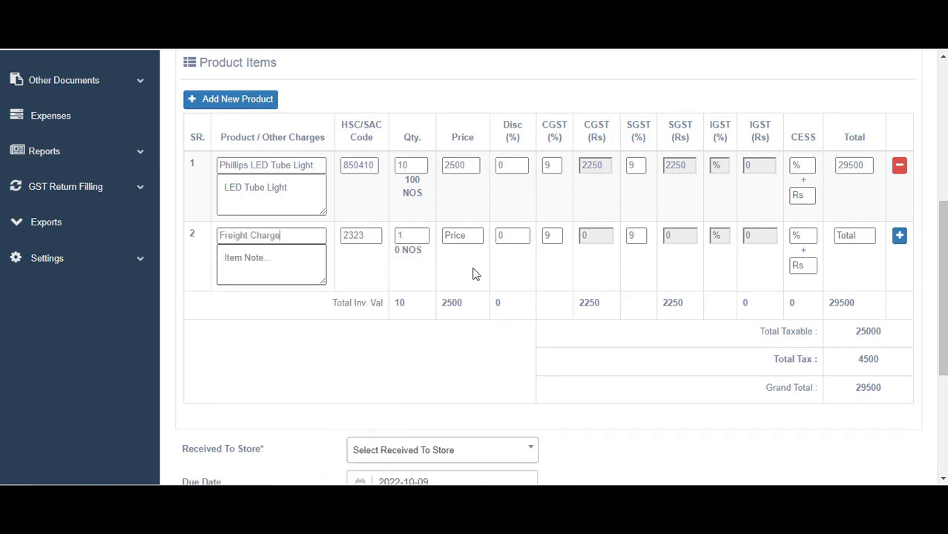
click(452, 235)
text(300)
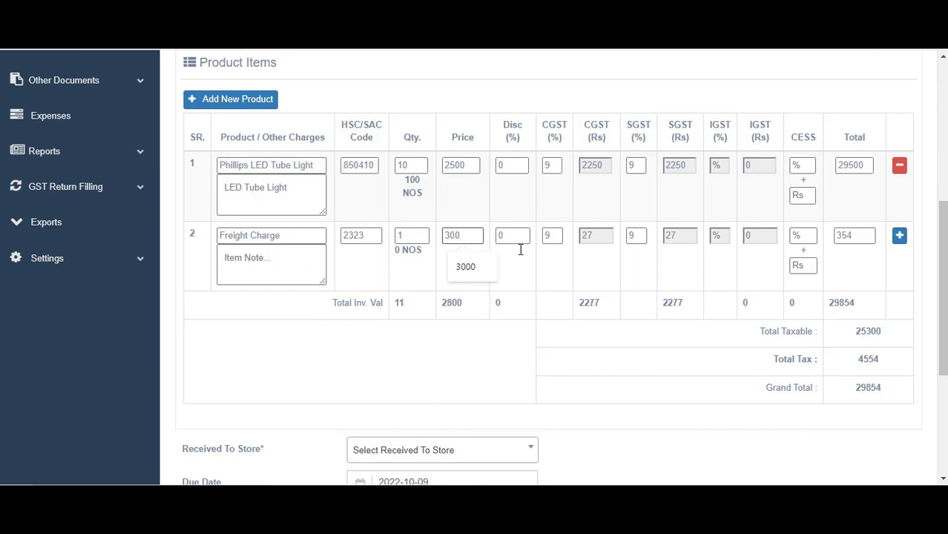
scroll(520, 250, down, 5)
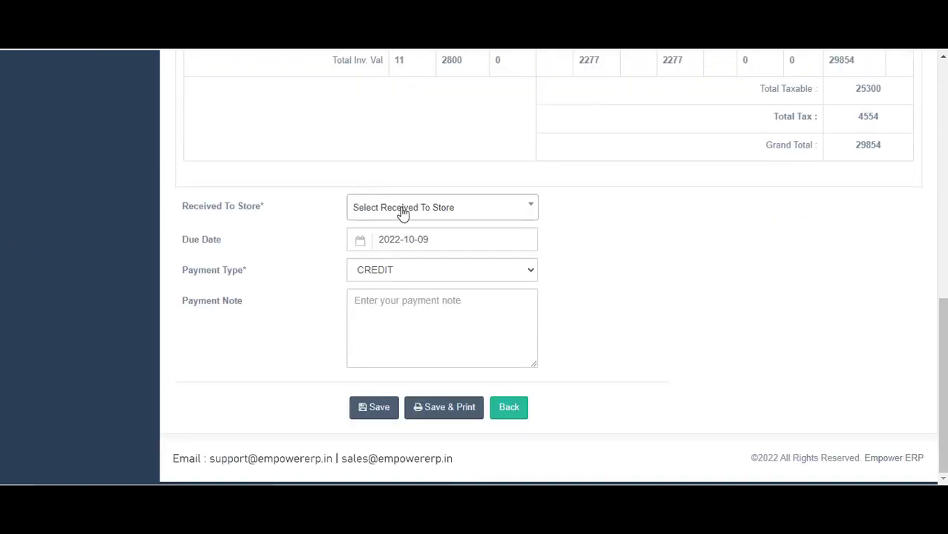
Set the receiving store to Ahmedabad Warehouse and check the product lines' item notes
click(402, 213)
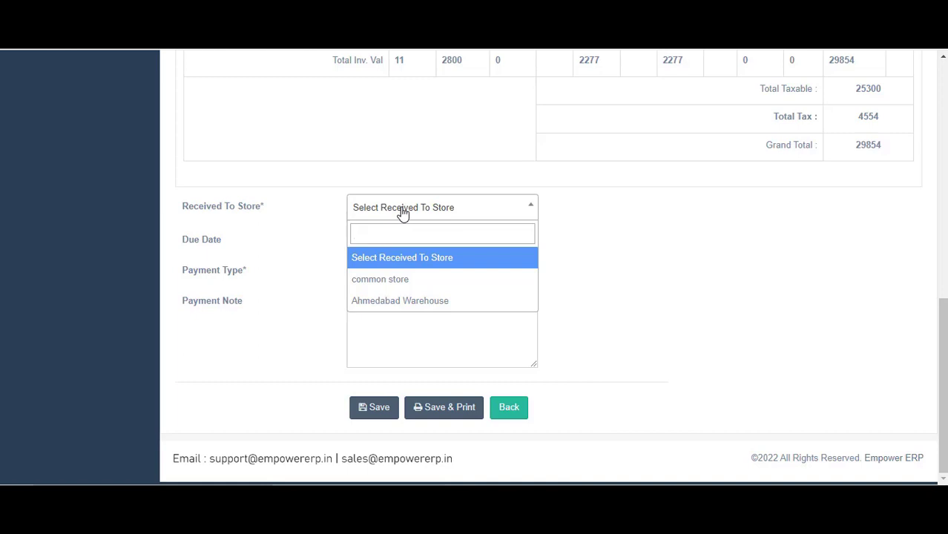
click(392, 304)
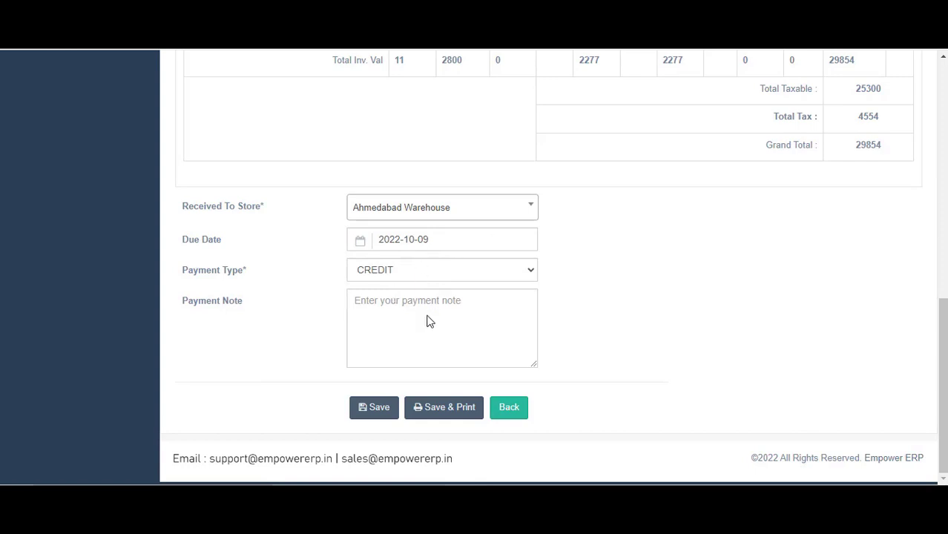
click(395, 320)
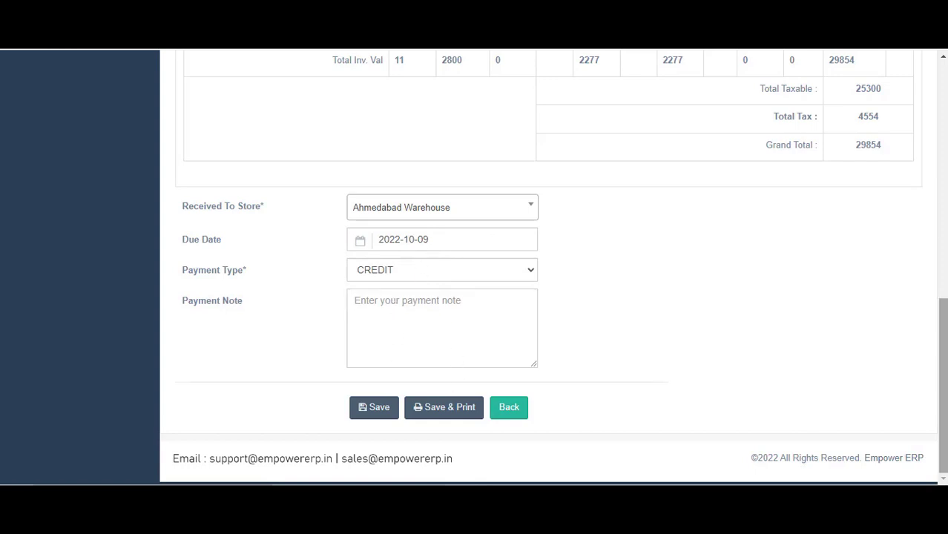
scroll(290, 227, up, 4)
click(290, 227)
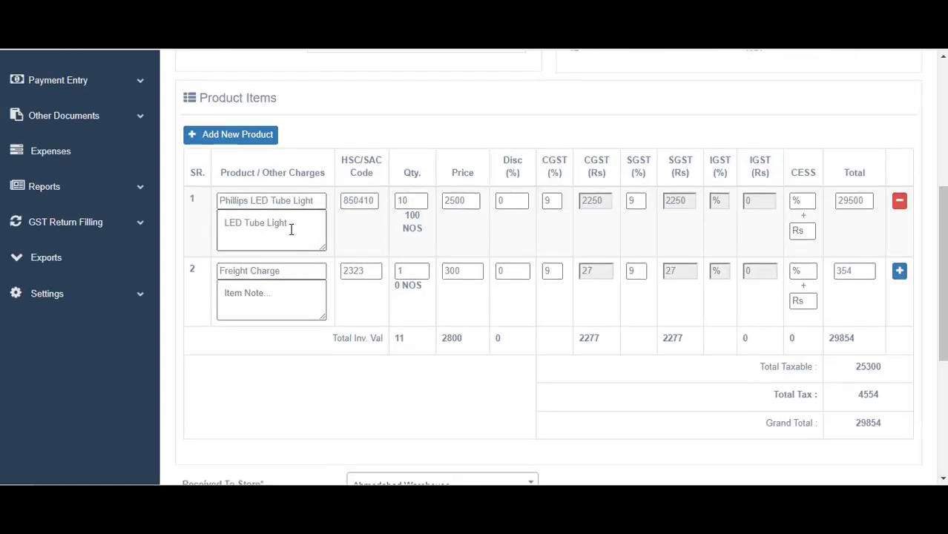
key(ctrl+a)
click(250, 293)
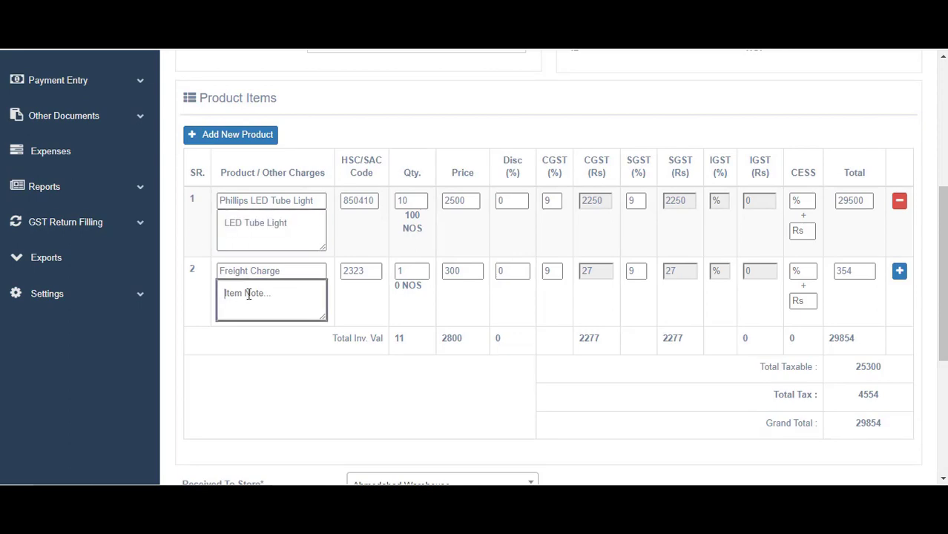
Review the whole form, then Save & Print the purchase invoice
scroll(248, 294, up, 1)
scroll(249, 294, up, 1)
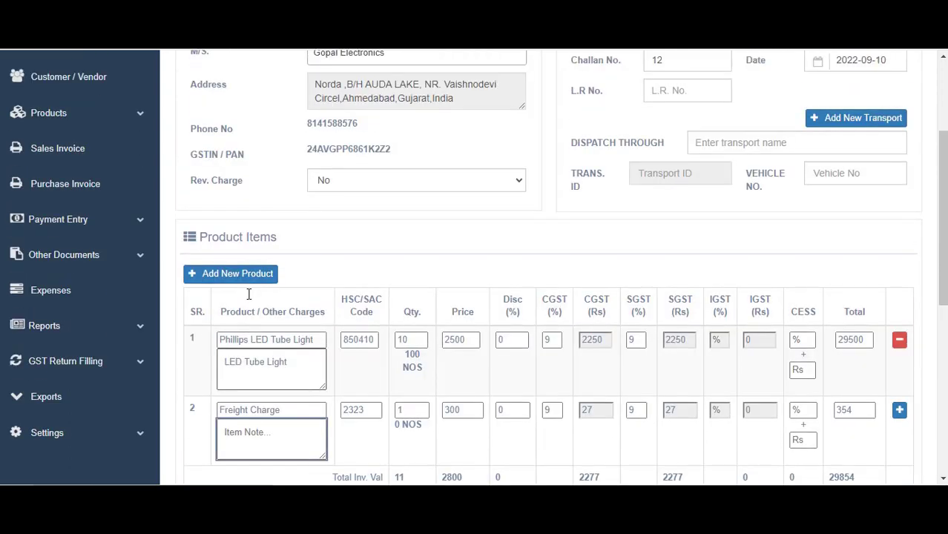
scroll(248, 299, down, 5)
scroll(250, 298, up, 7)
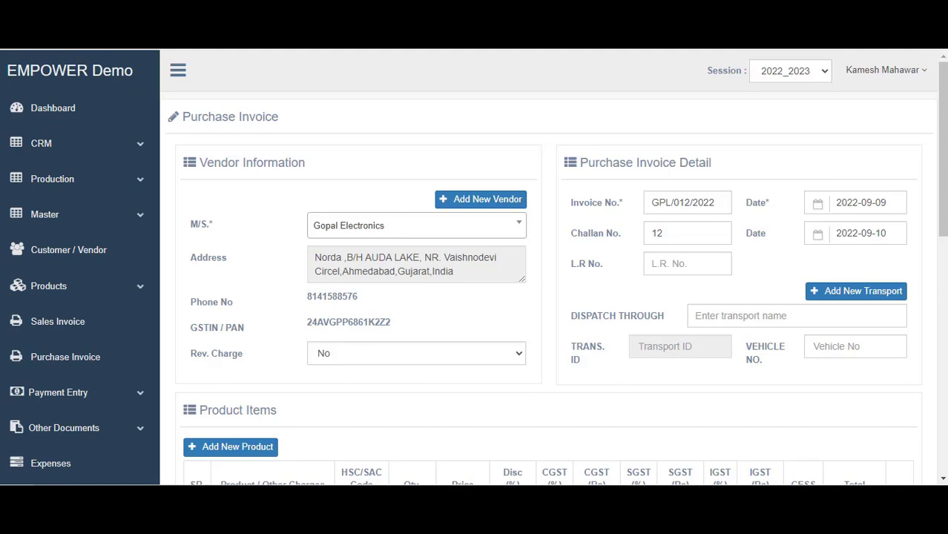
scroll(771, 337, down, 8)
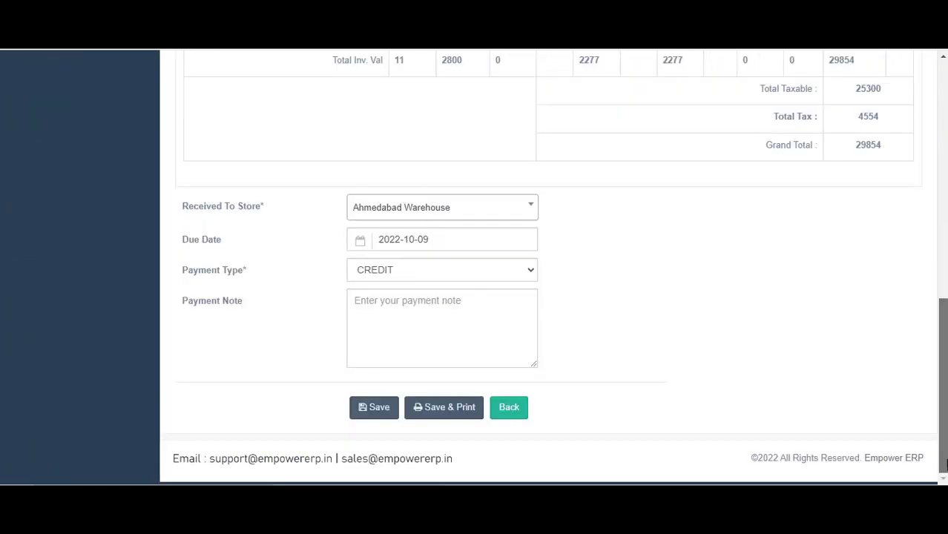
scroll(772, 336, up, 8)
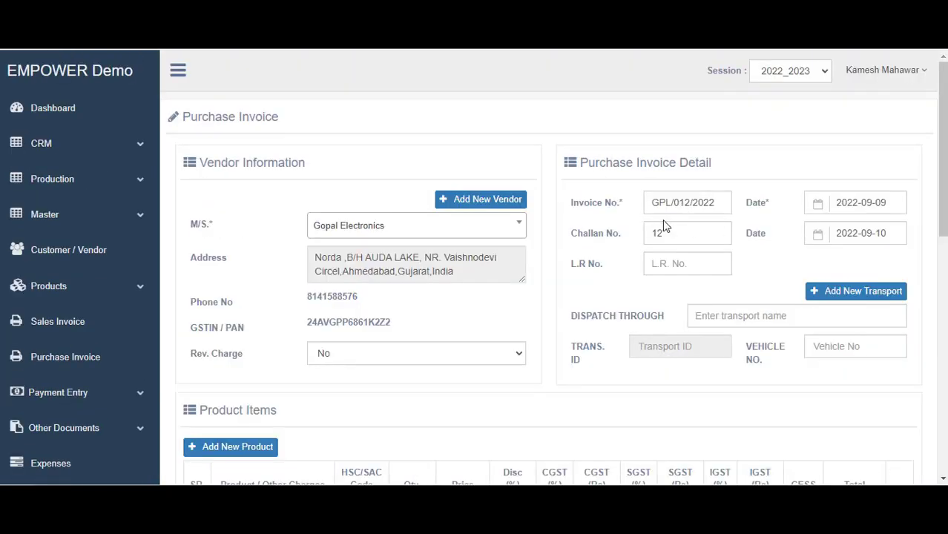
scroll(872, 207, down, 8)
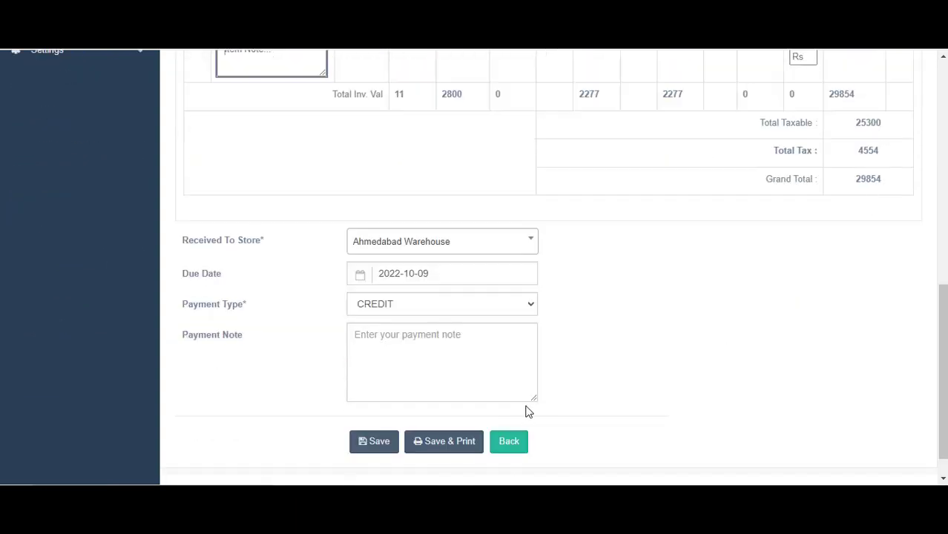
click(463, 448)
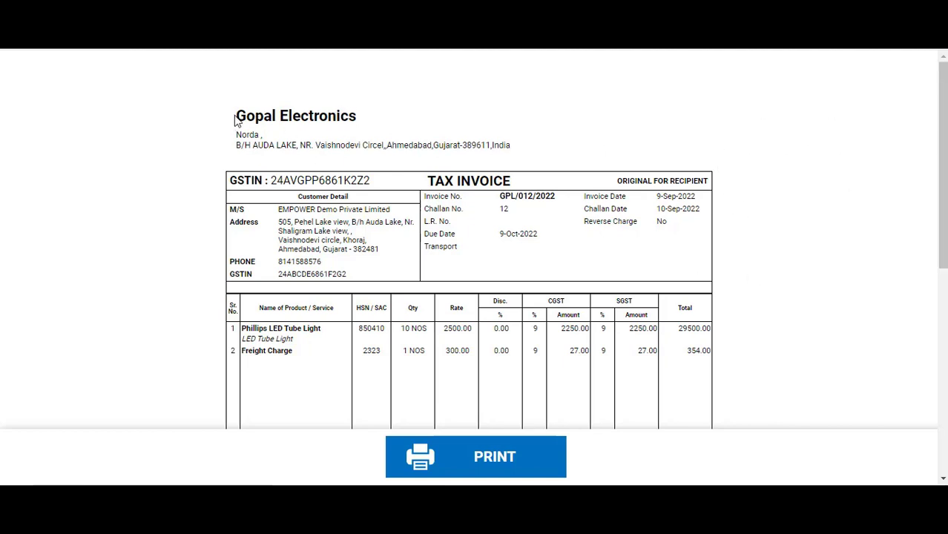
Highlight the supplier's name and address and the customer details on the printed invoice
drag(236, 116, 520, 149)
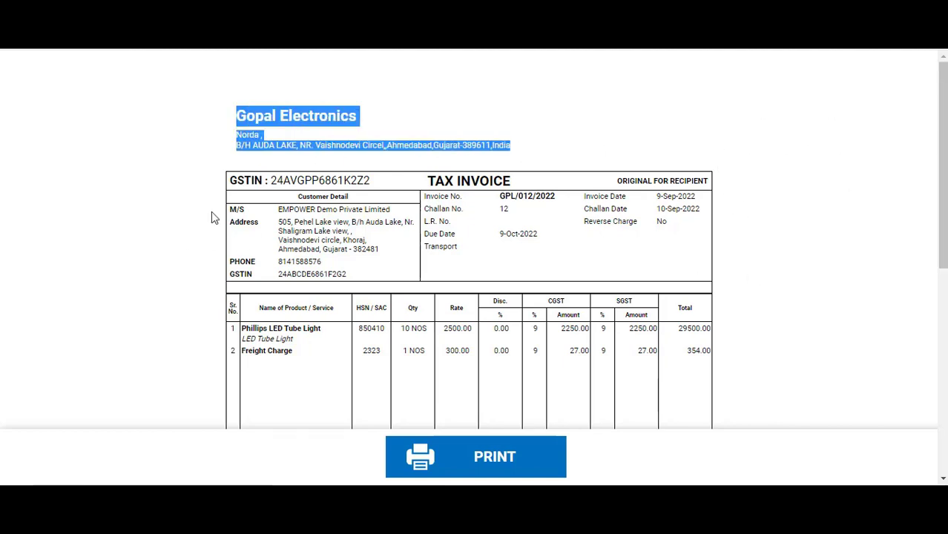
drag(241, 208, 364, 275)
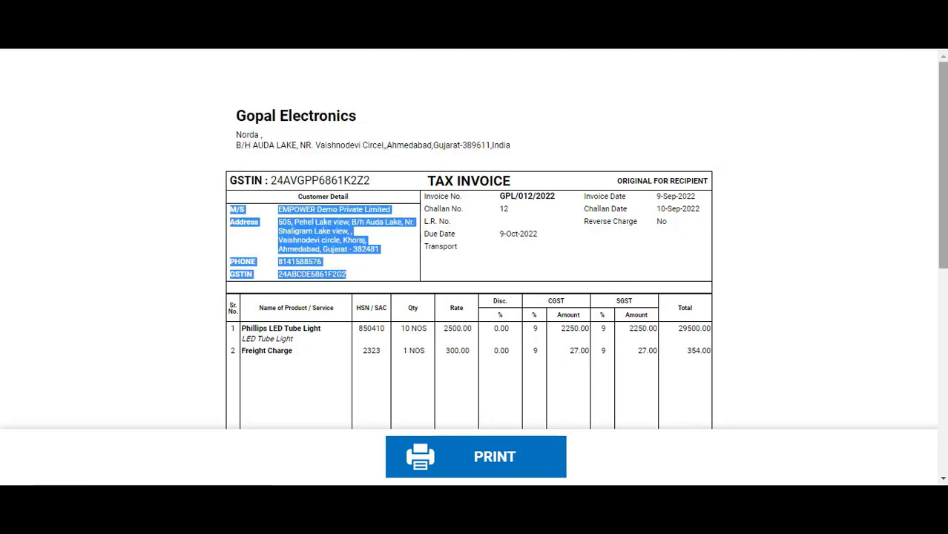
scroll(478, 379, down, 3)
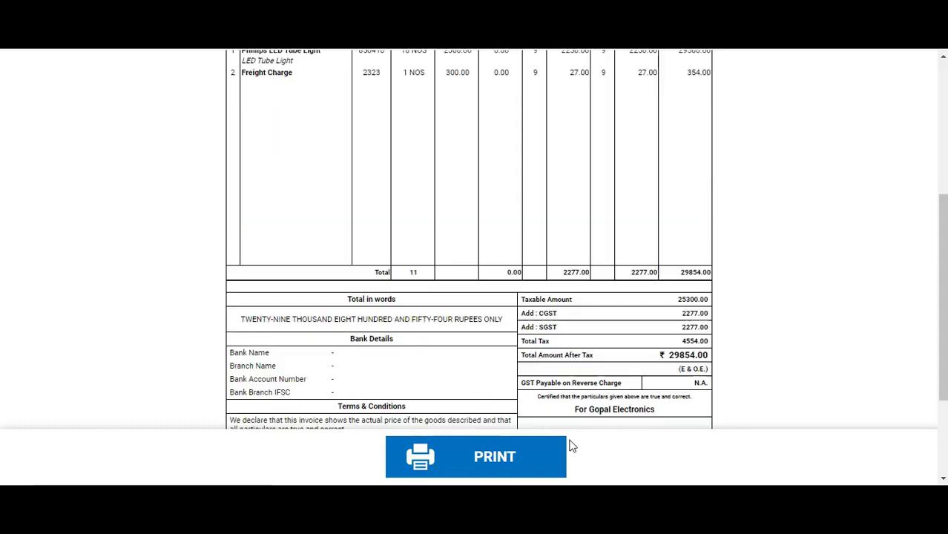
scroll(584, 252, up, 3)
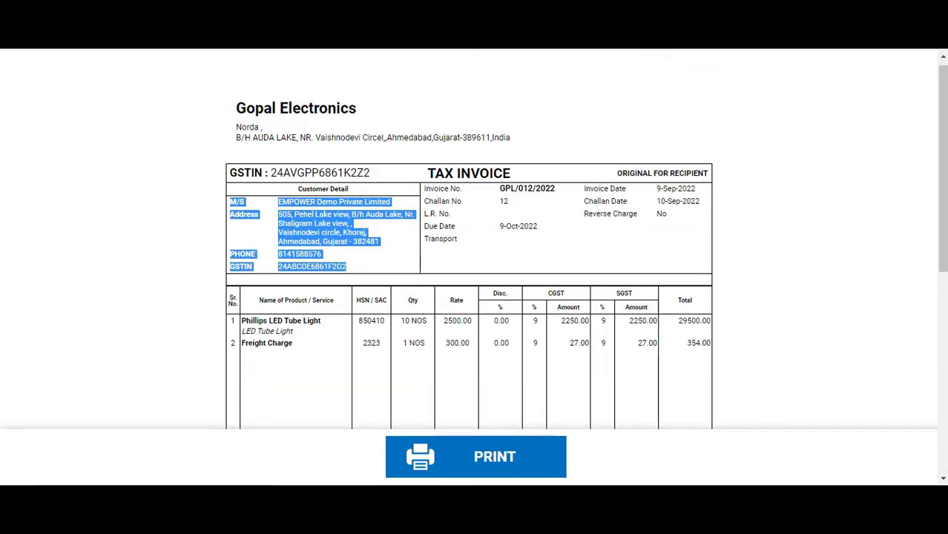
scroll(527, 219, down, 3)
scroll(527, 218, up, 3)
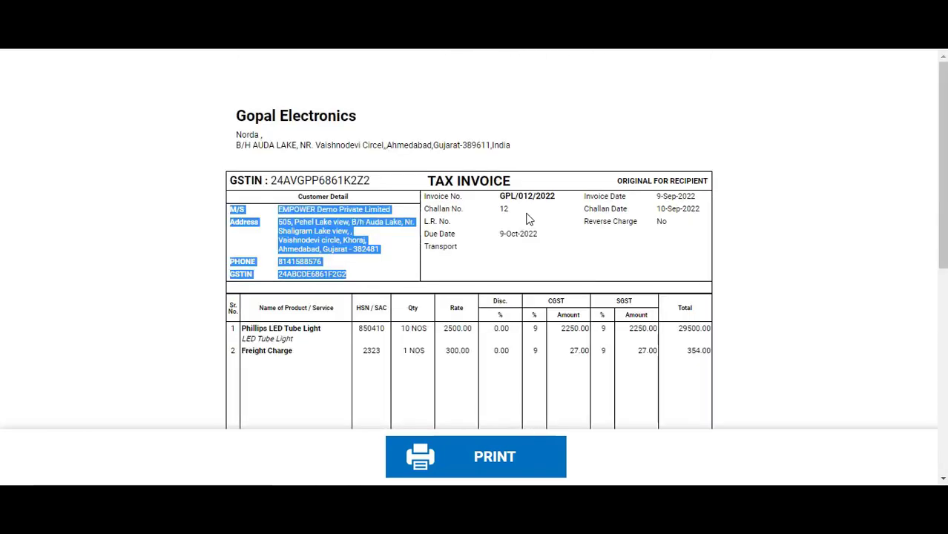
Close the invoice preview and go to the Dashboard
key(ctrl+w)
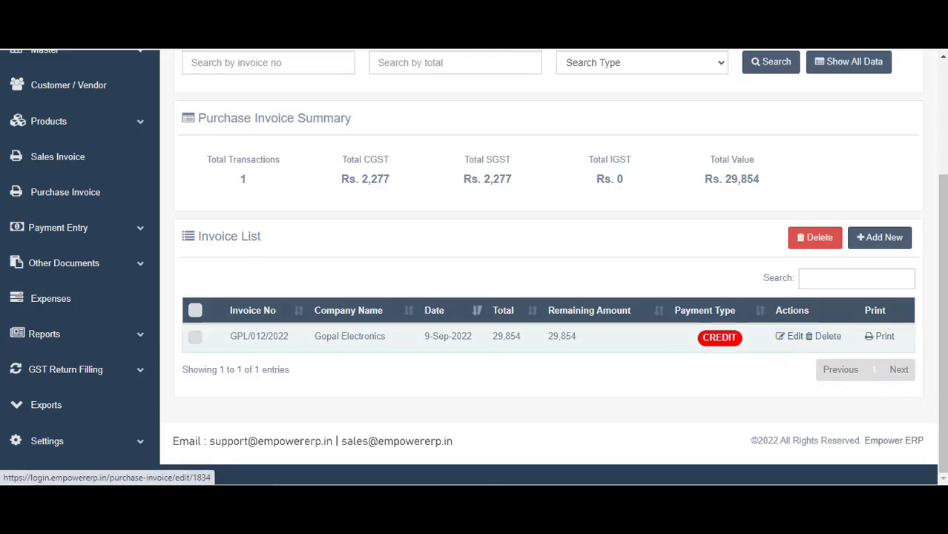
scroll(641, 249, up, 3)
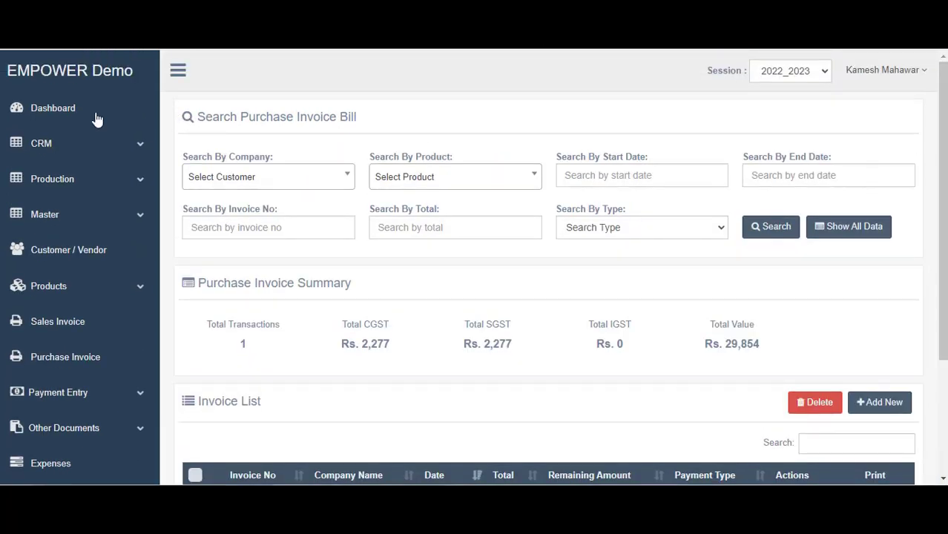
click(32, 117)
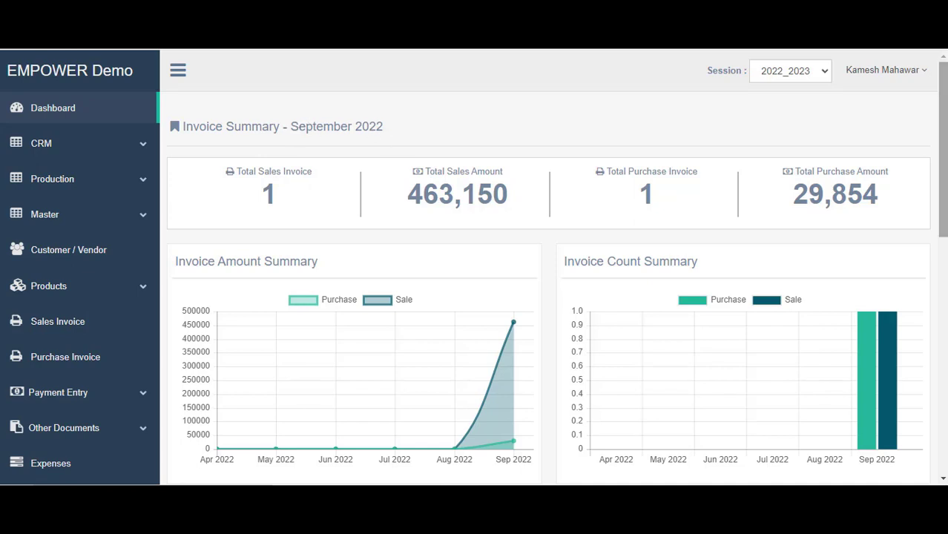
Highlight the sales and purchase invoice counts and their totals, 463,150 and 29,854
drag(261, 194, 278, 200)
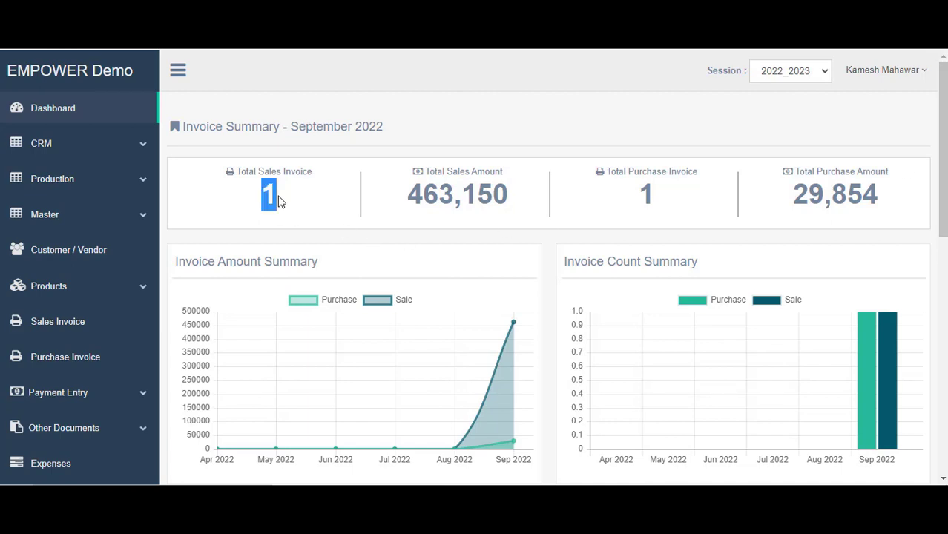
drag(638, 195, 654, 191)
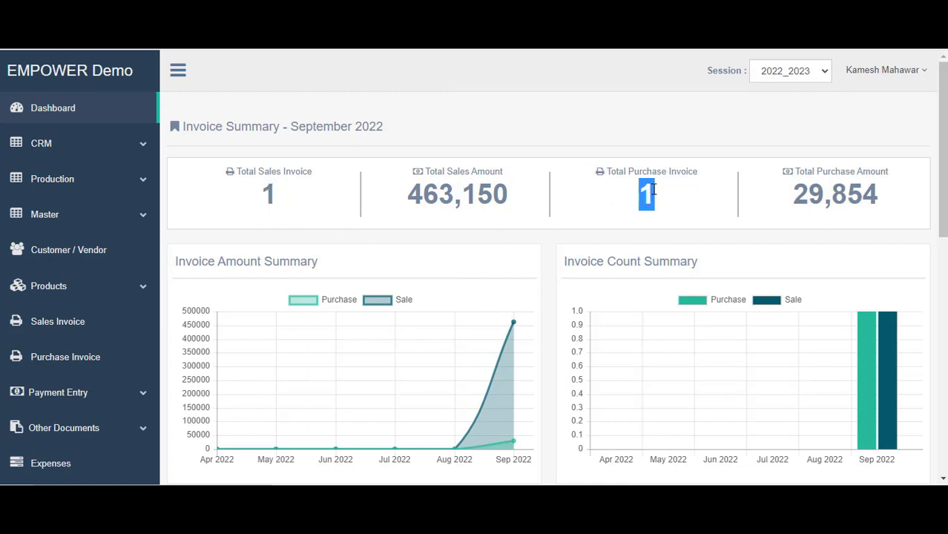
drag(408, 193, 524, 210)
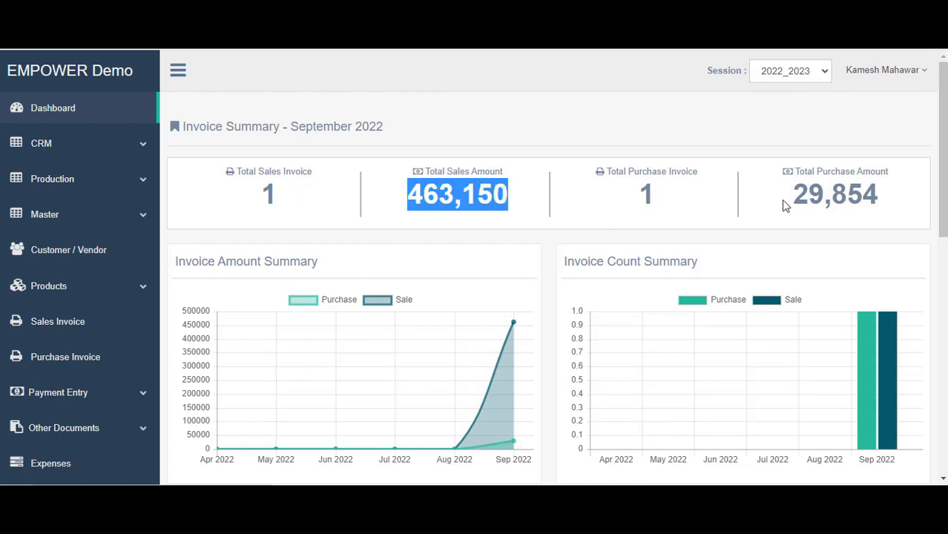
drag(788, 197, 874, 209)
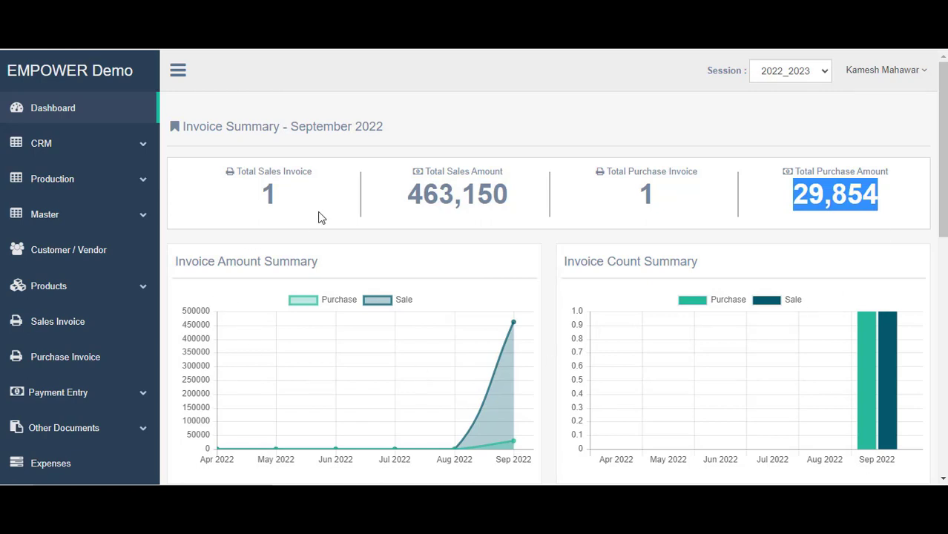
Scroll through the dashboard charts, noting the total purchase outstanding of 29,854
scroll(320, 217, down, 2)
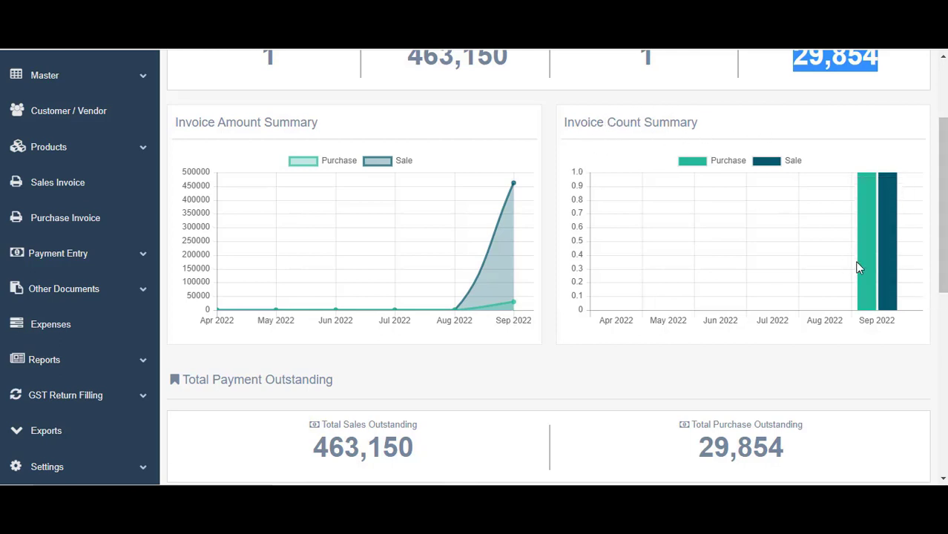
mouse_move(869, 273)
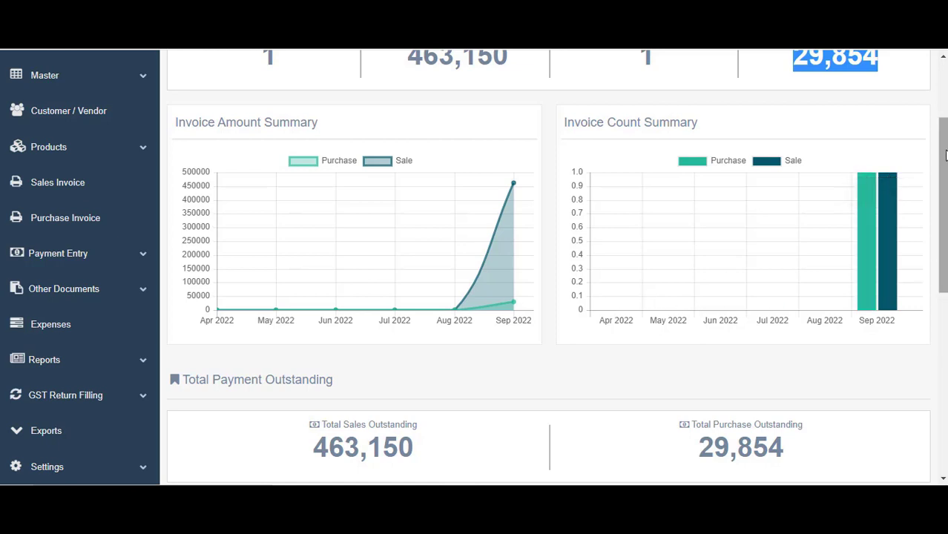
drag(944, 154, 945, 270)
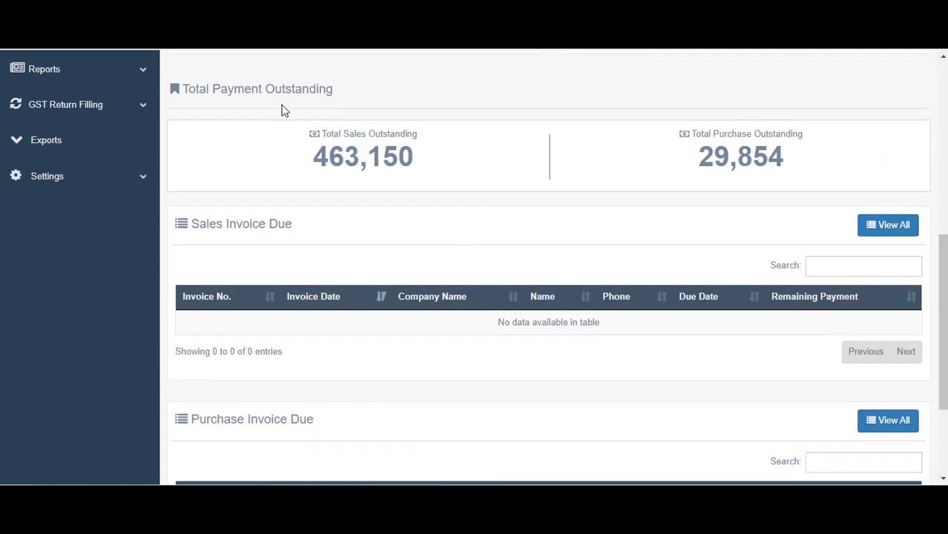
drag(282, 151, 821, 158)
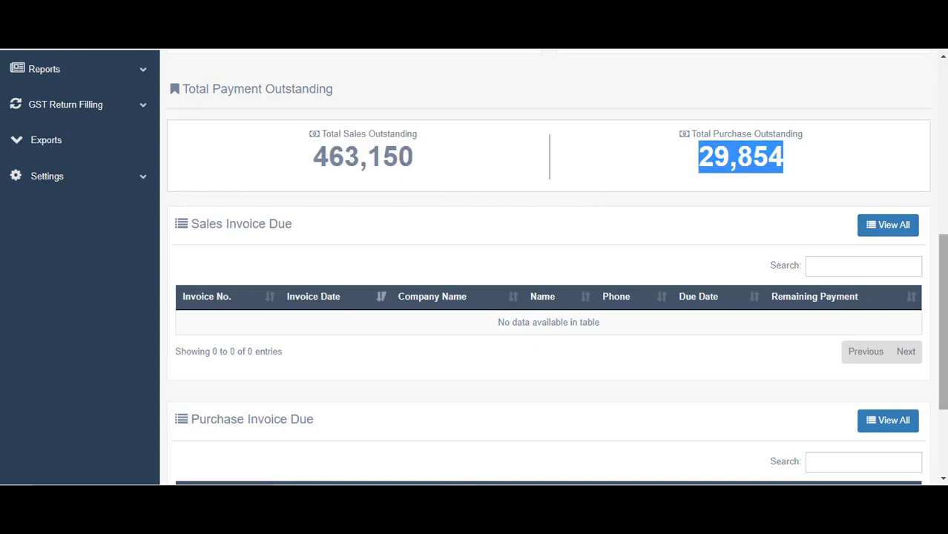
scroll(548, 267, down, 2)
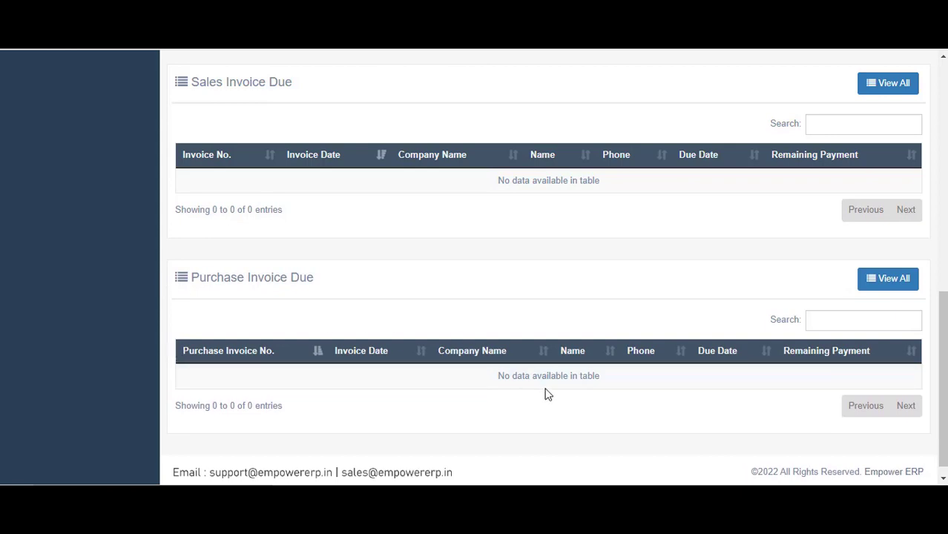
scroll(941, 341, down, 1)
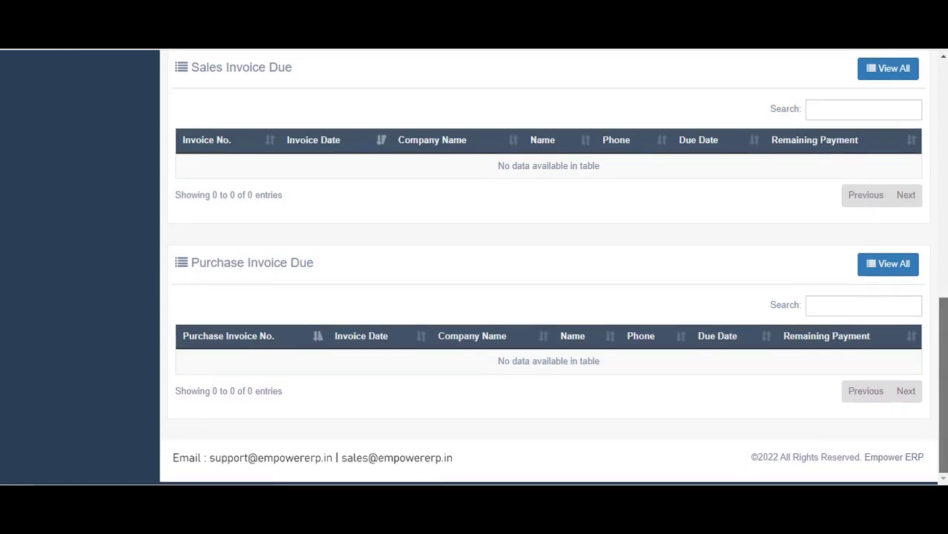
scroll(940, 340, up, 10)
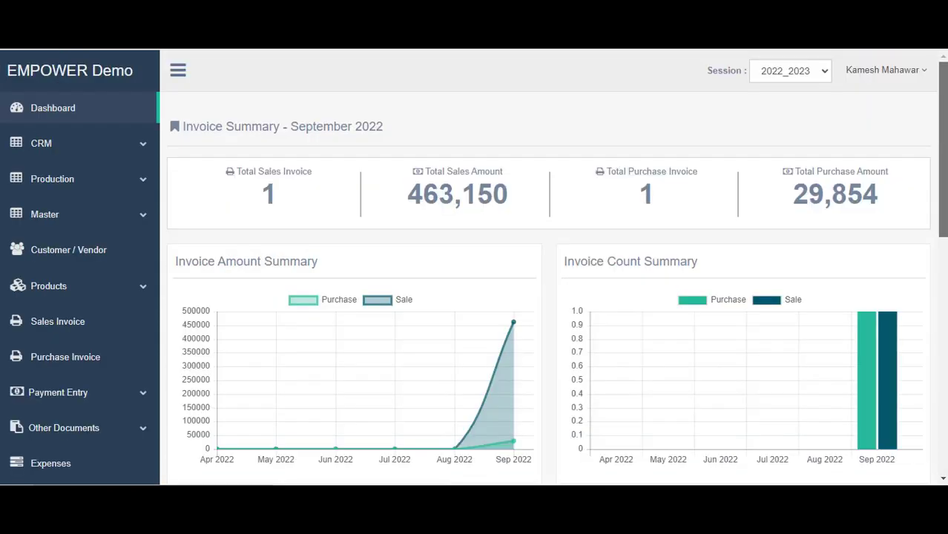
scroll(941, 341, down, 10)
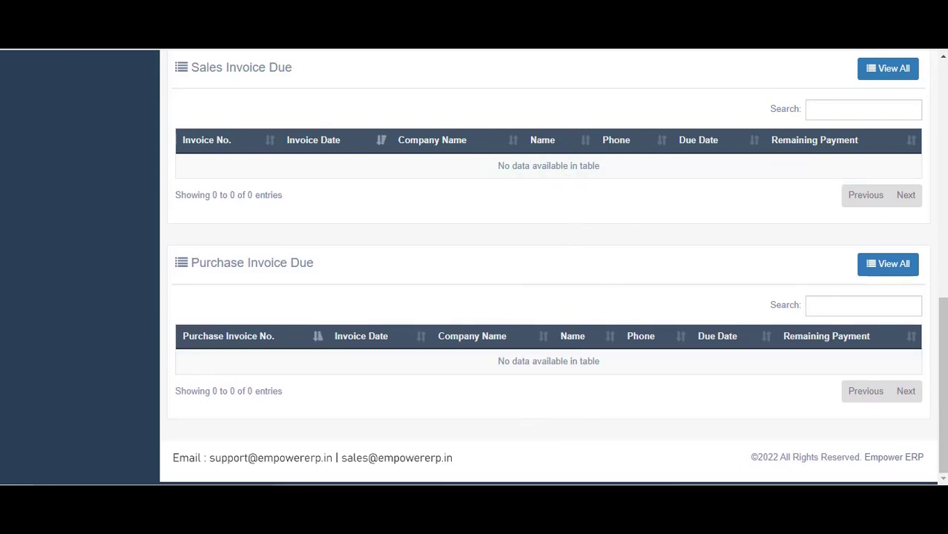
drag(941, 386, 941, 141)
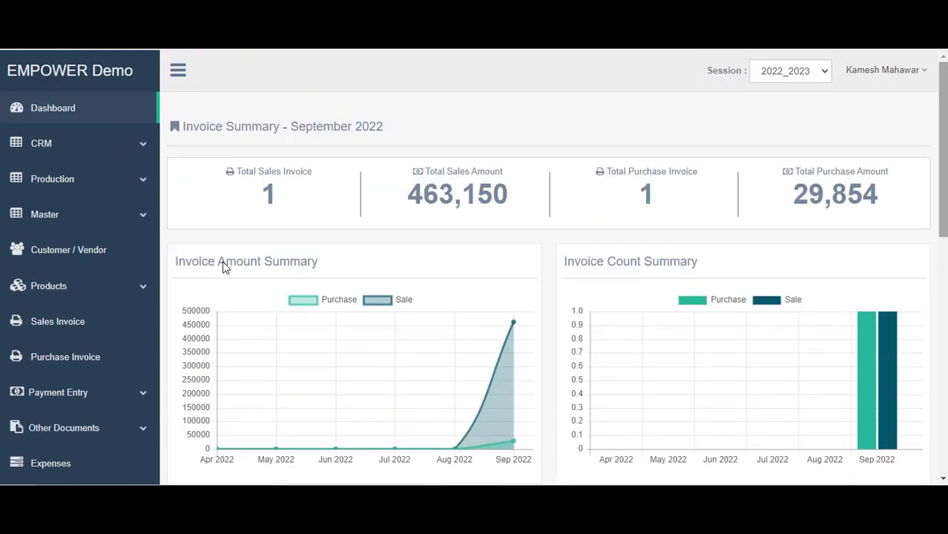
scroll(50, 233, down, 5)
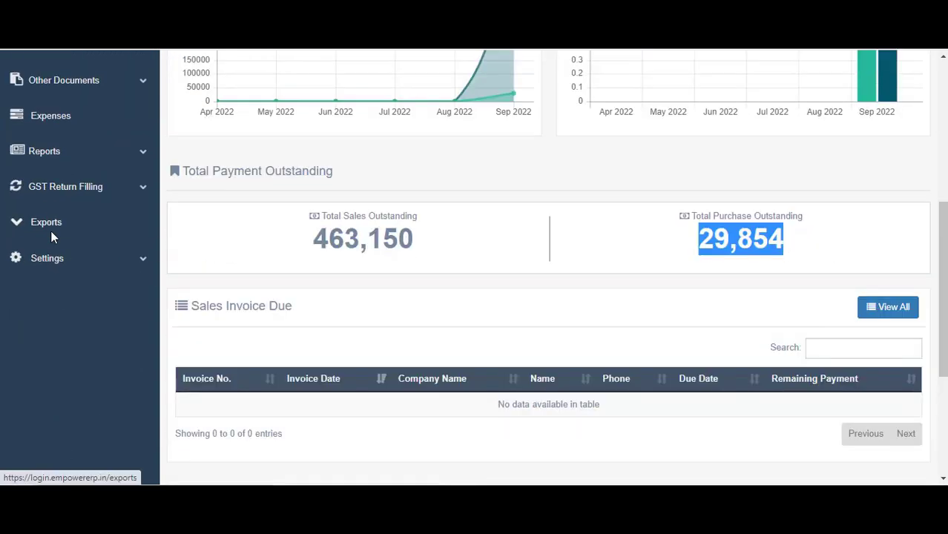
Open Exports and browse the export buttons for customers, products, invoices, expenses, payments and stock
click(46, 222)
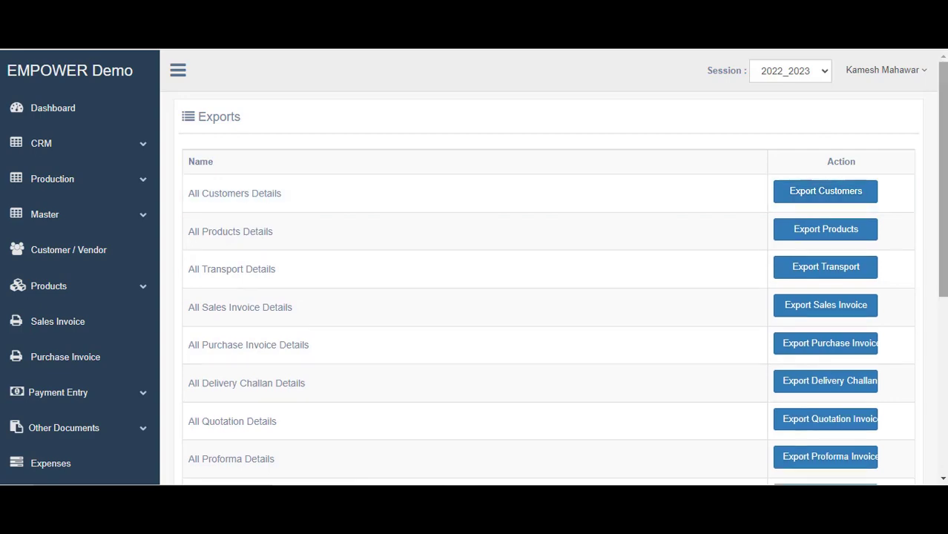
scroll(942, 186, down, 1)
scroll(318, 249, down, 1)
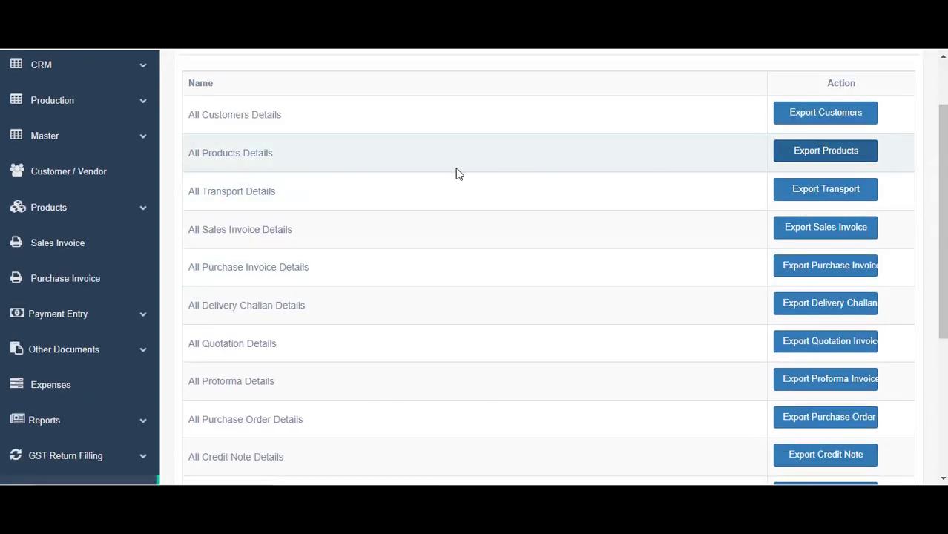
scroll(349, 253, down, 3)
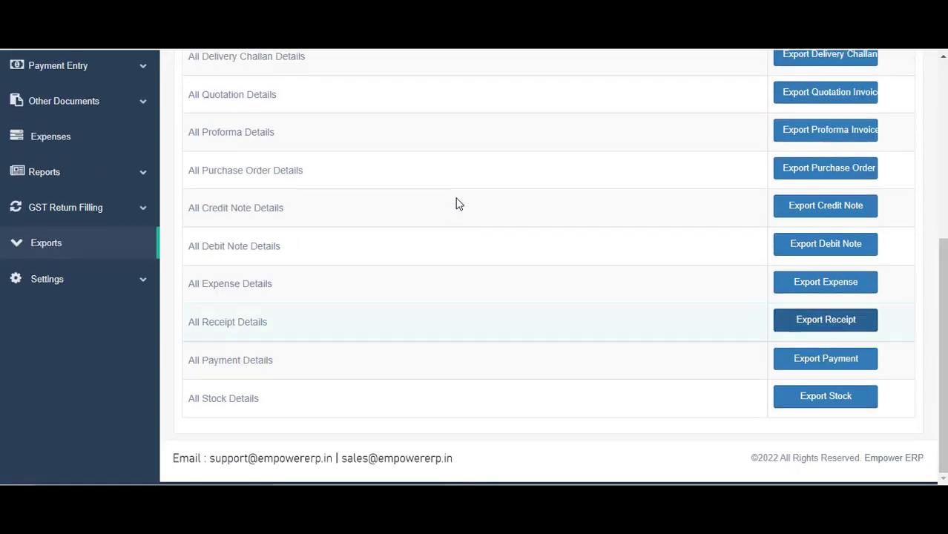
scroll(455, 203, up, 2)
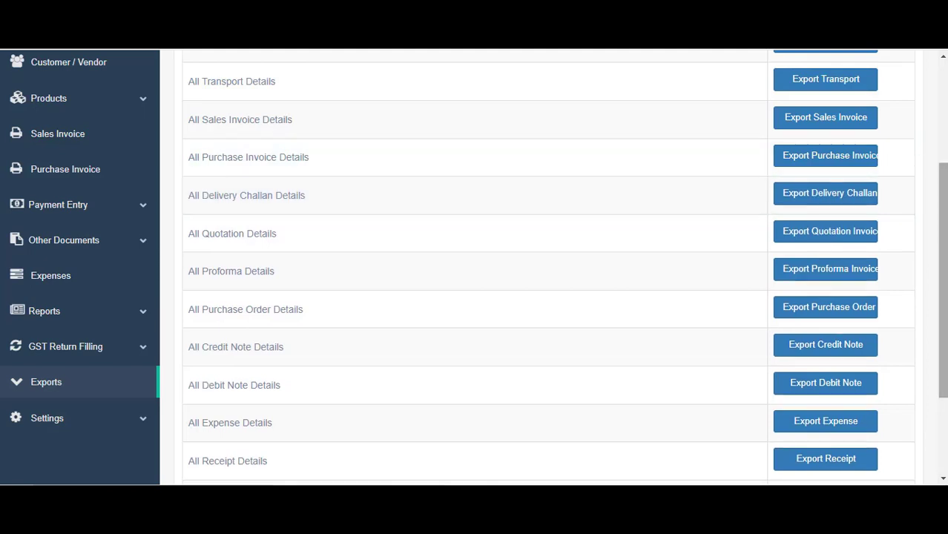
scroll(944, 322, down, 2)
scroll(870, 448, up, 7)
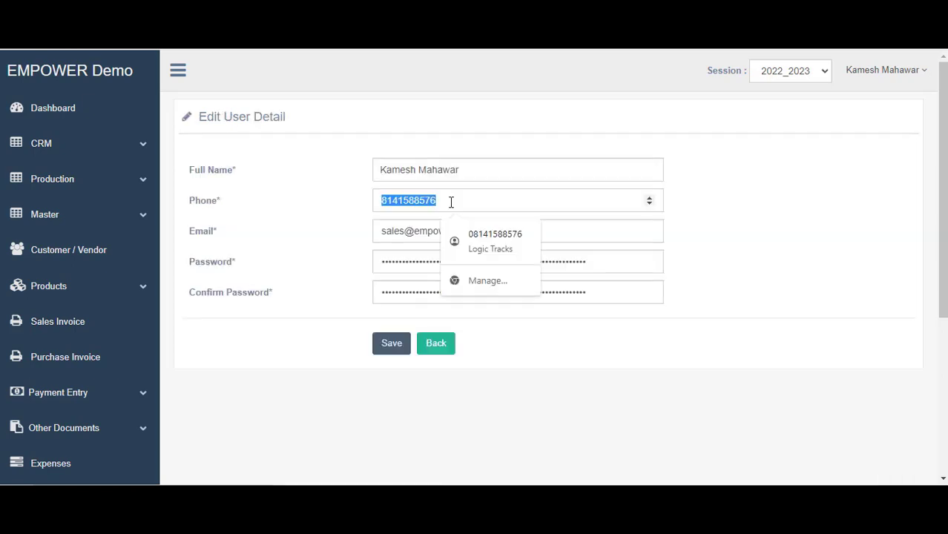
Select the Phone field in Edit User Detail and dismiss its autofill suggestions
click(451, 201)
click(844, 246)
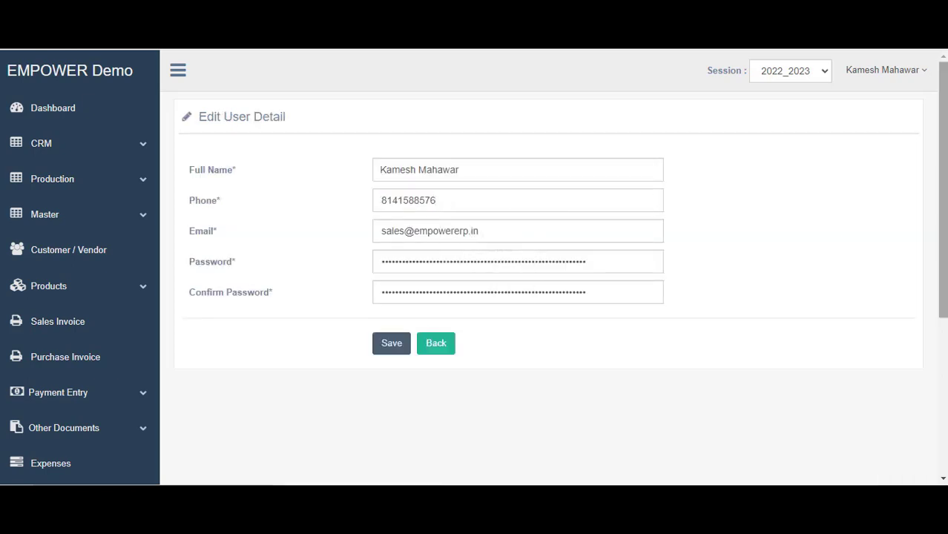